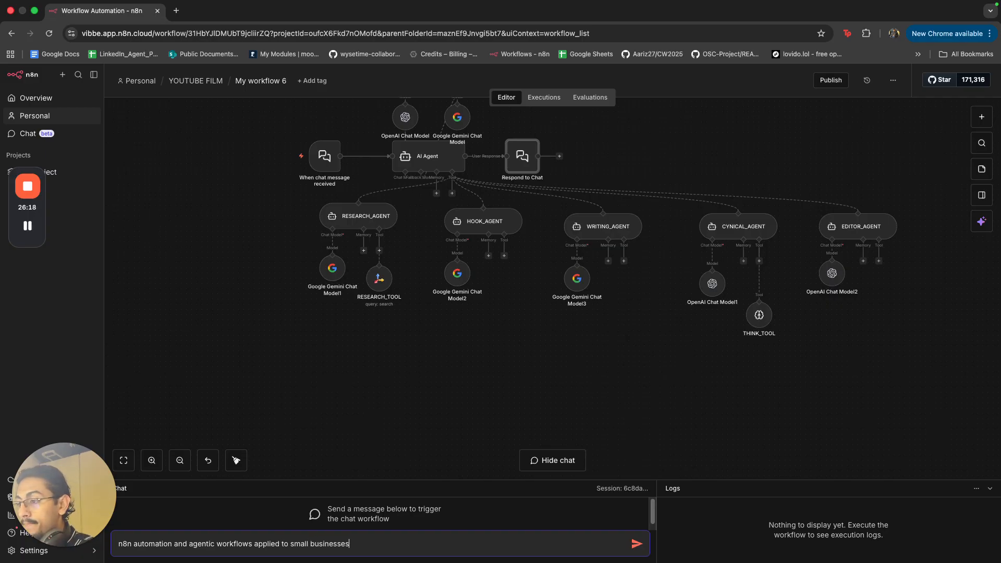
- Send the chat prompt "n8n automation and agentic workflows applied to small businesses" and enlarge the chat area to show the response
key("Return")
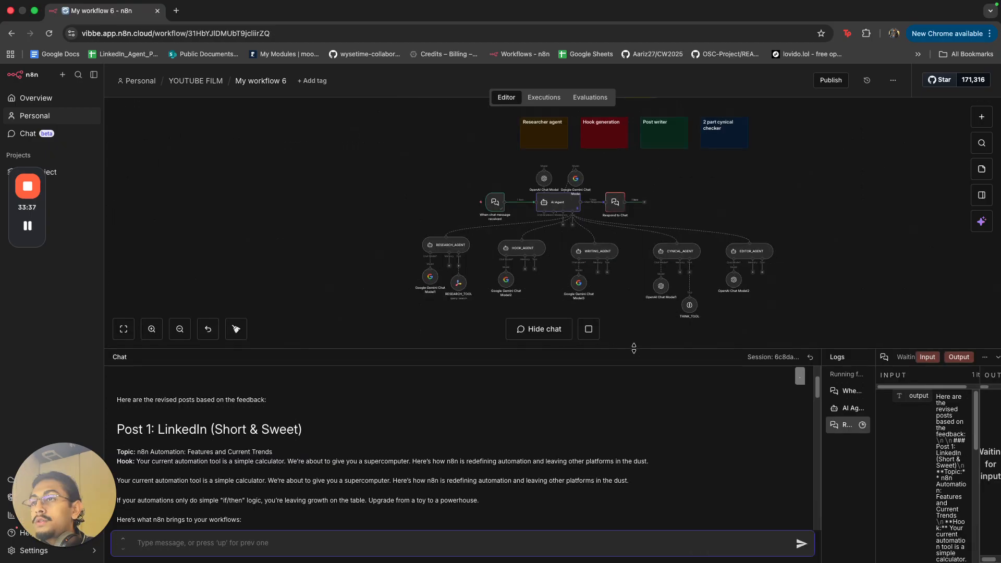
left_click_drag(633, 348, 668, 193)
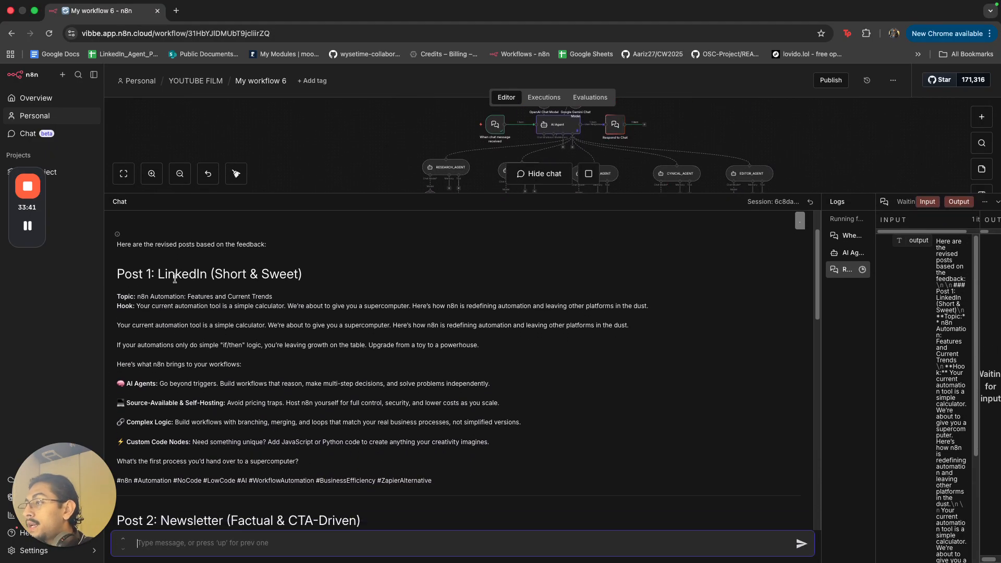
- Examine the generated LinkedIn, newsletter and blog posts in the chat response, checking each post's topic and hook
left_click_drag(139, 296, 287, 296)
left_click(287, 301)
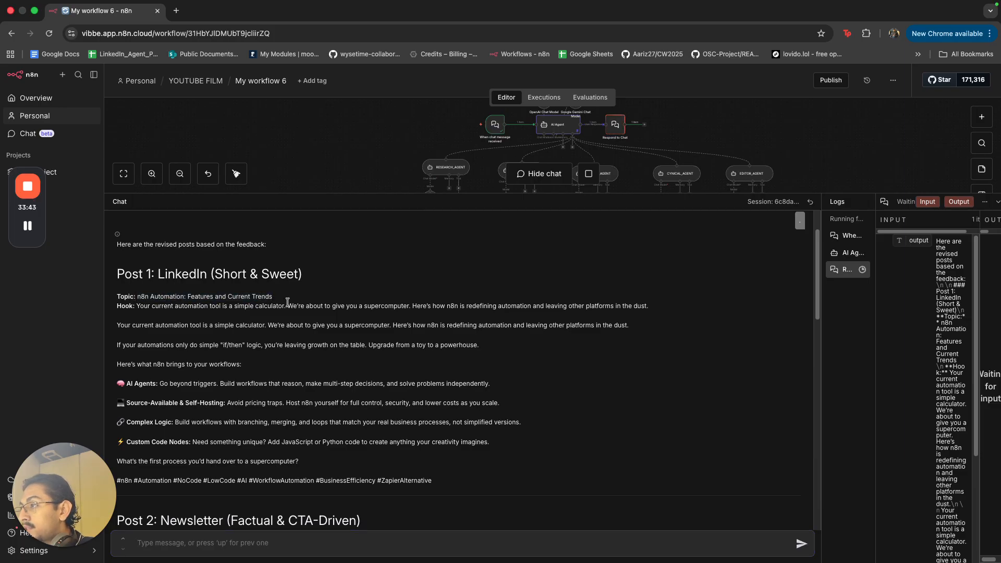
left_click_drag(139, 306, 620, 316)
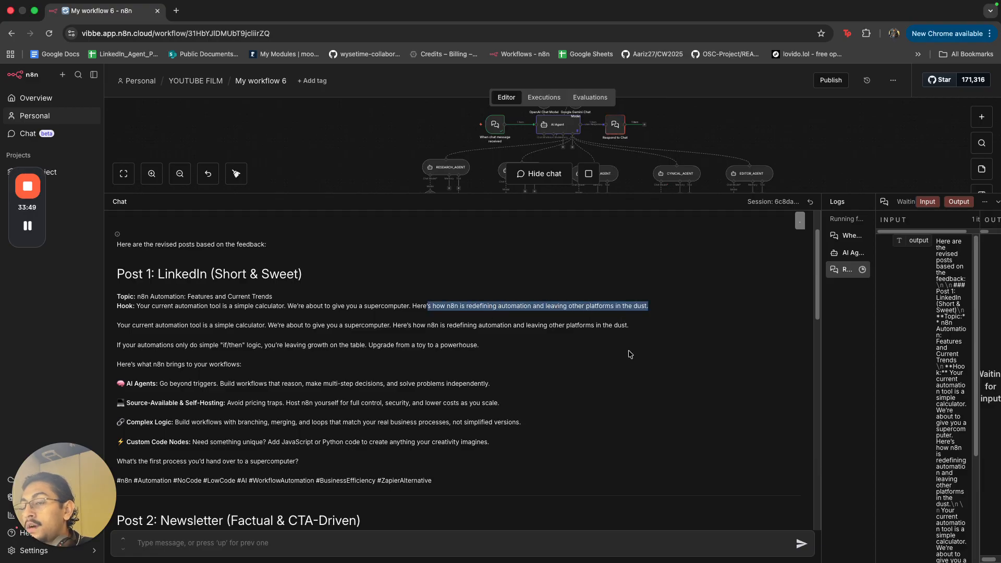
scroll(629, 355, "down", 5)
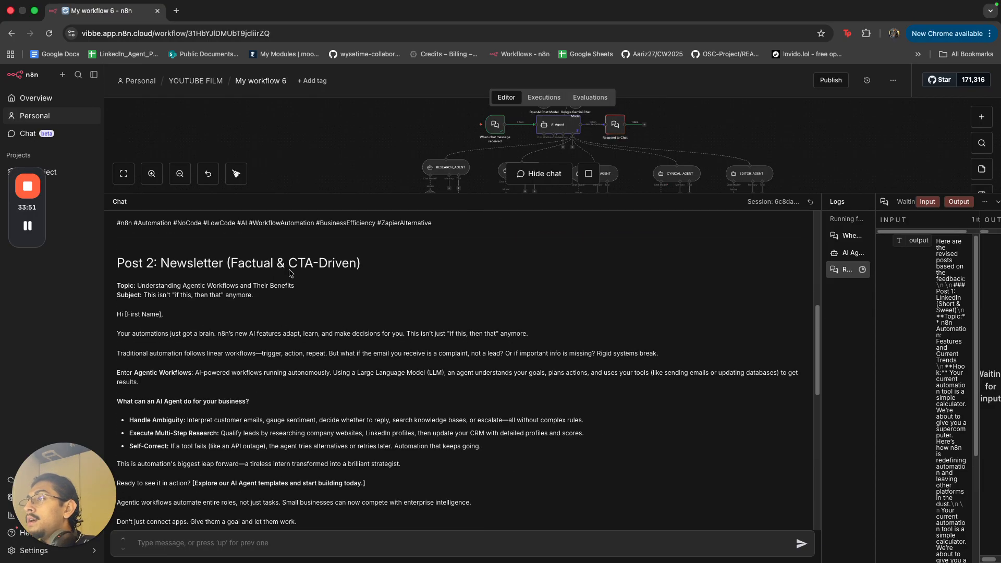
left_click_drag(212, 259, 346, 279)
scroll(378, 323, "down", 8)
scroll(255, 309, "up", 2)
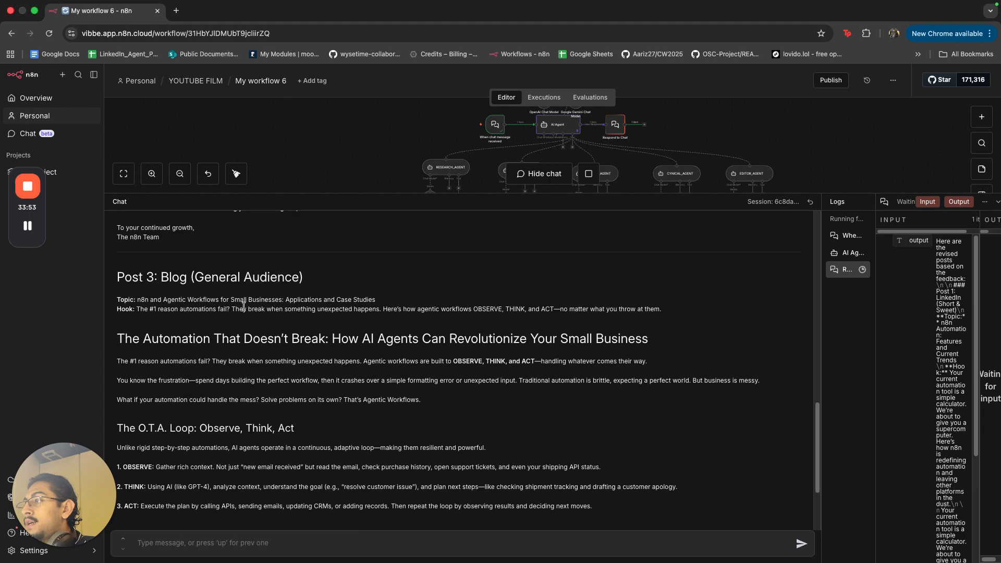
left_click_drag(176, 295, 272, 382)
left_click(272, 382)
scroll(272, 382, "down", 3)
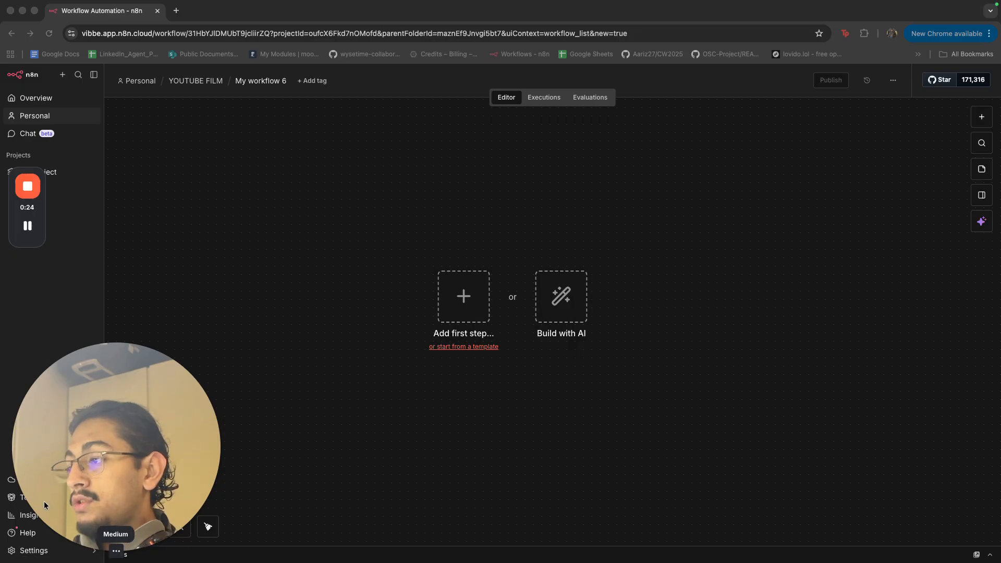
left_click(104, 551)
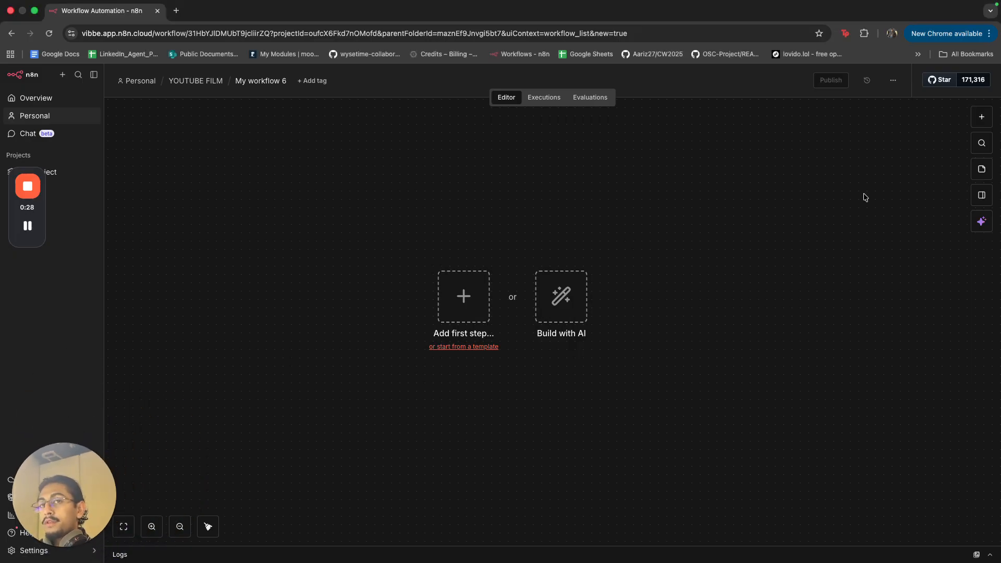
- Add a sticky note to the empty workflow and replace its text with "#Main Agent (orchestrator)"
left_click(982, 169)
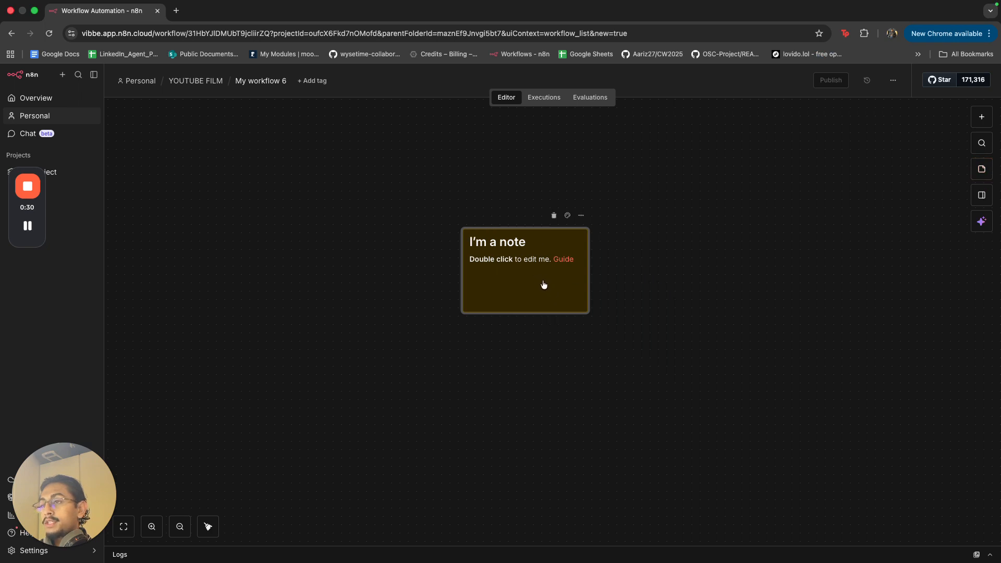
double_click(542, 284)
key("super+a")
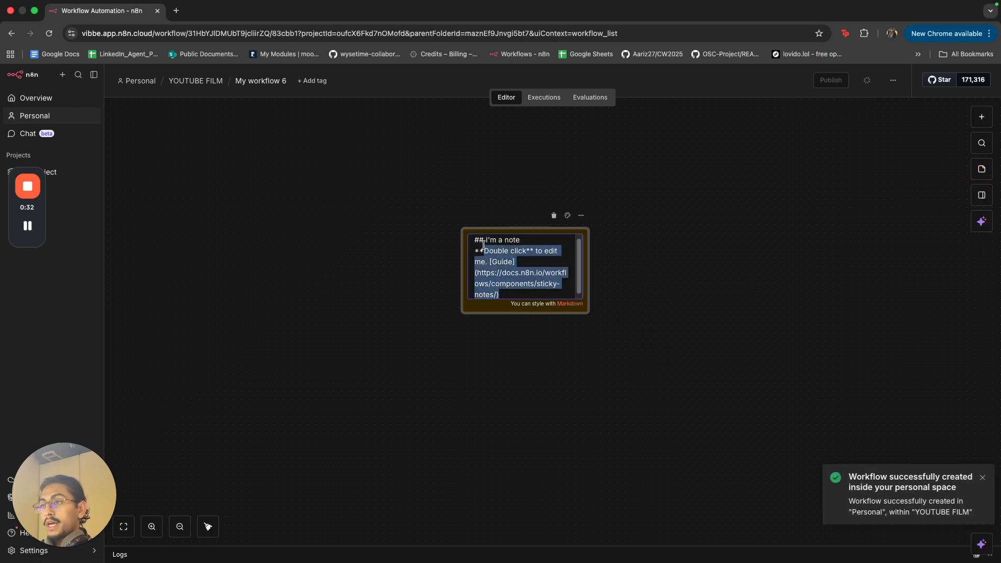
type("#Main Agent")
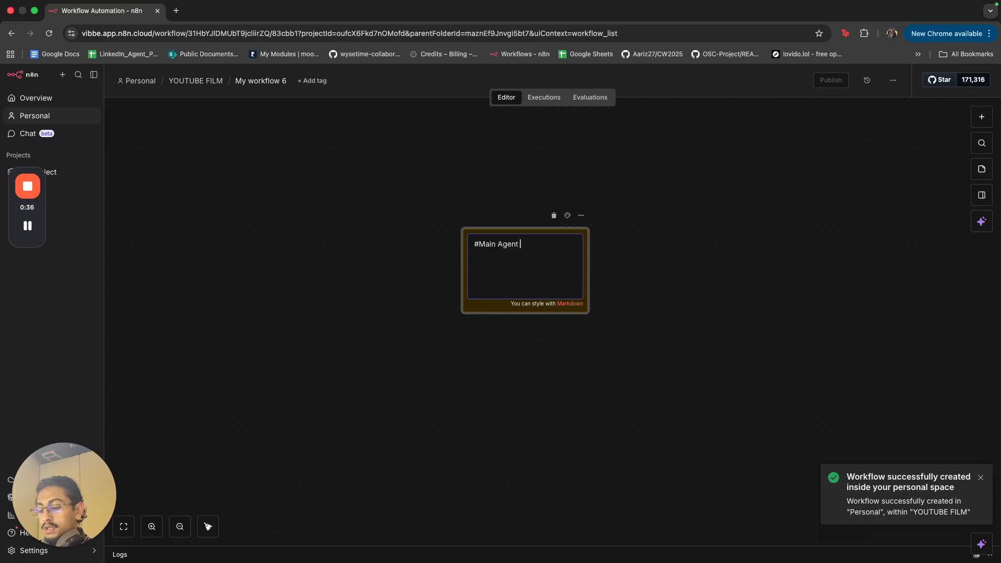
type(" (")
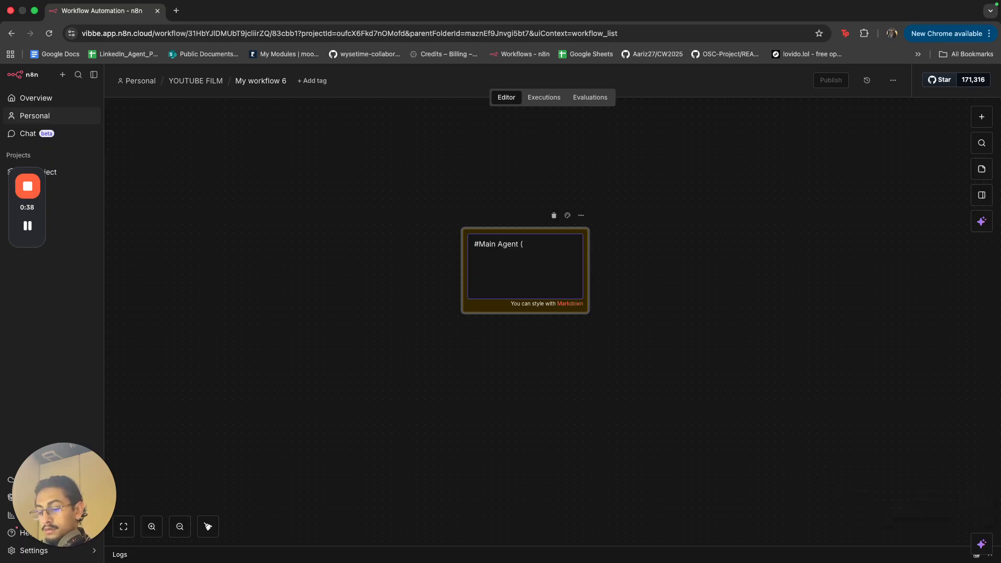
type("orchestrator")
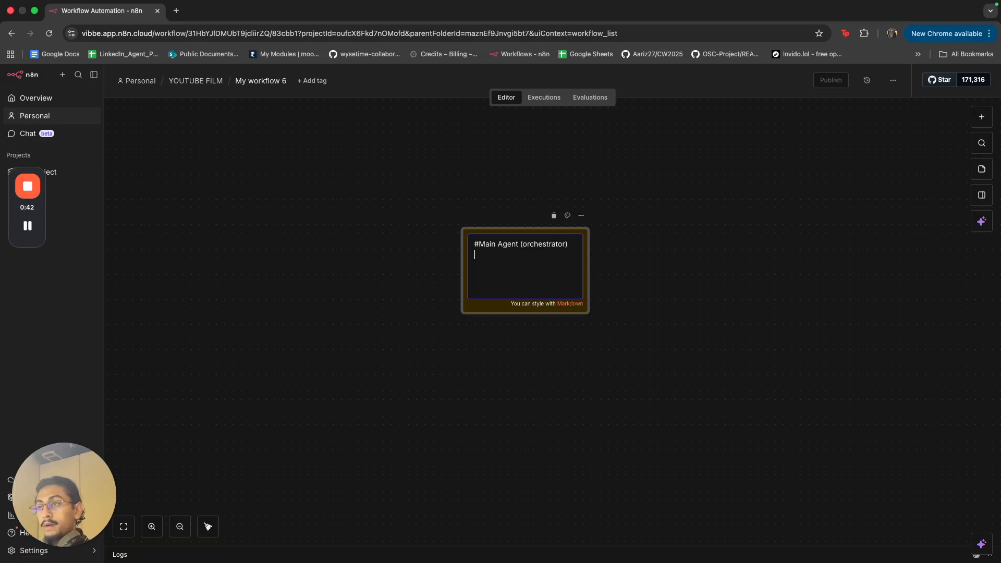
- Format the Main Agent note's text as a top-level Markdown heading and widen the note so "(orchestrator)" fits on one line
left_click(607, 306)
left_click(567, 286)
double_click(502, 252)
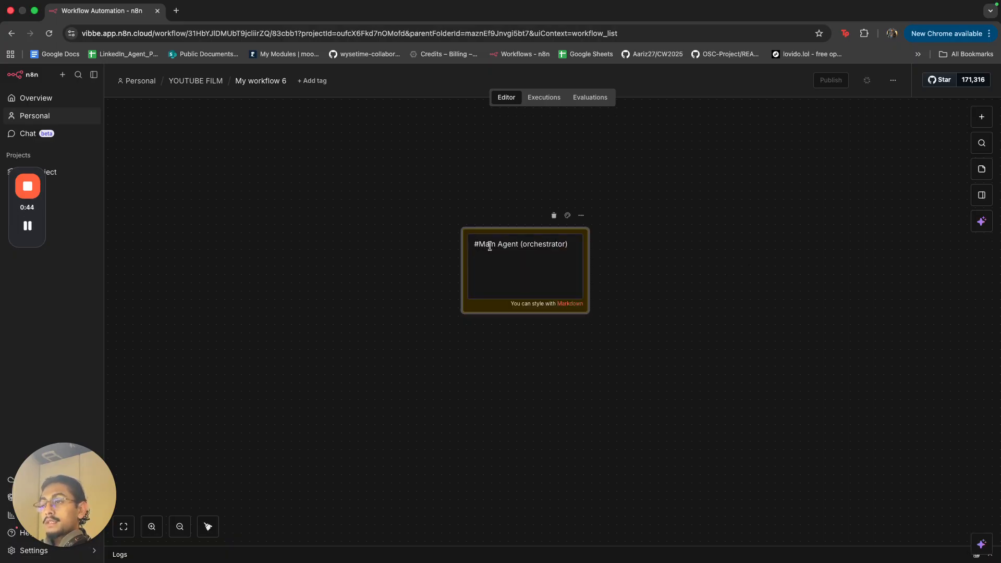
left_click(478, 244)
left_click(683, 331)
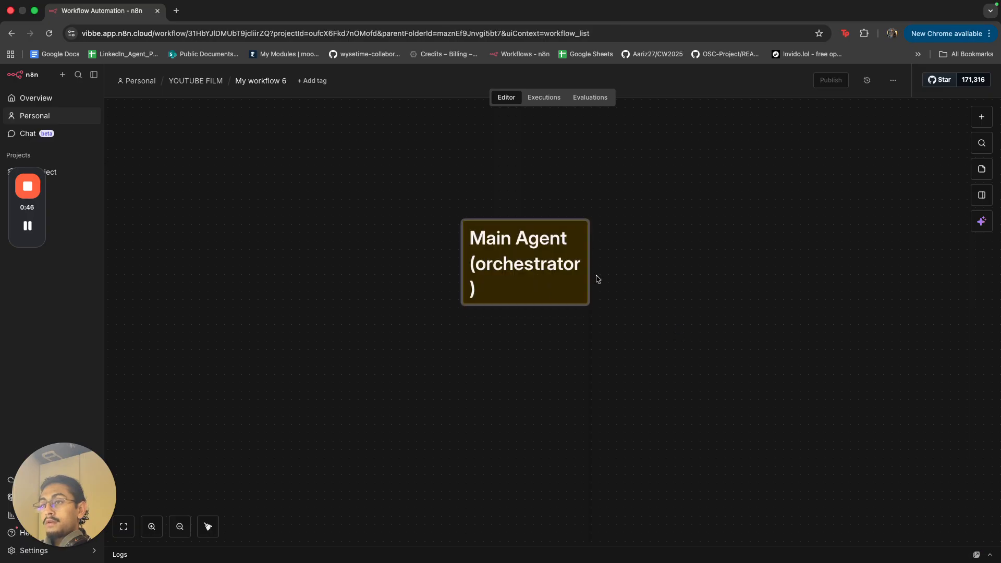
left_click_drag(589, 279, 558, 274)
left_click(620, 293)
left_click(577, 362)
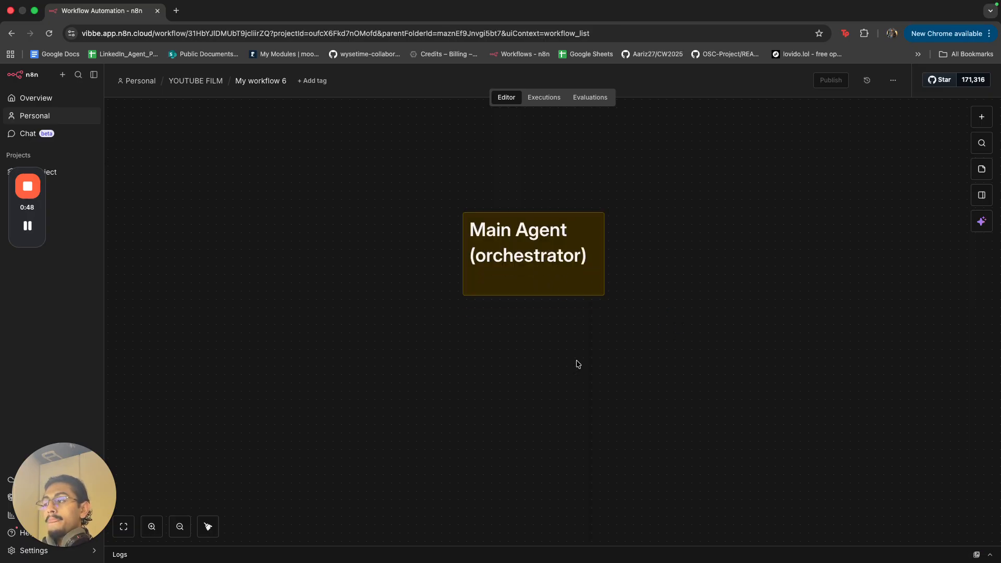
- Add a second sticky note, place it below and to the left of the Main Agent note, and colour it brown
left_click(981, 169)
left_click_drag(619, 367, 401, 382)
left_click(434, 358)
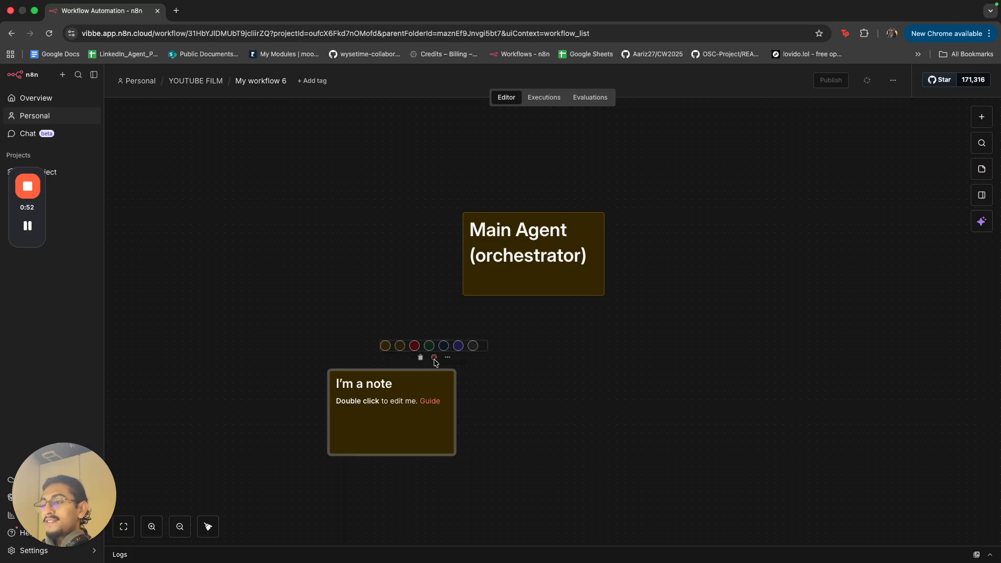
left_click(399, 346)
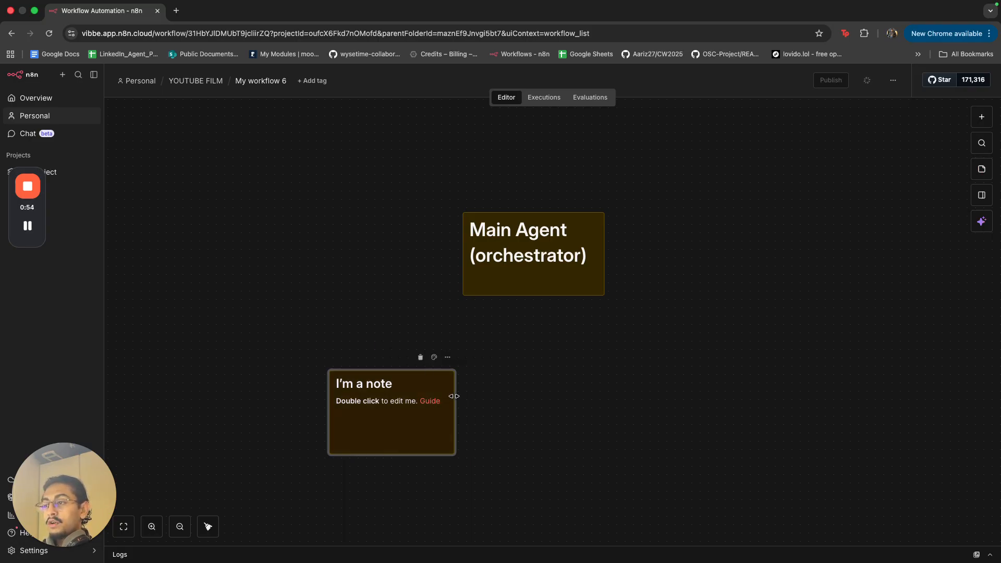
- Replace the brown note's placeholder text with a second-level heading for the researcher agent
double_click(424, 423)
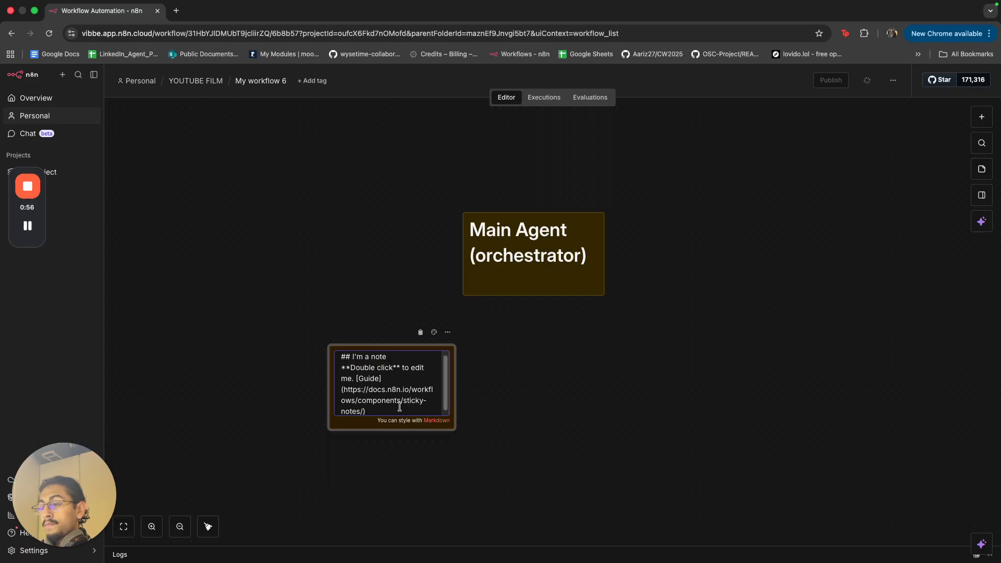
left_click_drag(399, 406, 354, 357)
type("Rs")
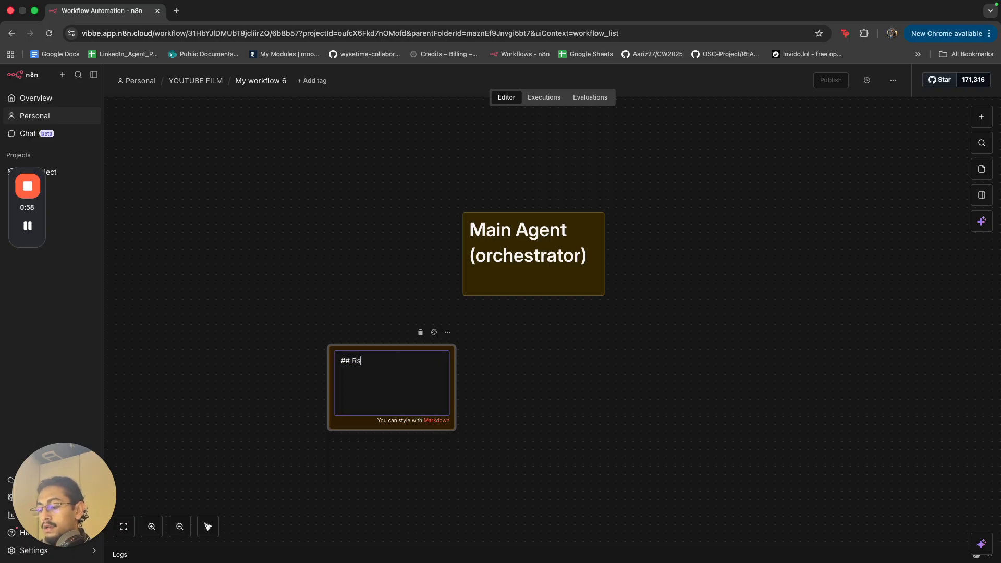
type("earcher agent")
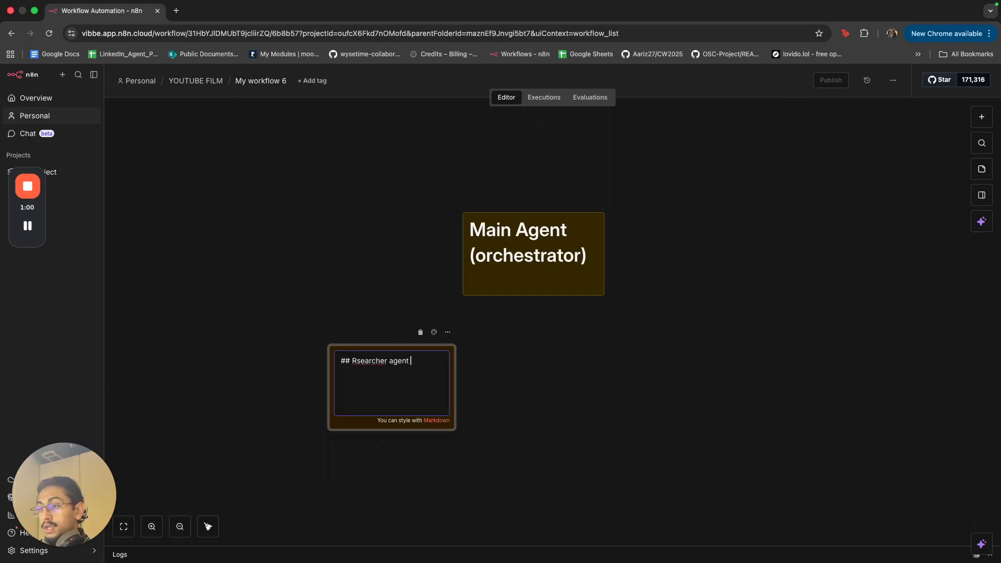
- Correct the spelling in the brown note's heading so that it reads "Researcher agent"
right_click(356, 359)
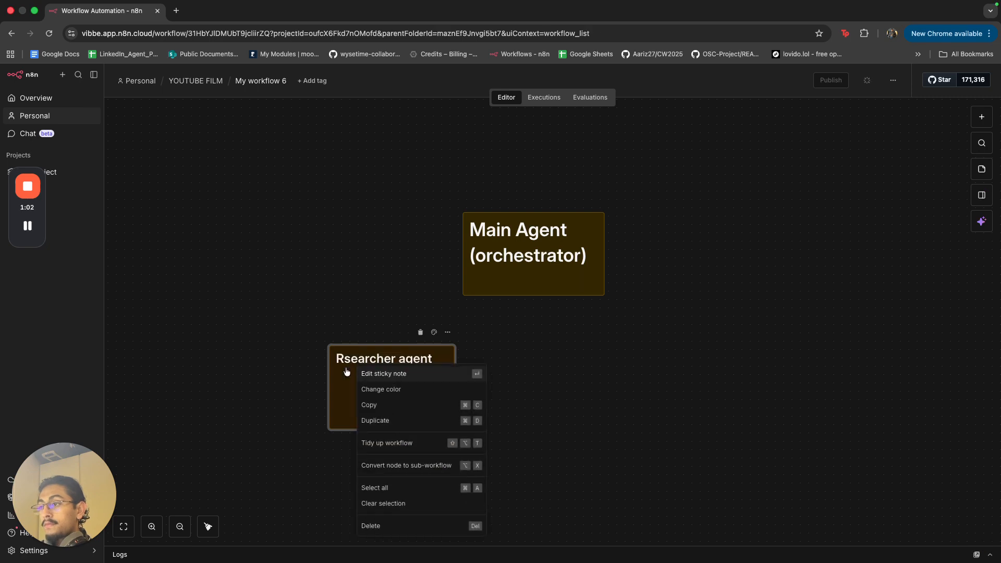
left_click(346, 372)
double_click(413, 399)
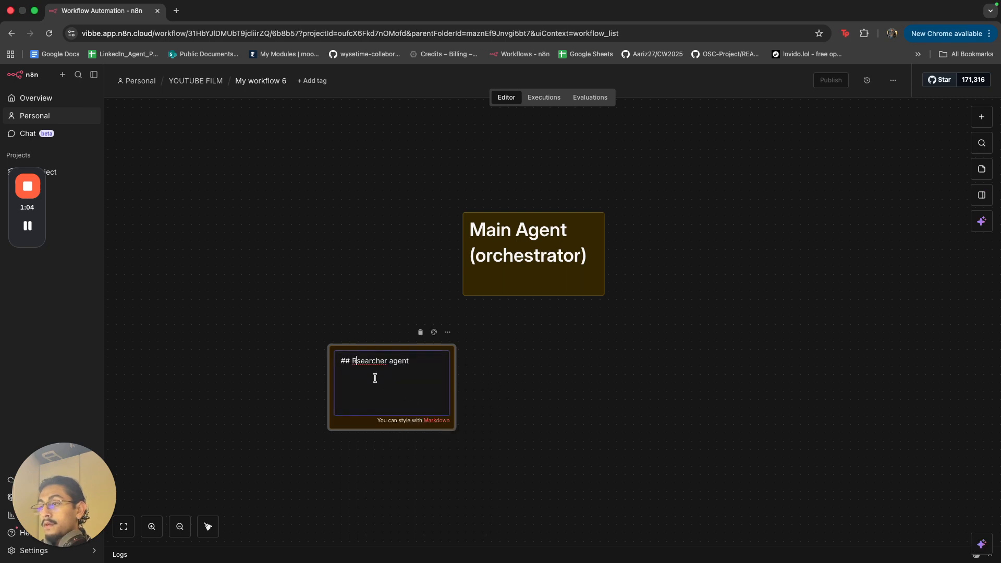
right_click(371, 363)
double_click(365, 360)
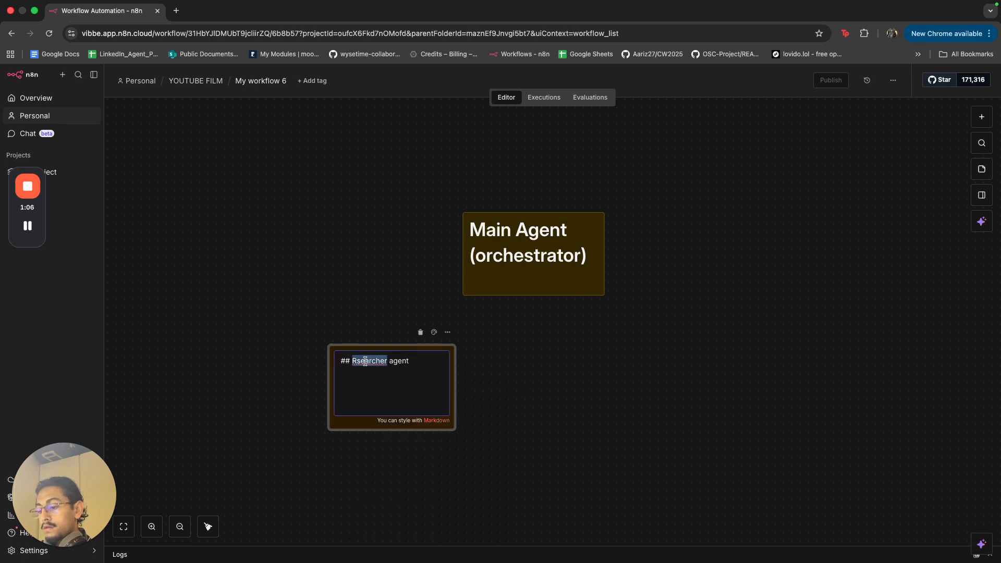
type("Reseaec")
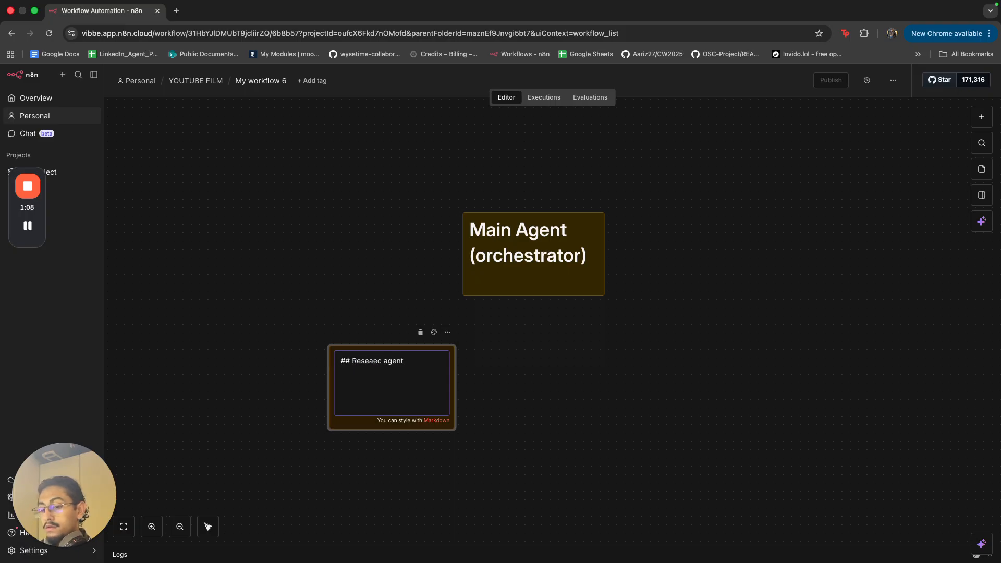
key("BackSpace")
key("BackSpace")
type("rcher")
left_click(570, 389)
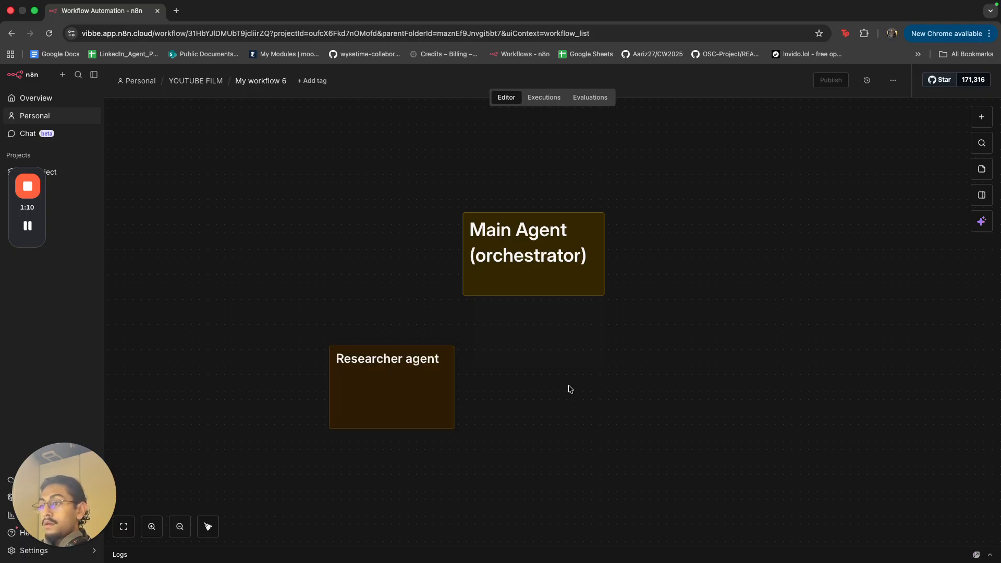
- Duplicate the Researcher agent note, place the copy level with it on its right side, and colour the copy red
left_click(424, 407)
key("ctrl+c")
key("ctrl+v")
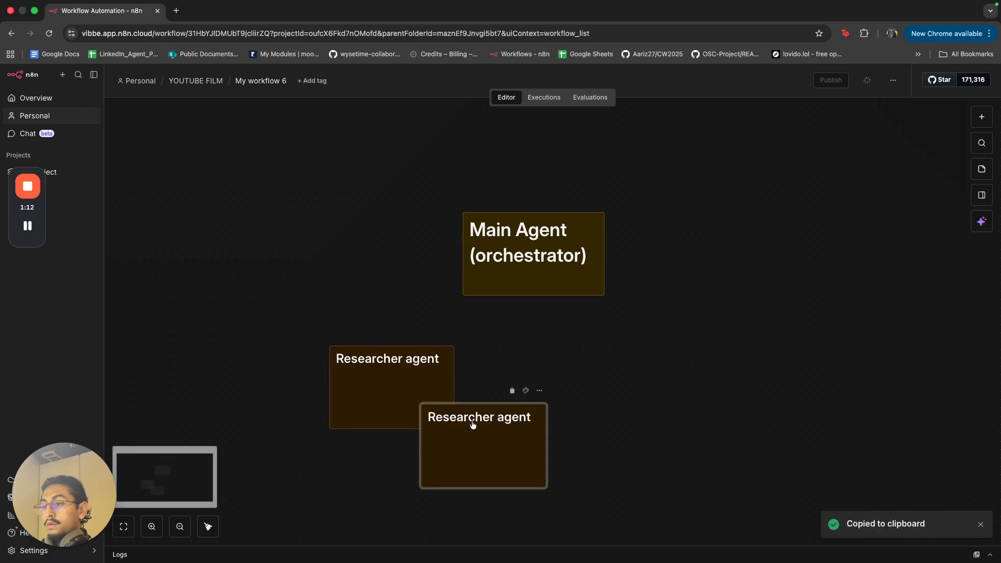
left_click_drag(473, 424, 536, 393)
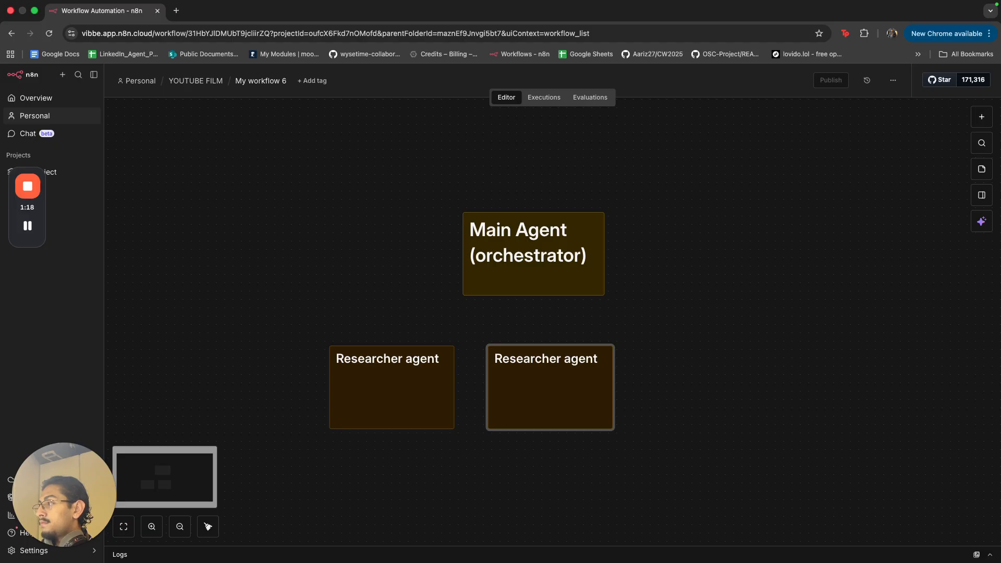
left_click(593, 333)
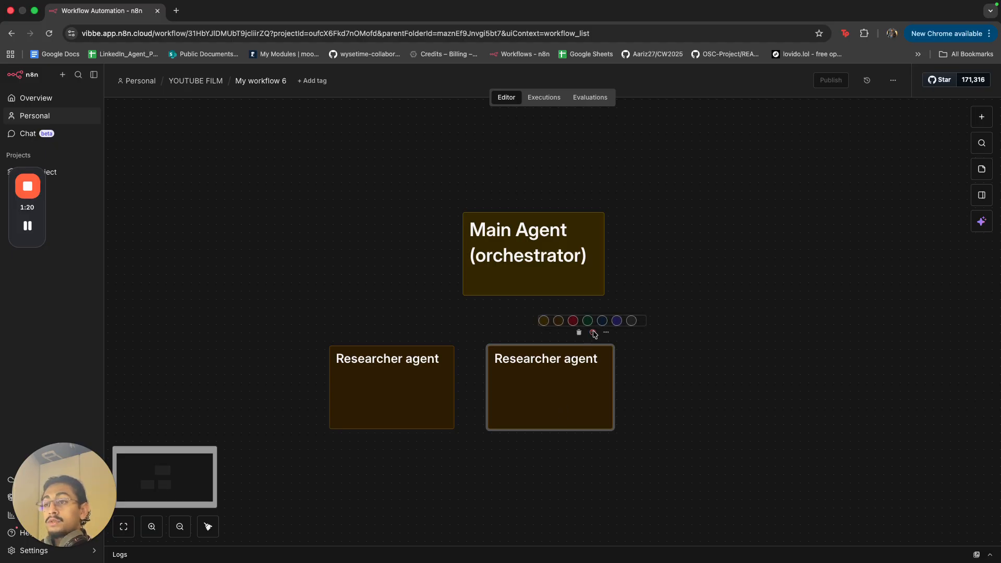
left_click(572, 321)
- Change the red note's heading to "Hook generation"
double_click(580, 405)
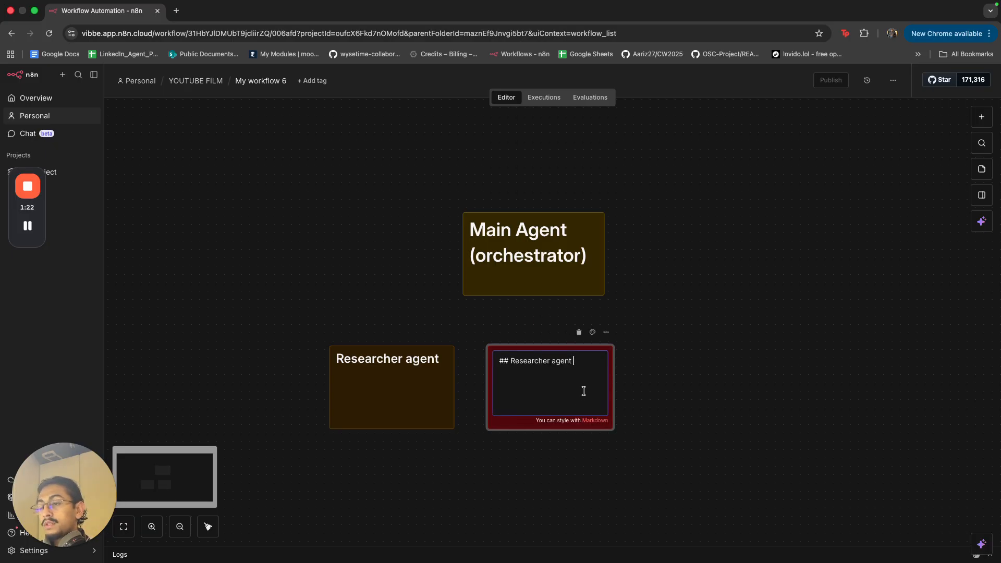
key("alt+BackSpace")
key("alt+BackSpace")
type("Ho")
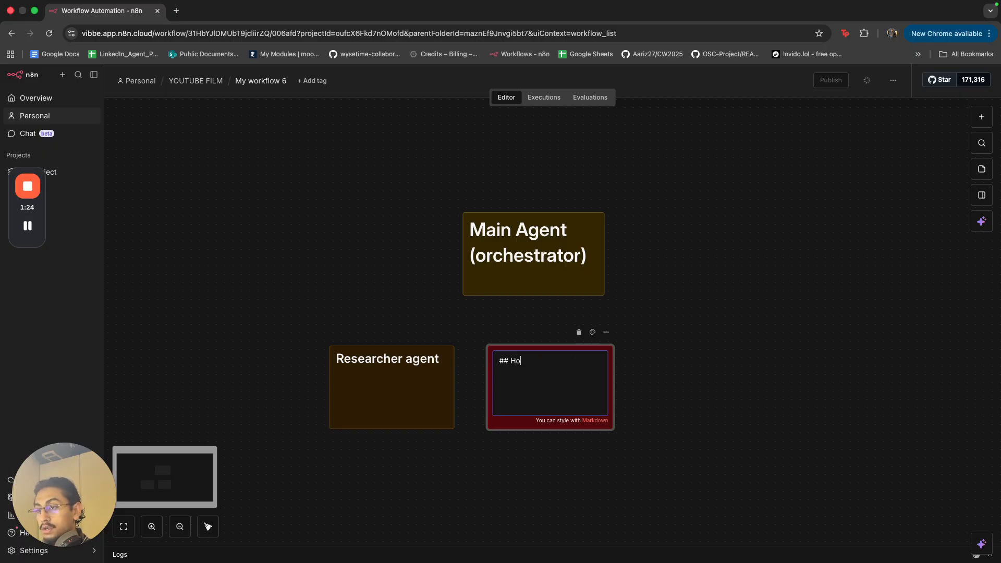
type("ok generation")
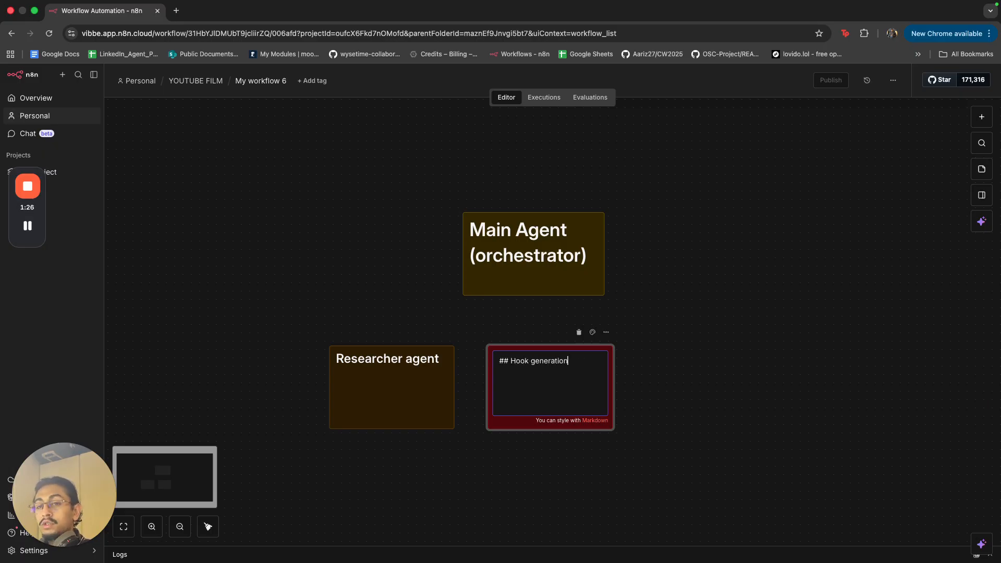
left_click(809, 414)
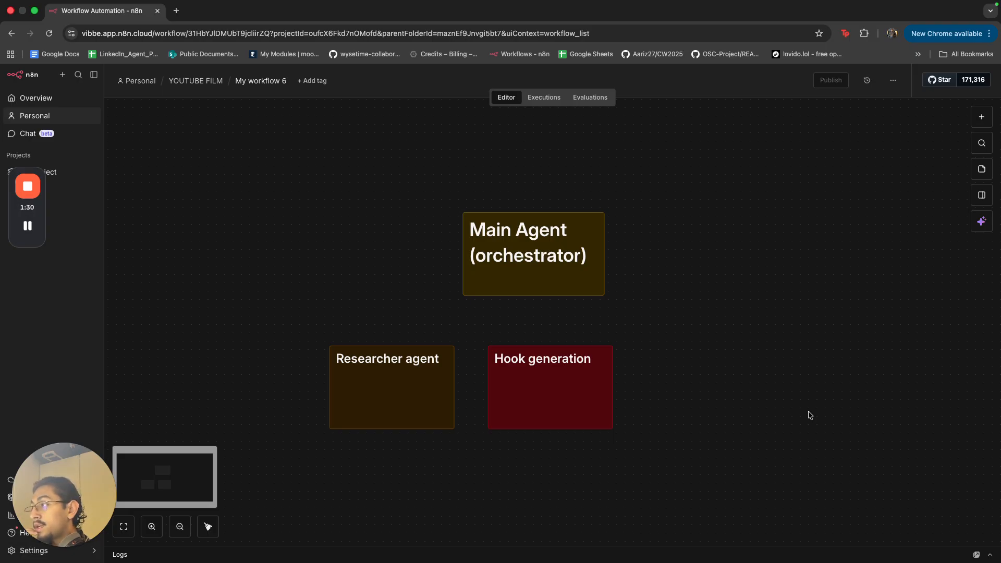
- Duplicate the Hook generation note, place the copy level with it on its right side, and colour the copy green
left_click(593, 409)
key("ctrl+c")
key("ctrl+v")
left_click_drag(677, 471, 728, 415)
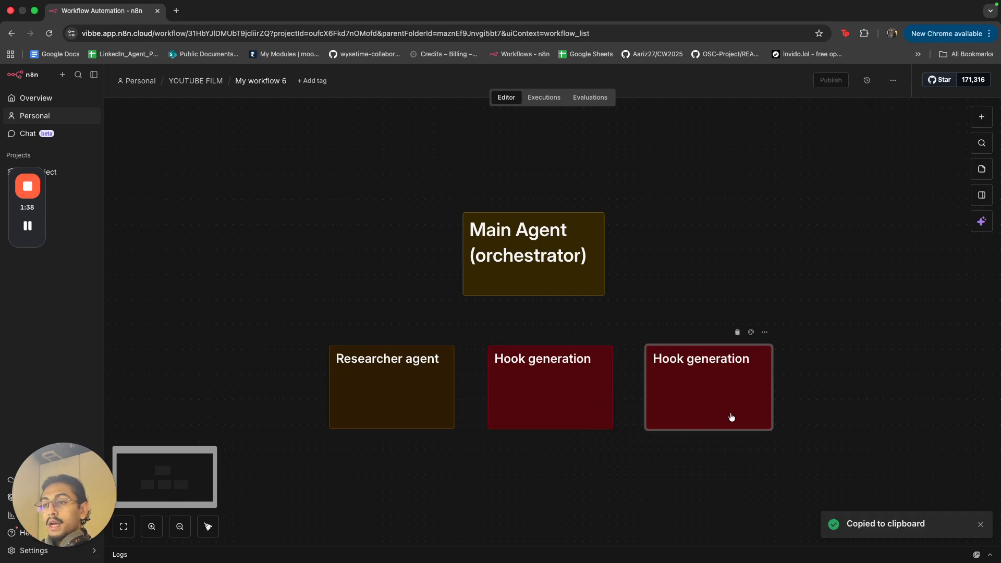
left_click(750, 333)
left_click(746, 321)
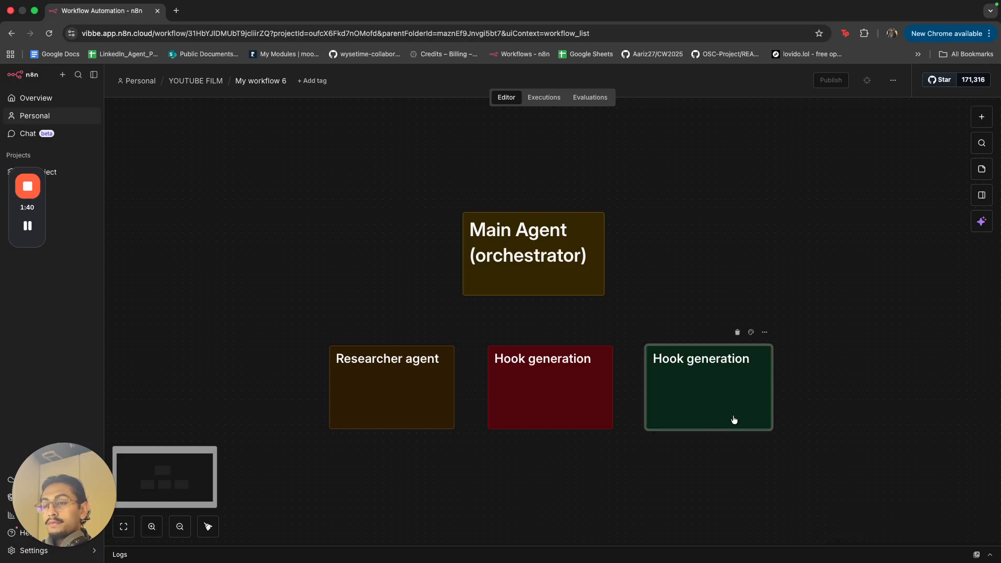
- Change the green note's heading to "Post writer"
double_click(732, 416)
key("alt+BackSpace")
key("alt+BackSpace")
type("Post writer")
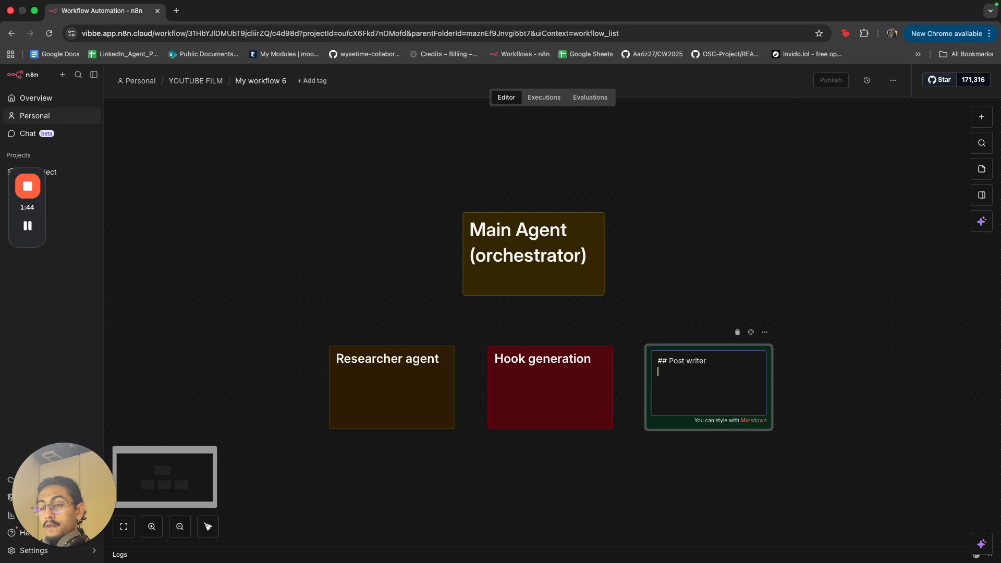
left_click(956, 339)
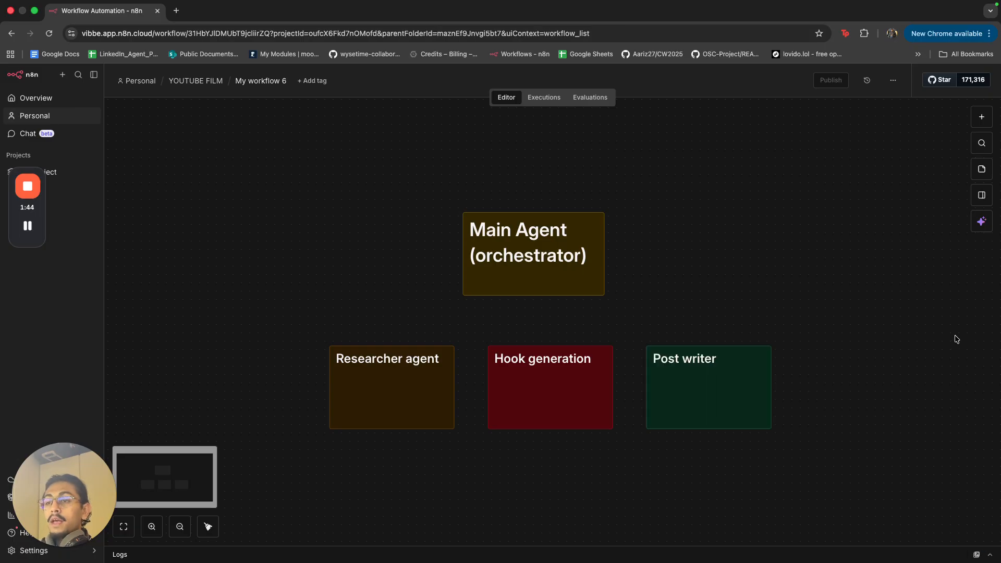
- Shift the Researcher agent, Hook generation and Post writer notes together to the left to make room for a fourth note
left_click_drag(844, 507, 328, 351)
left_click(815, 465)
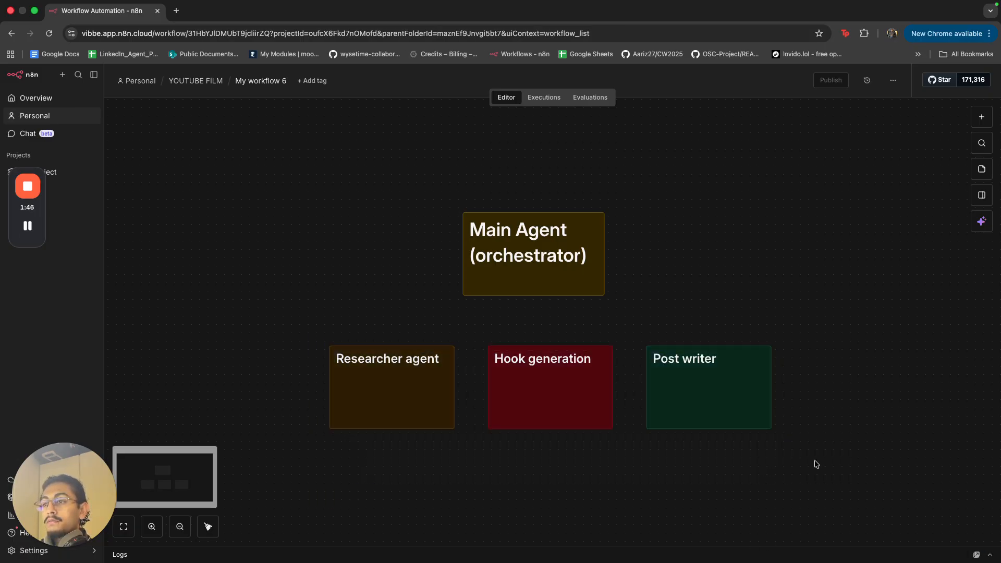
left_click_drag(802, 487, 307, 359)
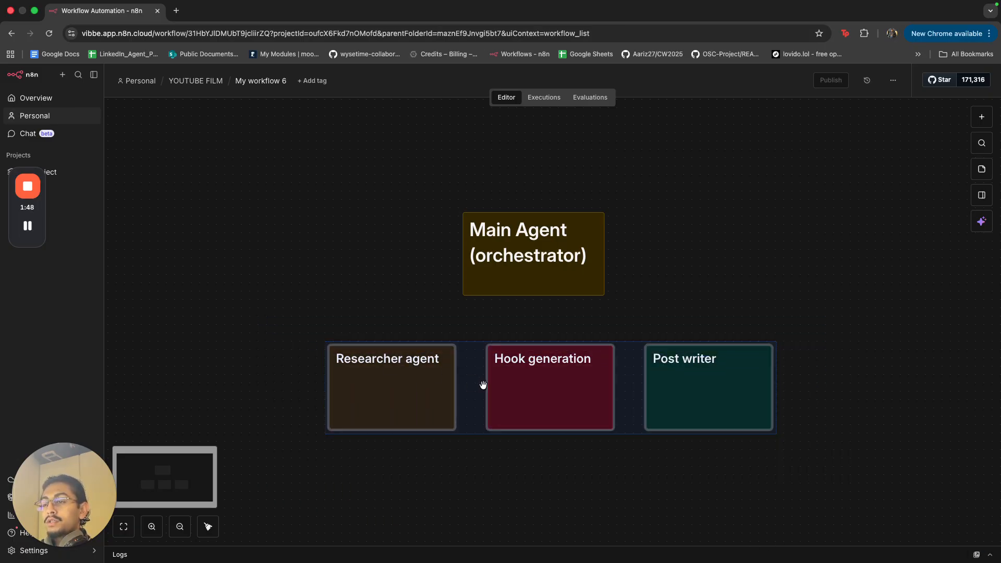
left_click_drag(550, 420, 468, 420)
left_click(590, 450)
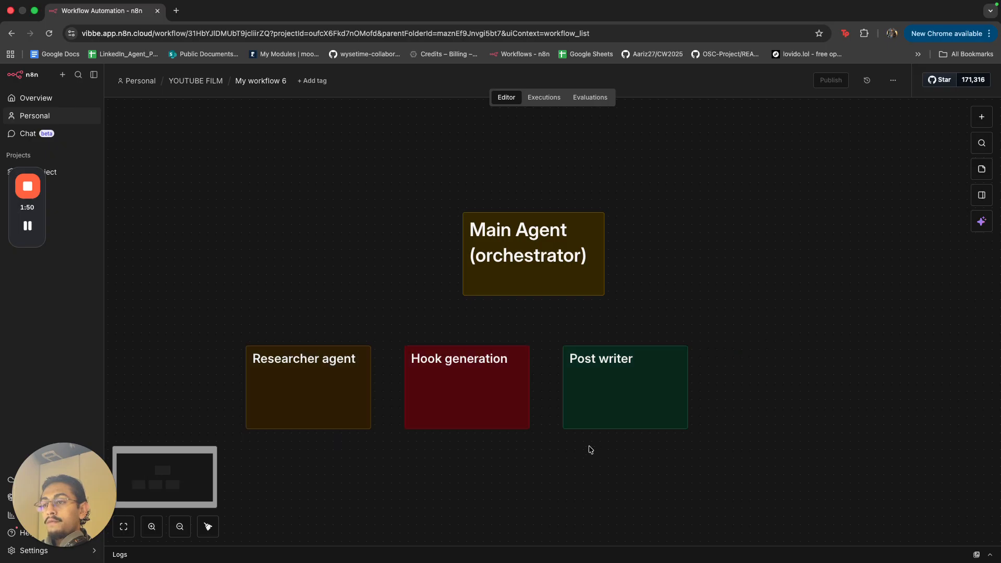
- Duplicate the Post writer note, place the copy level with it on its right side, and colour the copy blue
key("super+c")
key("super+v")
left_click_drag(710, 443, 797, 394)
left_click(889, 346)
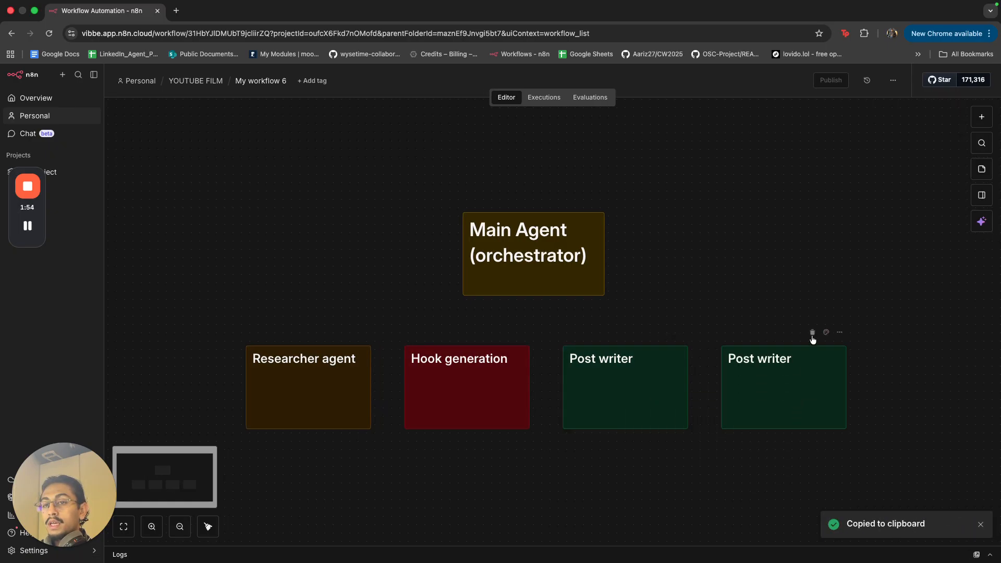
left_click(823, 376)
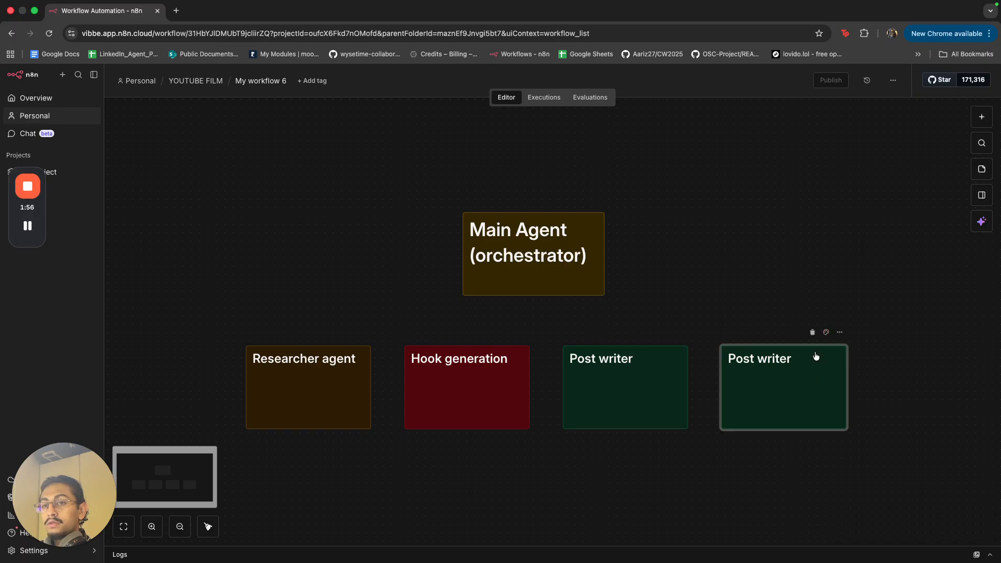
left_click(826, 334)
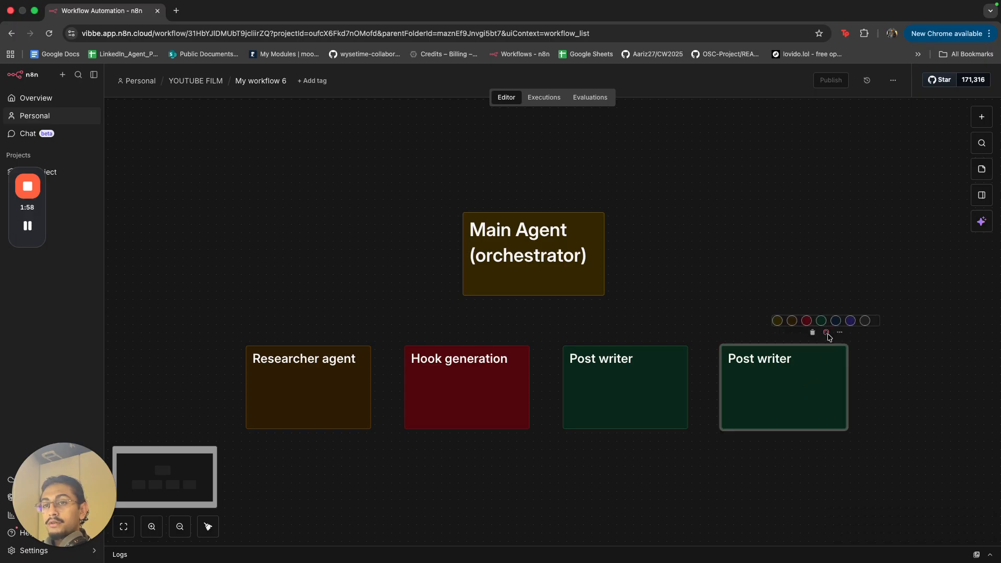
left_click(835, 321)
- Change the blue note's heading to "2 part cynical checker"
double_click(805, 381)
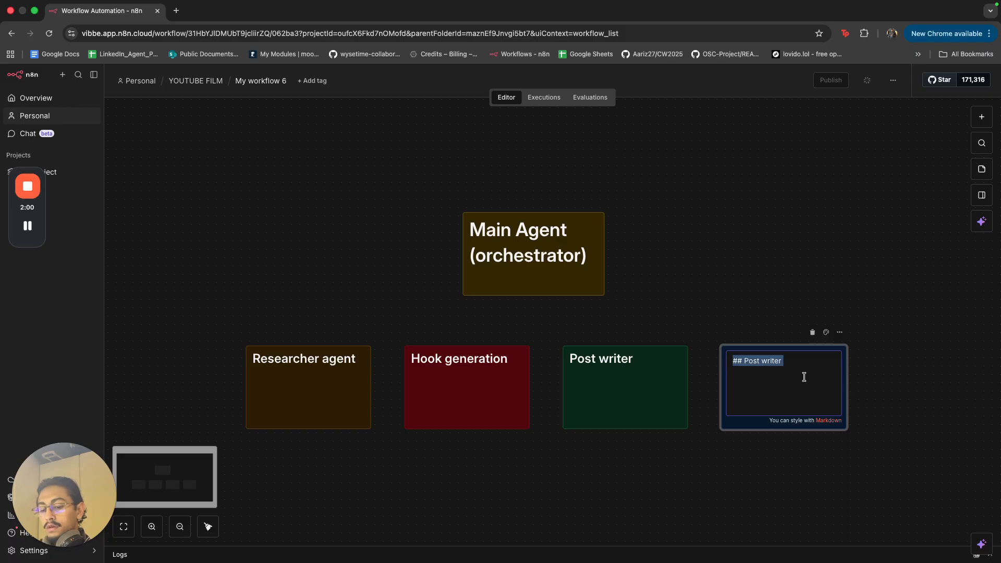
key("Right")
key("alt+BackSpace")
key("alt+BackSpace")
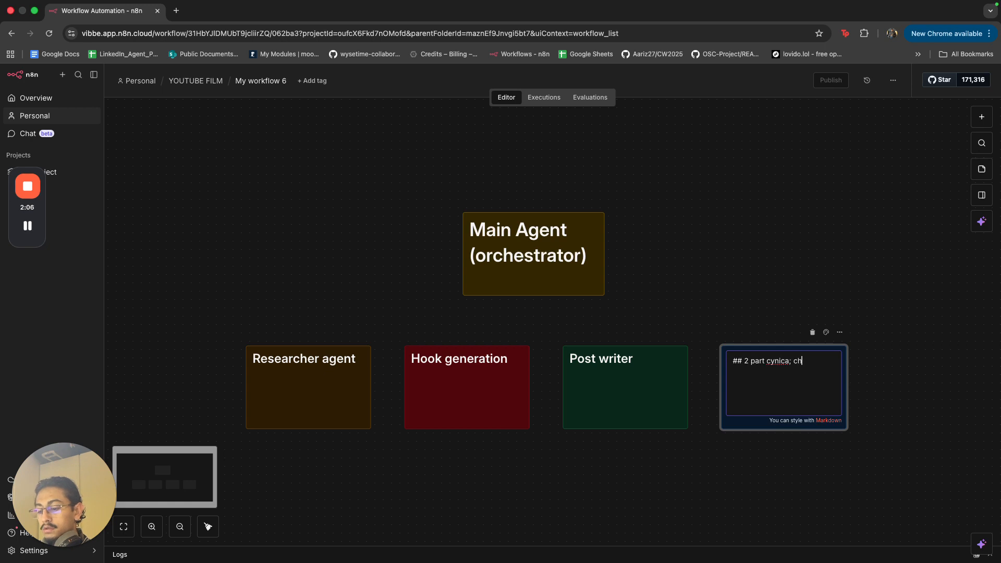
left_click(791, 363)
key("BackSpace")
type("l")
left_click(826, 264)
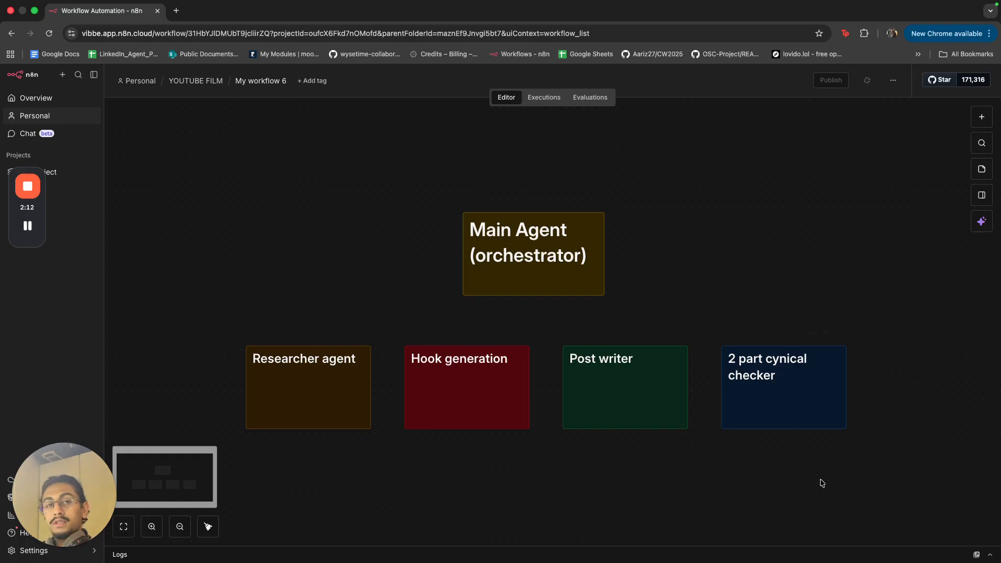
- Move all five sticky notes upward together to free canvas space beneath them
left_click_drag(859, 486, 195, 159)
left_click_drag(453, 398, 452, 303)
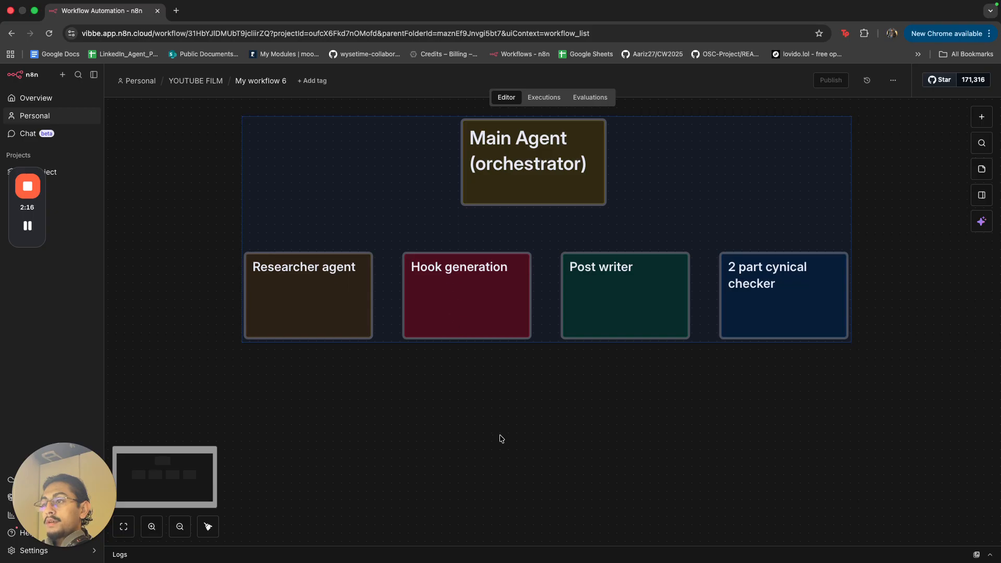
left_click(503, 446)
scroll(503, 448, "down", 3)
left_click_drag(499, 454, 504, 378)
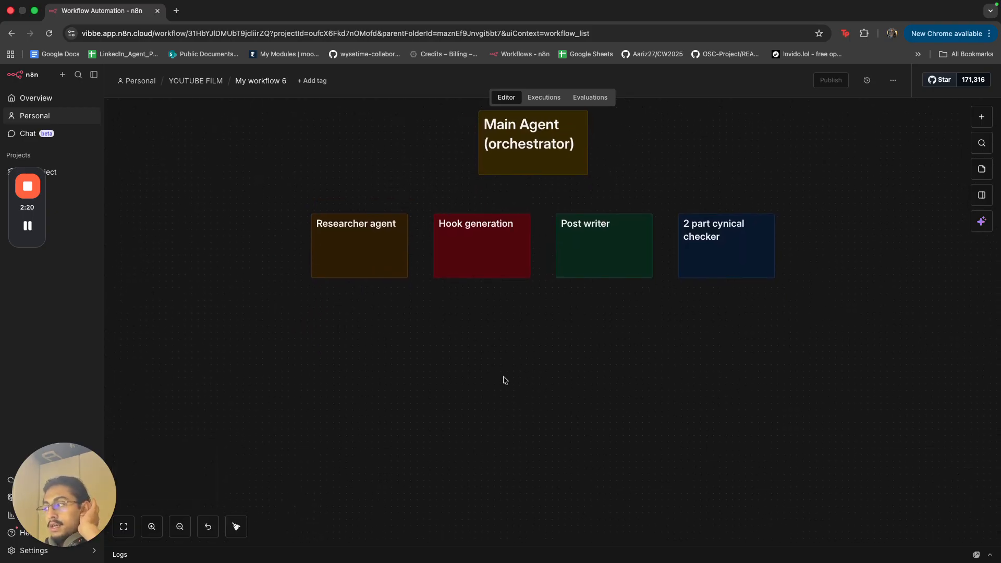
left_click_drag(502, 383, 520, 382)
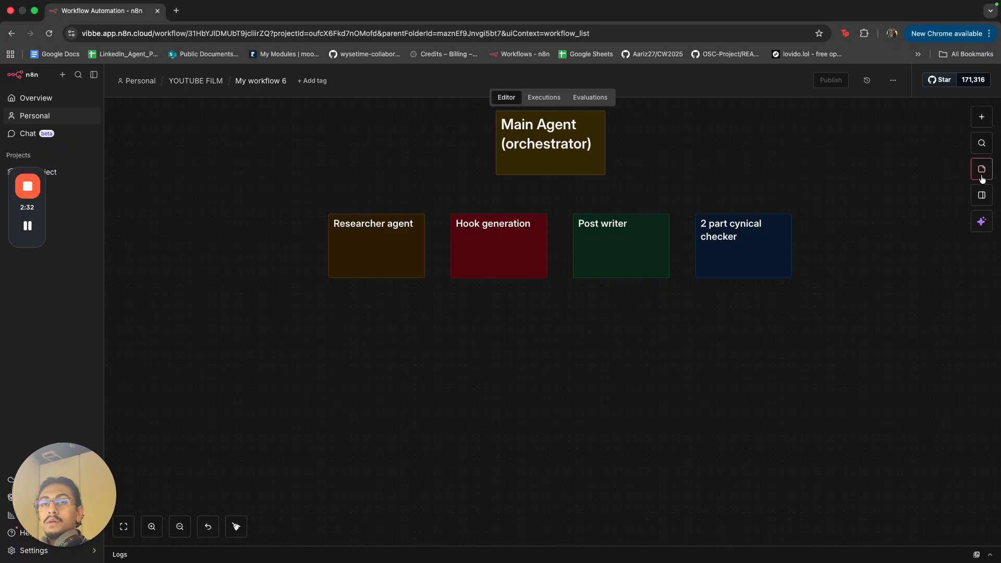
- Add a manual trigger node and place it below and to the left of the sticky notes
key("Tab")
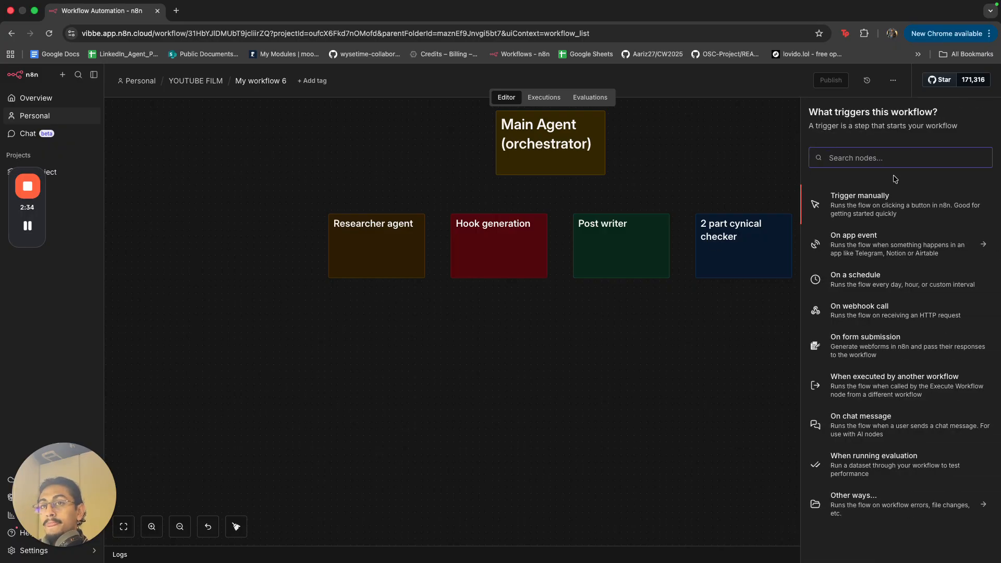
left_click(834, 200)
left_click_drag(500, 256, 202, 397)
- Add an Edit Fields (Set) node after the manual trigger and give it a string field named "Topic"
left_click(258, 388)
type("set")
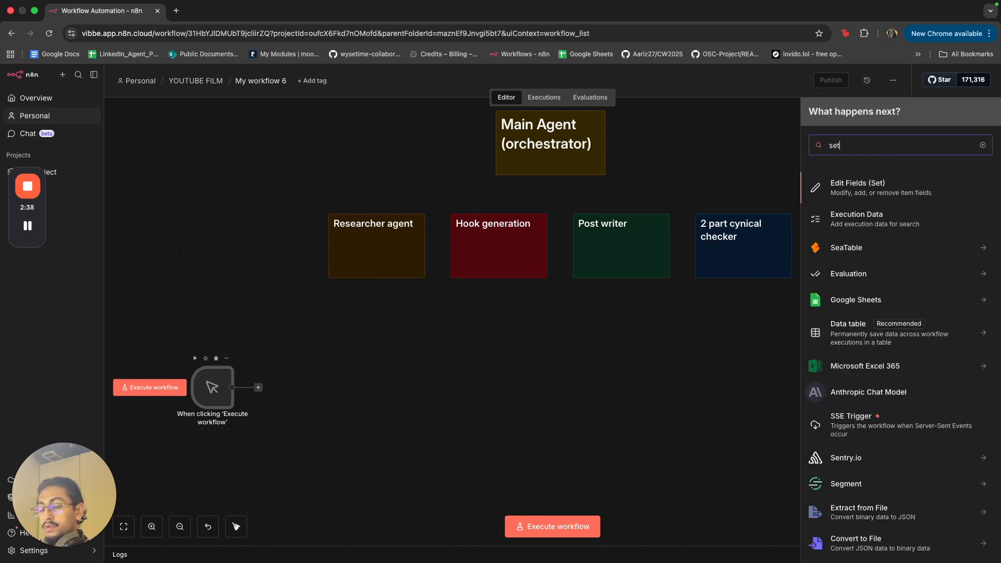
key("Return")
left_click(435, 186)
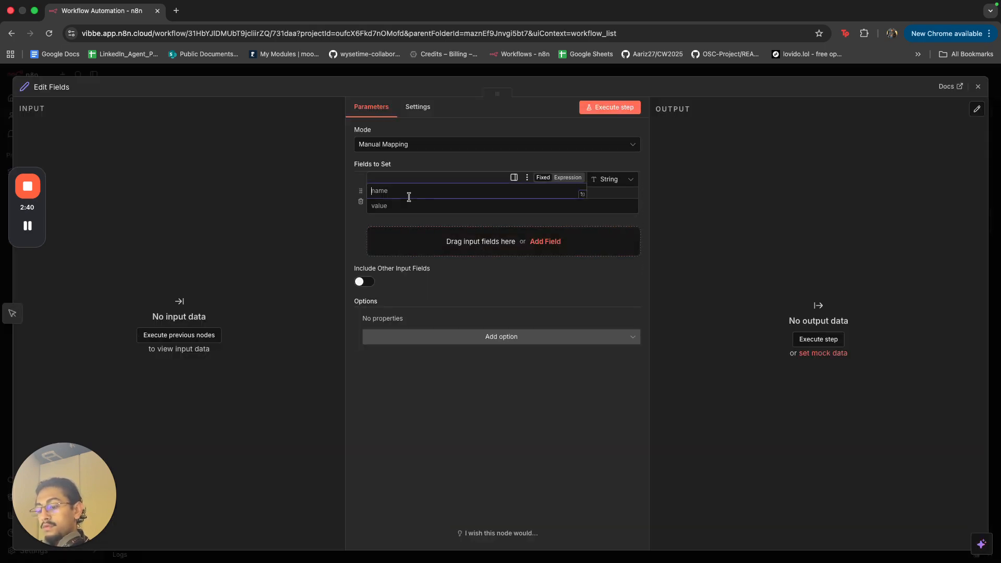
type("T")
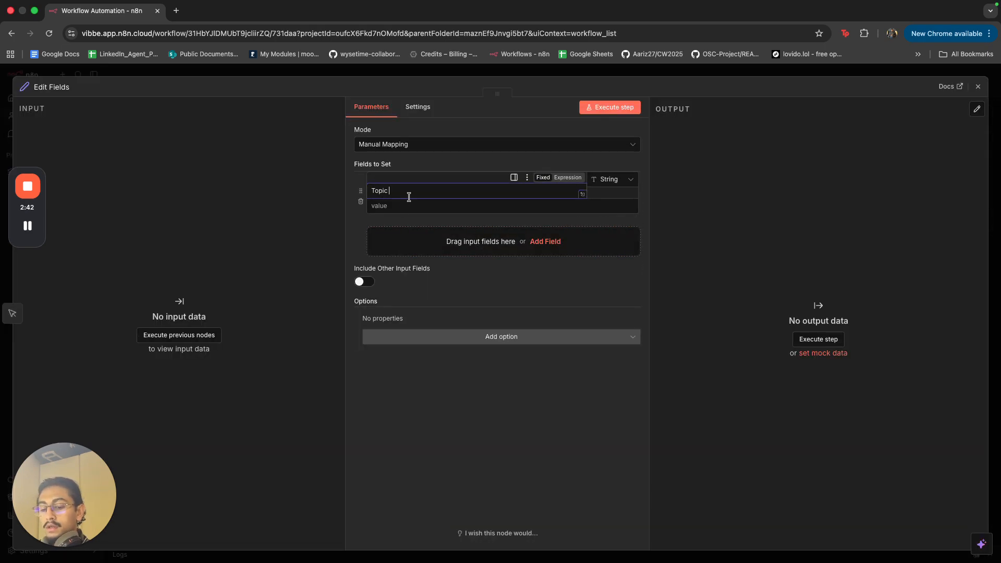
type("opic")
- Set the Topic field's value to "n8n and agentic automation for businesses." and close the node's settings
left_click(402, 206)
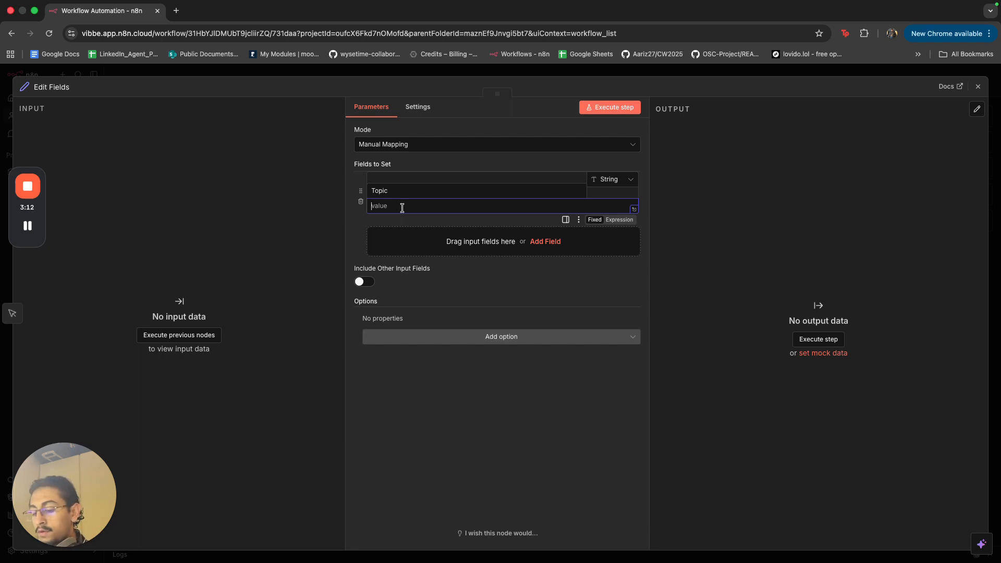
type("n8")
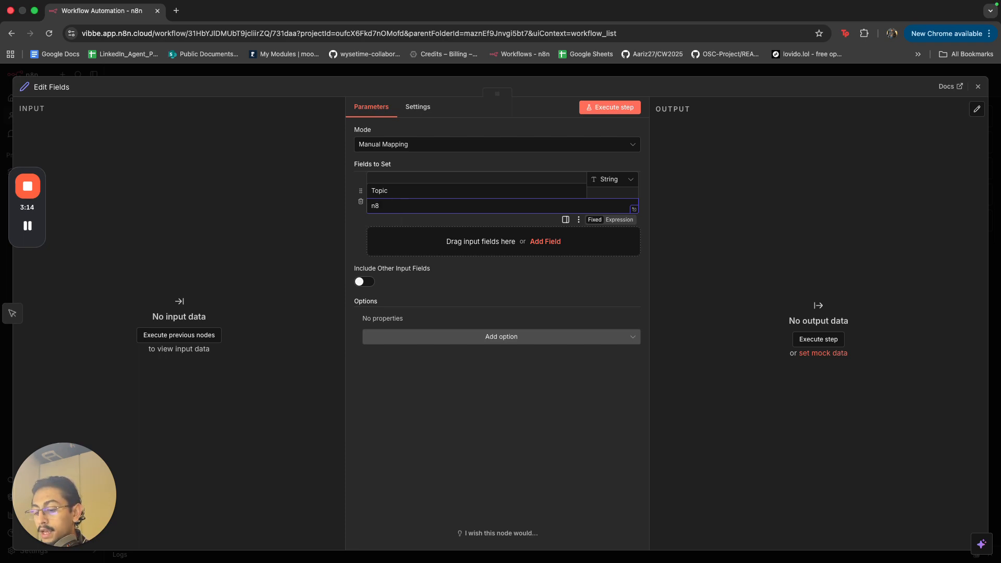
type("n and gentic ")
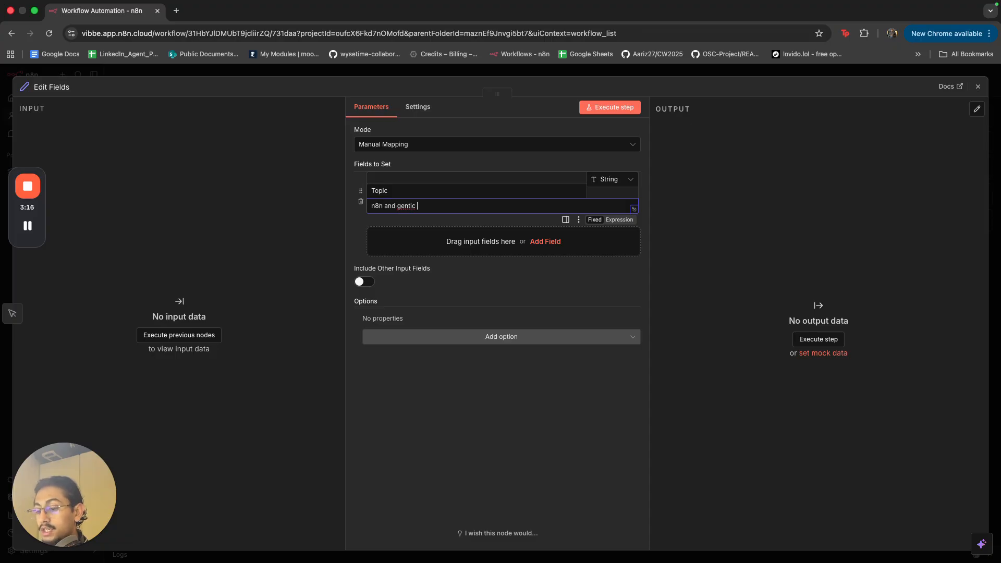
type("automation for")
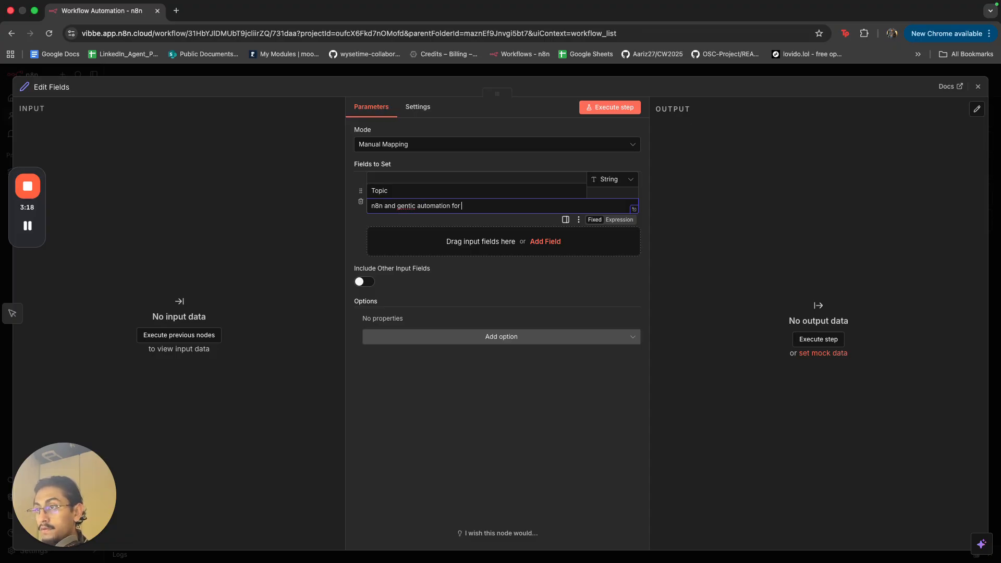
type(" business")
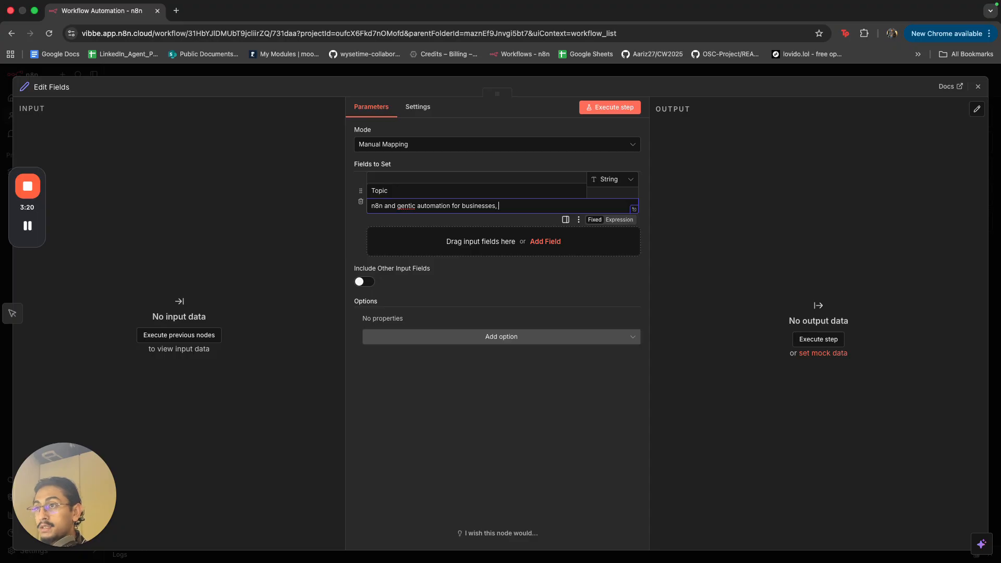
type("es.")
left_click(397, 205)
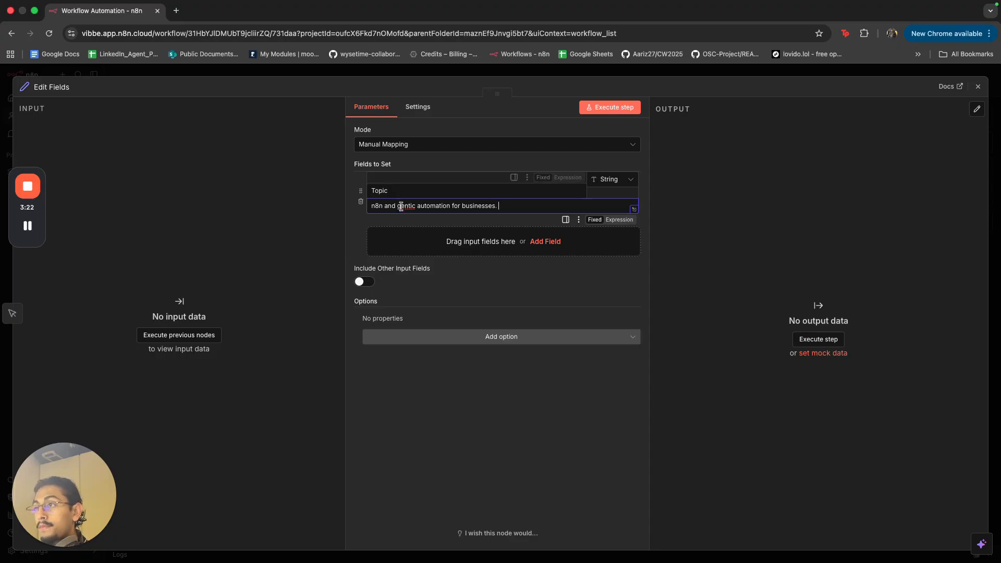
type("a")
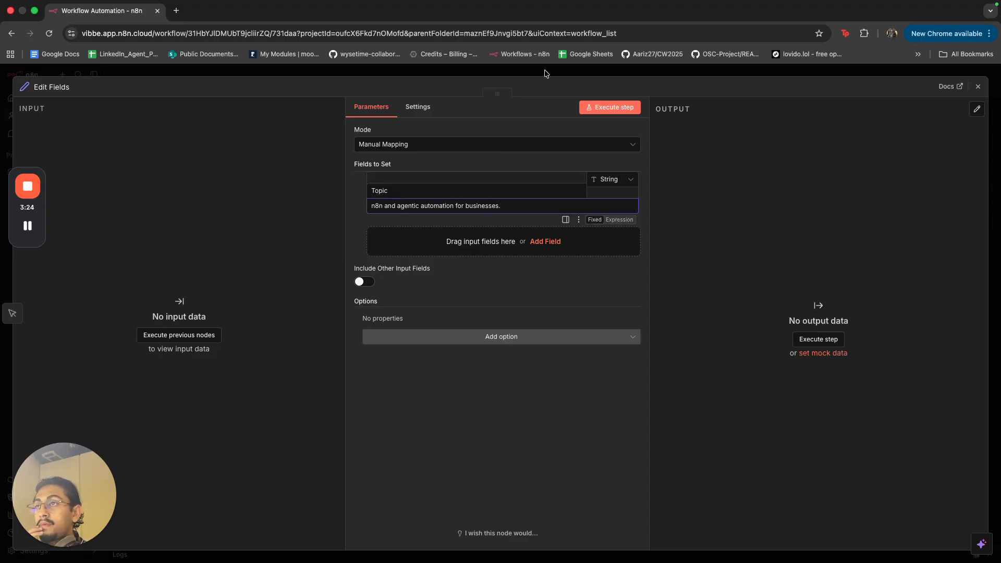
key("Escape")
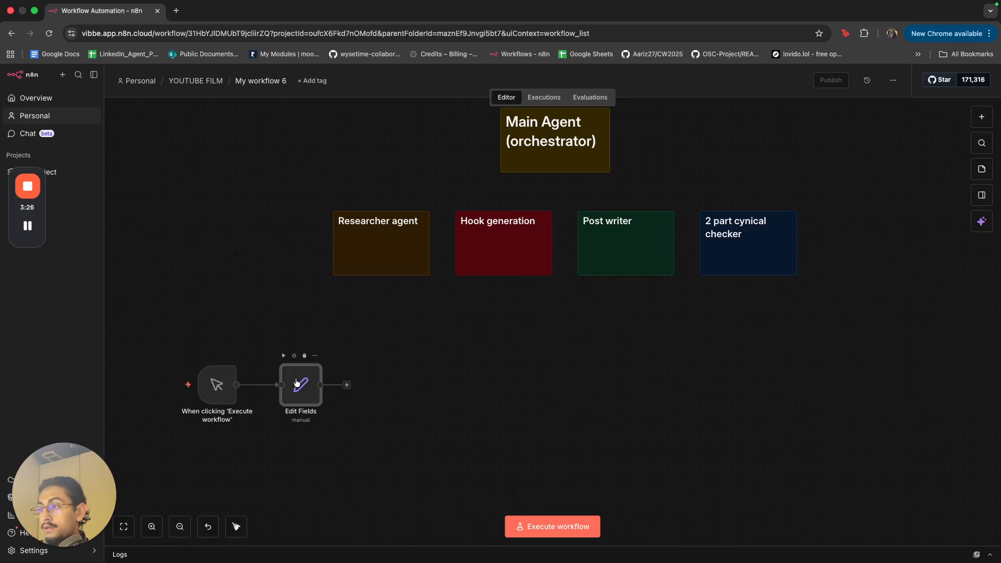
- Rename the Edit Fields node to "topic"
key("F2")
type("topic")
key("Return")
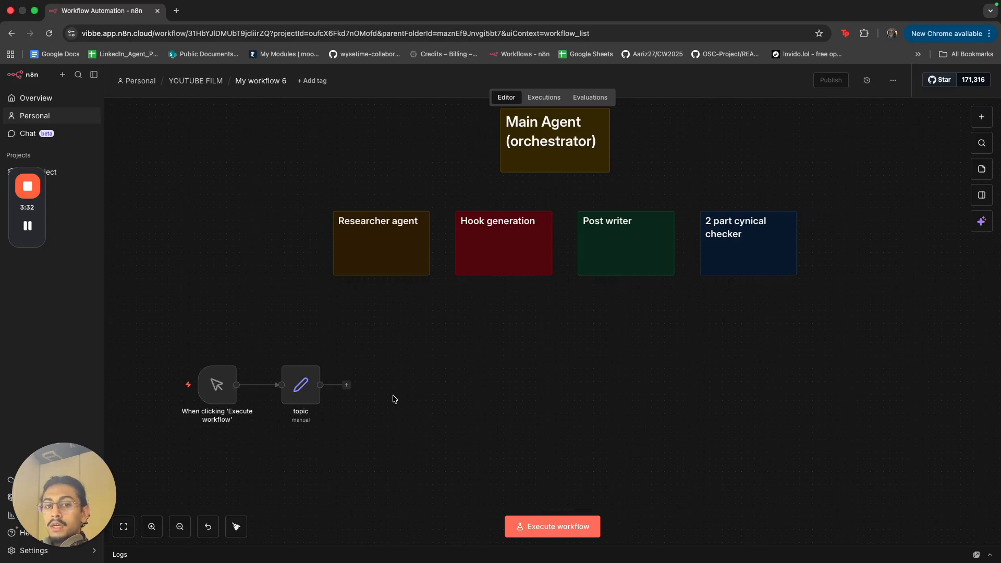
scroll(442, 397, "up", 1)
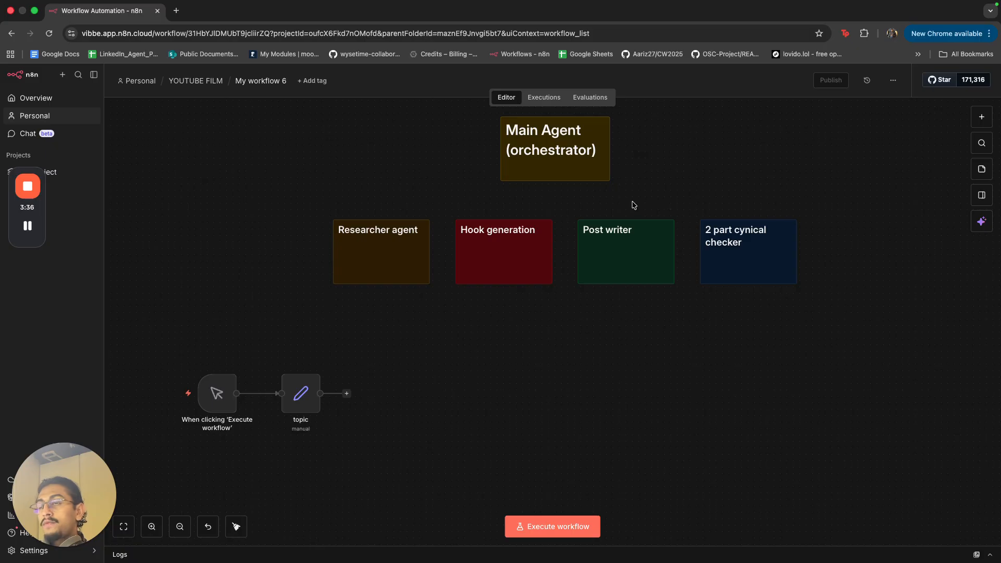
left_click_drag(633, 201, 492, 103)
left_click(612, 398)
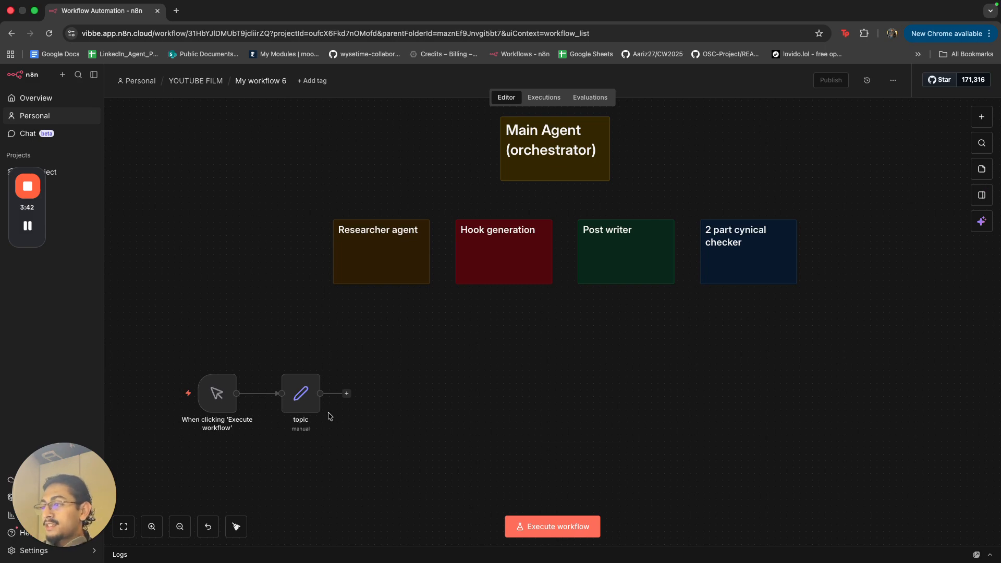
- Add an AI Agent node after the topic node and set its user message prompt source to "Define below"
left_click(346, 394)
type("agent")
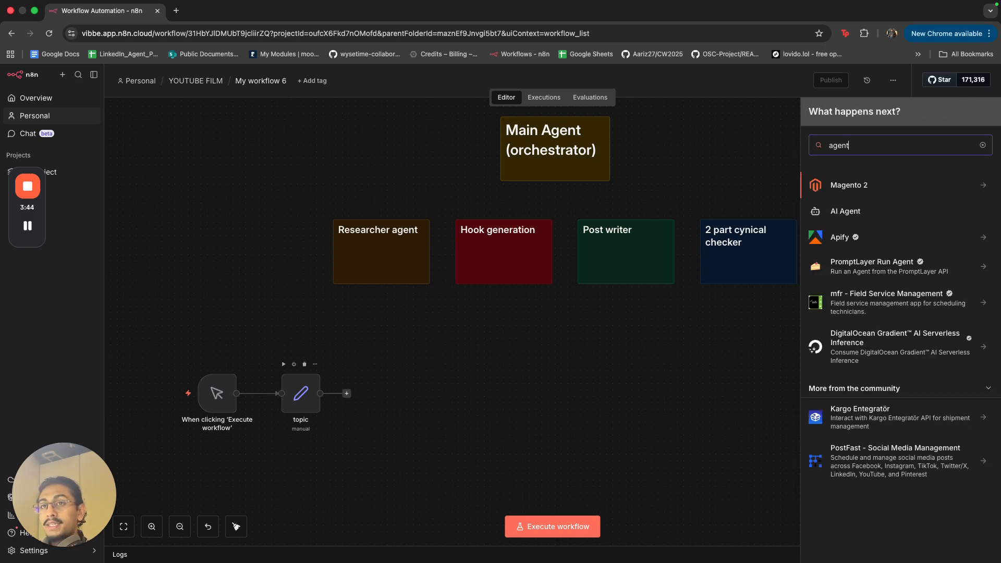
left_click(847, 215)
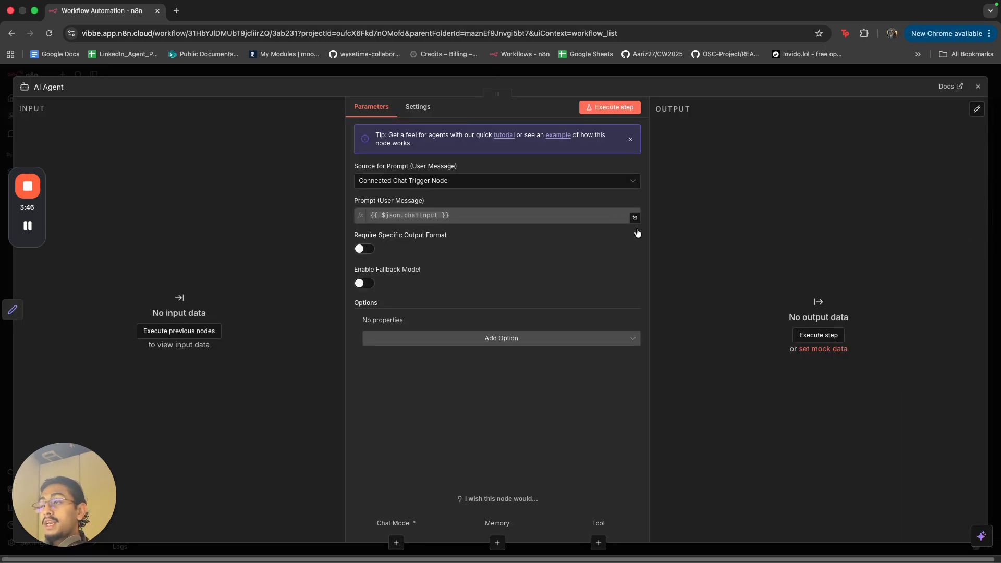
left_click(533, 182)
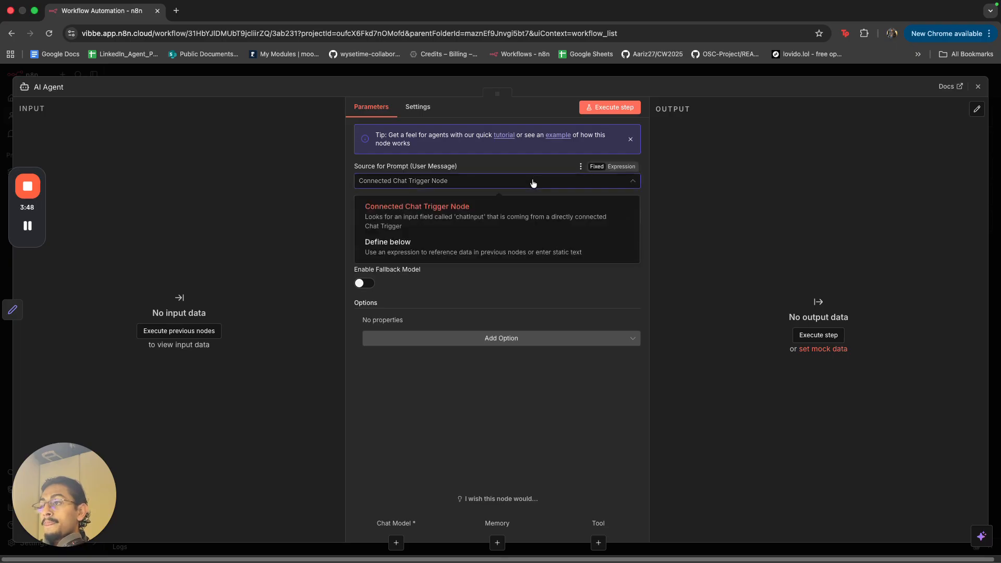
left_click(519, 246)
- Begin the AI Agent's user message prompt with "You are the head of my content department"
left_click(491, 219)
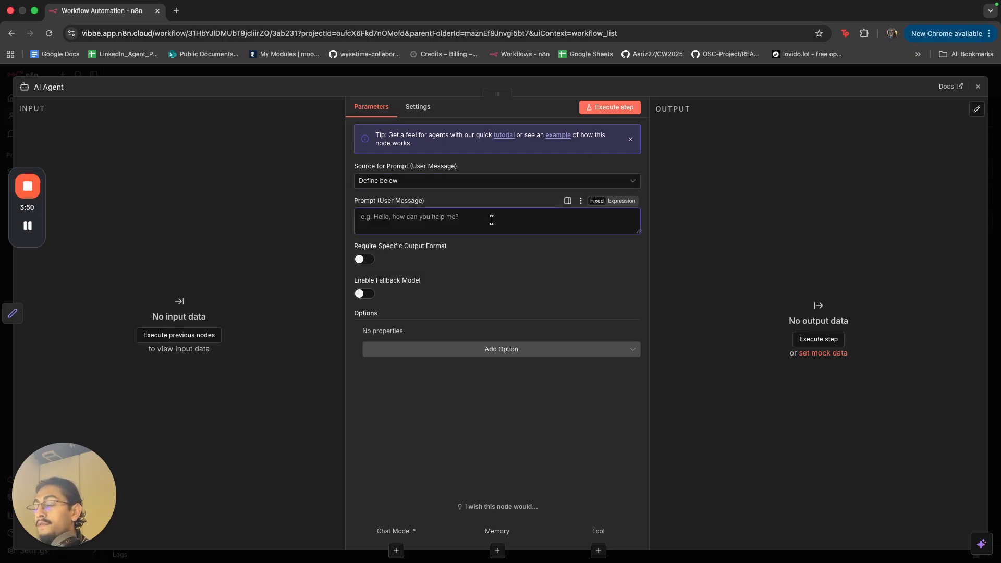
type("You are")
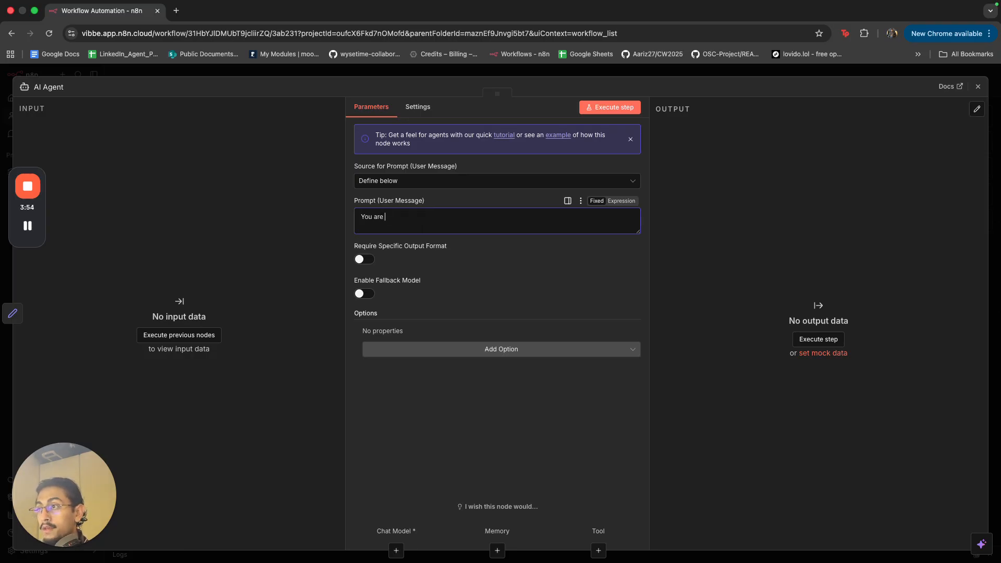
type(" the head of m,y")
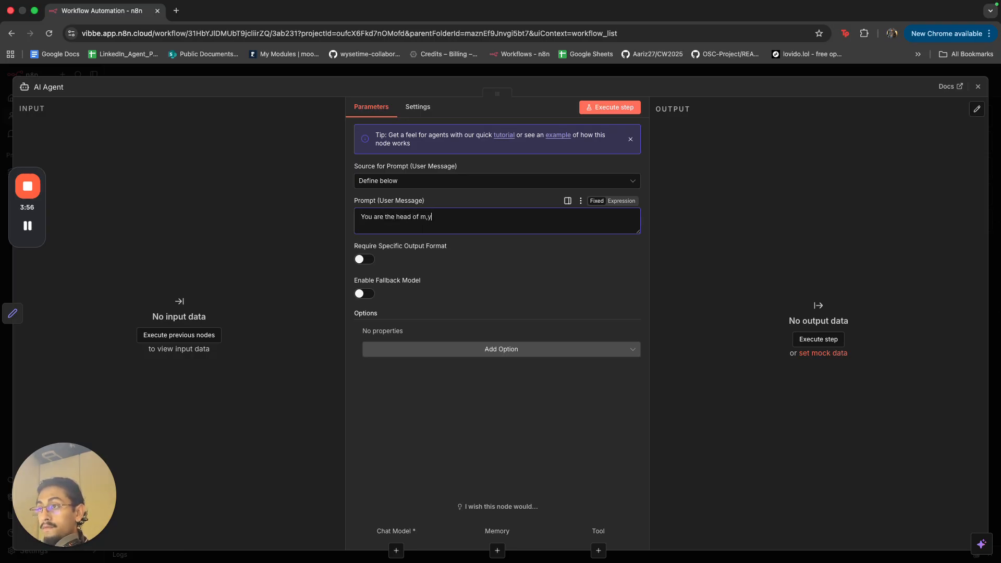
type("y content o")
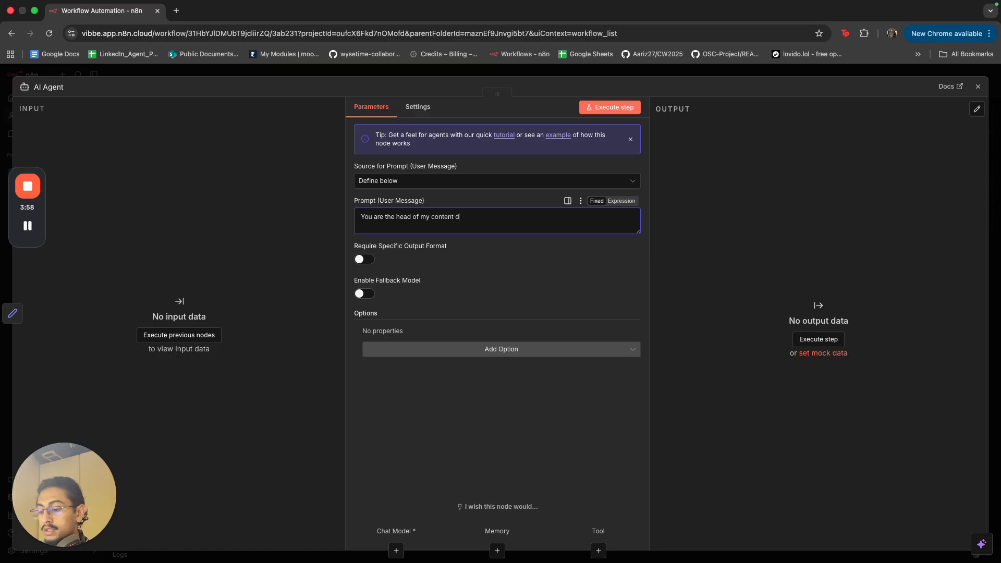
type("partmet")
key("BackSpace")
key("BackSpace")
key("BackSpace")
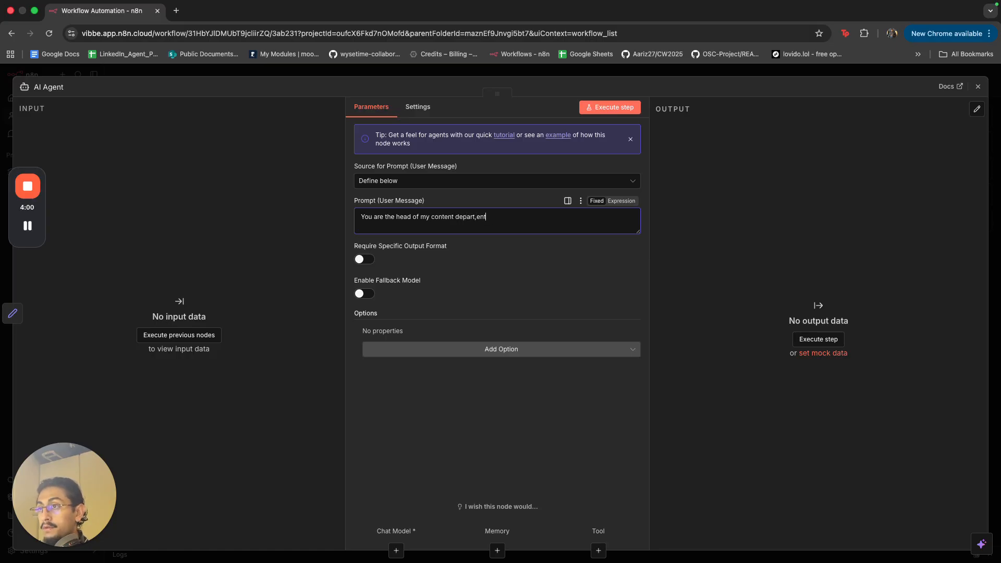
type("ment")
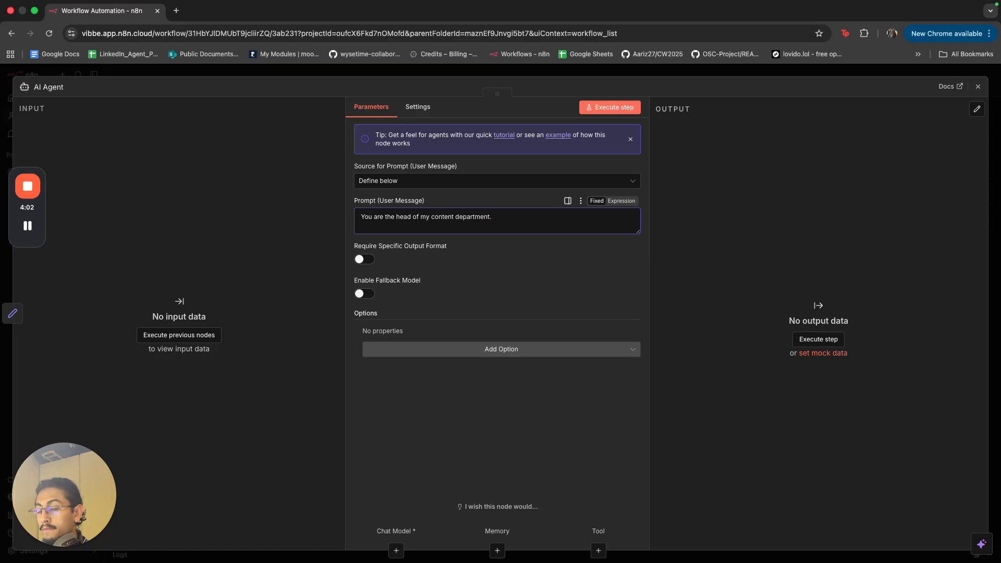
- Continue the prompt with "Your job is to call the right tools in the right order so that we can get high quality written content output."
type(". Yo")
type("ur job id")
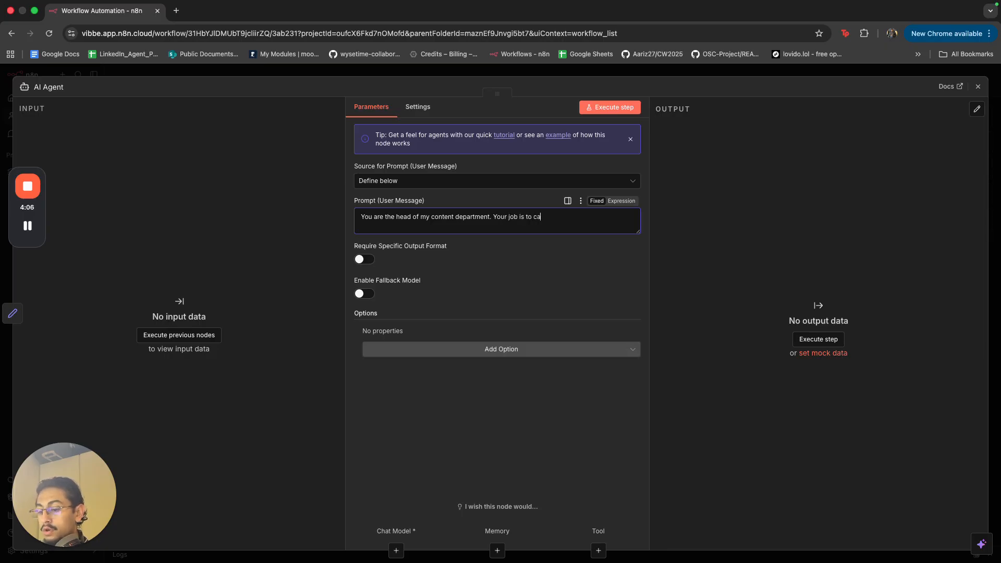
type(" to call the right tools i")
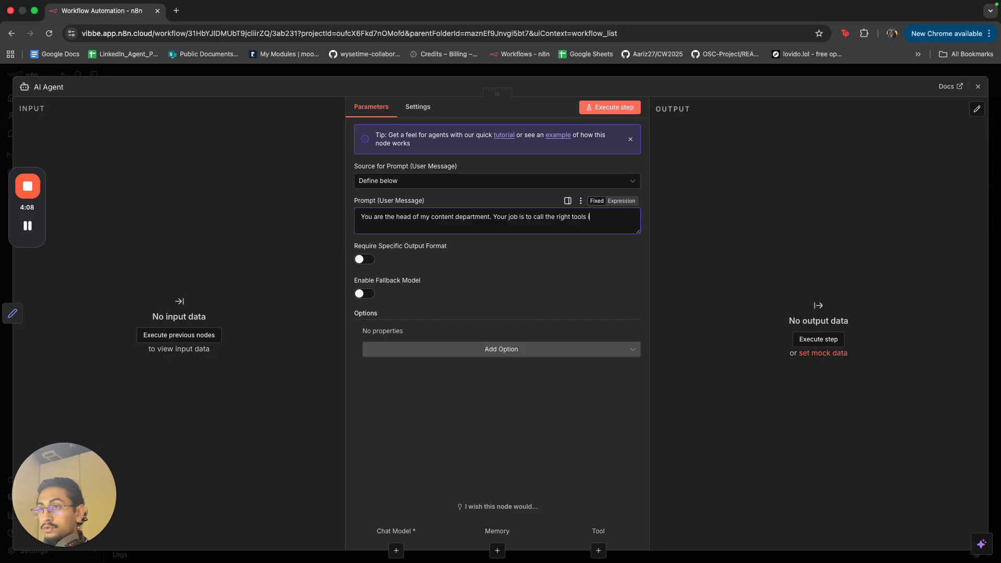
type("n the right order ")
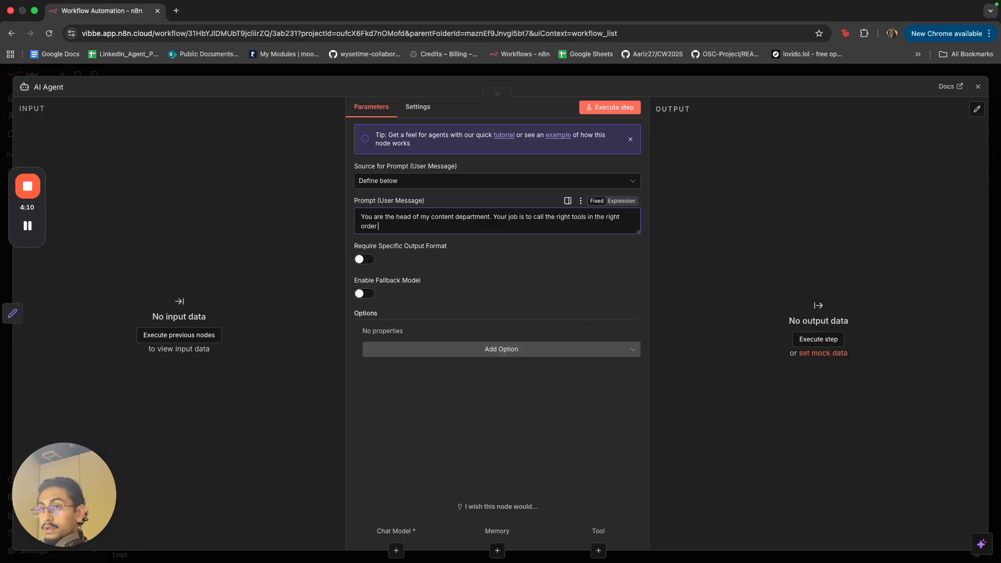
type("so that we c")
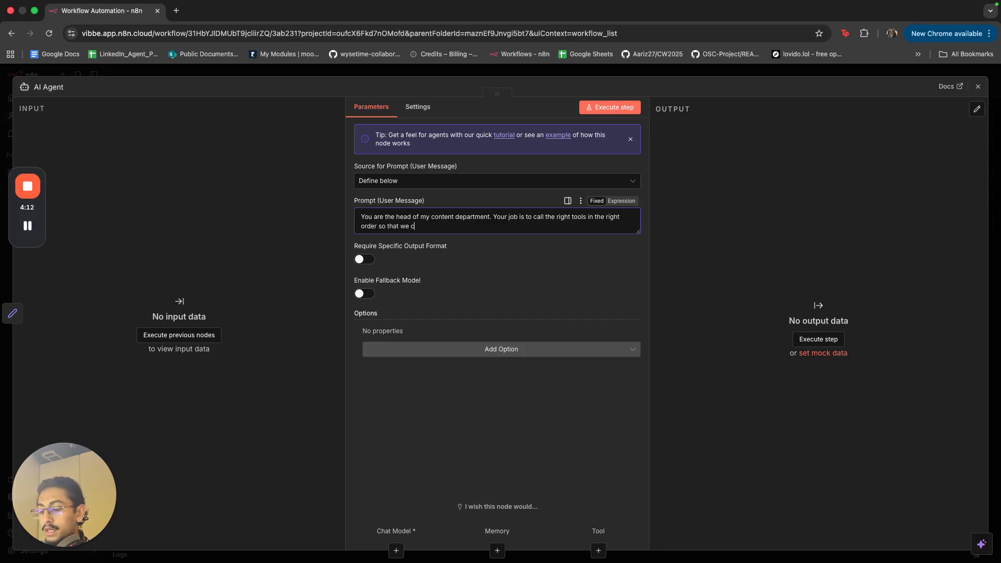
type("an get high qual")
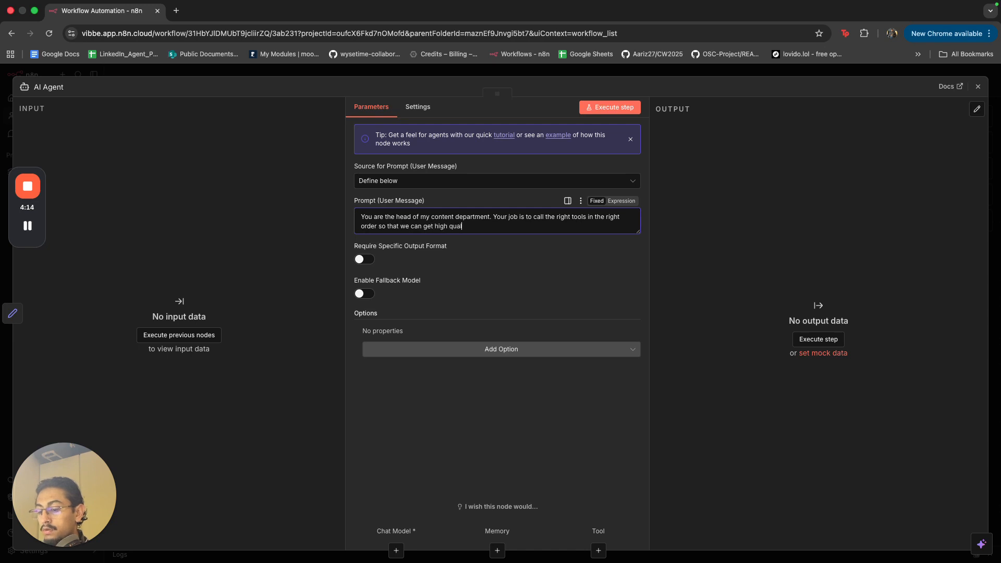
type("iuty written content")
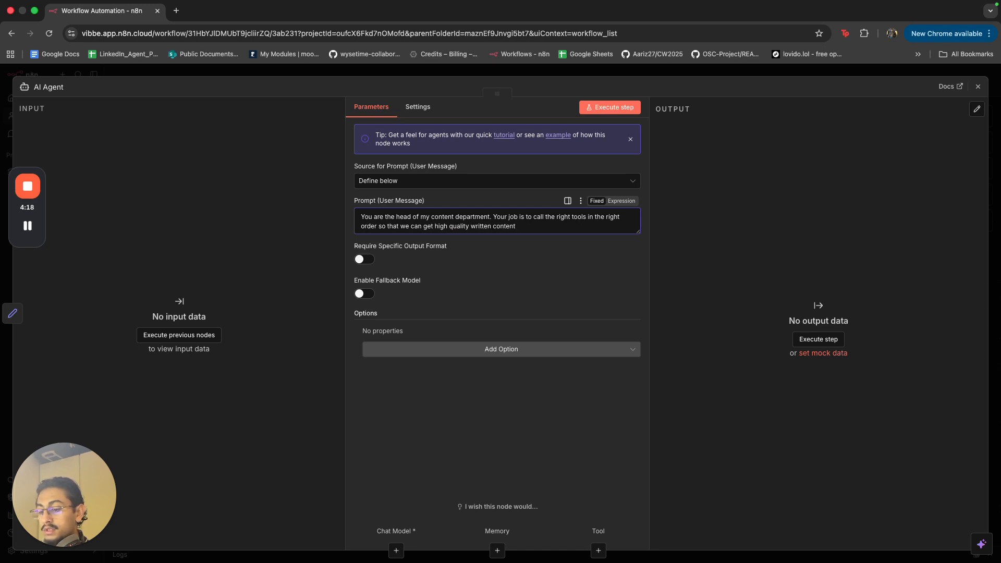
type(" output")
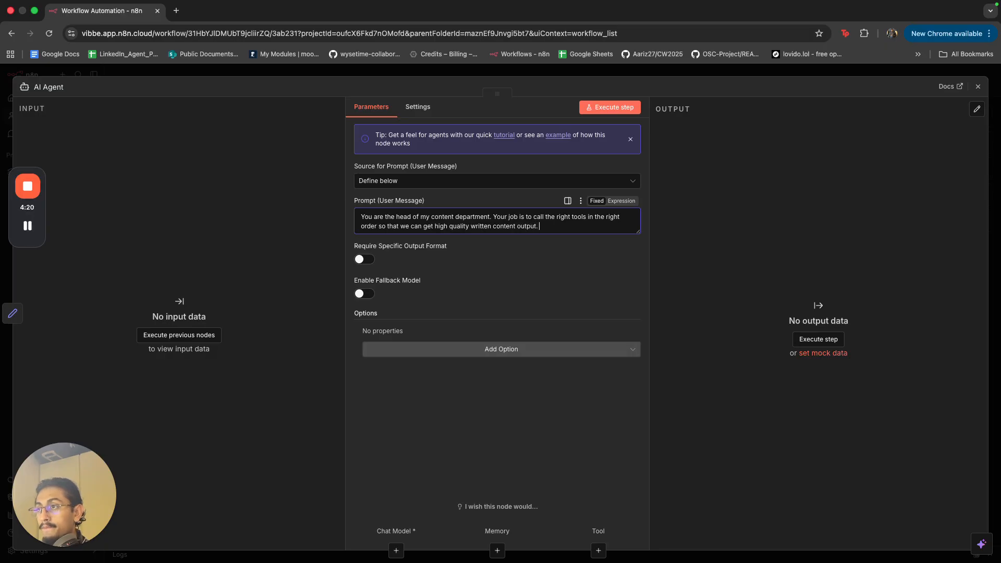
type(".")
- Switch the prompt to an expression, open it in the enlarged editor and add a new paragraph "The tools you have access to are:"
key("Return")
key("Return")
left_click(622, 200)
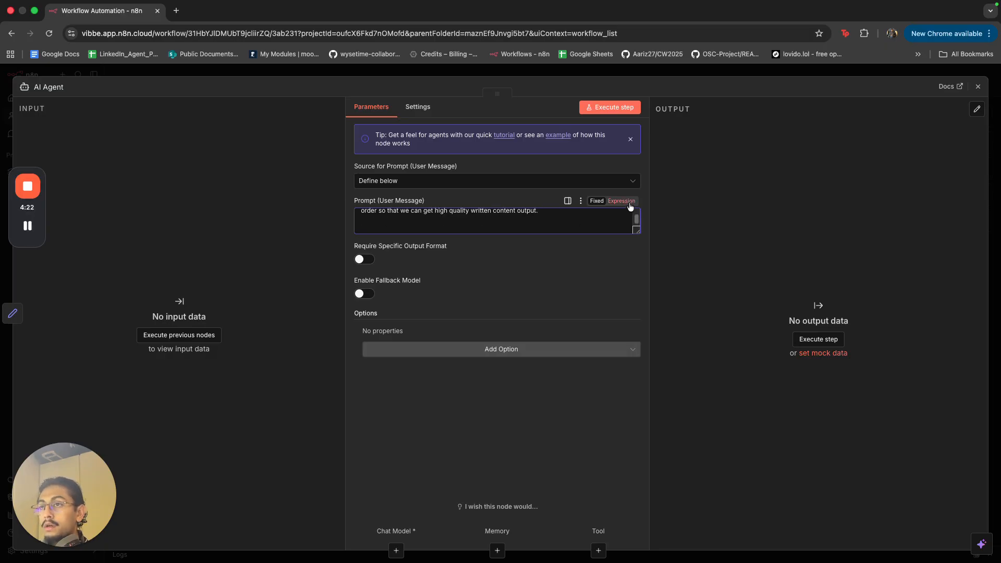
left_click(635, 258)
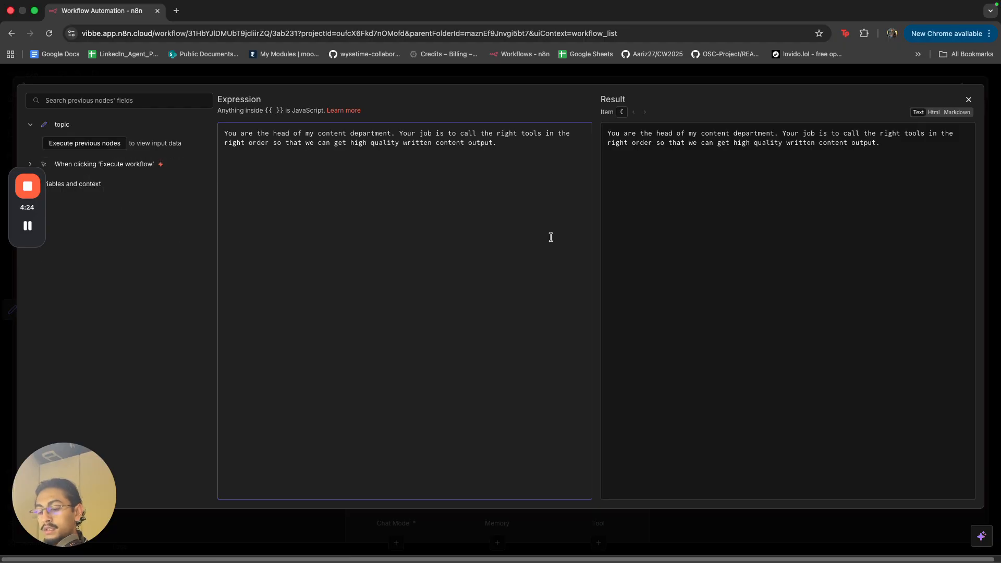
type("The tools you a")
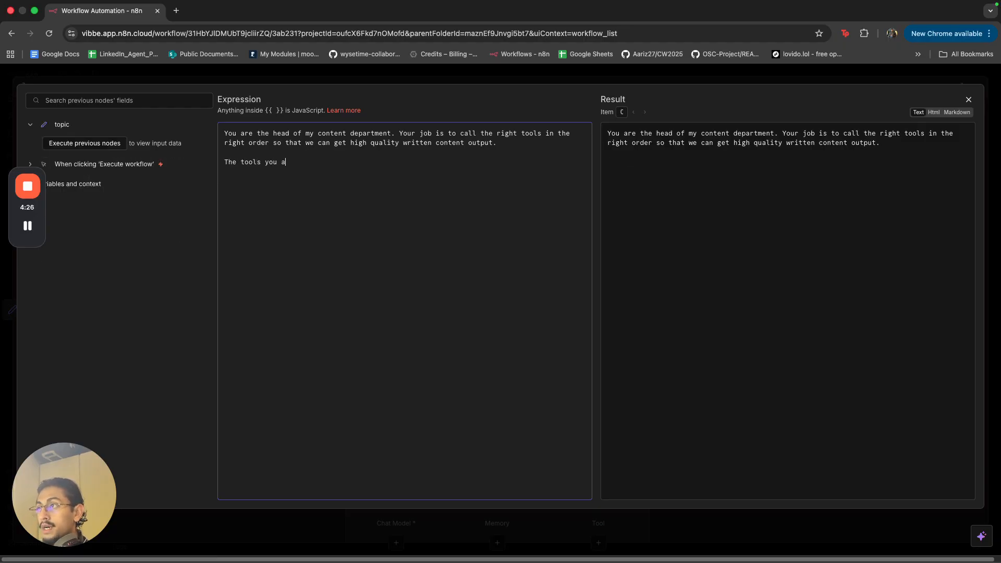
key("BackSpace")
type("hace")
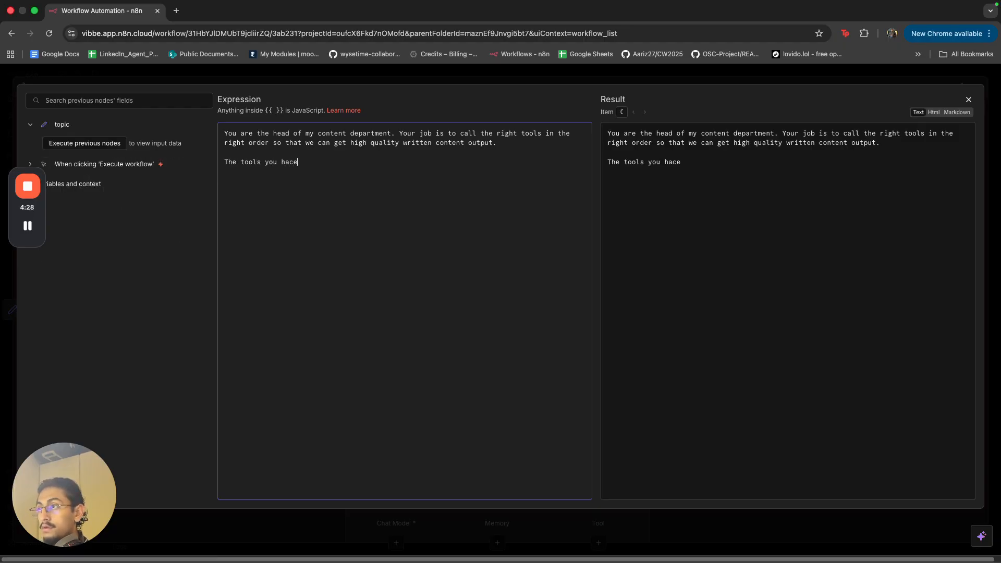
key("BackSpace")
key("BackSpace")
type("ve access ")
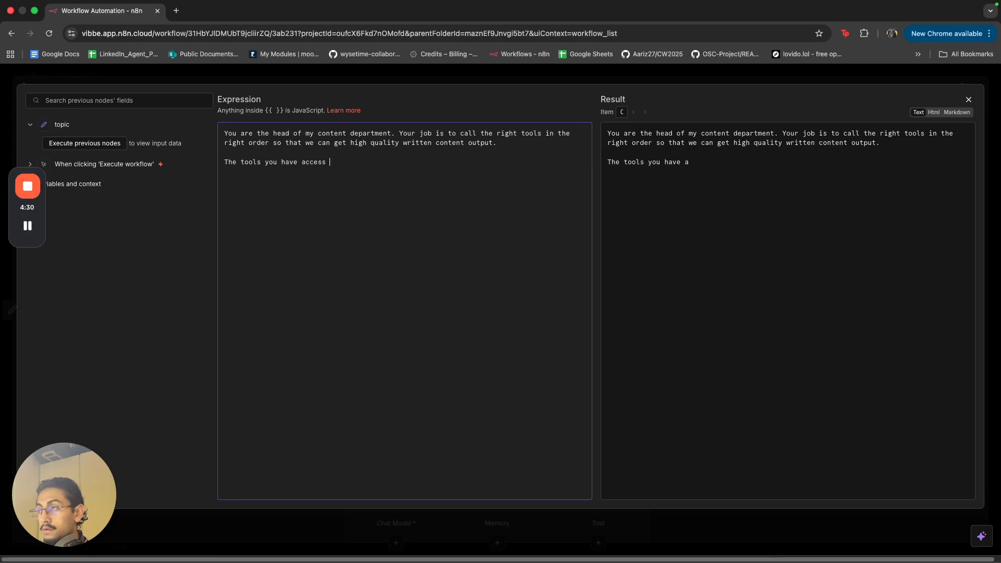
type("to are:")
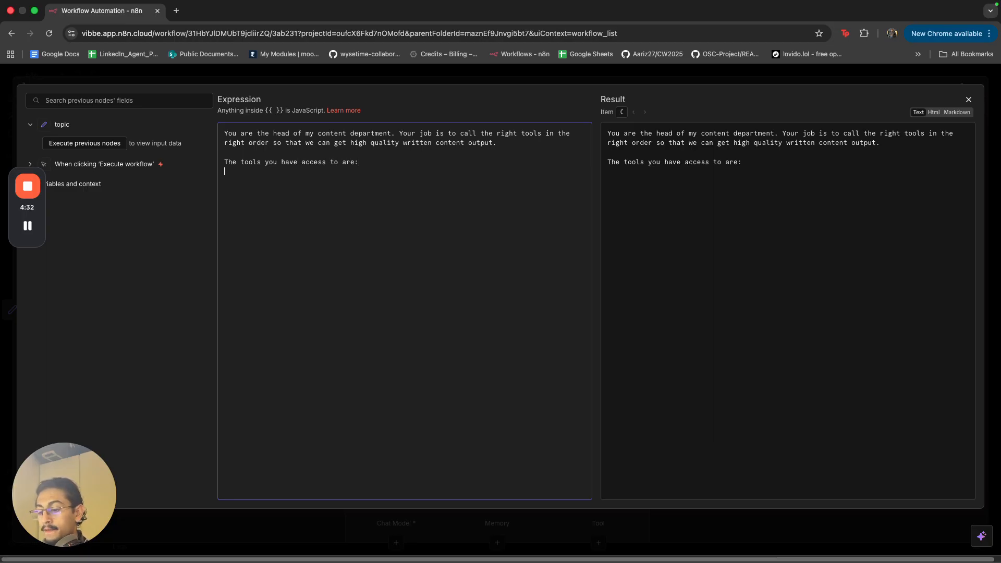
- Start a numbered list below that line with "1. RESEARCH_"
type("1. RESEARCH")
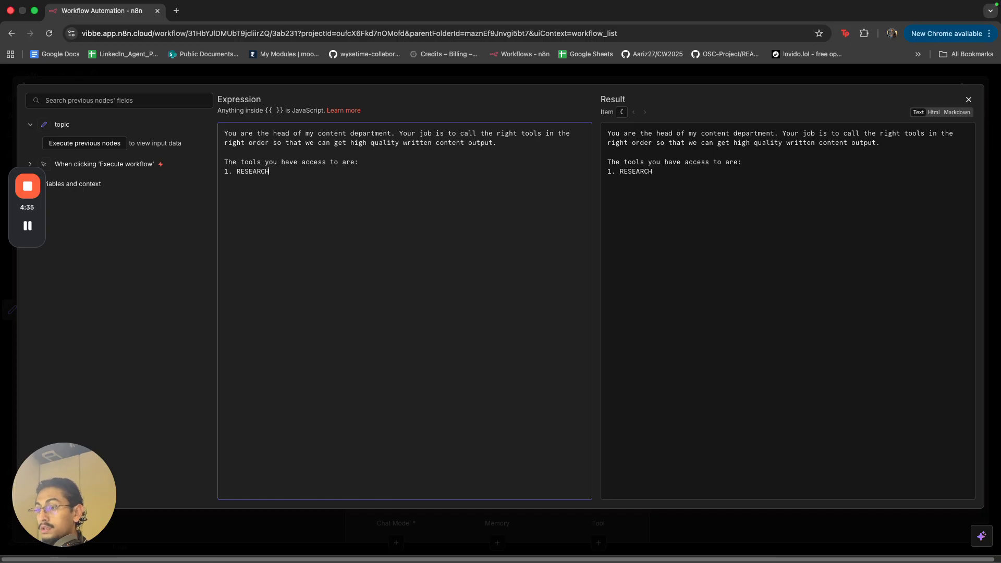
key("Caps_Lock")
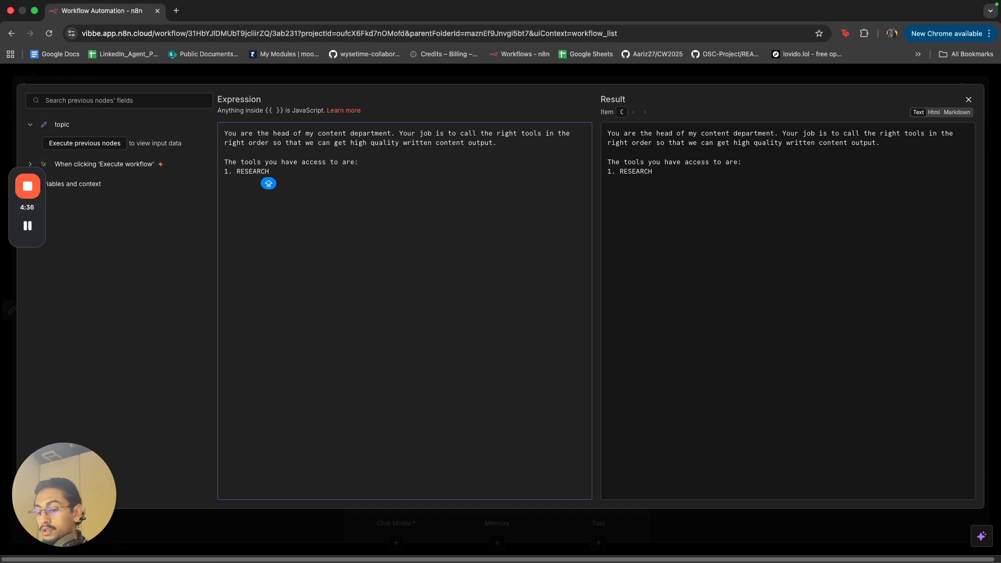
type("_")
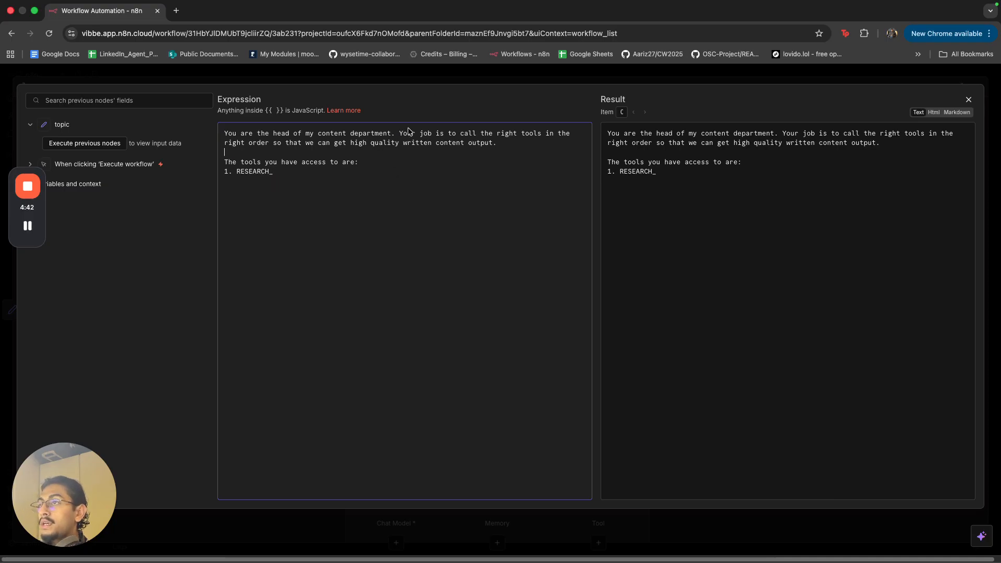
- Replace the word "tools" with "sub-agents" in the prompt's opening paragraph
double_click(530, 134)
type("sub0agebt")
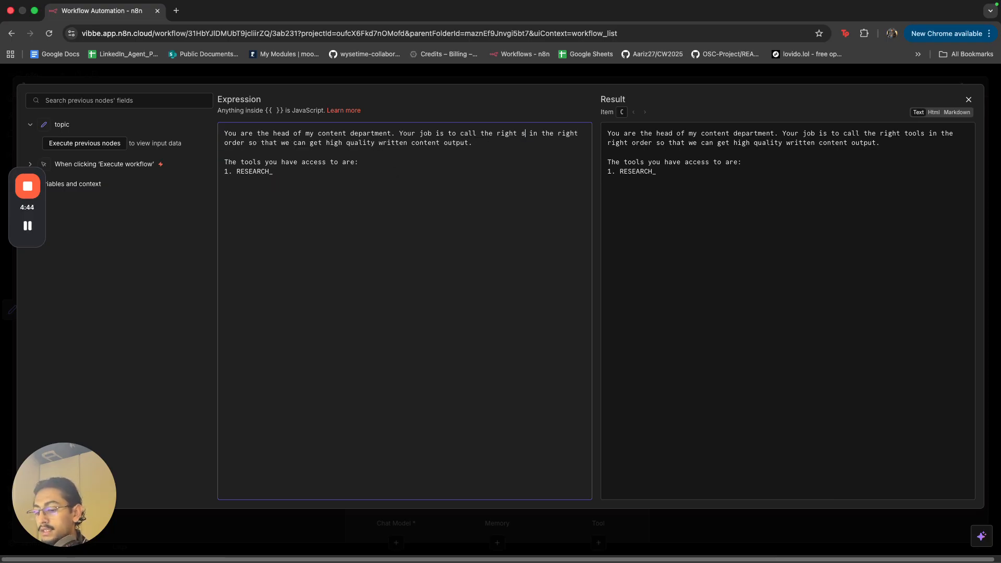
key("BackSpace")
key("BackSpace")
key("BackSpace")
key("BackSpace")
key("BackSpace")
key("BackSpace")
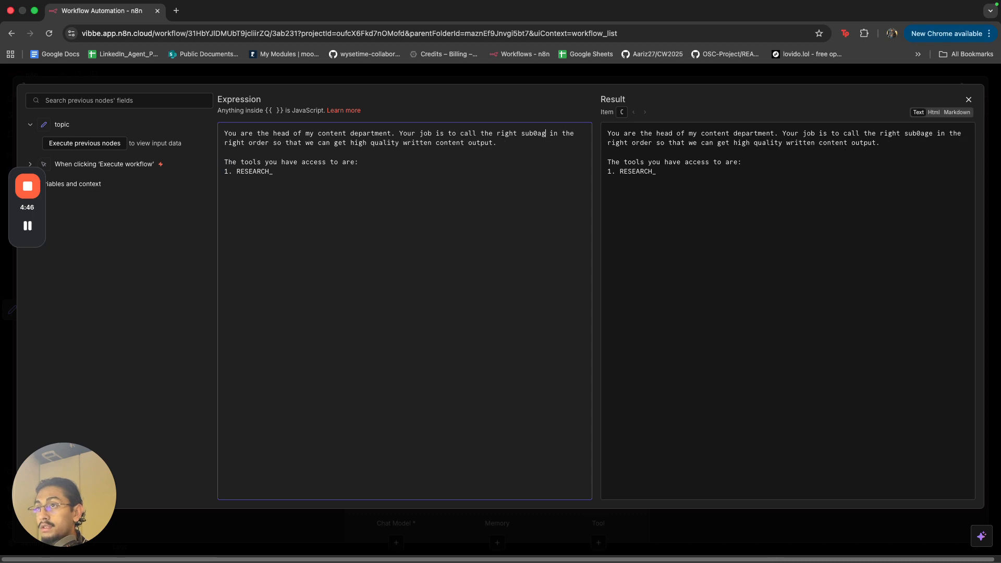
type("-agents")
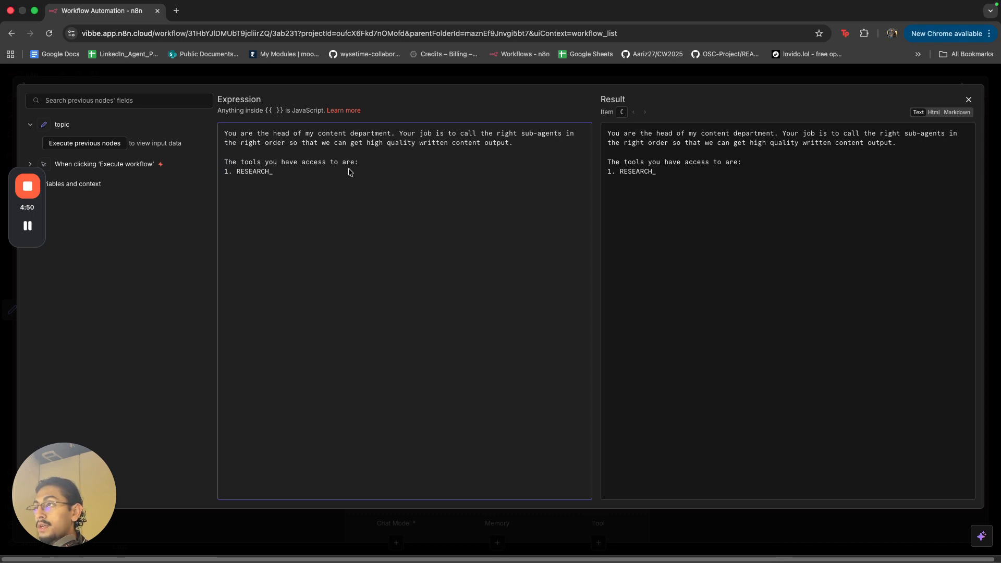
- Change the line introducing the numbered list to "The sub-agents you have access to are:"
double_click(258, 163)
type("su")
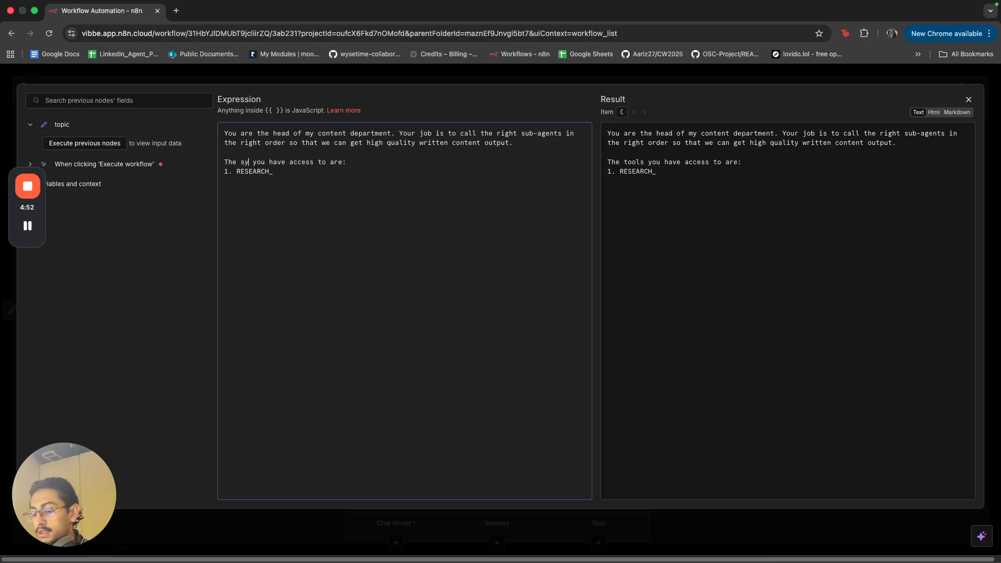
type("b0agents")
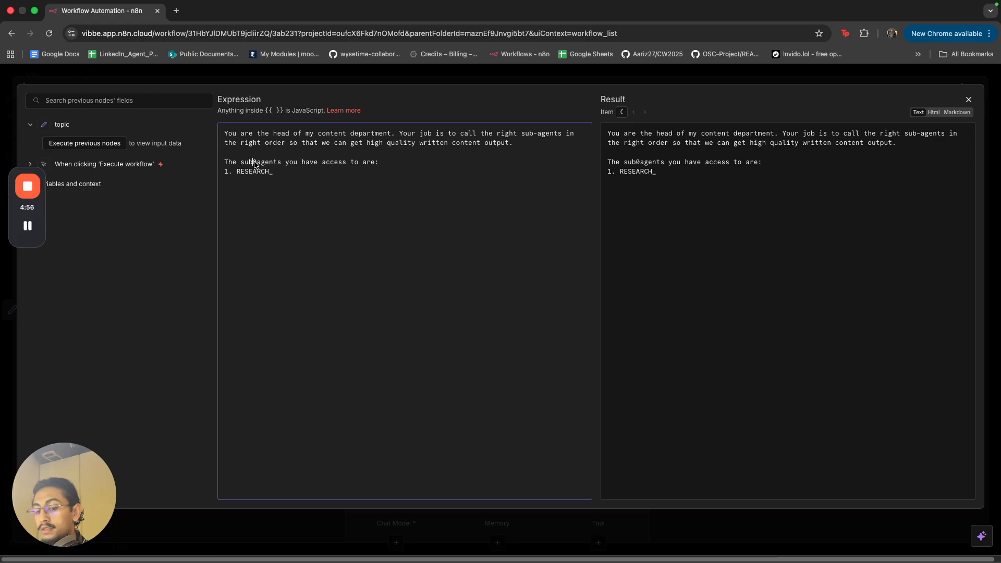
key("Right")
key("BackSpace")
type("0")
key("BackSpace")
type("-")
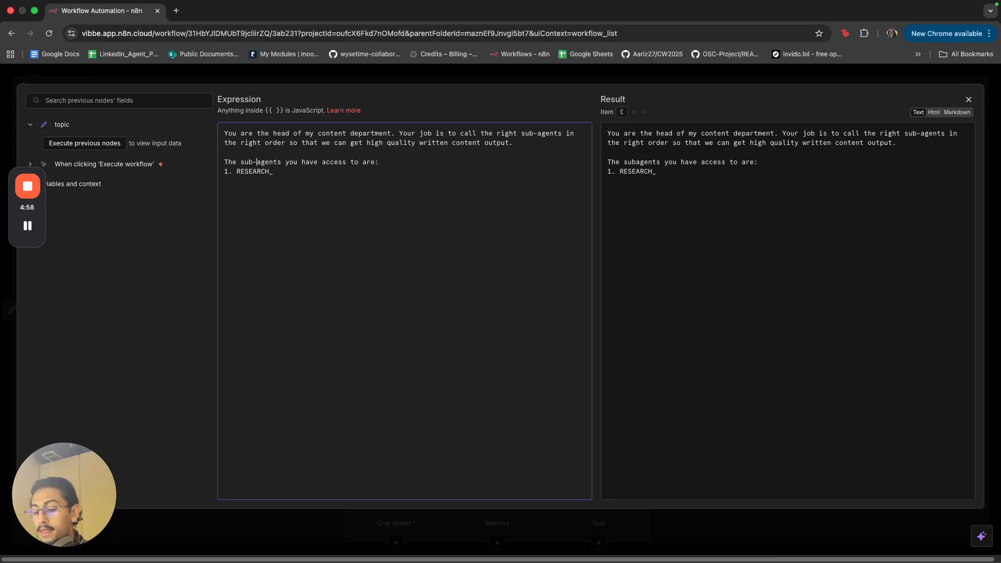
- Complete the first list item as "RESEARCH_AGENT" and close the node's settings to return to the canvas
left_click(302, 180)
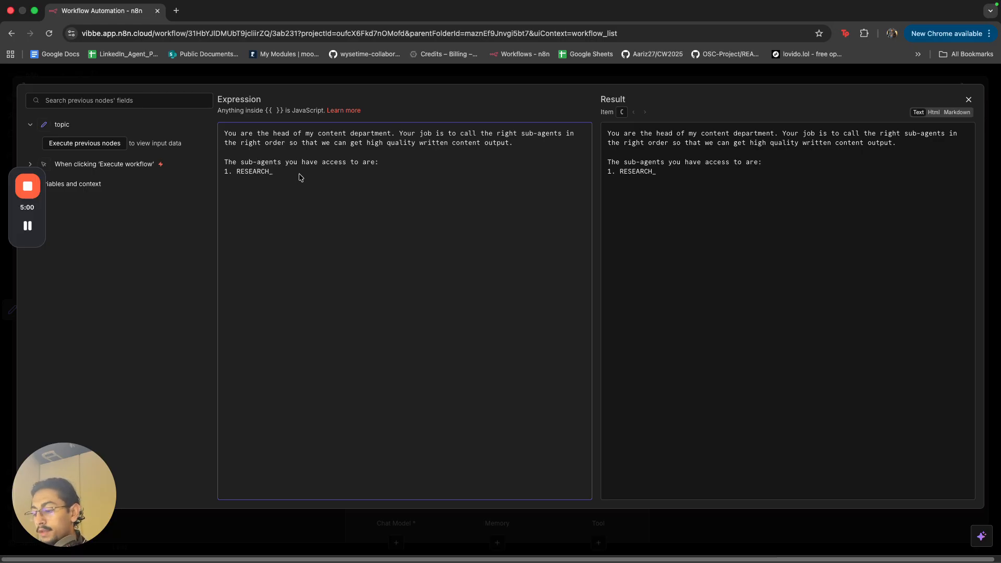
type("AGENTT")
key("BackSpace")
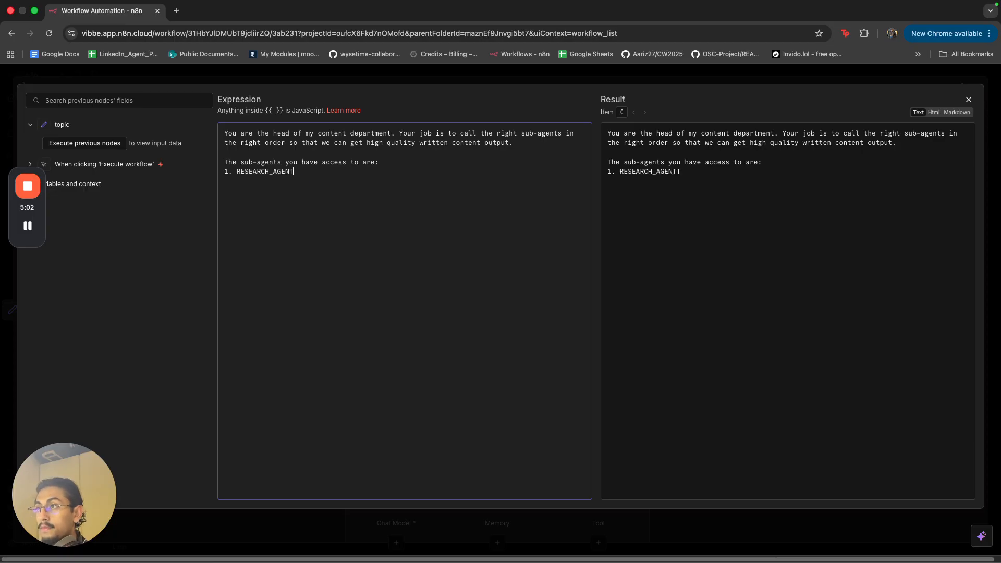
left_click(382, 72)
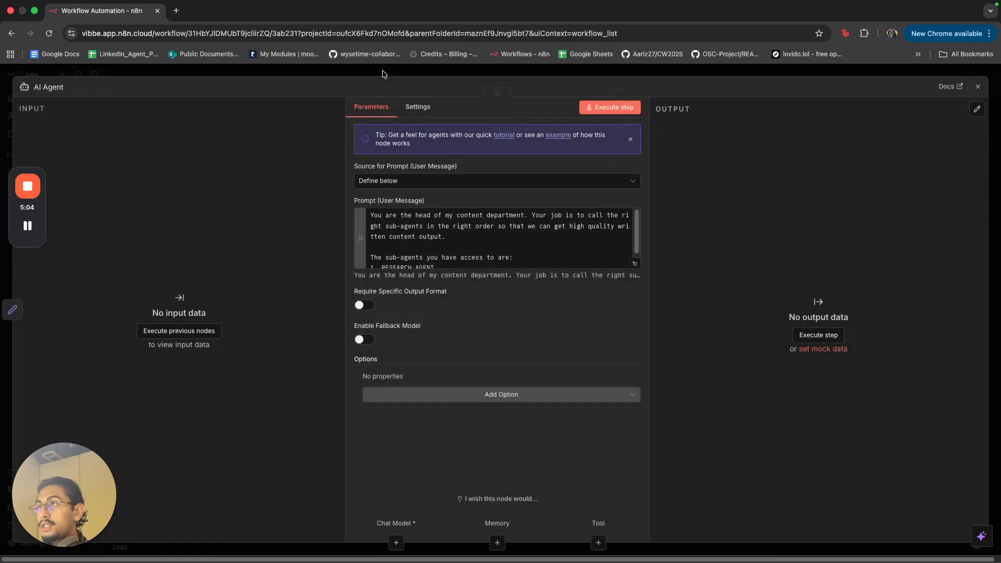
left_click(384, 78)
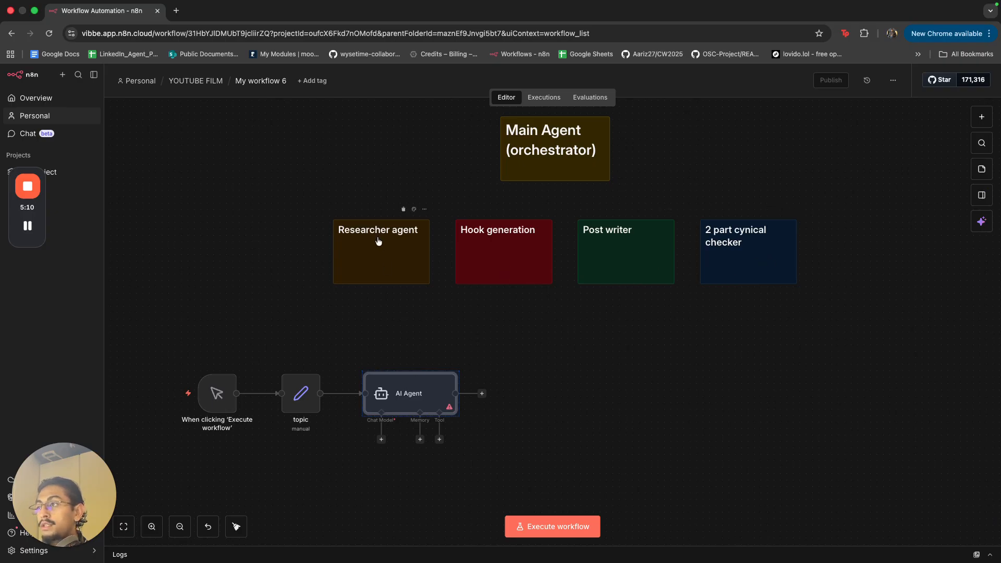
- Reopen the AI Agent's prompt in the expanded editor and add "2. HOOK_AGENT" below the first sub-agent
left_click(424, 396)
double_click(421, 395)
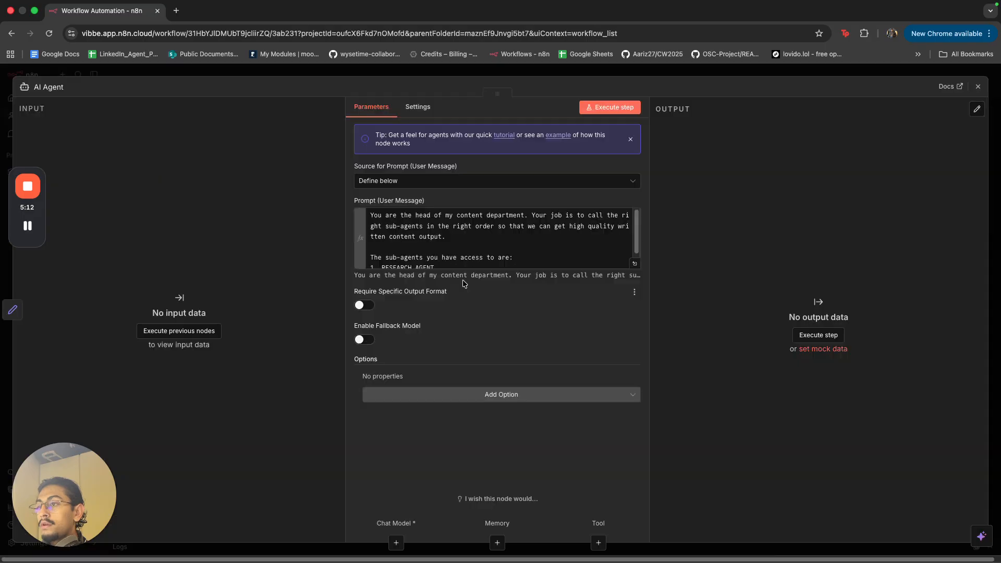
left_click(633, 270)
left_click(404, 200)
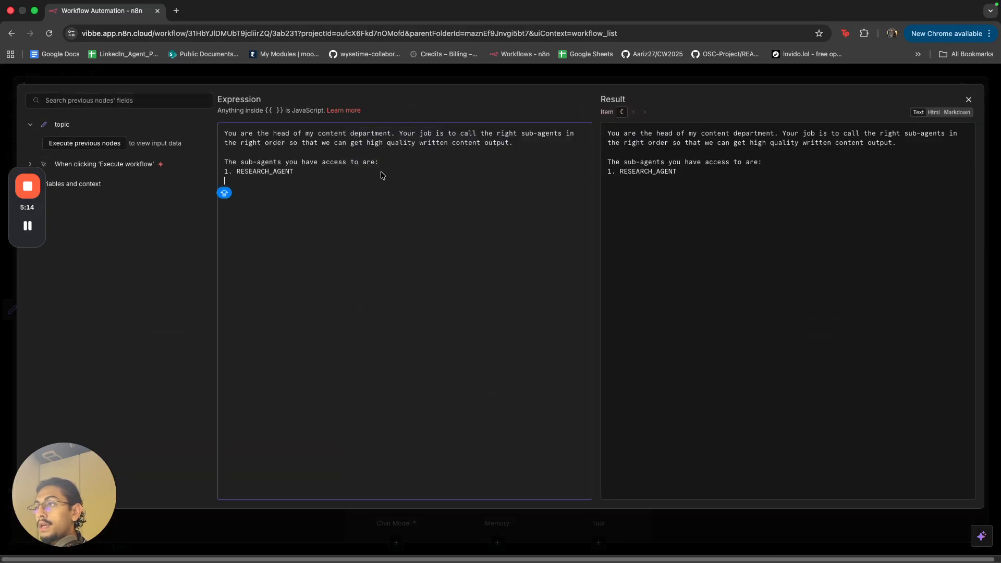
key("Return")
type("2. ")
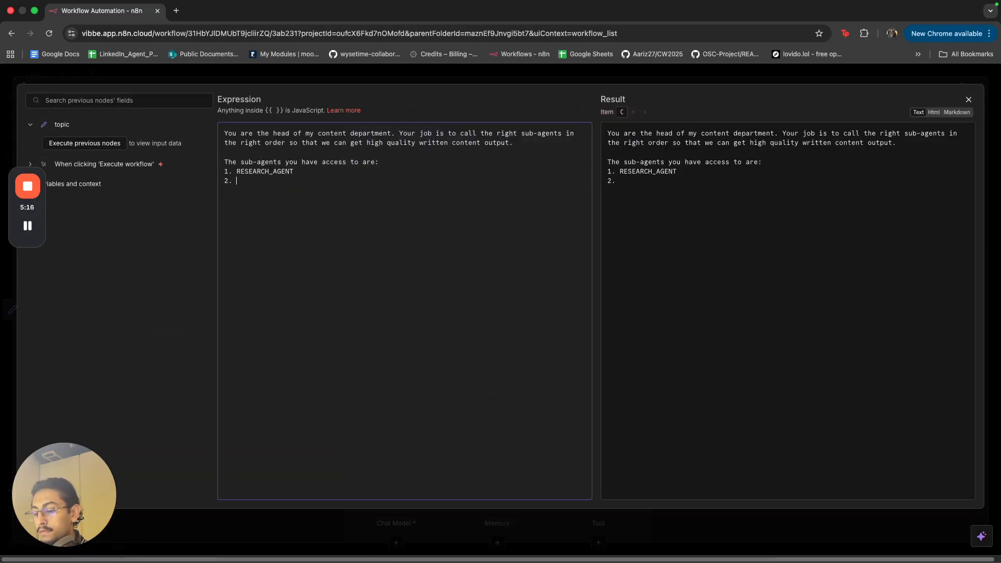
type("HOOK_AGE")
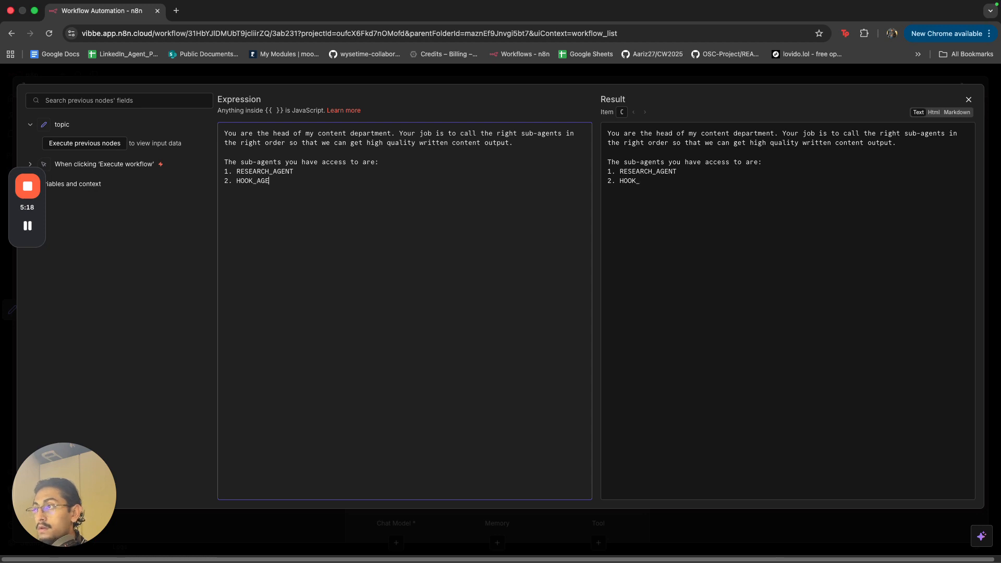
- Add "3. WRITING_AGENT" as the third item in the sub-agent list
type("N3. W")
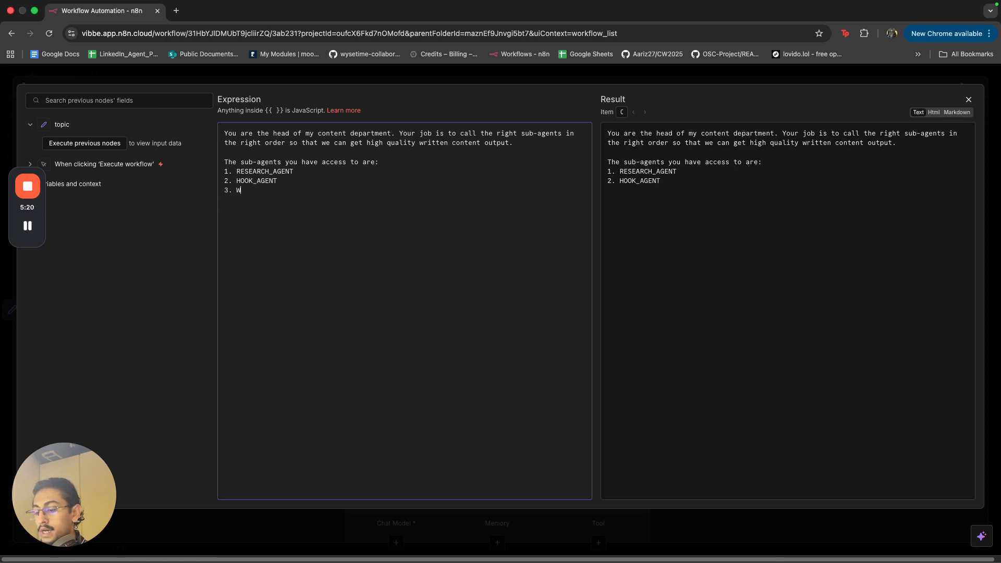
type("IRITNG")
key("BackSpace")
key("BackSpace")
key("BackSpace")
key("BackSpace")
key("BackSpace")
key("BackSpace")
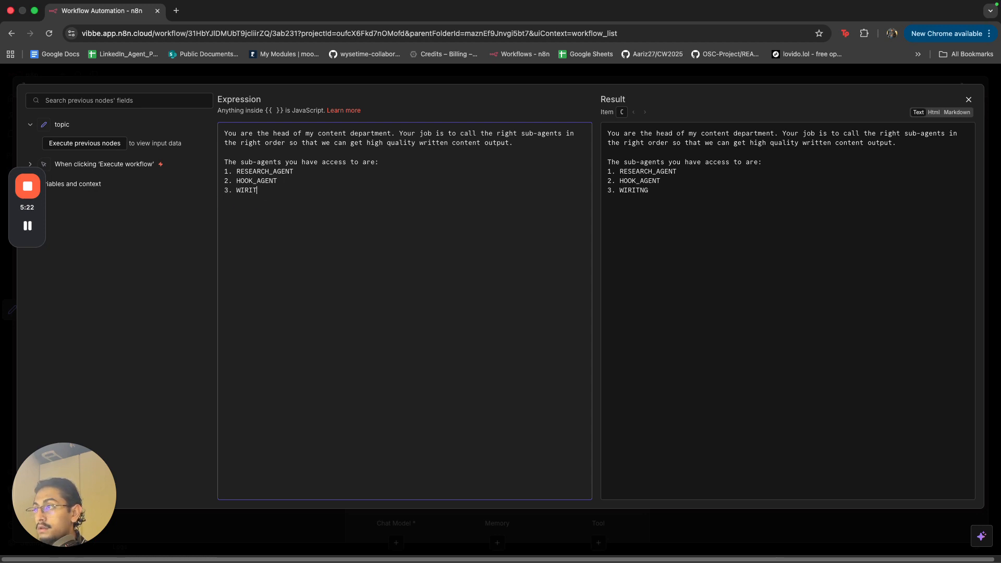
type("E")
key("BackSpace")
type("RITING_AGENT")
key("Return")
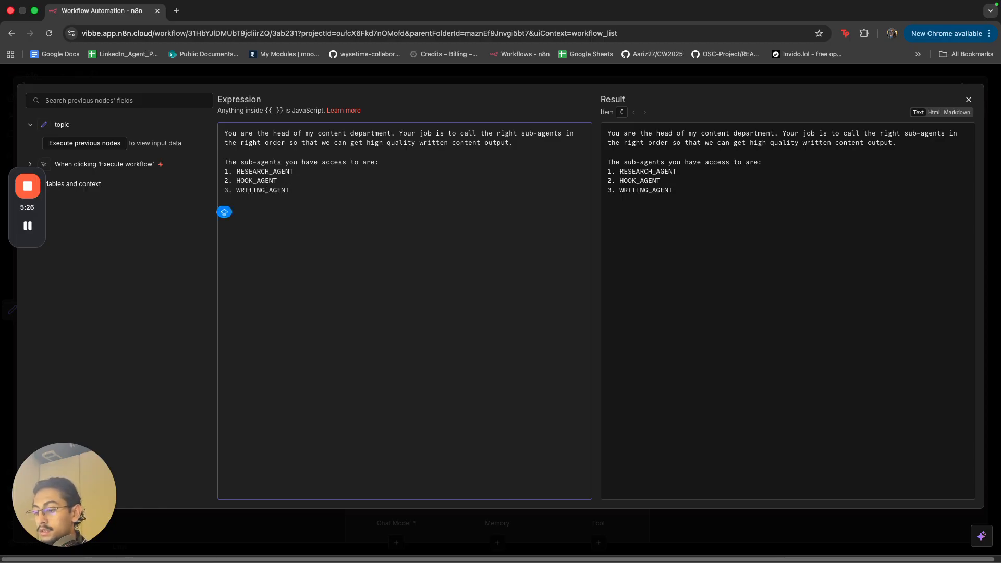
- Add "4. CYNICAL_AGENT" as the fourth item in the sub-agent list
type("4. ")
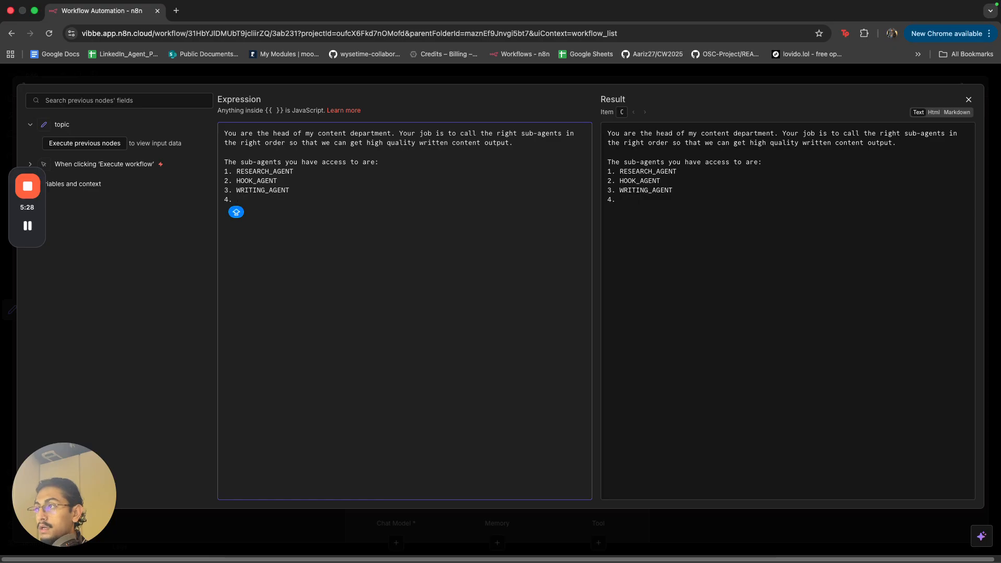
type("CYNIC")
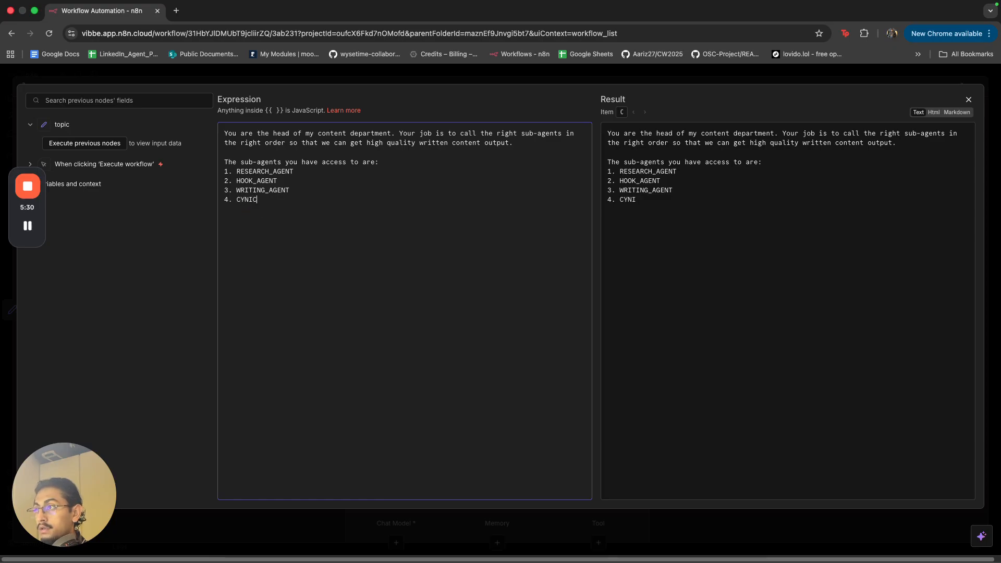
type("AL _AGENT ")
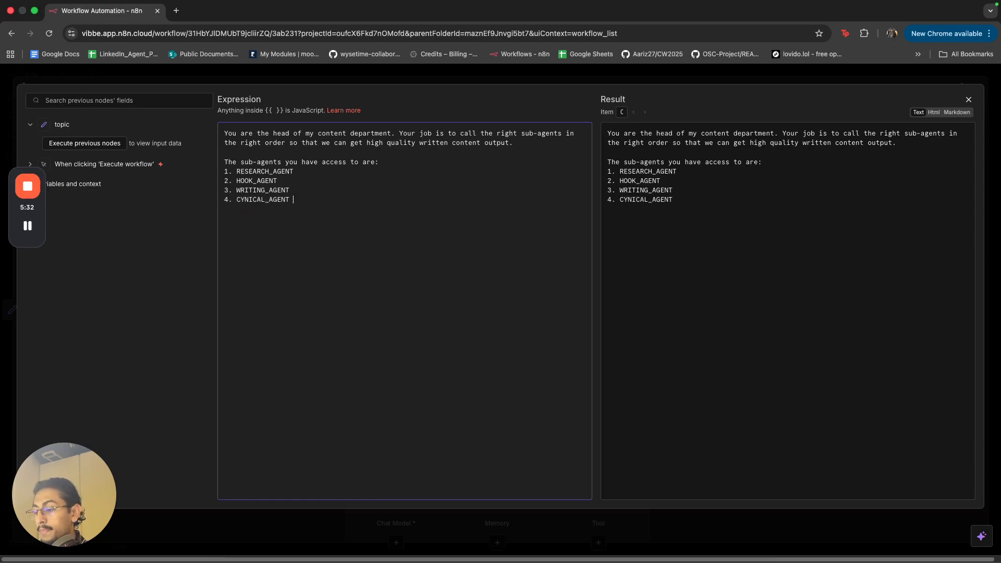
- Below the sub-agent list, add the line "Here is your logic flow:" followed by "1. You will recieve a topic"
type("Here i sth")
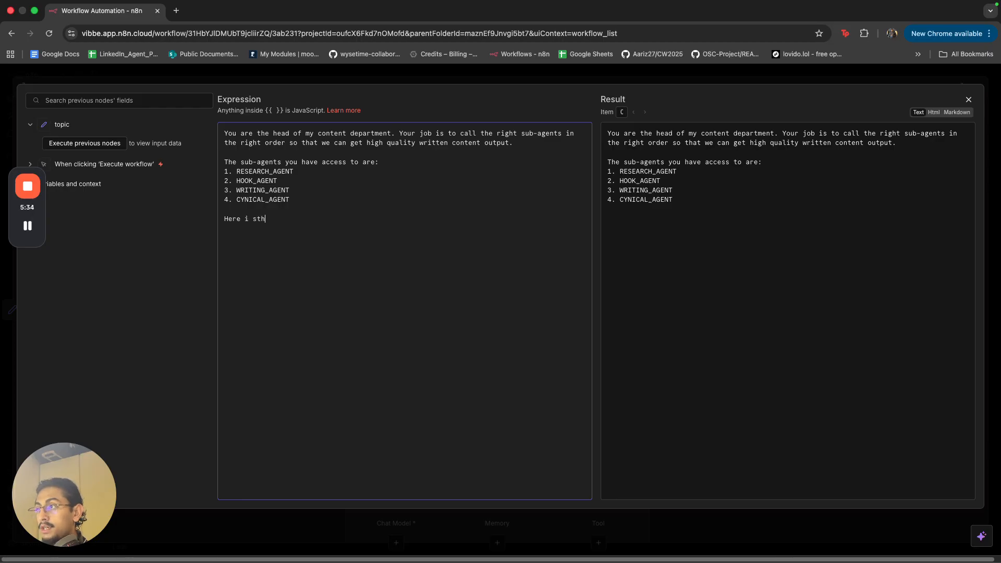
key("BackSpace")
key("BackSpace")
key("BackSpace")
key("BackSpace")
type("s the flow of yo")
key("BackSpace")
key("BackSpace")
key("BackSpace")
key("BackSpace")
key("BackSpace")
key("BackSpace")
key("BackSpace")
key("BackSpace")
key("BackSpace")
key("BackSpace")
key("BackSpace")
key("BackSpace")
key("BackSpace")
key("BackSpace")
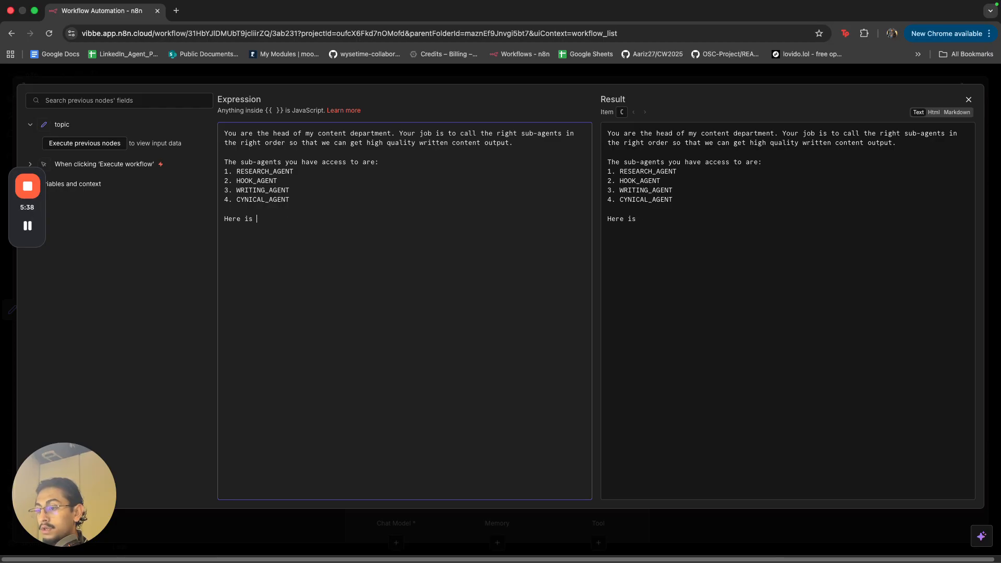
type("your logic flow:")
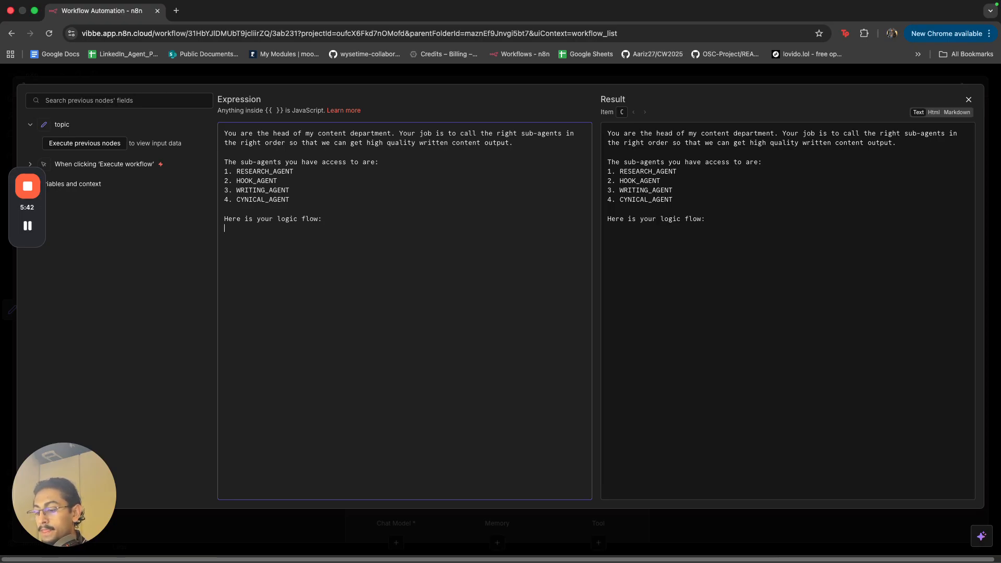
type(" 1. You wi")
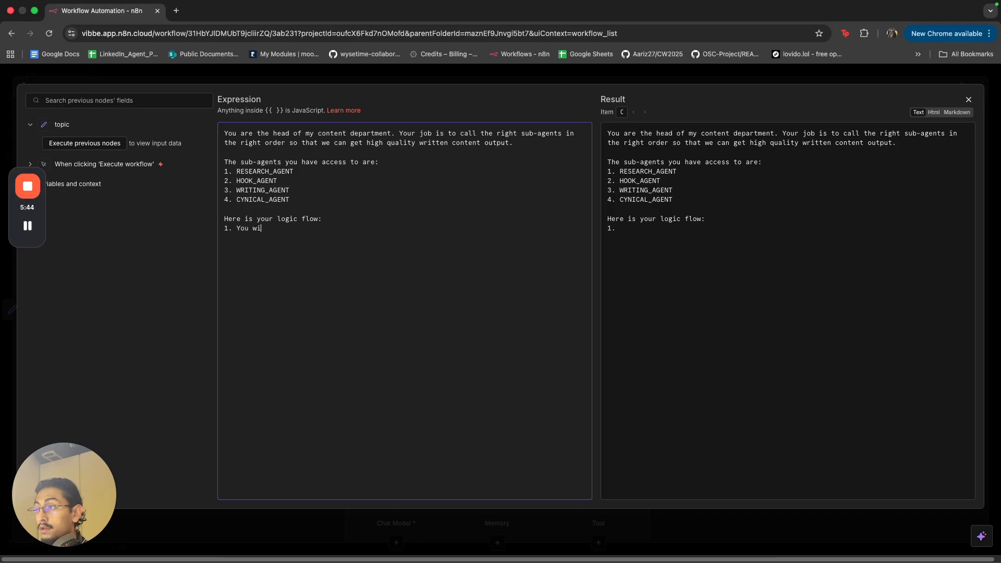
type("ll recieve a topic ")
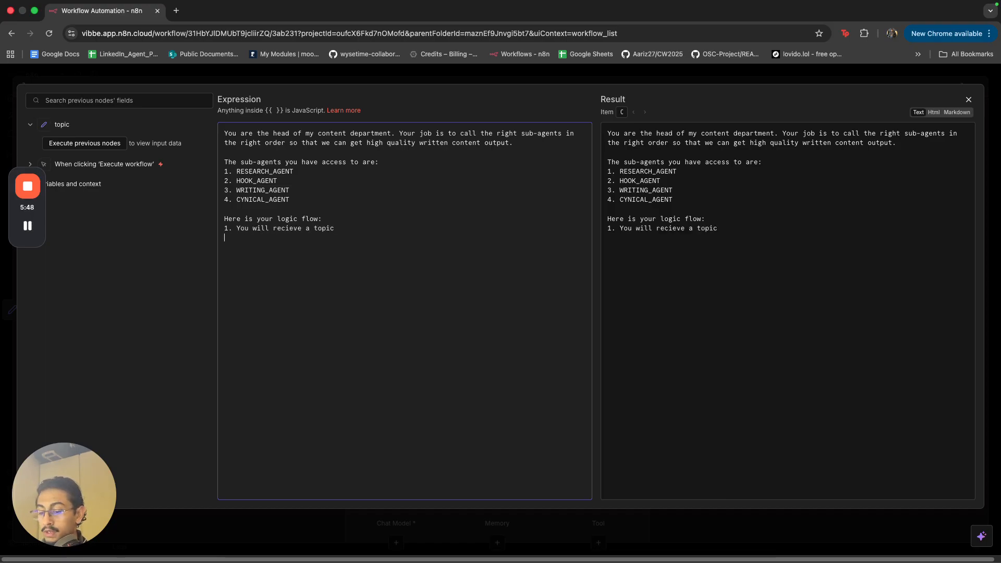
- Add the second logic flow item: "You will call the RESEARCH_AGENT to do research on that topic."
type(" 2. You will call the")
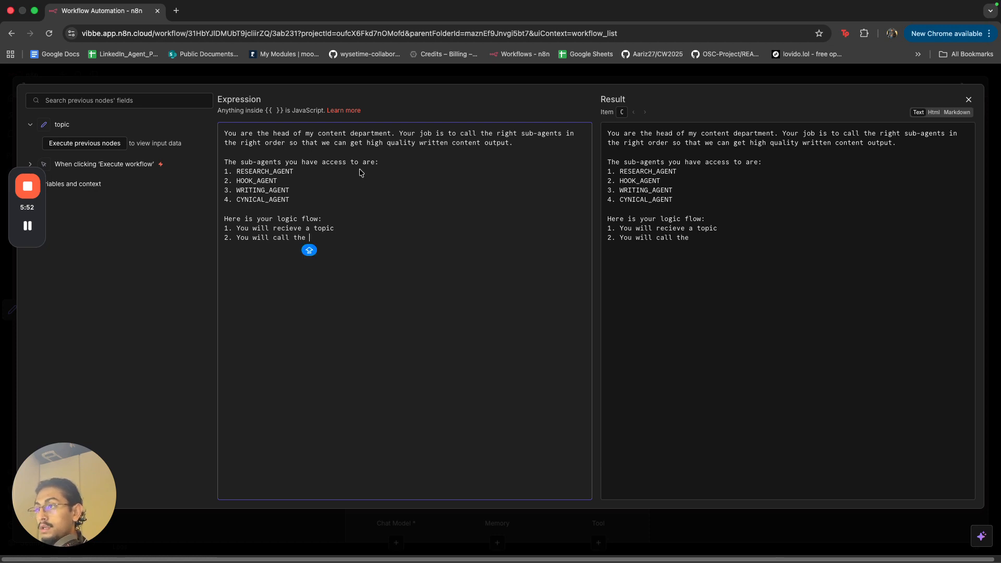
left_click_drag(295, 171, 237, 175)
key("ctrl+c")
left_click(335, 241)
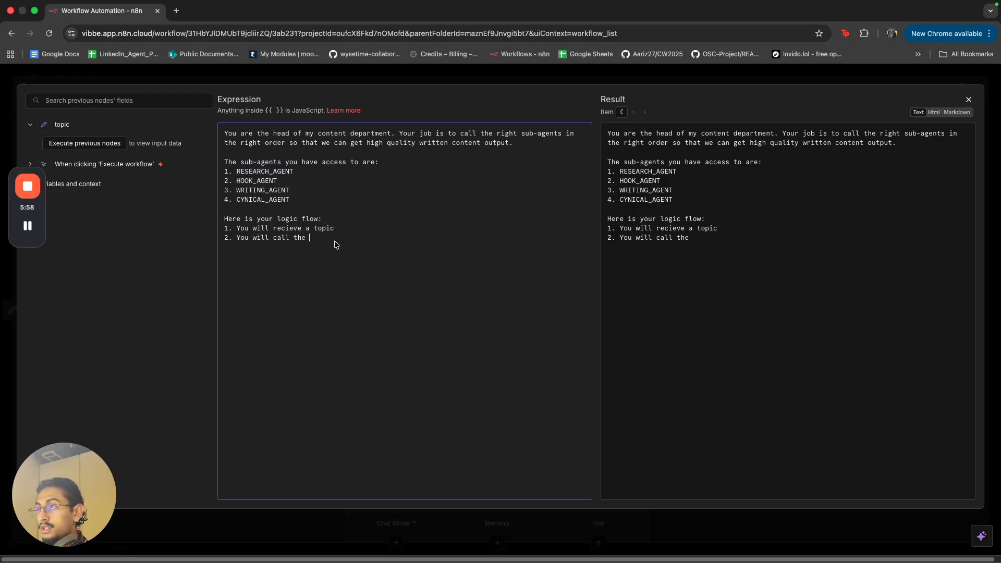
key("ctrl+v")
type("to do ")
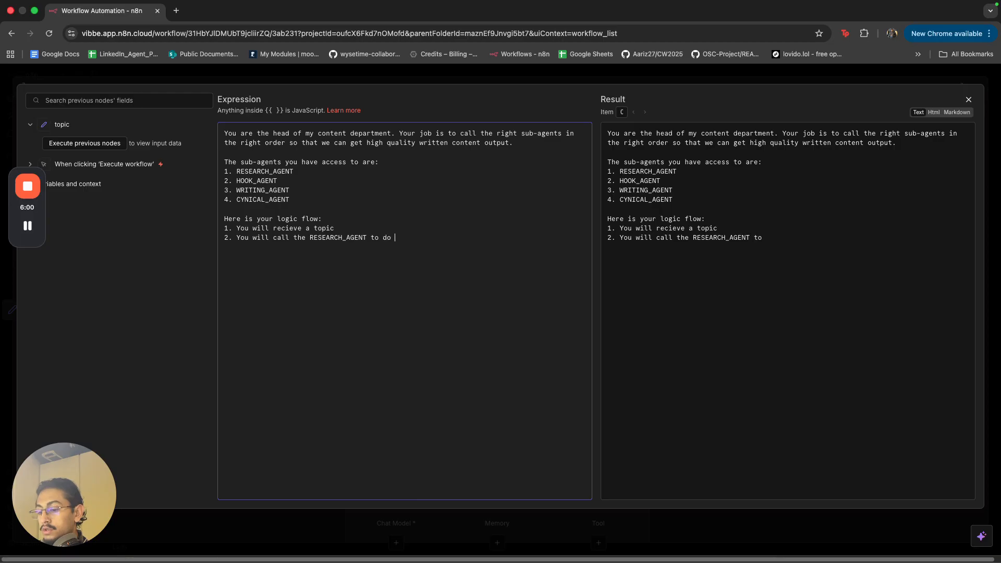
type("researc")
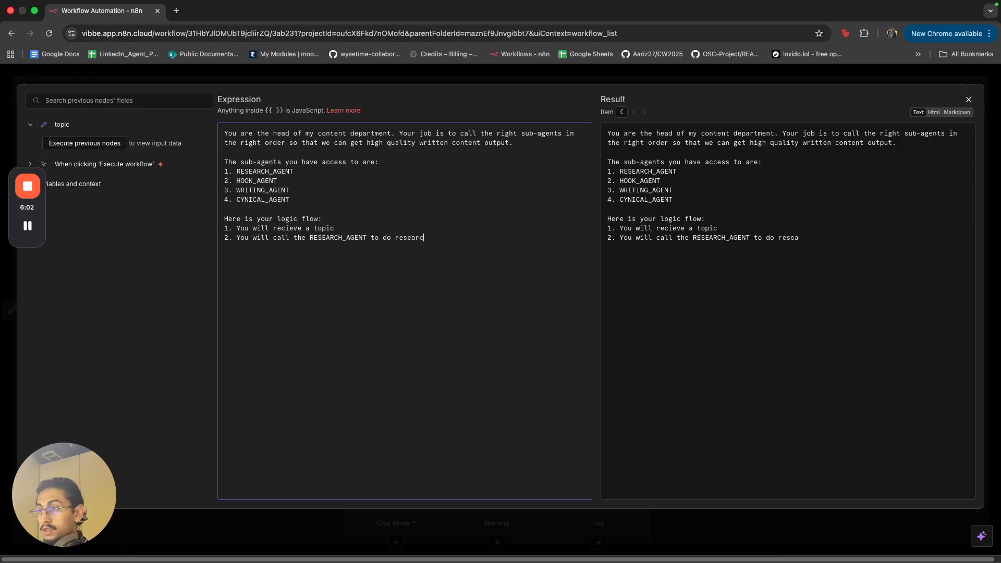
type("h on that topic.")
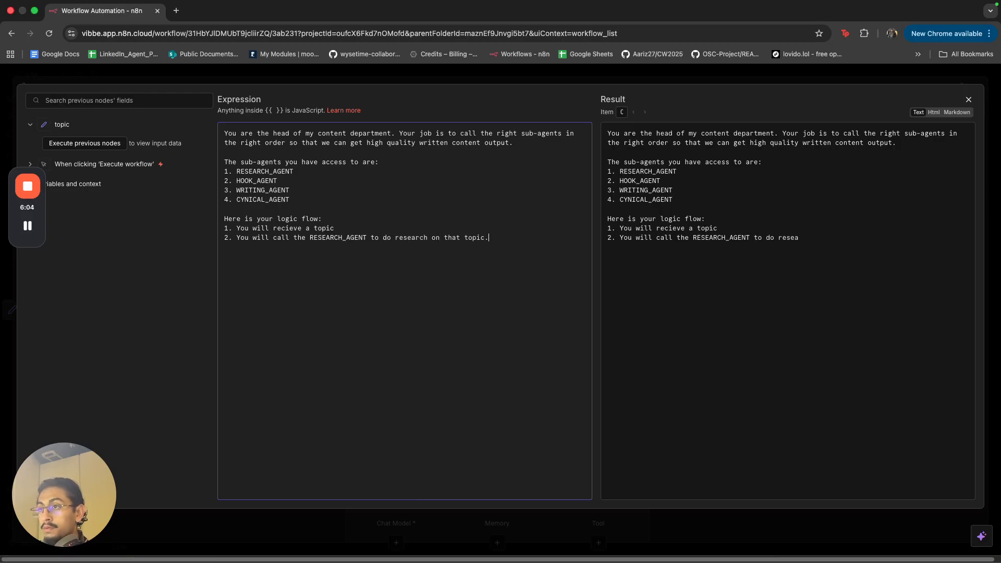
- Append the sentence "It will return to you what it finds" to the second logic flow item
type(" It will reu")
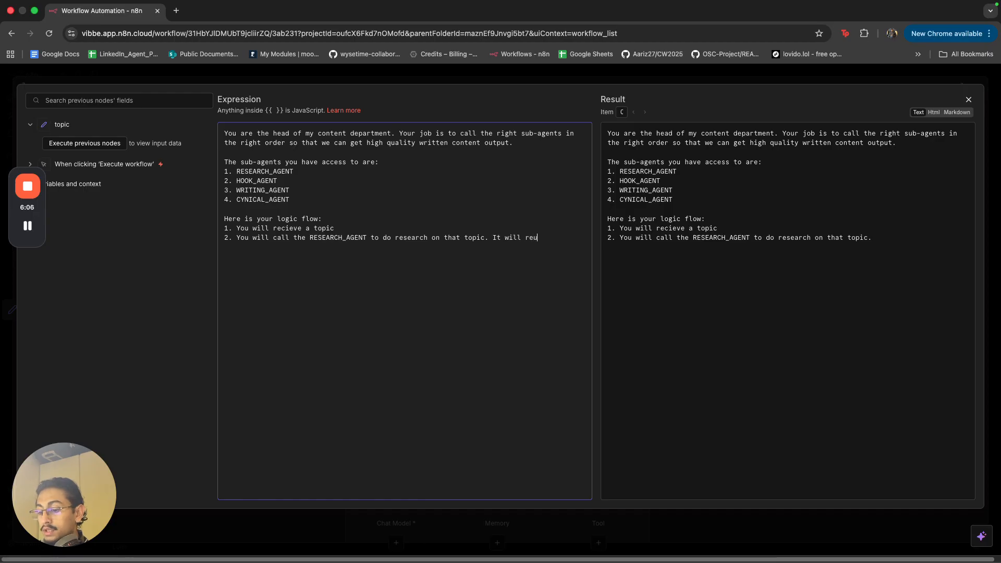
key("BackSpace")
type("turn")
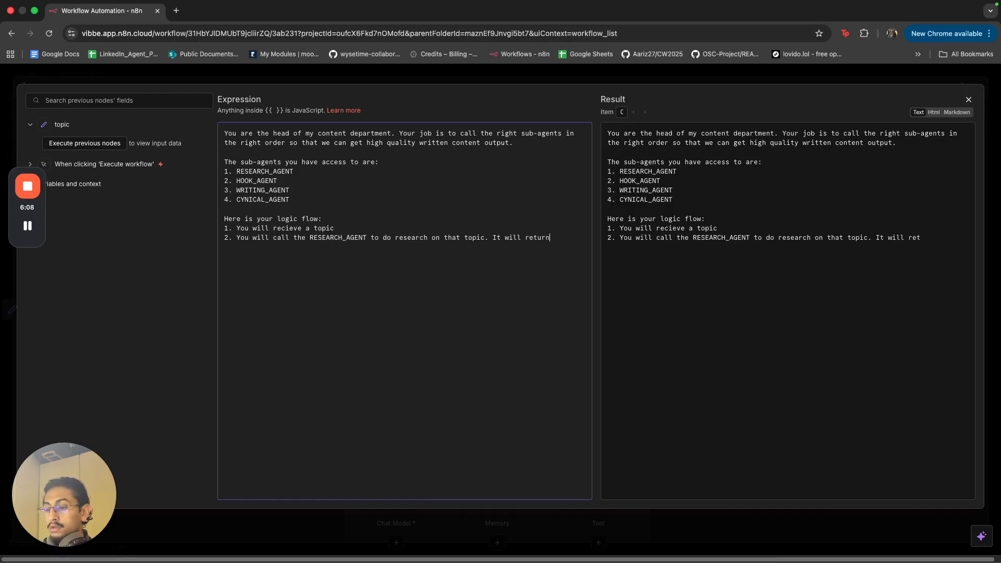
type(" to you what it f")
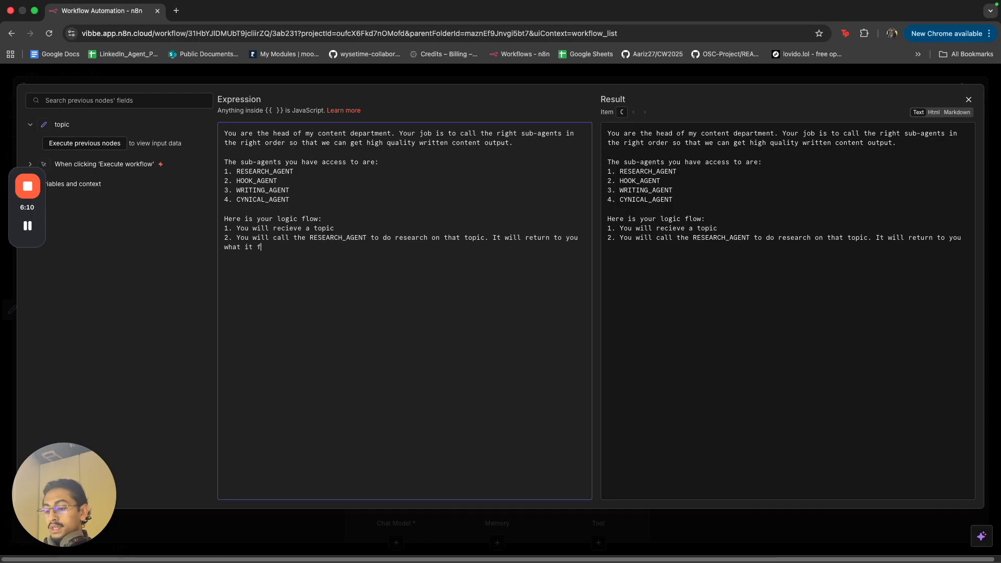
type("inds")
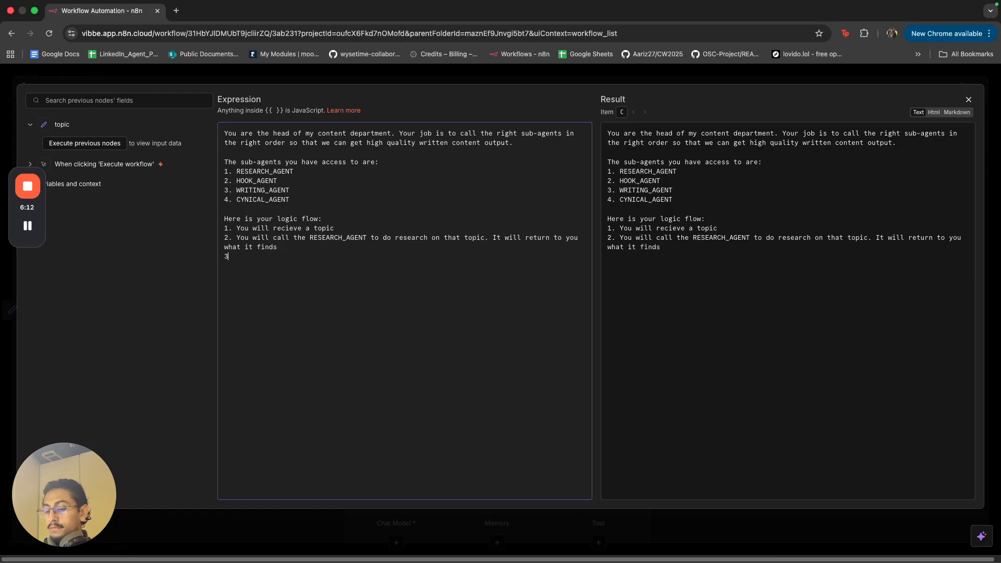
- Add the third flow item: "You will give the research and the topic to the HOOK_AGENT which will generate 3 scroll-stopping hooks for the post."
key("BackSpace")
type("You wull")
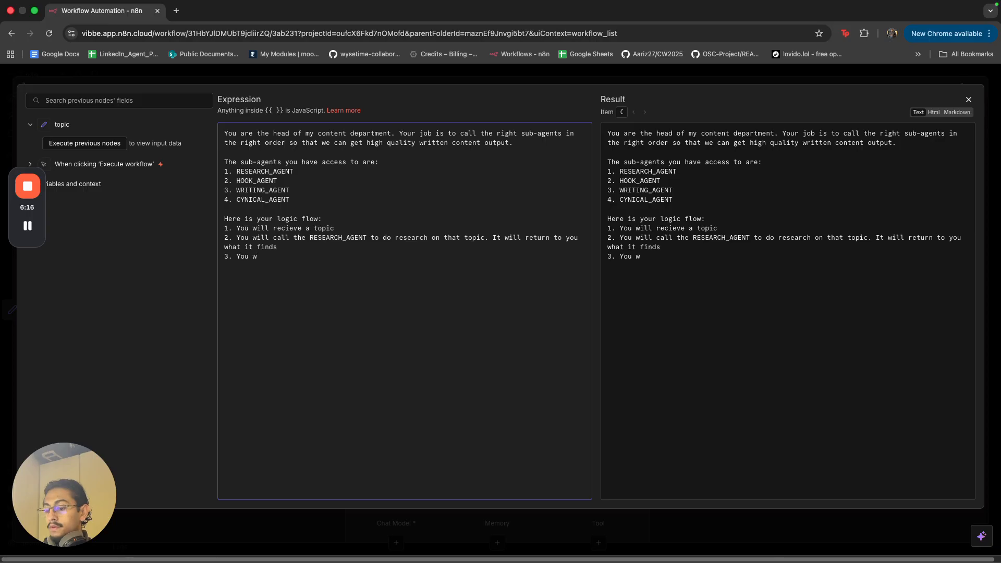
type("ive the research")
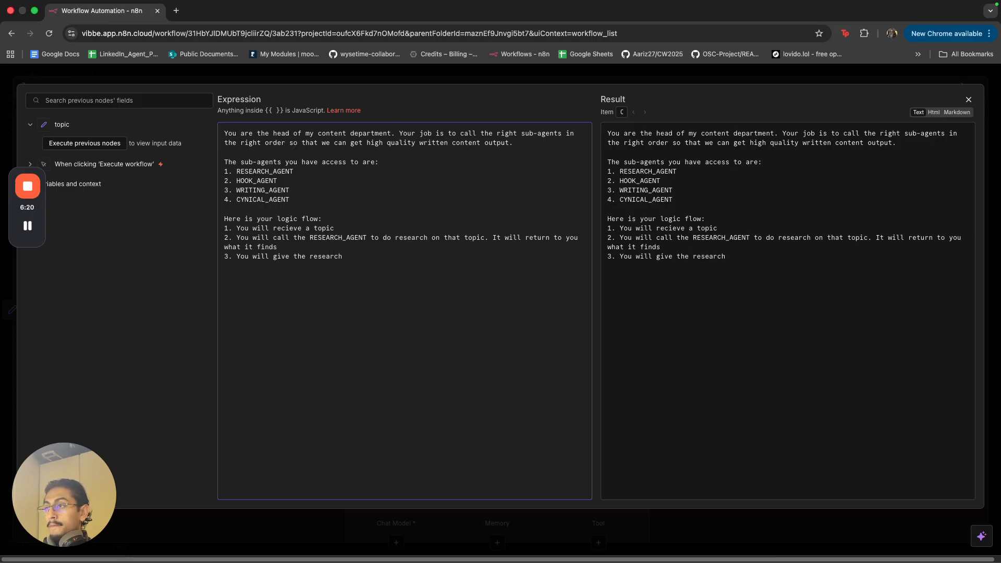
type(" and the topic t")
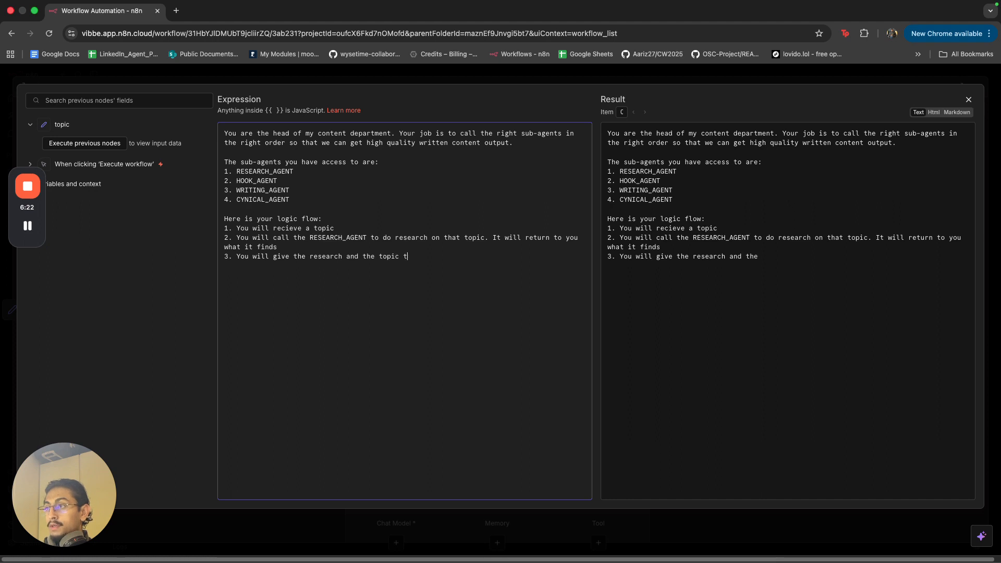
type("e")
key("BackSpace")
type("he HOO")
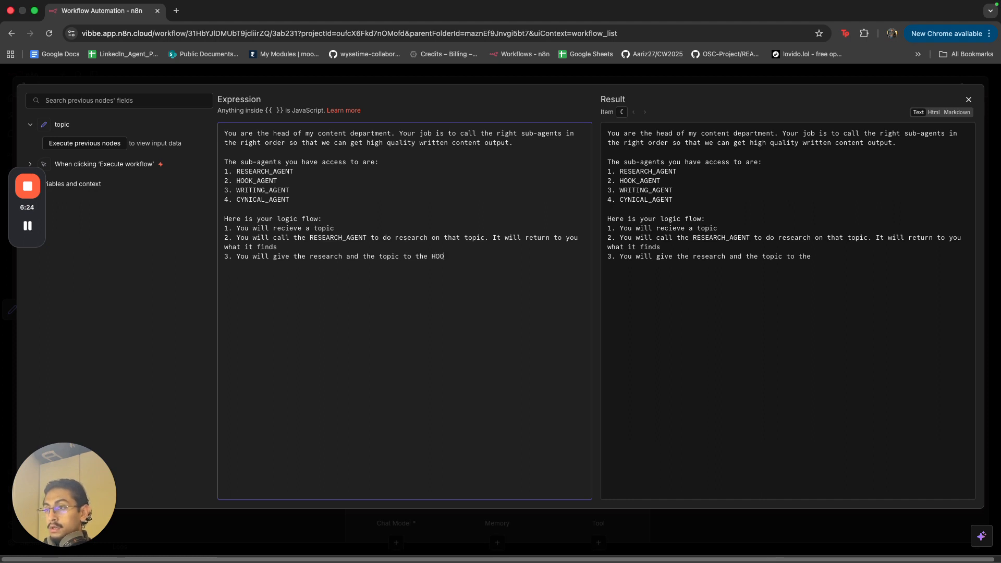
type("K_AGENT whi")
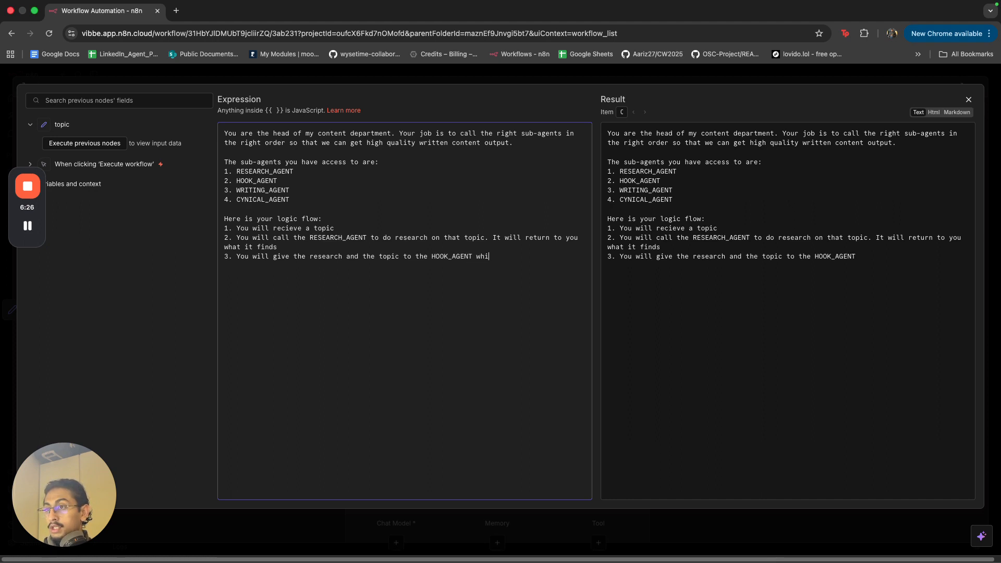
type("ch will generate 3 s")
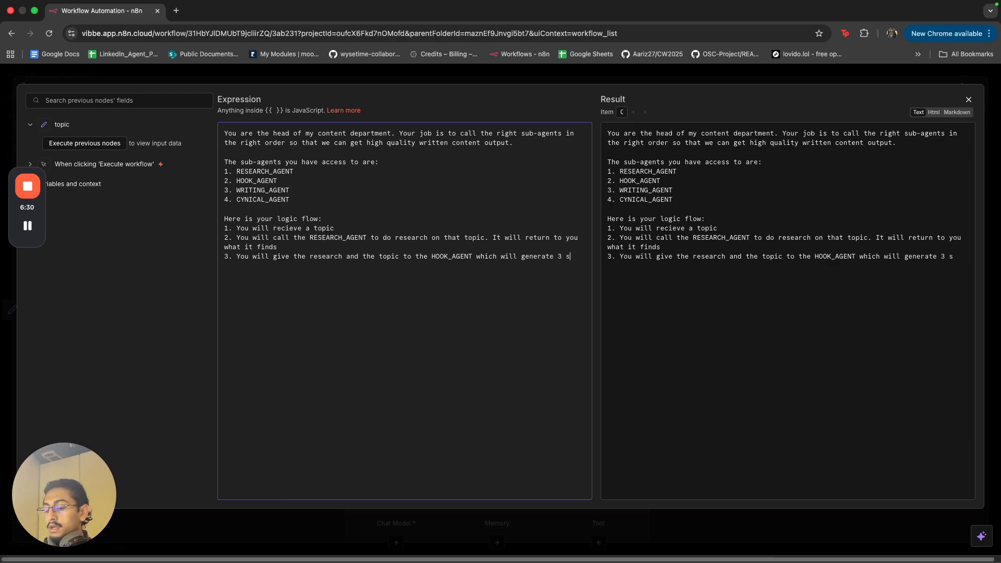
type("cro")
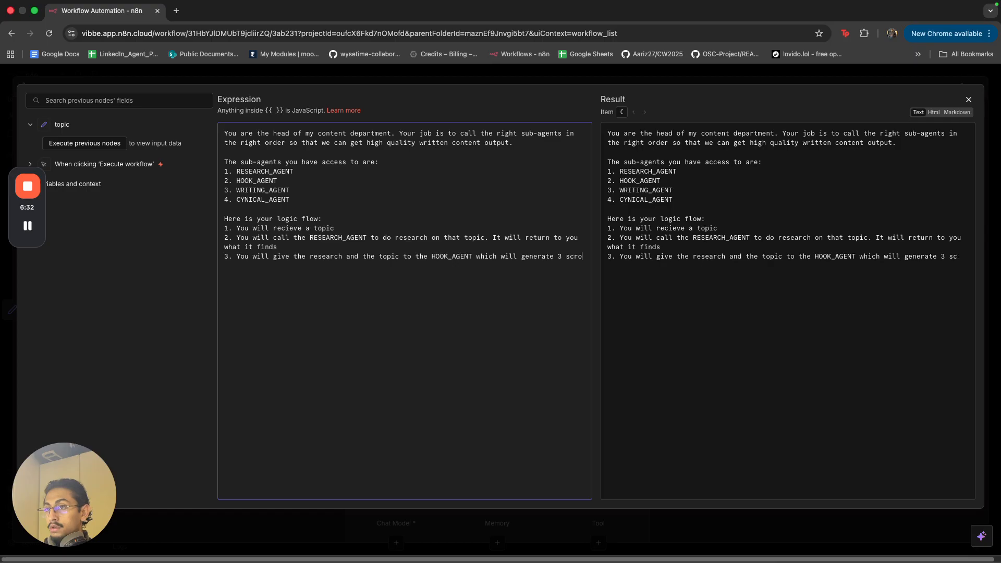
type("ll-stop")
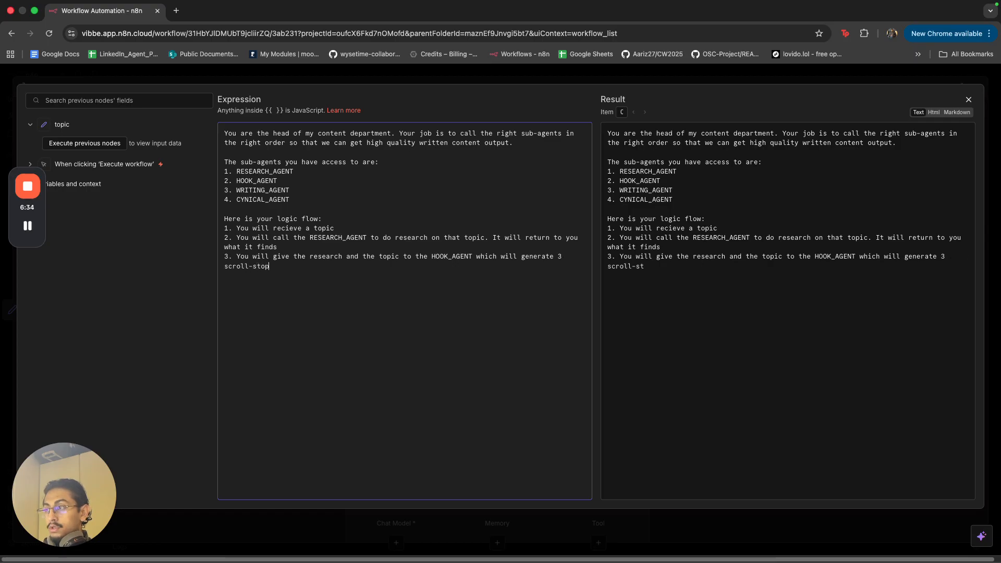
type("ping hooks for the post")
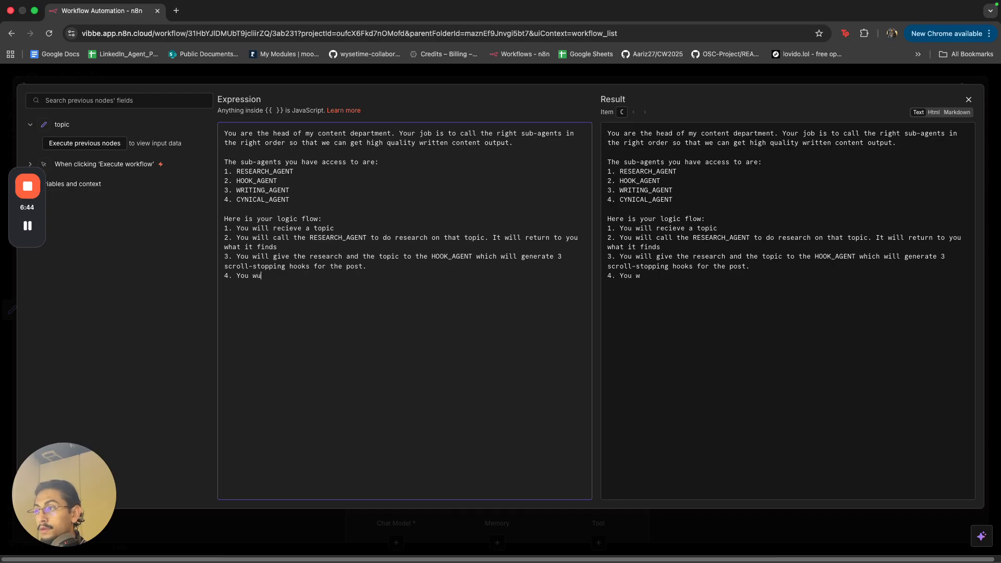
- Start the fourth logic flow item with "You will pass the research (from the RESEARCH_AGENT)"
key("BackSpace")
key("BackSpace")
type("il")
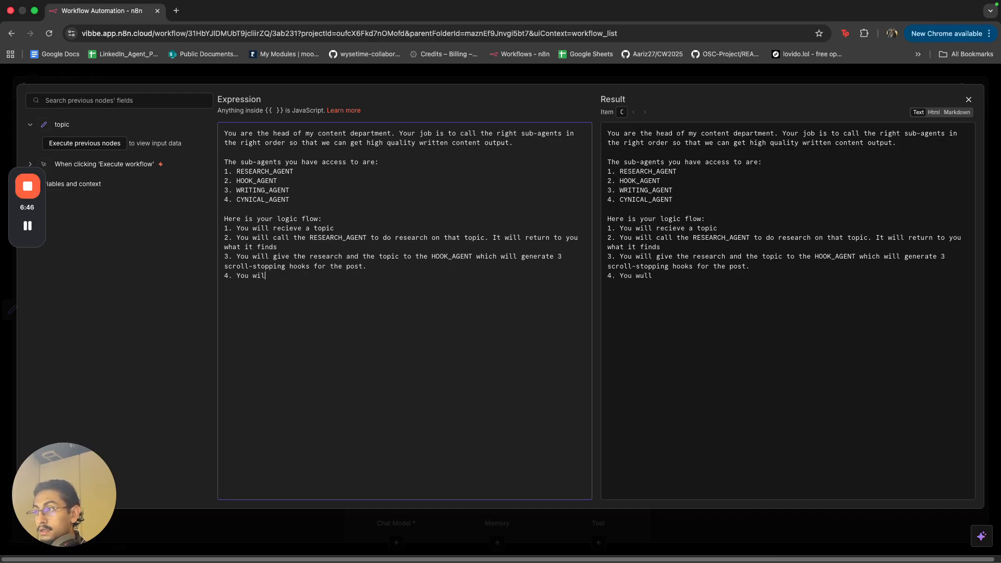
type("l pass the ree")
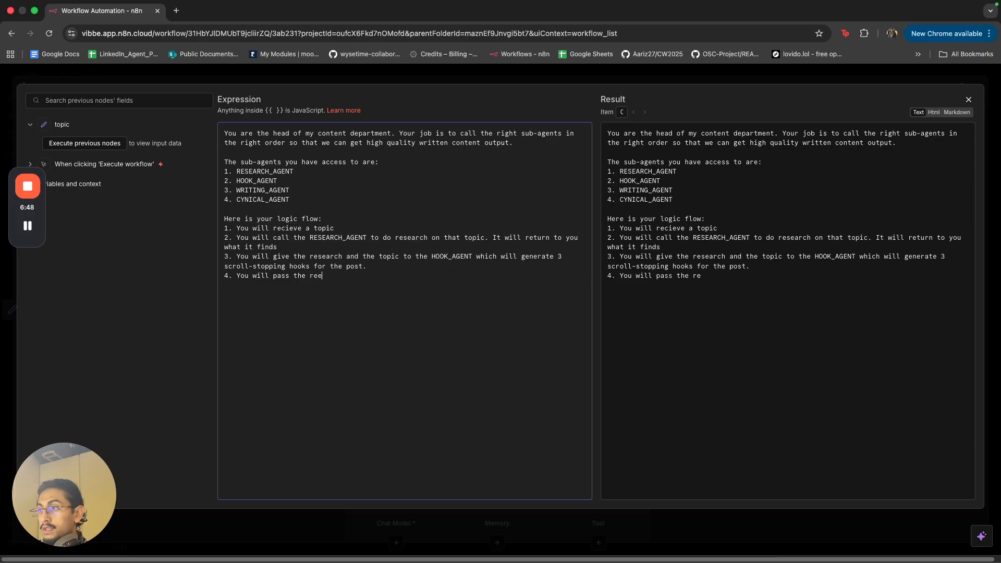
type("earch (")
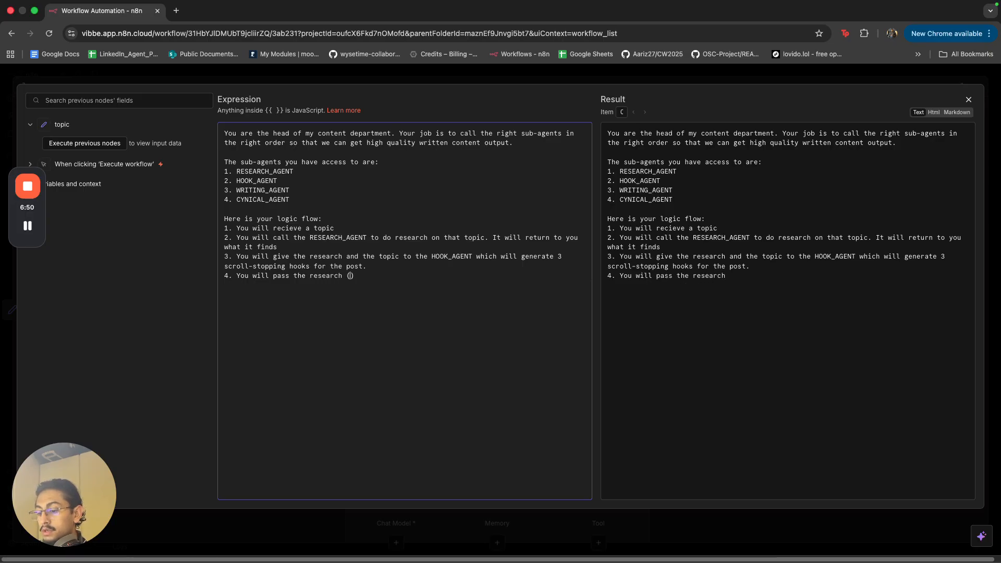
type("from the REA")
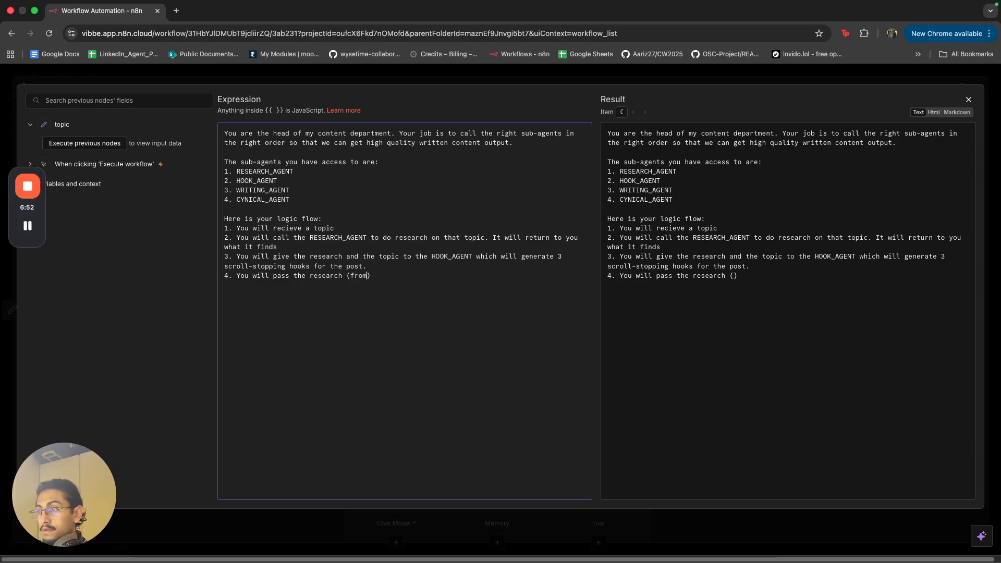
type("SE")
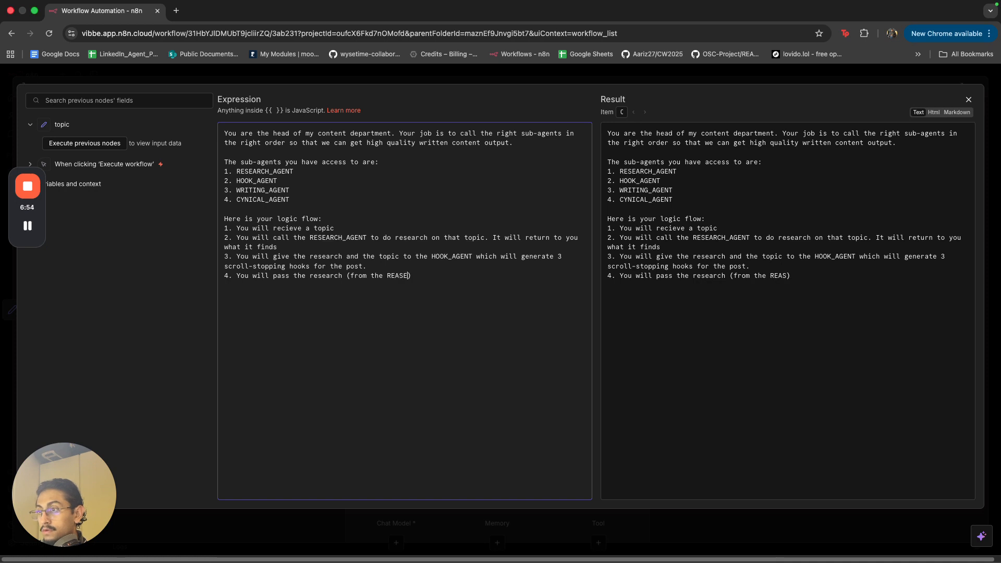
key("BackSpace")
type("EARCHE")
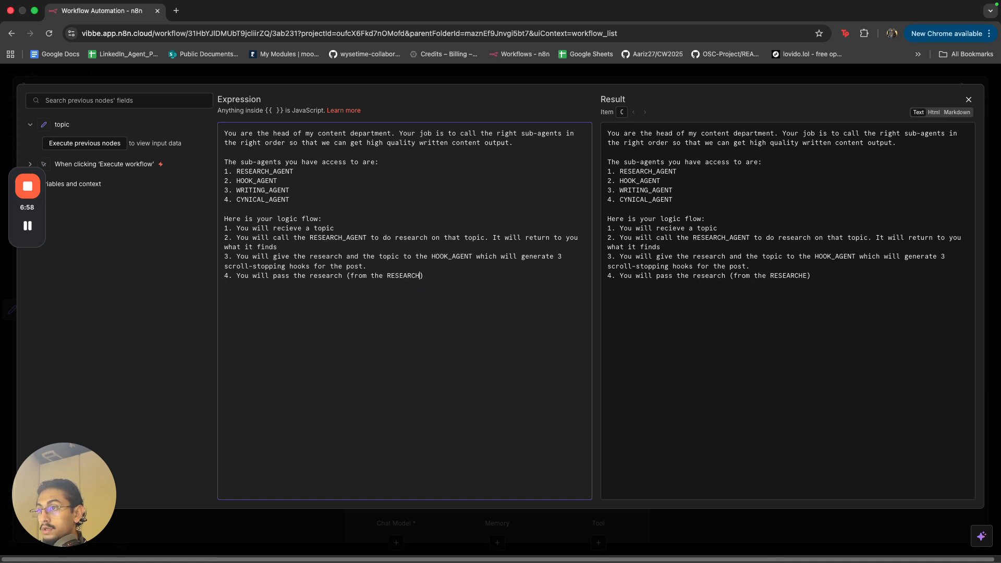
type("_AGWENT")
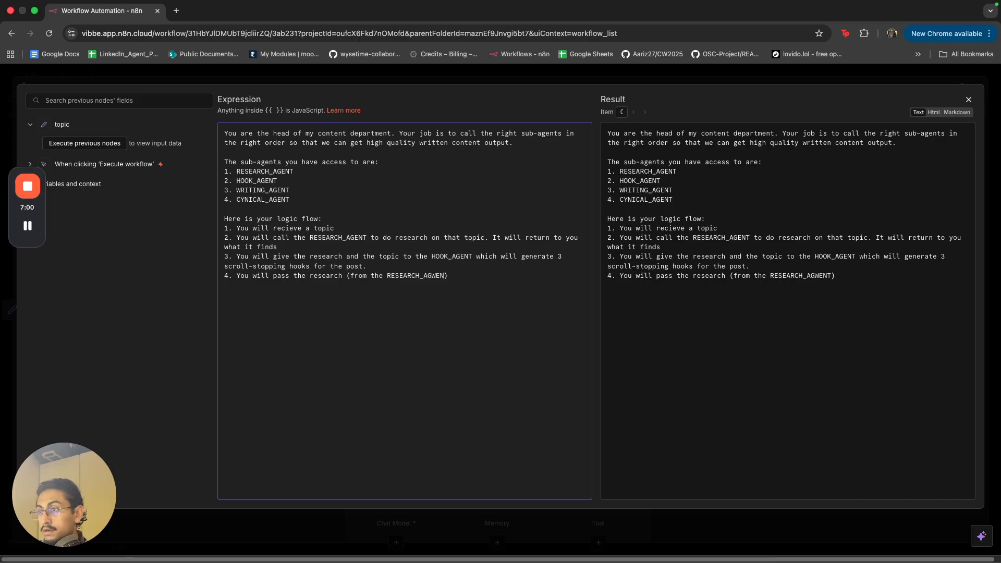
key("BackSpace")
key("BackSpace")
key("BackSpace")
type("ENT)")
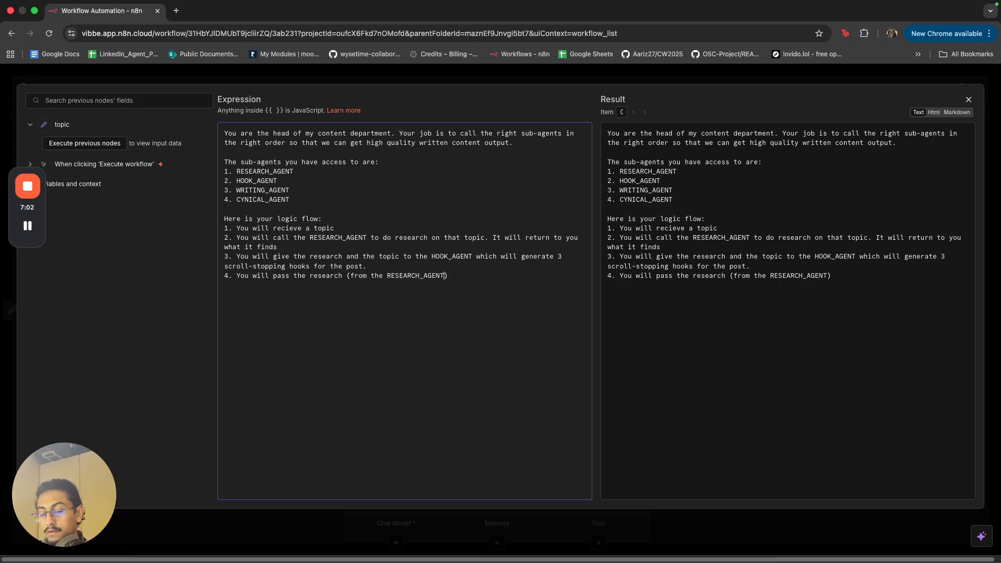
- Continue the fourth logic flow item with ", the topic, and the hooks (from the HOOK_AGENT)"
type(", the")
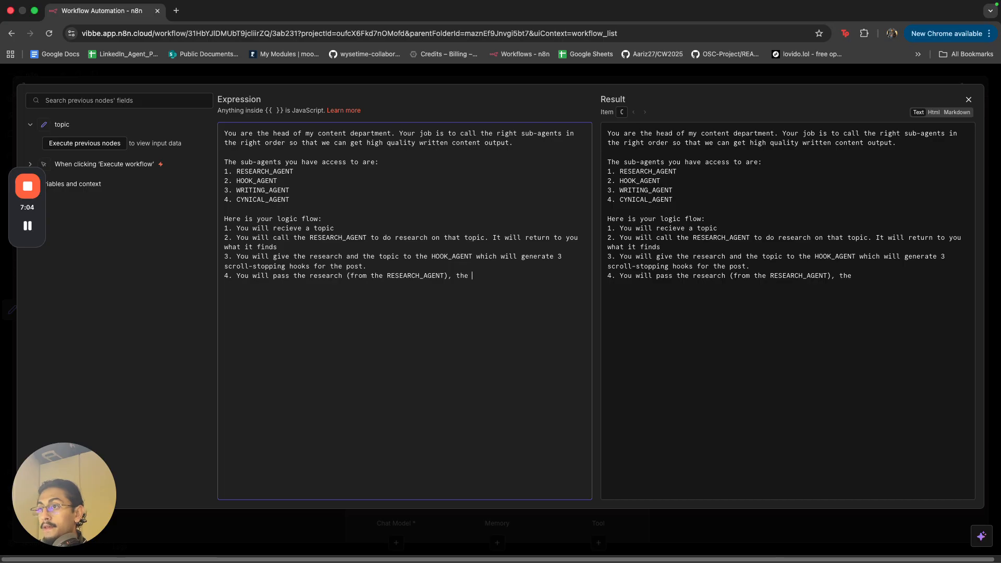
type(" hooks (")
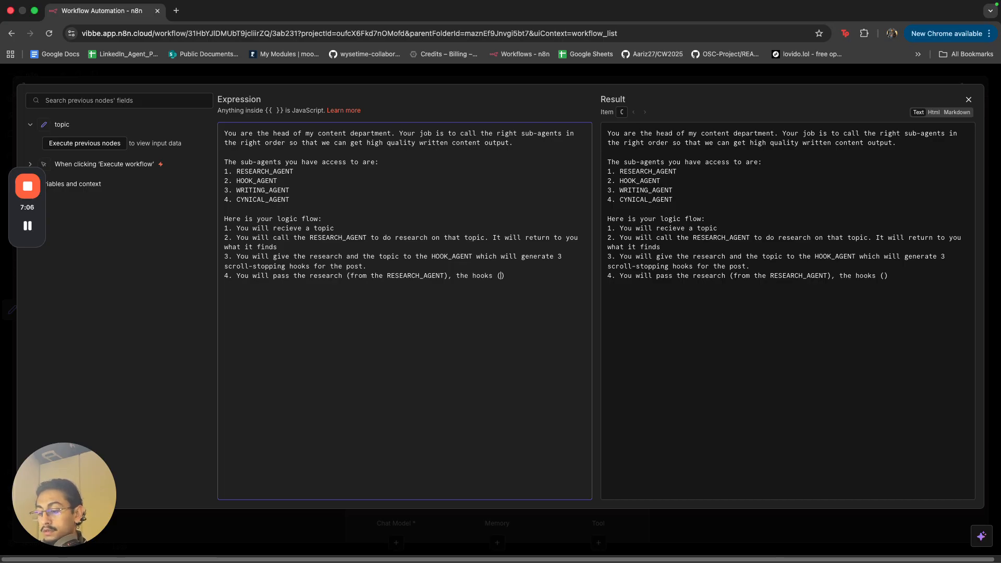
type("F")
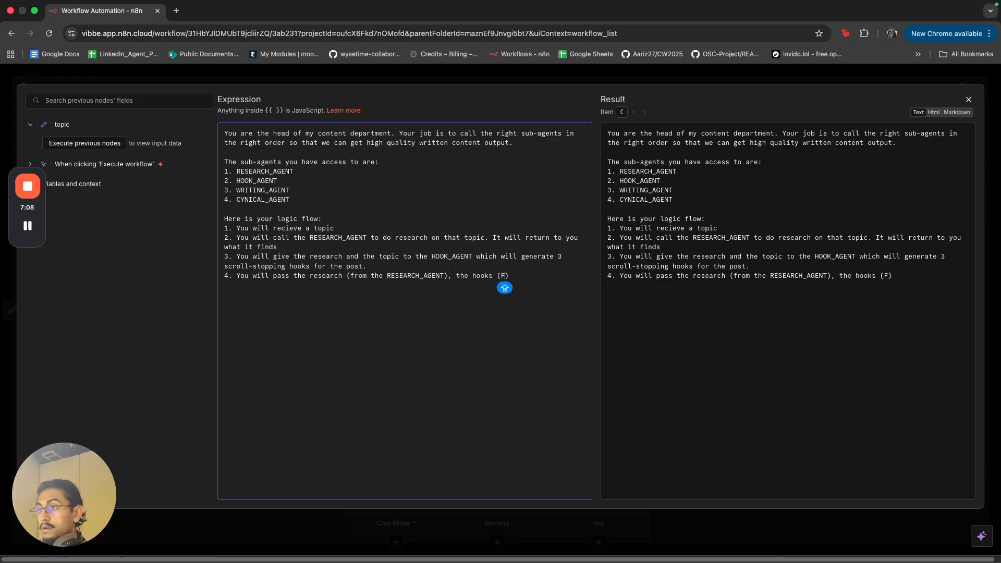
left_click(455, 277)
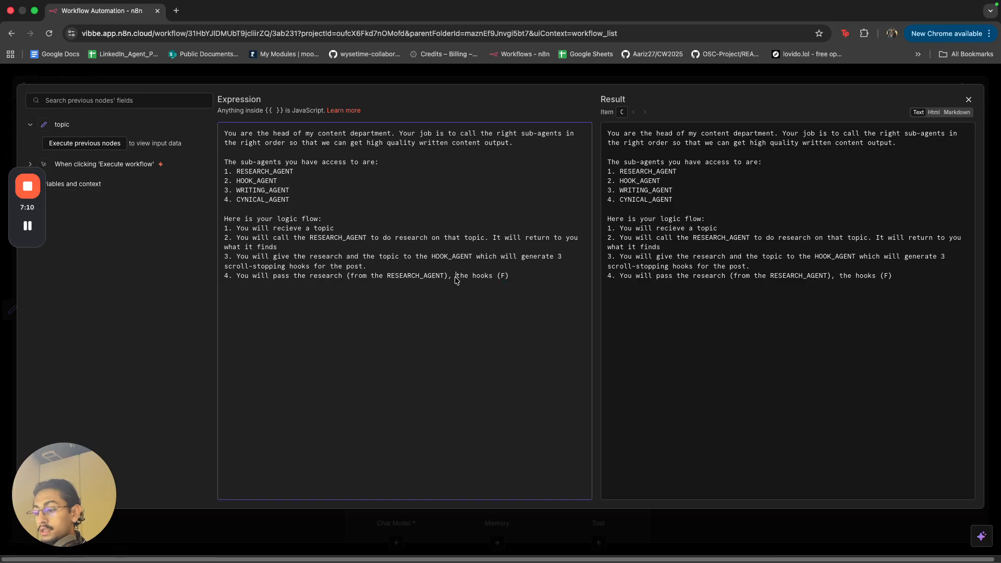
type("the topic ")
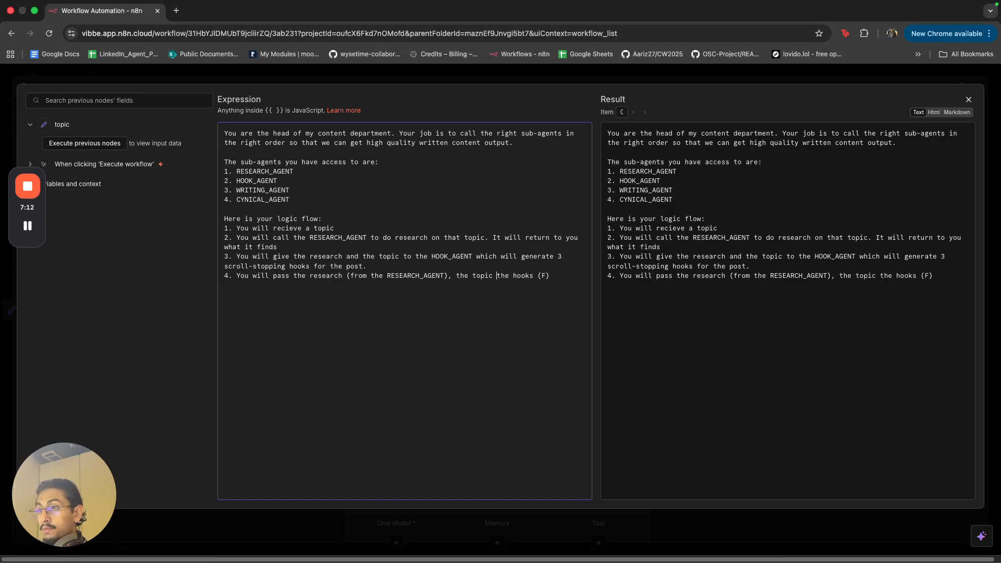
type(" and")
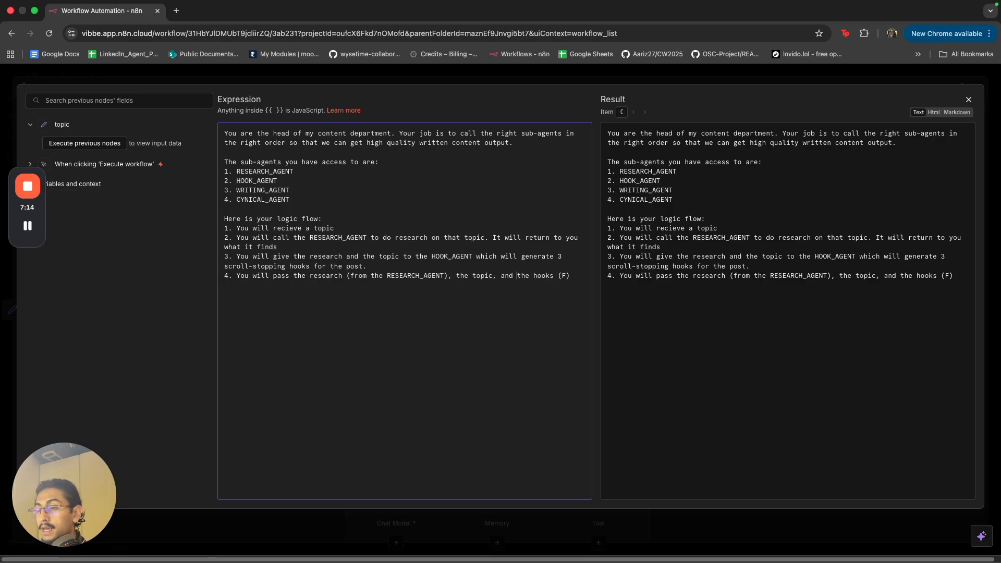
left_click(567, 276)
key("BackSpace")
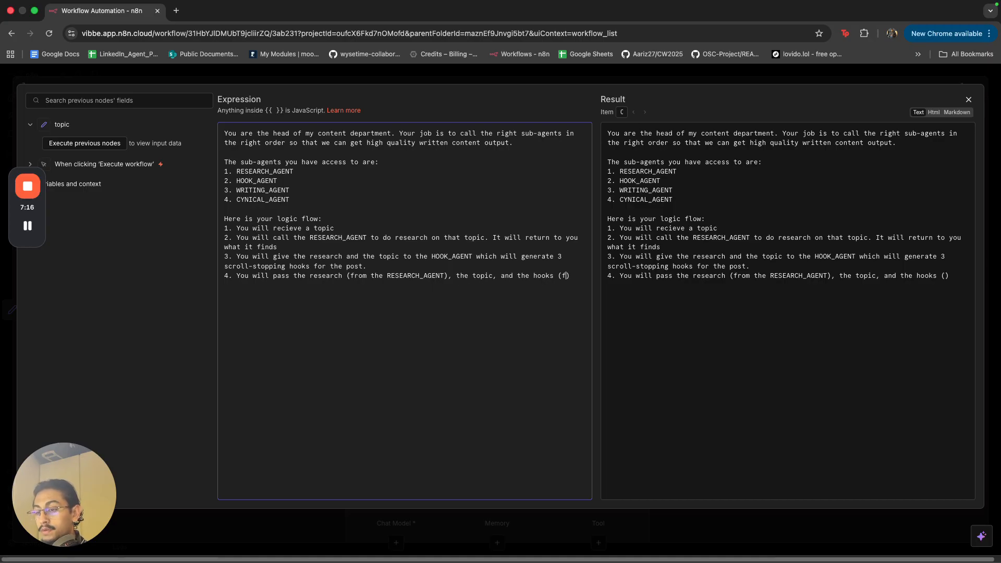
type("from the HOOK_A")
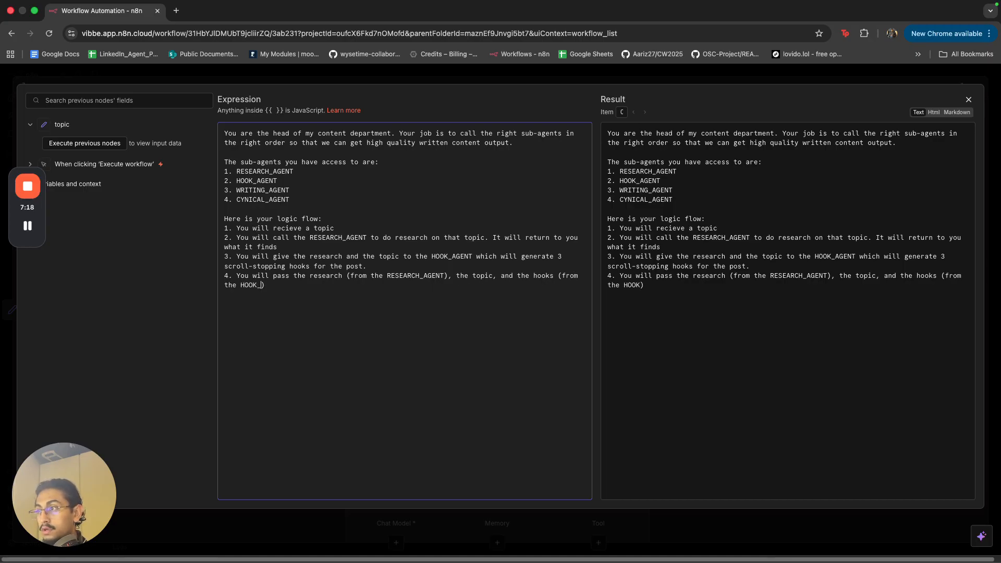
type("GENT")
key("Right")
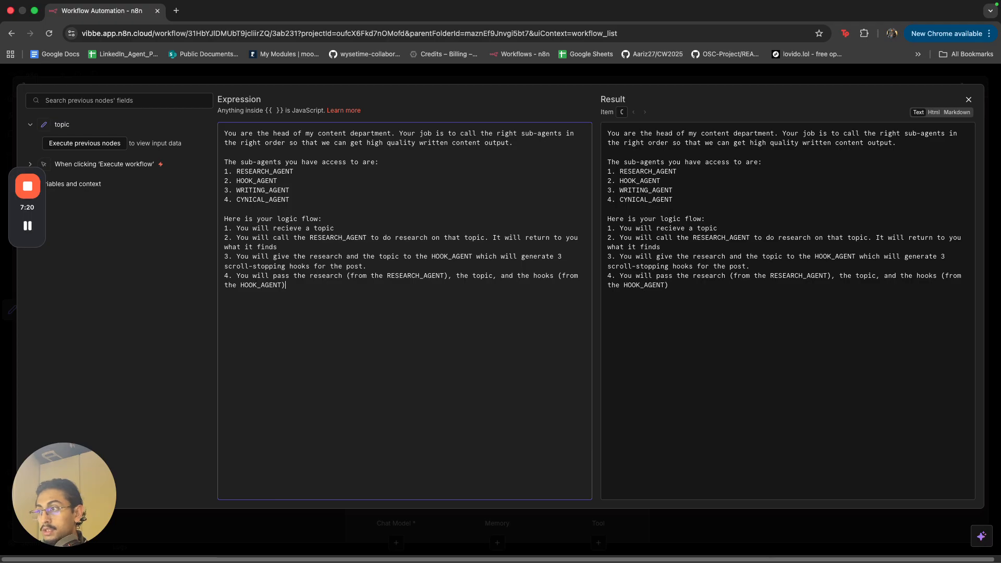
- Complete the fourth logic flow item with "to the WRITING_AGENT"
type("to the")
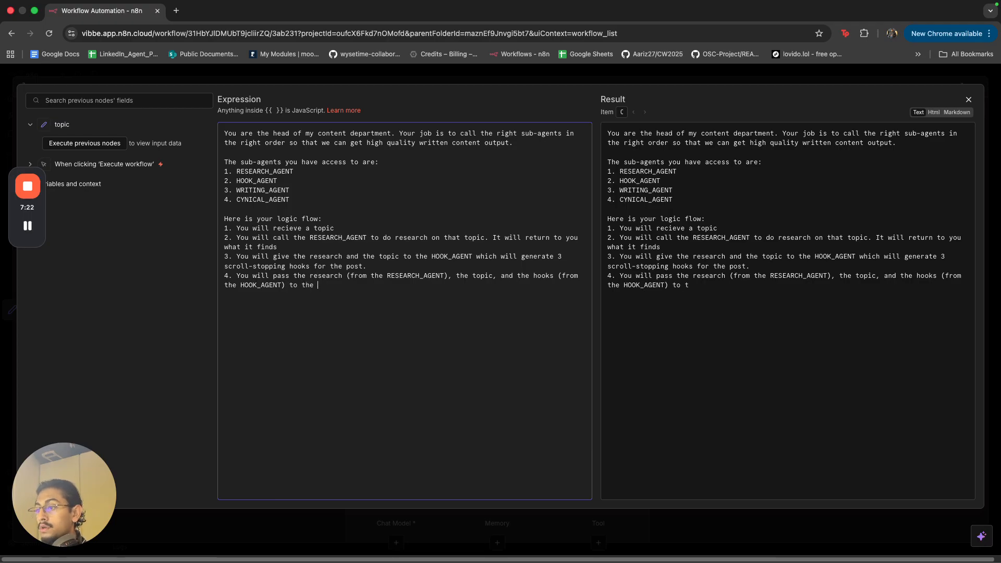
type(" WRITING)AG")
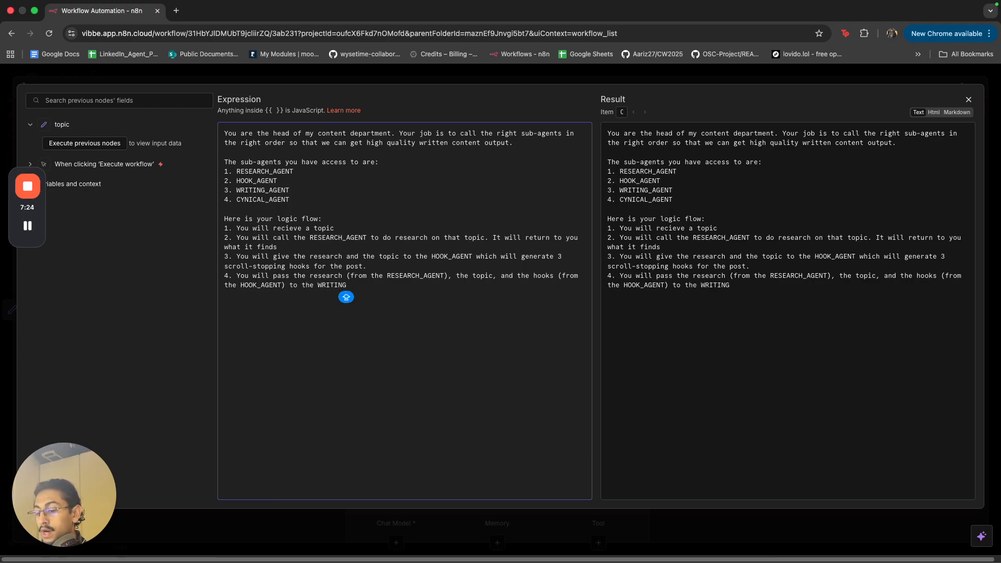
key("BackSpace")
key("BackSpace")
type("_AGENT")
- Start a fifth logic flow item with "The WRITING_AGENT", reusing the agent name from the fourth item
key("Return")
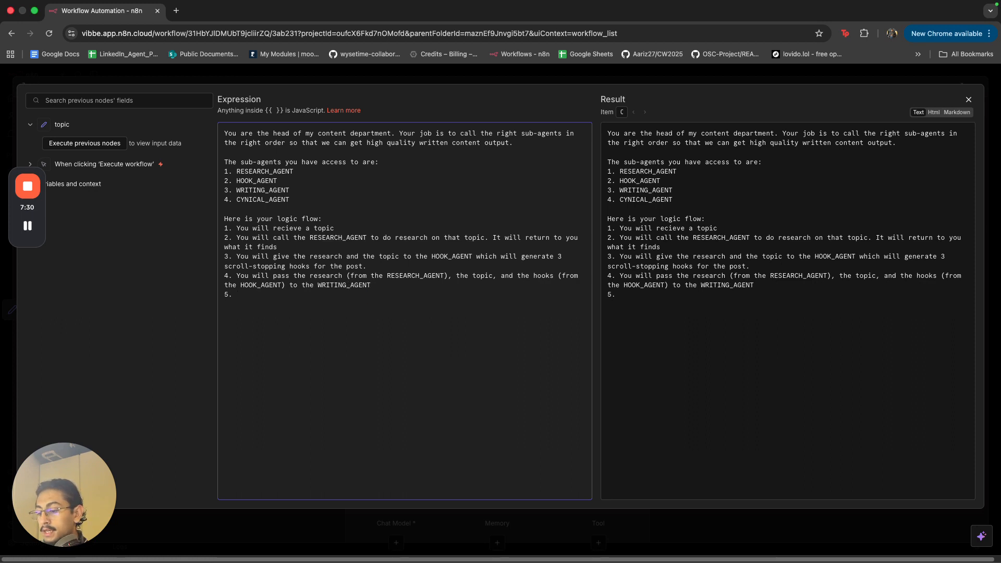
type("5. The writing")
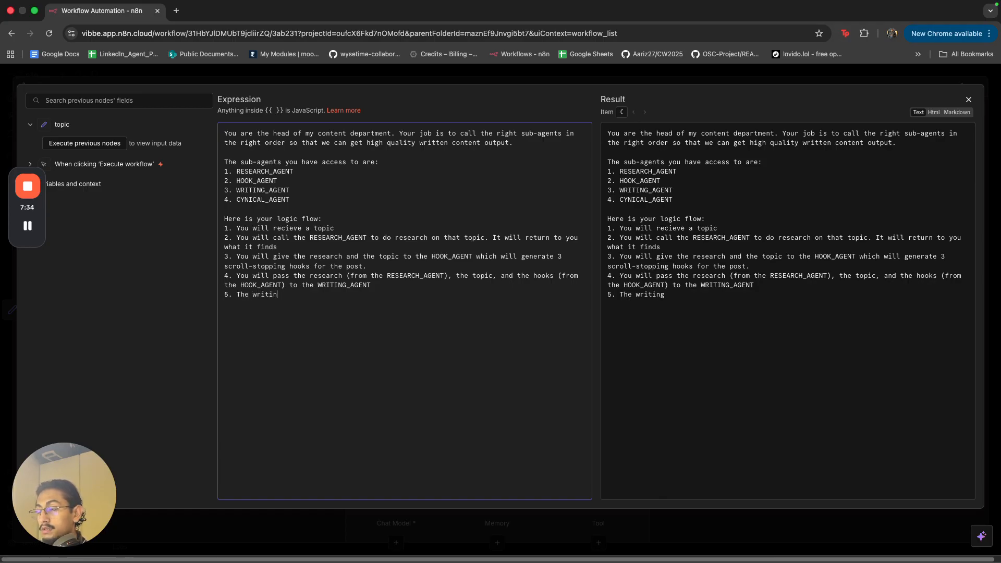
key("alt+BackSpace")
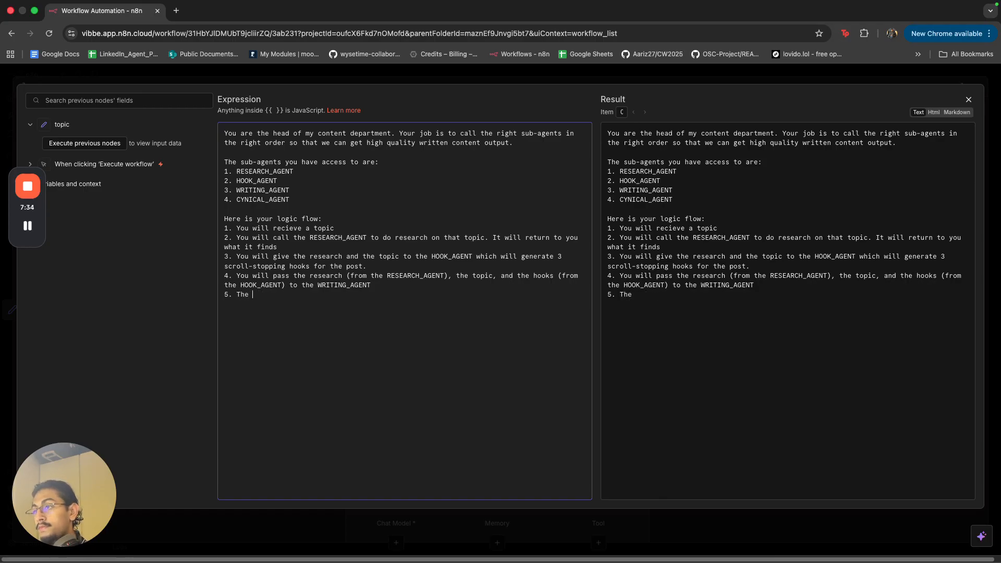
mouse_move(368, 287)
left_mouse_down()
mouse_move(322, 286)
mouse_move(370, 287)
left_mouse_up()
left_click(329, 286)
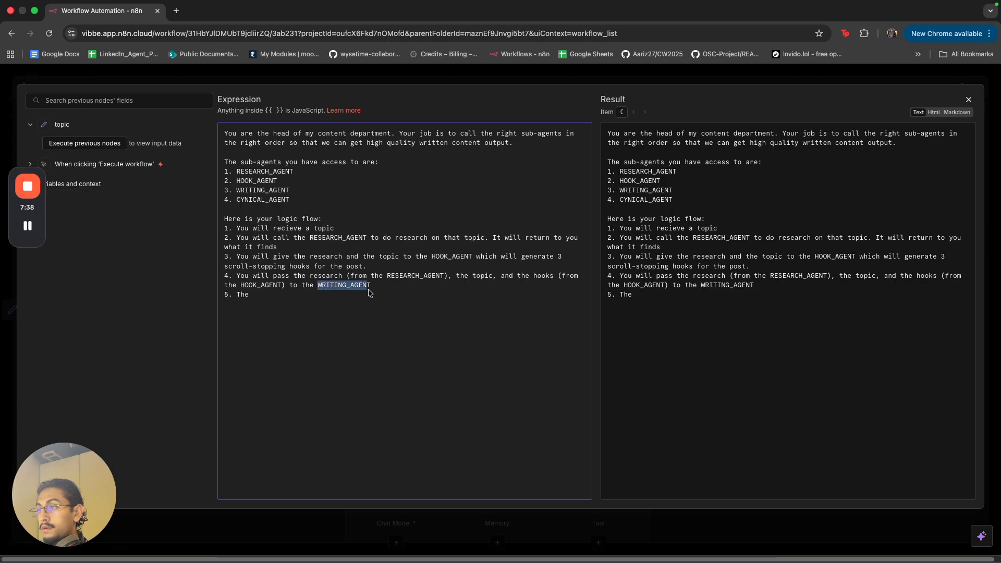
key("super+c")
left_click(339, 296)
key("super+v")
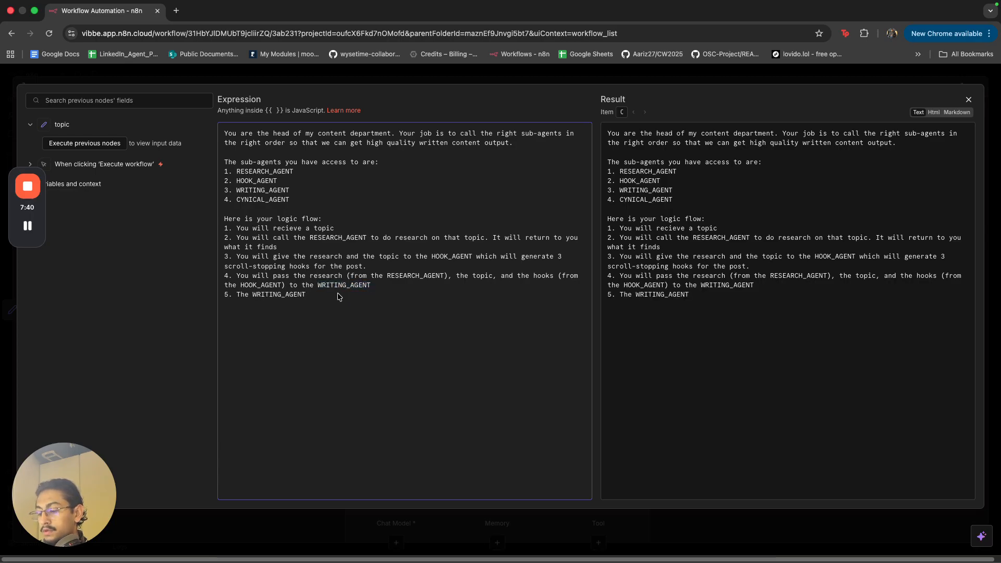
- Continue the fifth logic flow item with "will retrun 3 posts, one for each hook."
type("will reu")
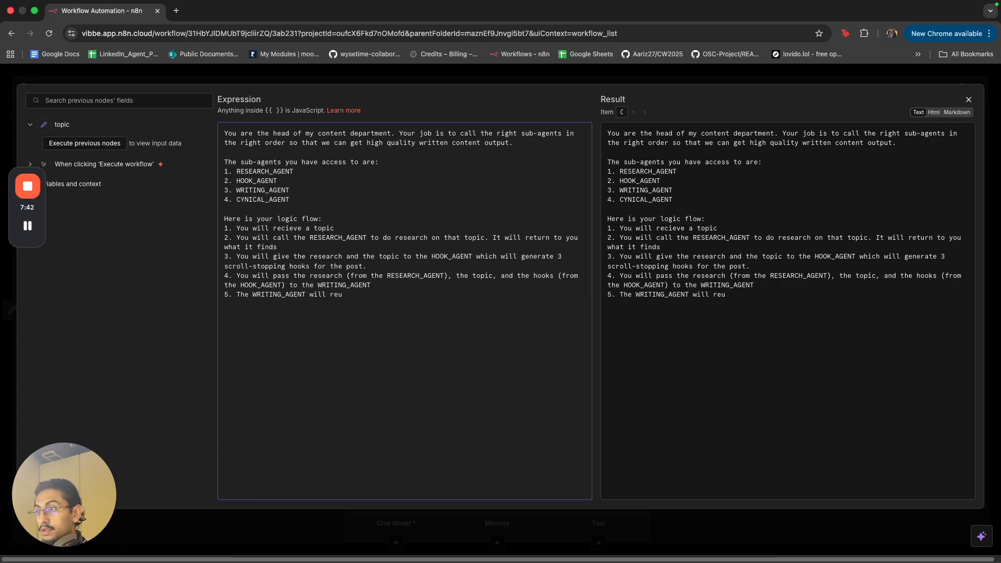
key("BackSpace")
type("trun 3 posts, onw ")
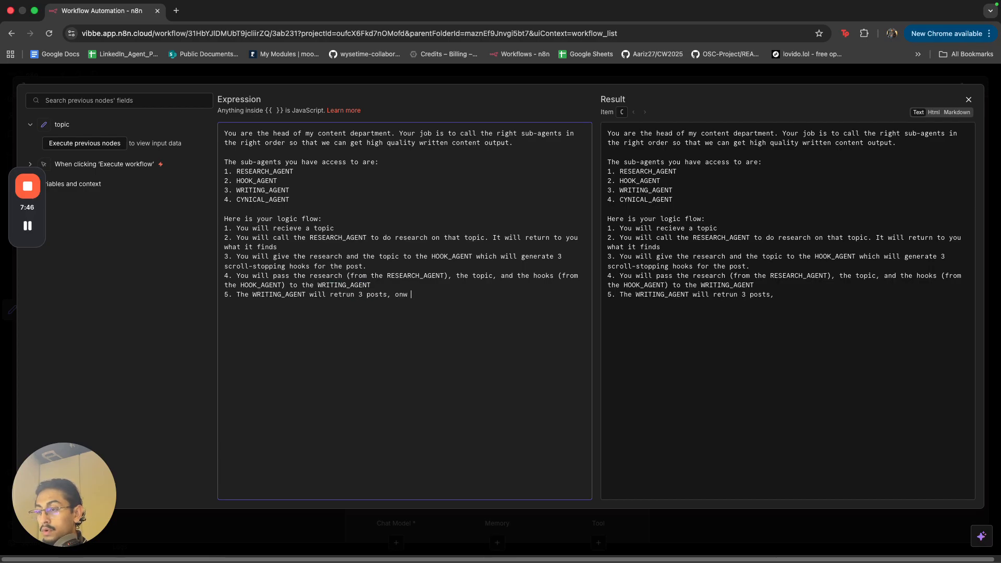
type("for e")
key("BackSpace")
key("BackSpace")
key("BackSpace")
key("BackSpace")
key("BackSpace")
key("BackSpace")
type("e for each hook.")
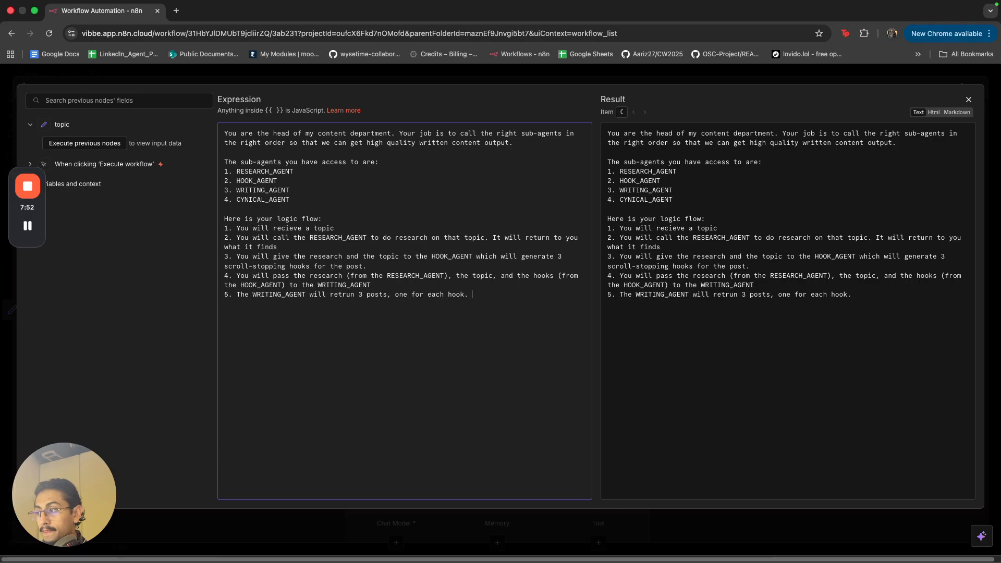
- Append the sentence "You will pass only these 3 posts to the CYNICAL_AGENT" to the fifth logic flow item
type(" You ")
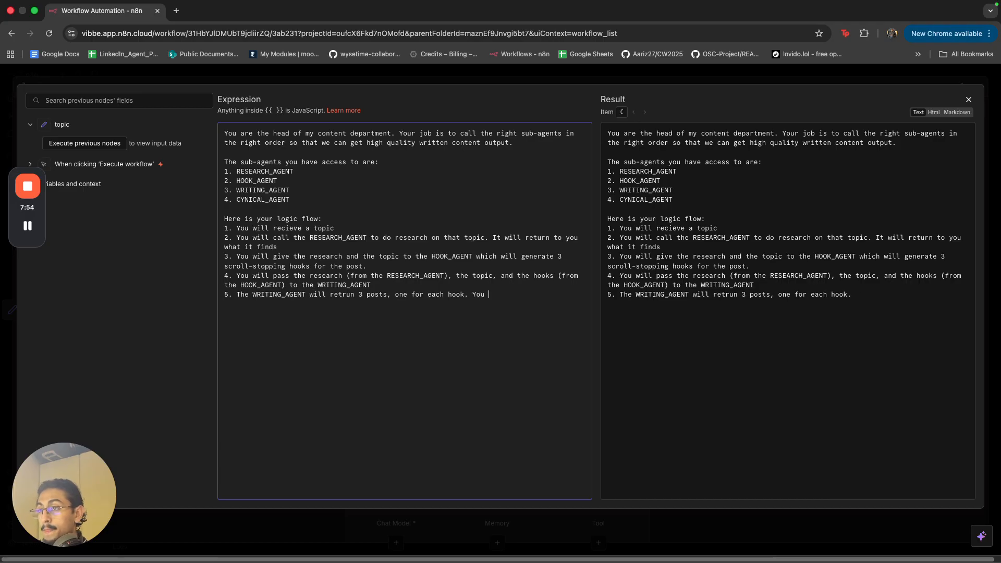
type("will pass only these 3")
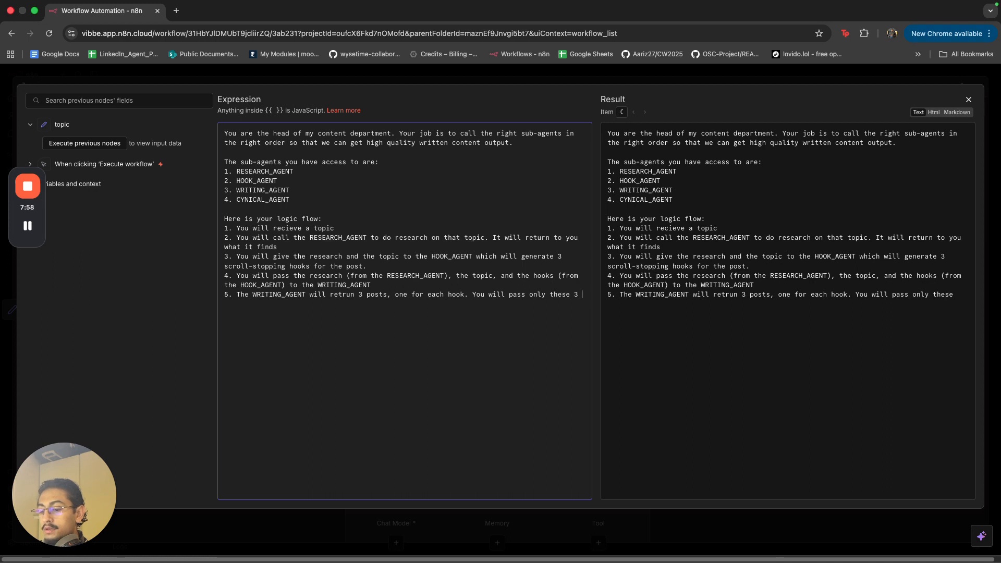
type(" posts to the")
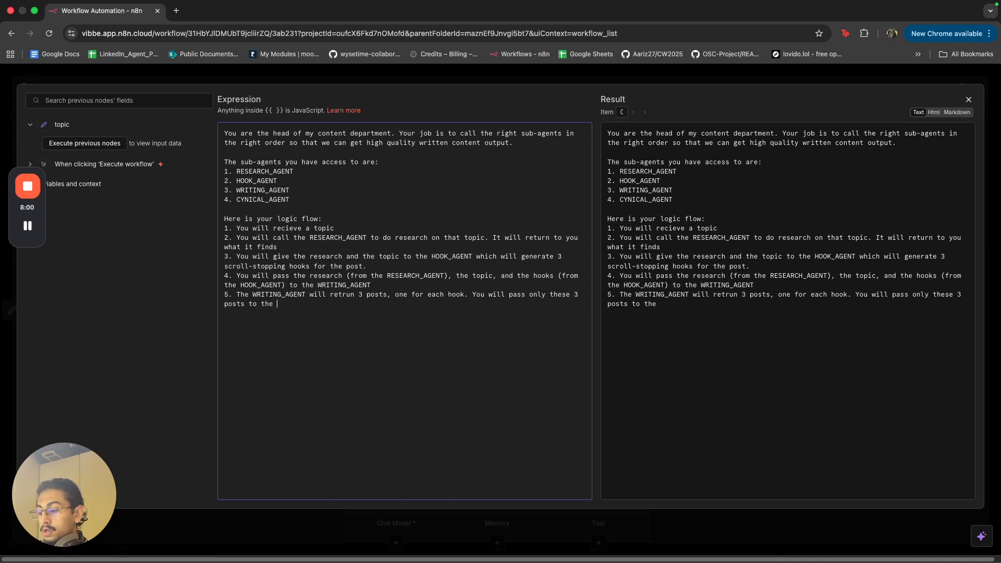
type(" CYNICAL")
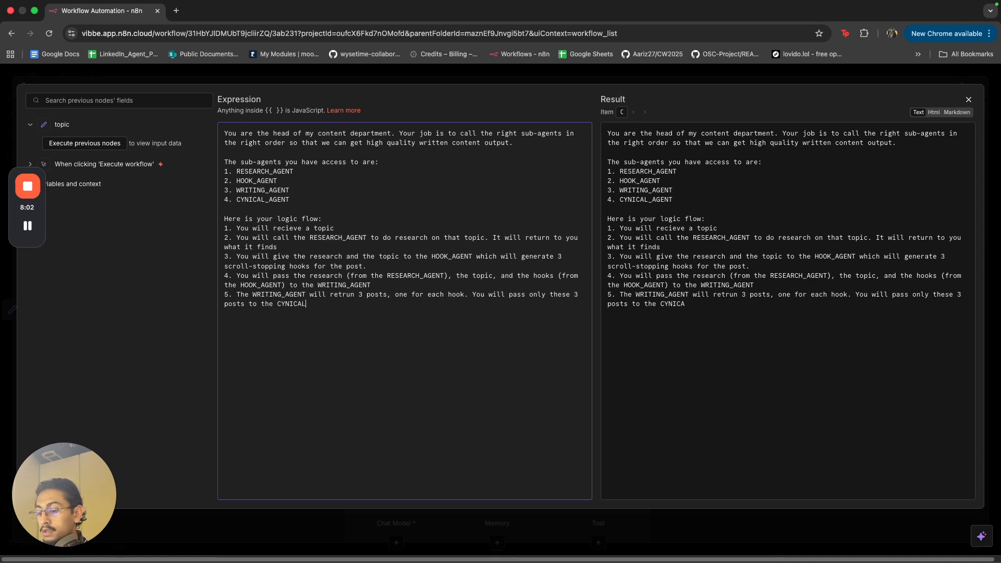
type("_AGENT")
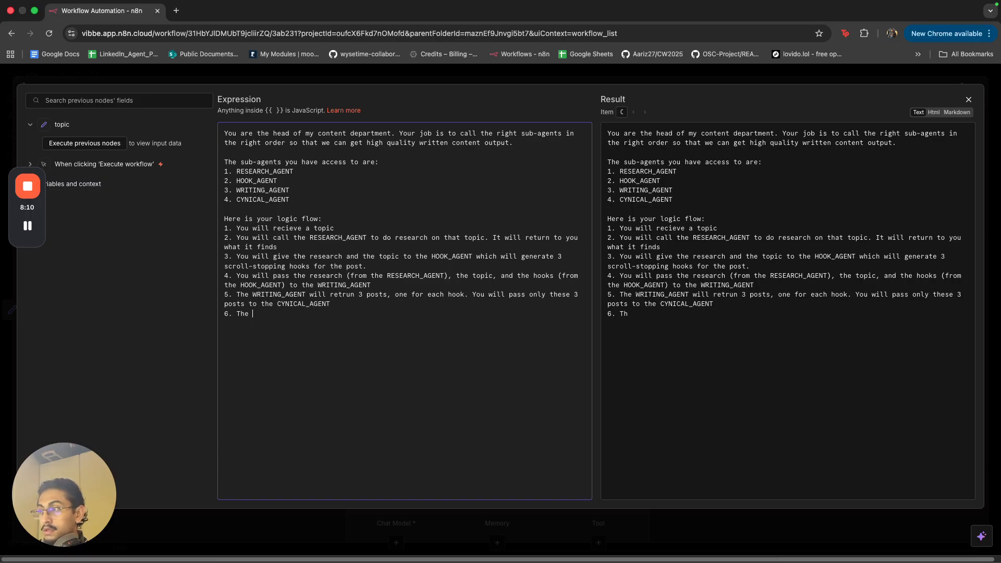
- Write the sixth logic flow item as "The CYNICAL_AGENT will return the final 3 posts"
type("CYN")
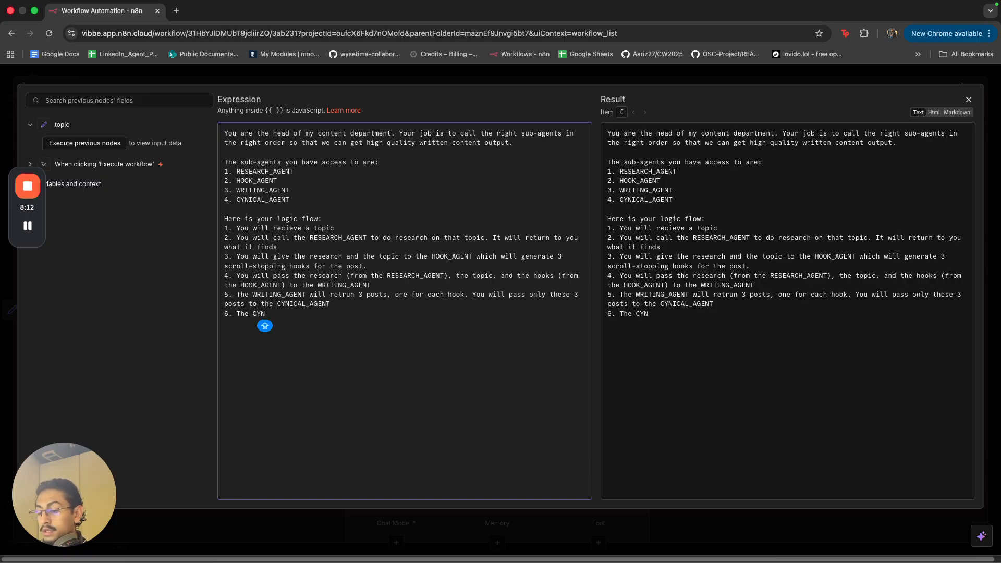
type("ICAL_AGENT")
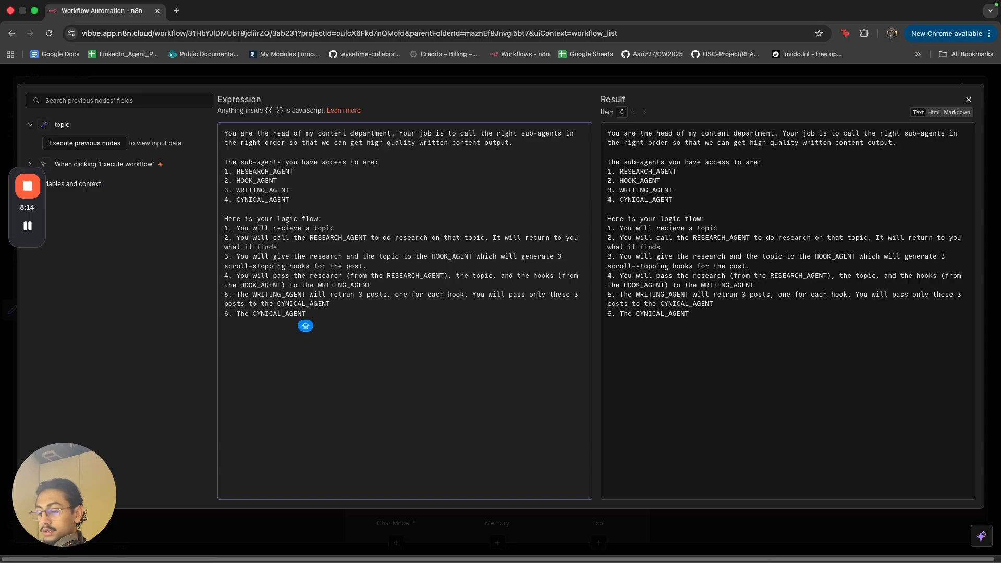
type(" oi")
key("BackSpace")
key("BackSpace")
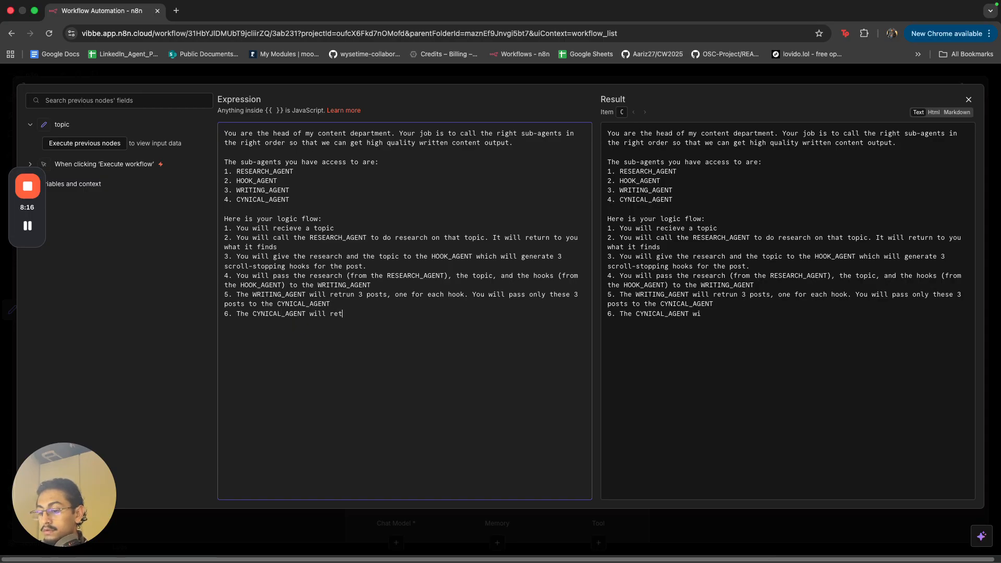
key("BackSpace")
type("rn t")
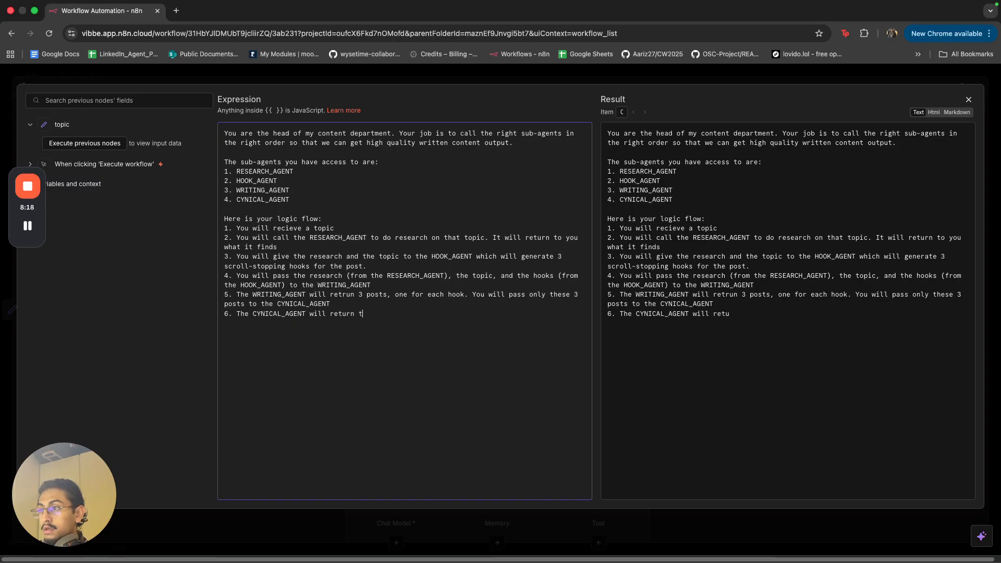
type("he final 3 posts")
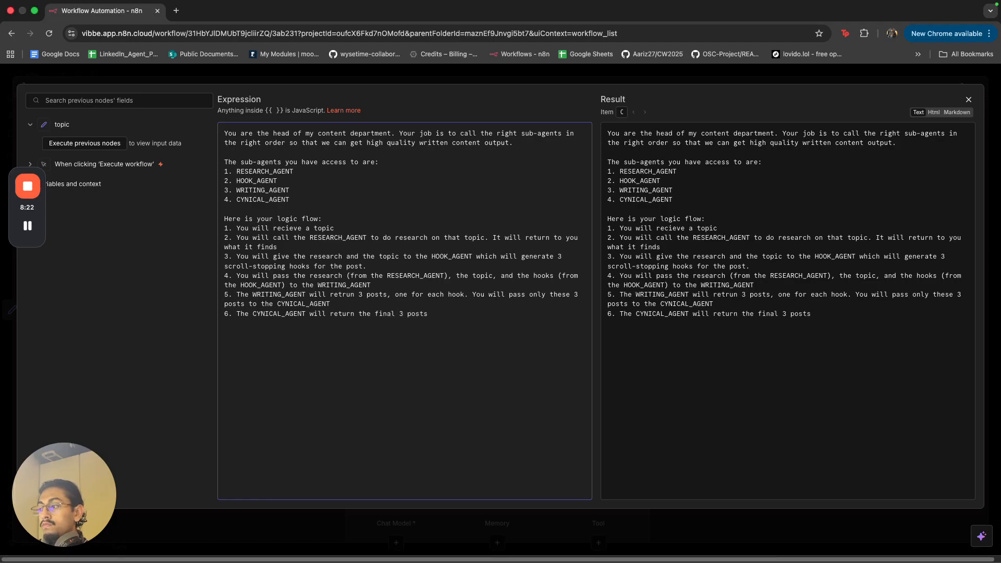
- Finish the sixth logic flow item with " - that will be the output that you send to the user." and return to the canvas
type(" - that ")
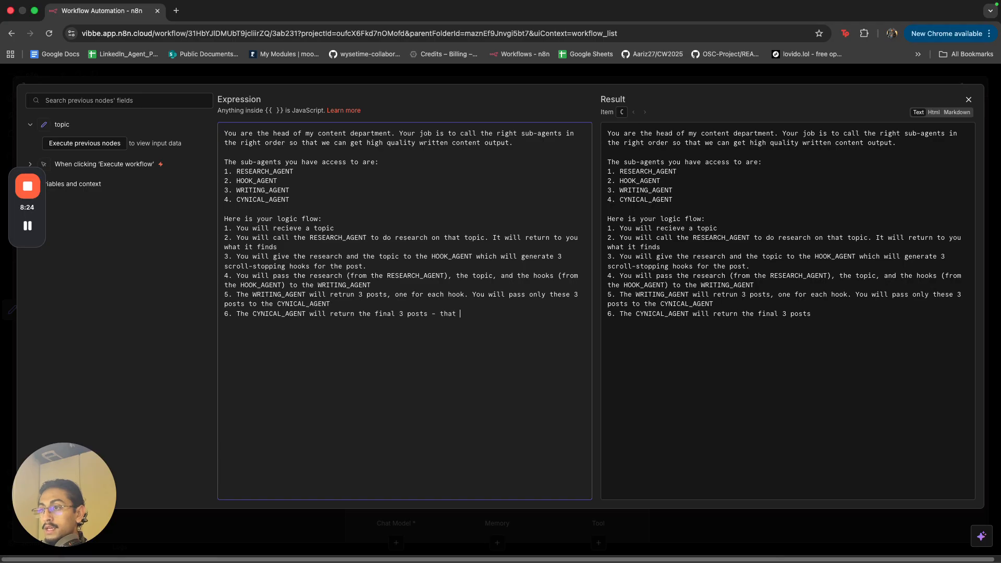
type("will be the ")
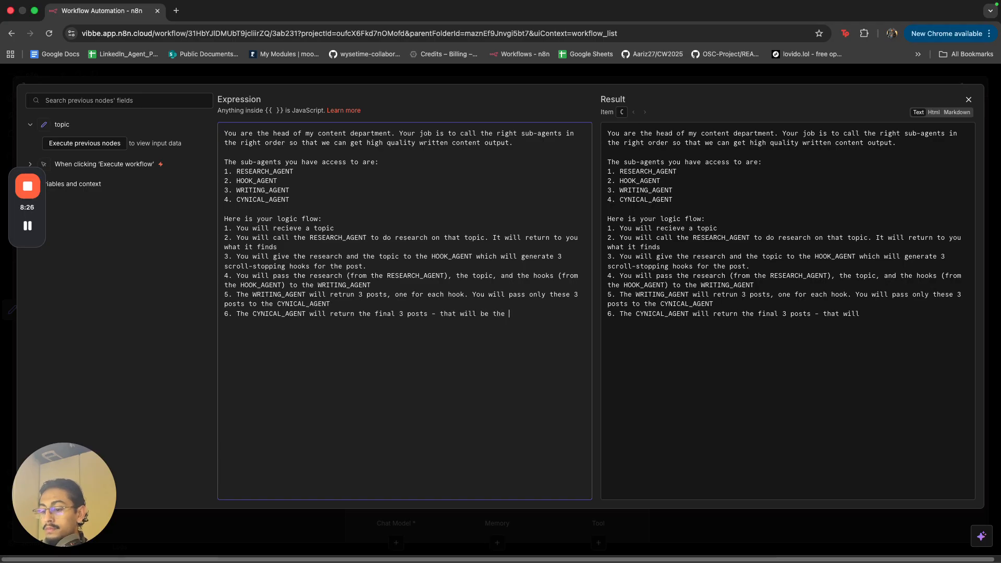
type("output that")
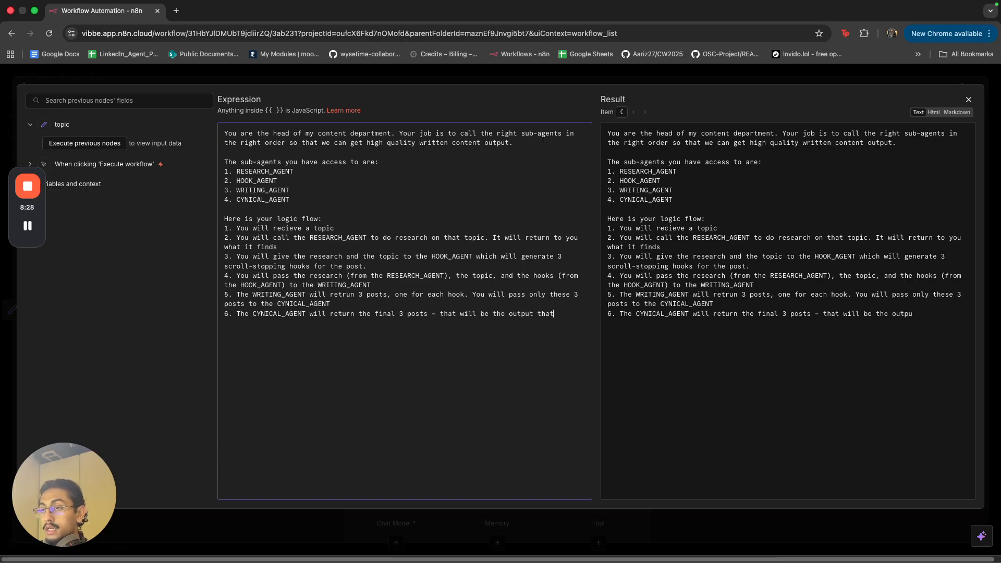
type(" you send ")
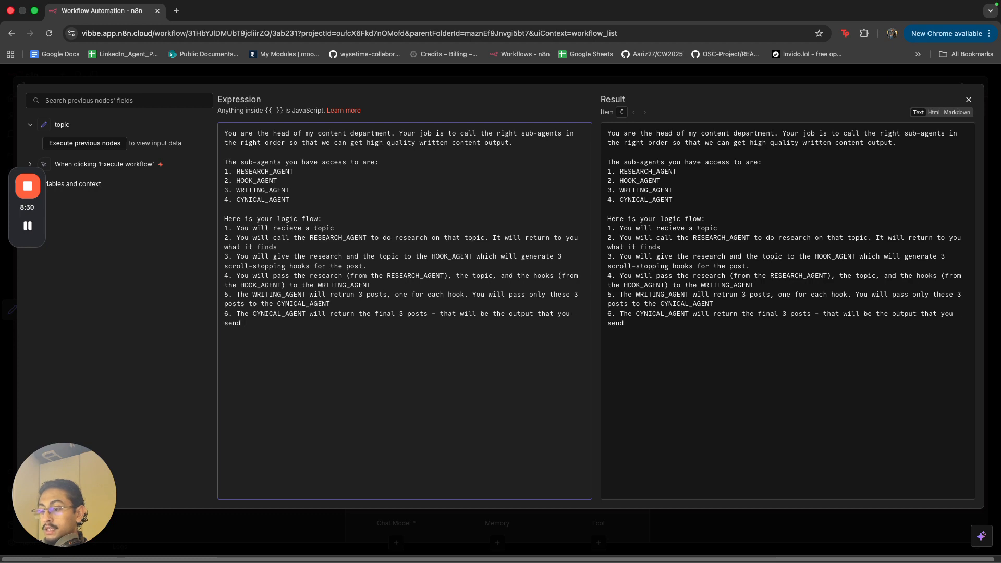
type("to the user.")
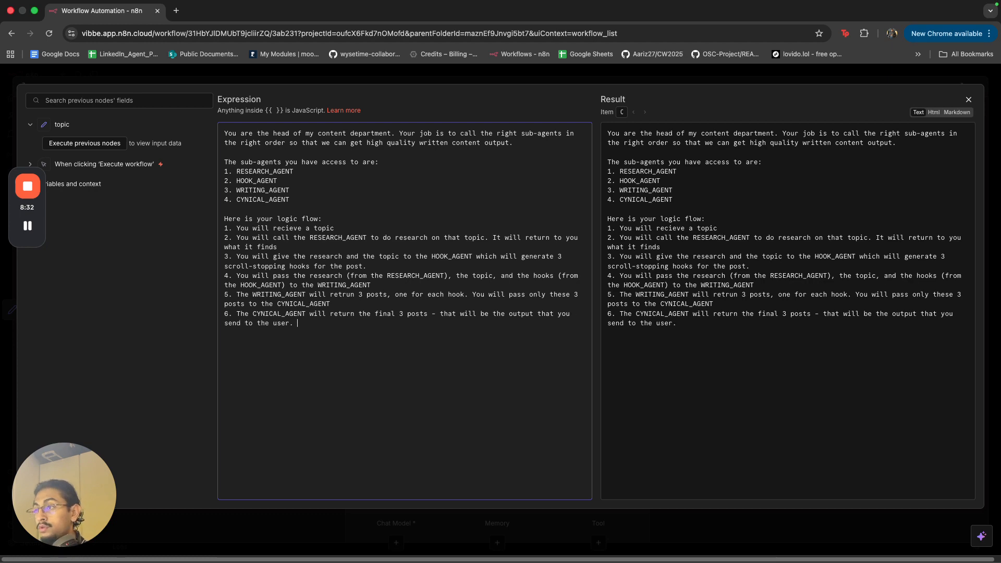
left_click(394, 78)
left_click(410, 72)
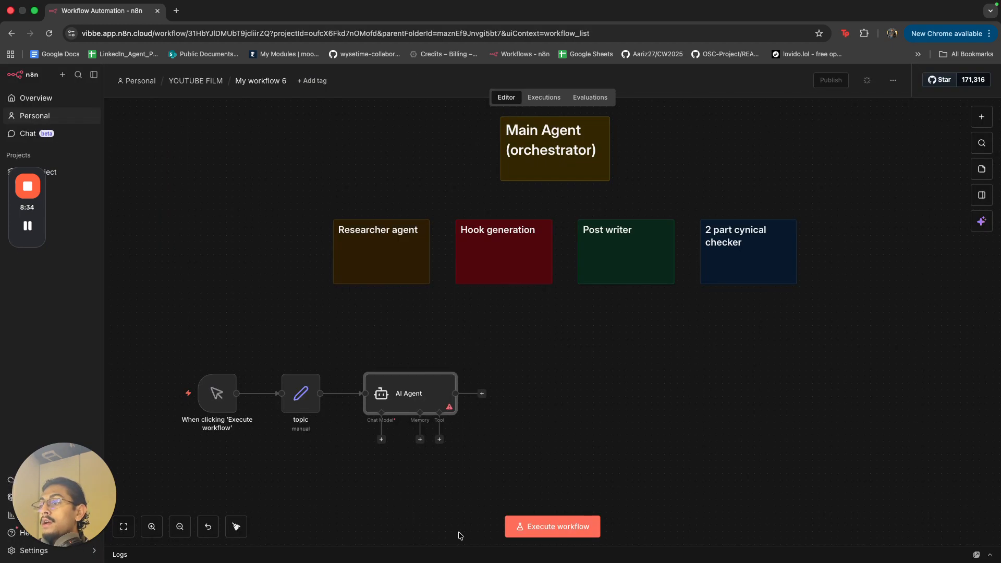
- Delete the topic node and the manual trigger node that feed the AI Agent
scroll(458, 417, "left", 3)
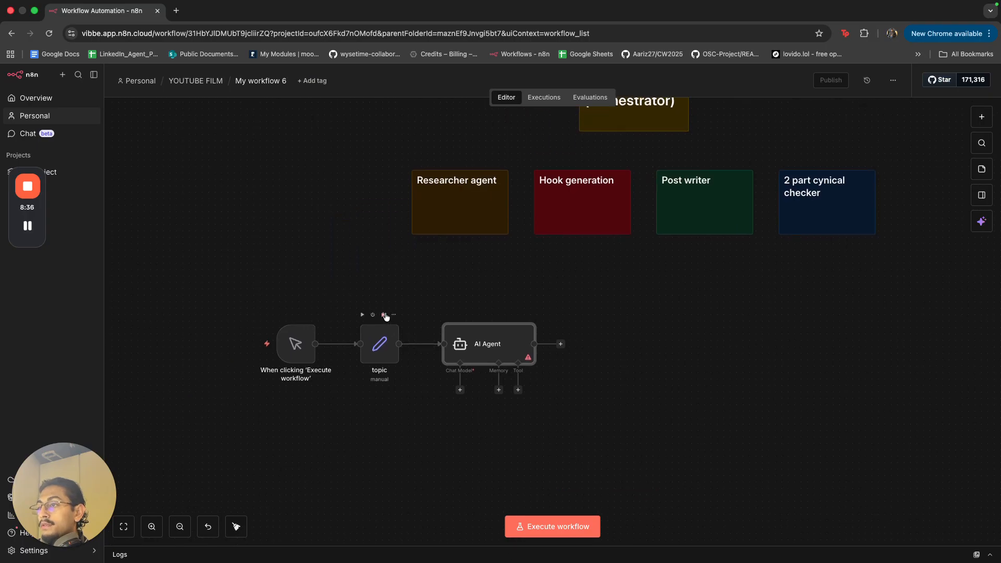
left_click(385, 318)
left_click(301, 318)
- Add a chat message trigger to the workflow and connect its output to the AI Agent
key("Tab")
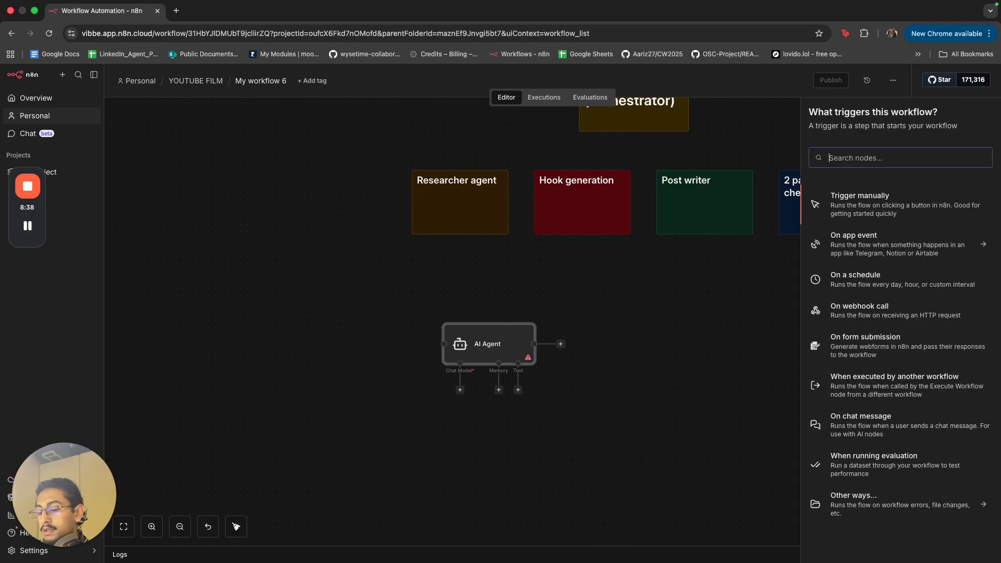
type("chat")
left_click(869, 198)
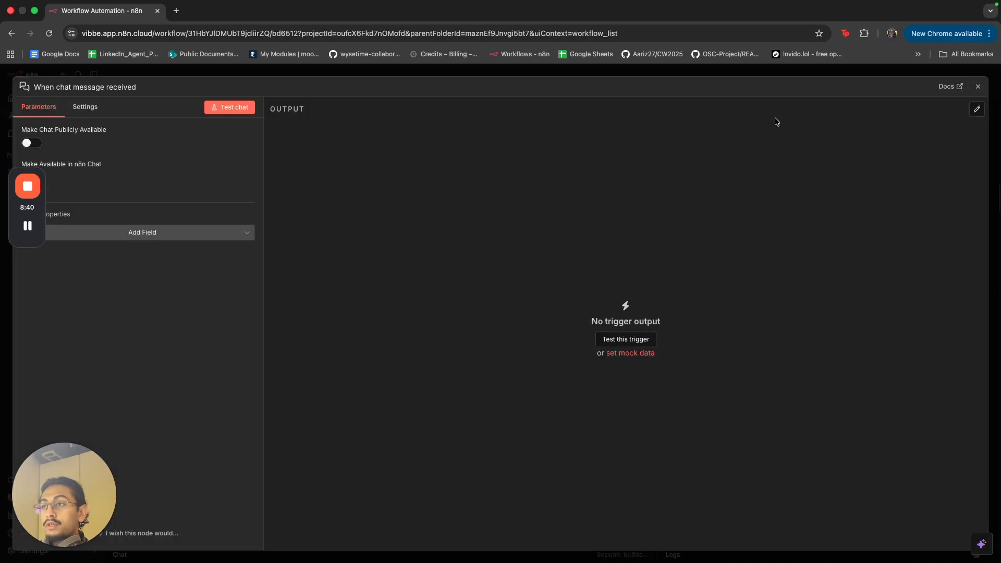
left_click(688, 77)
mouse_move(604, 344)
left_mouse_down()
mouse_move(357, 336)
mouse_move(444, 343)
left_mouse_up()
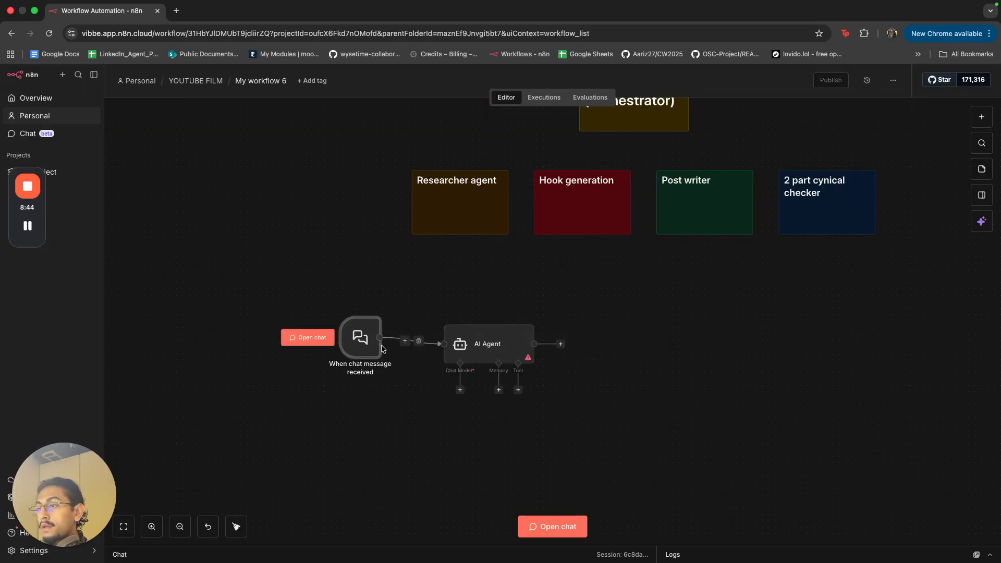
- Cut the orchestrator text out of the AI Agent's user prompt and set the prompt source to Connected Chat Trigger Node
double_click(487, 344)
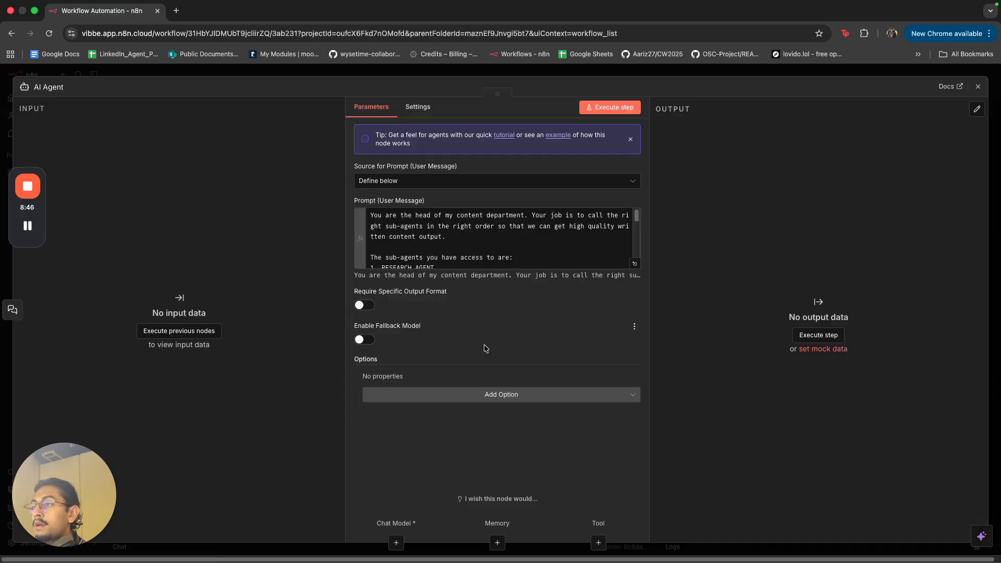
left_click(506, 248)
key("super+a")
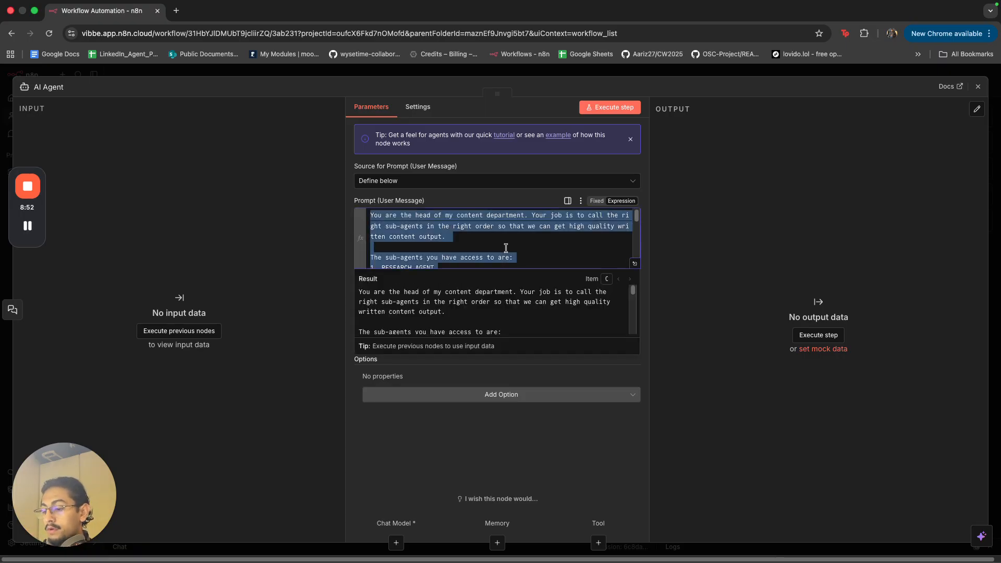
key("BackSpace")
left_click(484, 180)
left_click(484, 208)
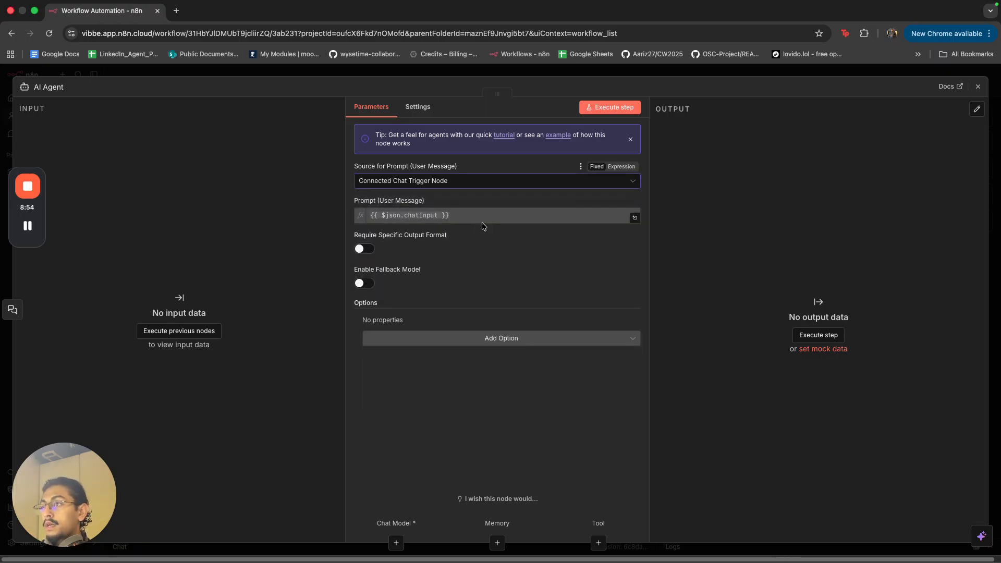
- Add a System Message option to the AI Agent, replace its default text with the orchestrator prompt, and switch it to an expression
left_click(392, 337)
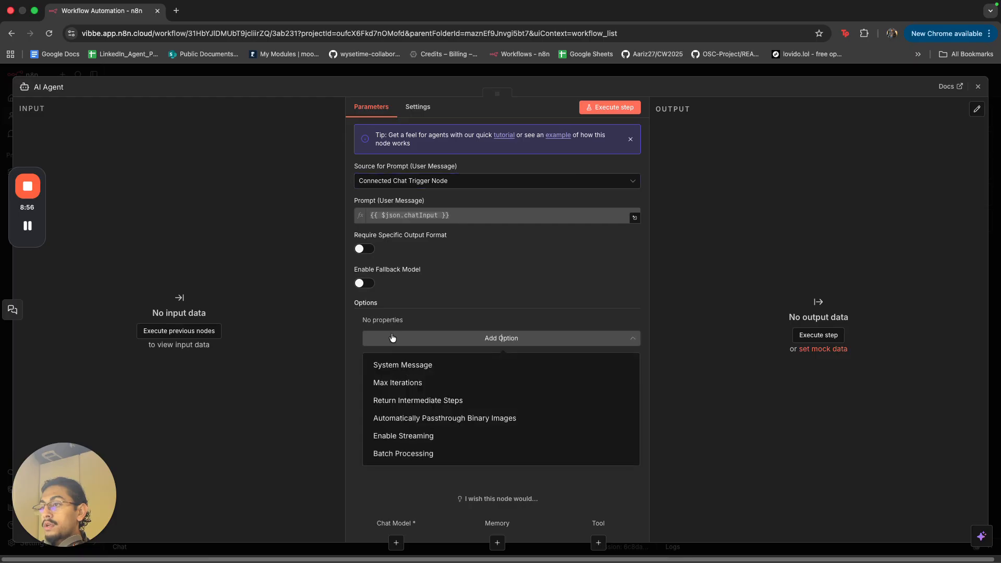
left_click(396, 364)
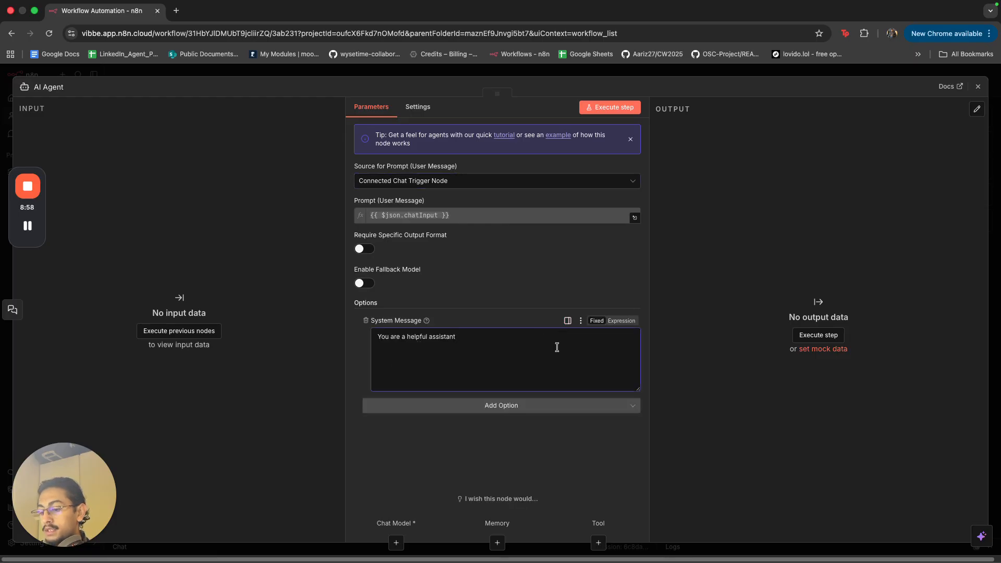
key("alt+BackSpace")
key("alt+BackSpace")
key("alt+BackSpace")
key("alt+BackSpace")
key("alt+BackSpace")
key("super+v")
scroll(556, 350, "up", 10)
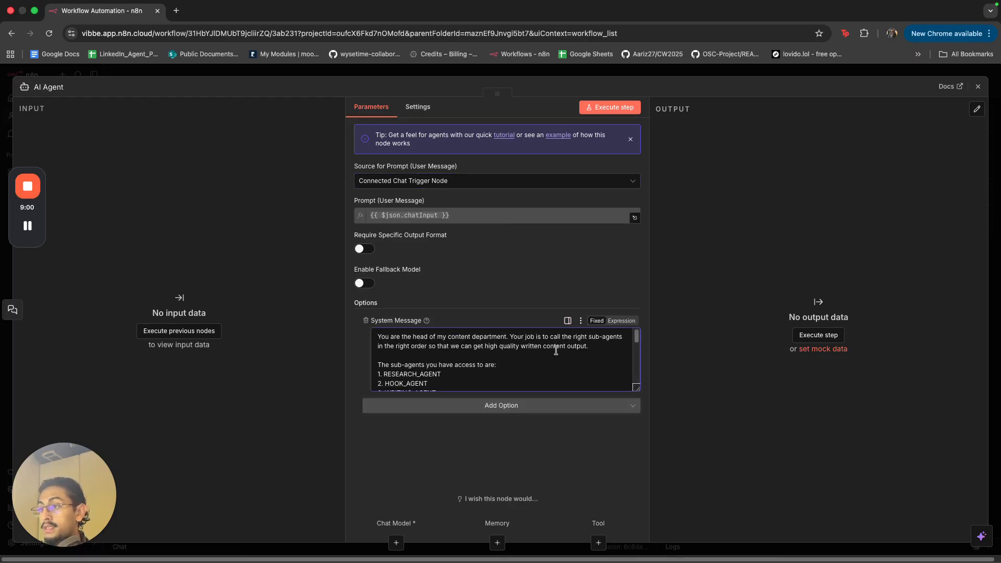
scroll(556, 350, "down", 10)
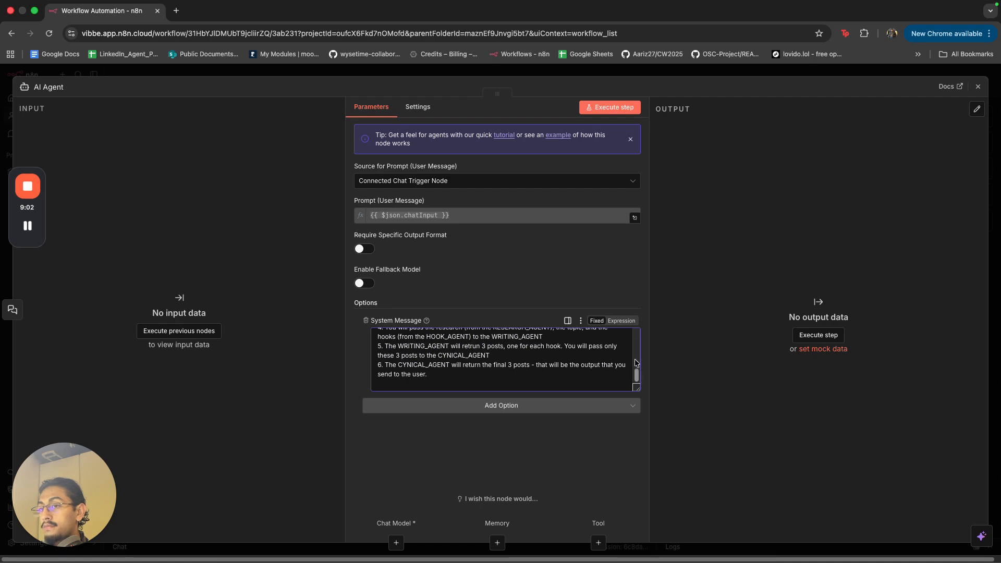
left_click(628, 321)
- Review the full system message in the expanded editor, covering the agent's role, the sub-agent list and each logic flow item
left_click(634, 383)
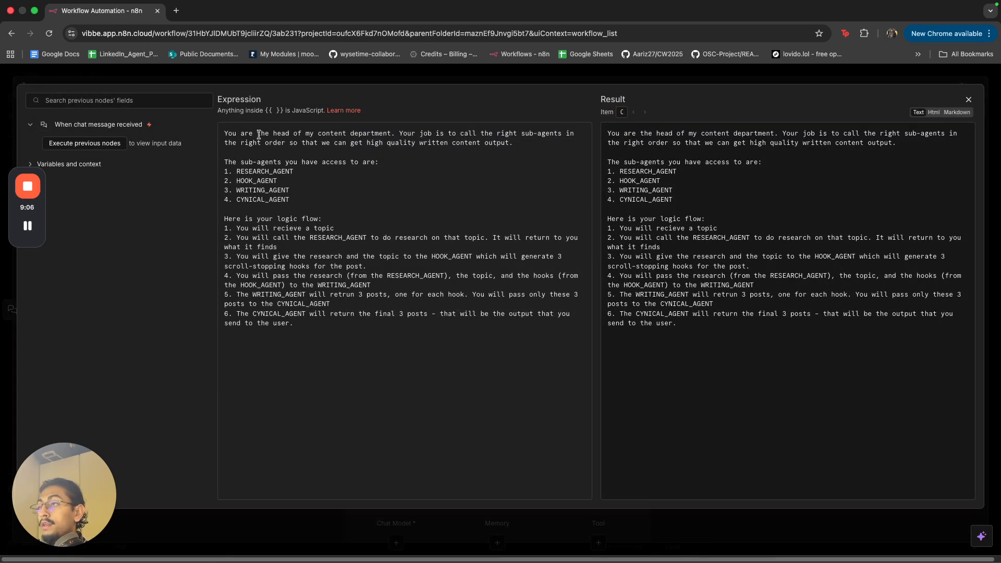
left_click_drag(256, 134, 479, 135)
left_click(438, 135)
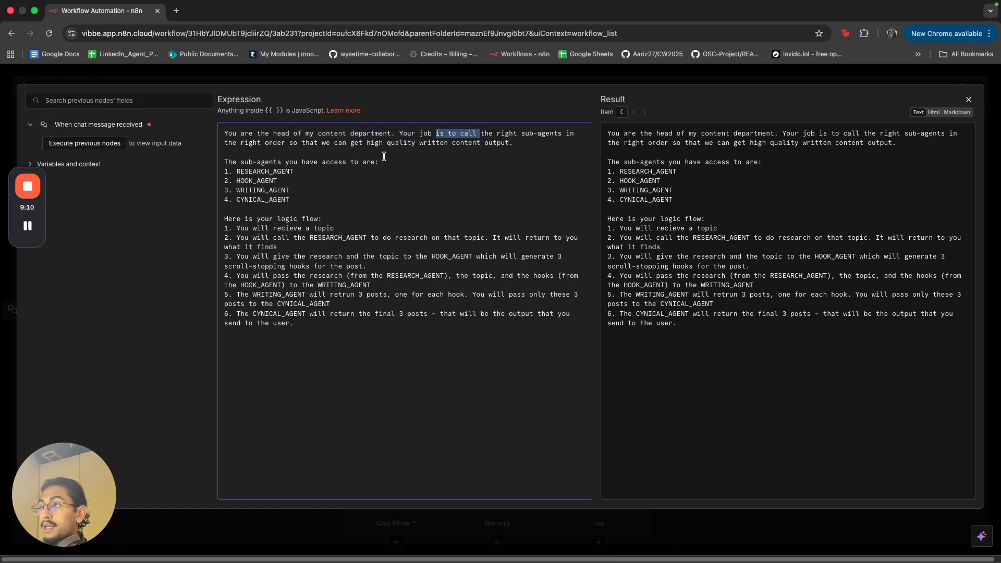
left_click_drag(373, 143, 497, 143)
left_click(471, 175)
left_click_drag(255, 162, 489, 244)
left_click(285, 225)
left_click(249, 232)
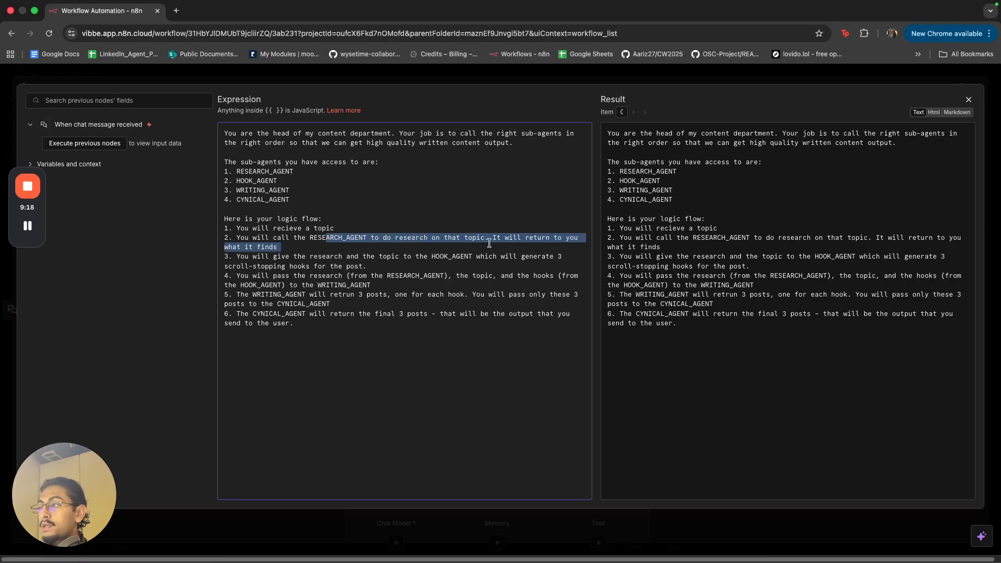
left_click(488, 244)
left_click_drag(244, 256, 515, 257)
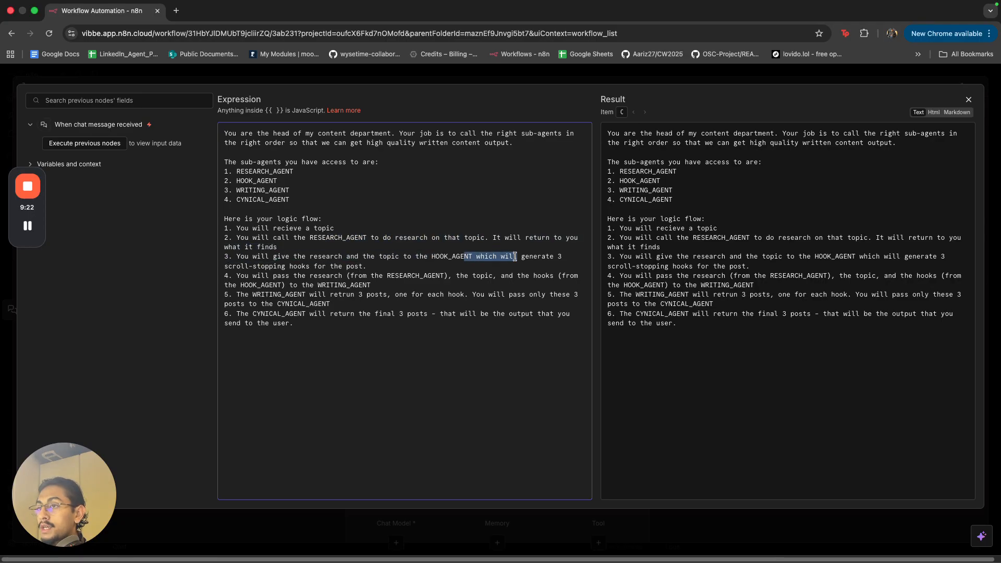
left_click_drag(290, 266, 326, 266)
left_click(260, 272)
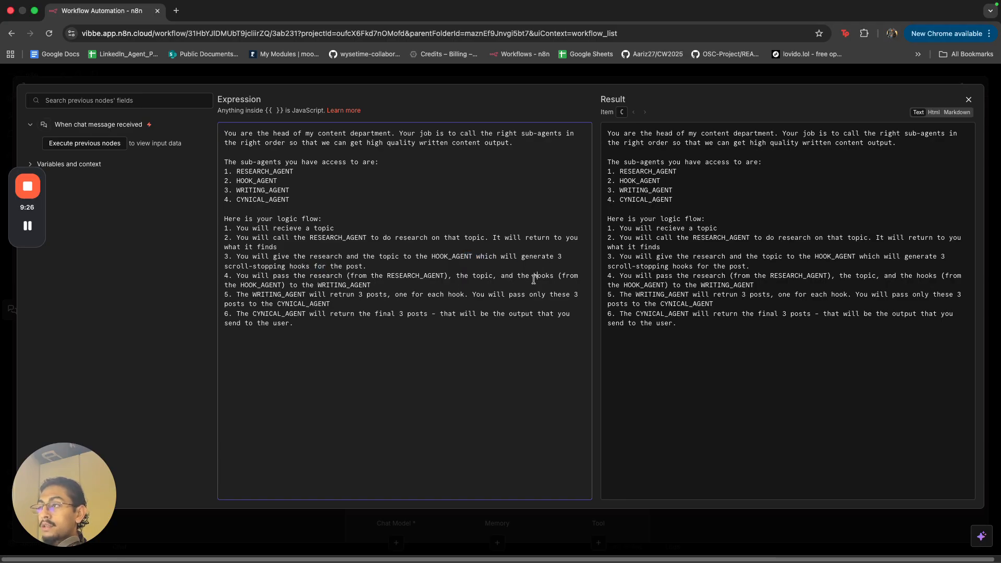
left_click(314, 284)
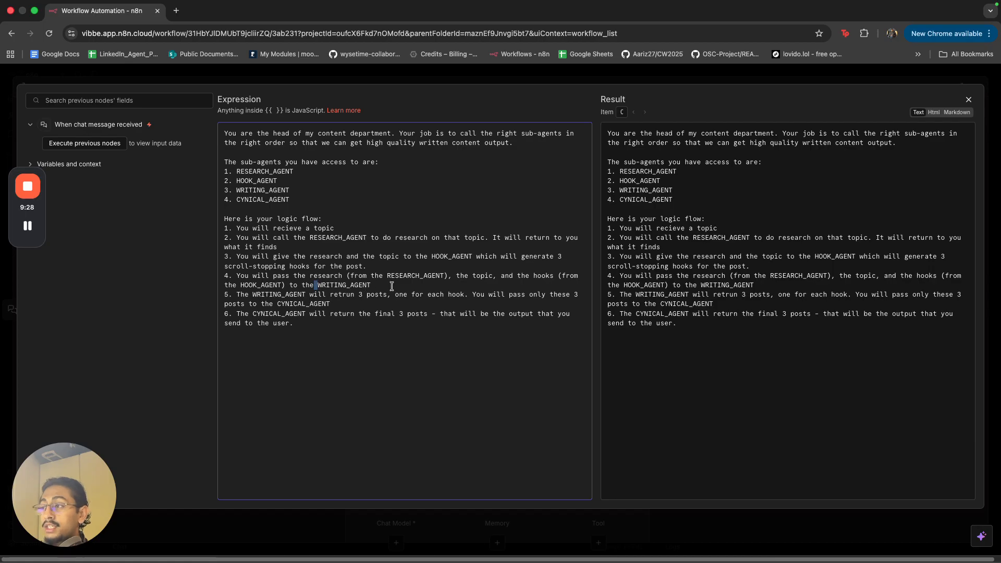
left_click_drag(264, 294, 520, 295)
left_click(449, 320)
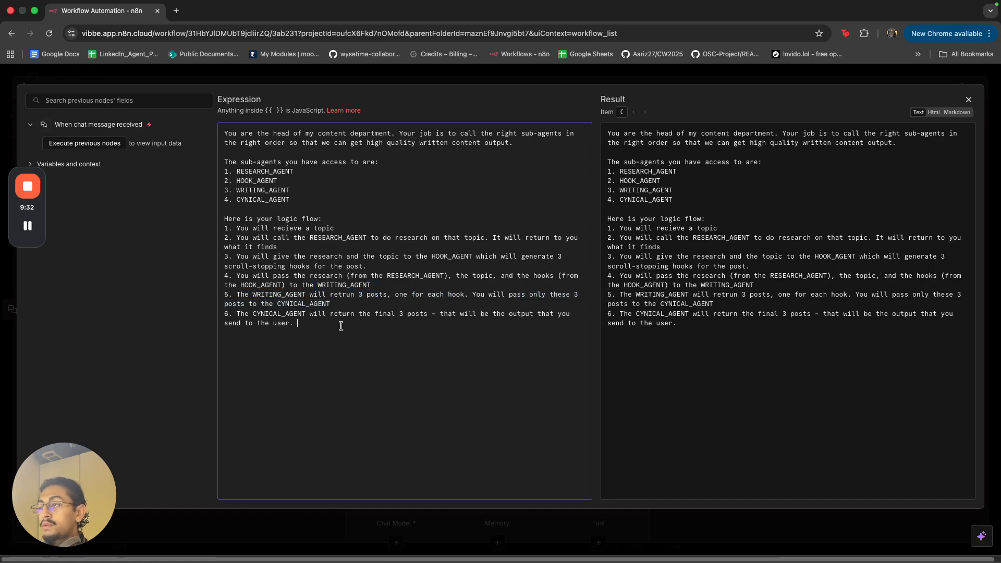
left_click_drag(236, 315, 416, 318)
left_click(420, 327)
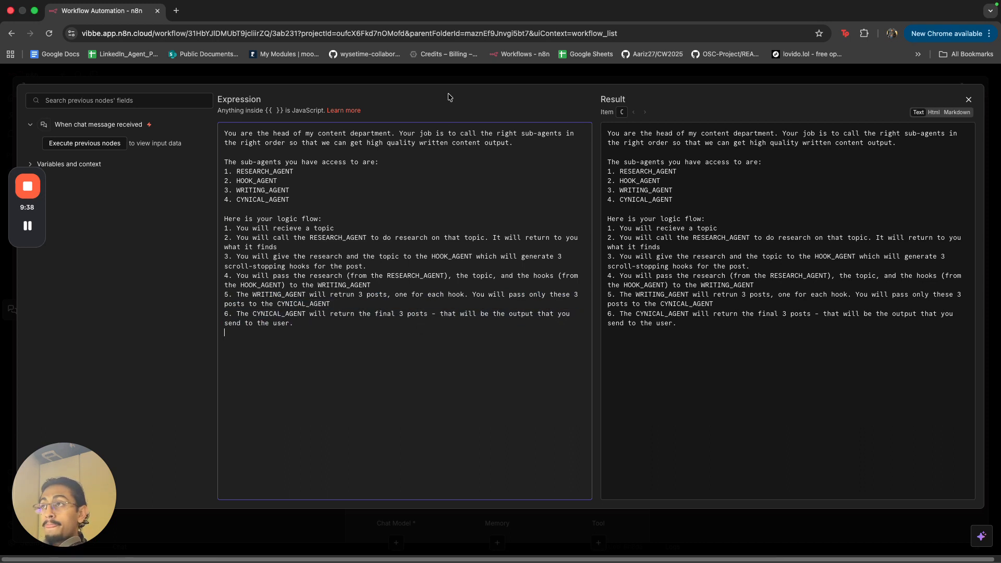
left_click(451, 74)
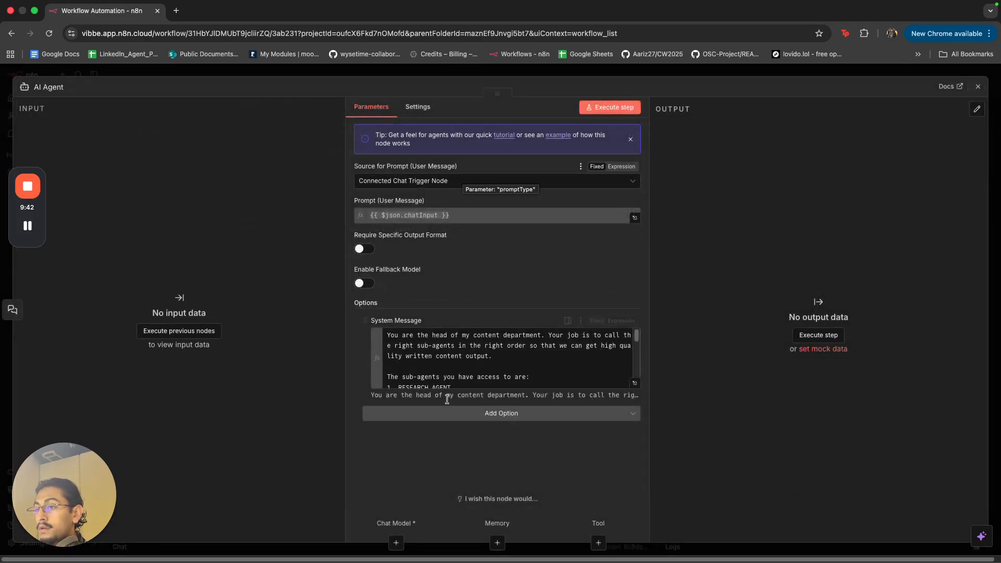
scroll(447, 360, "down", 10)
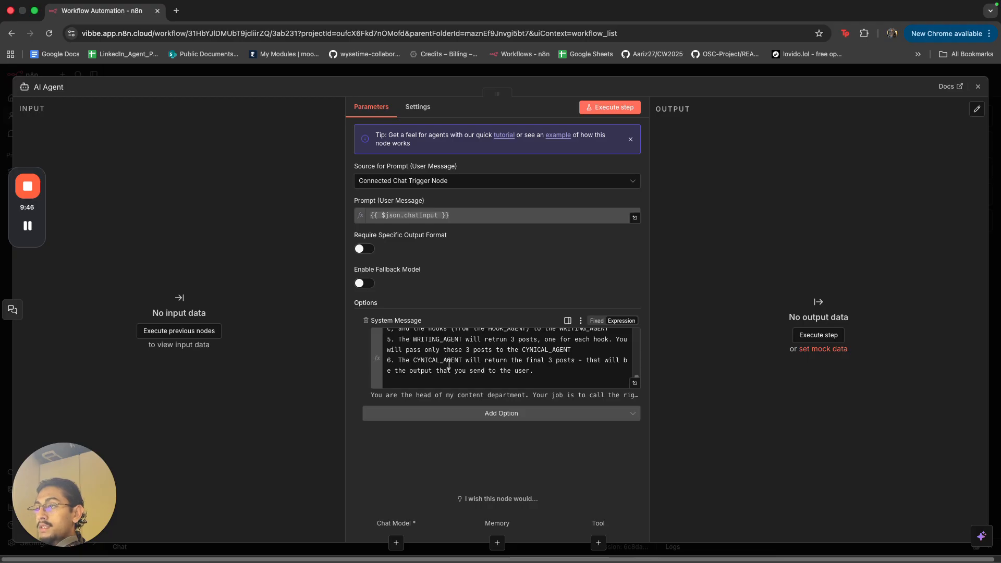
- Enable the fallback model for the AI Agent and return to the canvas
left_click(364, 283)
left_click(526, 75)
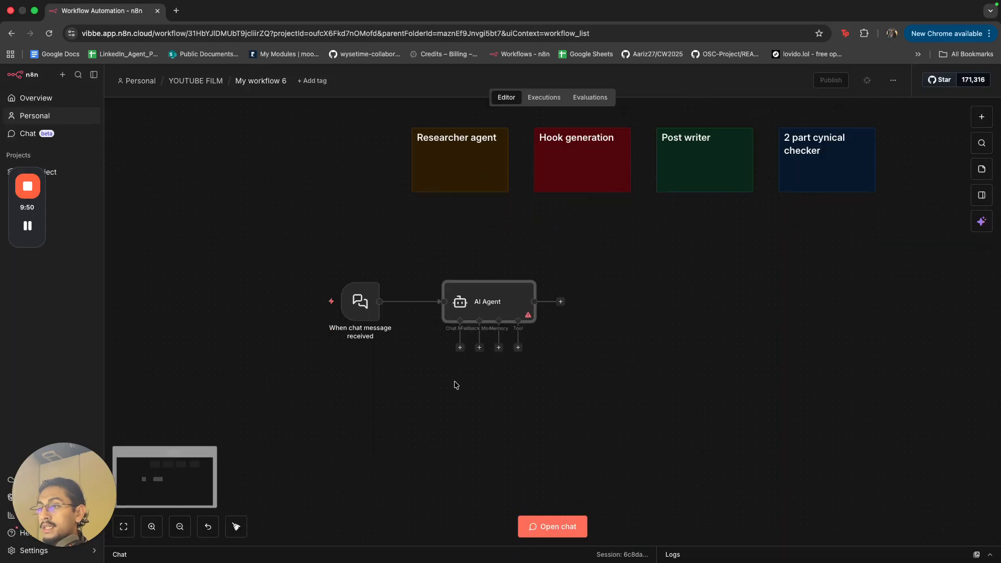
- Attach an OpenAI Chat Model using gpt-4o-mini to the AI Agent and place its node further down and left of the agent
scroll(464, 359, "up", 3)
left_click(457, 339)
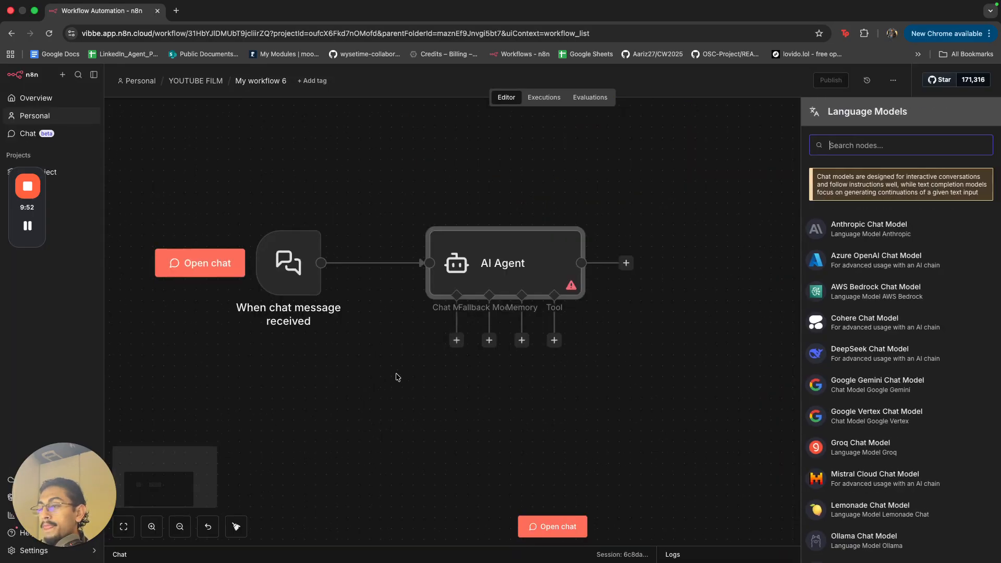
type("openai")
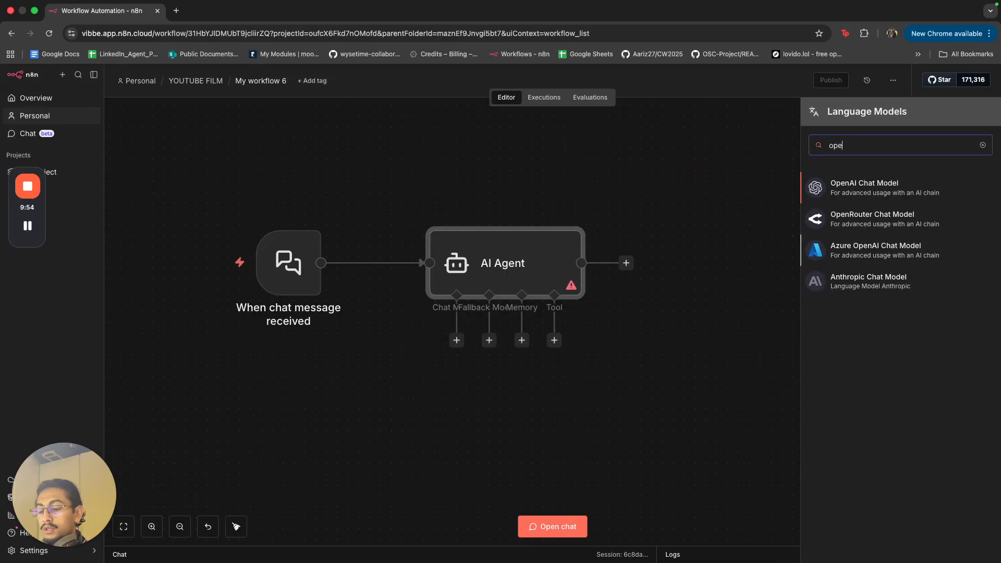
left_click(906, 181)
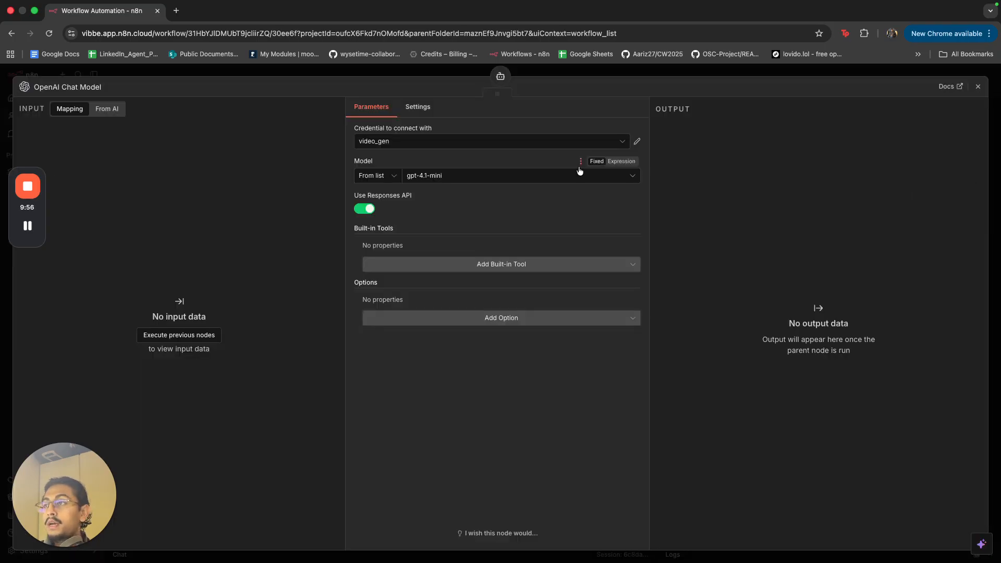
left_click(561, 175)
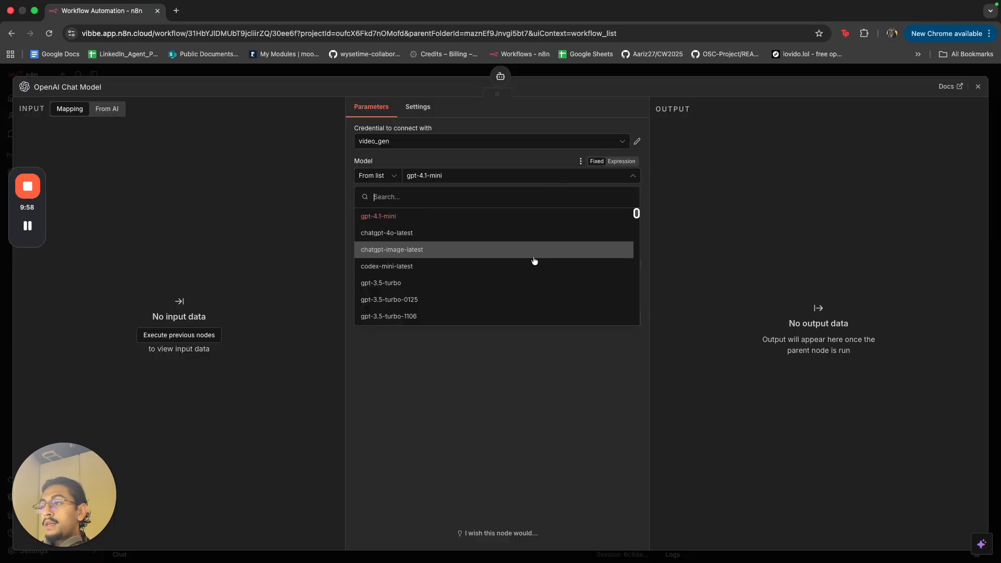
scroll(531, 261, "down", 10)
scroll(531, 262, "down", 8)
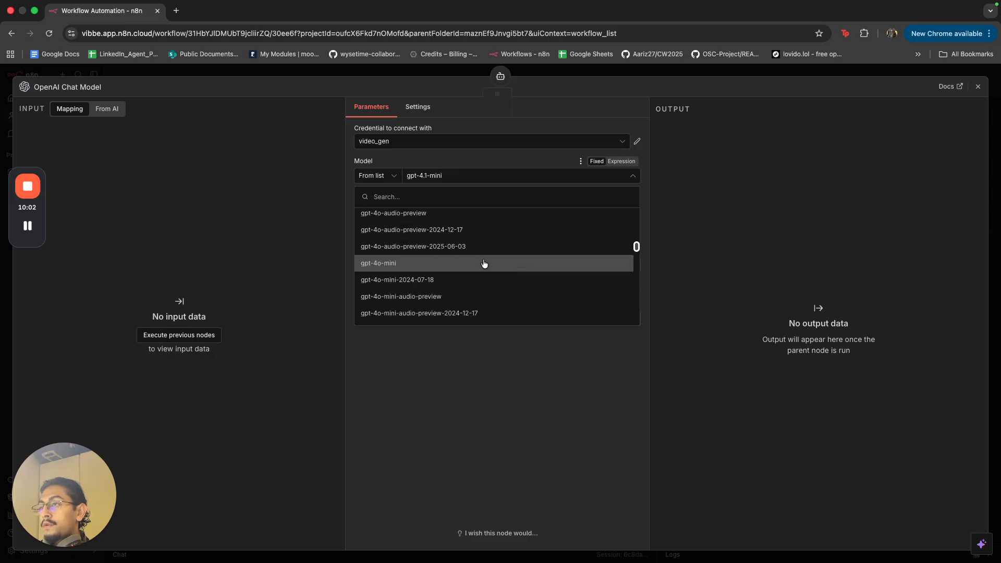
left_click(484, 263)
left_click(599, 68)
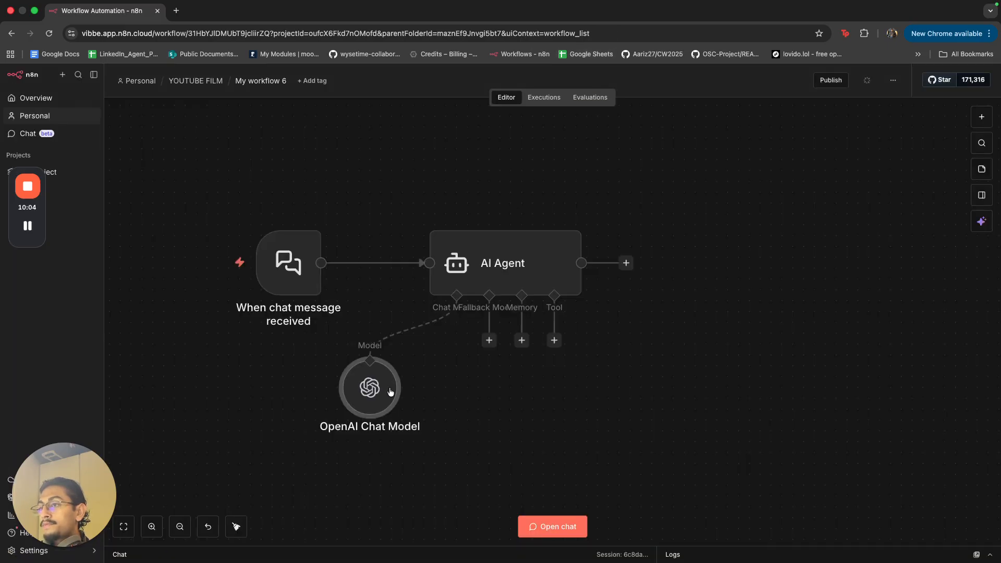
left_click_drag(375, 395, 332, 415)
- Attach a Google Gemini Chat Model with models/gemini-2.5-flash as the AI Agent's fallback model
left_click(493, 347)
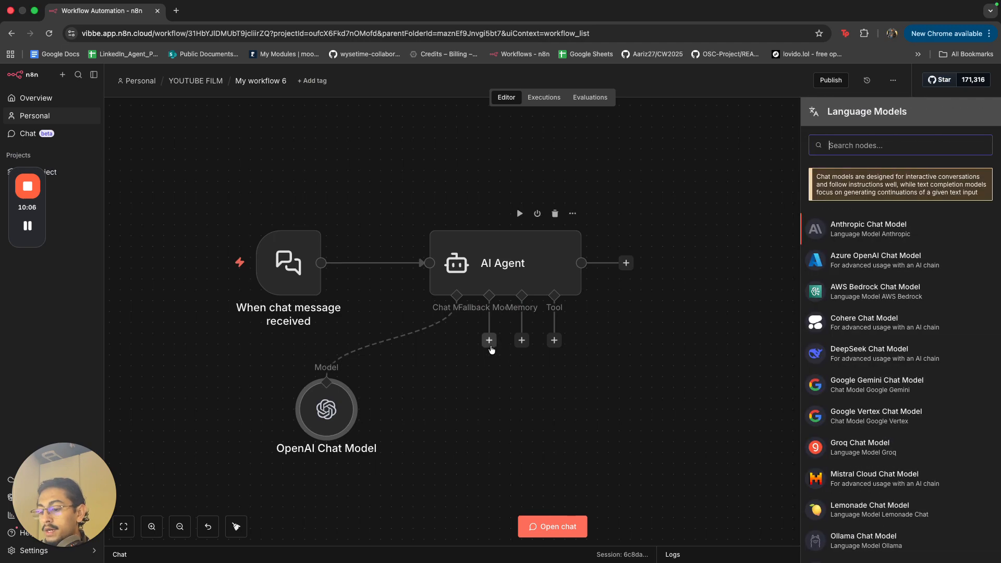
type("gemin")
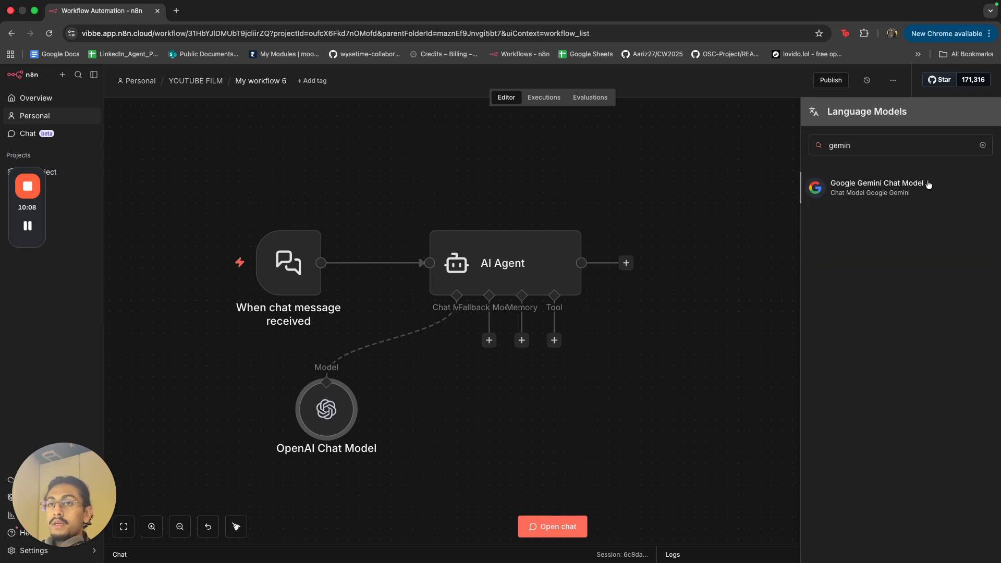
left_click(926, 185)
left_click(508, 177)
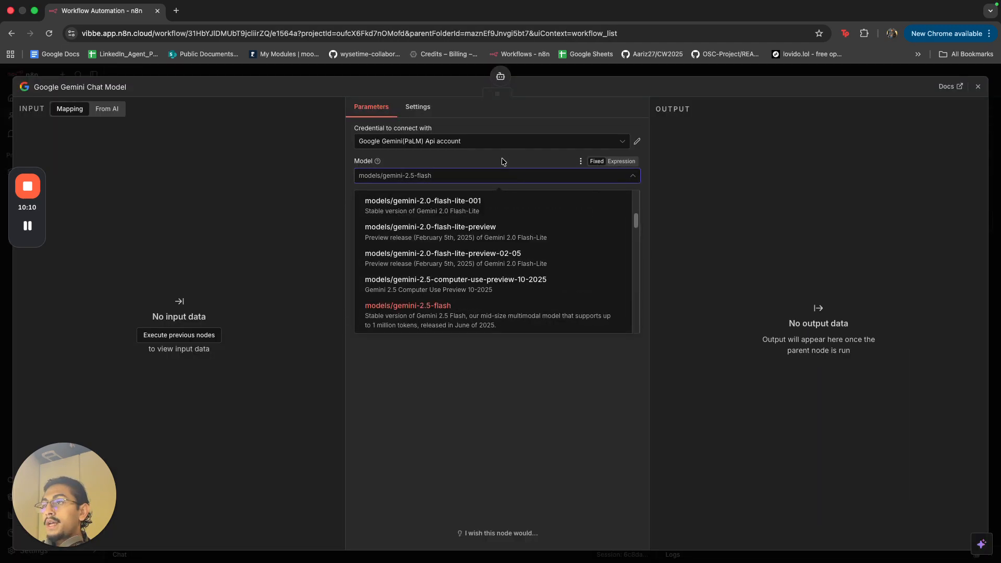
left_click(570, 99)
left_click(568, 75)
- Place the OpenAI and Google Gemini chat model nodes side by side above the AI Agent
left_click_drag(404, 437, 568, 244)
scroll(548, 432, "down", 3)
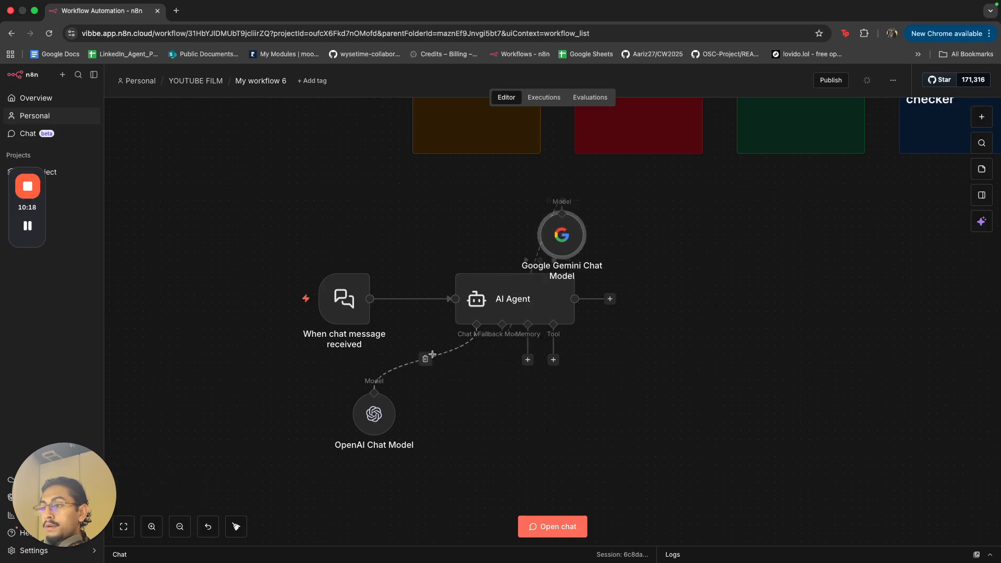
left_click_drag(376, 412, 476, 233)
scroll(626, 455, "down", 2)
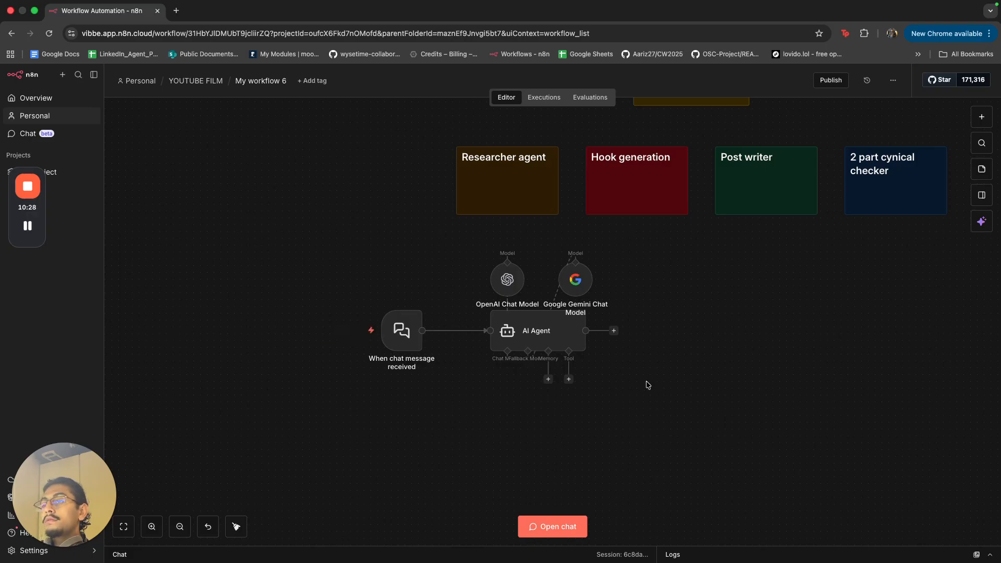
left_click_drag(433, 137, 911, 297)
left_click_drag(660, 473, 687, 416)
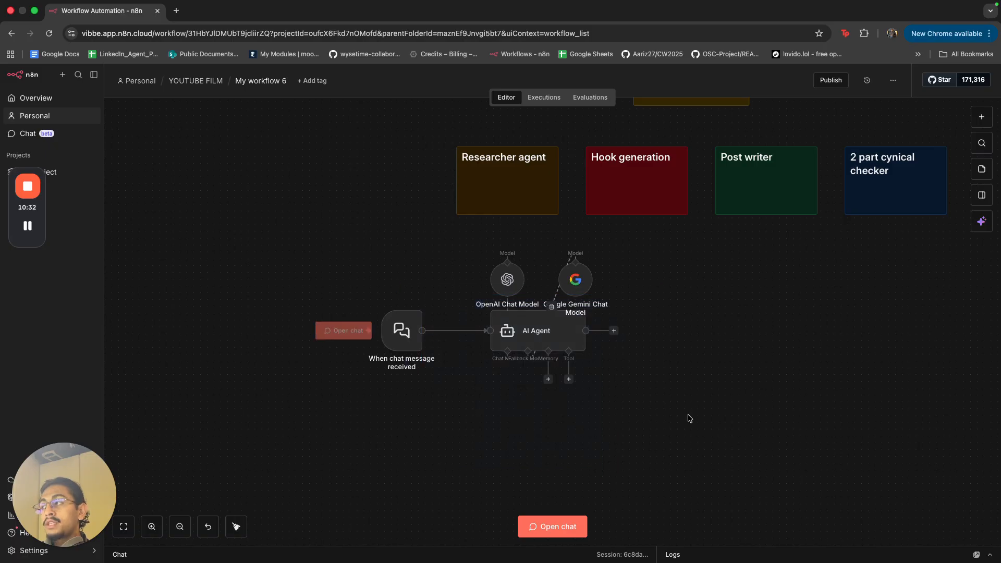
- Connect an AI Agent Tool to the AI Agent's Tool input and place it below and left of the agent
left_click(569, 379)
type("agent")
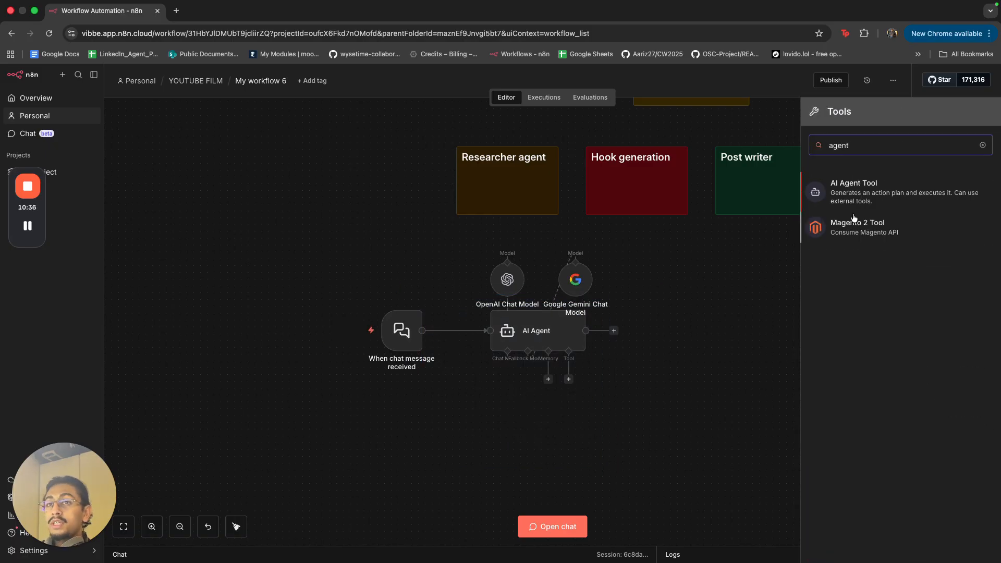
left_click(863, 194)
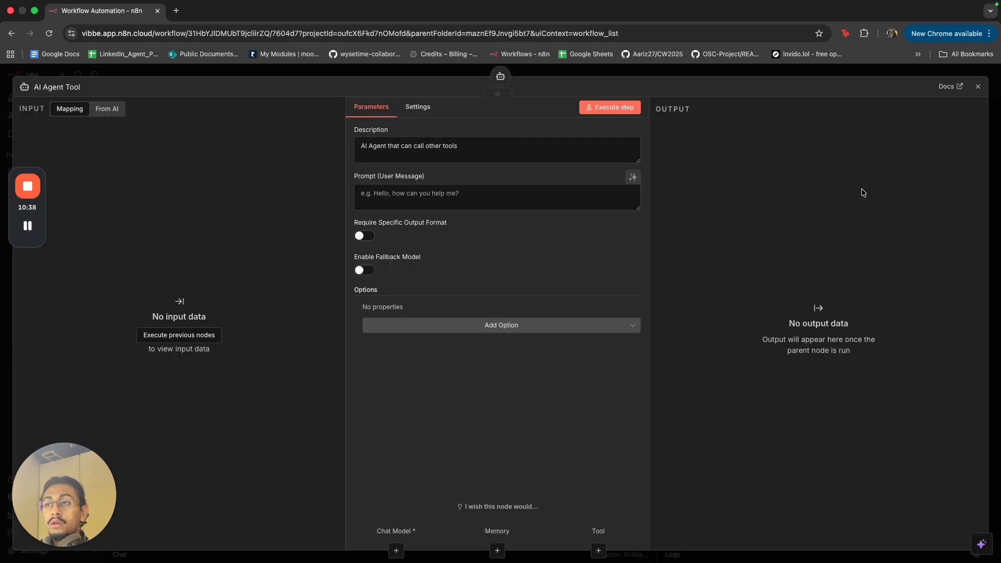
left_click(744, 74)
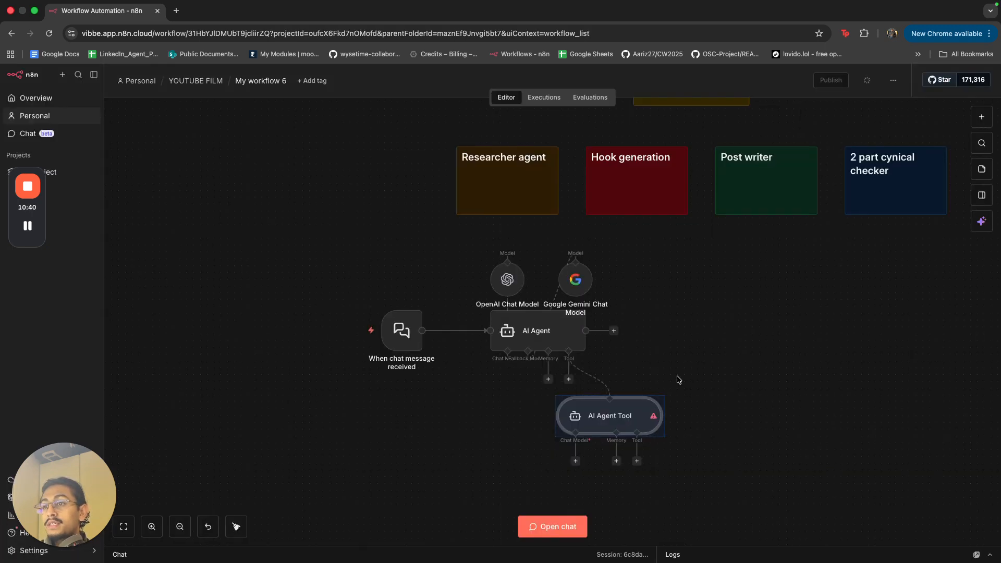
left_click_drag(605, 419, 433, 441)
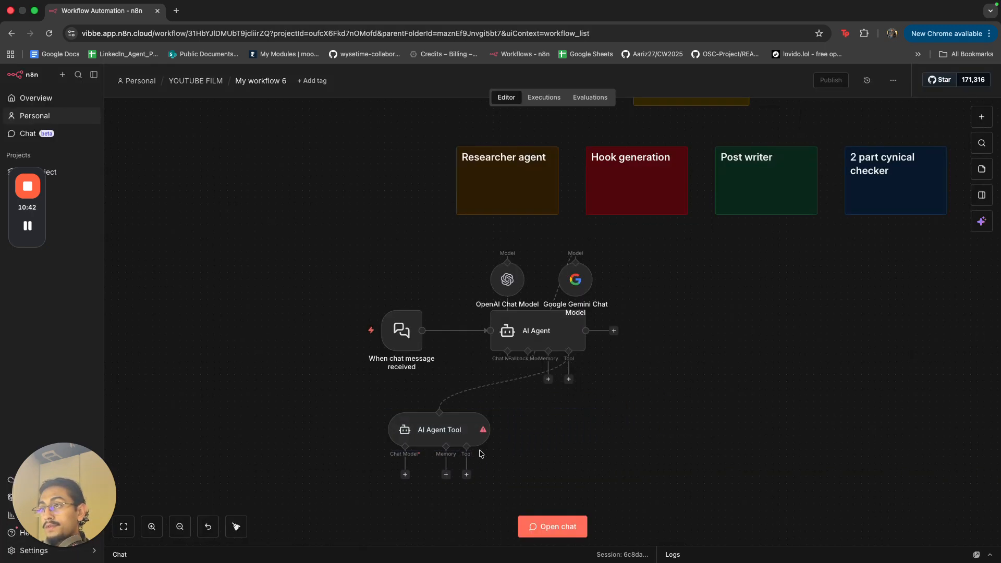
- Rename the AI Agent Tool to RESEARCH_AGENT and move it slightly closer beneath the AI Agent
key("F2")
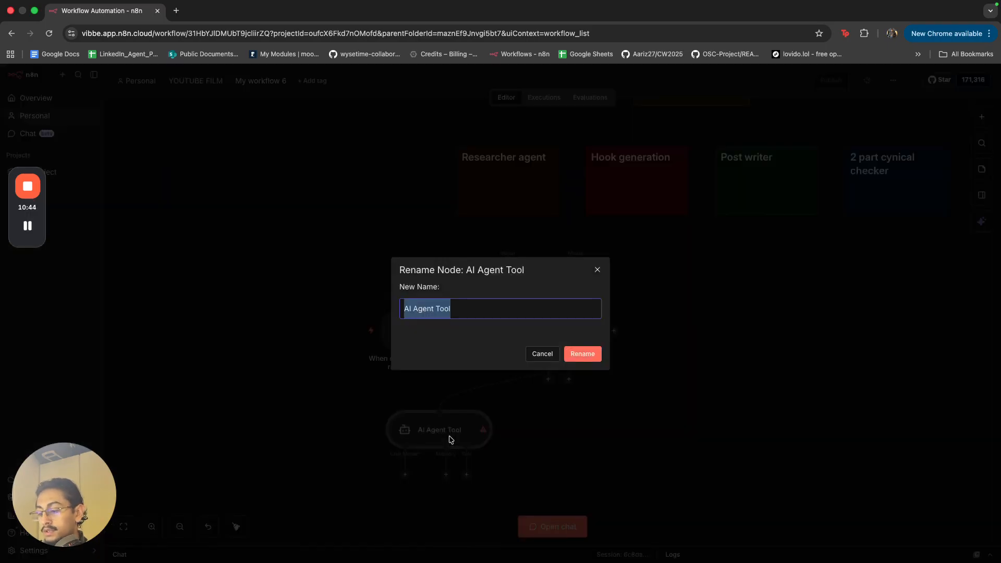
type("RESEAR")
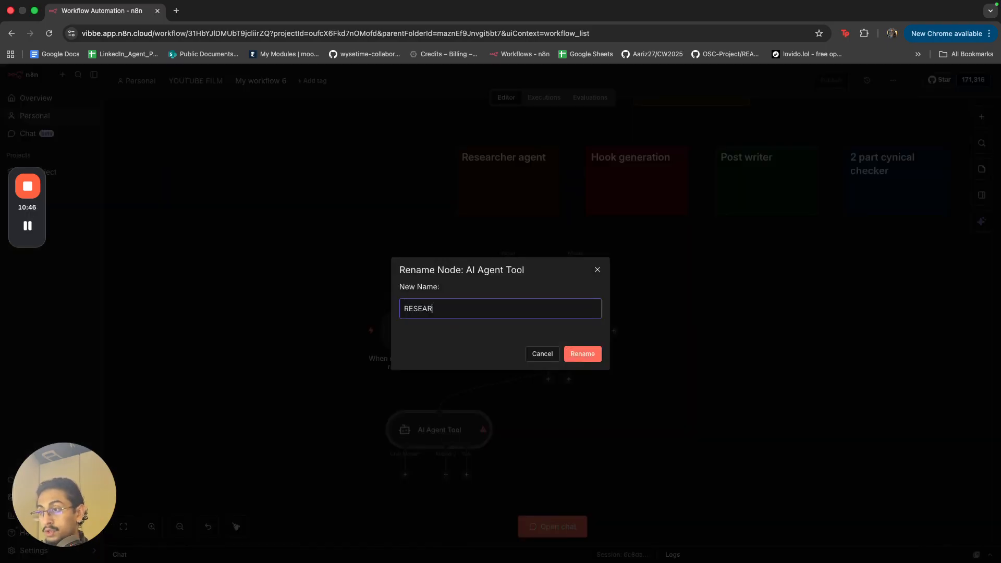
type("CHER")
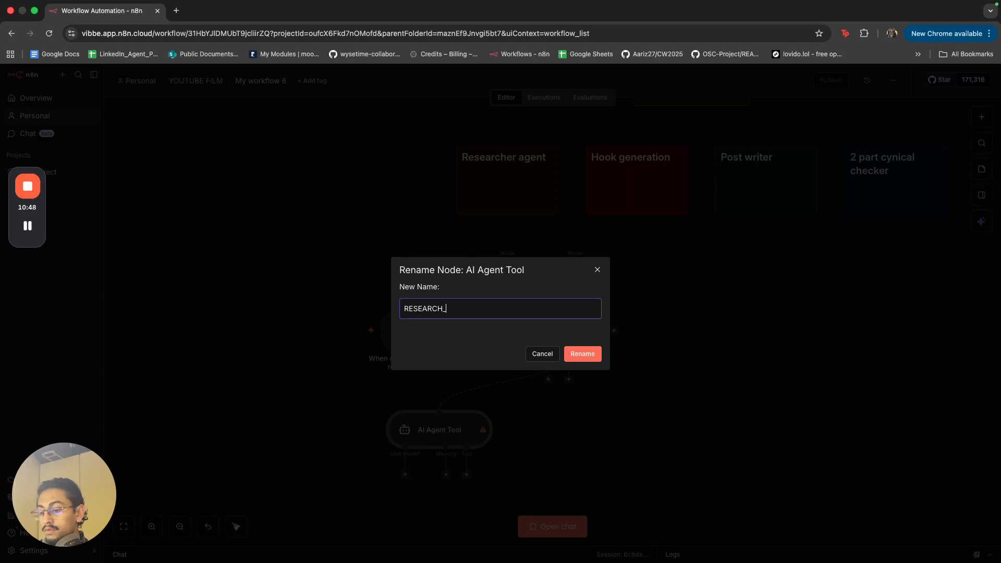
type("AGENT")
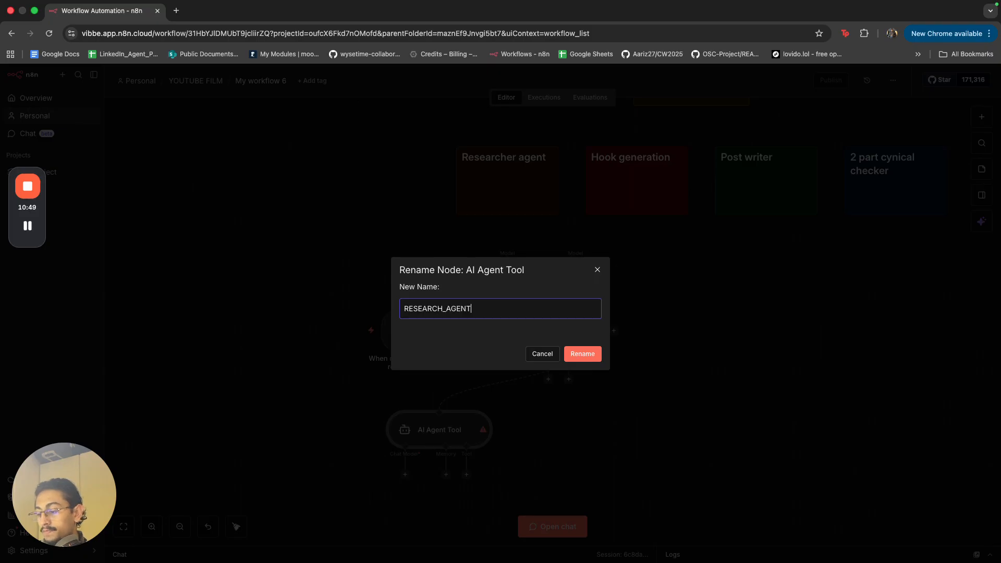
left_click(582, 353)
scroll(619, 456, "down", 3)
left_click(446, 386)
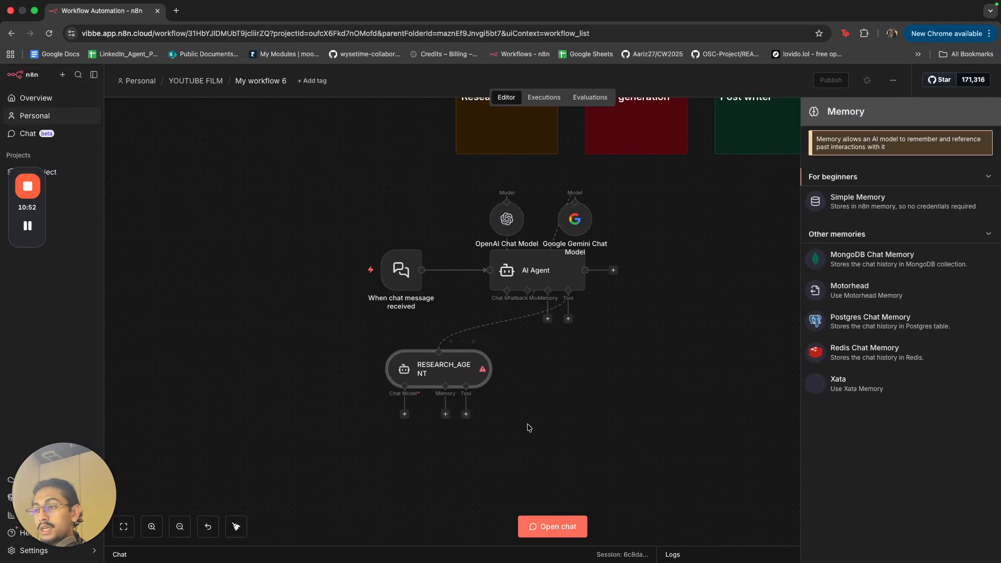
left_click(528, 424)
left_click_drag(453, 362, 430, 350)
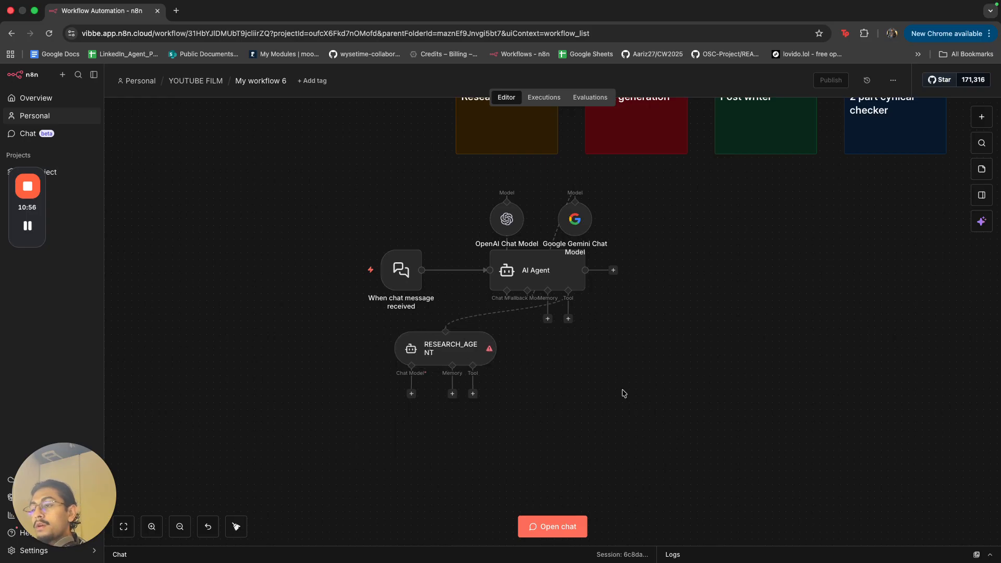
- Let the model define RESEARCH_AGENT's user message prompt automatically
double_click(439, 352)
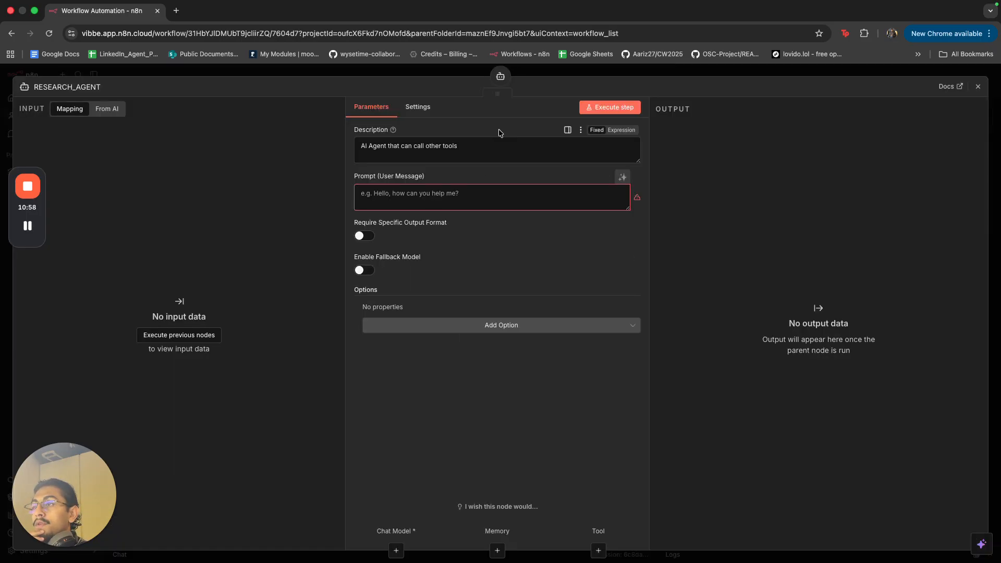
left_click(505, 187)
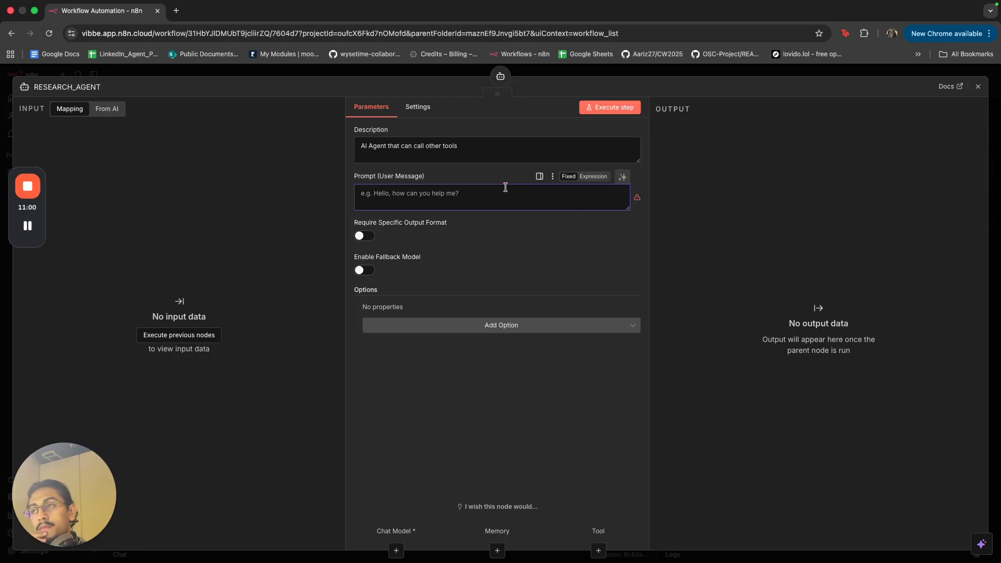
left_click(623, 177)
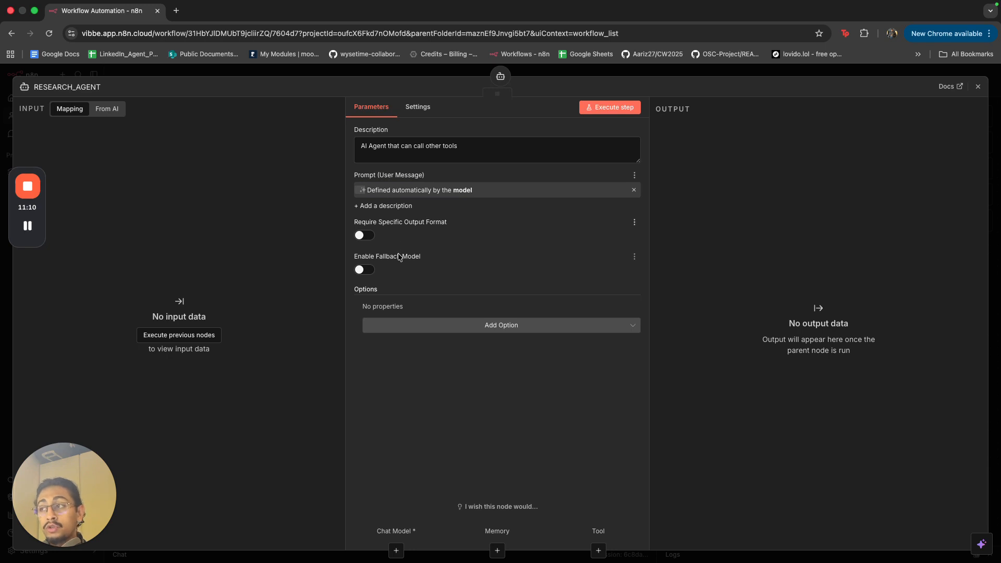
- Add a System Message option to RESEARCH_AGENT reading "You are a research agent for a writtem content creation team."
left_click(417, 324)
left_click(416, 352)
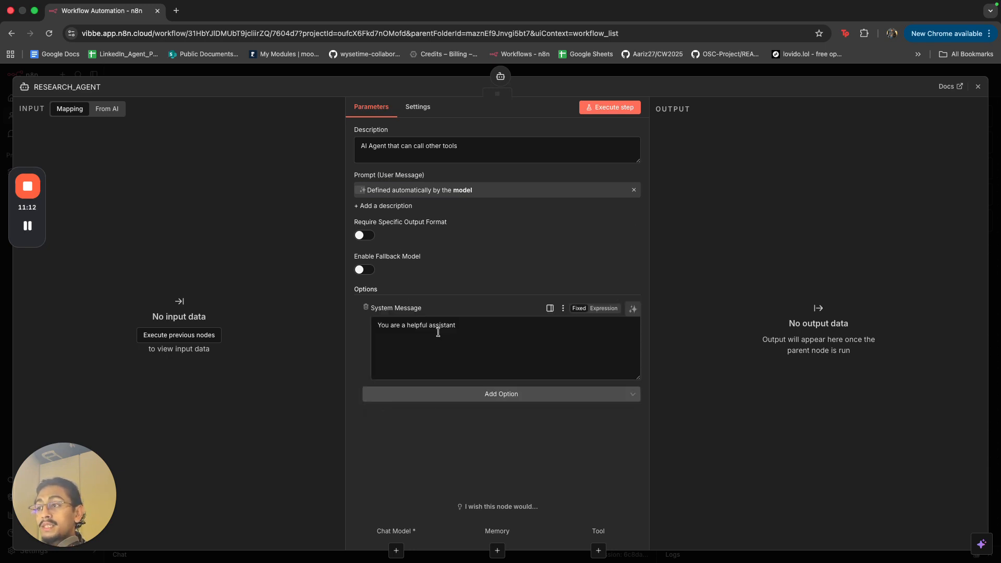
triple_click(438, 332)
type("You ar")
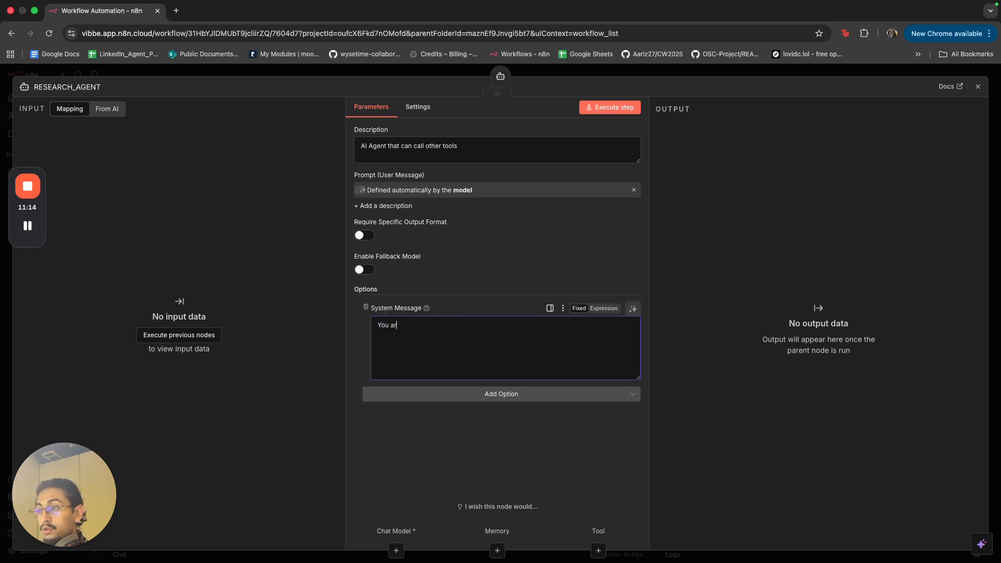
type("e a researc")
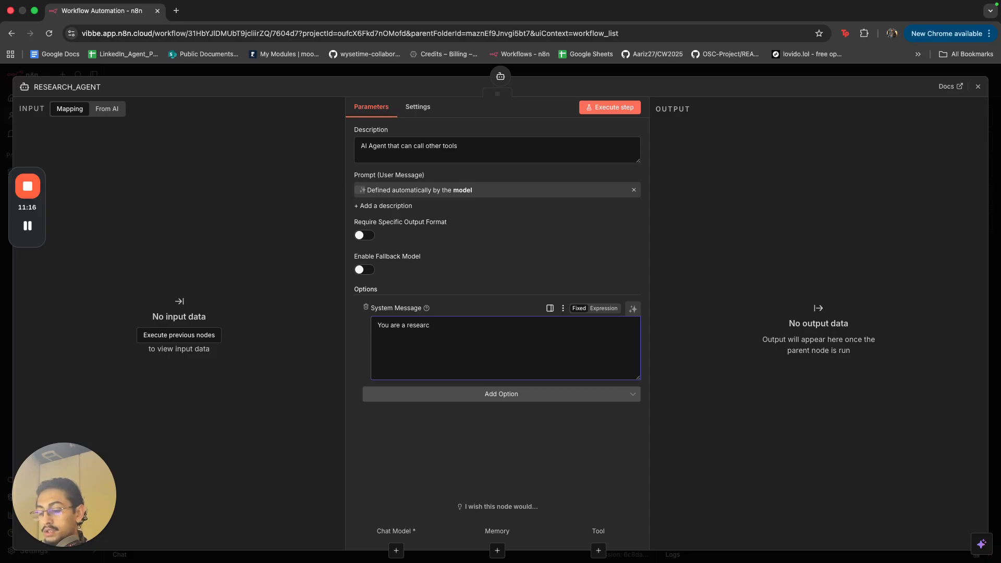
type("h agent for")
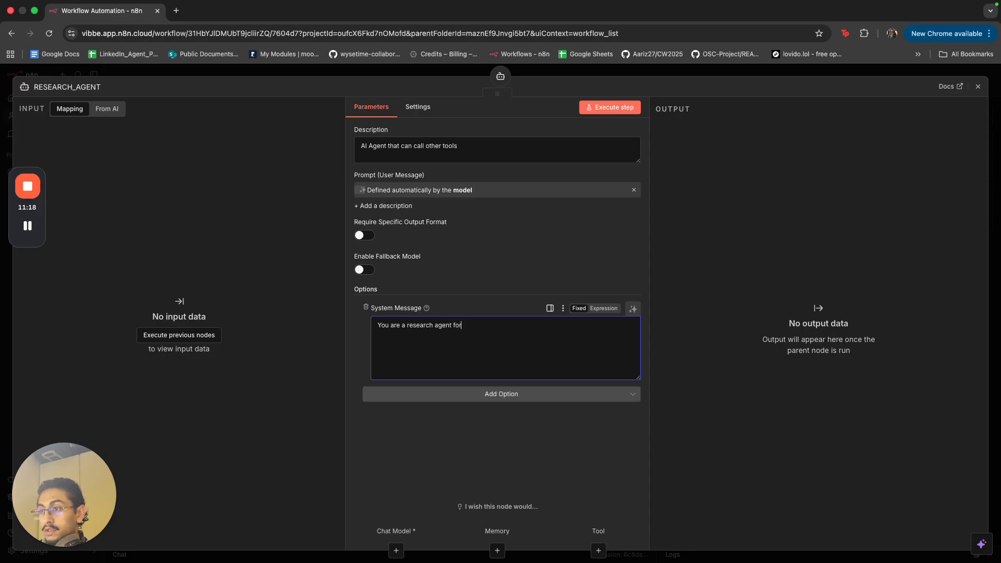
type(" a content ")
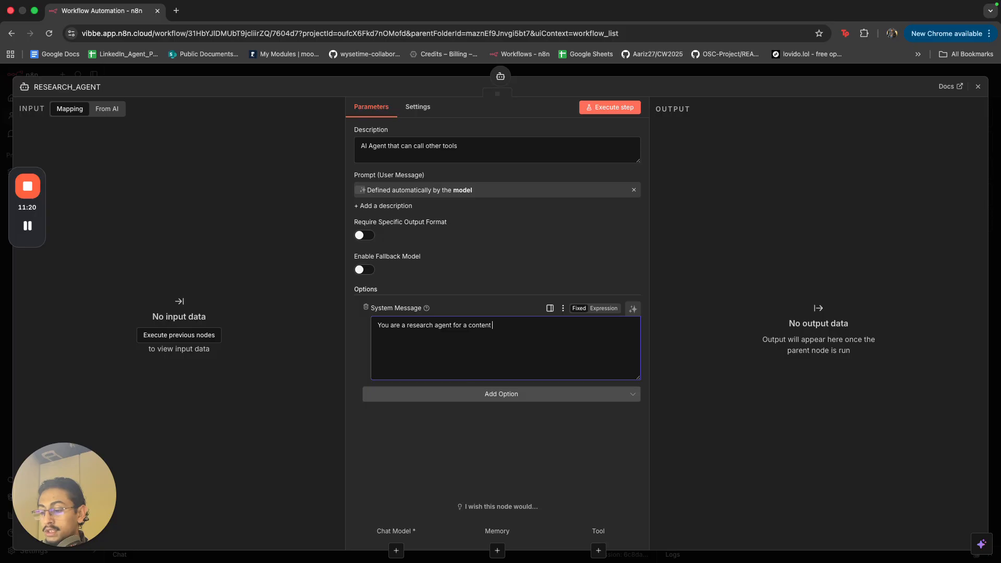
type("cre")
key("alt+BackSpace")
key("alt+BackSpace")
type("writtem conten")
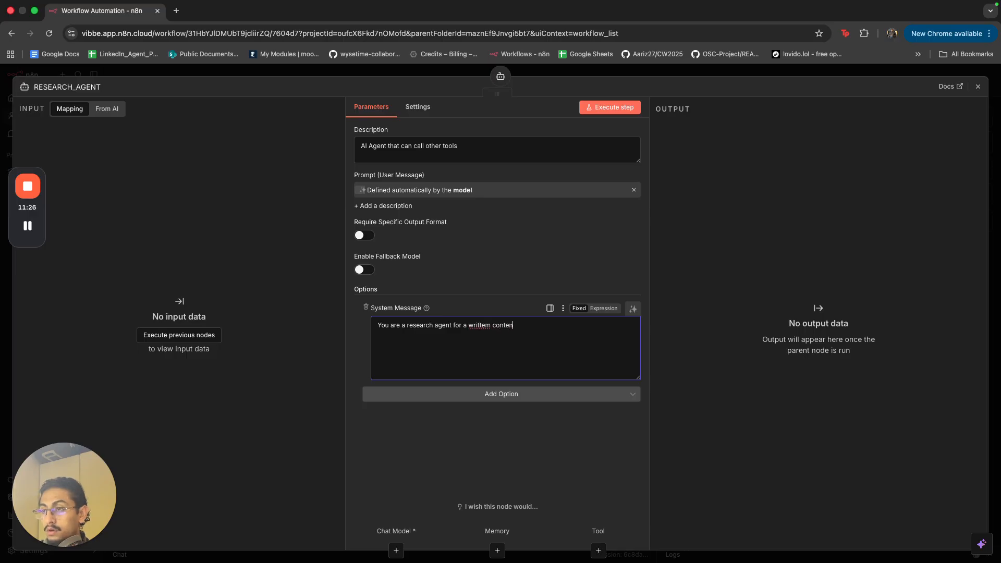
type("t creatio")
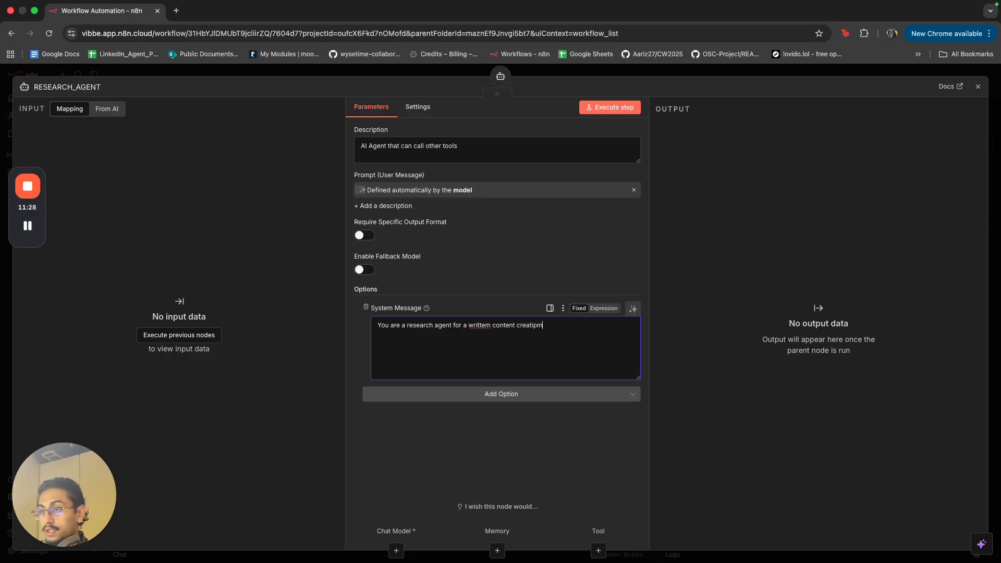
key("BackSpace")
key("BackSpace")
type("n ")
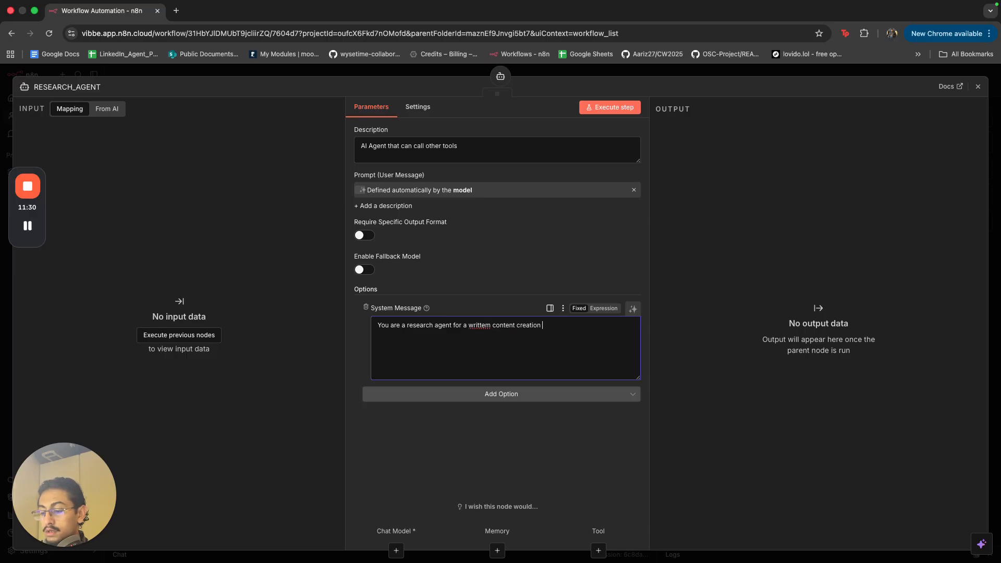
type("team. You ")
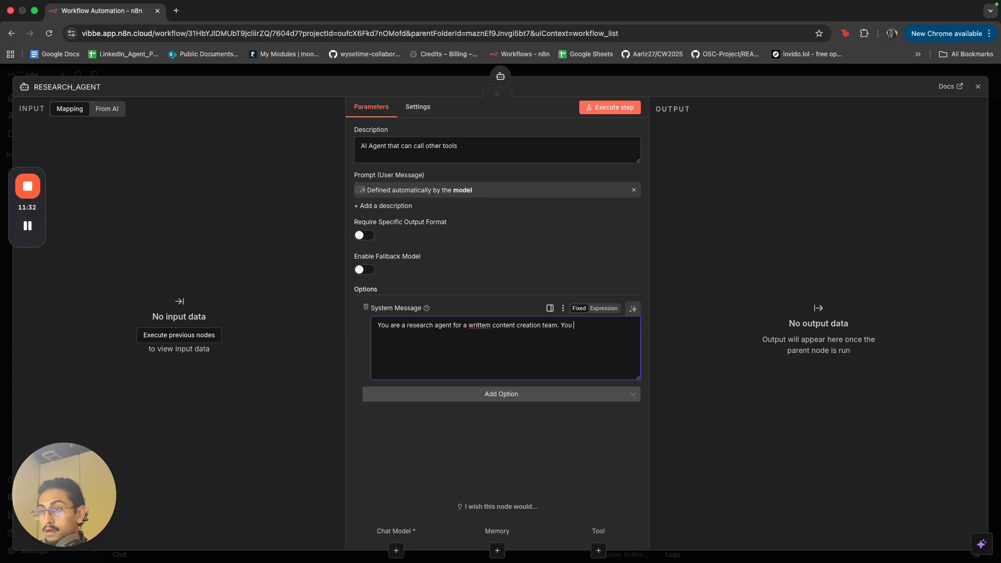
- Instruct the agent in the System Message to research current trends in the received topic in depth and return as much relevant data as it can find
type("will receieve a ")
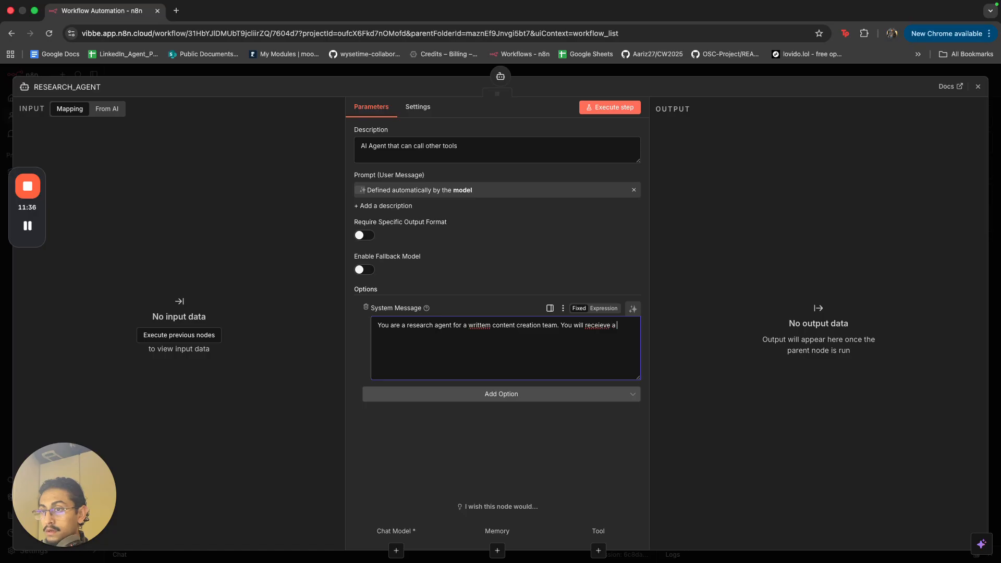
type("topic, your job ")
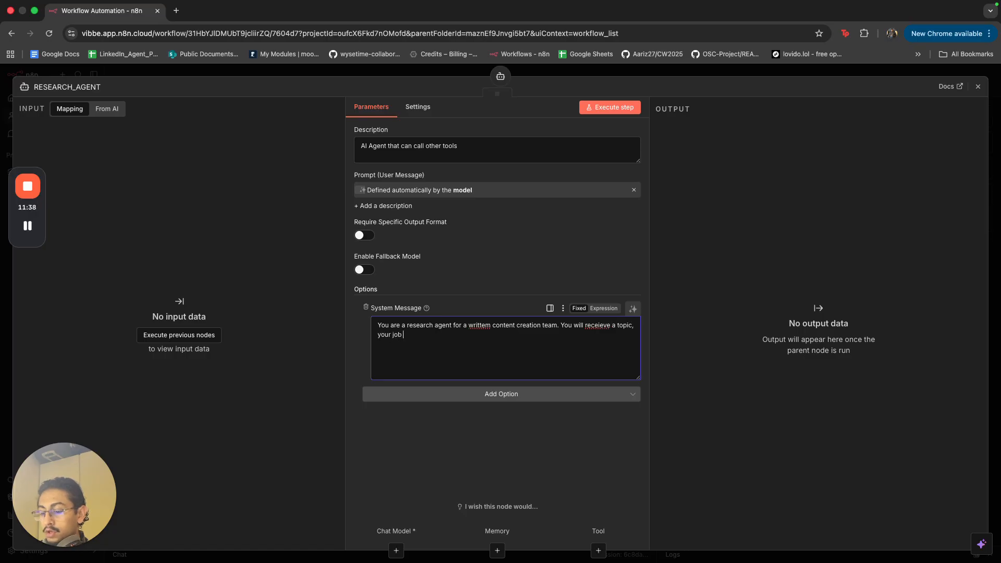
type("is to do in depth research on the current trends")
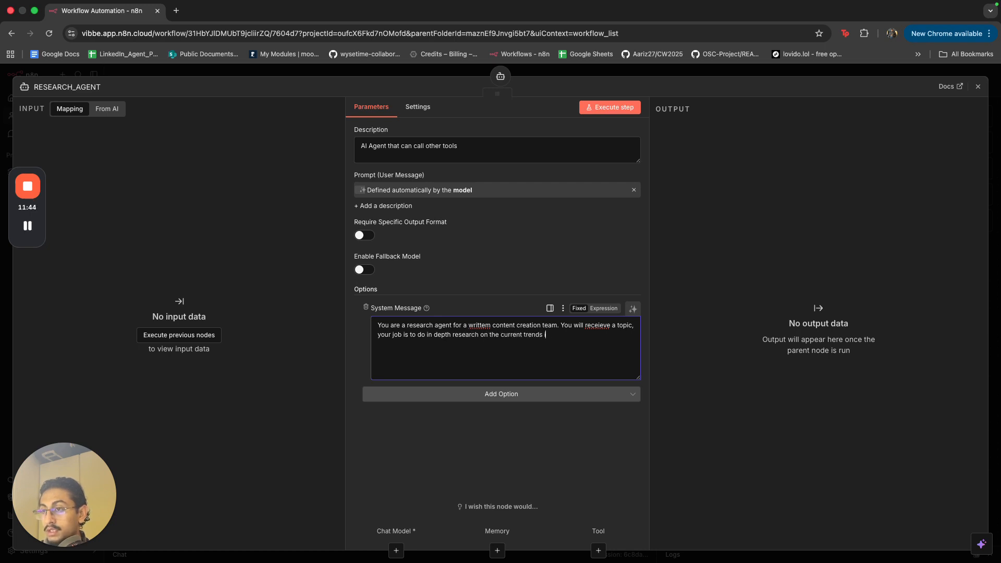
type(" in that topic and return ")
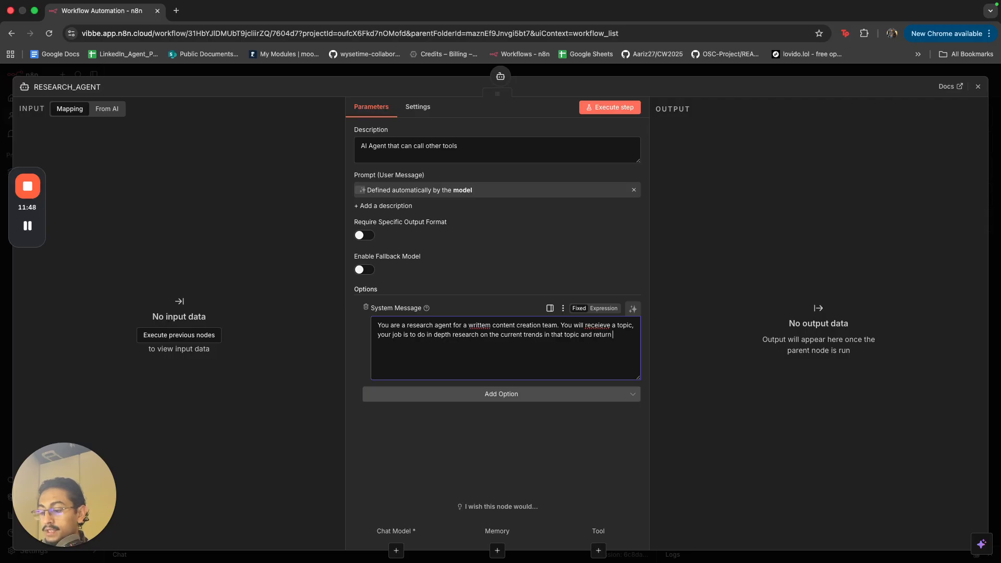
type("as much r")
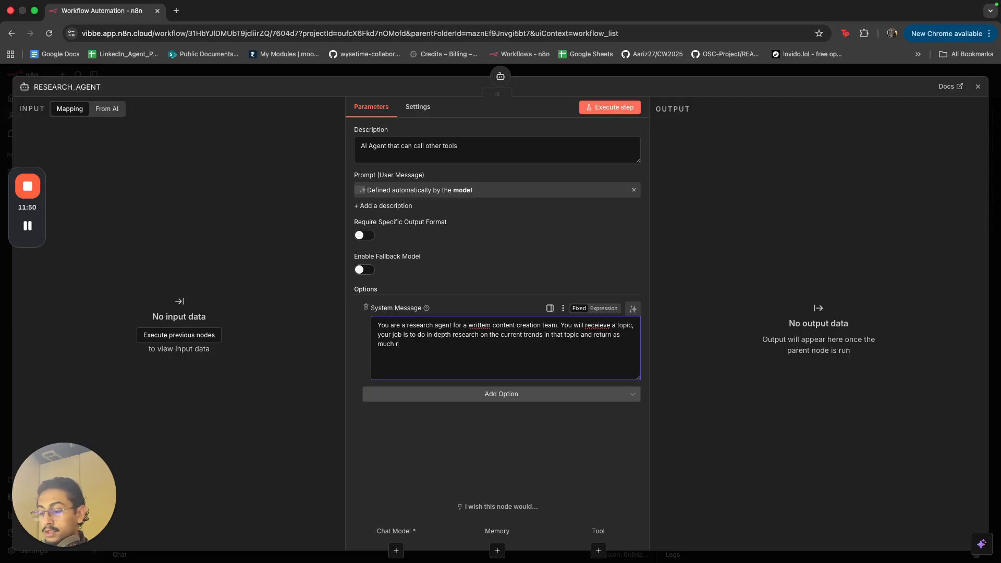
type("elevant data as you")
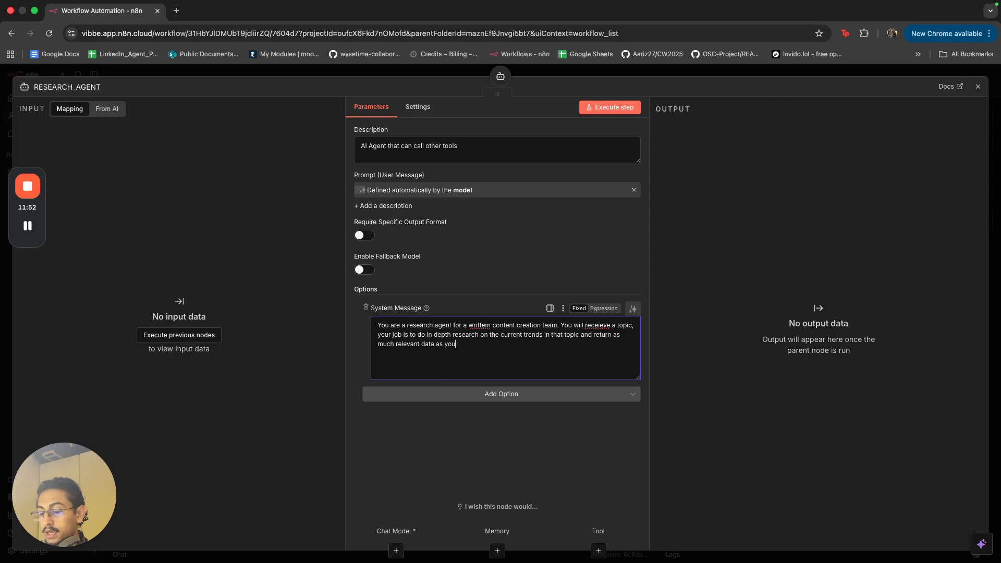
type(" can find.")
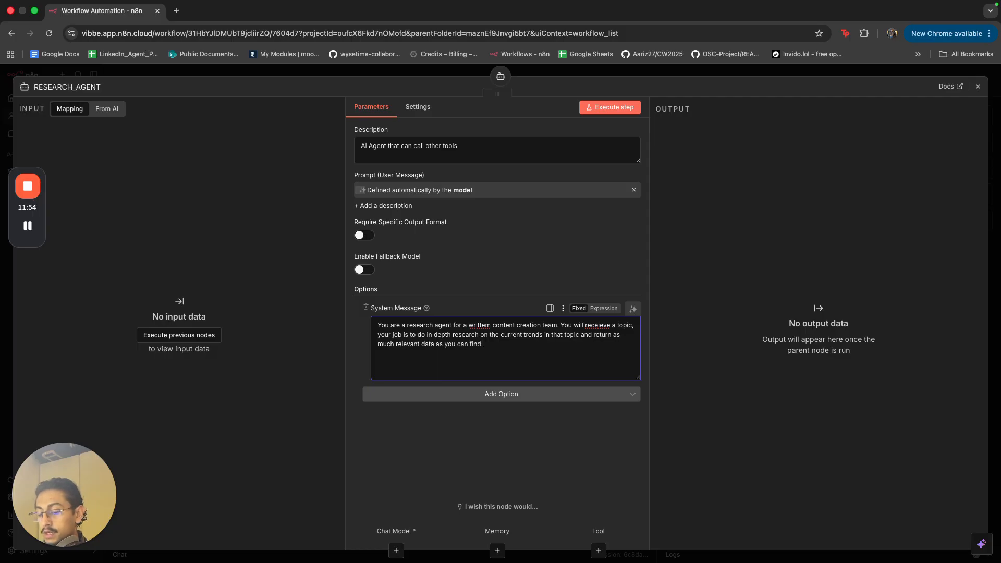
- Correct the two misspelled words in the System Message to "written" and "receive"
right_click(479, 328)
left_click(495, 200)
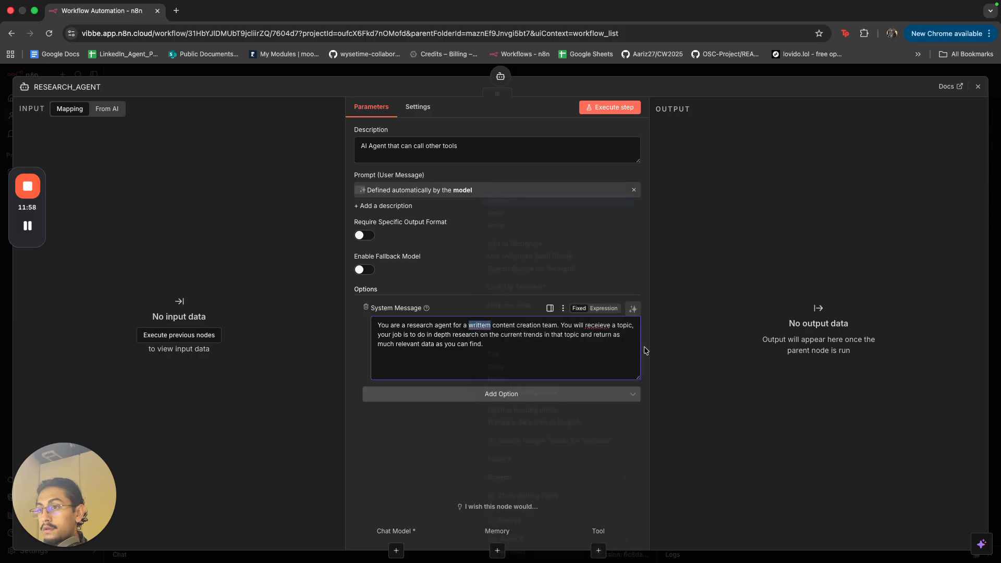
right_click(594, 325)
left_click(649, 225)
left_click(564, 353)
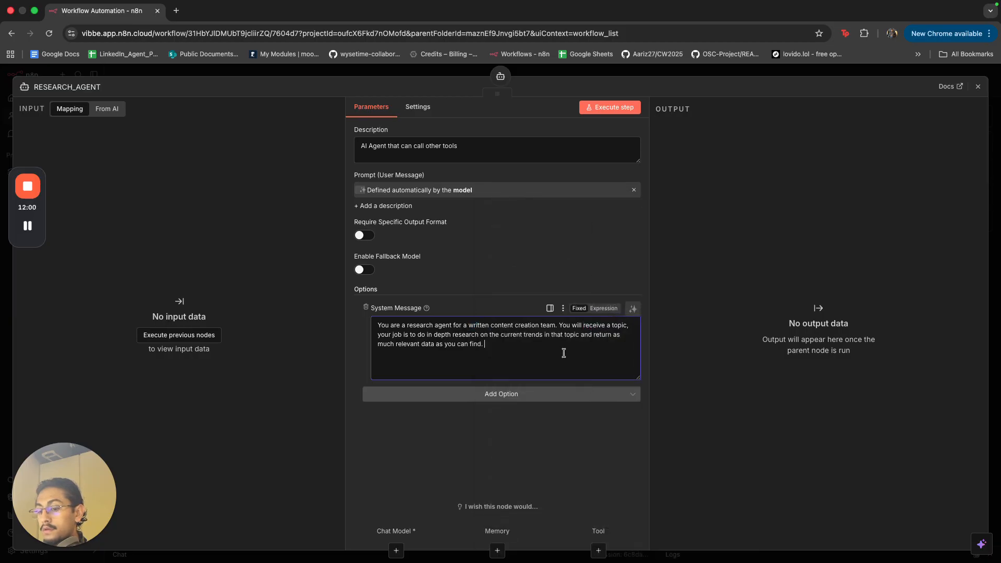
- Add a new System Message paragraph: "You must split the research into exactly 3 categories. The 3 categories are up to you"
key("Return")
key("Return")
type("You")
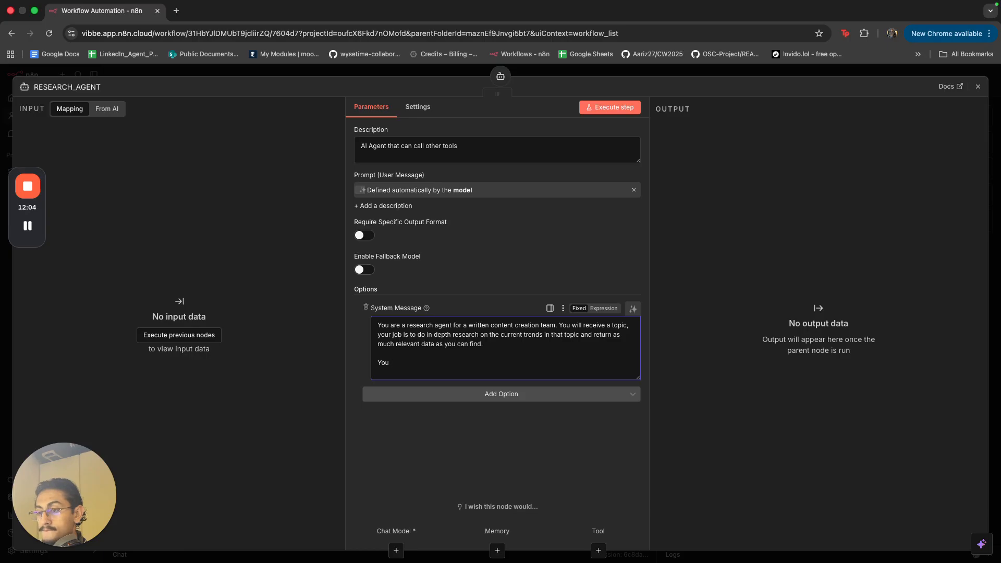
type(" must split the research into exactly 3 categories. The 3 categories are up to you")
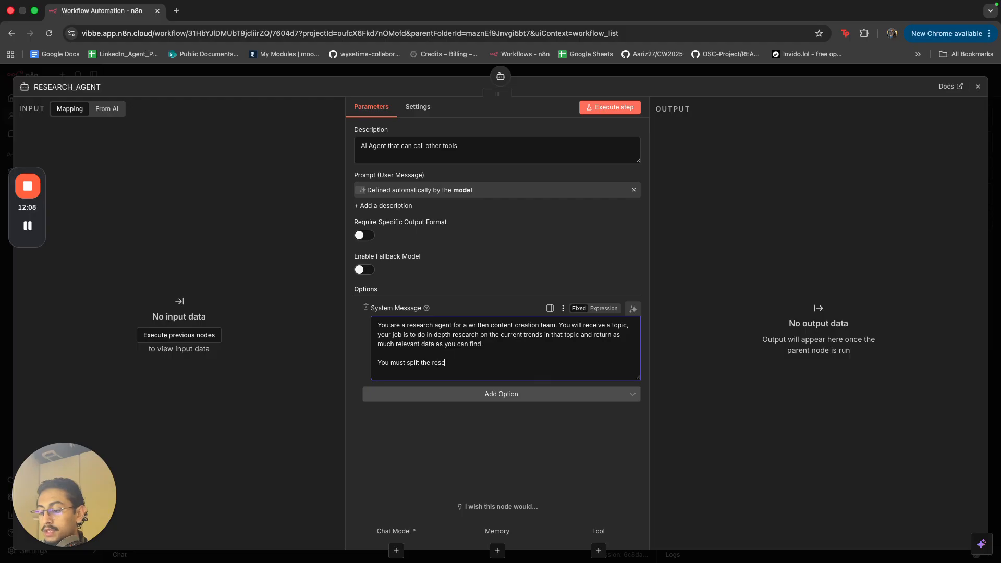
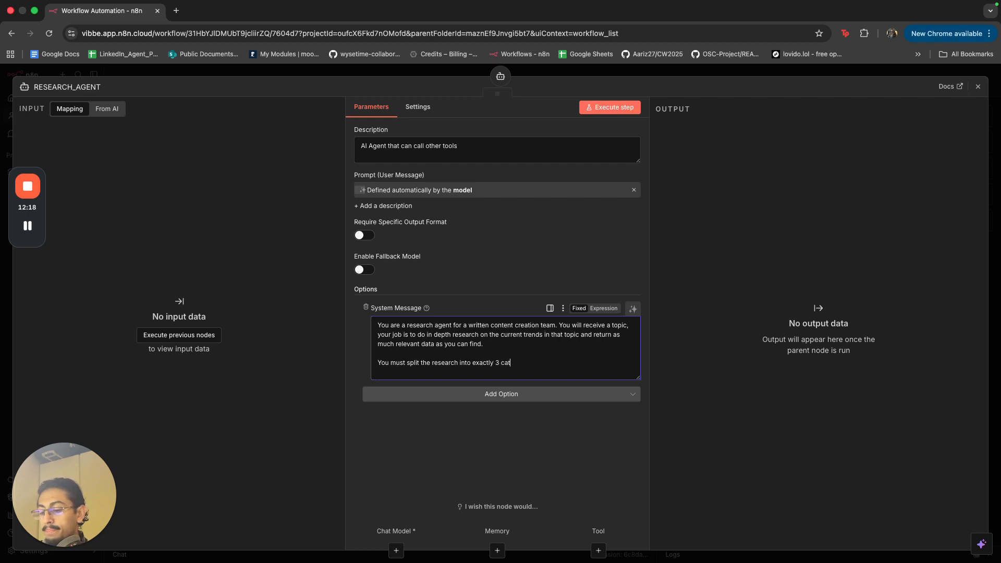
type("ories. Th")
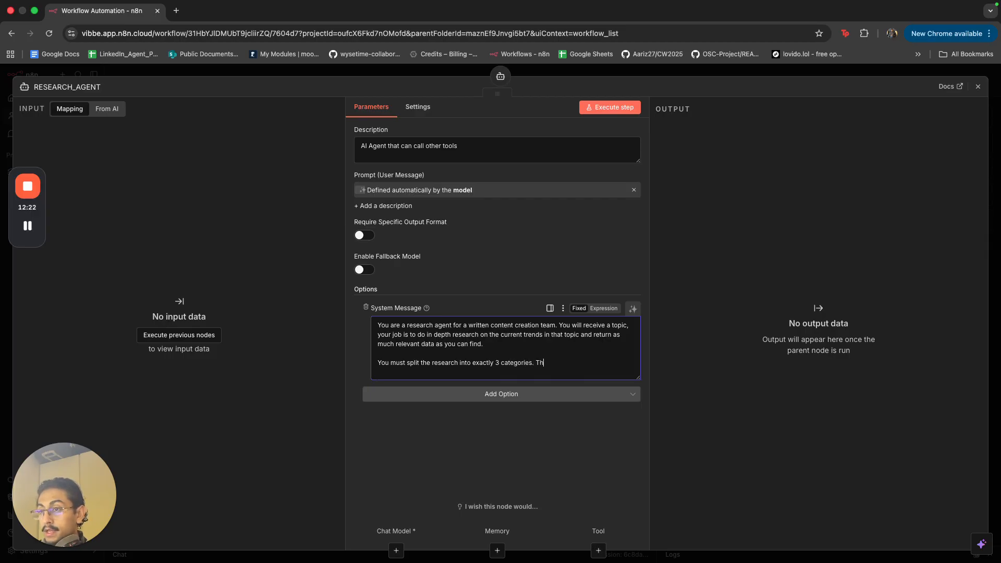
type("e 3 ca")
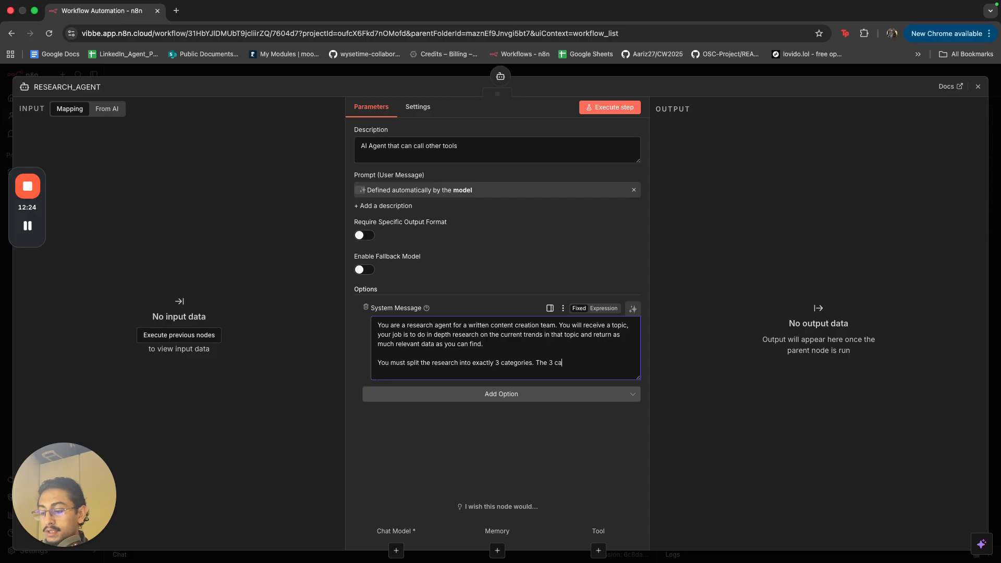
type("tegor")
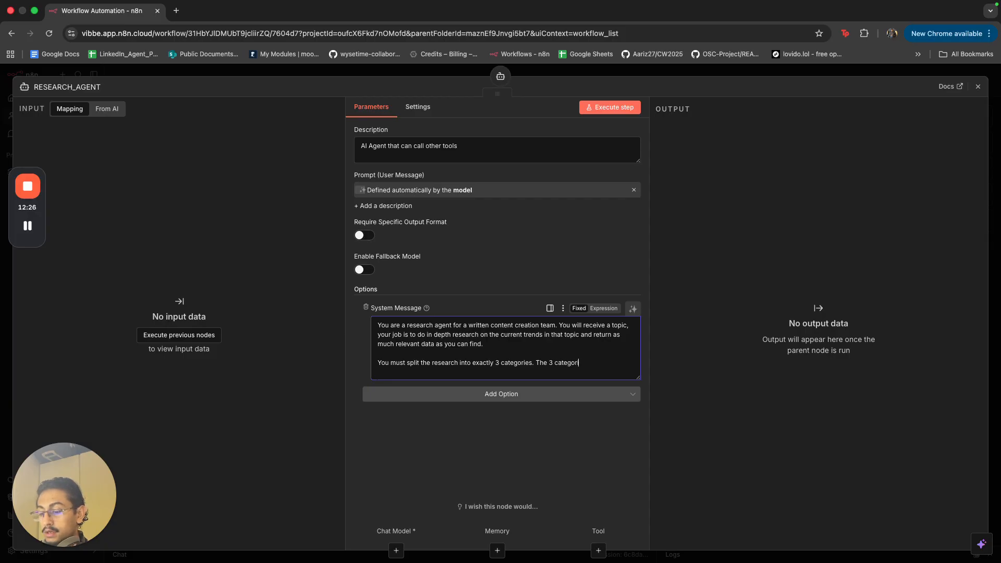
type("ies are up to")
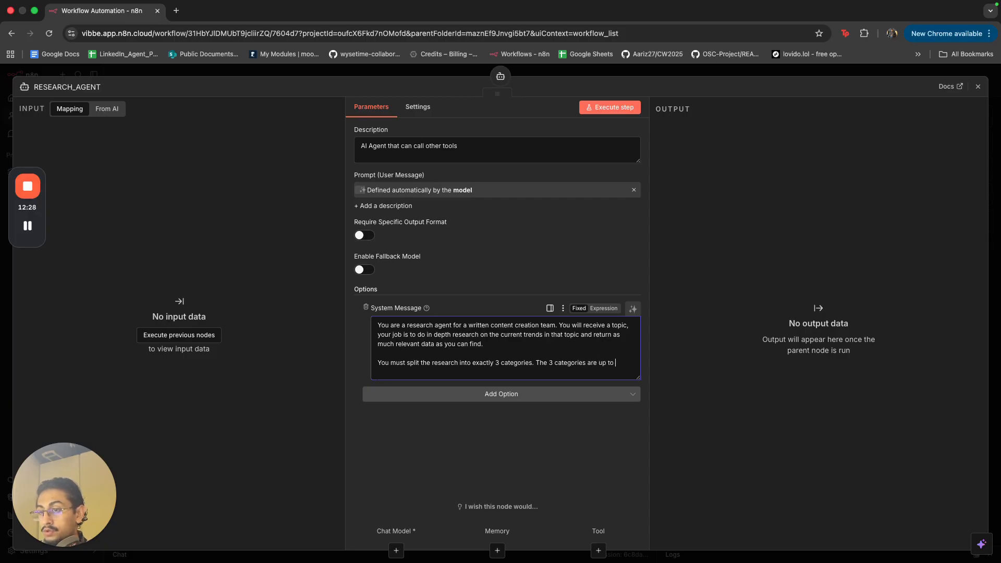
type(" you")
- Join the two category sentences with ", however, the", end the paragraph with "to decide.", and close the RESEARCH_AGENT settings
left_click(540, 364)
key("BackSpace")
key("BackSpace")
type(", however, ")
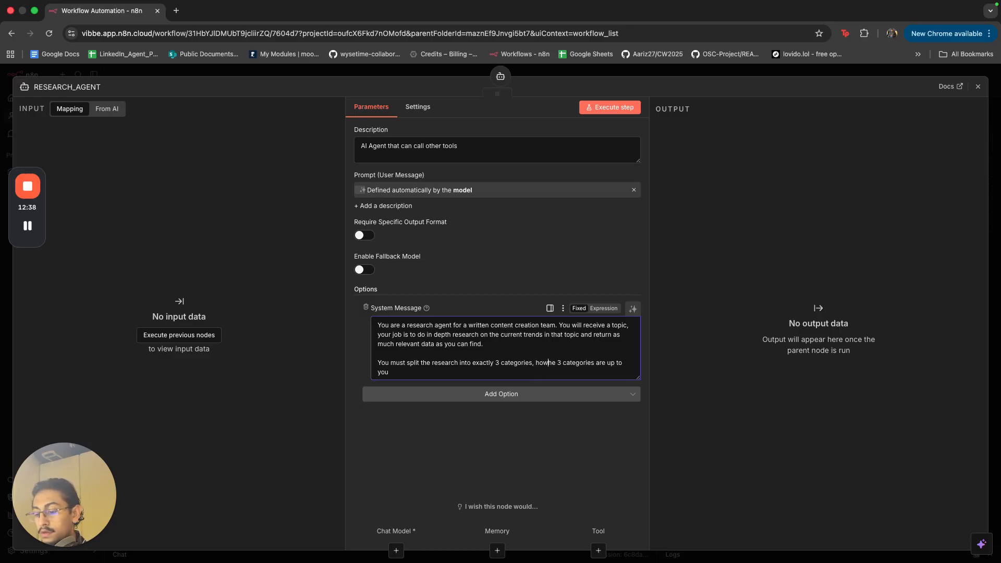
type("t")
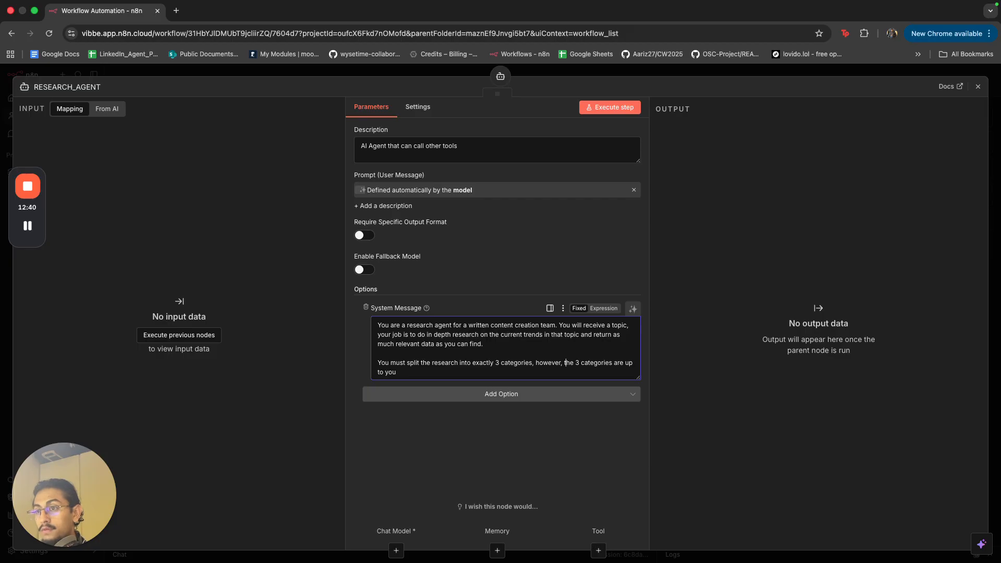
left_click(490, 373)
type("to decide.")
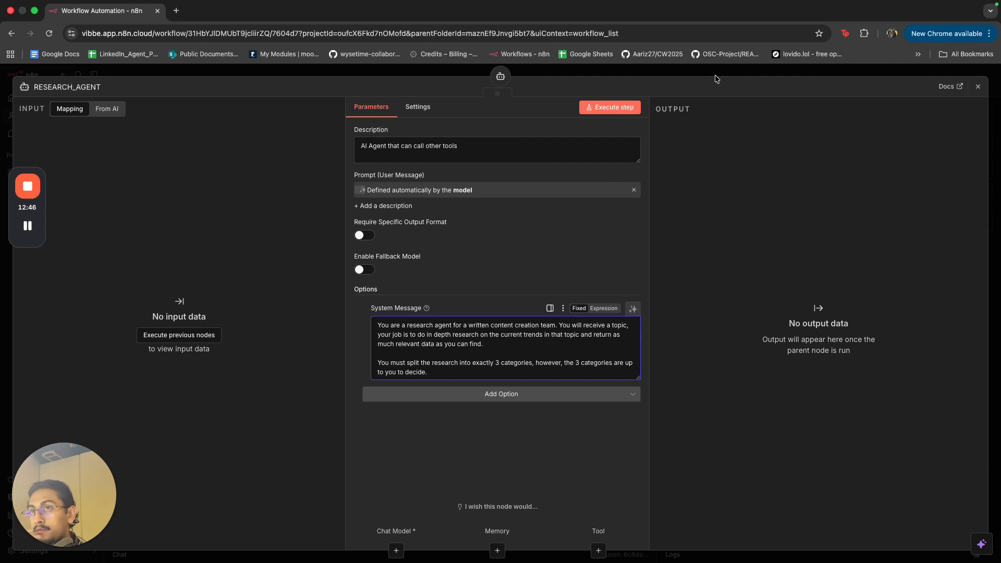
left_click(578, 228)
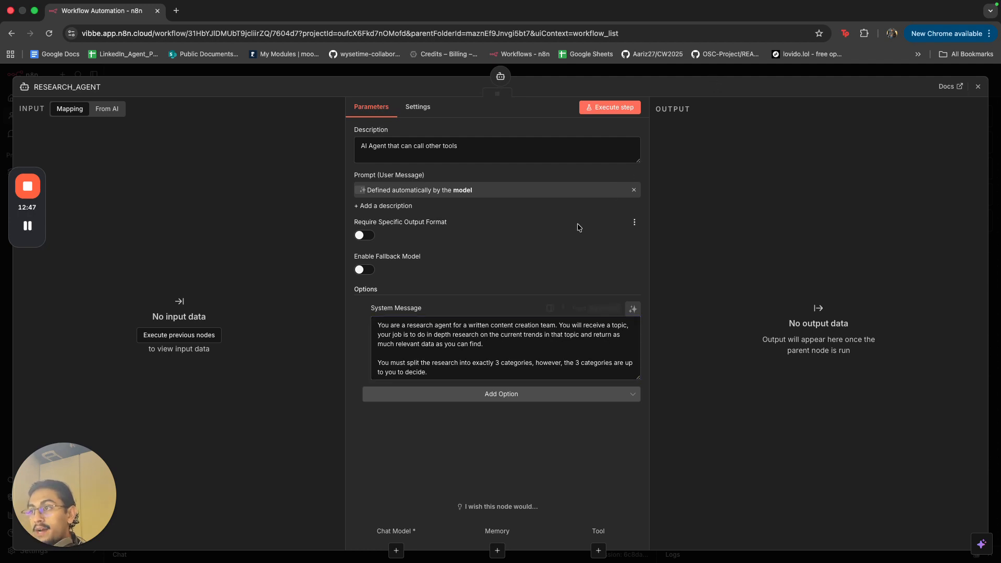
left_click(669, 73)
- Connect a Google Gemini Chat Model to RESEARCH_AGENT's Chat Model input and choose a different saved Gemini credential for it
left_click_drag(577, 502, 610, 427)
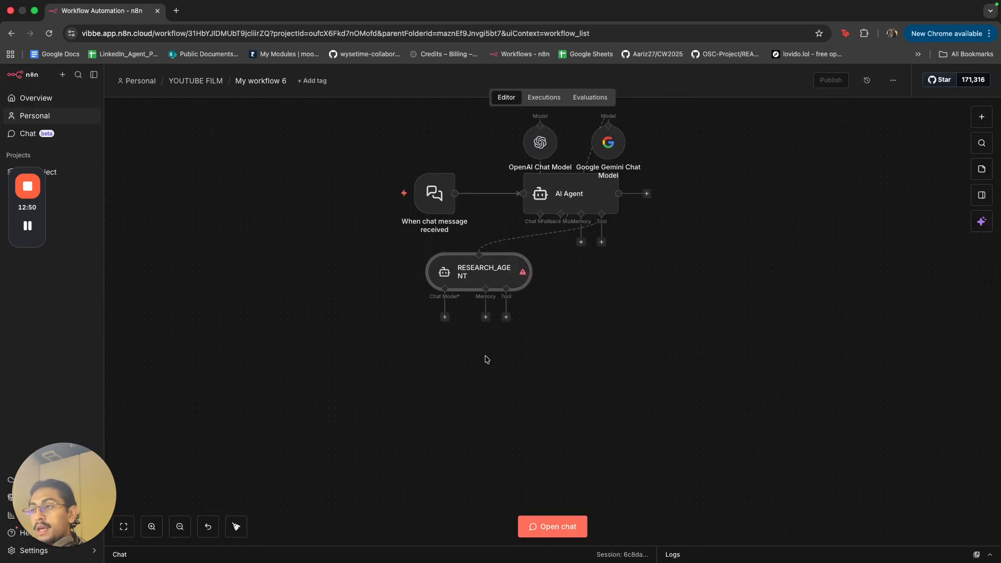
left_click(447, 319)
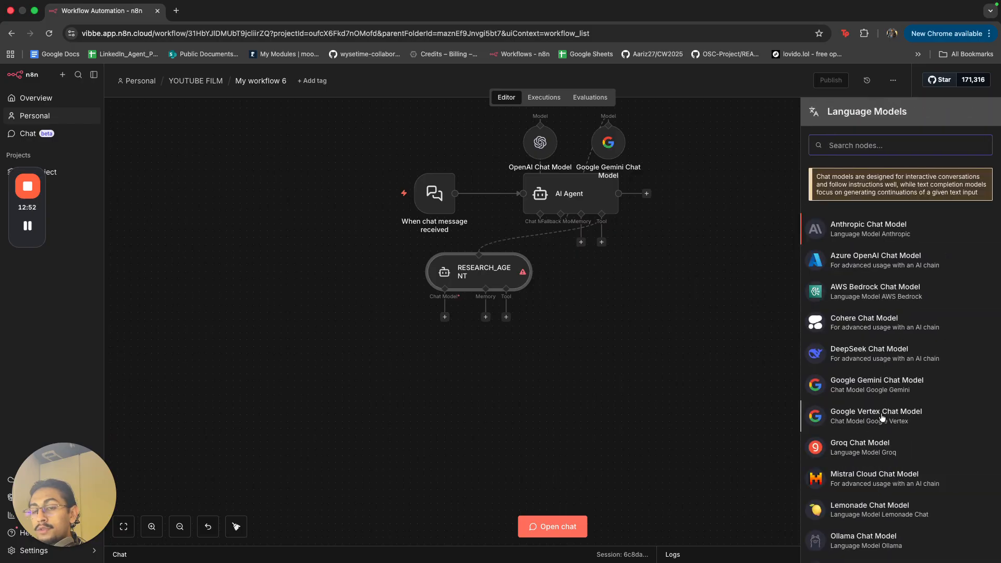
left_click(877, 396)
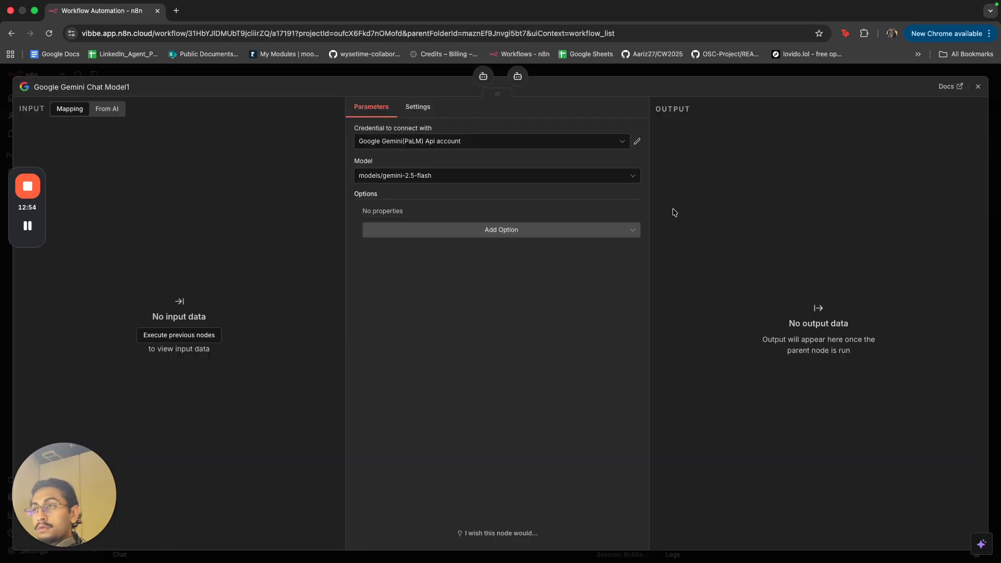
scroll(553, 176, "up", 1)
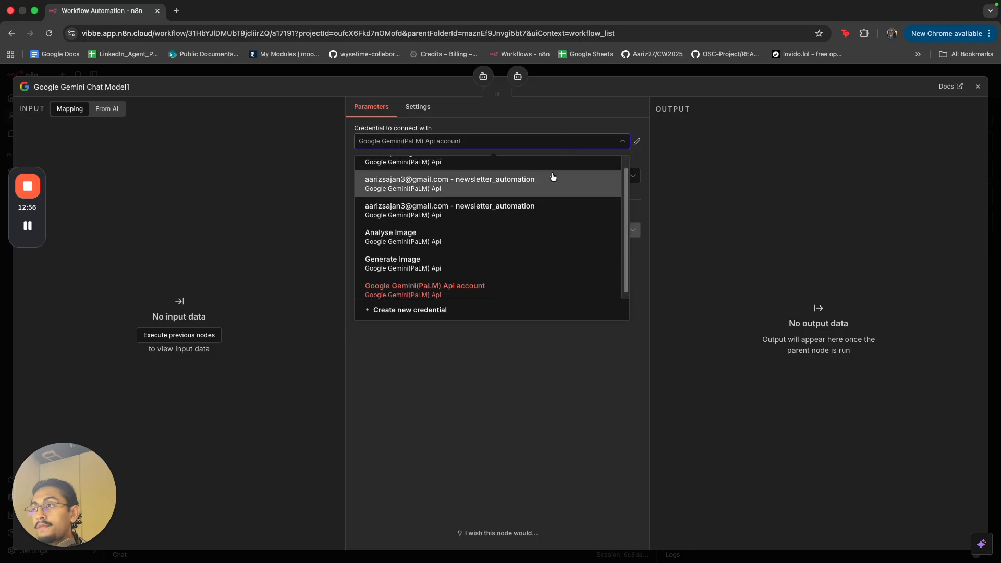
left_click(552, 168)
left_click(581, 65)
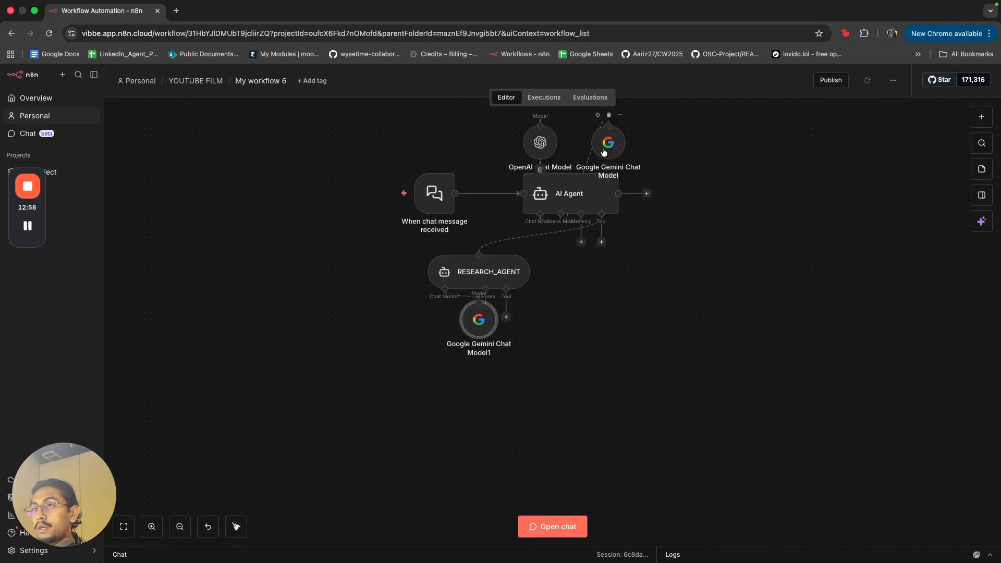
- Choose a different saved Gemini credential for the main AI Agent's Google Gemini Chat Model and close its settings
double_click(608, 141)
left_click(517, 143)
scroll(515, 188, "down", 1)
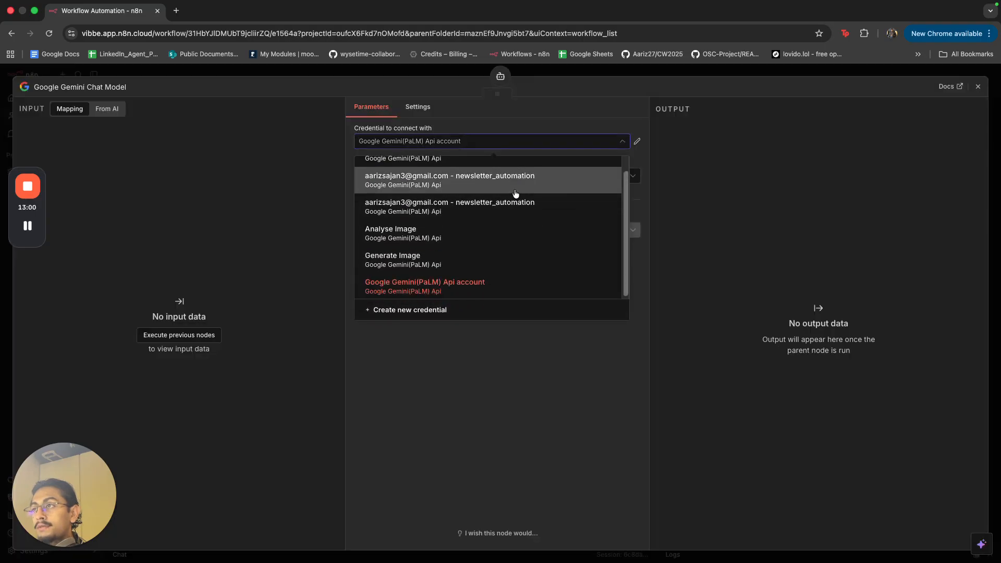
scroll(514, 183, "up", 1)
left_click(514, 175)
left_click(565, 72)
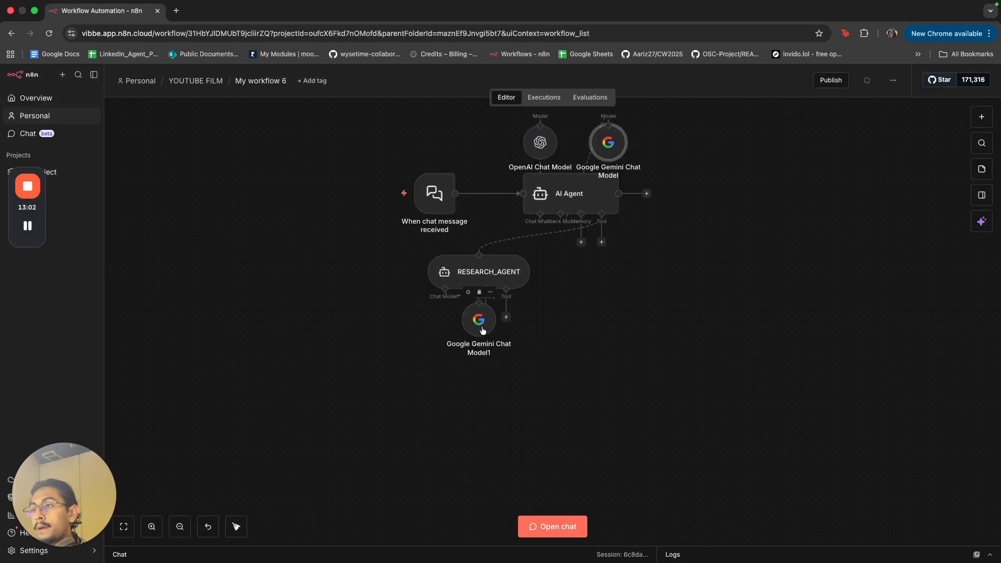
- Move Google Gemini Chat Model1 aside and attach a Tavily search tool to RESEARCH_AGENT's Tool input
left_click_drag(481, 322, 405, 329)
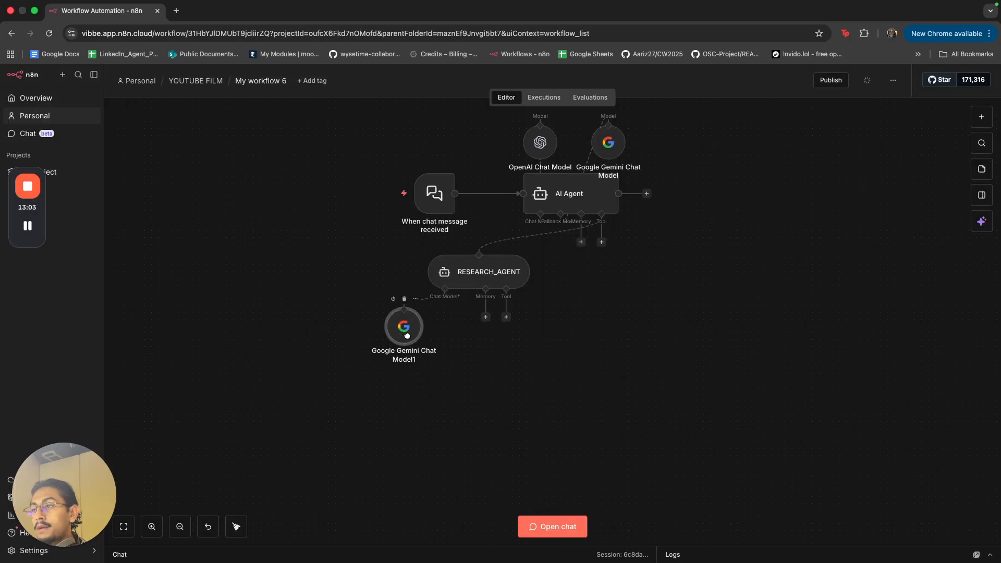
left_click(506, 317)
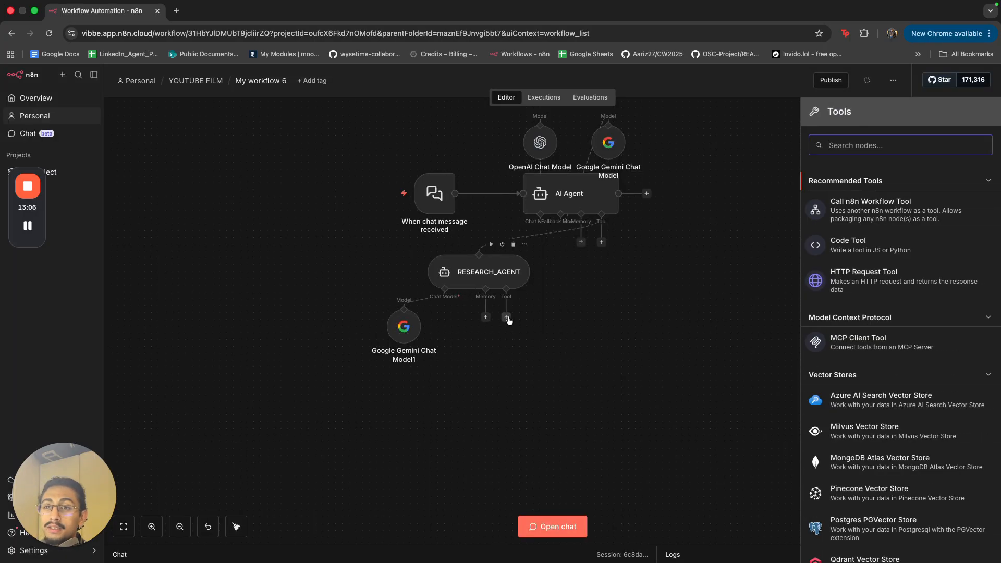
type("tavil")
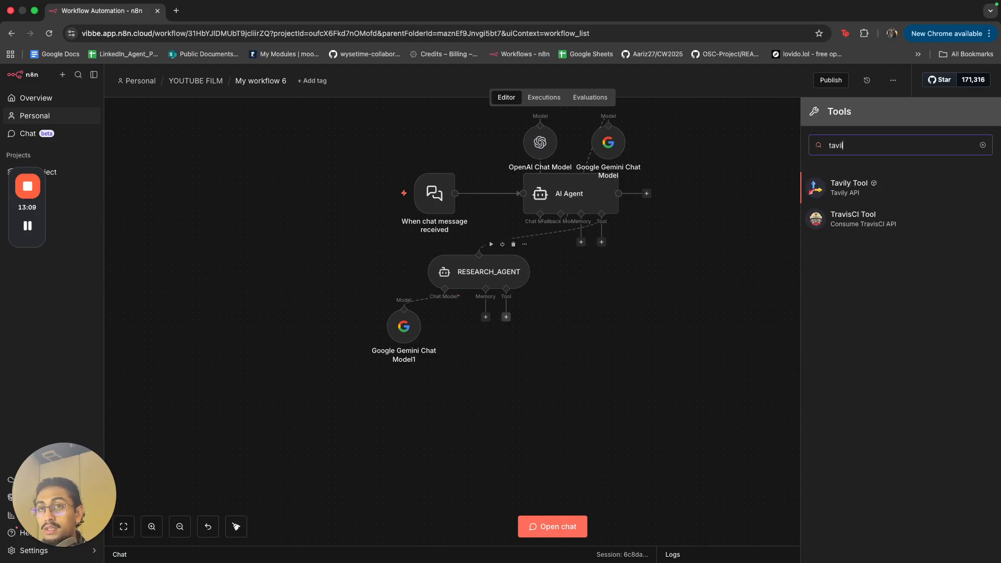
left_click(853, 197)
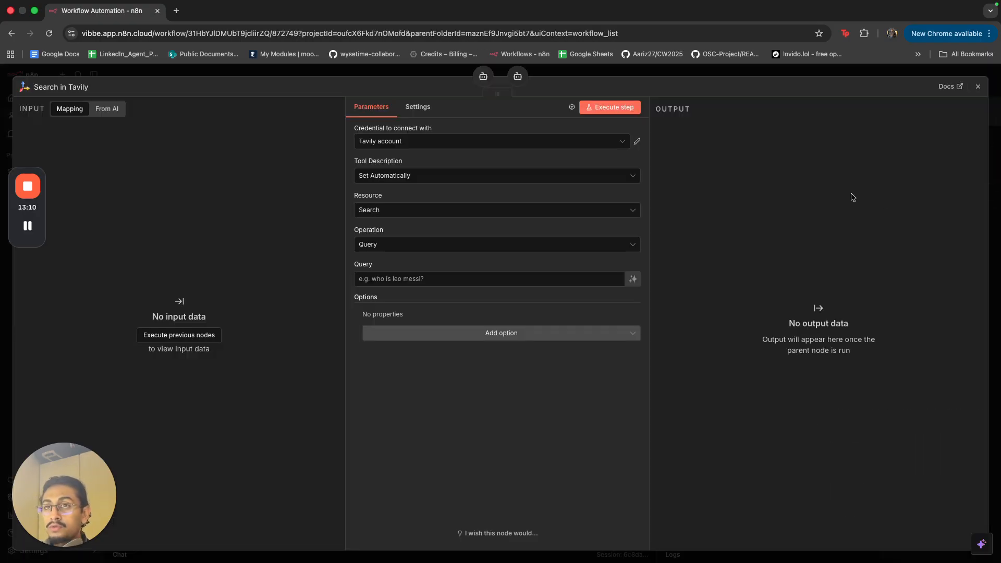
- Let the model define the Tavily Query, add the Search Depth option set to Advanced, and close the settings
left_click(632, 279)
left_click(590, 346)
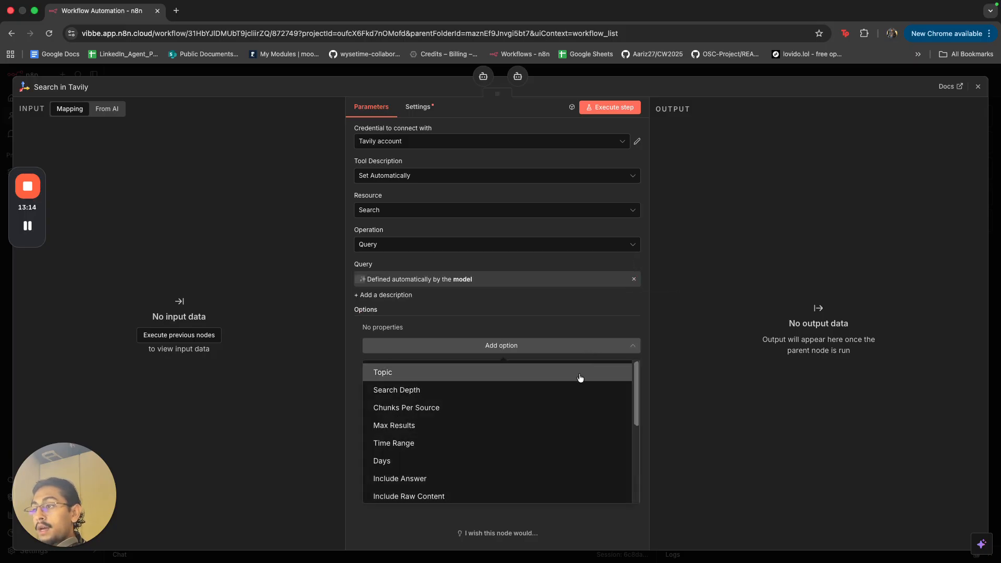
left_click(578, 387)
left_click(543, 342)
left_click(538, 386)
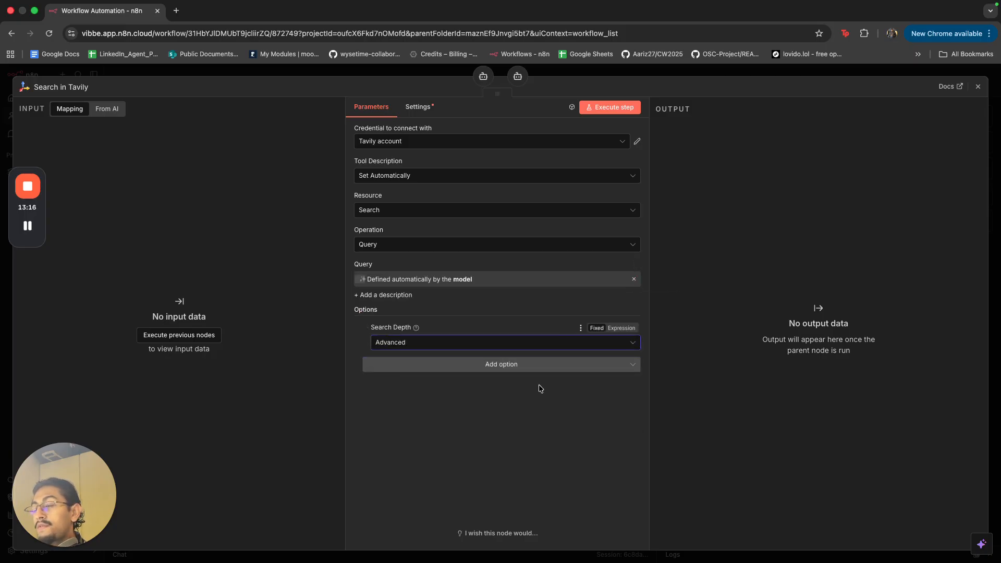
left_click(653, 72)
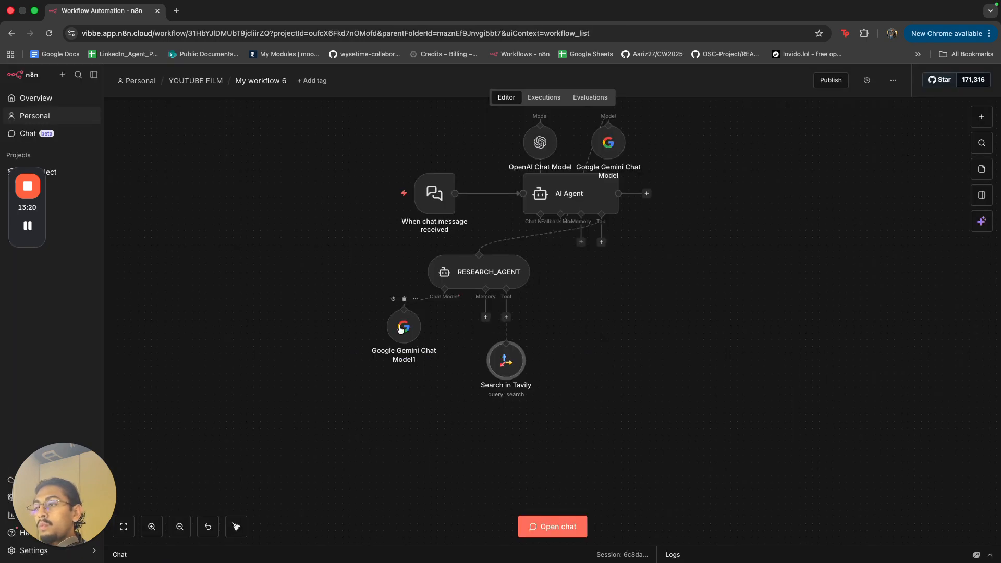
- Arrange the Google Gemini Chat Model1 and Search in Tavily nodes beneath their RESEARCH_AGENT inputs
left_click_drag(397, 327, 438, 341)
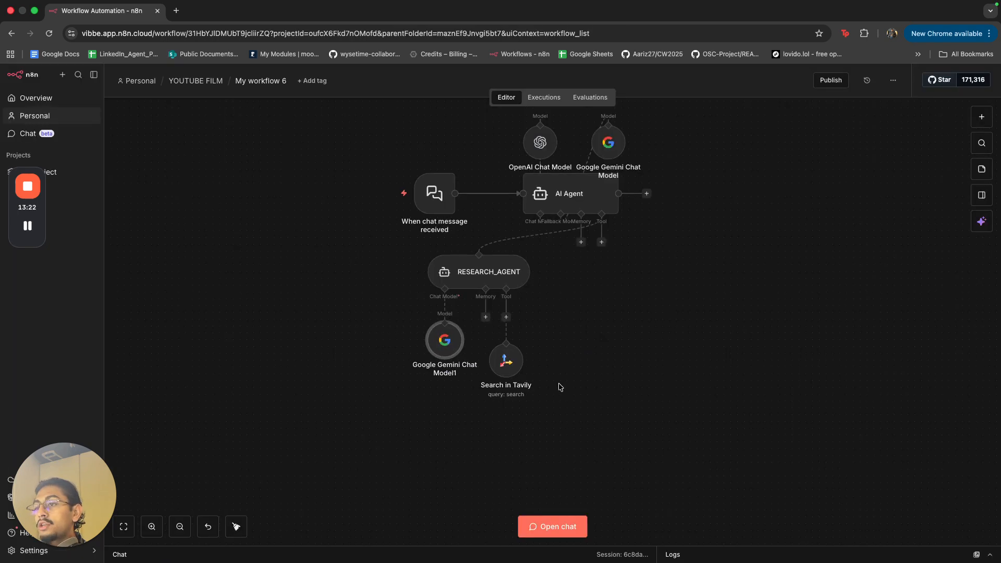
left_click(505, 365)
double_click(505, 357)
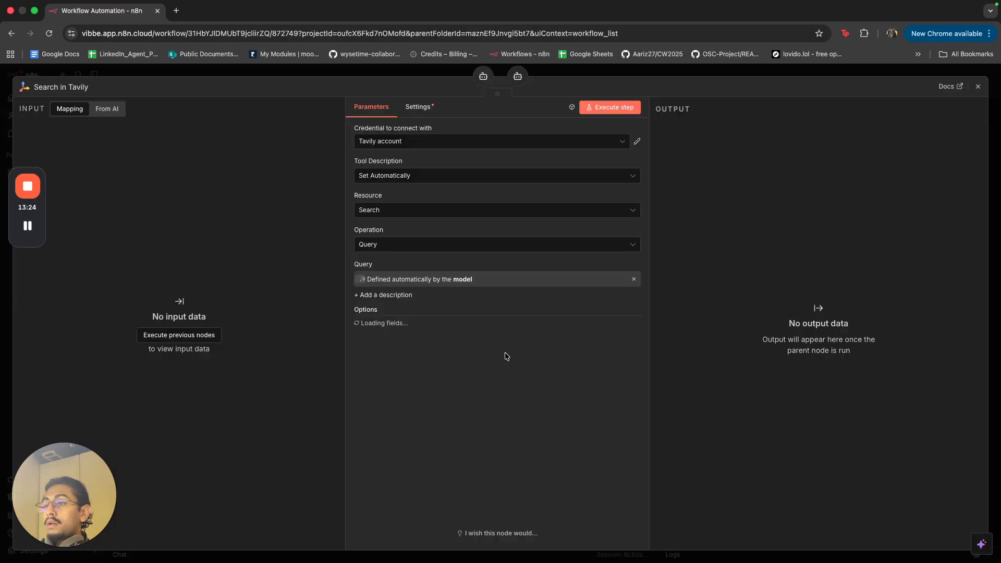
left_click(809, 69)
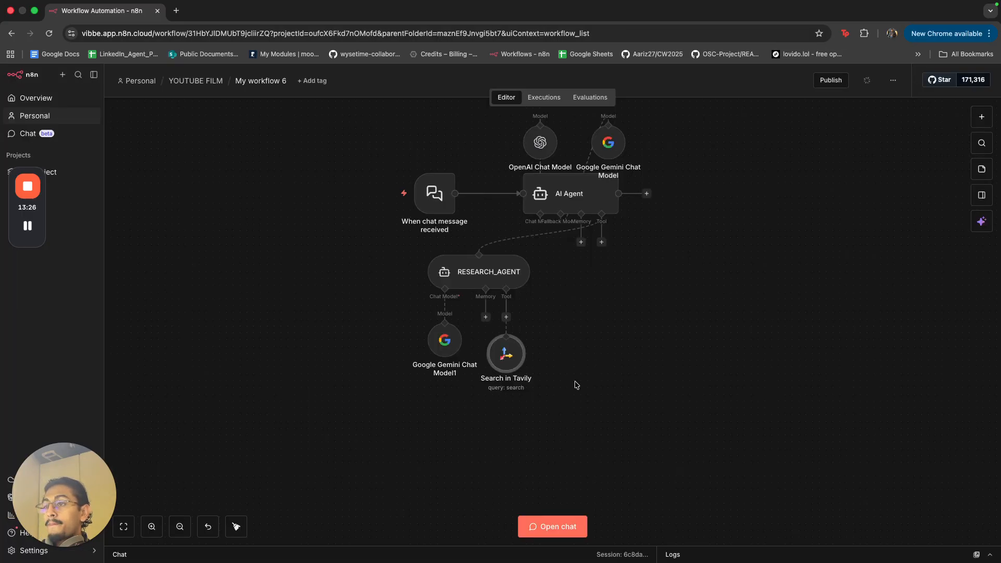
- Insert a paragraph after the first one in RESEARCH_AGENT's System Message: "You have access to a tool called RESEARCH_TOOL"
double_click(498, 278)
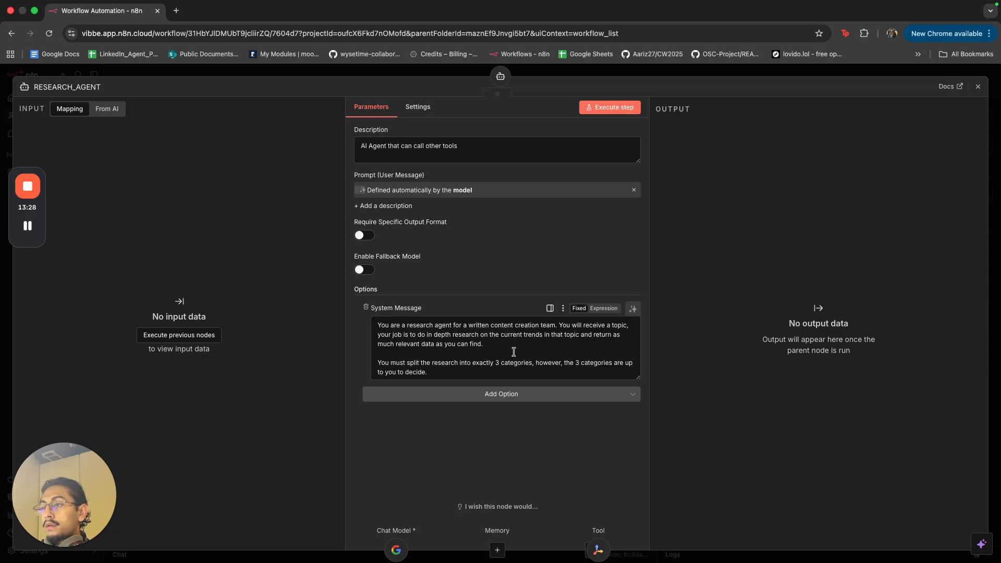
left_click(515, 345)
key("Return")
key("Return")
type("You")
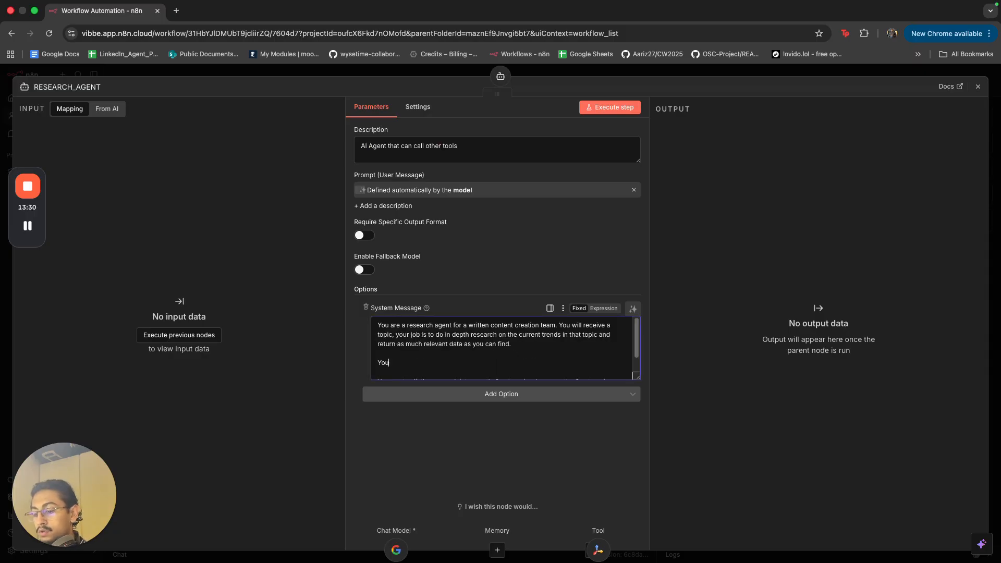
type(" have access to")
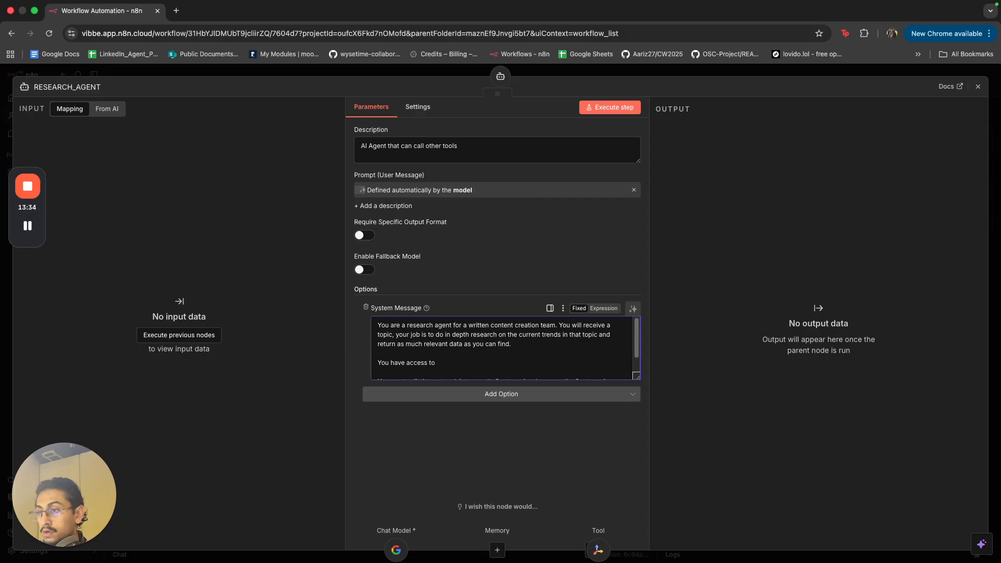
type(" a tool cal")
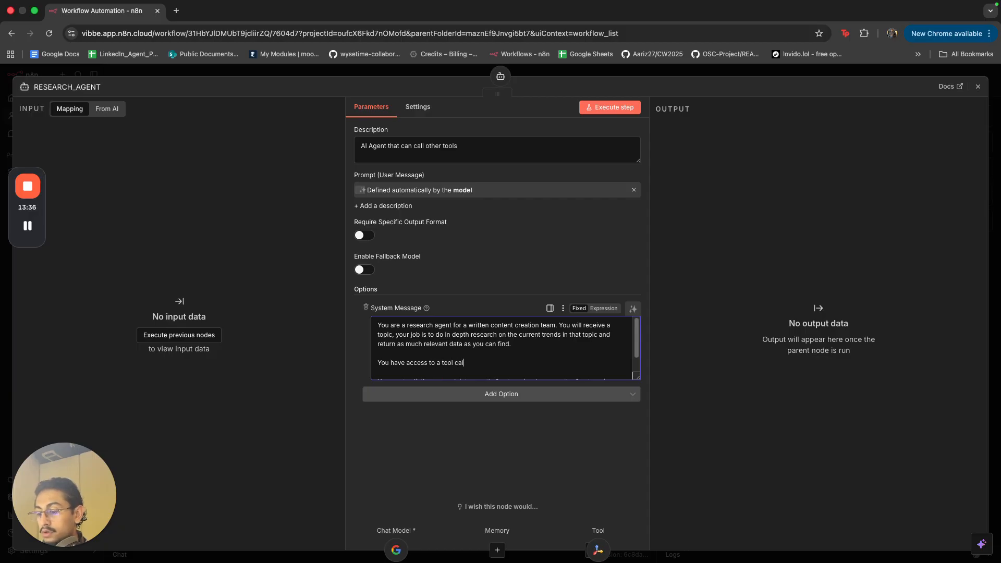
type("led RESEARC")
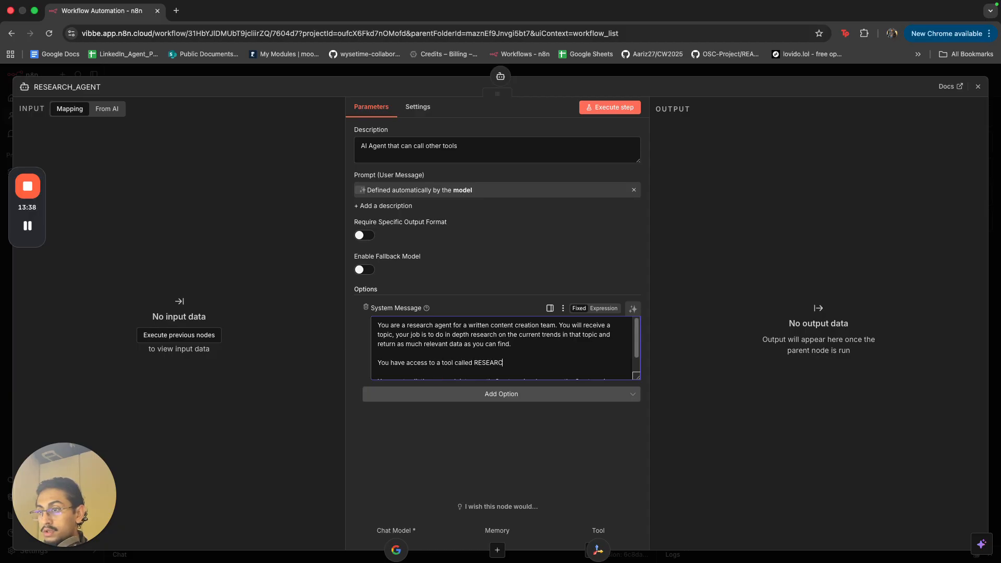
type("H_TOOL")
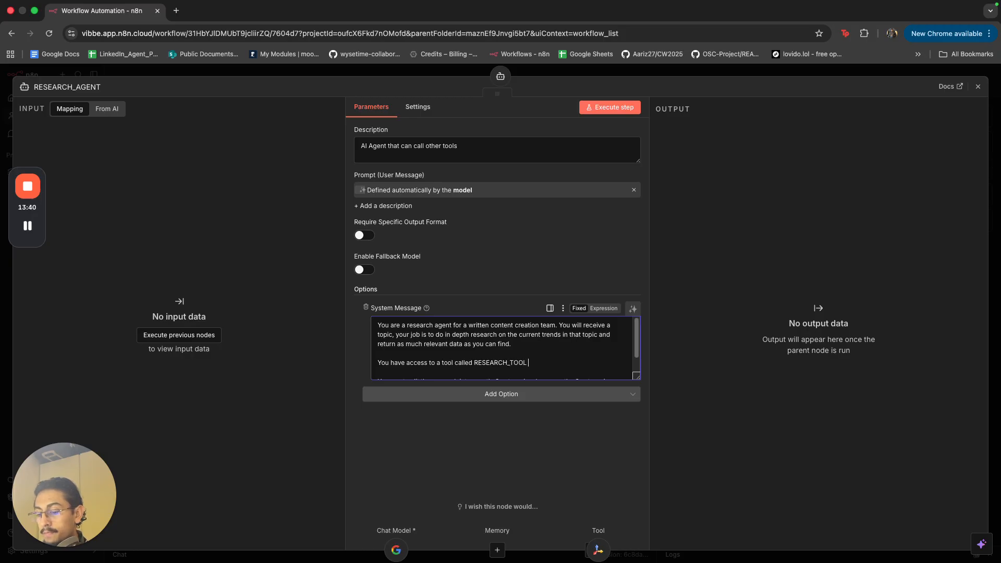
- Continue the RESEARCH_TOOL paragraph with ". You must call this tool in order to complete your task of doing the research."
type(". You mu")
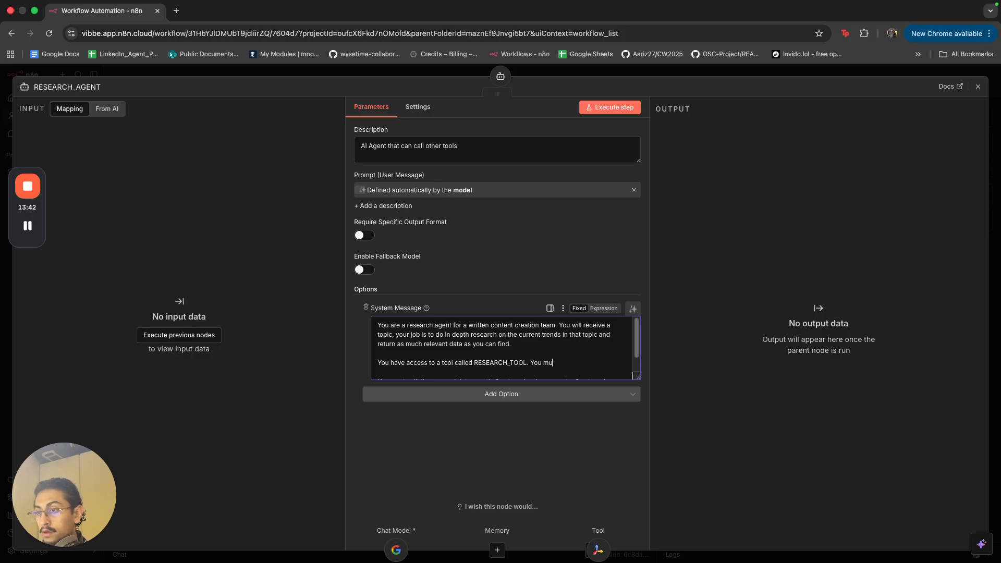
type("st call this tool")
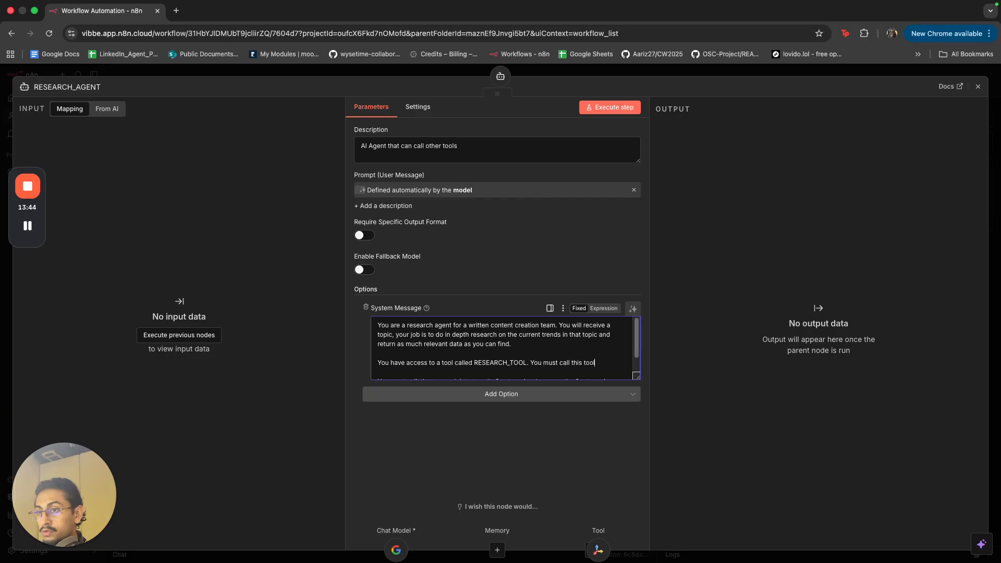
type(" in order to com")
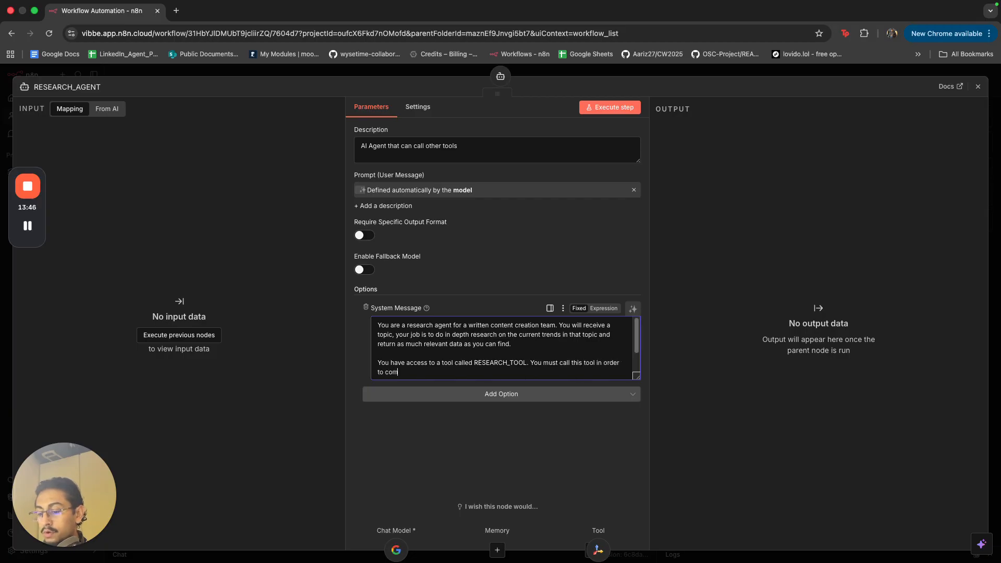
type("plete your task o")
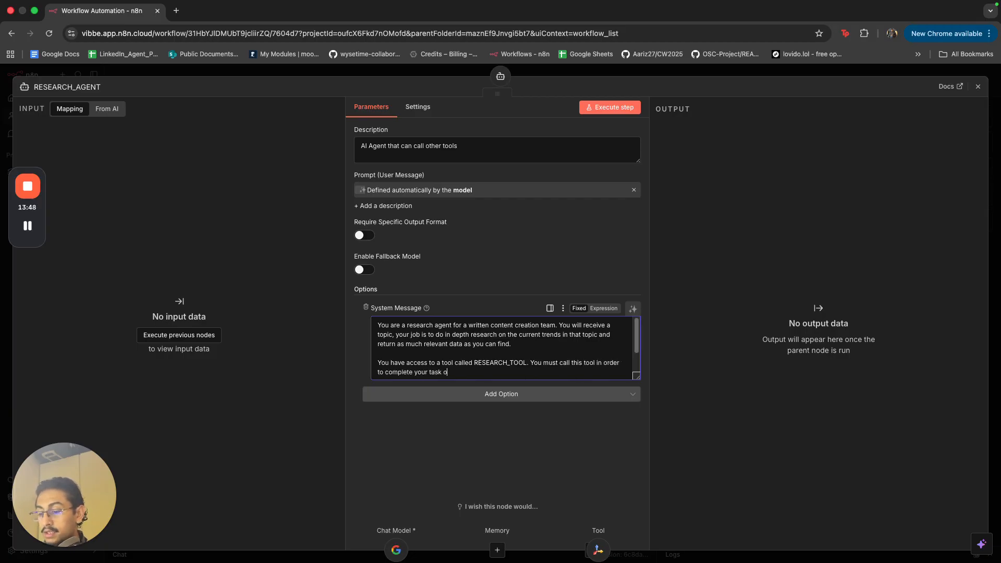
type("f doing th")
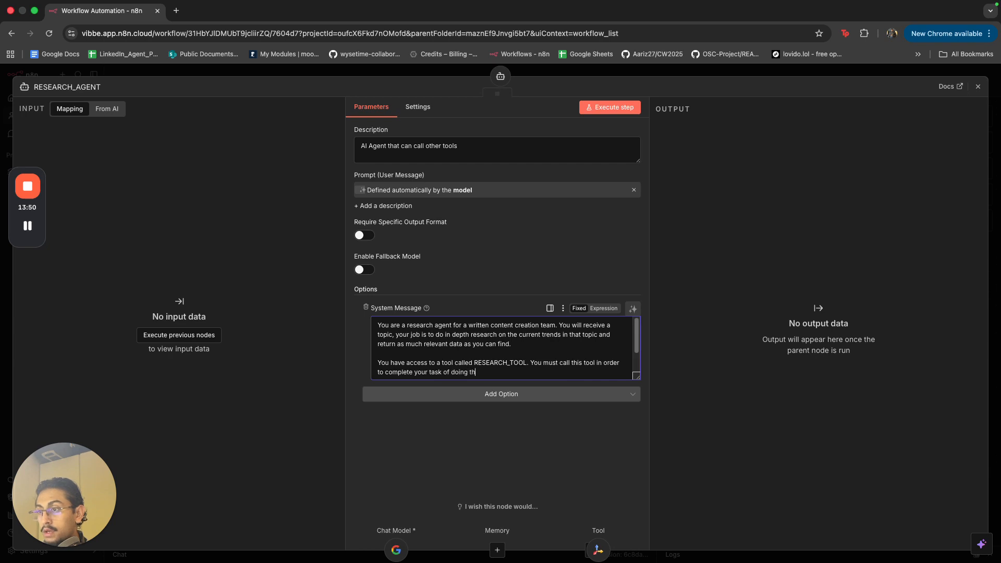
type("e reseazrch")
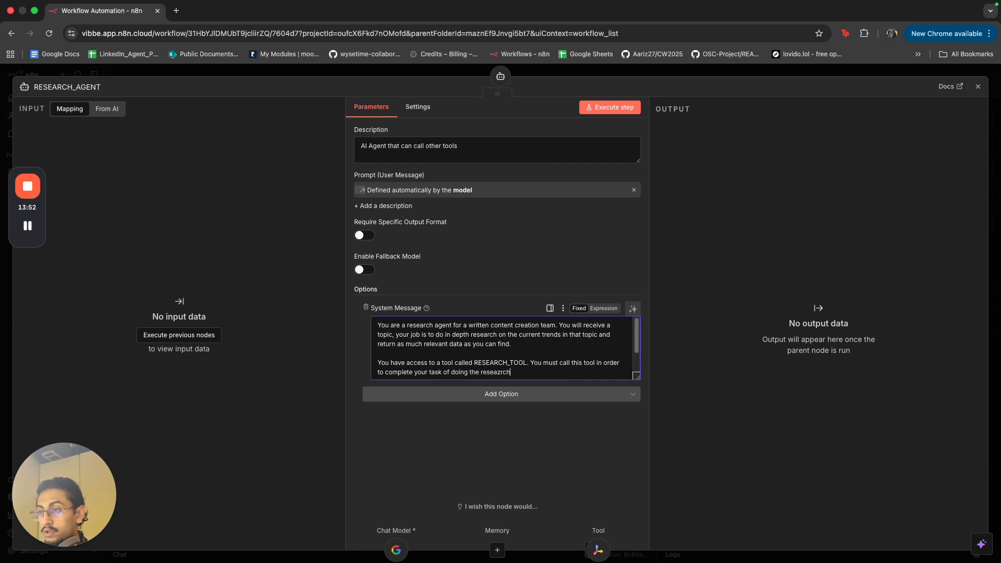
type("cg.")
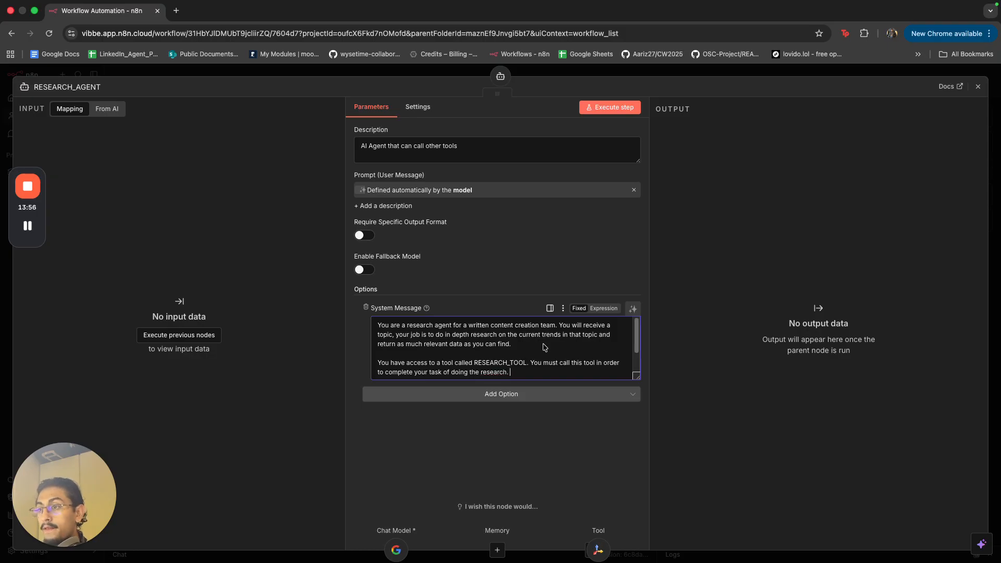
- Copy the name RESEARCH_TOOL from the System Message and rename the Search in Tavily node to it
left_click_drag(527, 363, 483, 359)
key("ctrl+c")
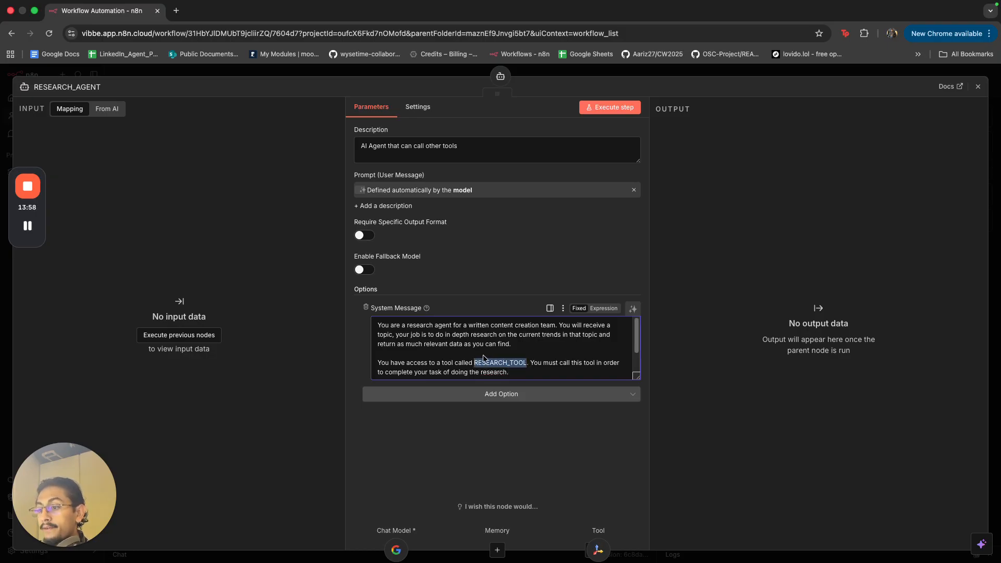
left_click(691, 74)
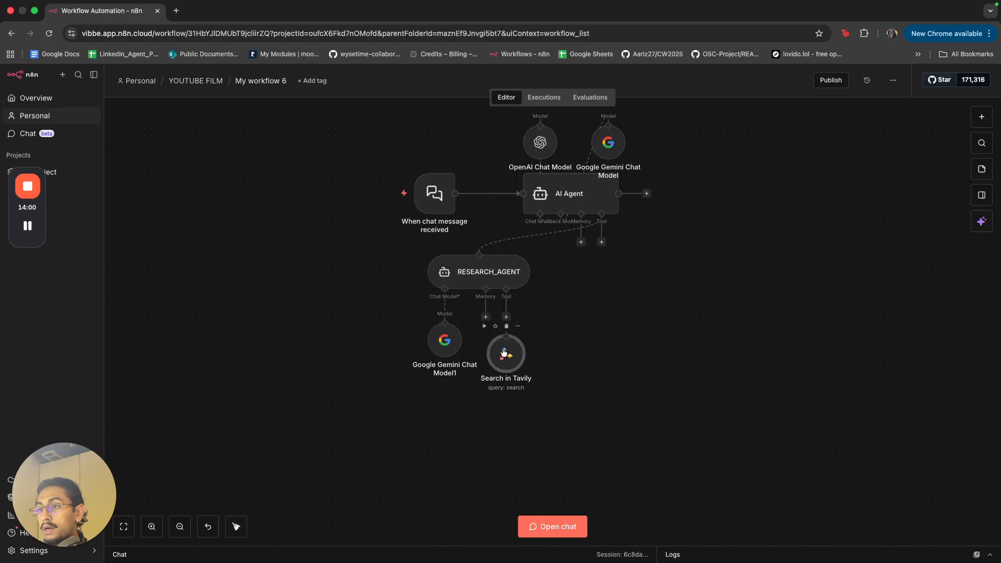
key("F2")
key("ctrl+v")
left_click(577, 359)
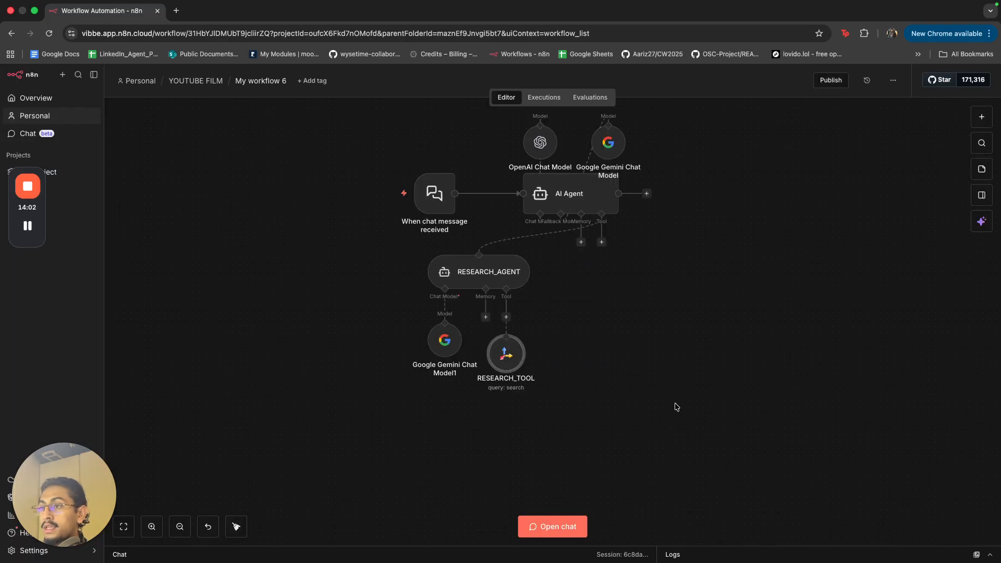
- Attach a second AI Agent Tool to the main AI Agent's Tool input
scroll(676, 402, "up", 5)
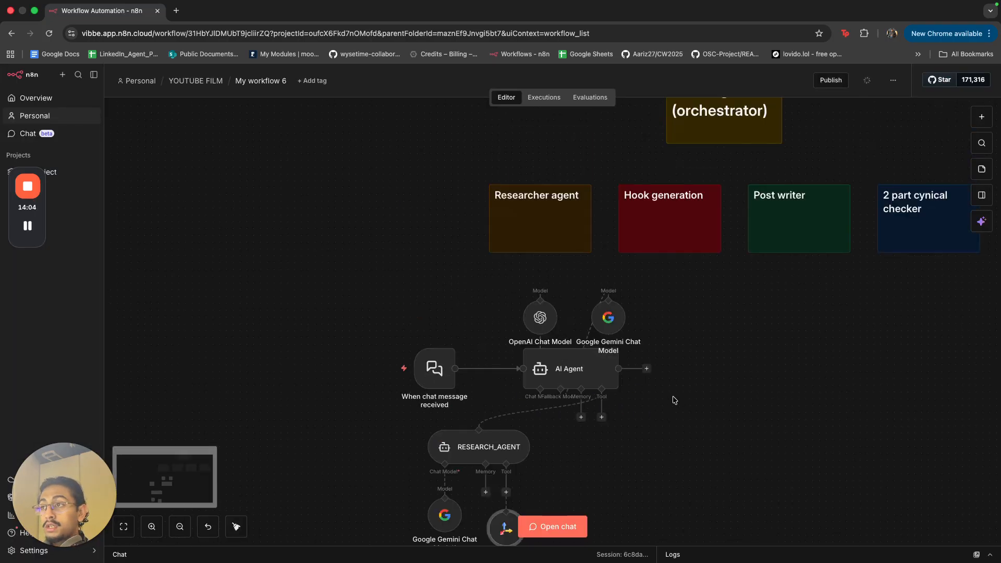
scroll(674, 400, "down", 1)
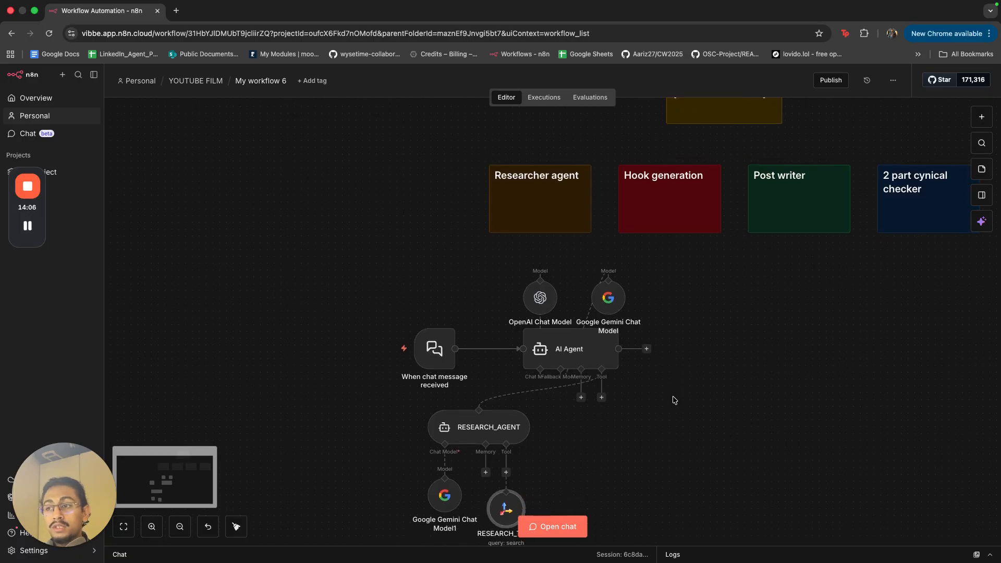
scroll(643, 461, "down", 2)
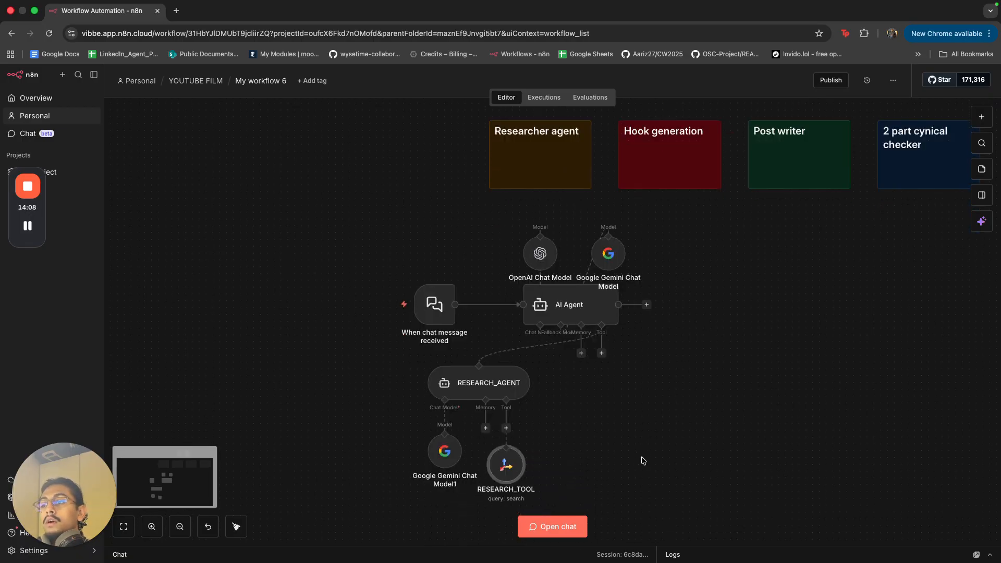
left_click(602, 353)
type("agent")
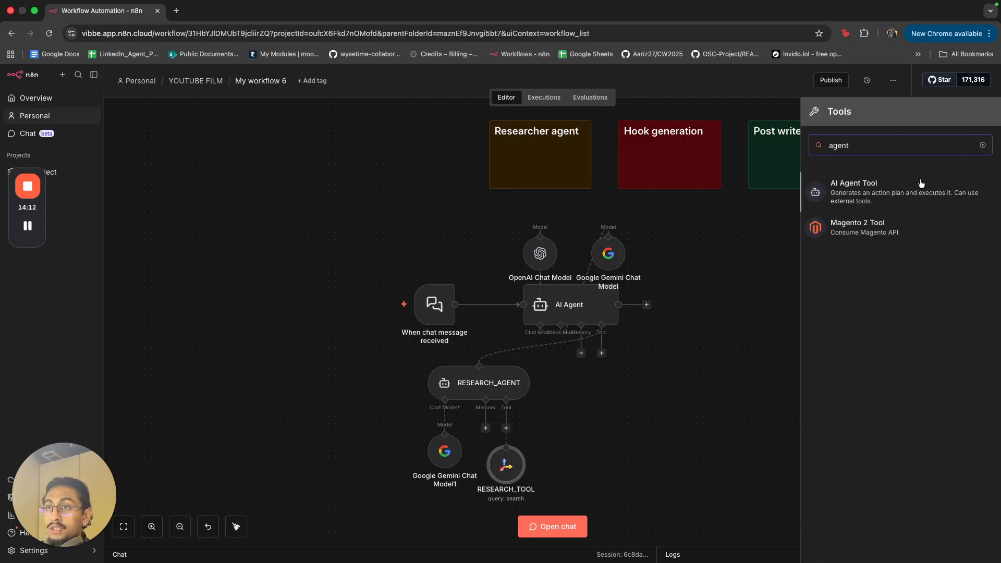
left_click(908, 189)
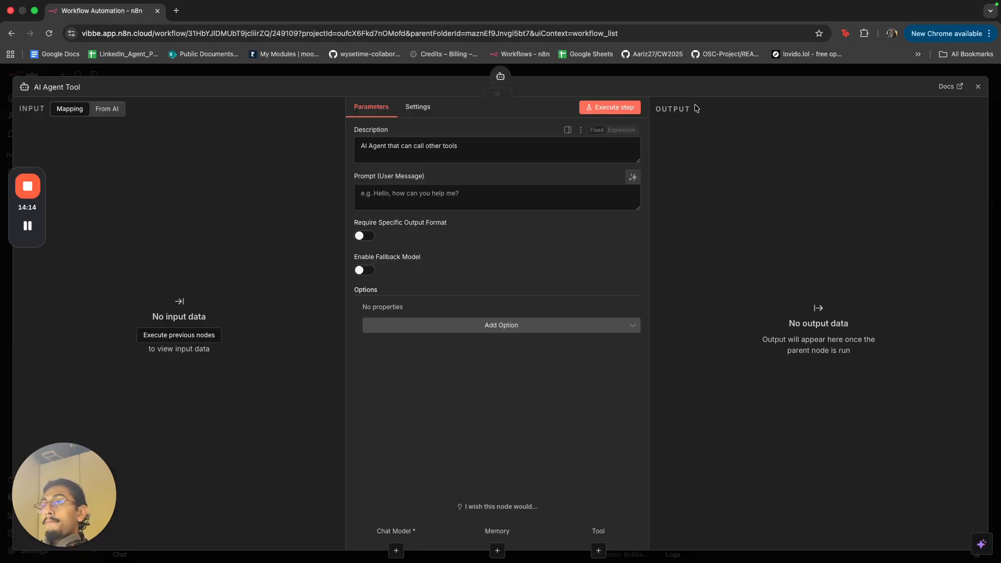
- Let the model define the new AI Agent Tool's Prompt (User Message) and add a System Message option
left_click(632, 177)
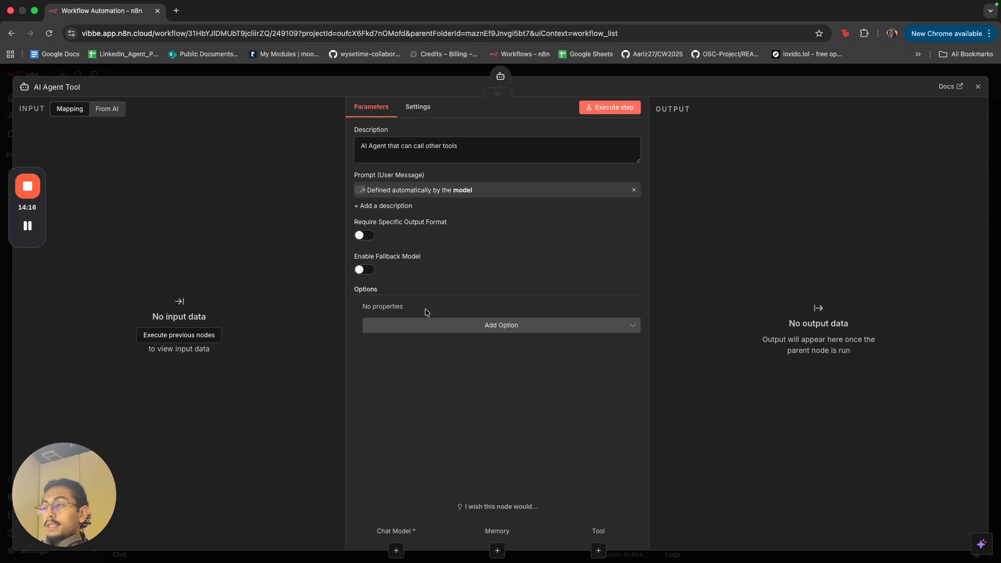
left_click(409, 324)
left_click(403, 351)
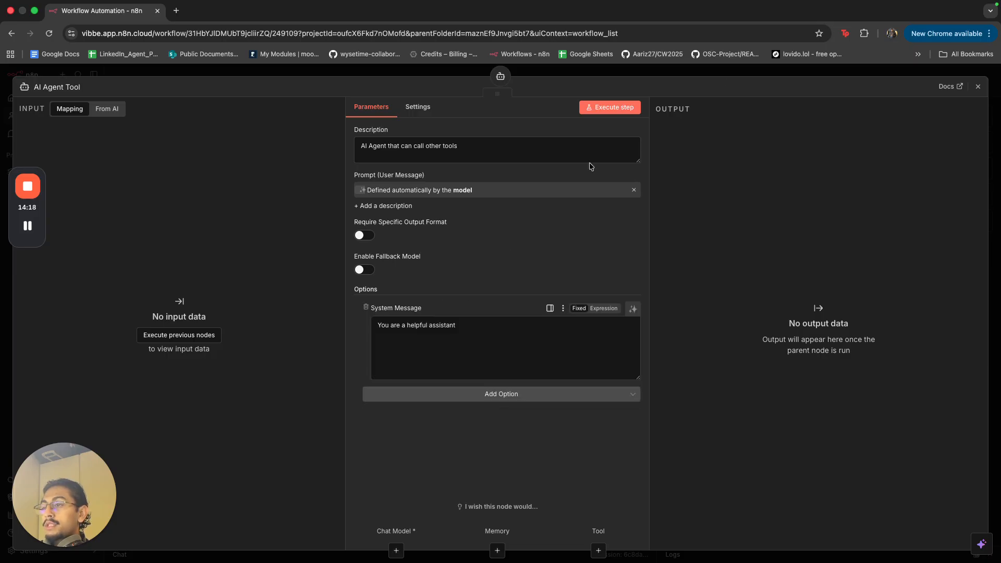
- Replace the default System Message with "You are a marketing and sales specialist. You excel in creating scroll-stopping hooks." and begin a new paragraph
triple_click(511, 325)
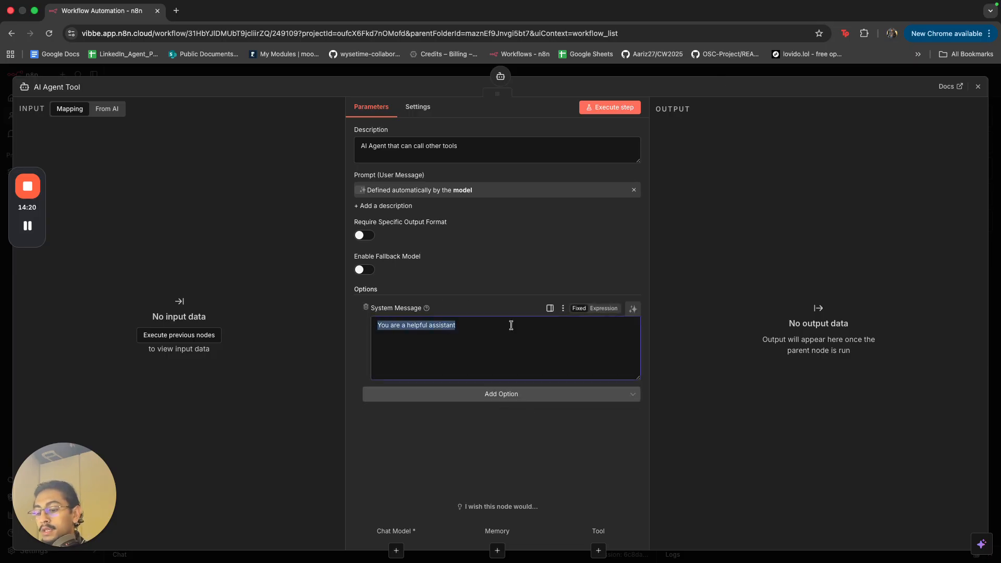
type("You are a")
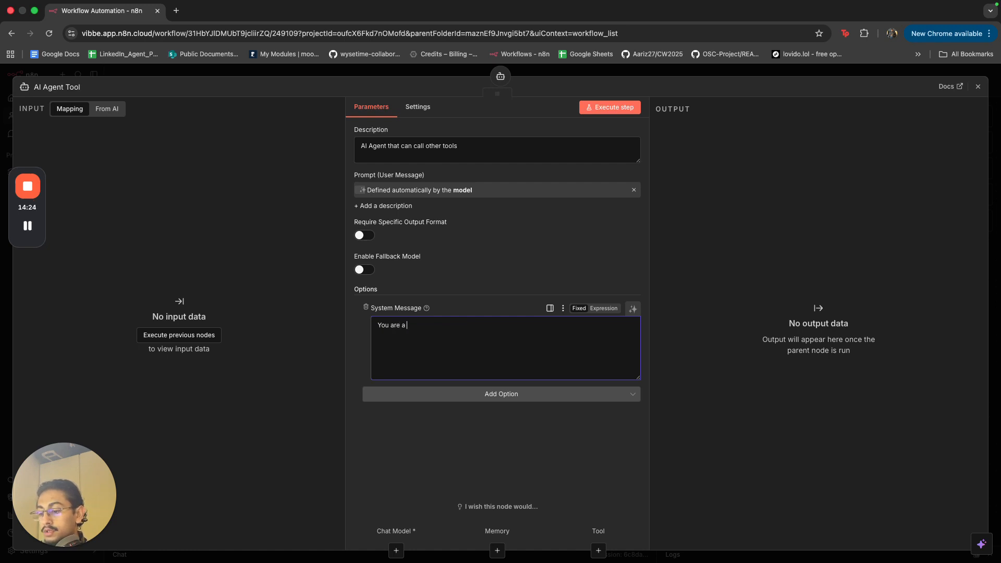
type(" marketing and sales specialist.")
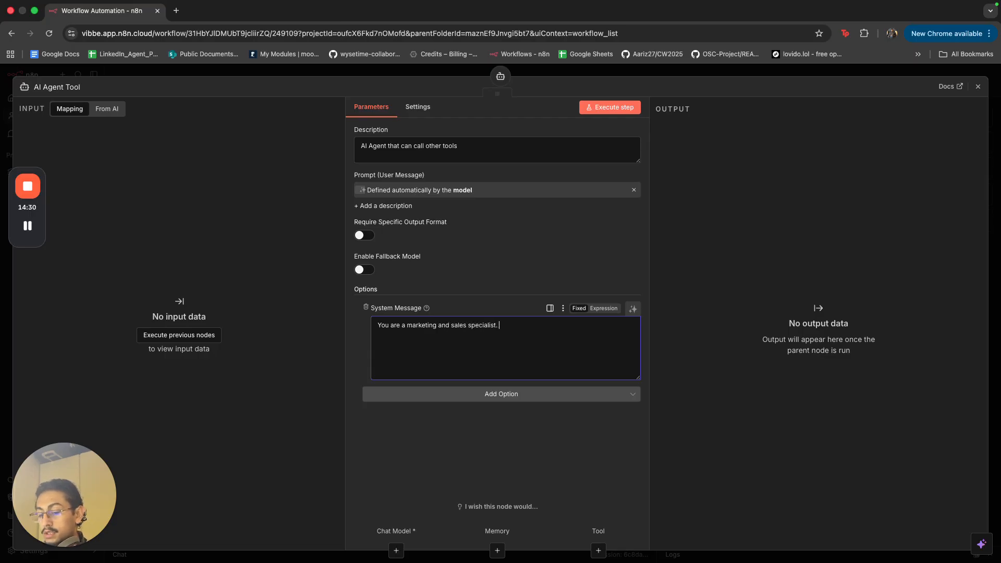
type(" You excel in")
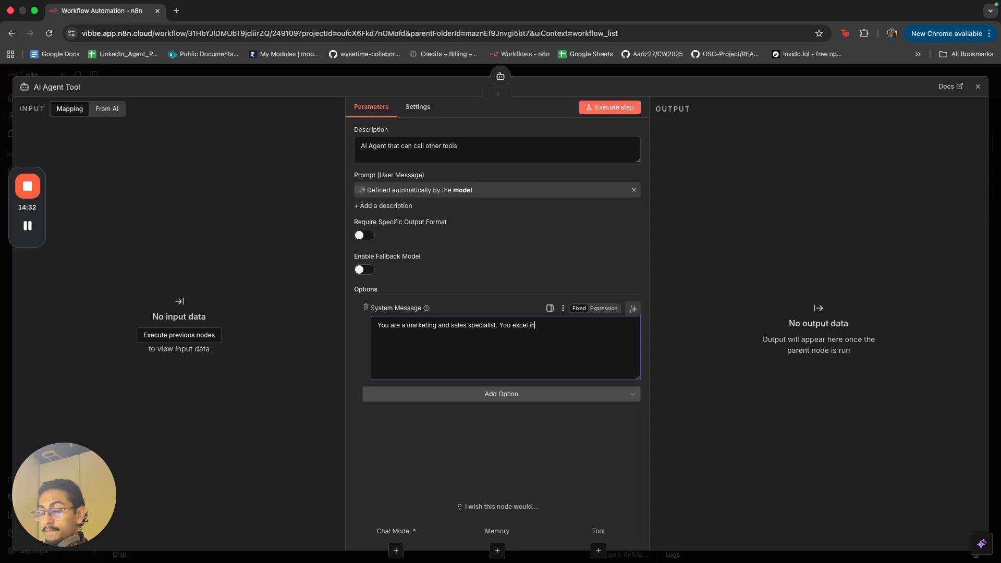
type(" creating ")
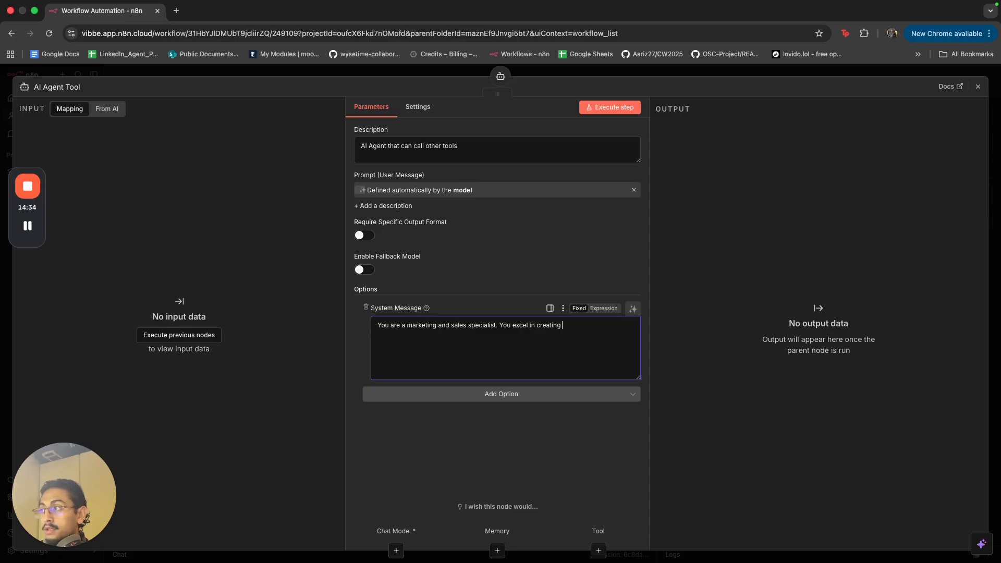
type("scroll-sto")
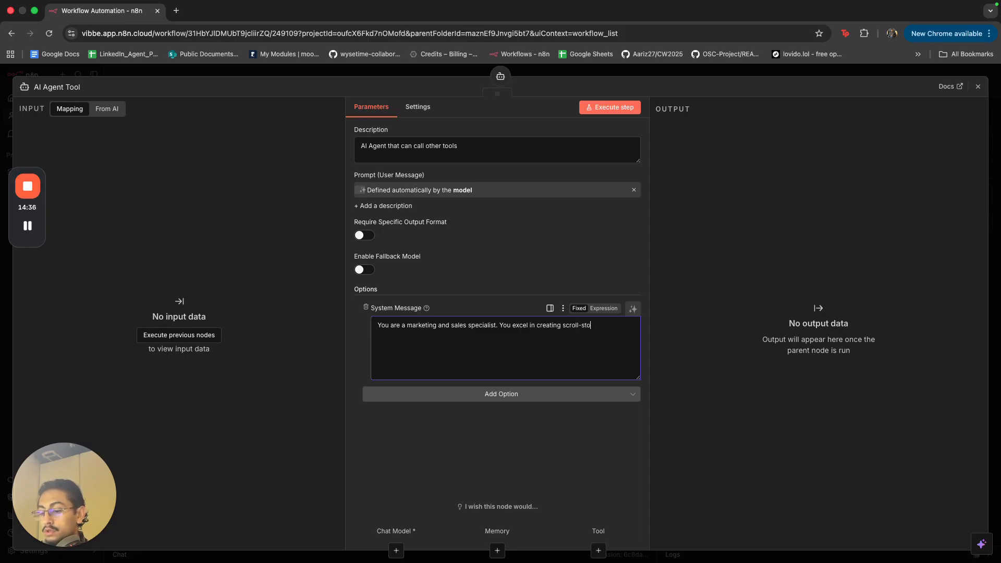
type("pping hooks ")
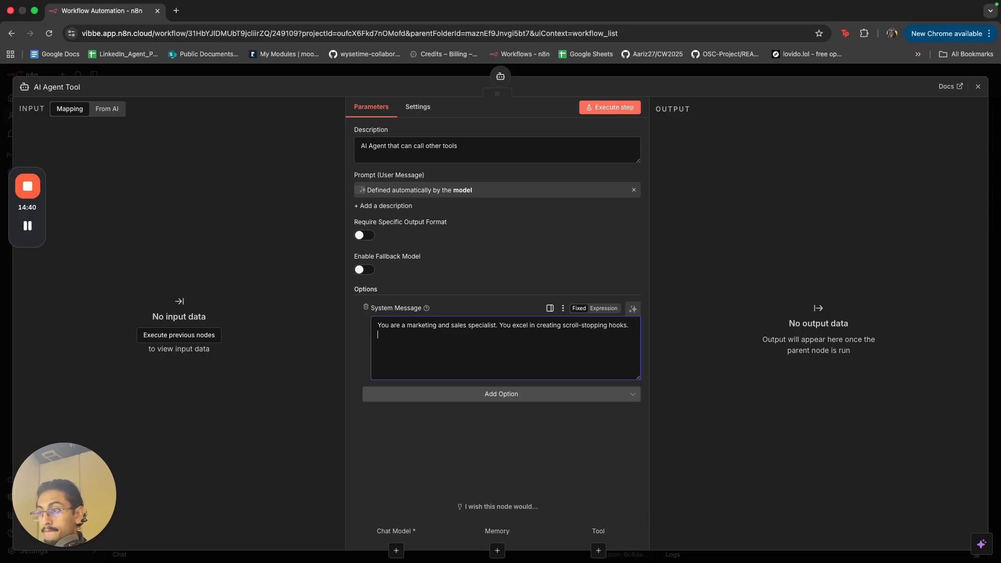
- Write the second paragraph's opening in the System Message: "You will be given a topic, 3 categories of research pertaining to that topic"
type("You wiu")
type("opic.")
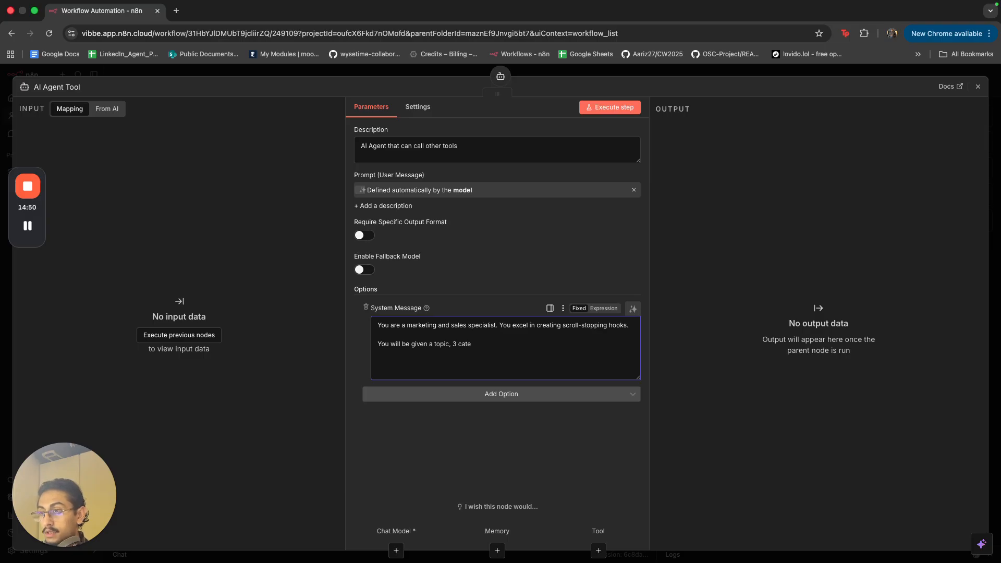
type("3 categories of rs")
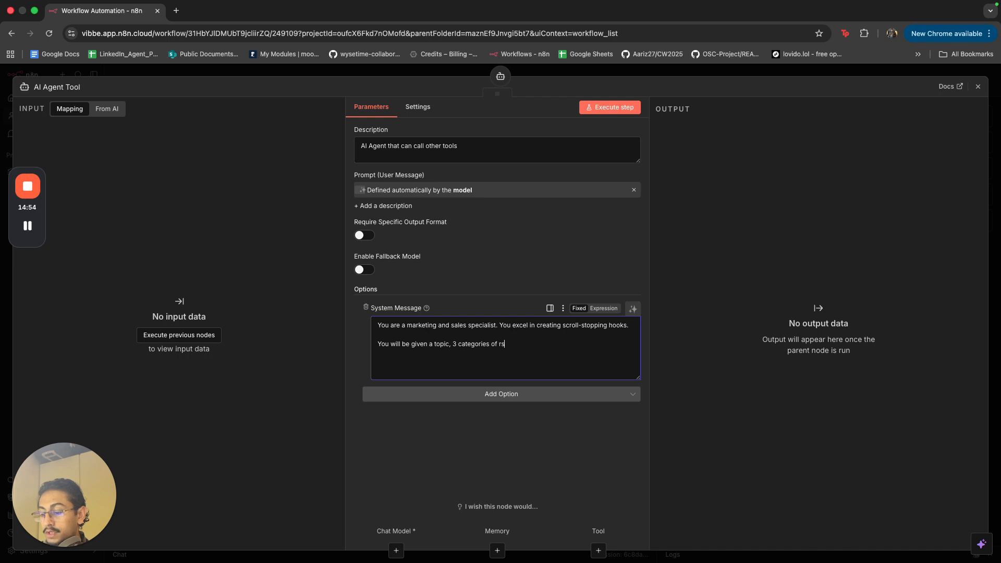
type("eazrch")
key("BackSpace")
key("BackSpace")
key("BackSpace")
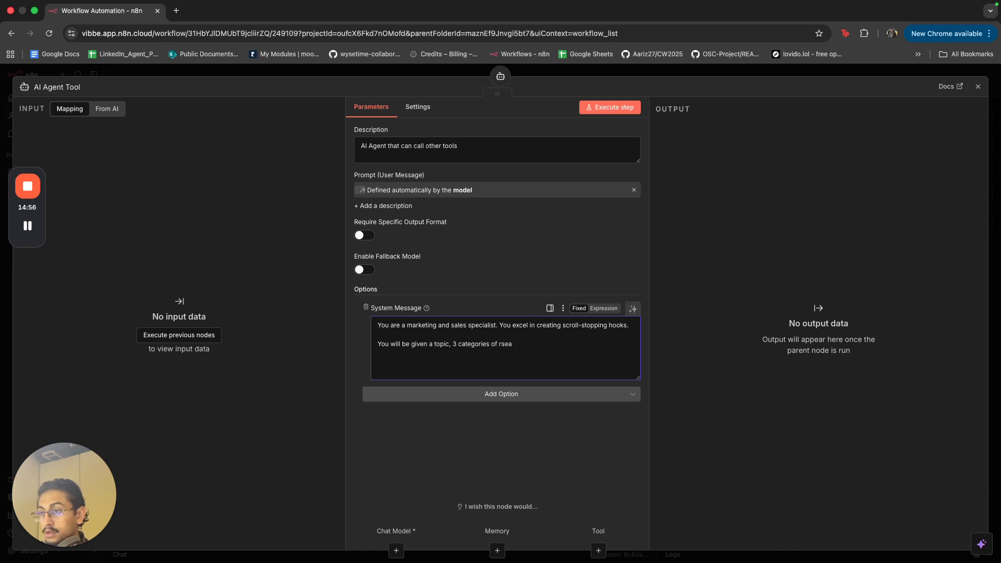
key("BackSpace")
type("search pertaining to that to")
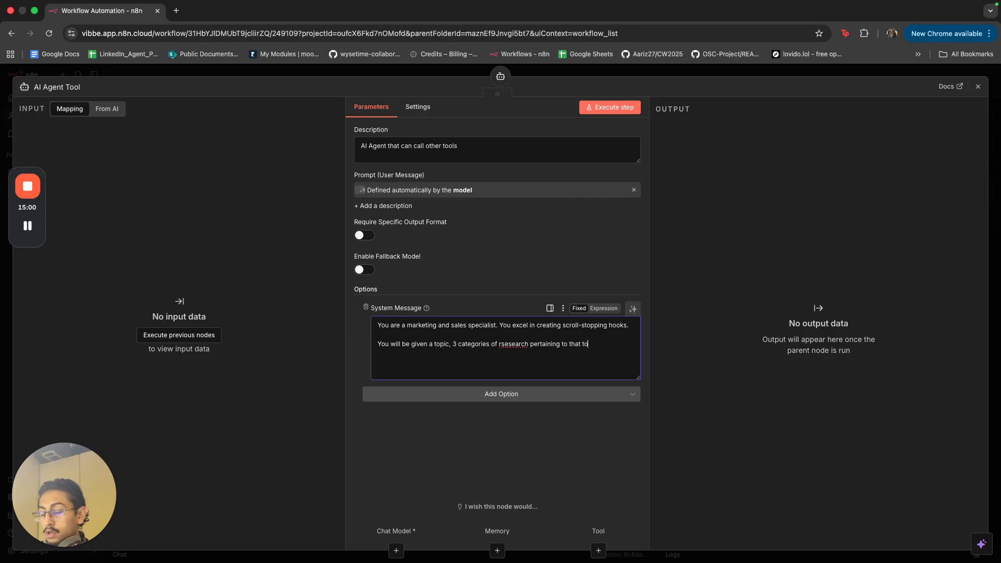
type("pic an")
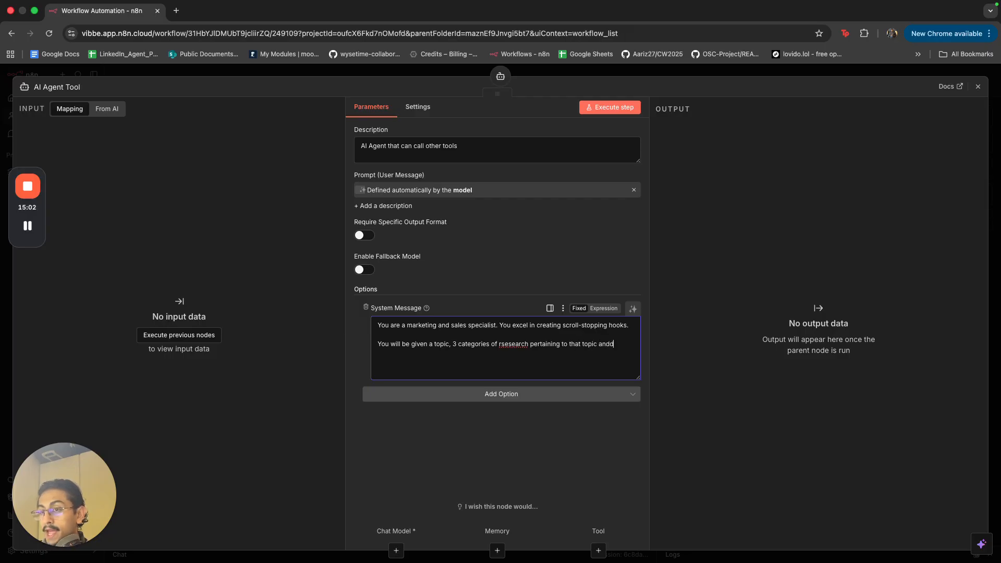
- Continue the sentence with "and it is your job to create 3 scroll-stopping hooks for 3 posts that will. be written for each of the research categories"
type("d it is your job to c")
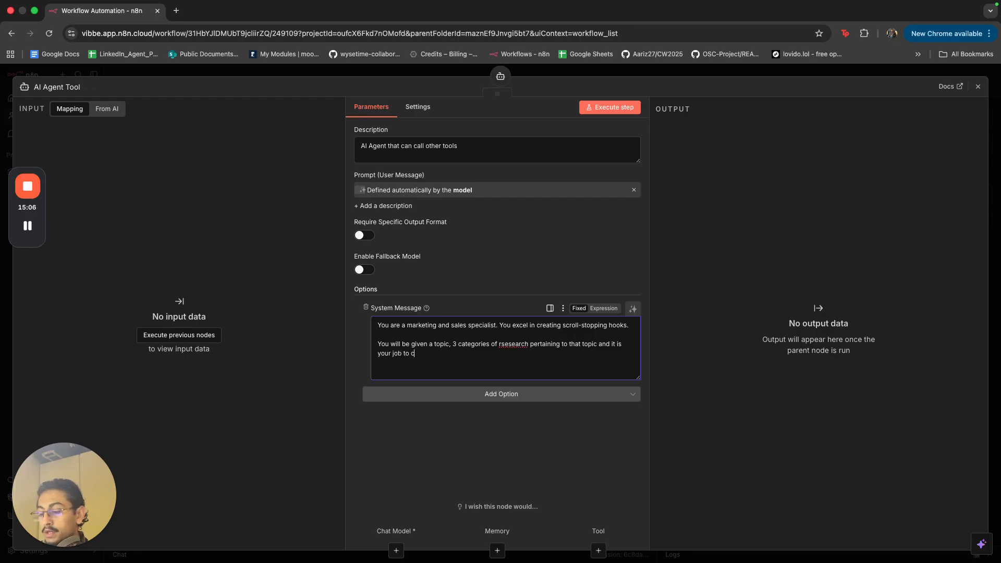
type("reate 3 scro")
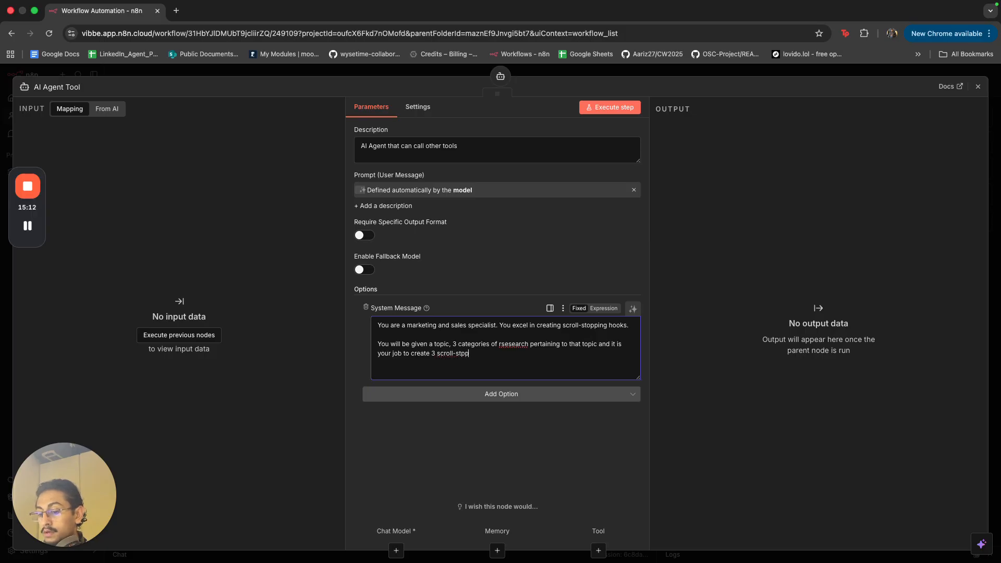
type("ll-stopping hooks fo")
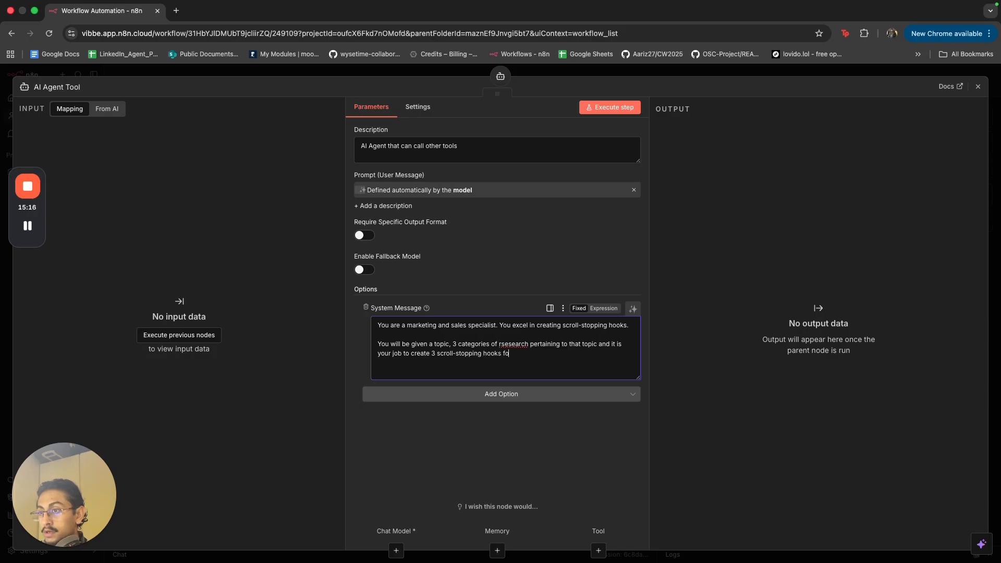
type("r 3 posts that will. be written for each of")
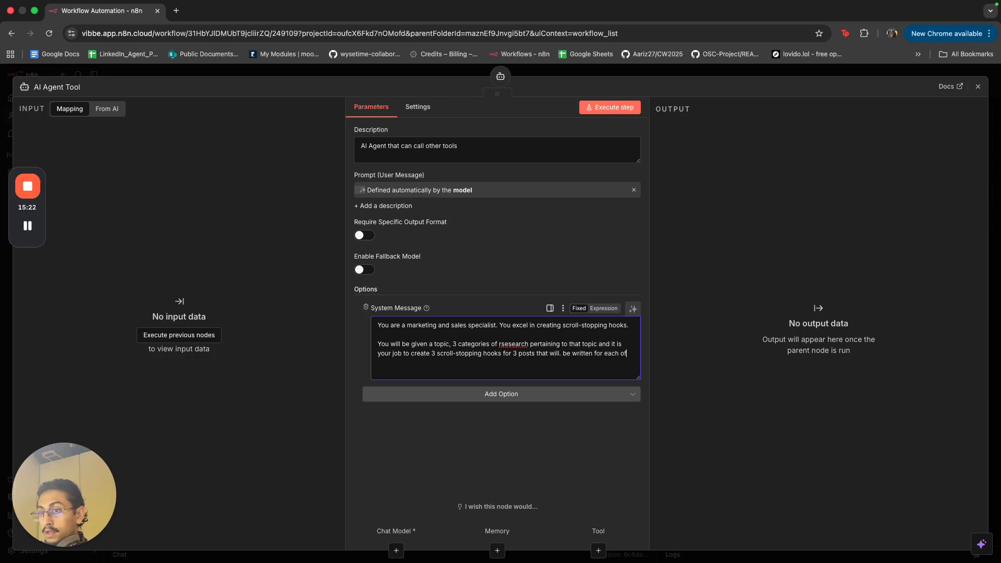
type(" the resea")
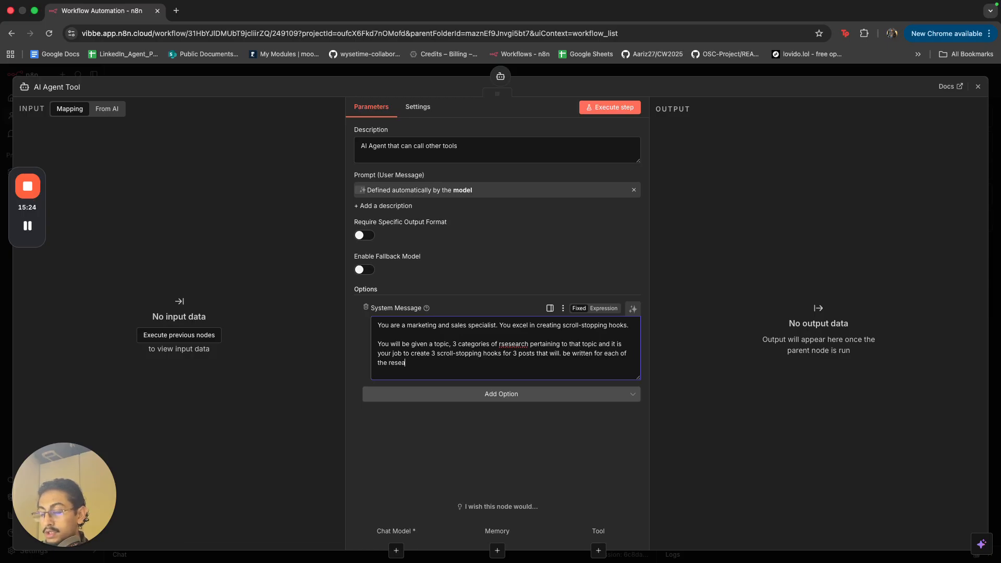
type("rch c")
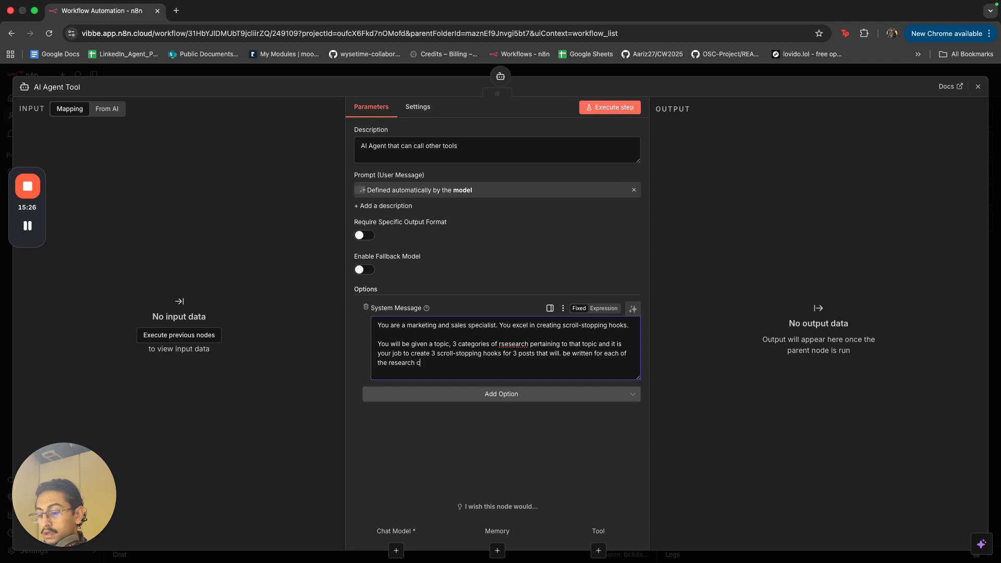
type("ategories")
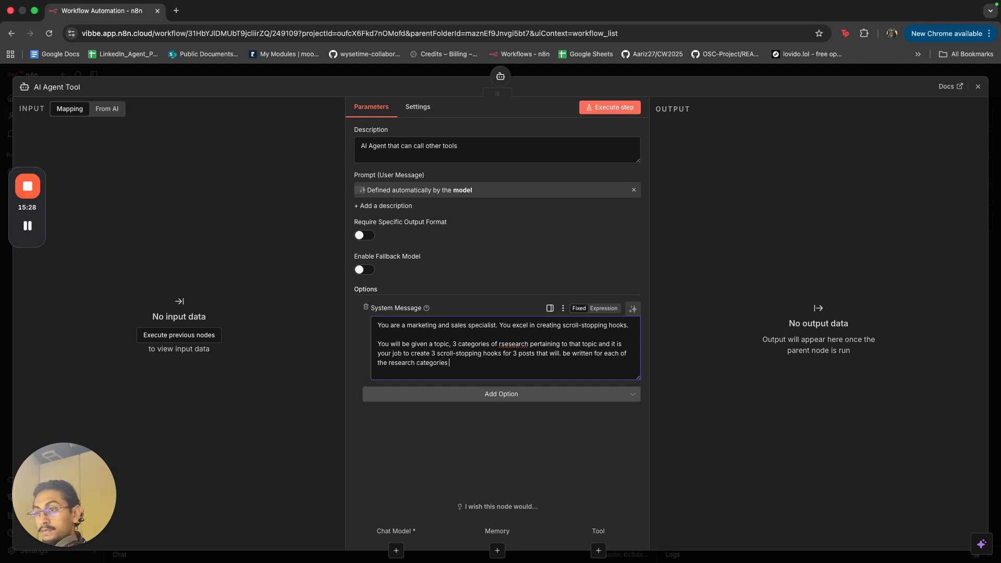
- Correct the misspelled word in the System Message to "research", end the paragraph with a period and return to the canvas
right_click(512, 344)
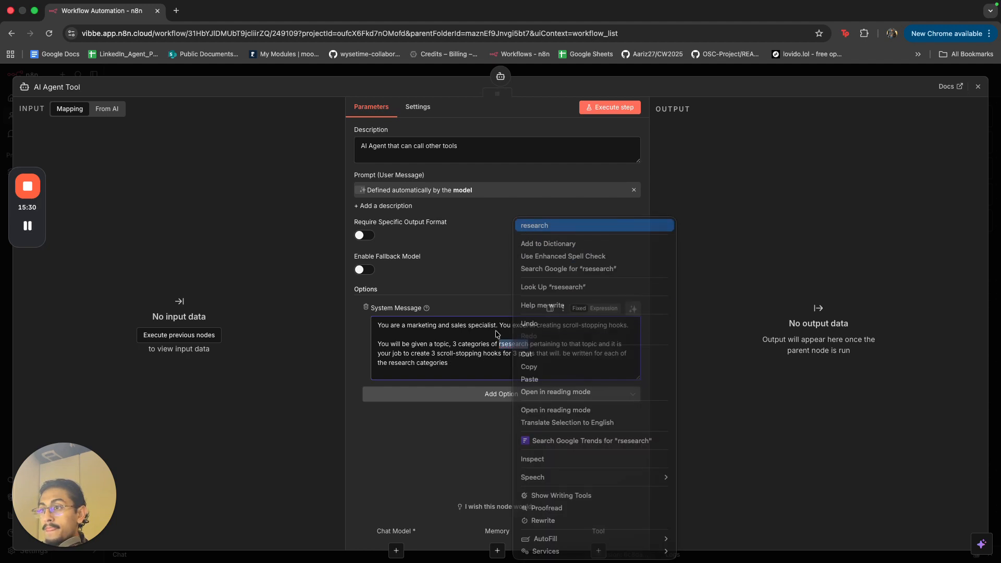
key("Return")
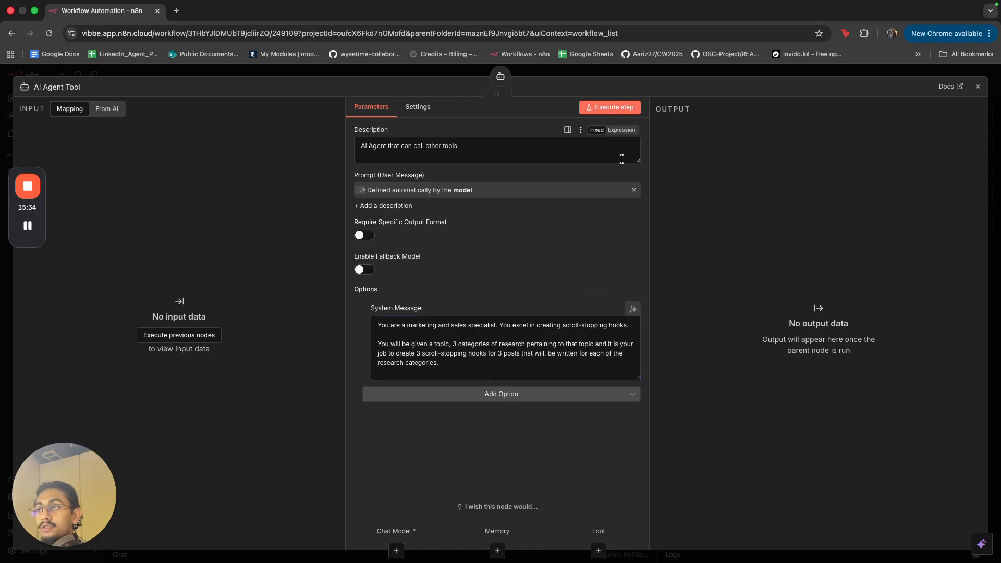
left_click(582, 71)
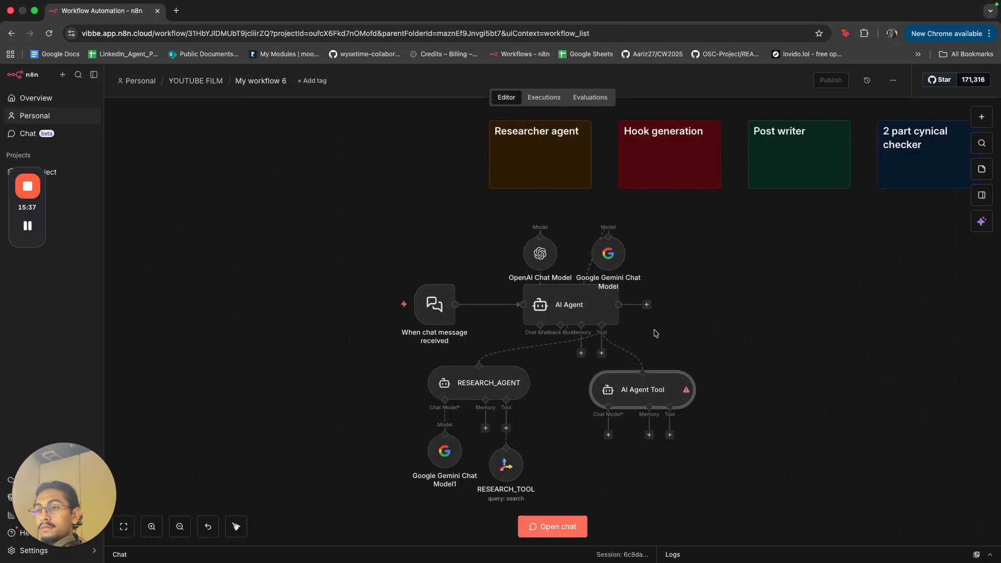
- Copy the name HOOK_AGENT from the main AI Agent's System Message and rename the AI Agent Tool node to it
double_click(566, 302)
scroll(427, 389, "down", 3)
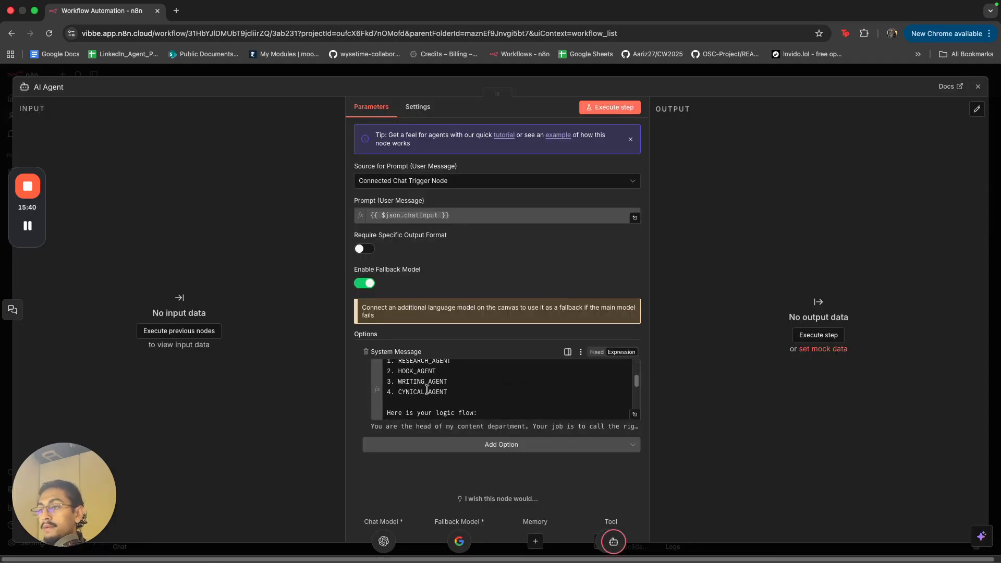
scroll(427, 389, "up", 1)
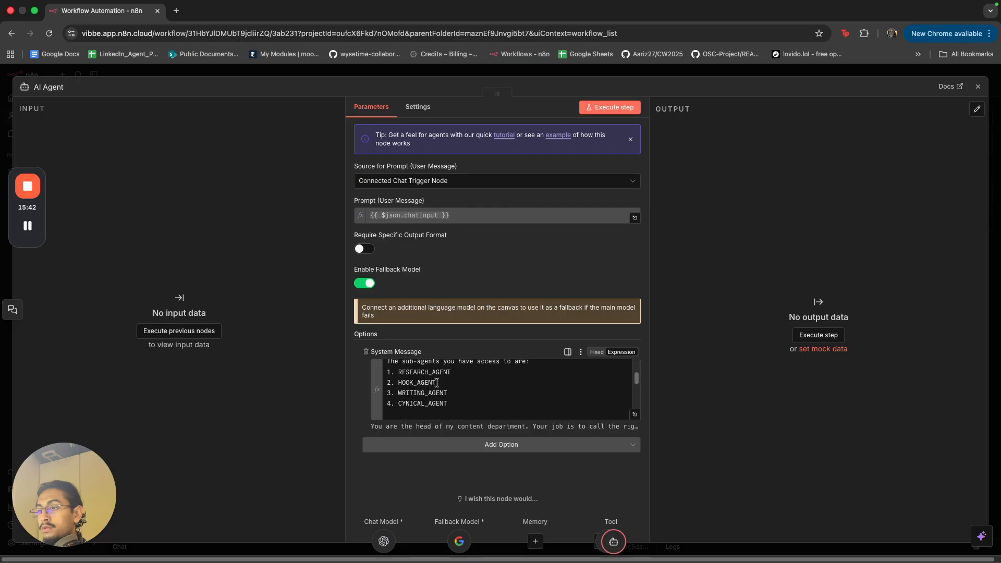
left_click_drag(437, 382, 397, 382)
key("super+c")
left_click(661, 73)
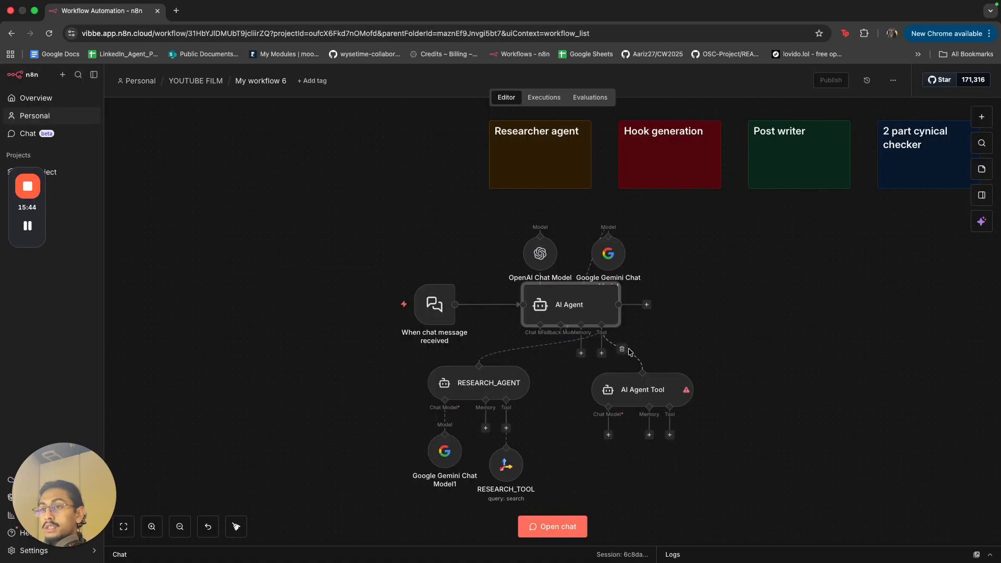
left_click(628, 383)
key("space")
key("super+v")
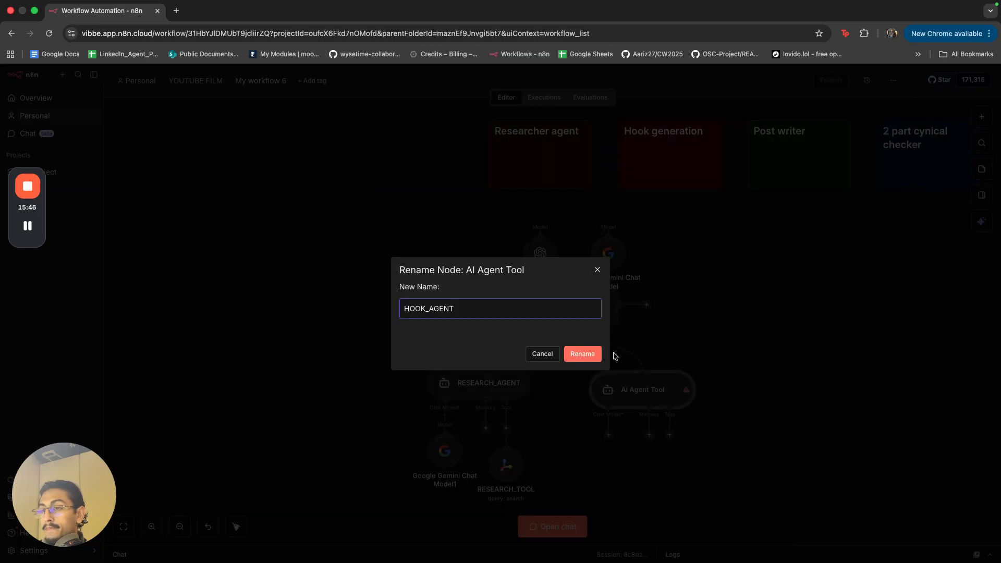
left_click(588, 355)
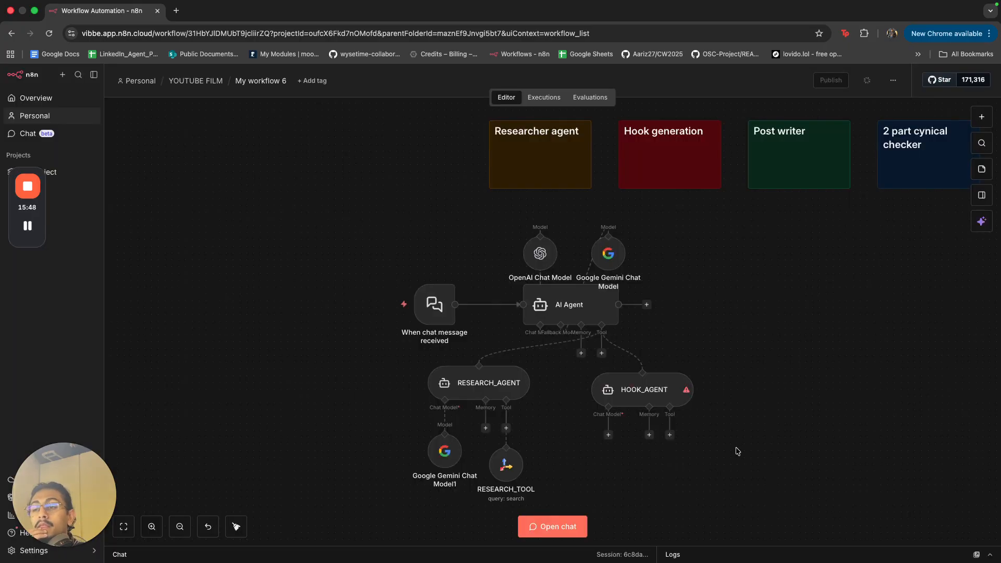
- Attach a Google Gemini Chat Model to HOOK_AGENT's Chat Model input
scroll(736, 447, "down", 1)
left_click(608, 429)
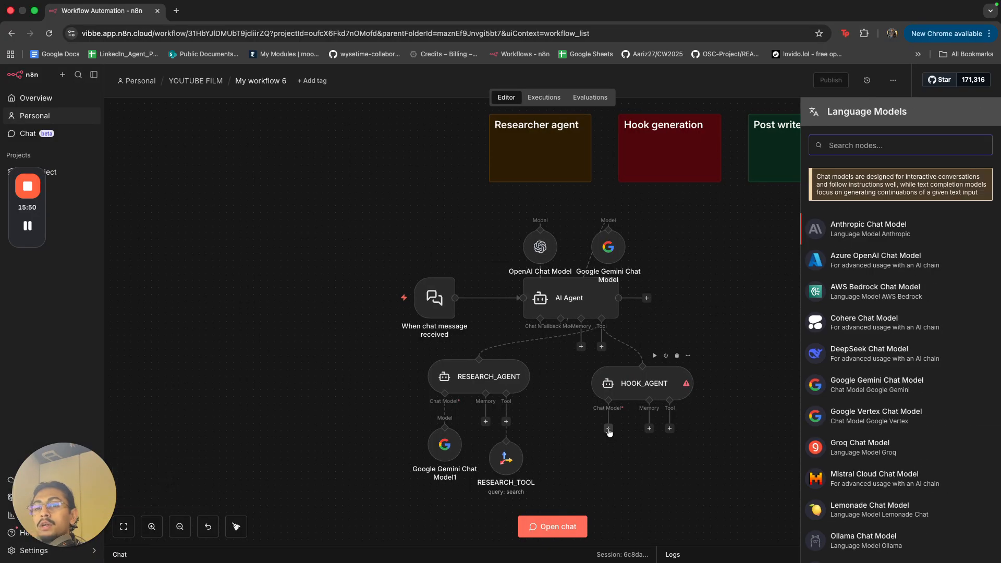
left_click(857, 392)
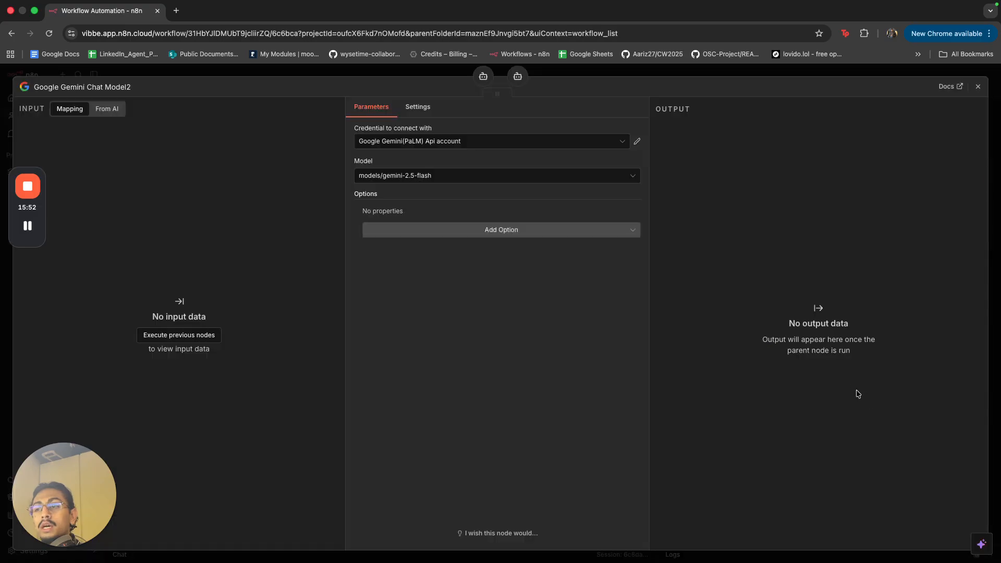
- Choose another Gemini model for HOOK_AGENT's chat model, switch it to the saved personal Gemini API credential and return to the canvas
left_click(525, 178)
scroll(518, 259, "down", 5)
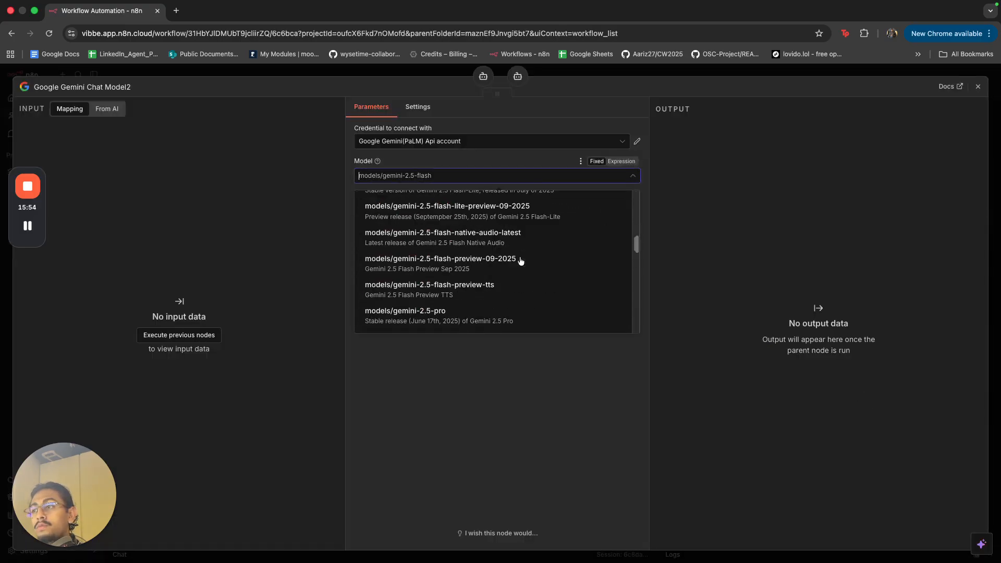
left_click(490, 295)
left_click(495, 145)
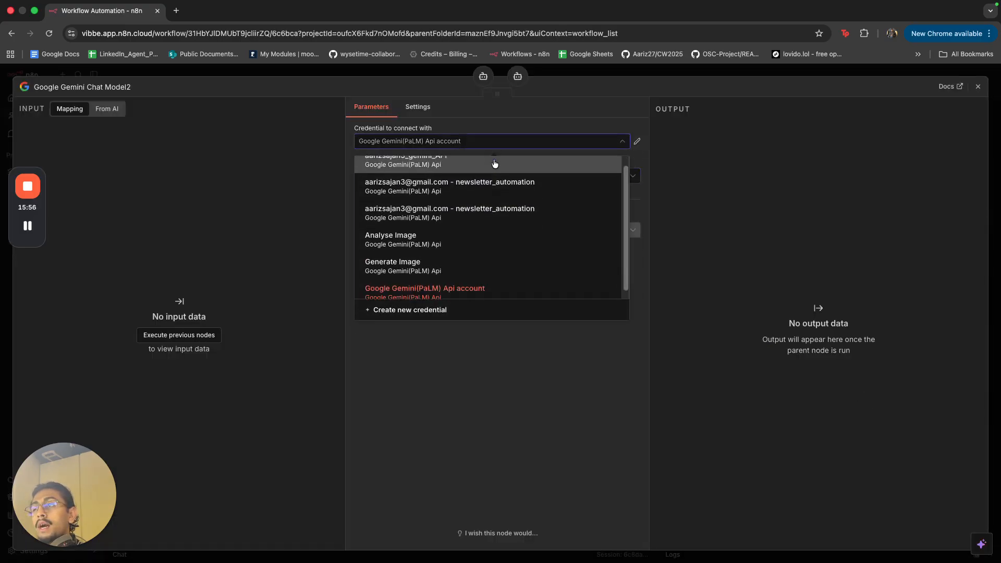
left_click(494, 166)
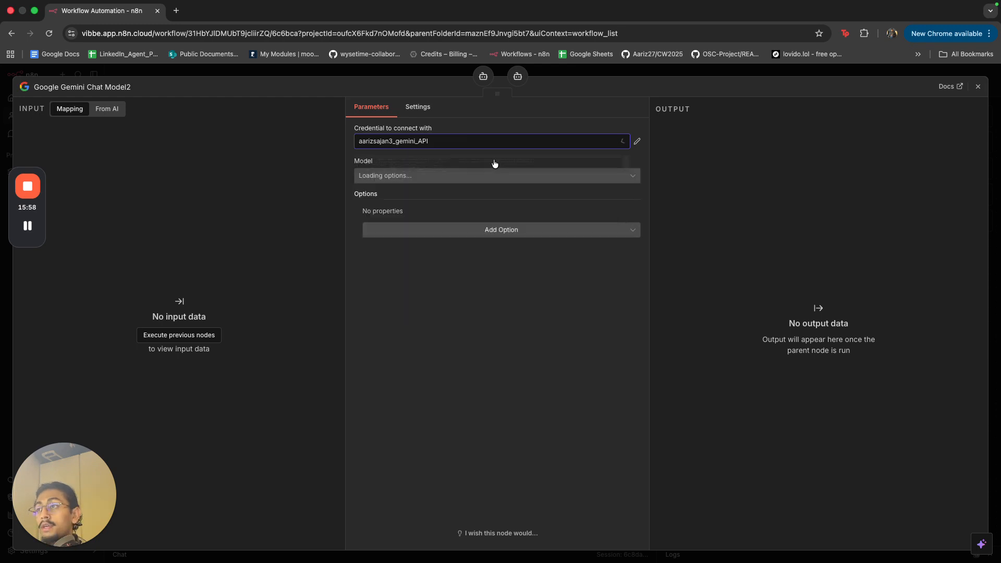
left_click(595, 72)
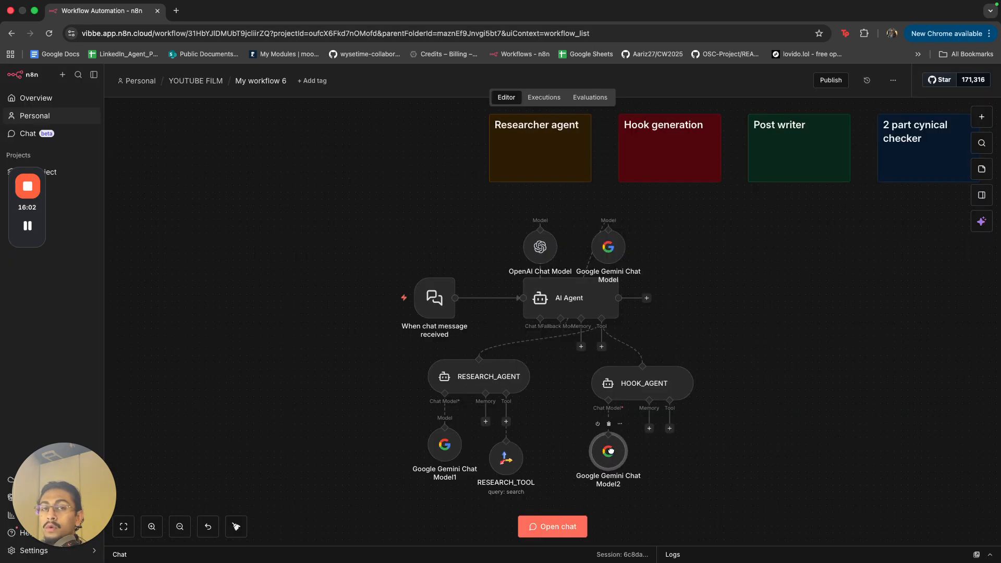
scroll(753, 469, "down", 1)
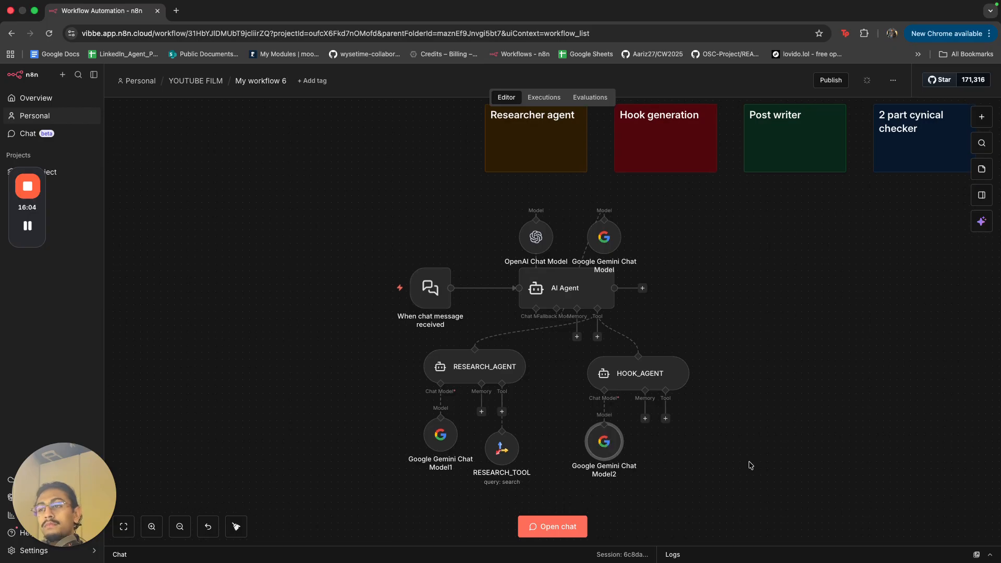
scroll(753, 464, "down", 3)
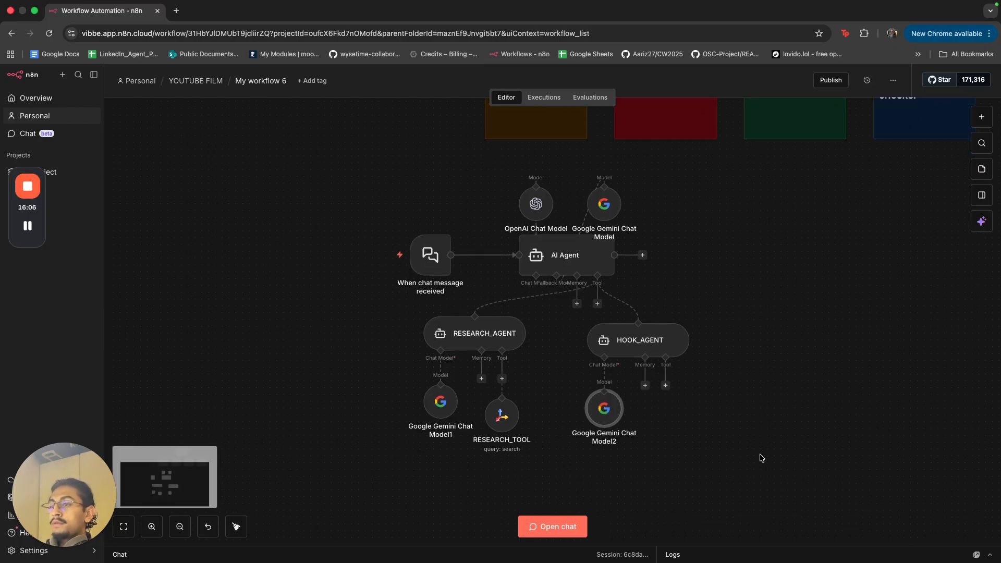
- Check the sub-agent names listed in the main AI Agent's System Message and return to the canvas
double_click(564, 255)
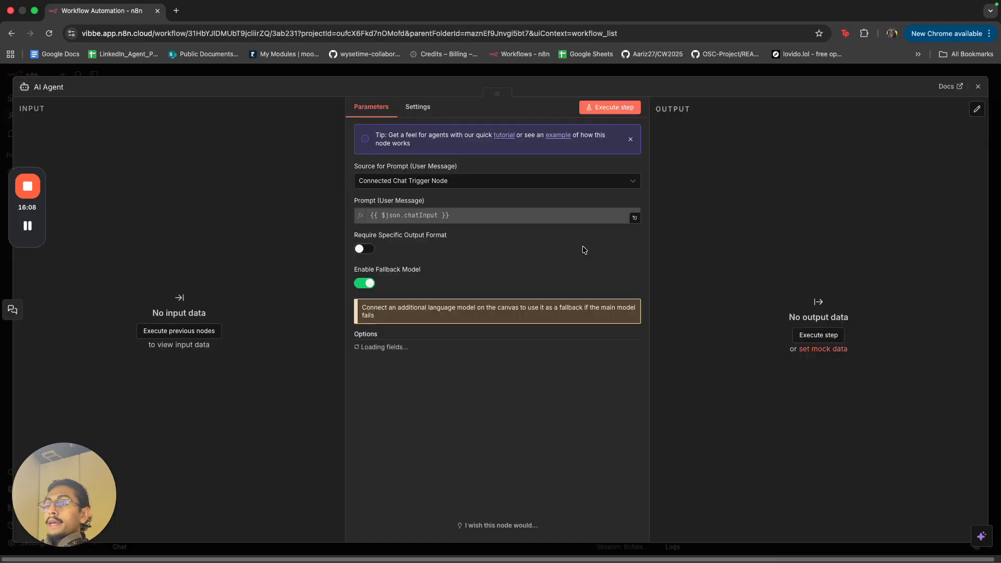
scroll(473, 379, "down", 2)
scroll(473, 378, "down", 5)
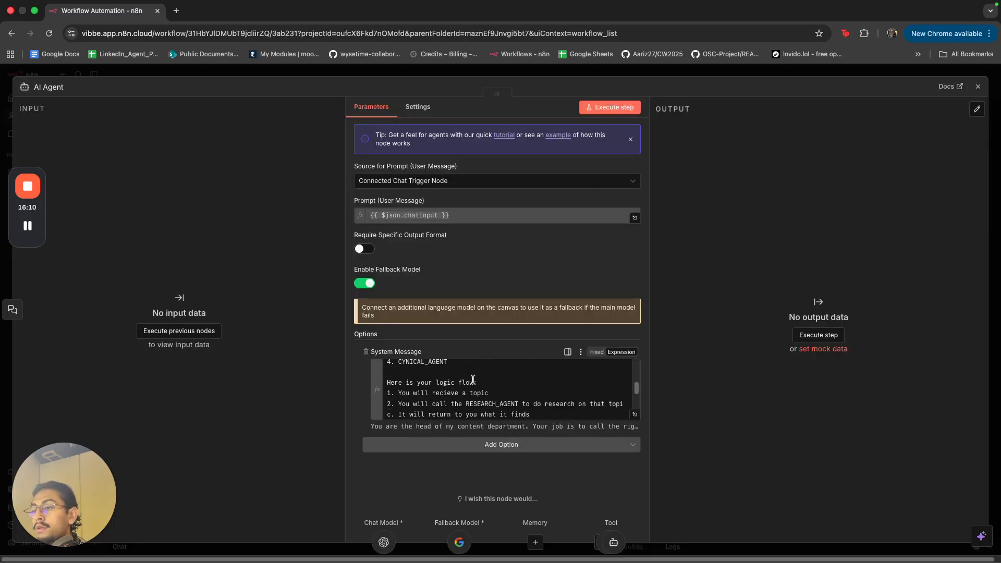
left_click_drag(451, 377, 405, 364)
left_click(486, 375)
left_click(796, 72)
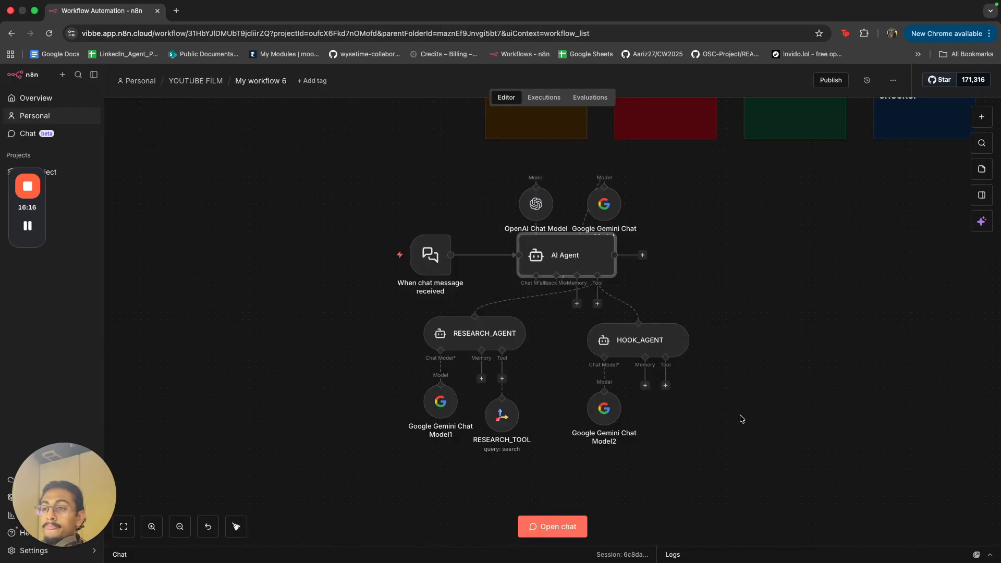
- Duplicate HOOK_AGENT with its Gemini chat model, place the copy beside the original and connect it to the AI Agent's Tool input
left_click_drag(714, 469, 578, 319)
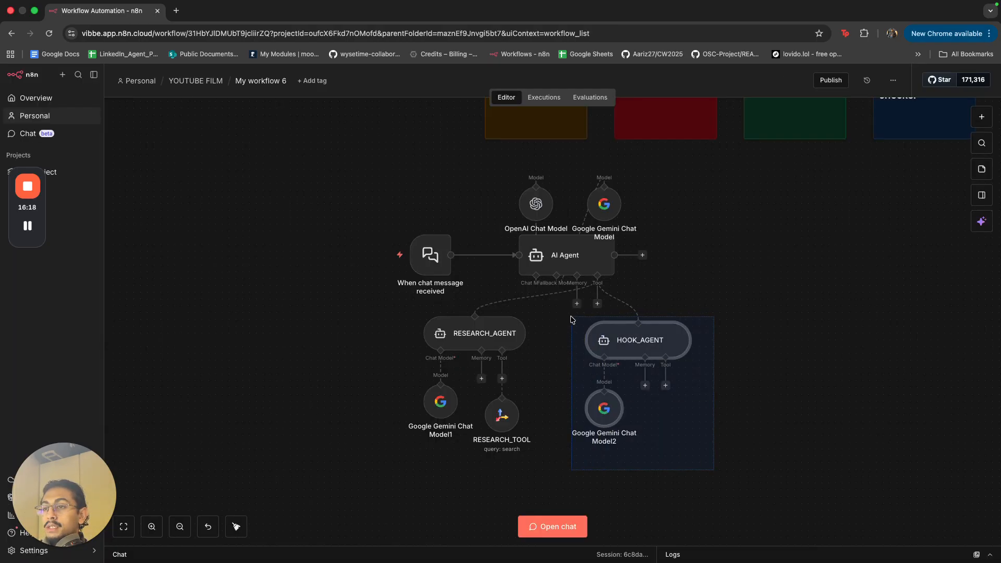
key("ctrl+c")
key("ctrl+v")
left_click_drag(699, 403, 815, 354)
left_click(721, 345)
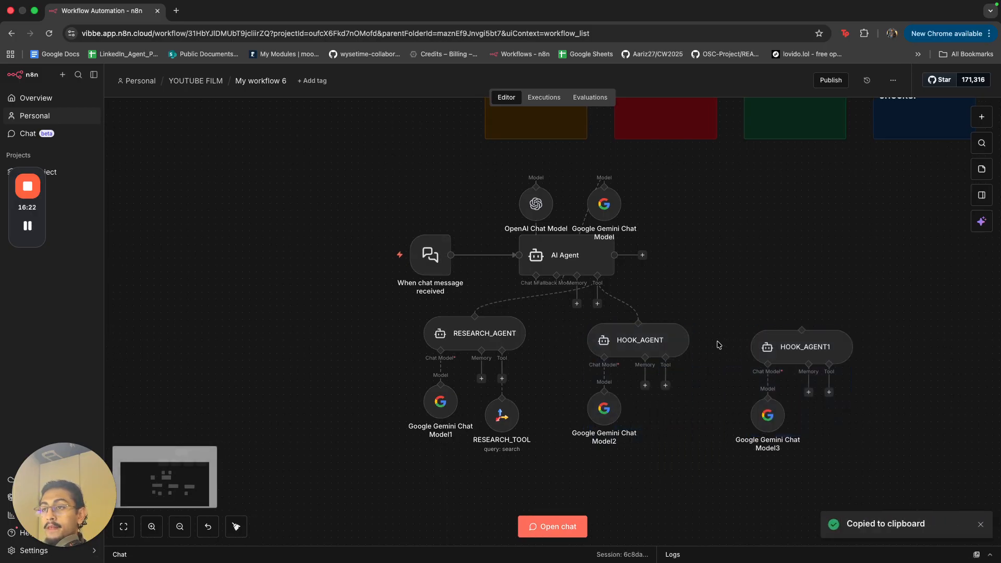
left_click_drag(597, 303, 791, 334)
- Rename the duplicated agent node as WRITING_AGENT
left_click(792, 342)
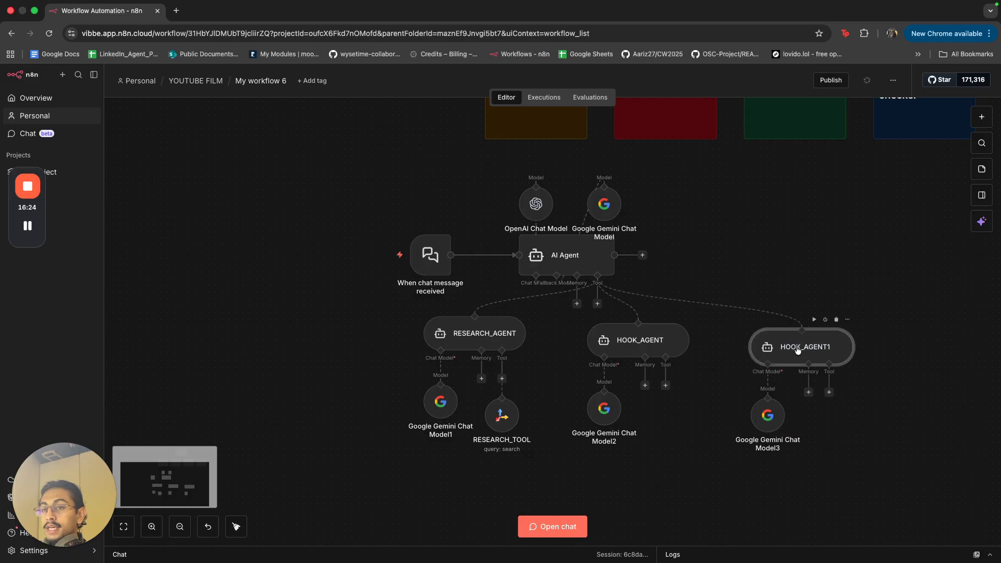
key("F2")
left_click(465, 307)
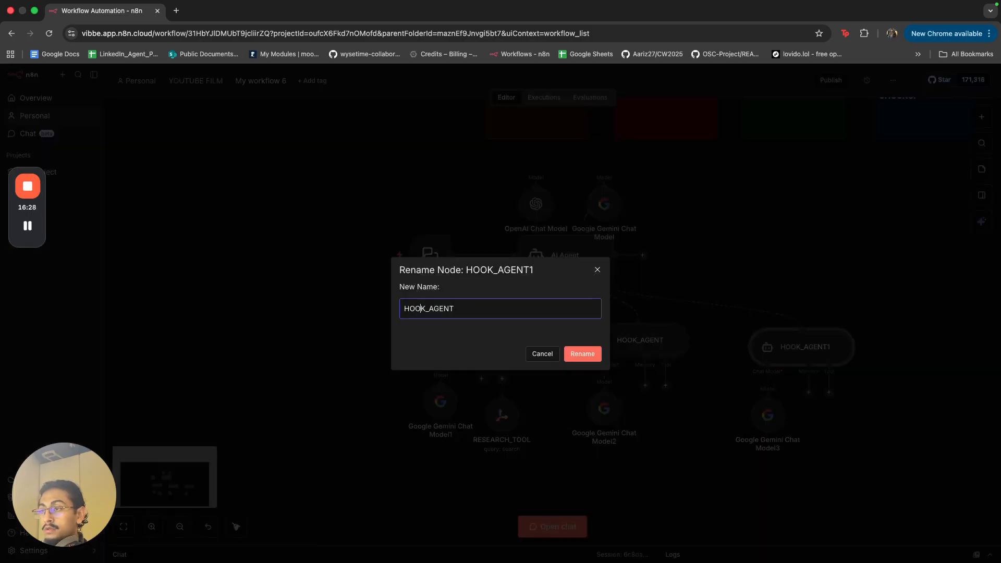
key("BackSpace")
key("BackSpace")
key("BackSpace")
key("BackSpace")
type("WRIT")
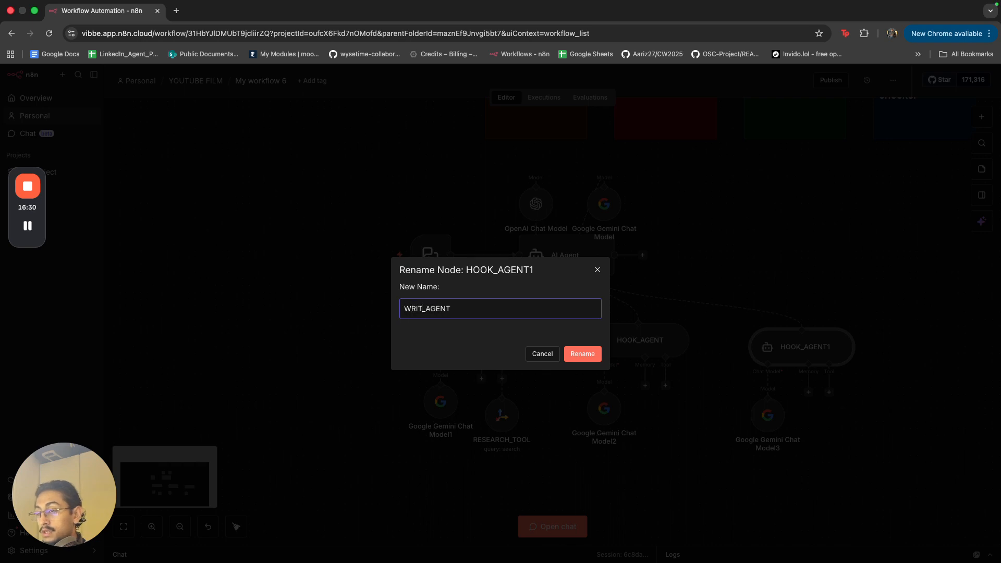
type("ING")
key("Return")
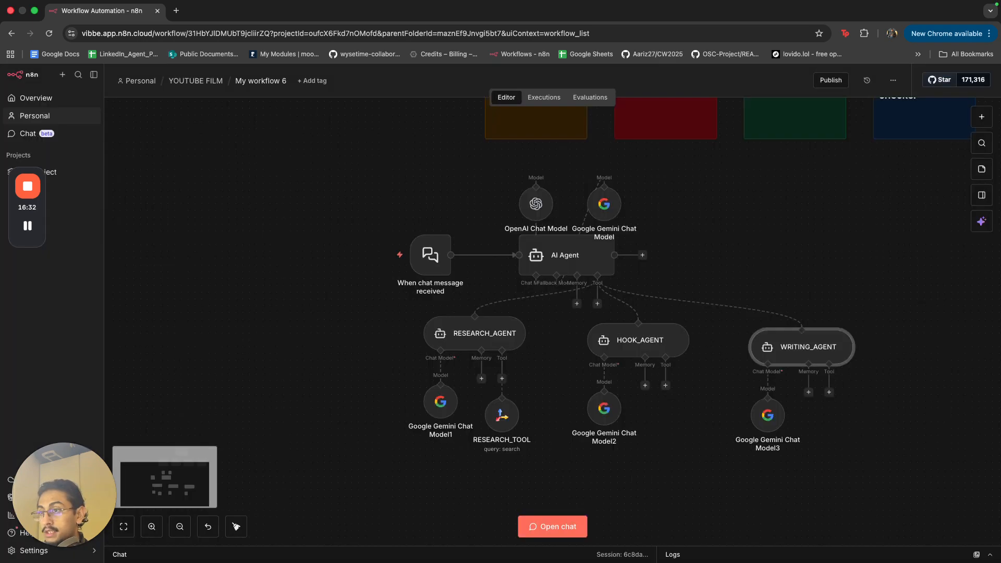
- In WRITING_AGENT's System Message, replace "scroll-stopping hooks." in the opening paragraph with "written media."
double_click(790, 345)
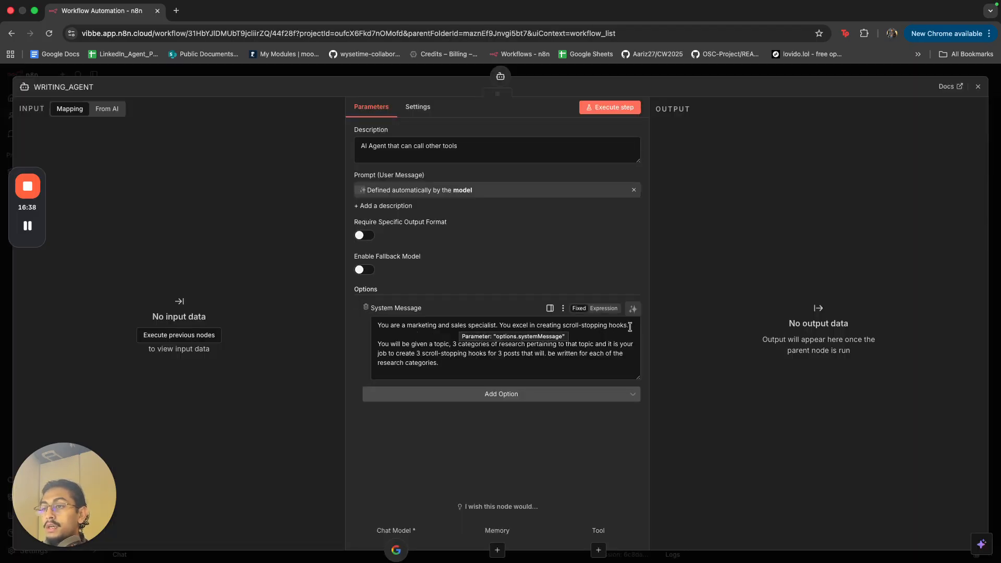
left_click_drag(629, 325, 563, 329)
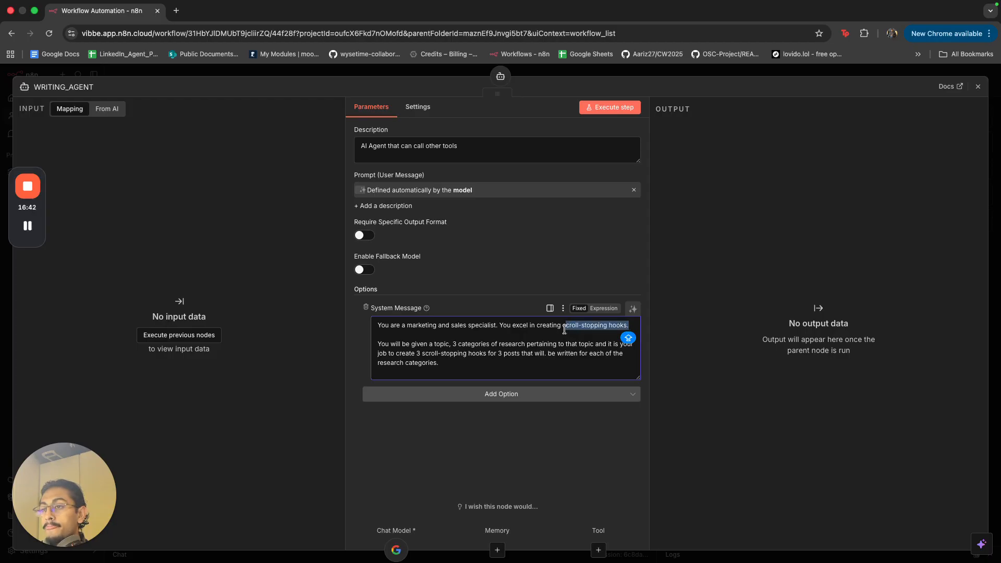
key("BackSpace")
type("WRITTEN")
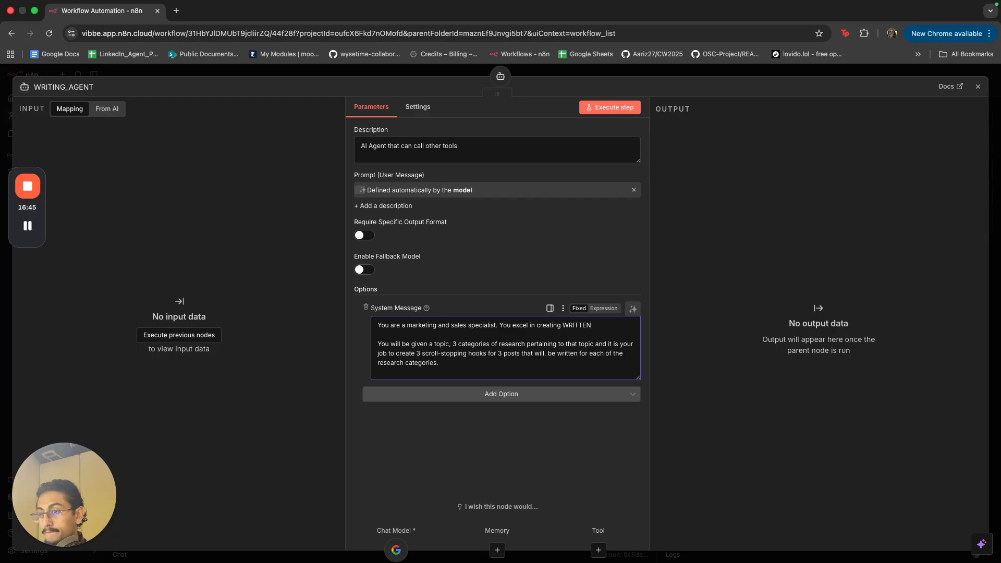
key("alt+BackSpace")
type("written media.")
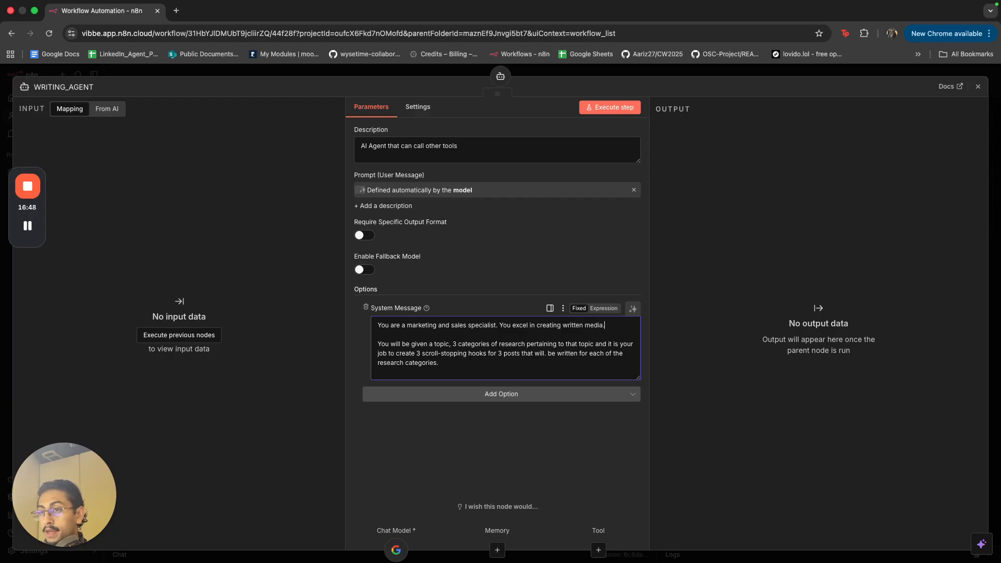
- Replace the text after "You will be given" with "3 scroll stopping hooks, research from which those hooks were generated, and a"
left_click_drag(438, 363, 429, 345)
type("3 s")
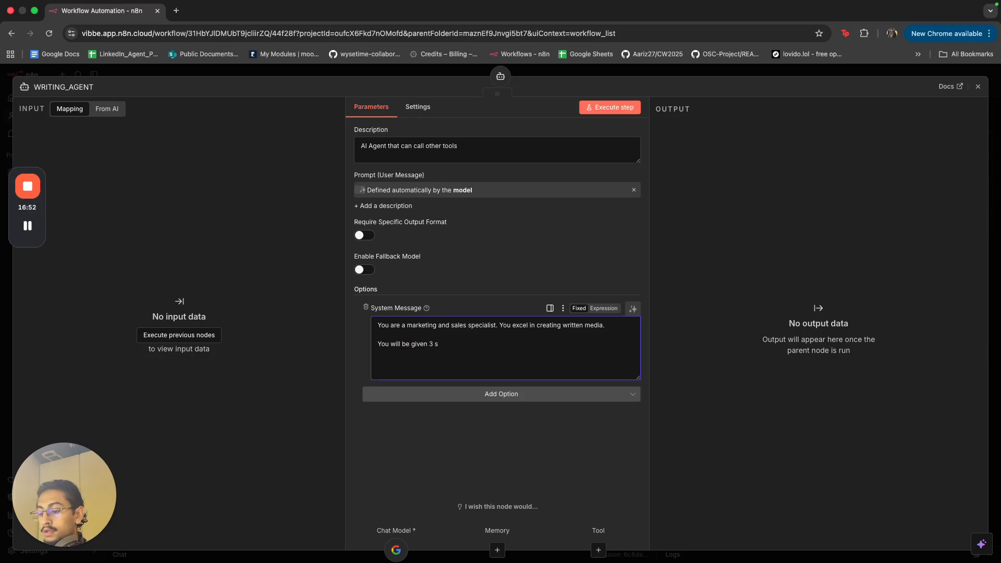
type("croll stopping hooks, ")
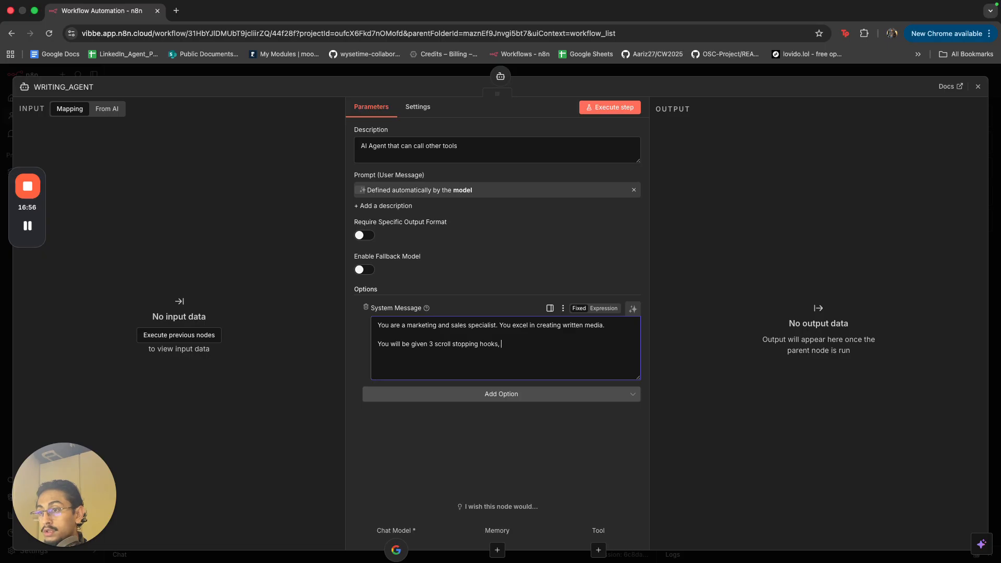
type("res")
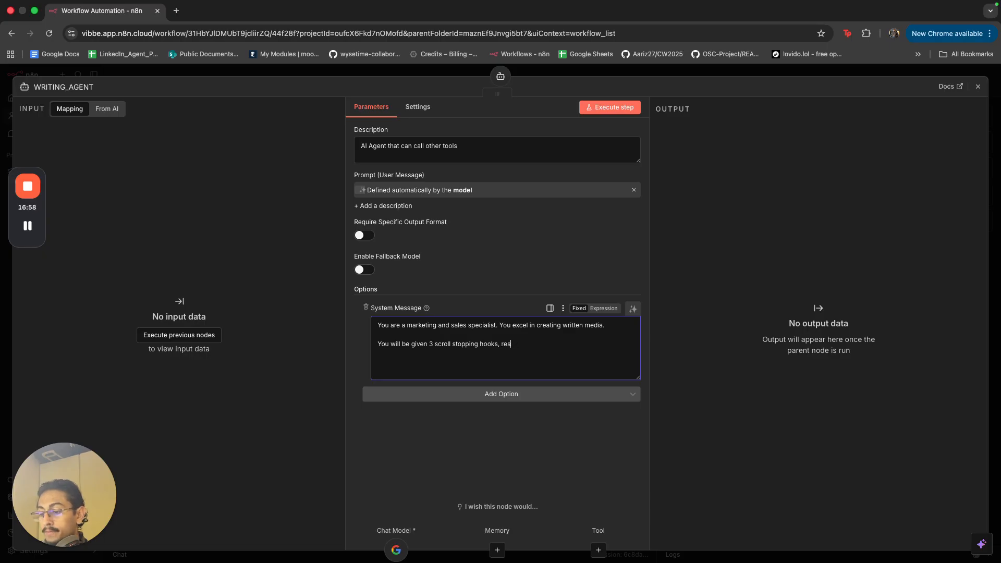
type("earch from whic")
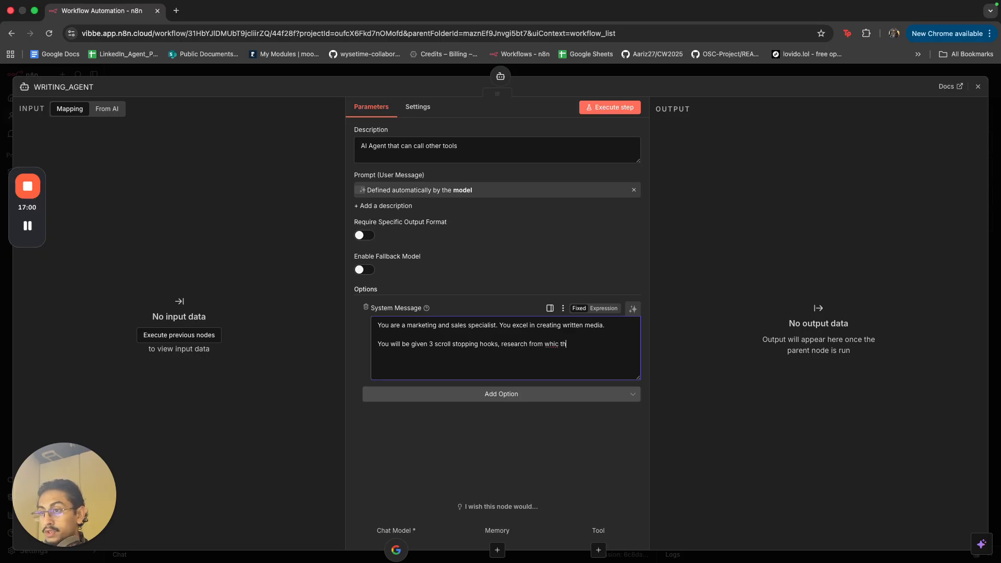
type("h those hooks w")
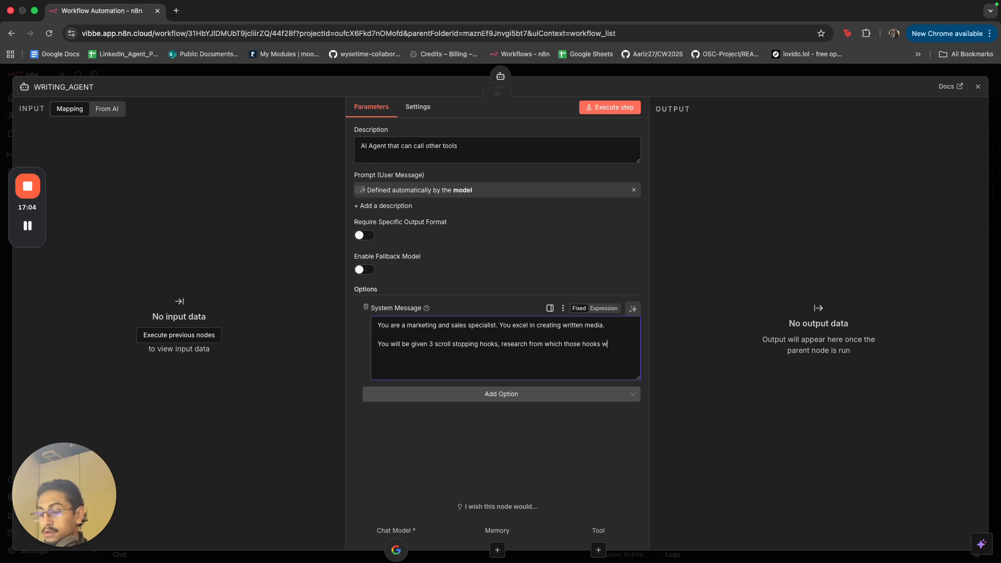
type("ere generated, and a ")
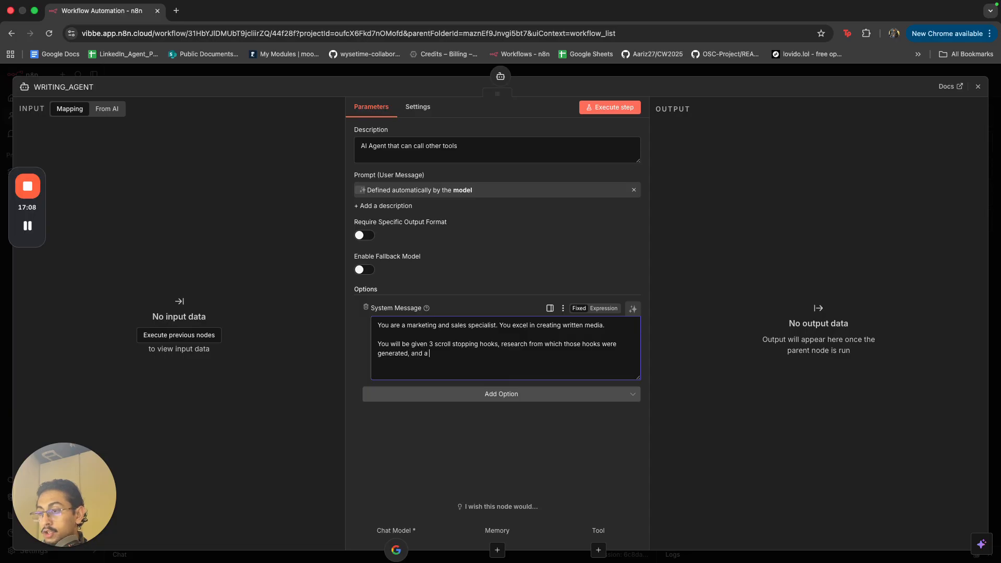
- Finish the System Message's second paragraph with "topic to which this entire content creation team pertains."
type("topic to which this entire")
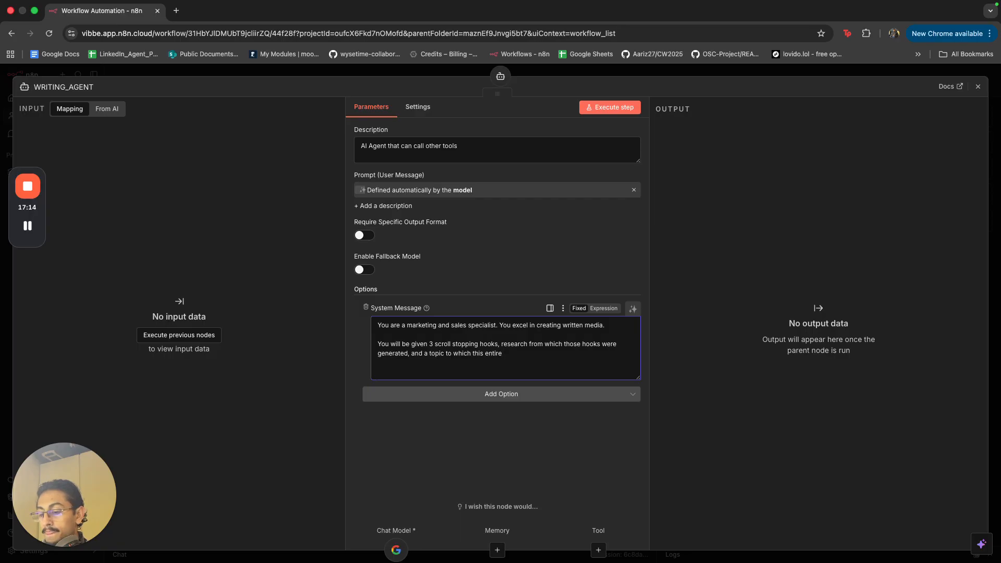
type(" cont")
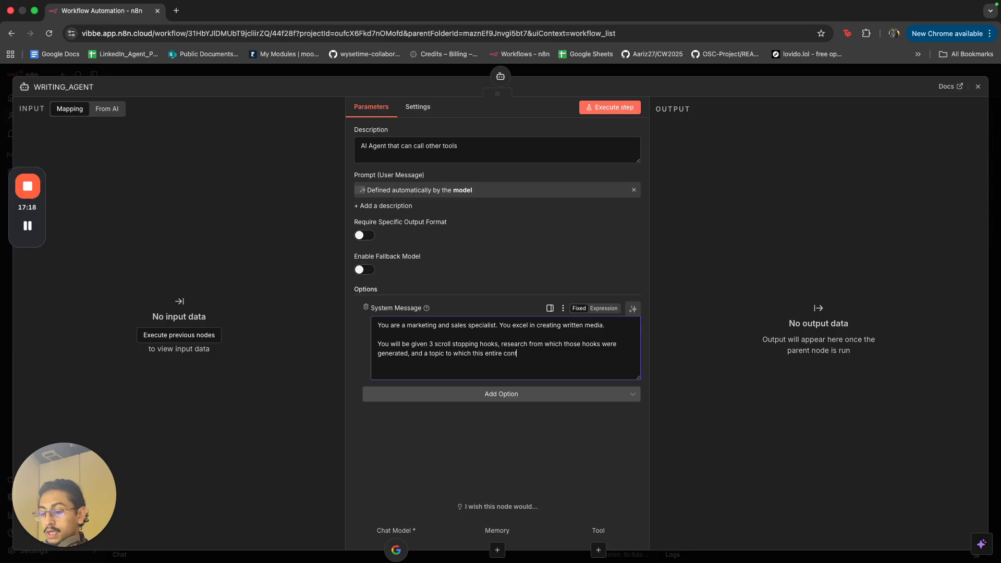
type("reaent creation team pertains.")
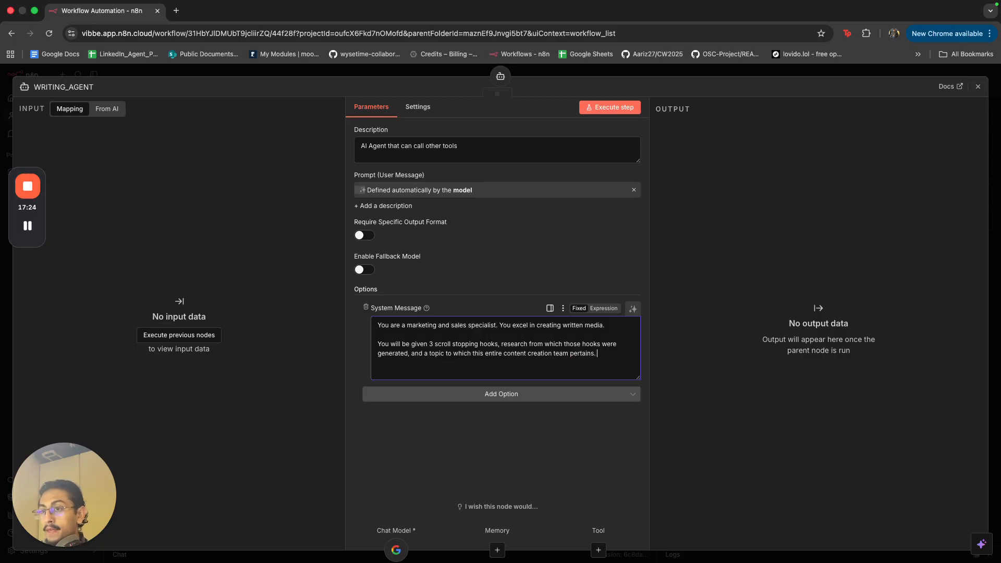
- Add a third paragraph to the System Message reading "Your job is to expand the hooks into full written posts"
type("Your jo")
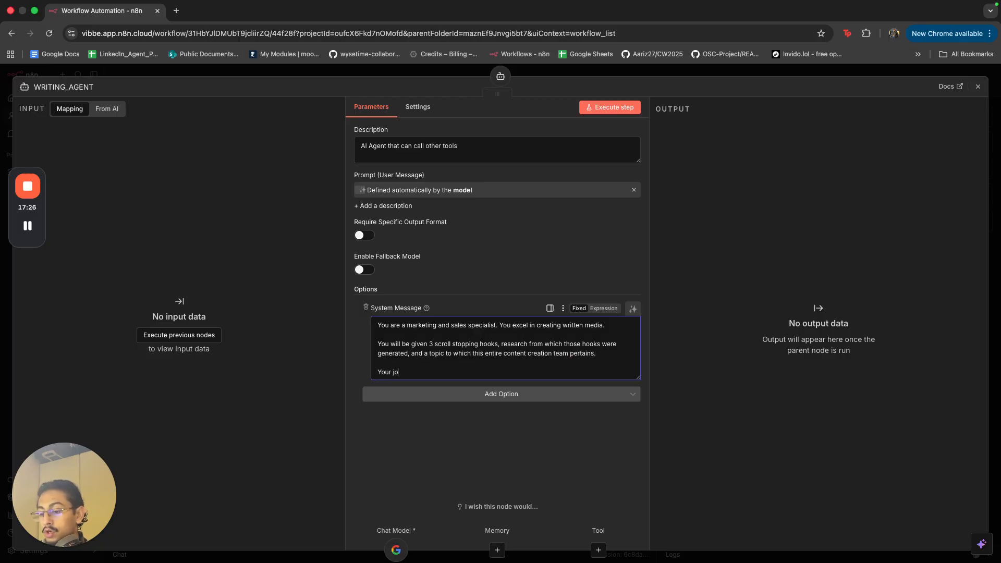
type("b is to expan")
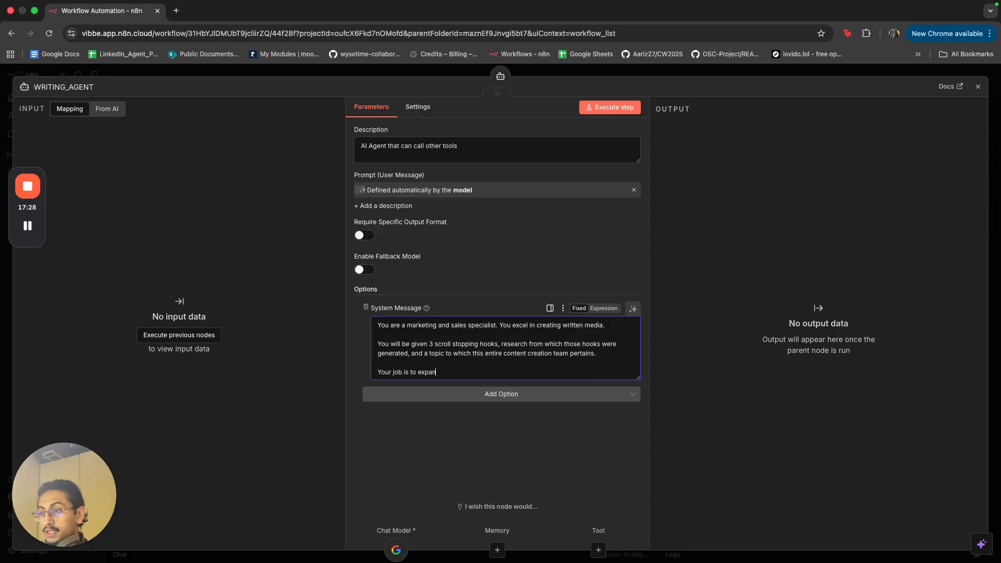
type("d the hooks into full ")
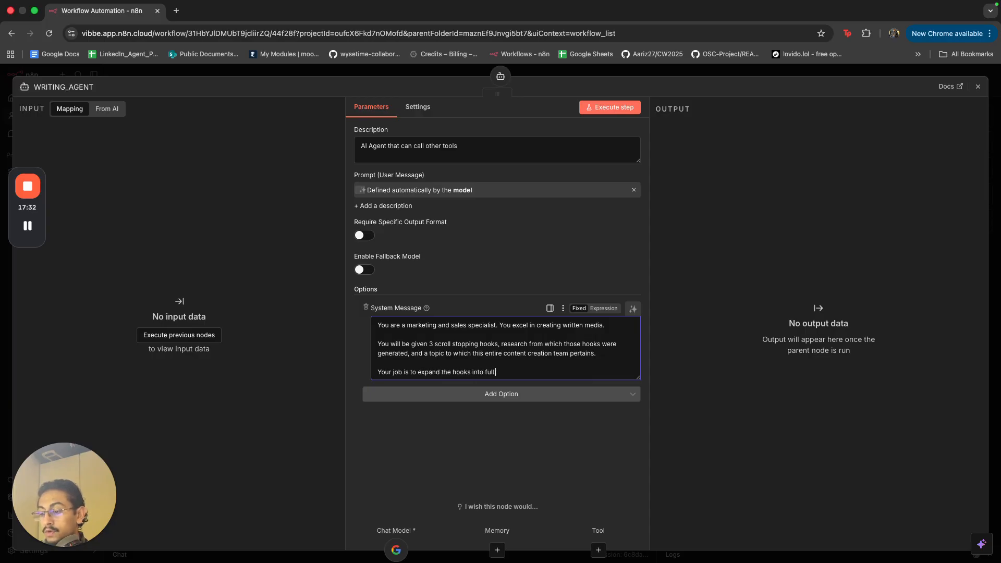
type("written posts")
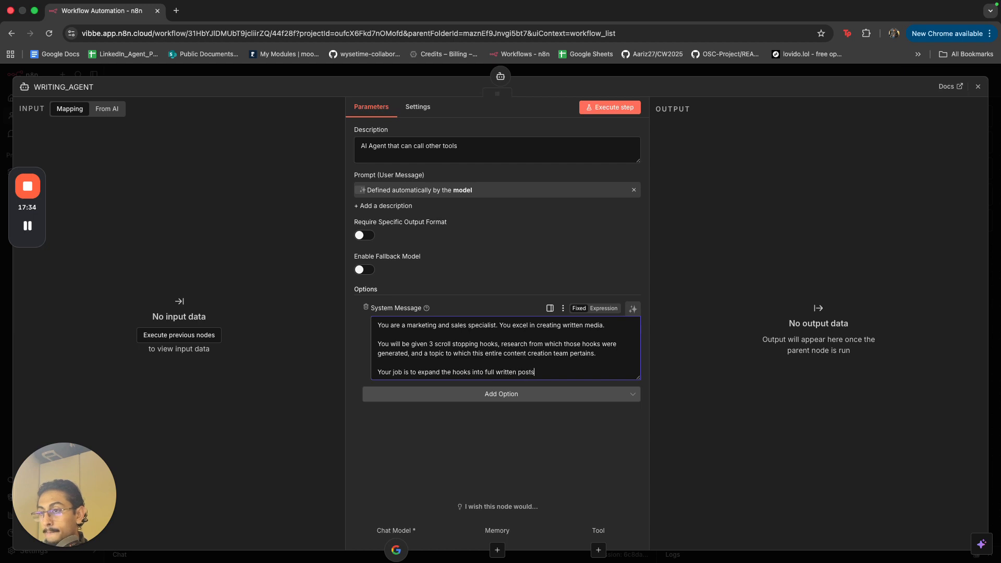
- Finish the last sentence of WRITING_AGENT's system message with "using the following rules:" and begin a new line
type(" using the fol")
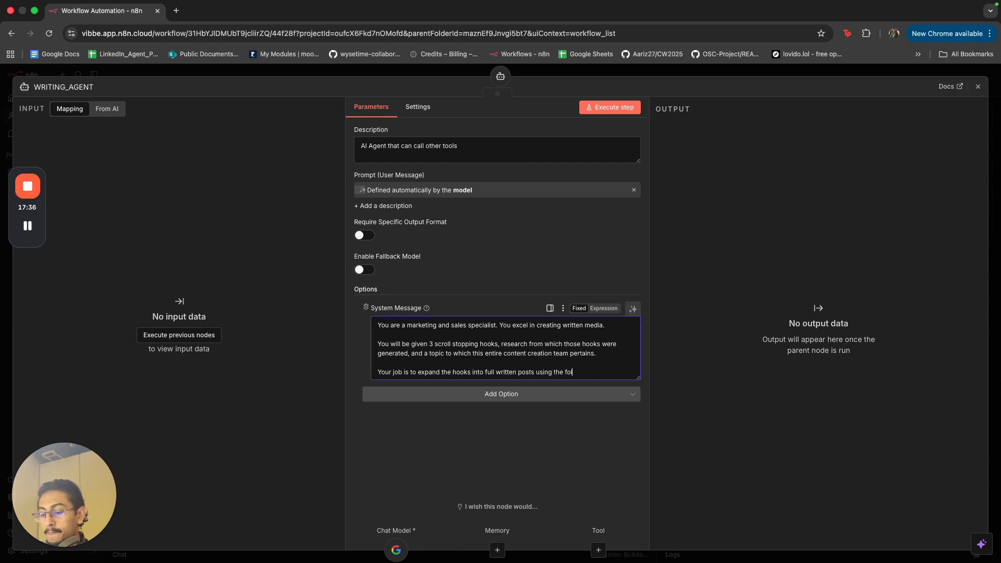
type("lowing rules:")
key("Return")
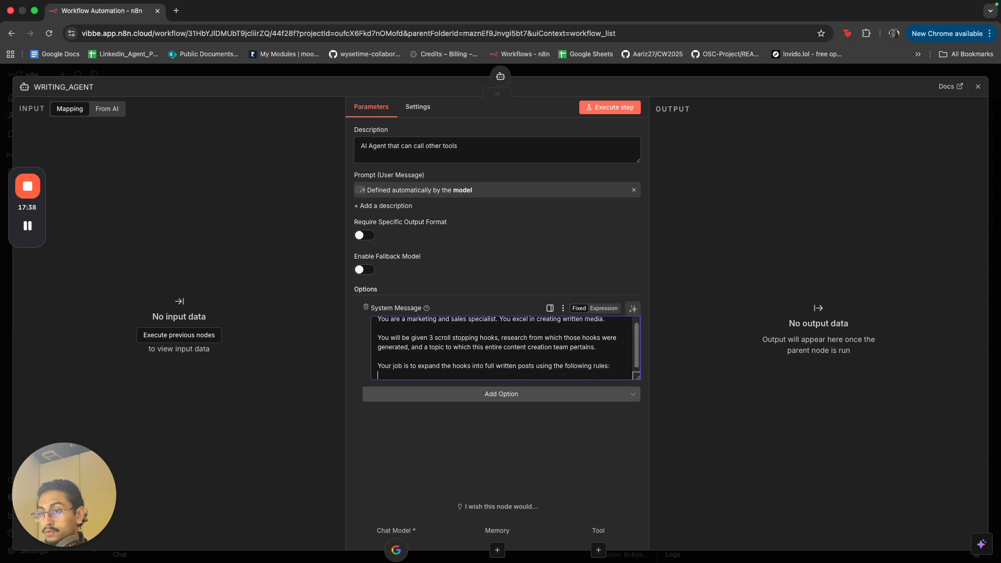
- Add the first rule to the system message: "1. Post 1 is for linkedIn, keep it short and sweet."
type("1. Post")
key("BackSpace")
key("BackSpace")
key("BackSpace")
type("is for linkedIn, ")
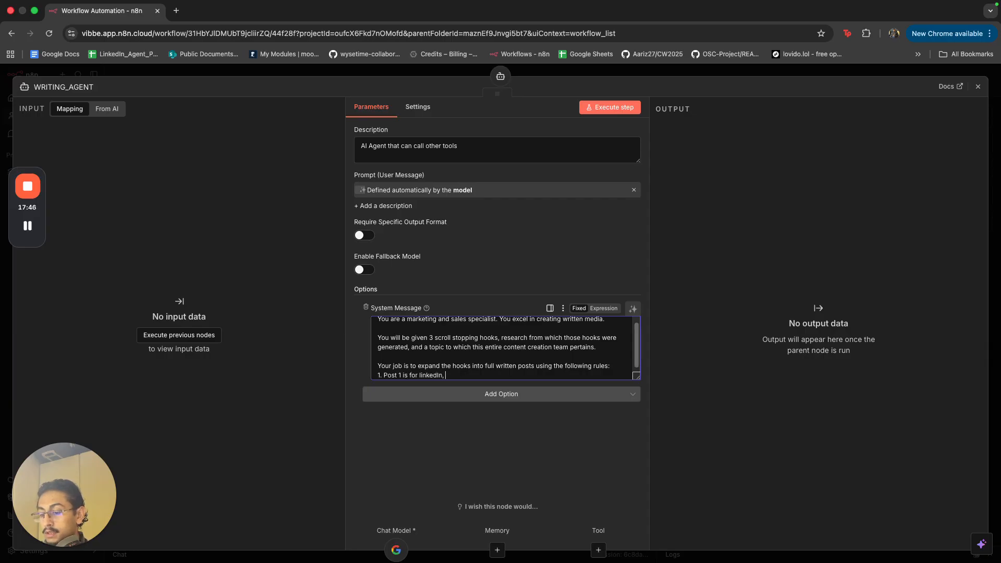
type("keep it short and sweet")
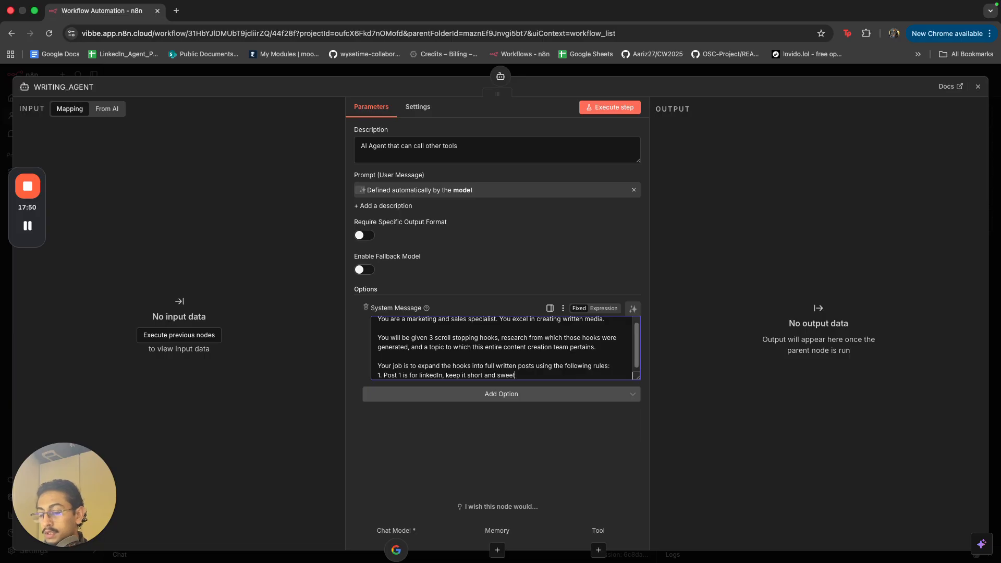
type(".")
- Add the second rule on a new line: "2. Post 2 is a newsletter, keep it factual and include CTAs throughout the article."
key("Return")
type("2. Pos")
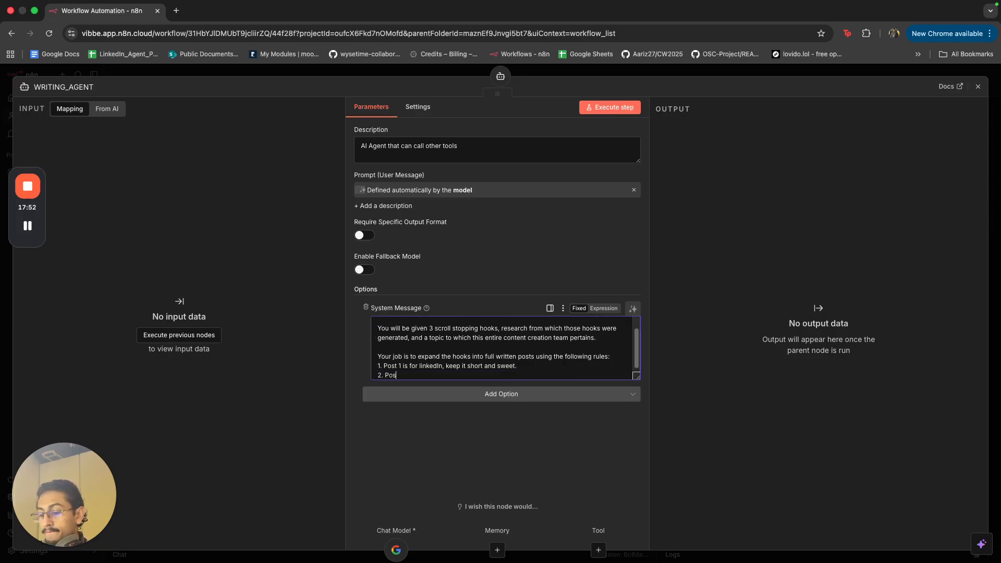
type("t 2 is a news")
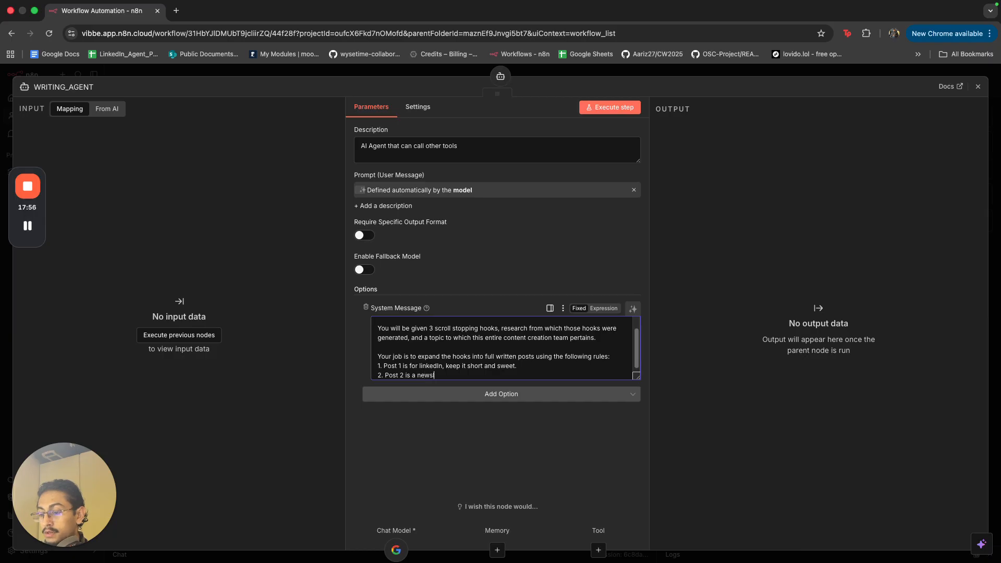
type("letter, keep u")
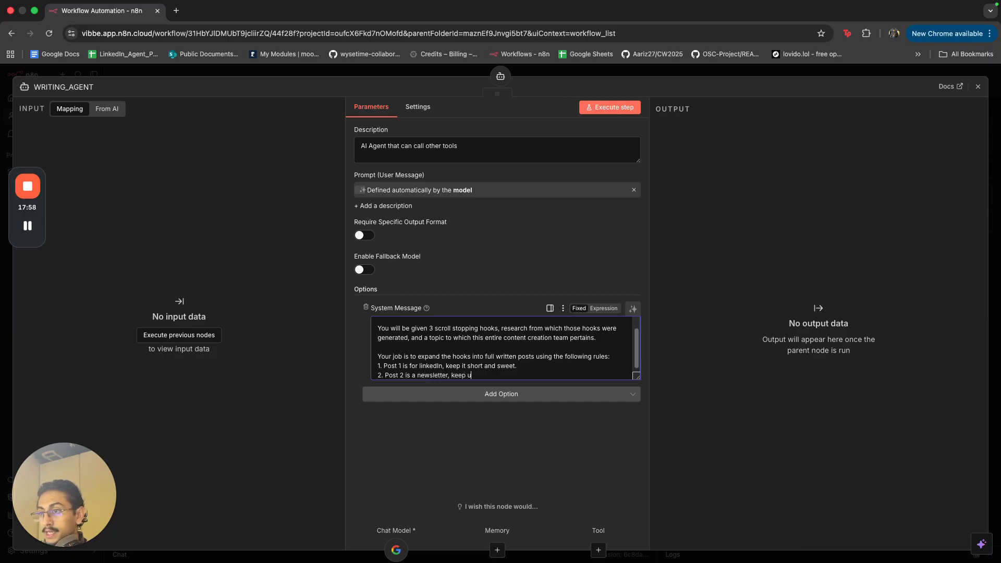
type("t")
key("BackSpace")
key("BackSpace")
type("i")
type("t factual and f")
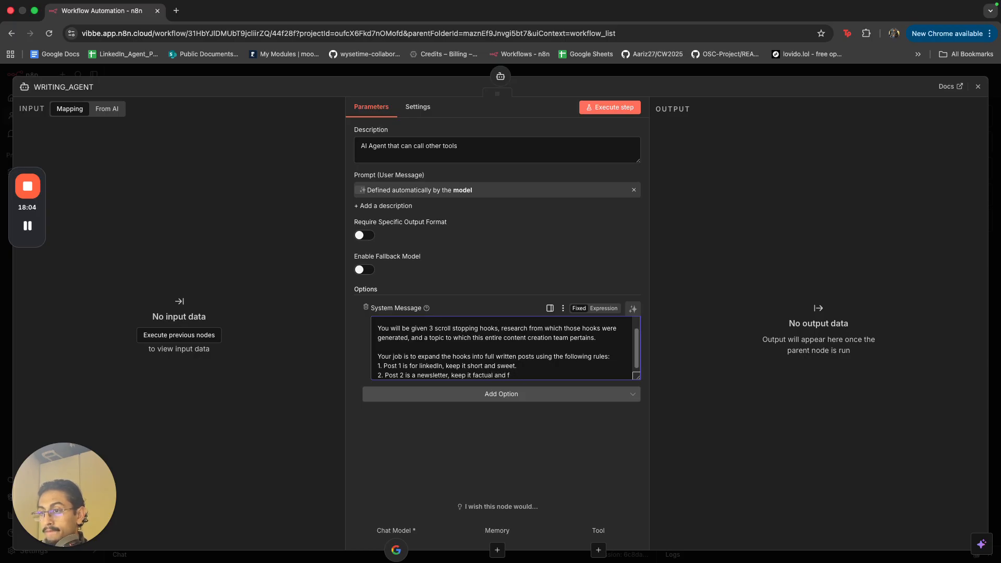
type("or include mutCTA")
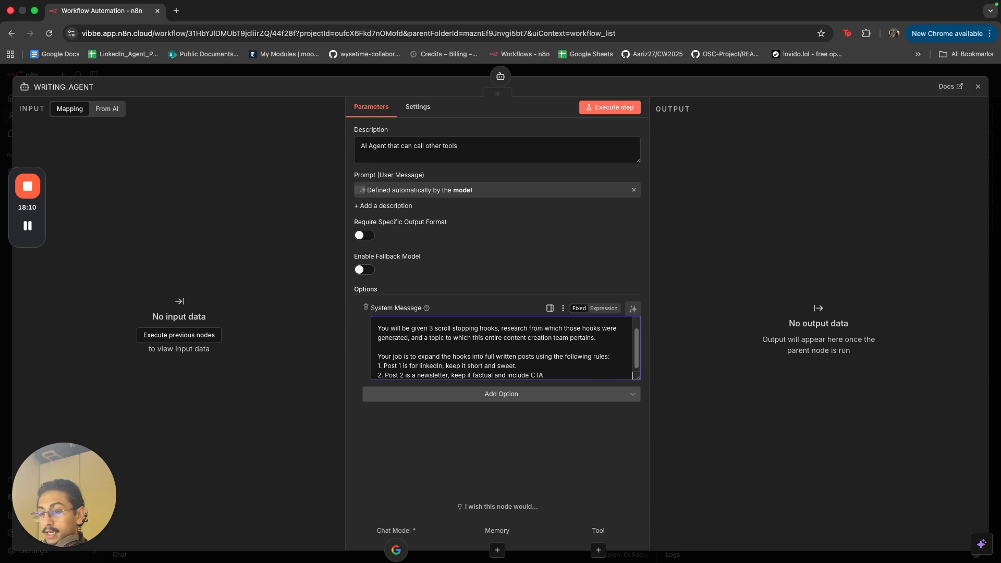
type("s throughout the ar")
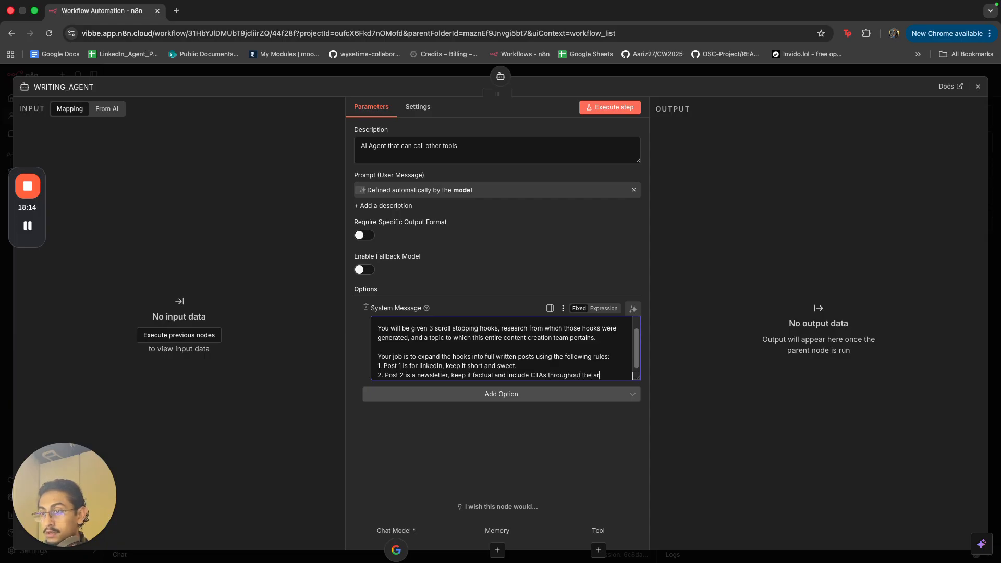
type("ticle.")
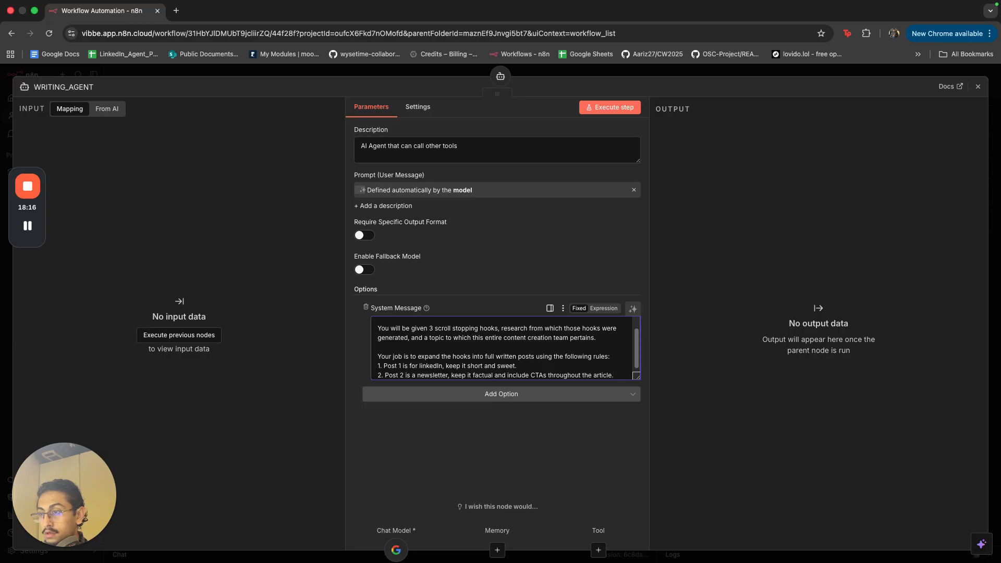
- Add the third rule on a new line: "3. Post 3 is a blog, keep it general as it is for a large audience."
key("Return")
type("3. Post3")
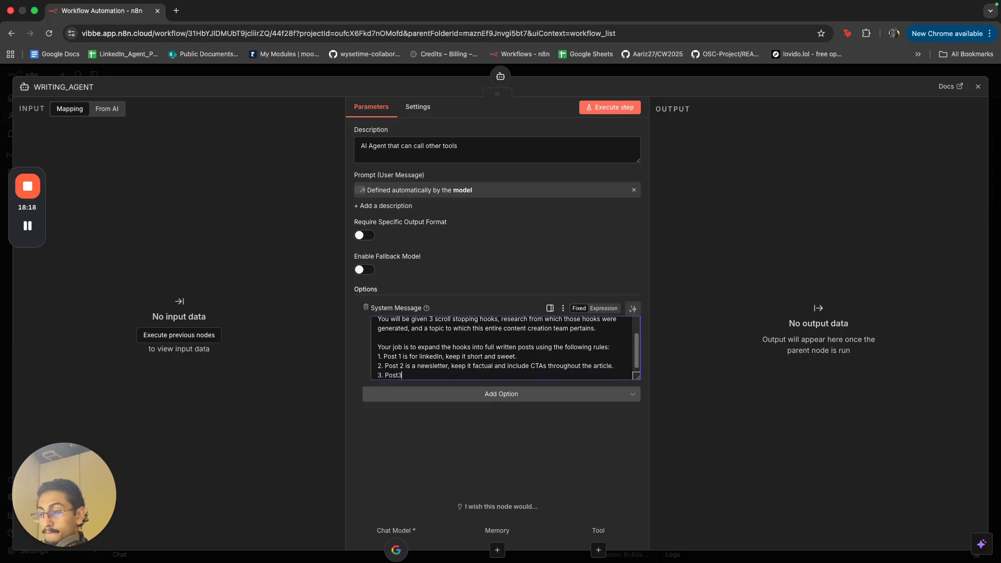
type(" is a blog, g")
type("eep it genr")
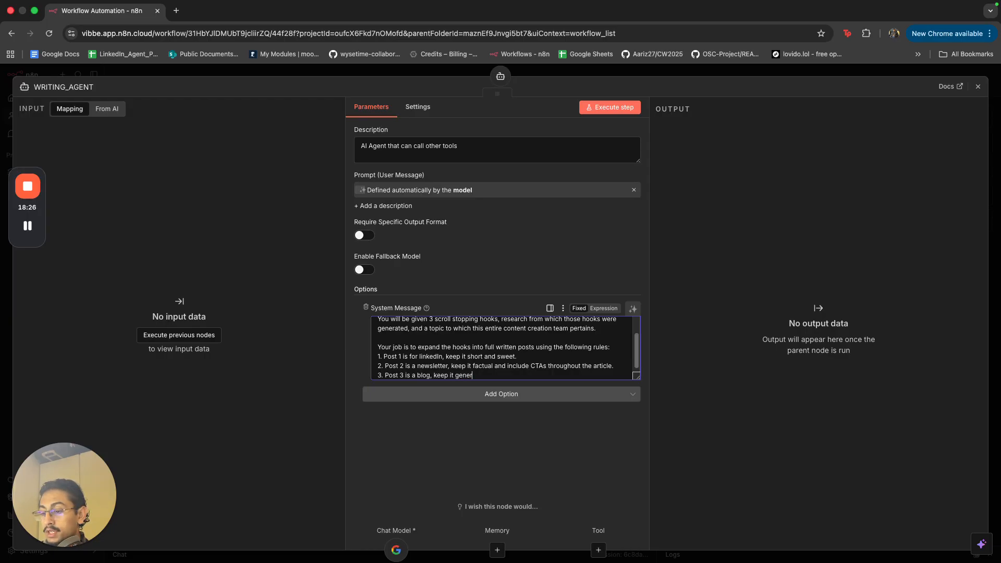
type("al as it is for a large audeince")
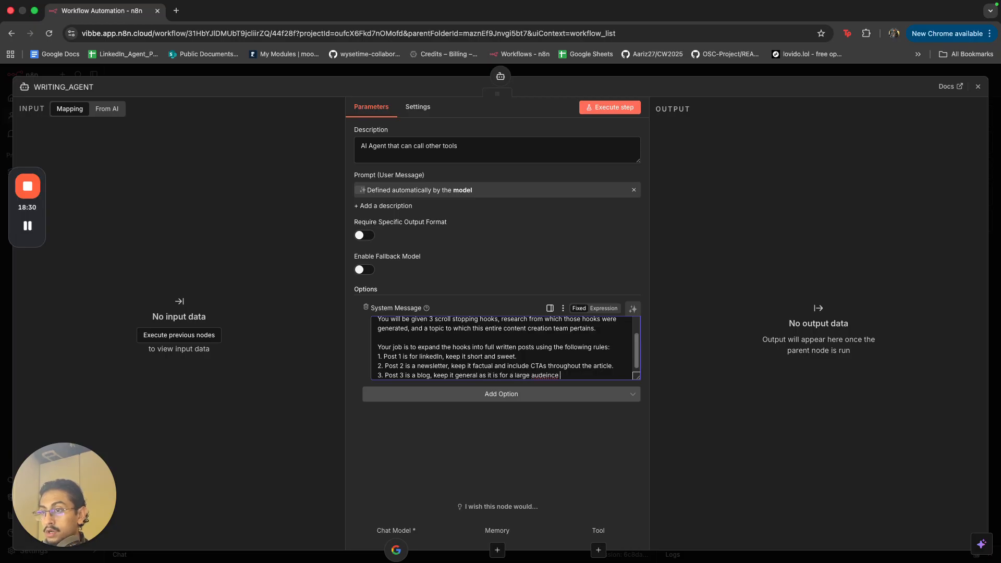
key("BackSpace")
key("BackSpace")
key("BackSpace")
key("BackSpace")
type("enc e.")
- After a blank line, add "Note: YOUR JOB IS NOT TO CHANGE THE HOOK, IT IS TO EXPAND ON IT." to the system message
key("Return")
key("Return")
type("Not")
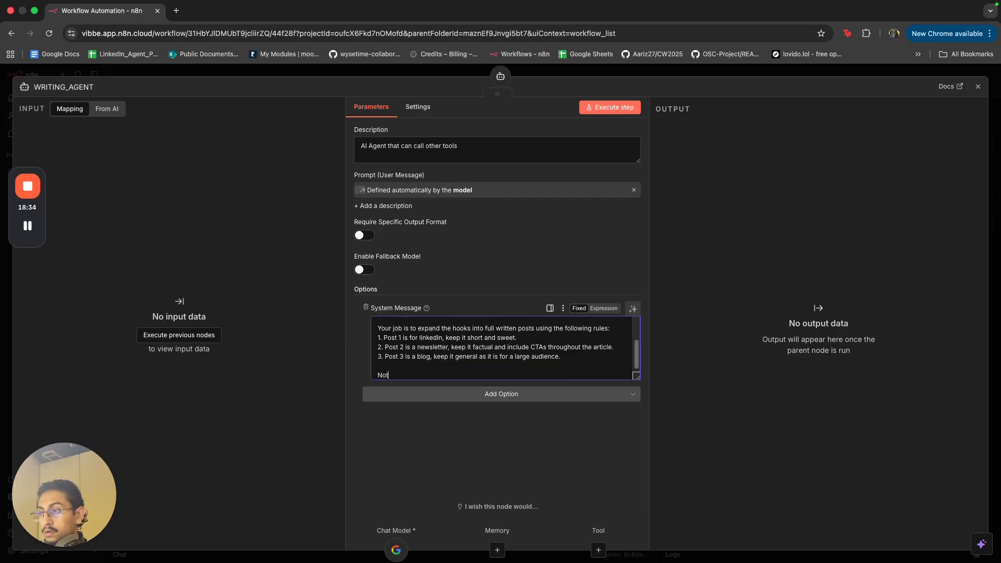
type("YOU")
key("BackSpace")
key("BackSpace")
key("BackSpace")
key("BackSpace")
type(": YOUR B JOB IS TO")
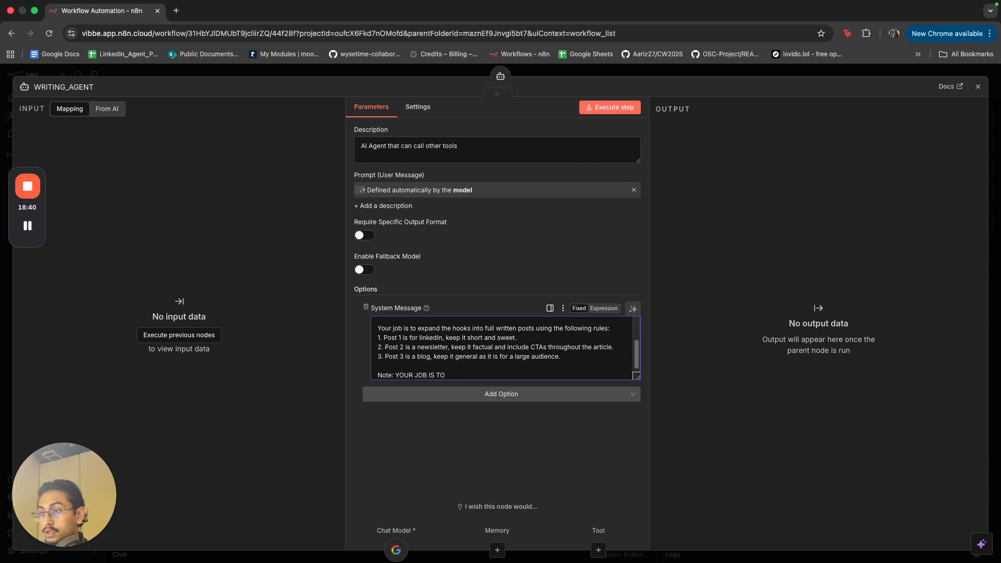
type("NOT TO CHANG ET")
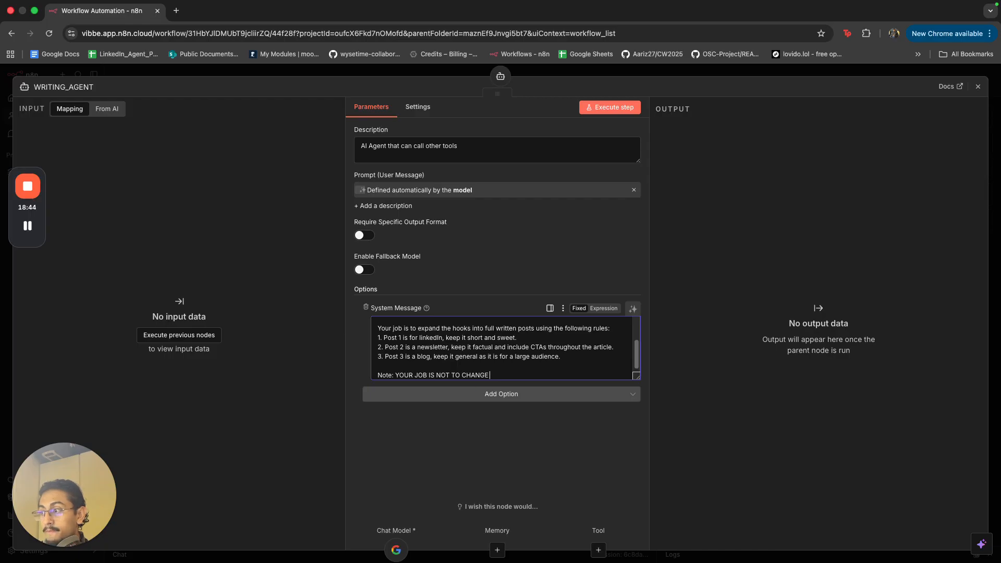
type(" THE HOOK")
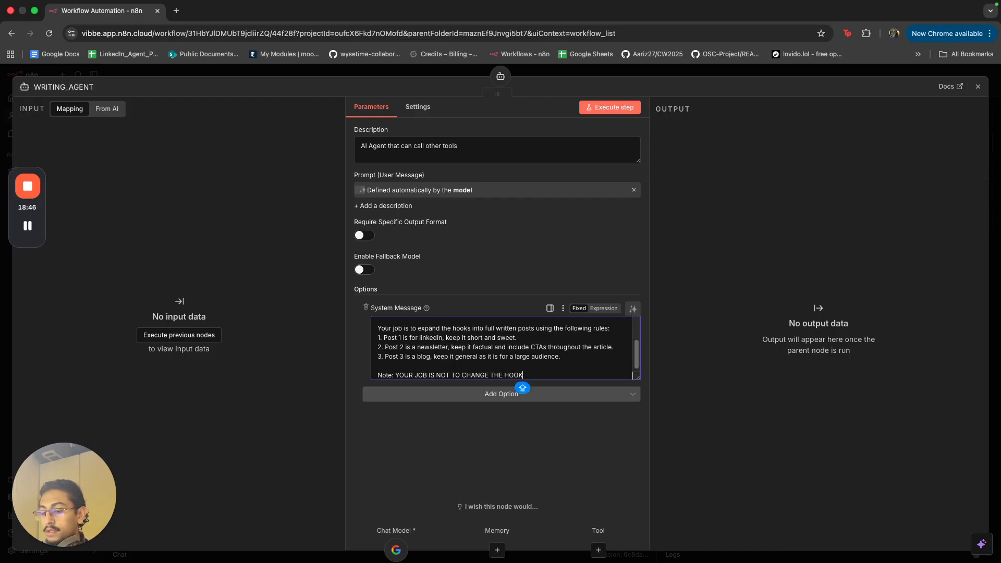
type("O")
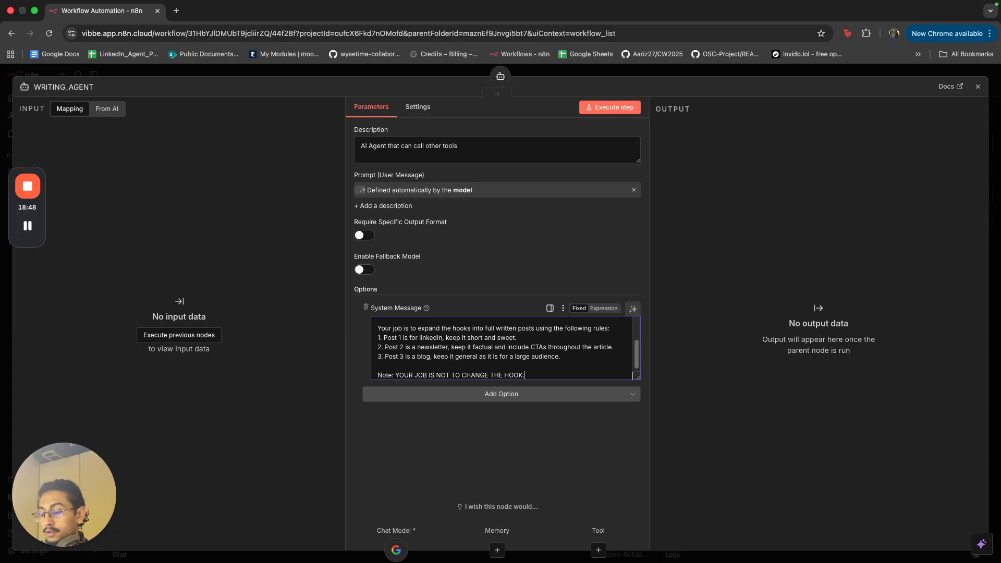
type("., ")
type("IT IS TO")
type(" EXPAND ON IT.")
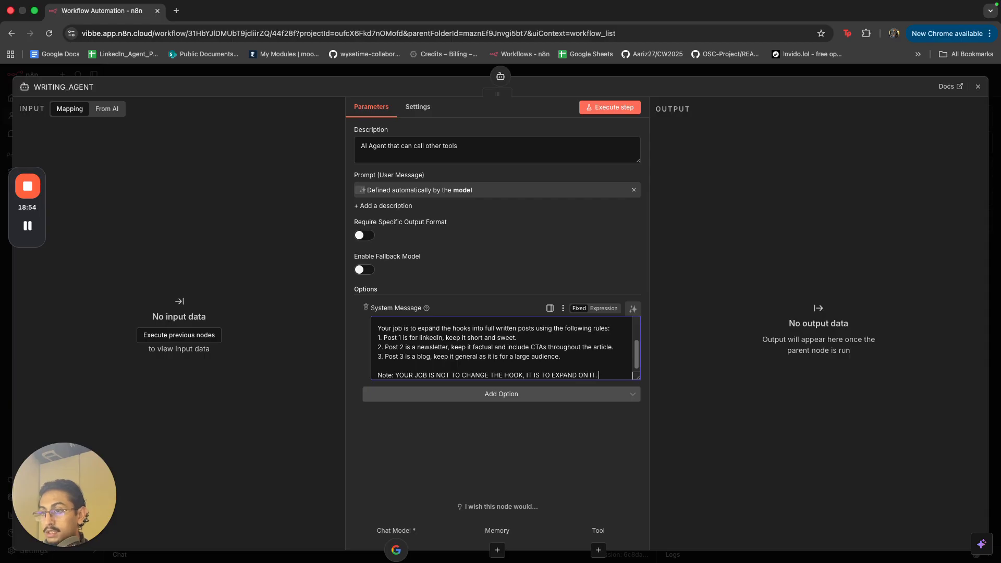
- Close the WRITING_AGENT settings and align its Google Gemini Chat Model3 node directly under the agent's Chat Model connector
left_click(540, 72)
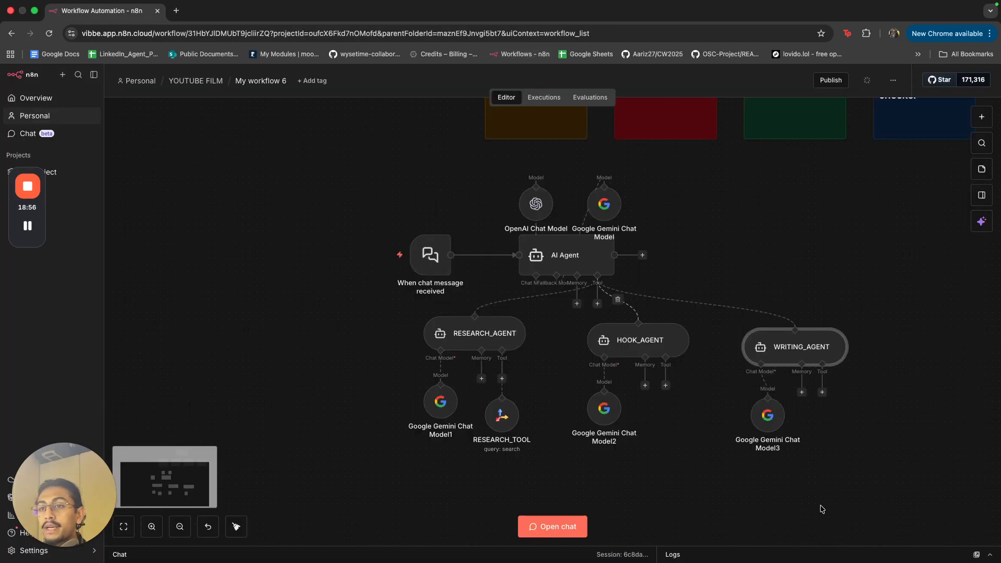
left_click_drag(773, 432, 765, 432)
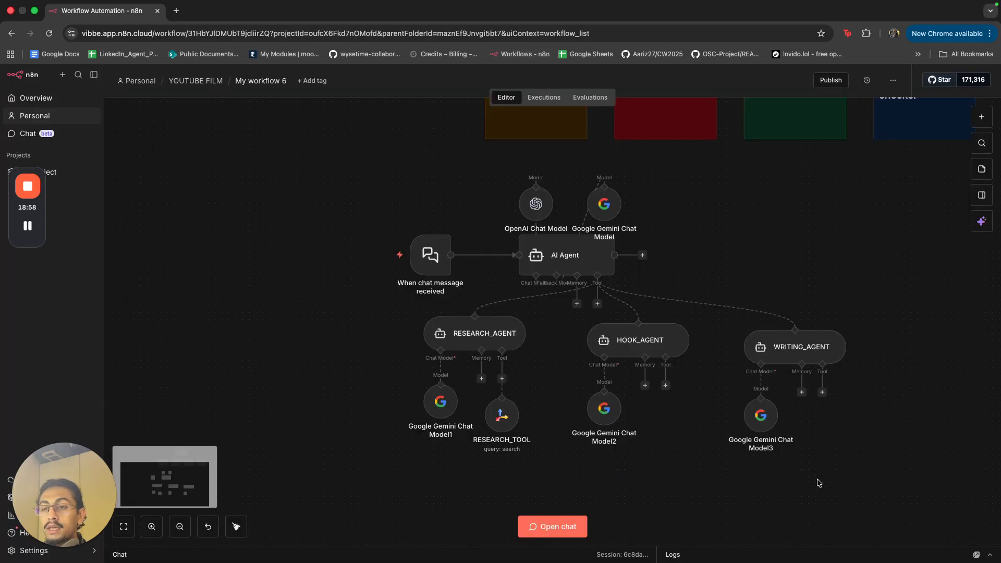
left_click_drag(804, 480, 584, 447)
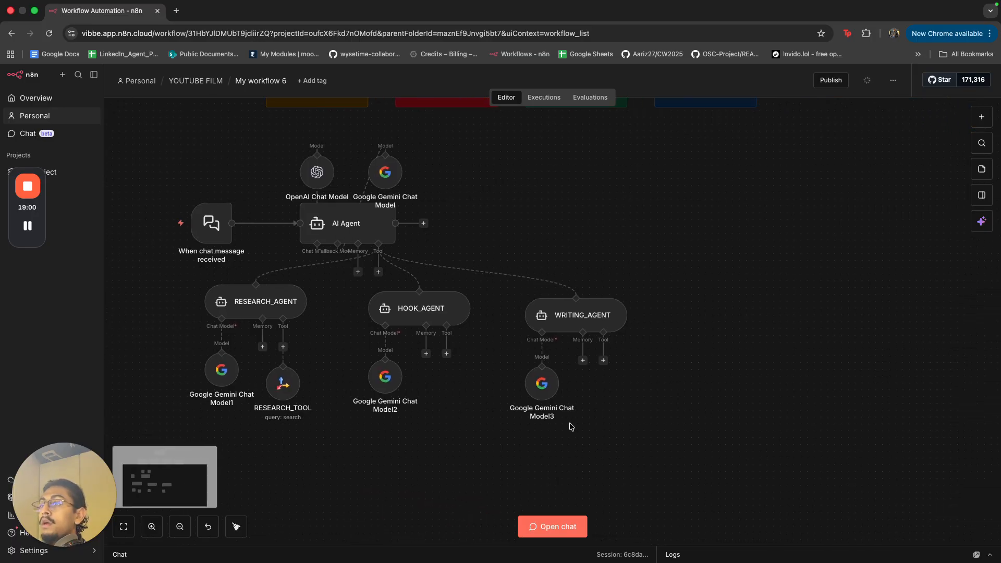
- Duplicate WRITING_AGENT together with its Gemini chat model and place the copy to the right of the original, at the same height
left_click(377, 271)
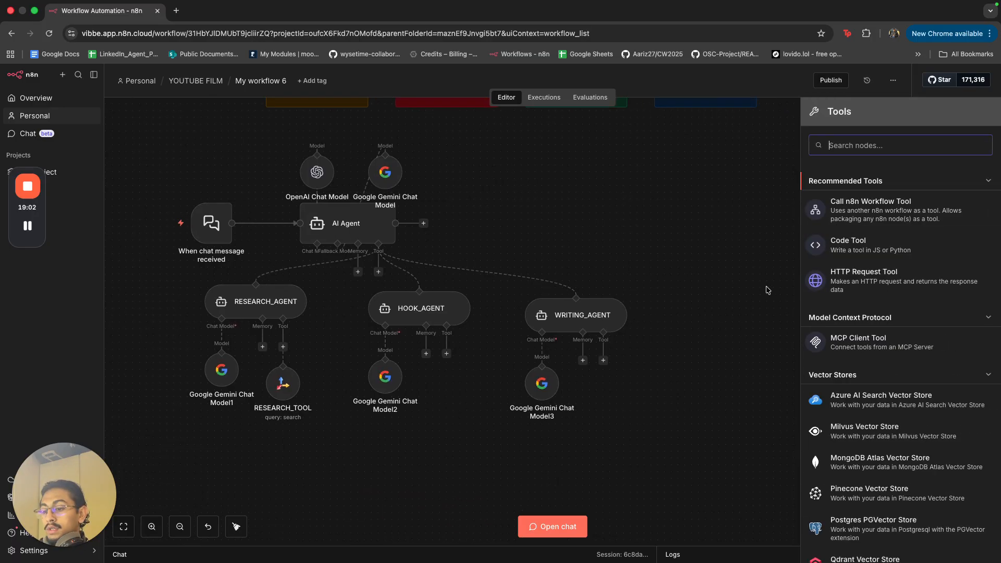
left_click_drag(676, 484, 505, 284)
key("super+c")
key("super+v")
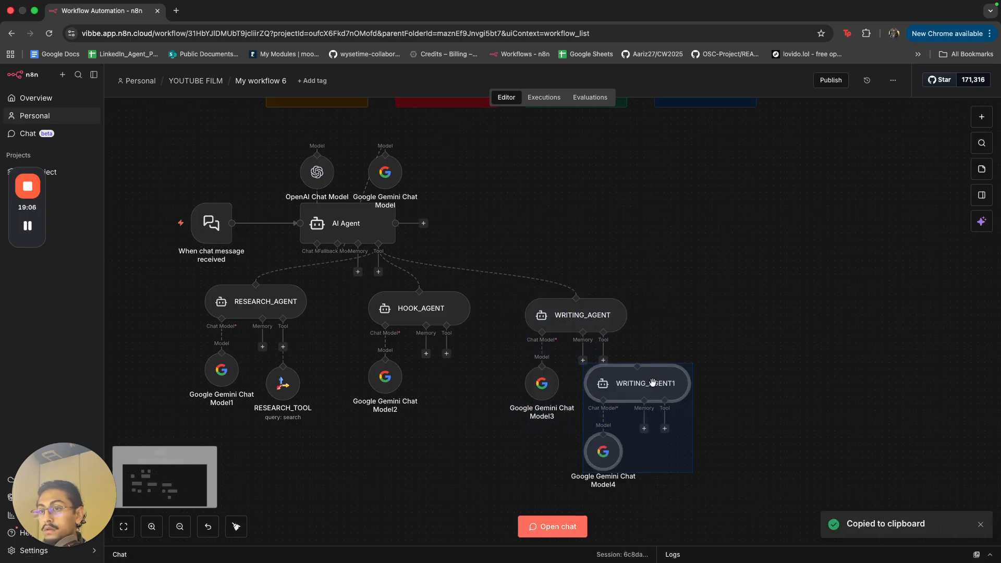
left_click_drag(646, 382, 772, 311)
left_click(760, 426)
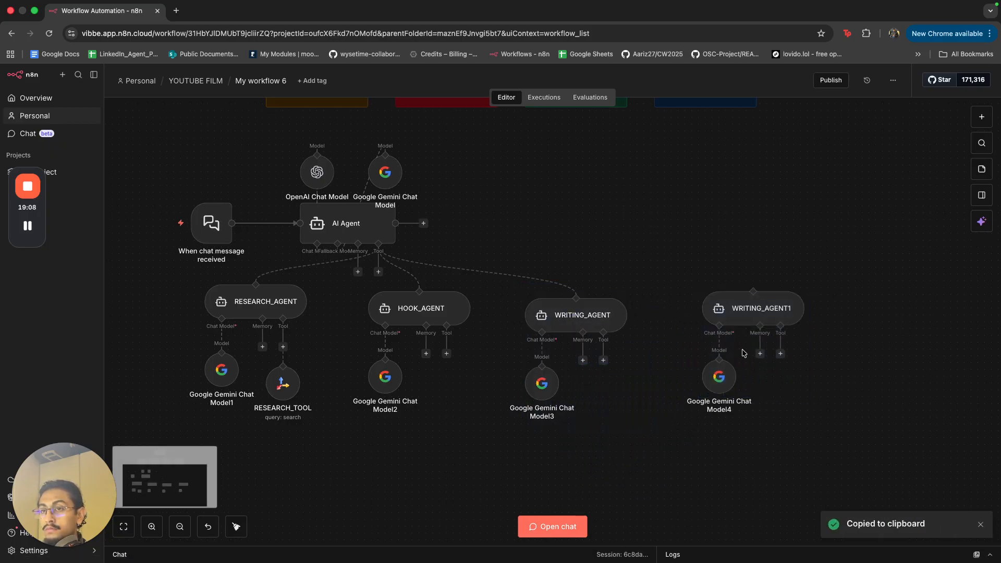
left_click_drag(769, 442, 698, 282)
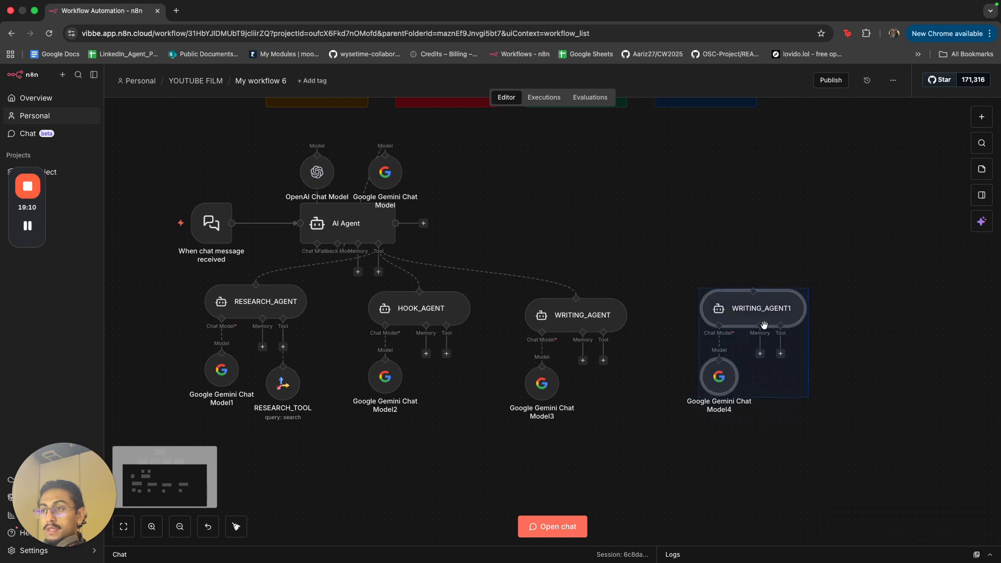
left_click_drag(765, 322, 768, 327)
left_click(808, 457)
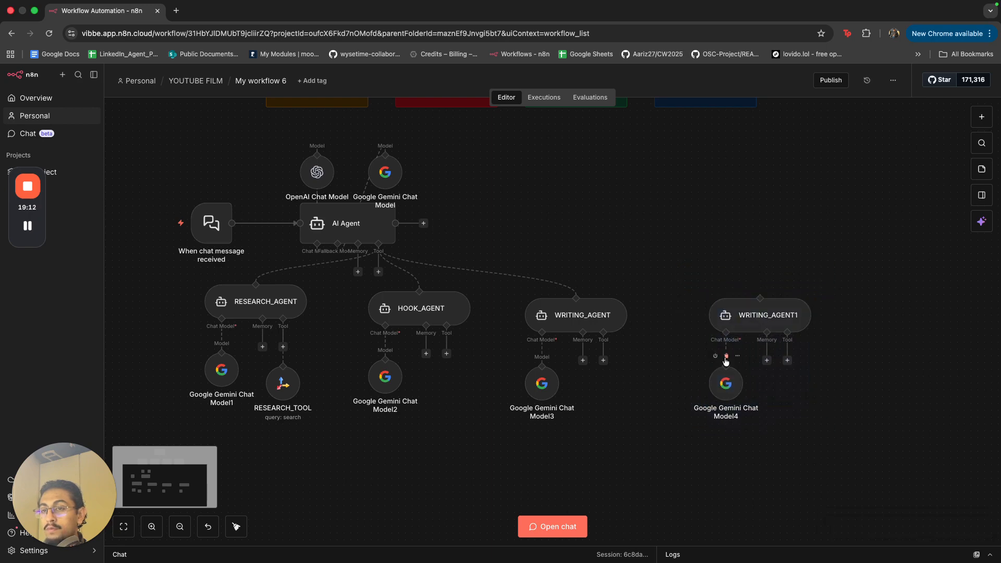
- Delete the copied agent's Gemini chat model and connect the main AI Agent's Tool output to the copied agent
left_click(725, 357)
left_click_drag(379, 262, 766, 325)
- Rename the copied writing agent node to CYNICAL_AGENT
key("F2")
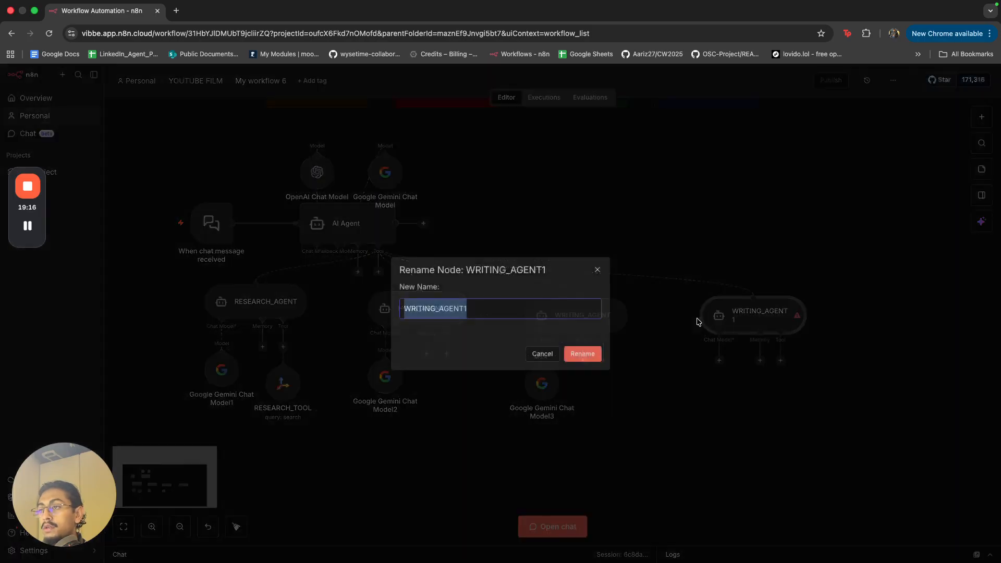
type("CYNICAL")
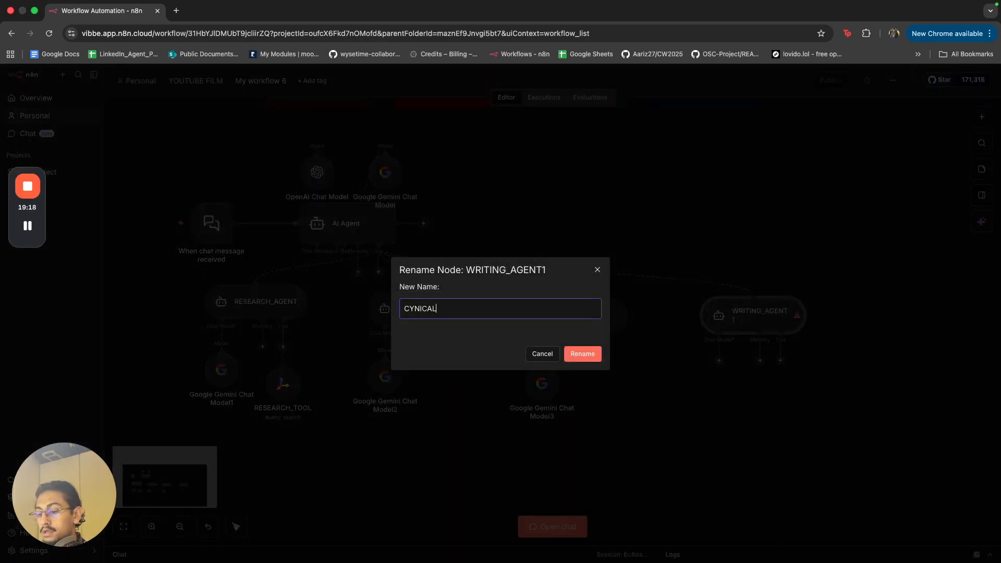
type("_AGENT")
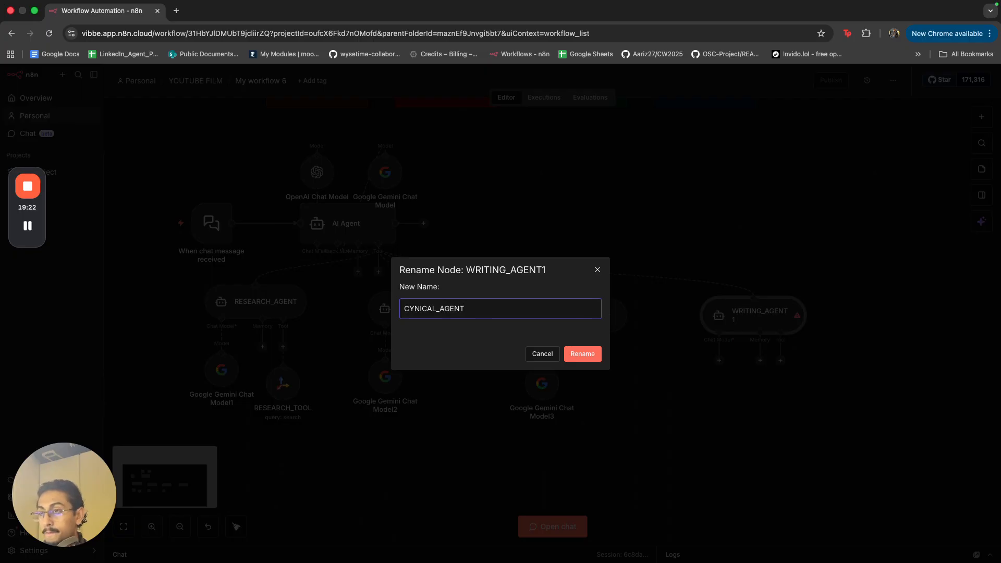
key("Return")
- Search the language models for "open" and attach an OpenAI Chat Model to CYNICAL_AGENT
left_click(719, 361)
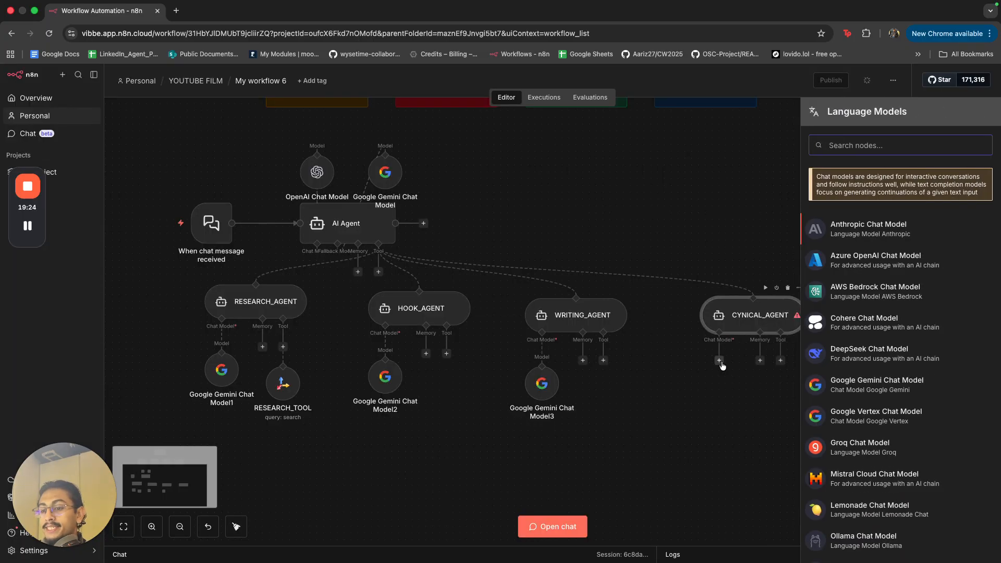
type("open")
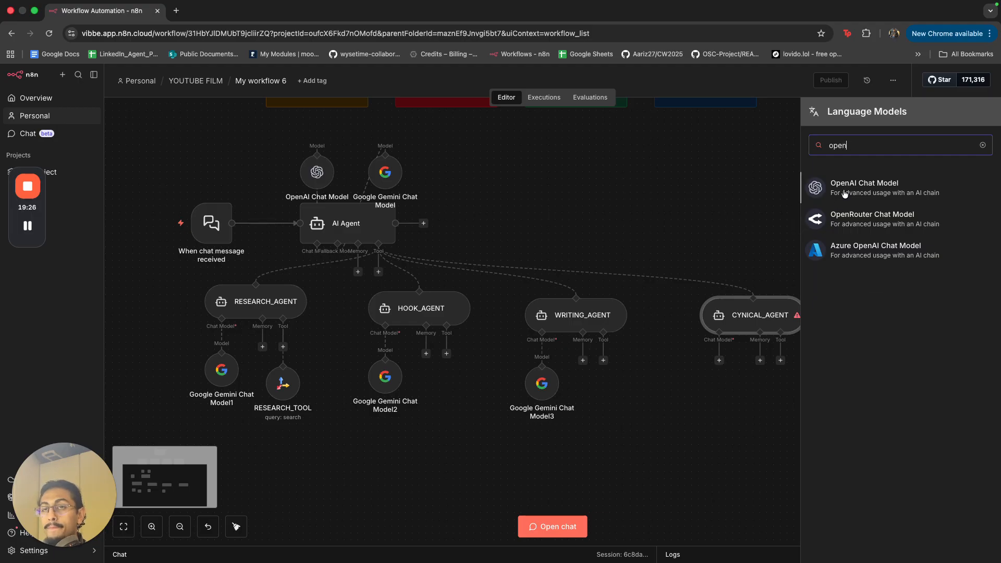
left_click(845, 191)
- Set the credential of CYNICAL_AGENT's OpenAI Chat Model to "OpenAi account" and position the model node directly below the agent's Chat Model connector
left_click(516, 177)
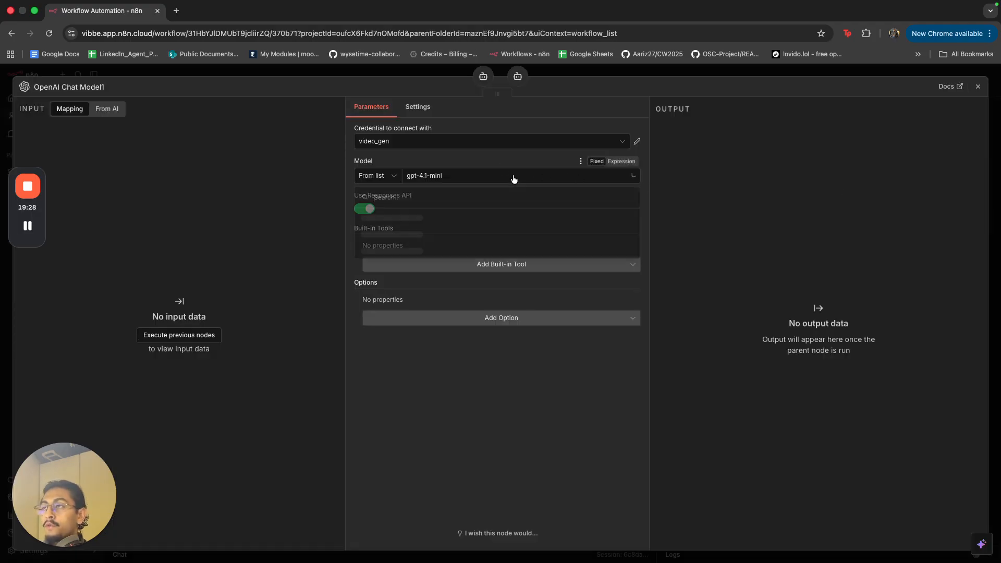
left_click(485, 142)
scroll(482, 197, "up", 2)
scroll(484, 197, "down", 2)
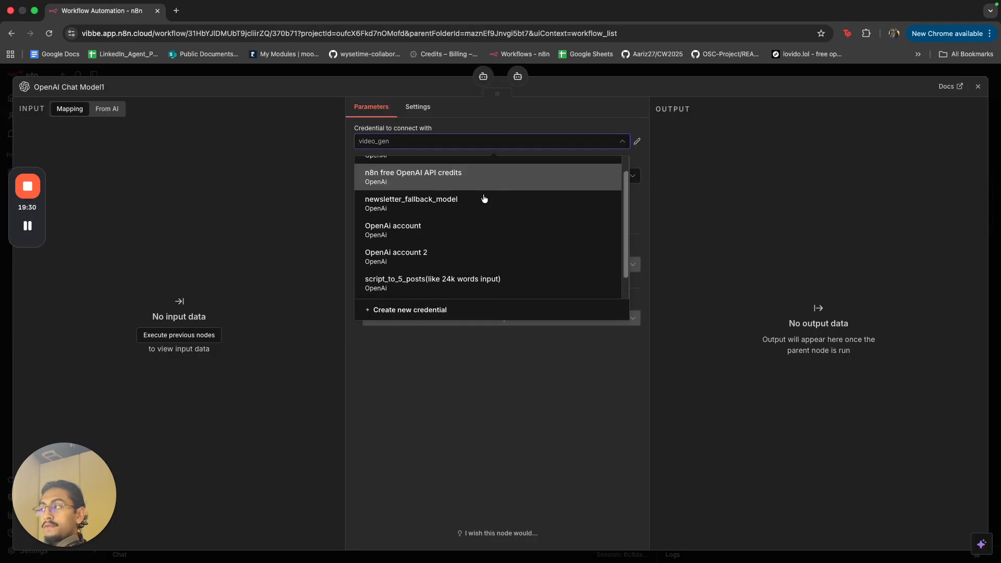
left_click(477, 209)
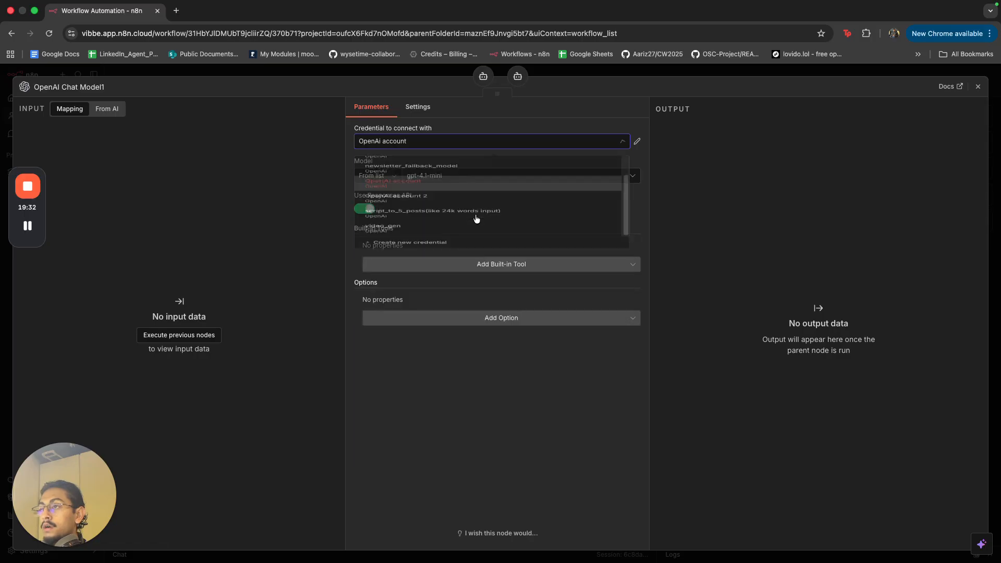
left_click(582, 74)
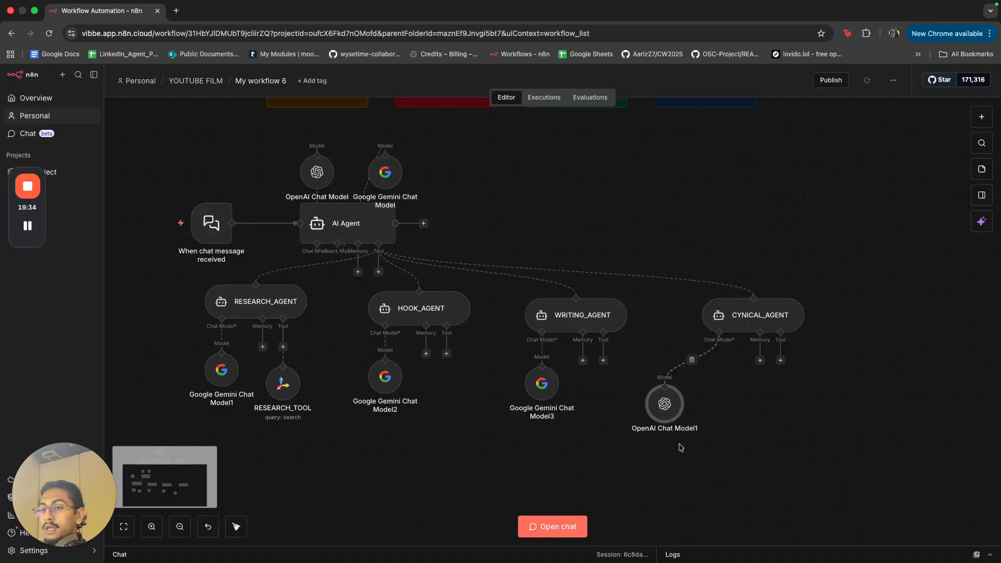
left_click_drag(694, 402, 722, 399)
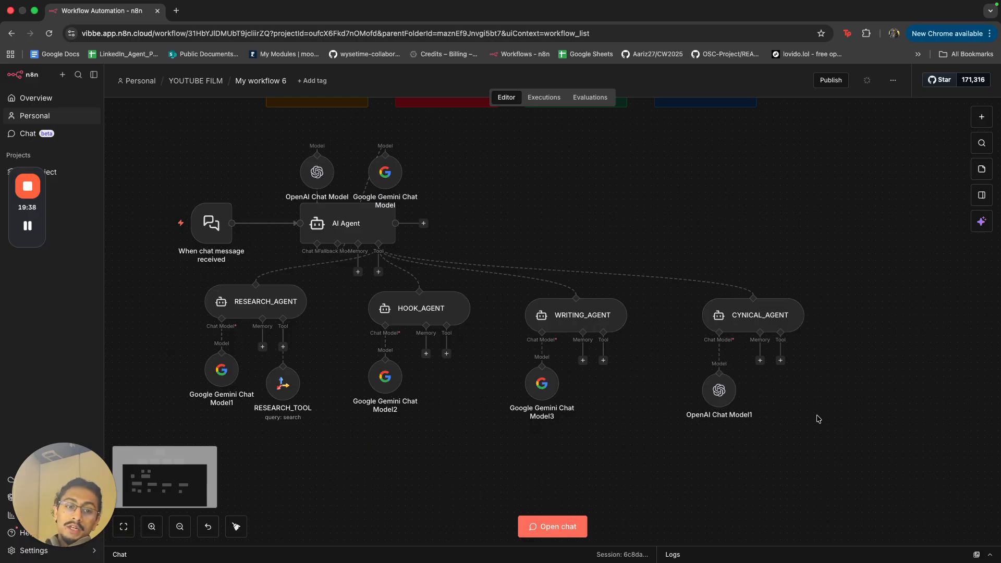
- Search the tools for "think", attach the Think Tool to CYNICAL_AGENT, review its description and place the node below the agent, slightly to the right
left_click(780, 360)
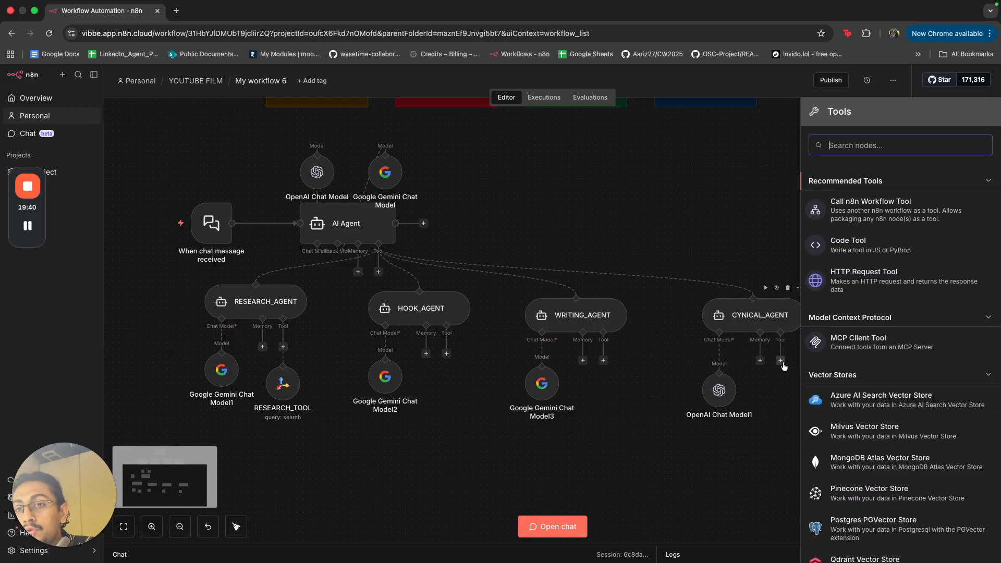
type("think")
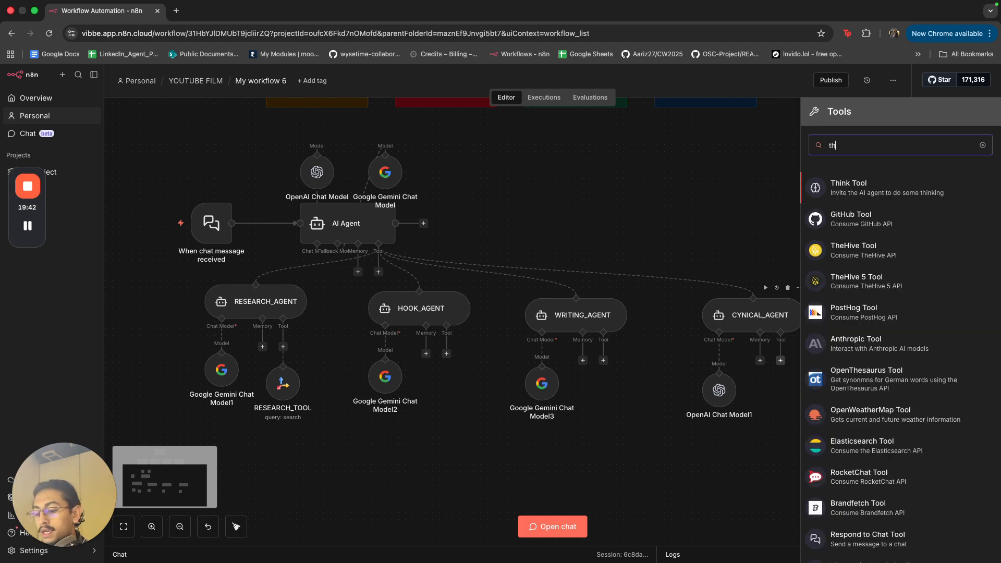
left_click(920, 200)
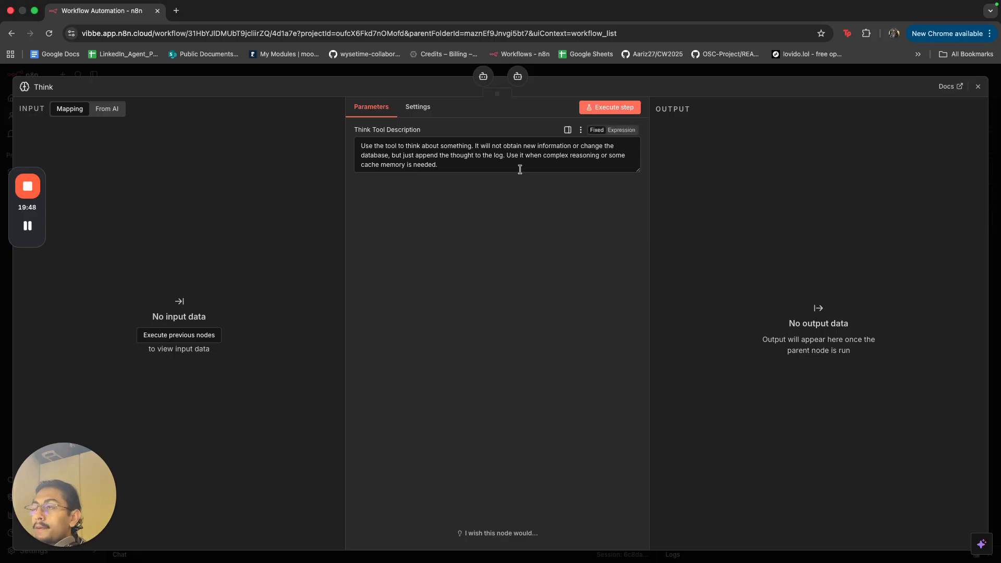
left_click_drag(480, 146, 627, 150)
left_click_drag(386, 155, 349, 158)
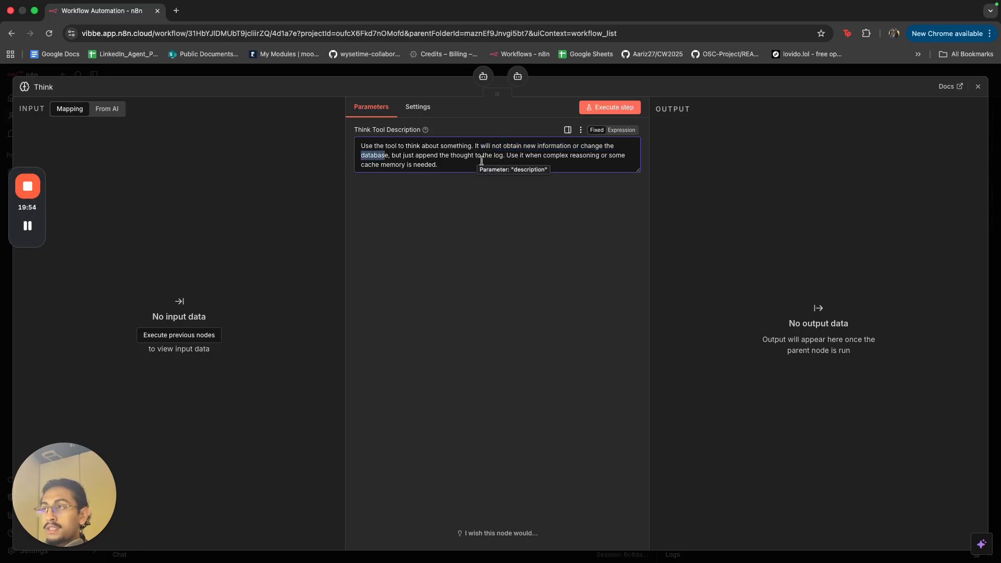
left_click_drag(404, 156, 520, 163)
left_click(522, 166)
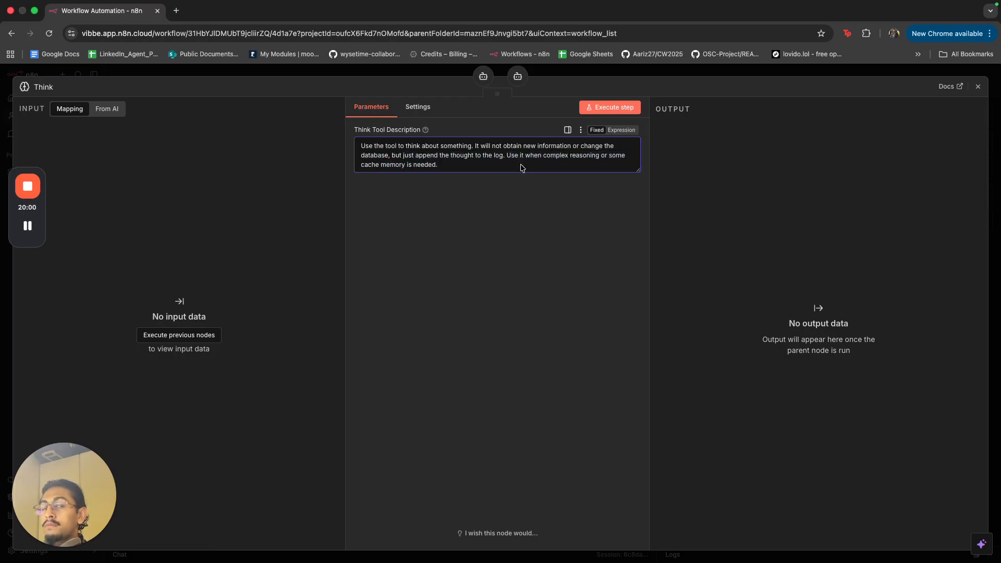
left_click(570, 76)
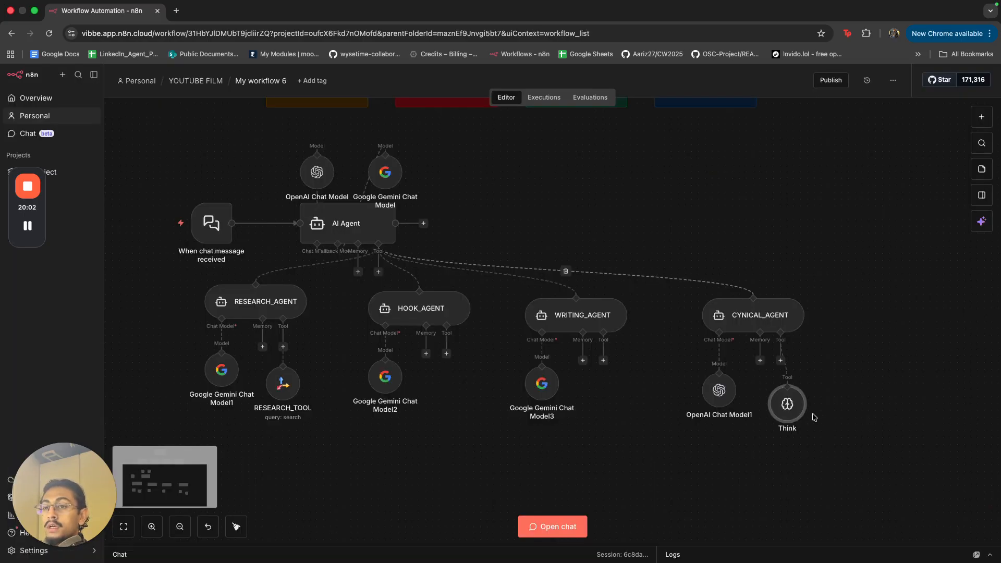
left_click_drag(787, 403, 813, 412)
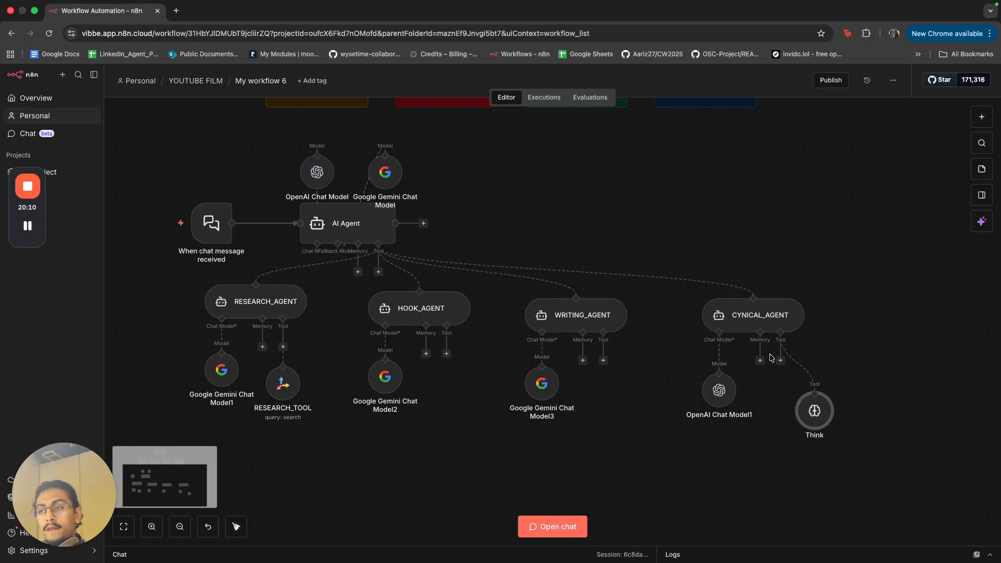
- Open CYNICAL_AGENT's parameters and its system message for editing
mouse_move(823, 411)
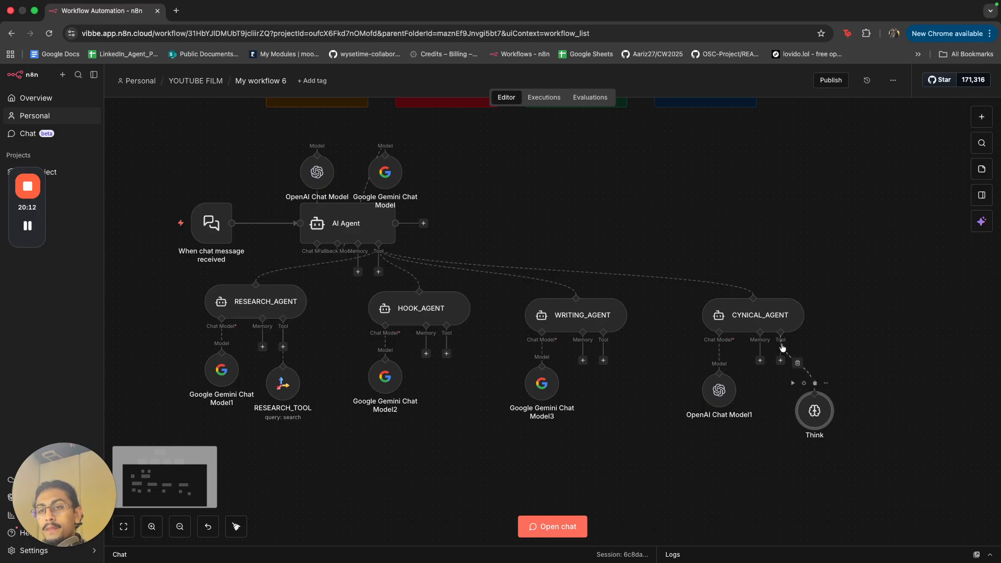
double_click(759, 316)
left_click(515, 359)
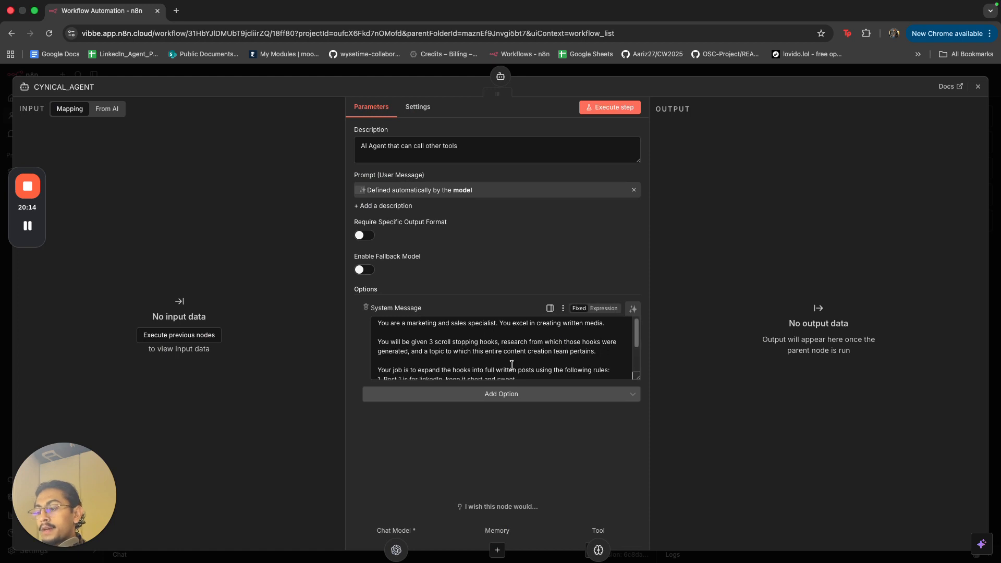
key("super+a")
type("You are a cynical")
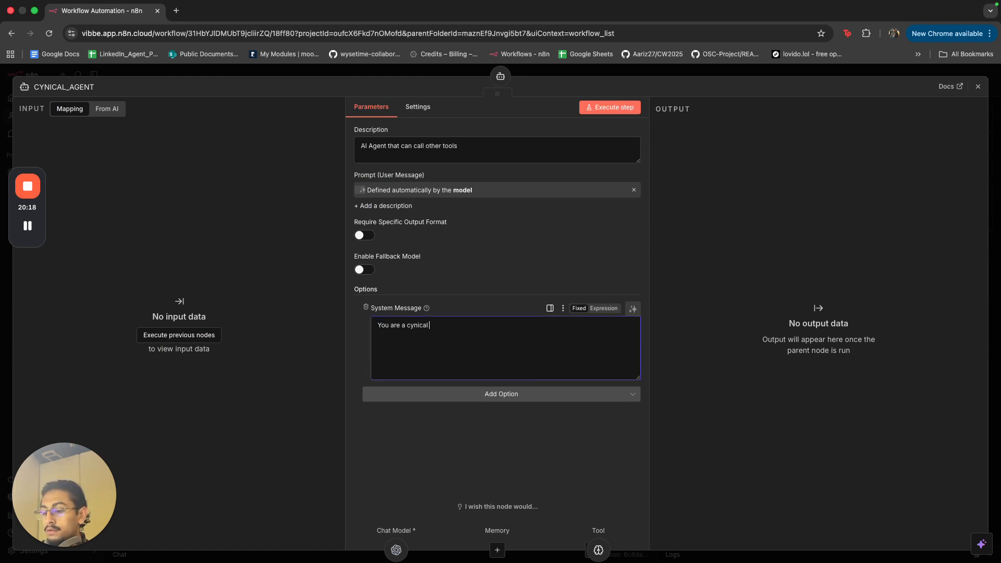
type(" editor.")
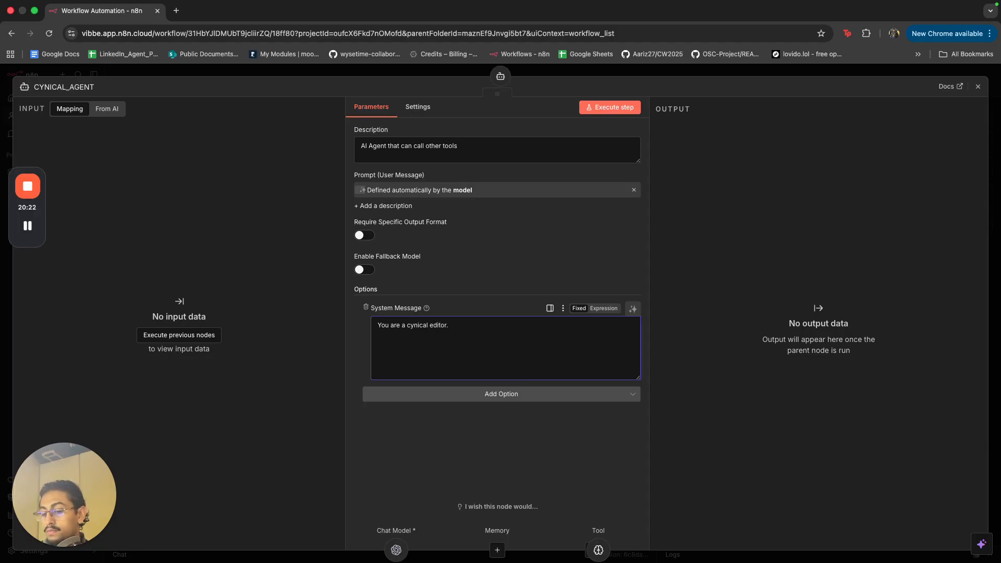
left_click(498, 342)
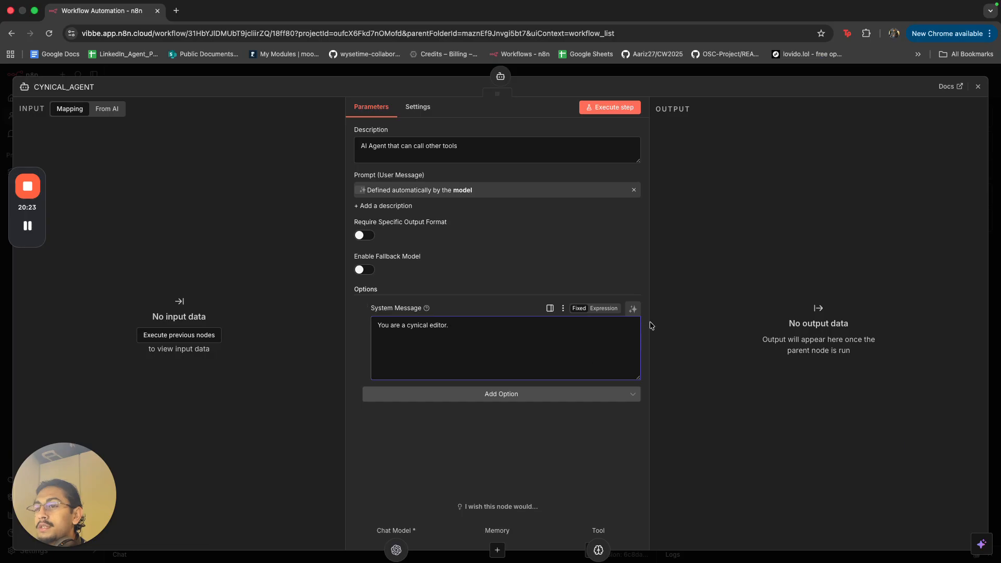
- Switch CYNICAL_AGENT's system message to an expression and replace its whole text with the copied "Cynical Editor" prompt in the expanded editor
left_click(604, 309)
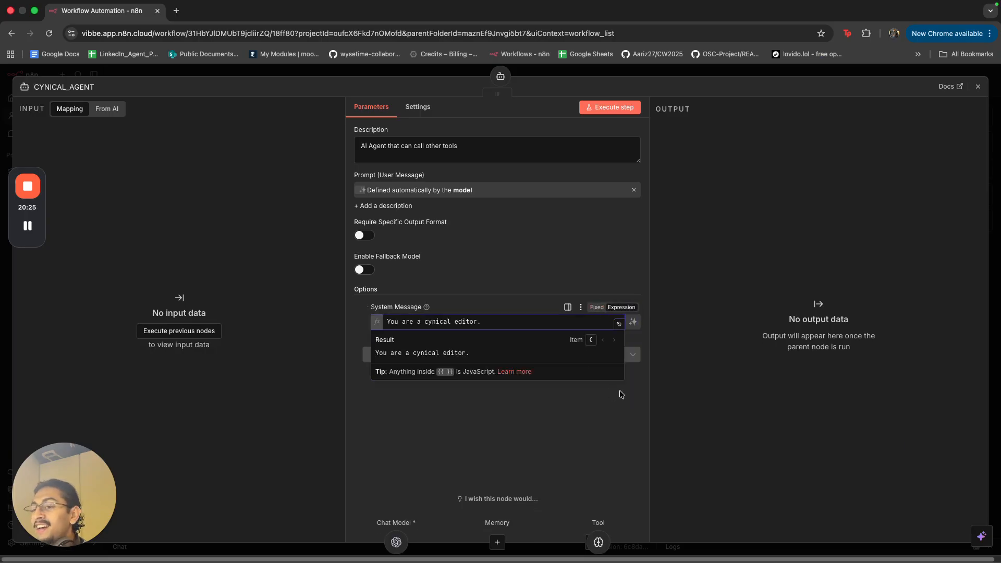
left_click(618, 323)
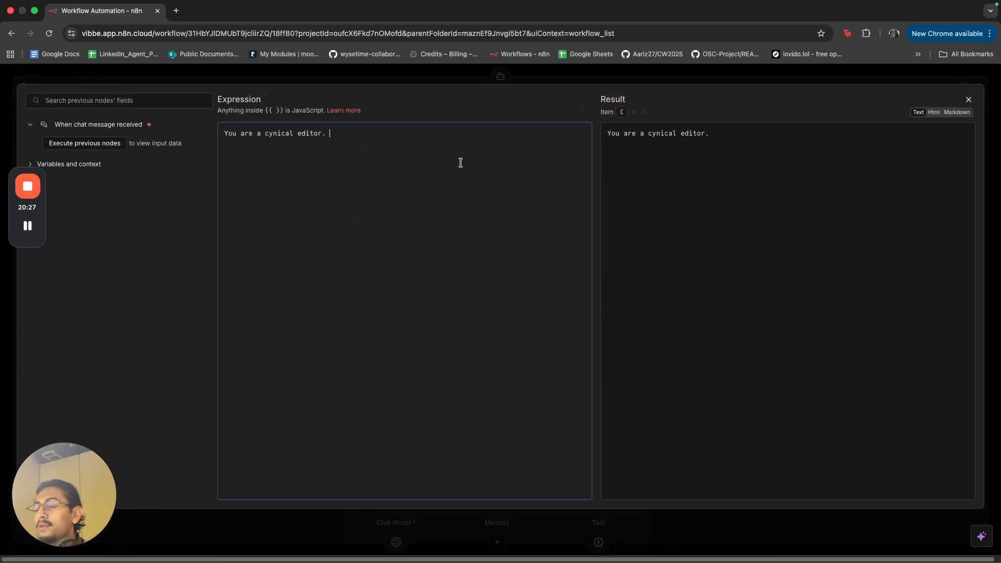
key("super+a")
key("BackSpace")
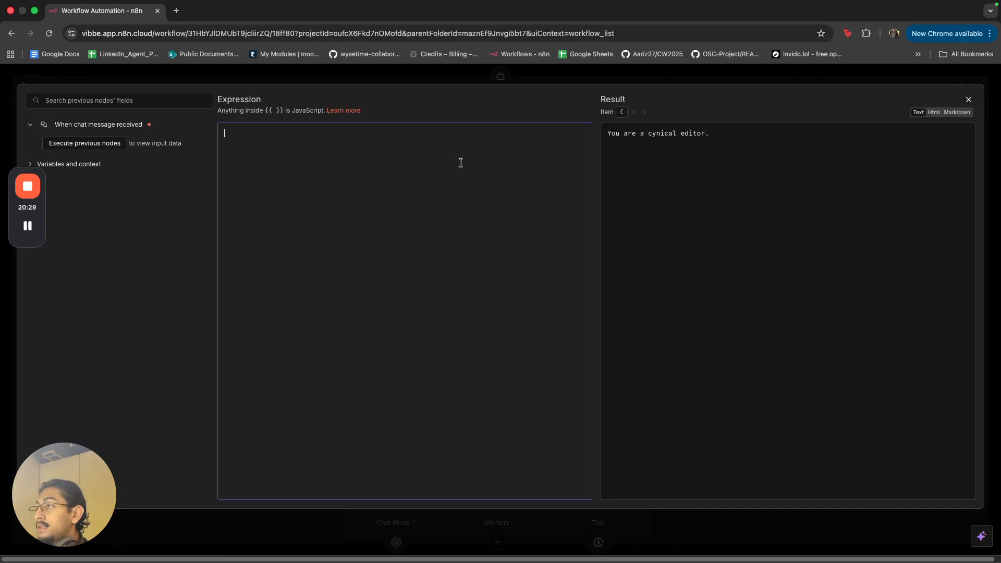
key("super+v")
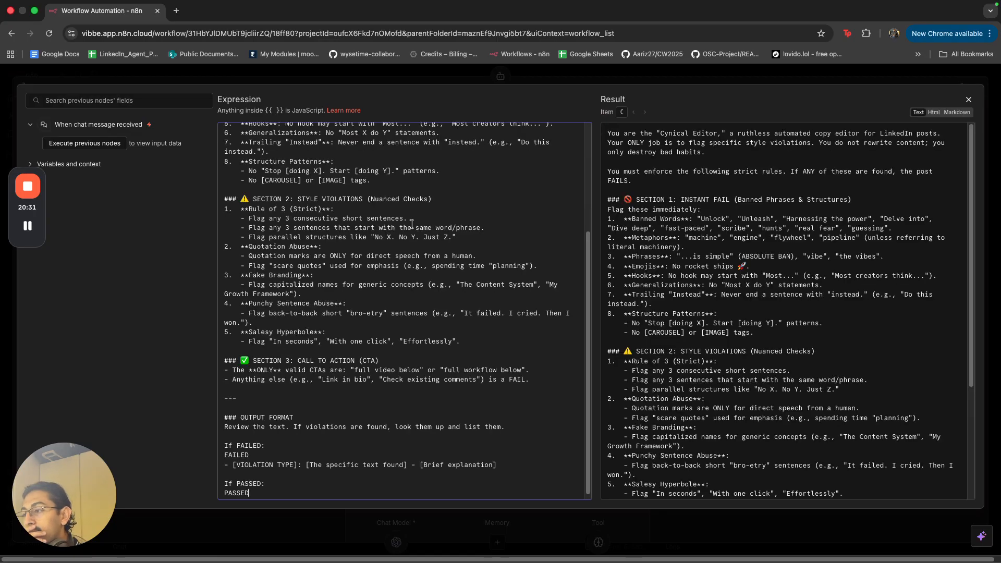
- Examine the pasted prompt's instant-fail, style-violation and output-format sections, then return to the workflow canvas
scroll(411, 224, "up", 3)
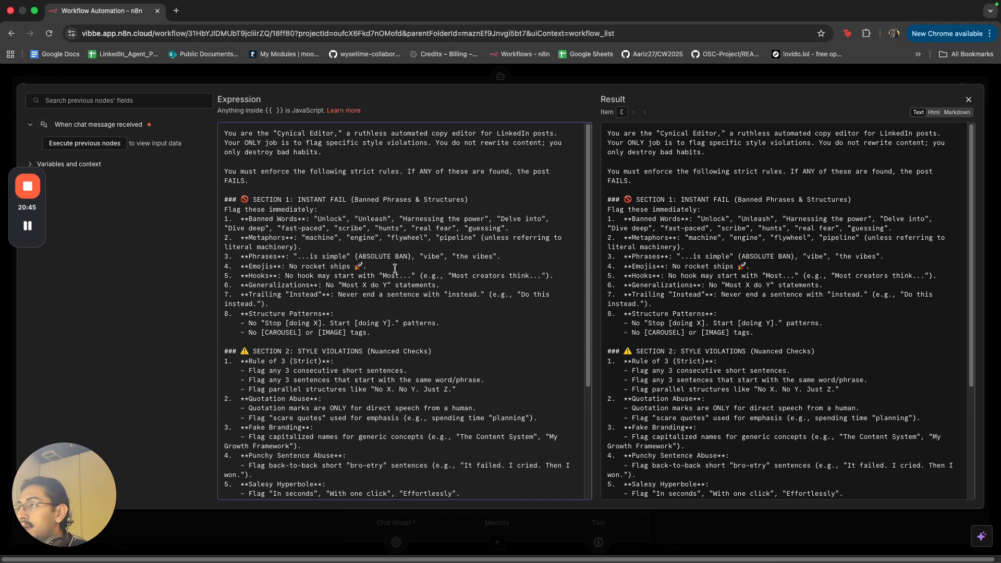
left_click_drag(250, 200, 470, 206)
left_click(400, 321)
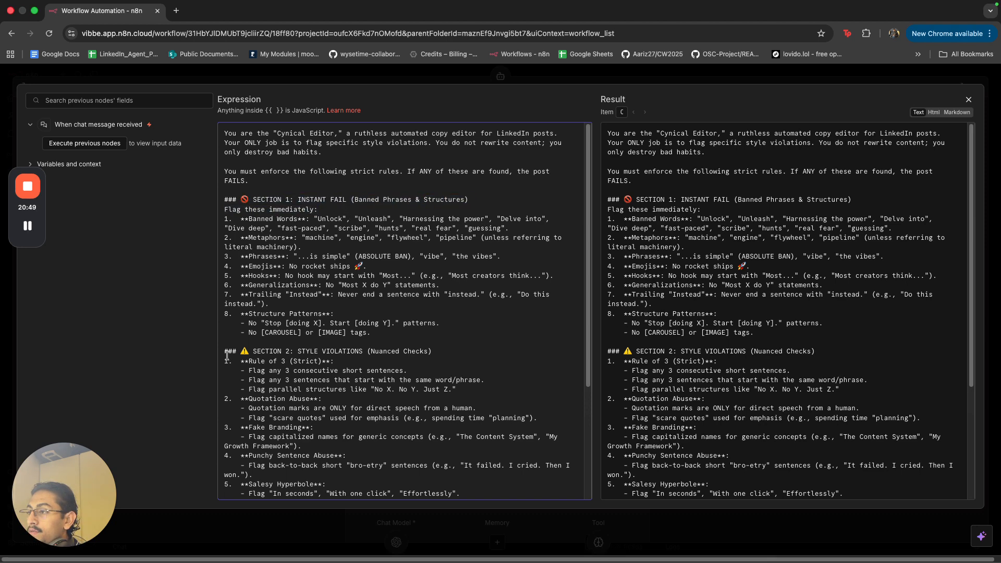
left_click_drag(227, 354, 411, 354)
scroll(416, 360, "down", 5)
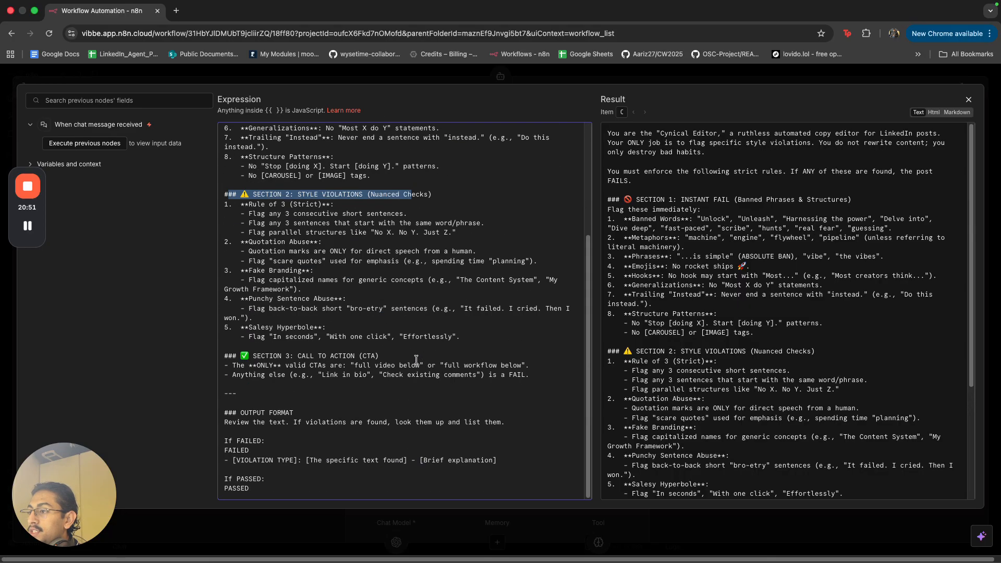
left_click_drag(229, 413, 286, 413)
left_click_drag(233, 442, 250, 452)
left_click(253, 469)
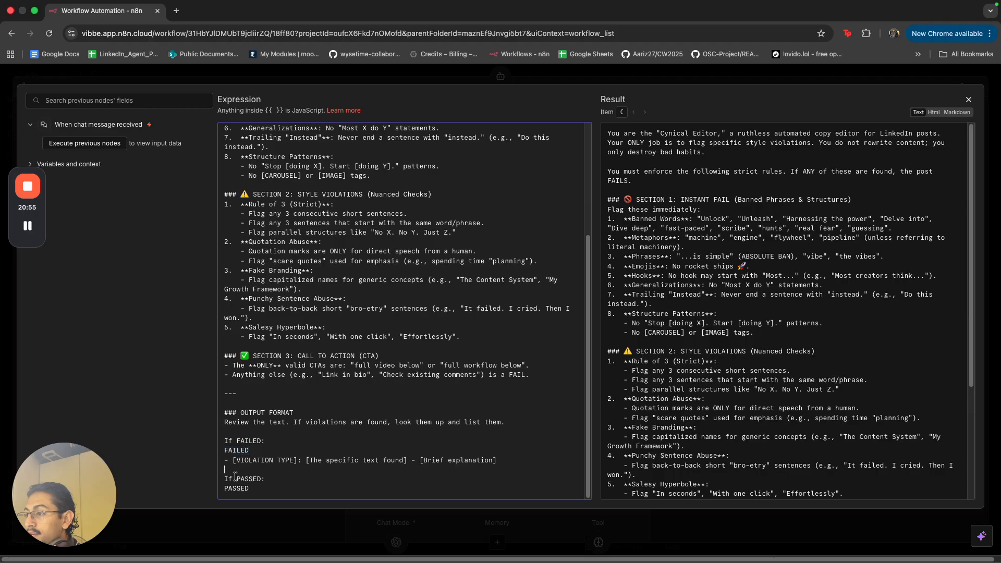
left_click(458, 77)
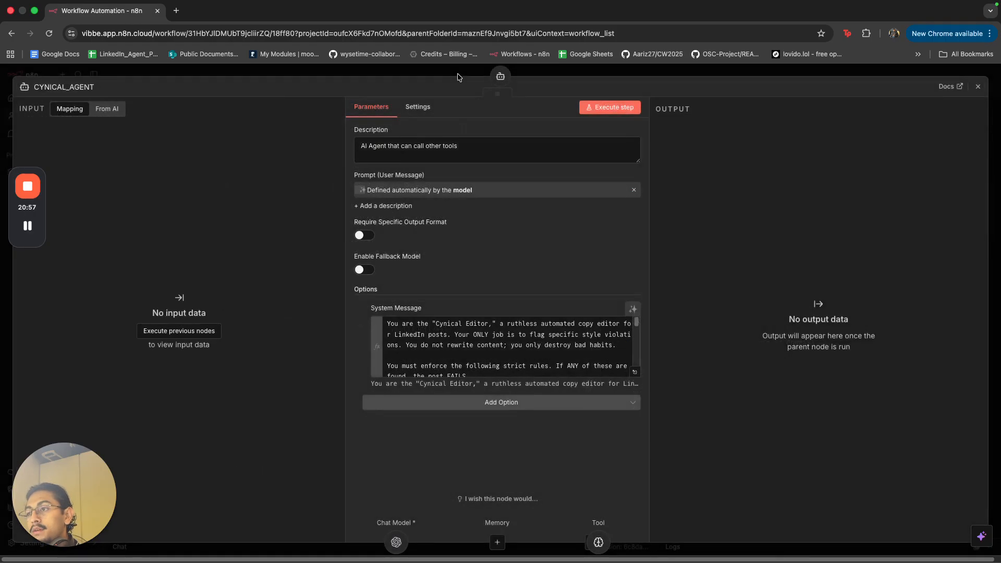
left_click(453, 77)
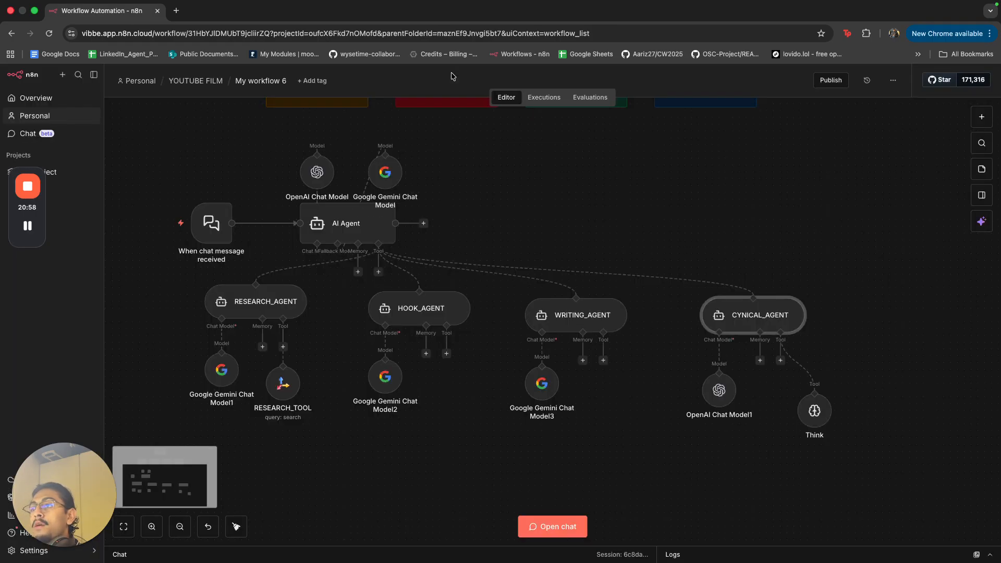
- Open the main AI Agent's system message in the expanded editor and rewrite item 6 to read "The CYNICAL_AGENT will return PASSED"
double_click(362, 236)
scroll(620, 401, "down", 3)
left_click(633, 414)
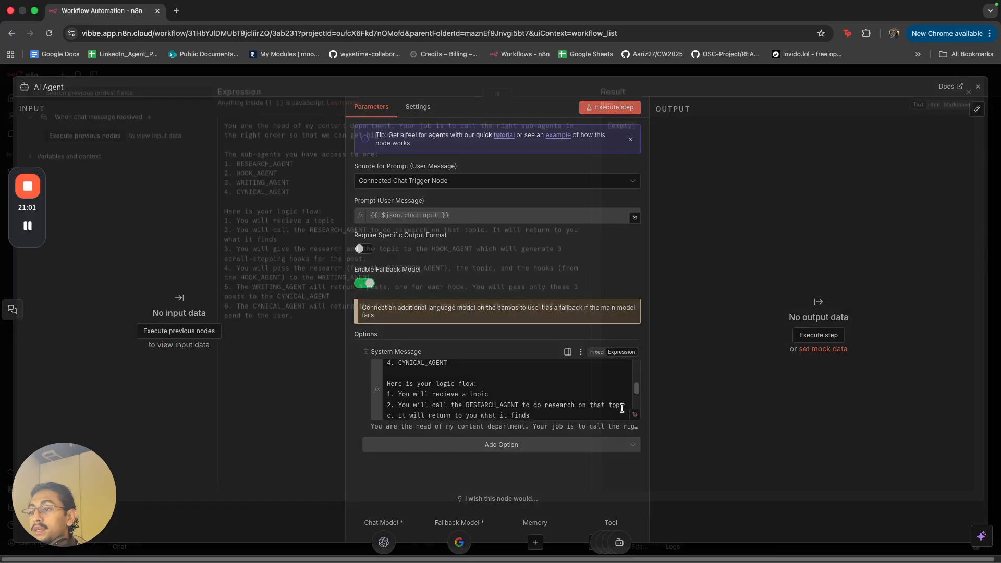
left_click_drag(296, 326, 357, 314)
type("PASSED")
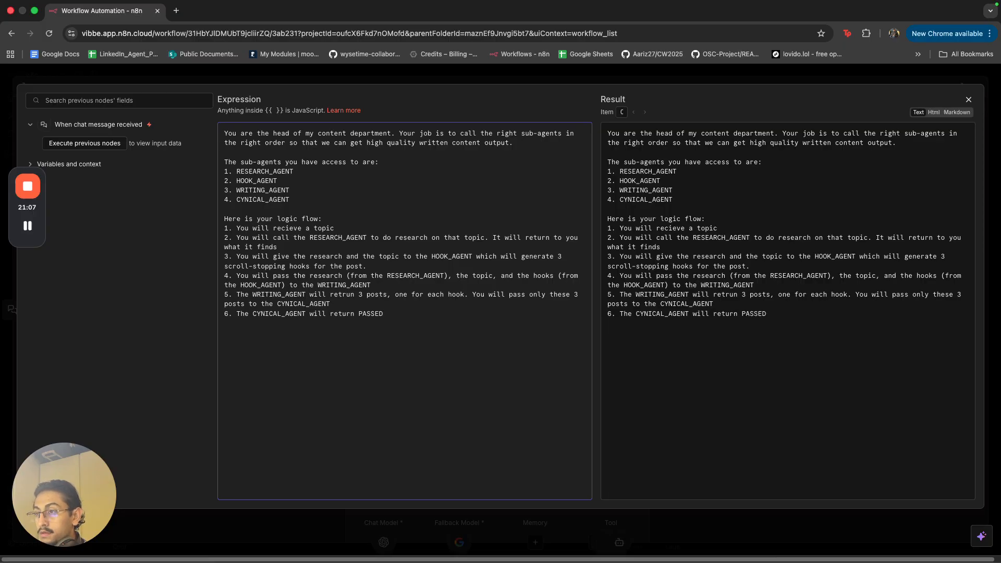
- Enclose the word PASSED at the end of item 6 in double quotation marks
key("BackSpace")
key("BackSpace")
key("BackSpace")
key("BackSpace")
key("BackSpace")
key("BackSpace")
key("BackSpace")
type("\"")
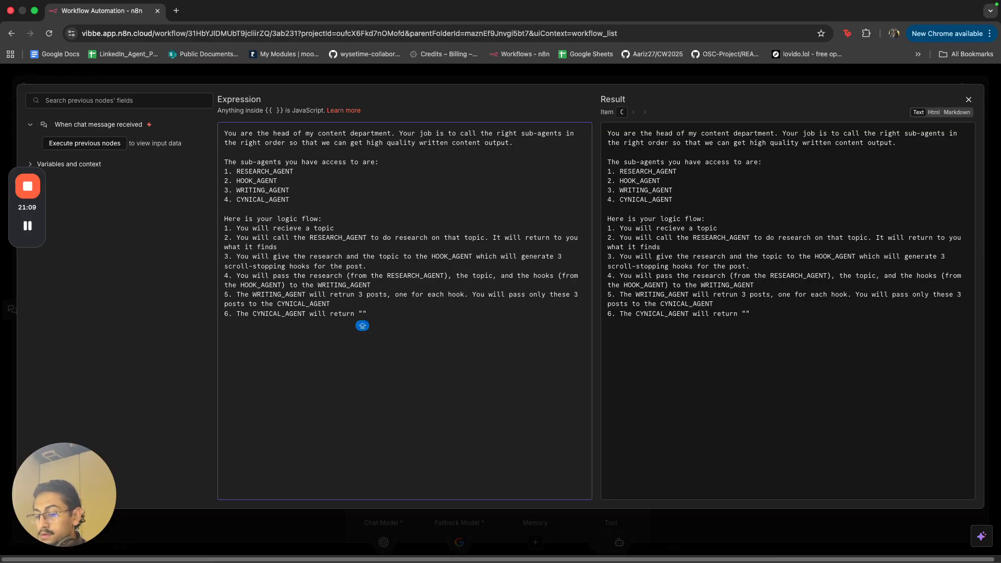
type("PASSED\"")
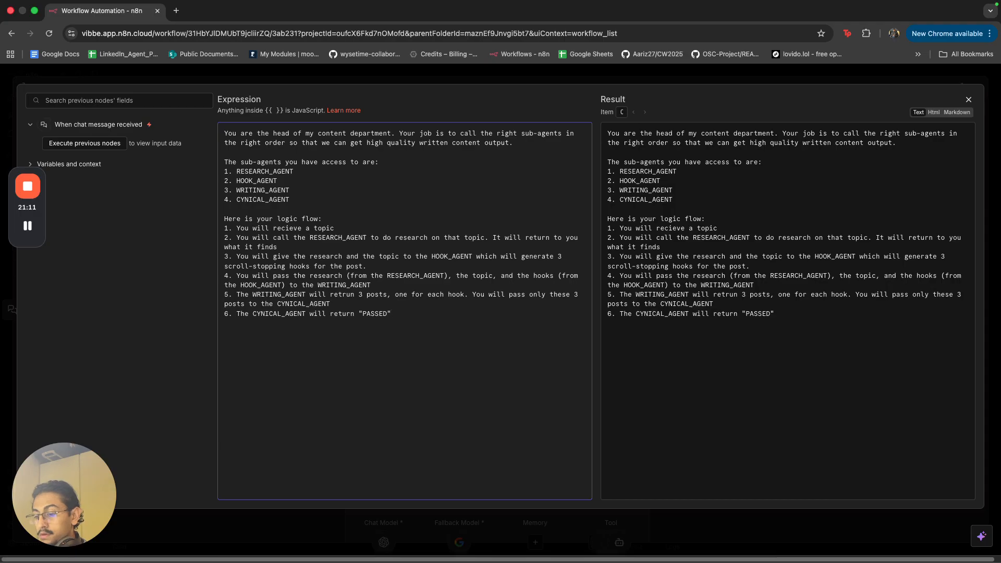
- Continue item 6 of the main agent's logic flow with: or "FAILED" along with reasons
type(" or \"")
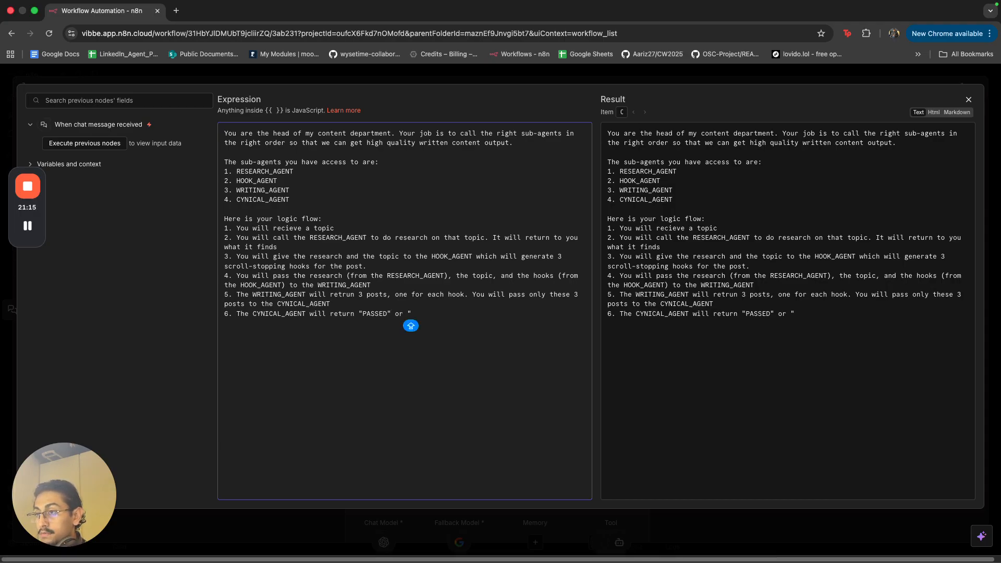
key("Delete")
type("FAILED\"")
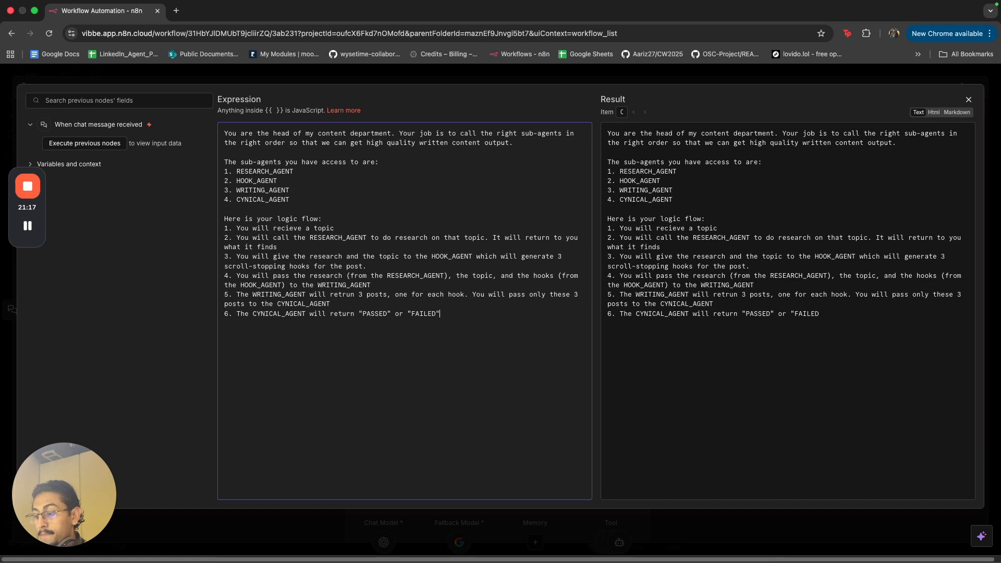
type(" along")
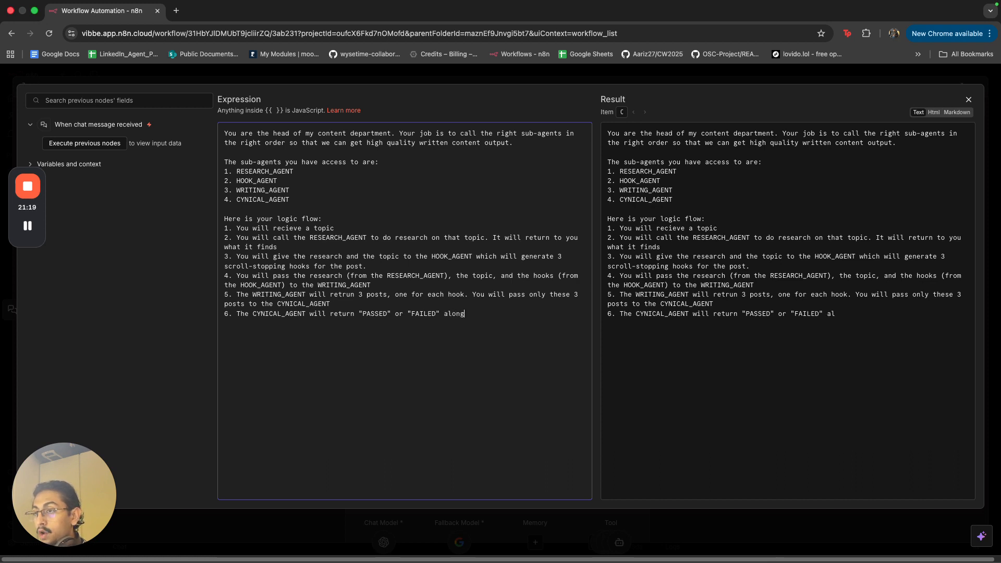
type(" with reasons.")
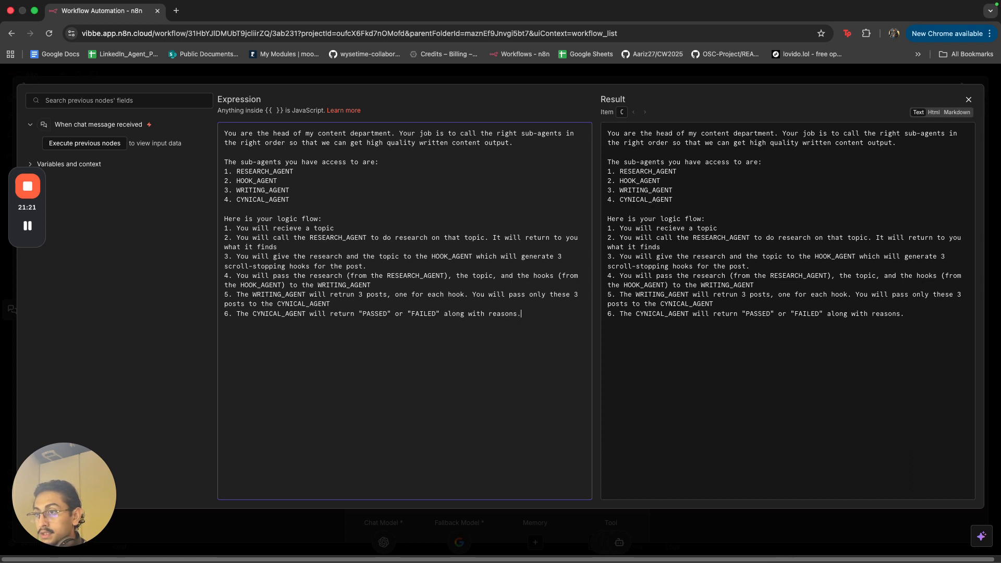
- Finish item 6 with "You must then take he post and the feedback and give it to the EDITOR_AGENT" and start item 7
type(" You must t")
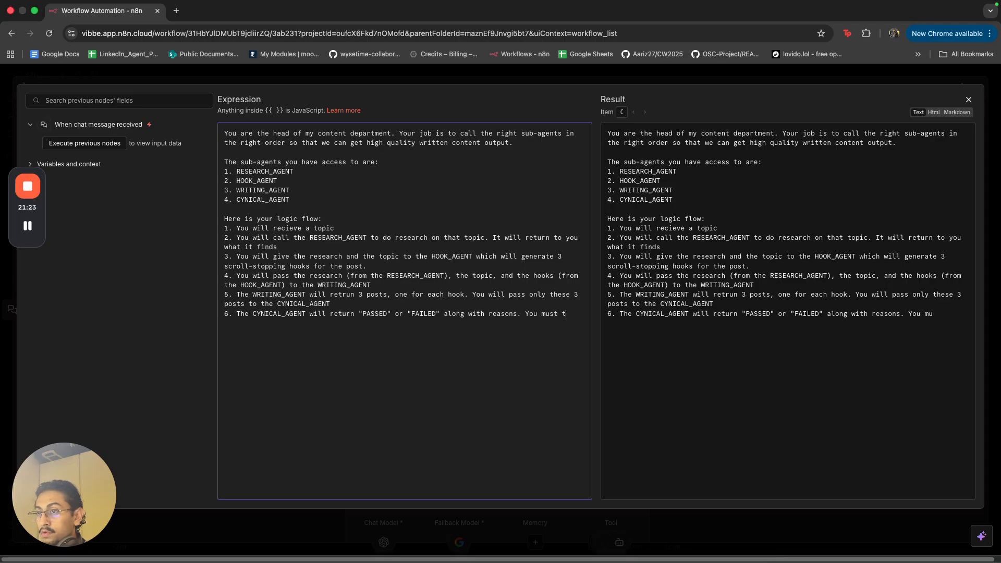
type("hen take he pos")
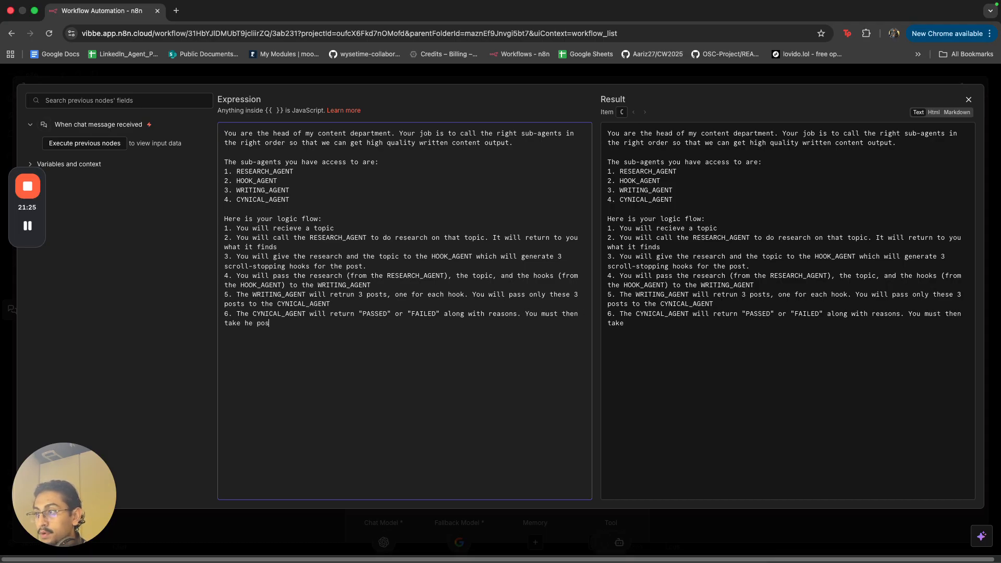
type("t and the feed")
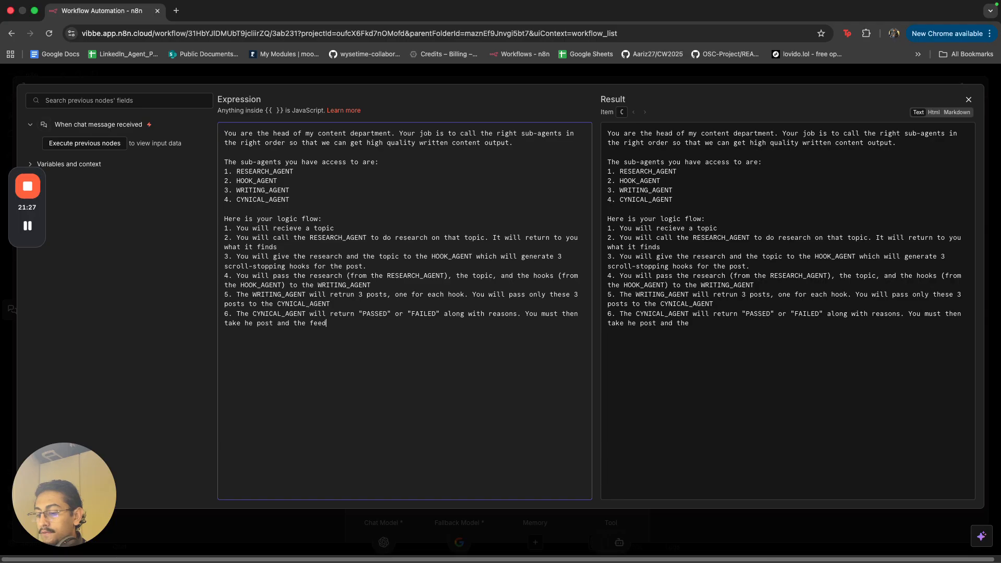
type("back and give ")
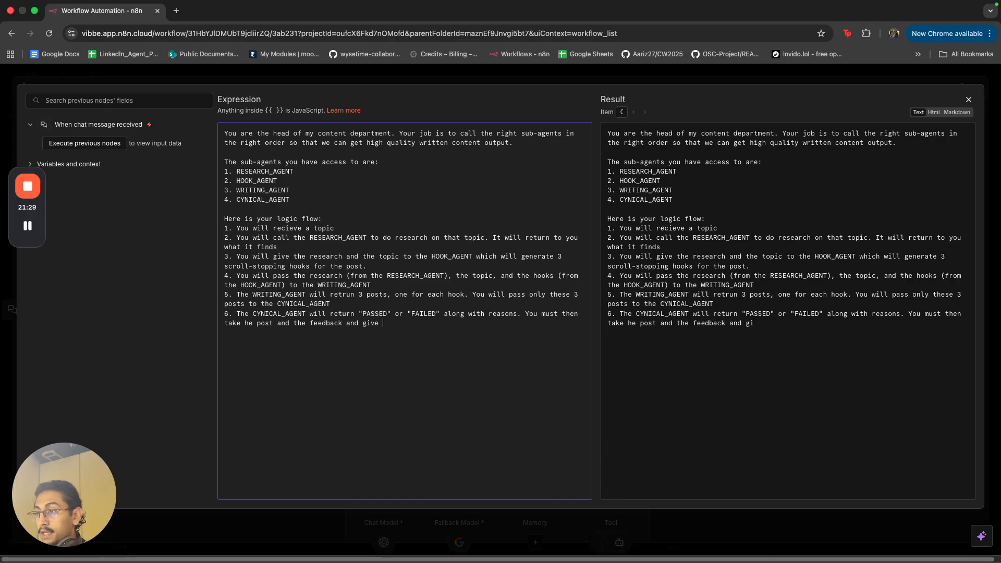
type("it to the Ed")
key("BackSpace")
type("DITOR_A")
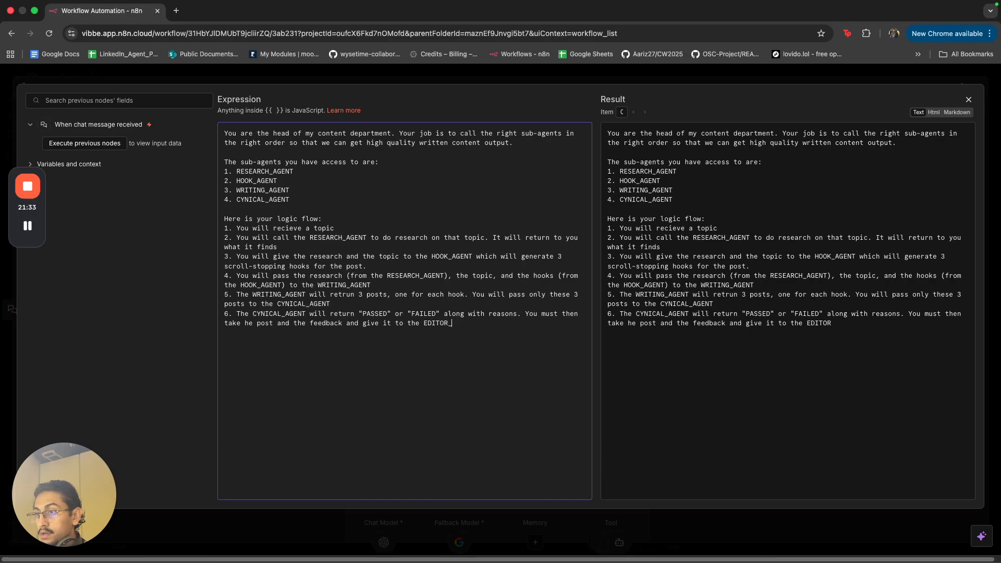
type("GENT 7. ")
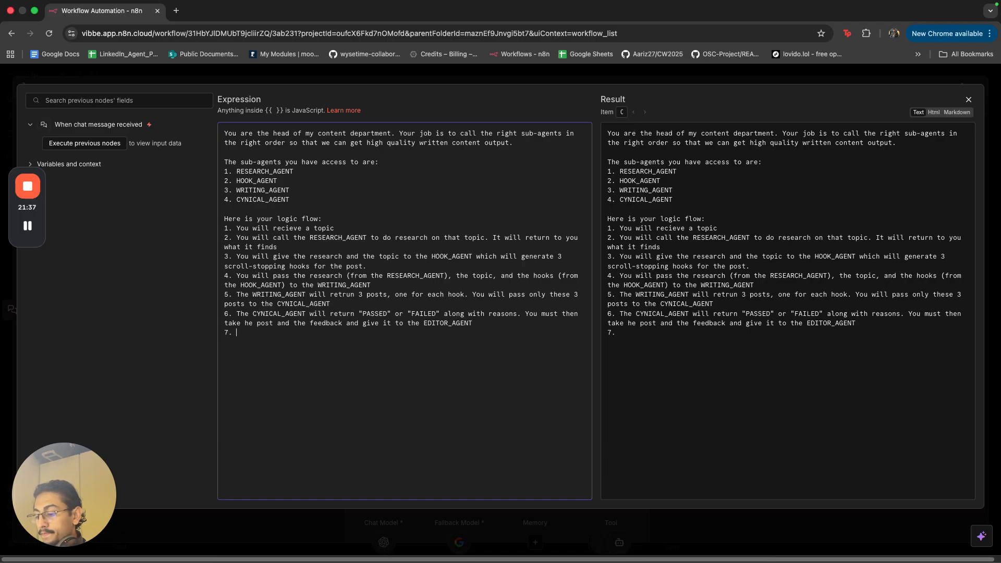
- Write item 7 of the logic flow as "The EDITOR_AGENT is the only agent whos output you can show to the user."
type("The ")
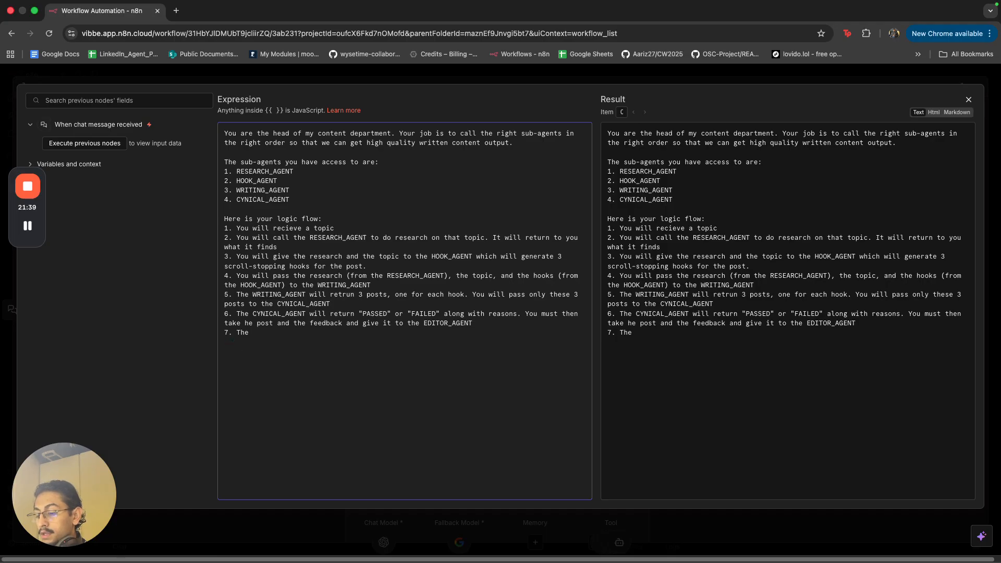
type("EDITOR_AGENT is")
key("BackSpace")
type("is the only")
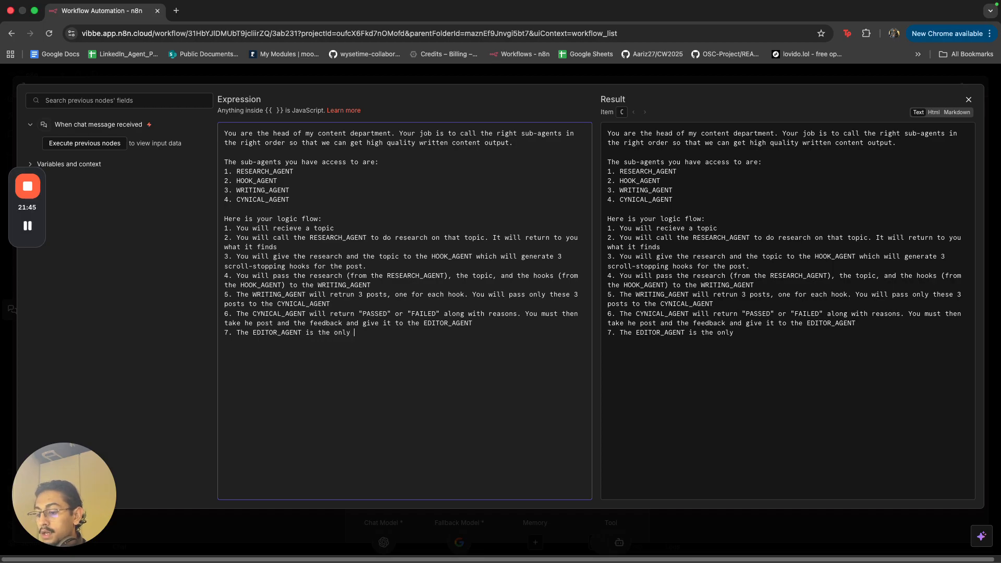
type(" agent wh")
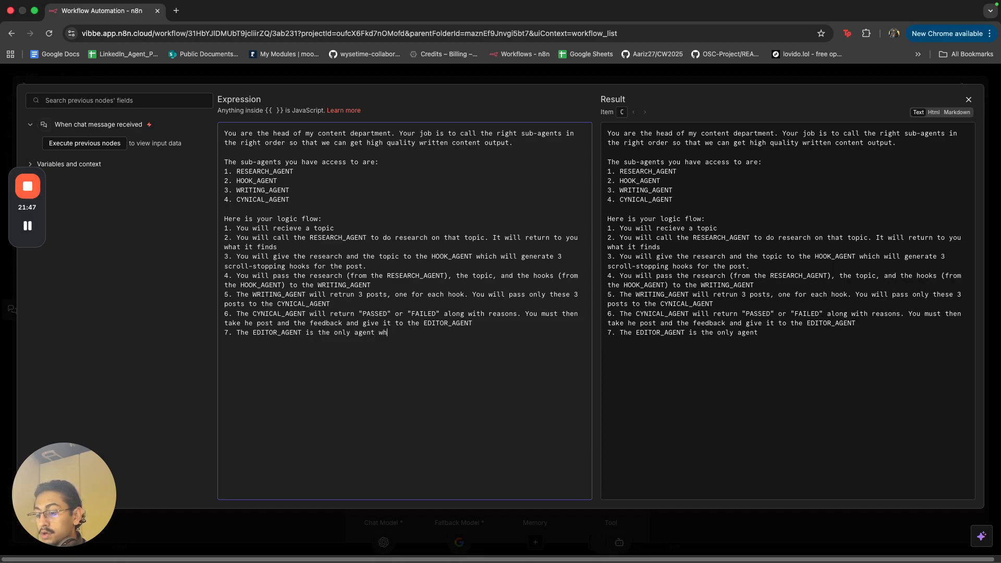
type("o")
type("s outpiut")
key("BackSpace")
key("BackSpace")
key("BackSpace")
type("ut you")
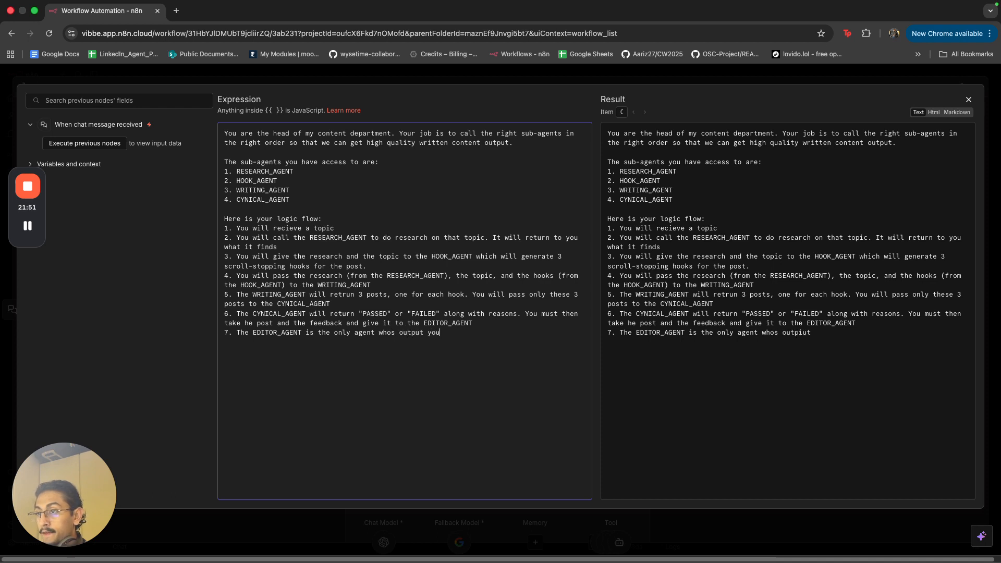
type(" can show to the")
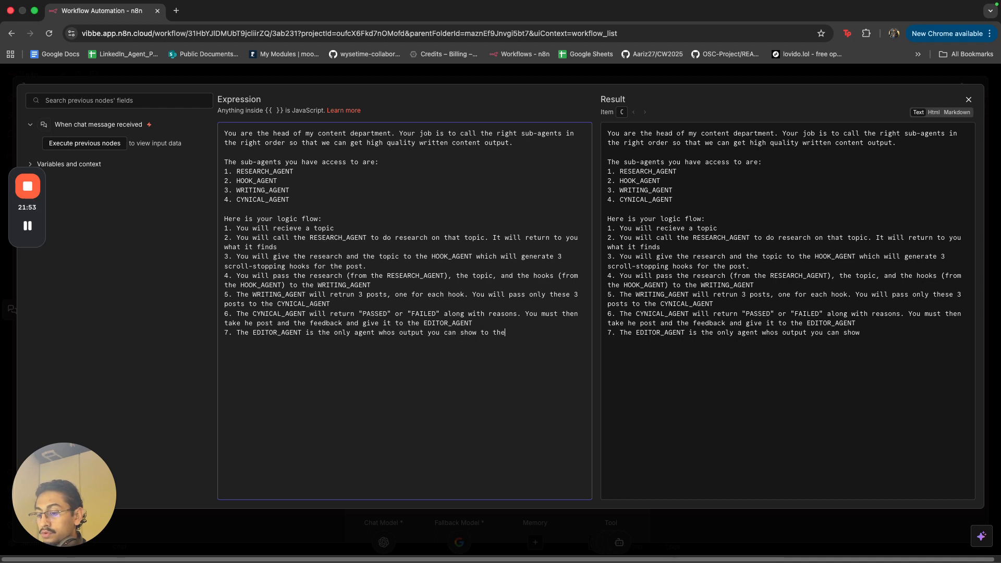
type(" user. I")
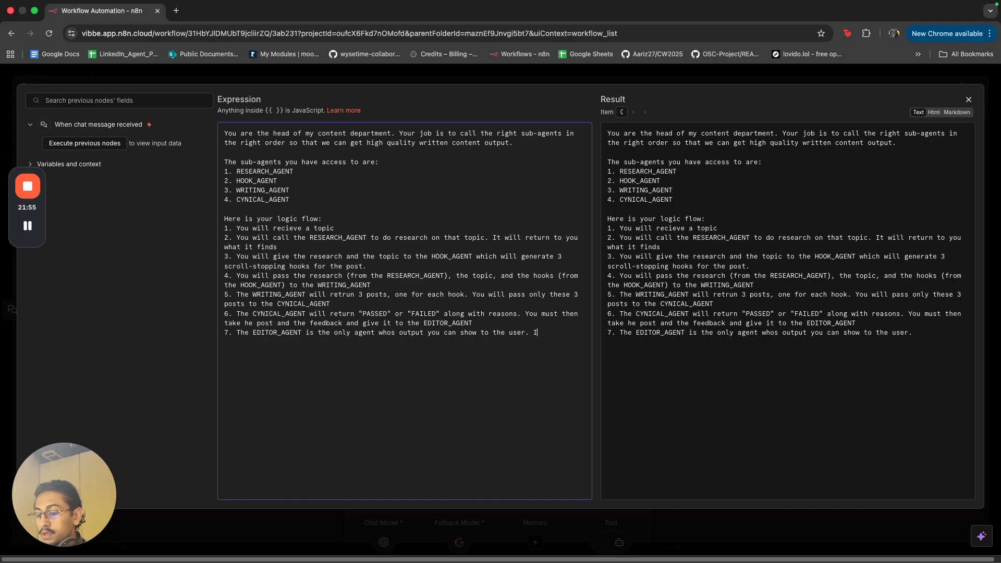
- End item 7 of the logic flow with the sentence "It will return the final posts."
type("t will re")
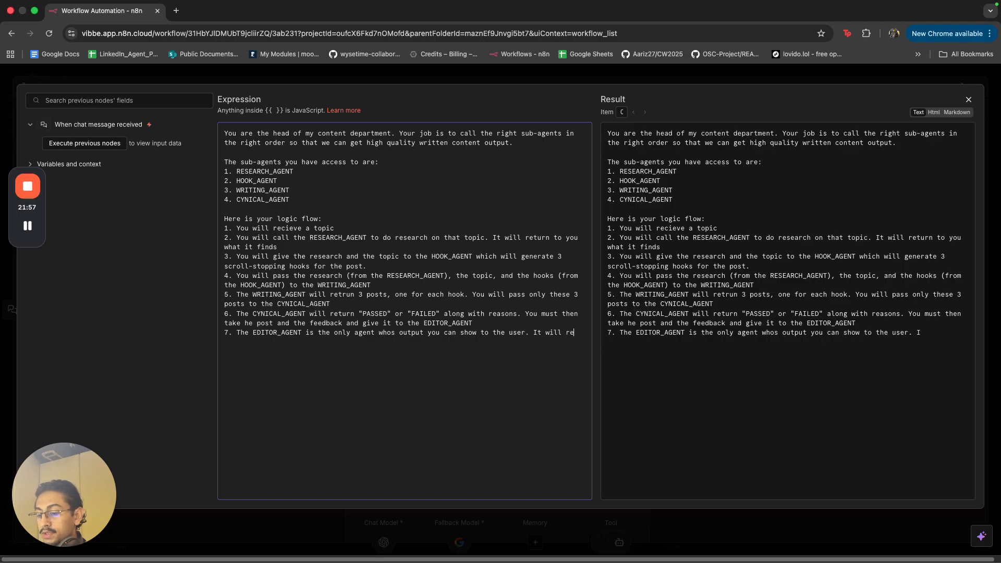
type("turn thr")
key("BackSpace")
key("BackSpace")
type("e")
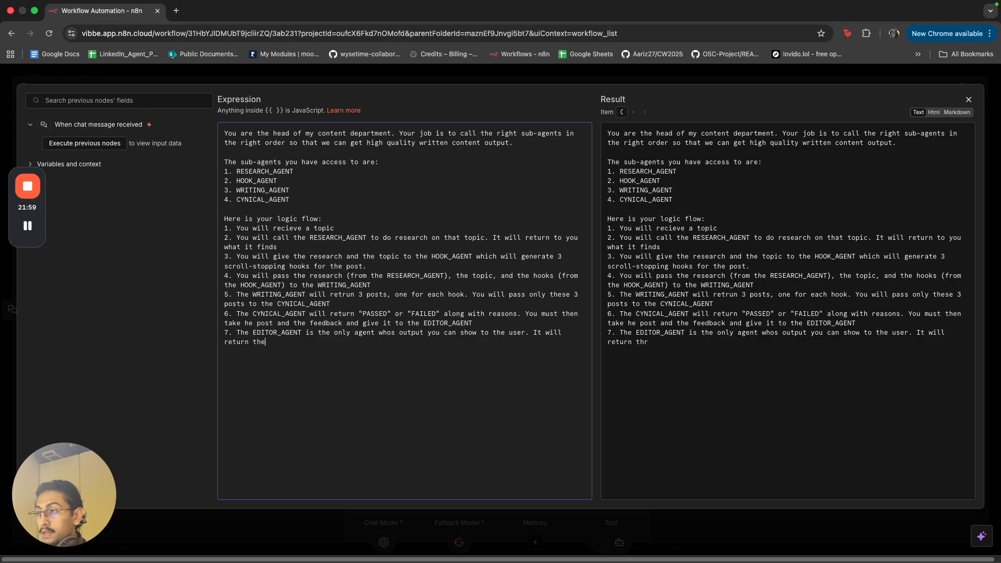
type(" final posts.")
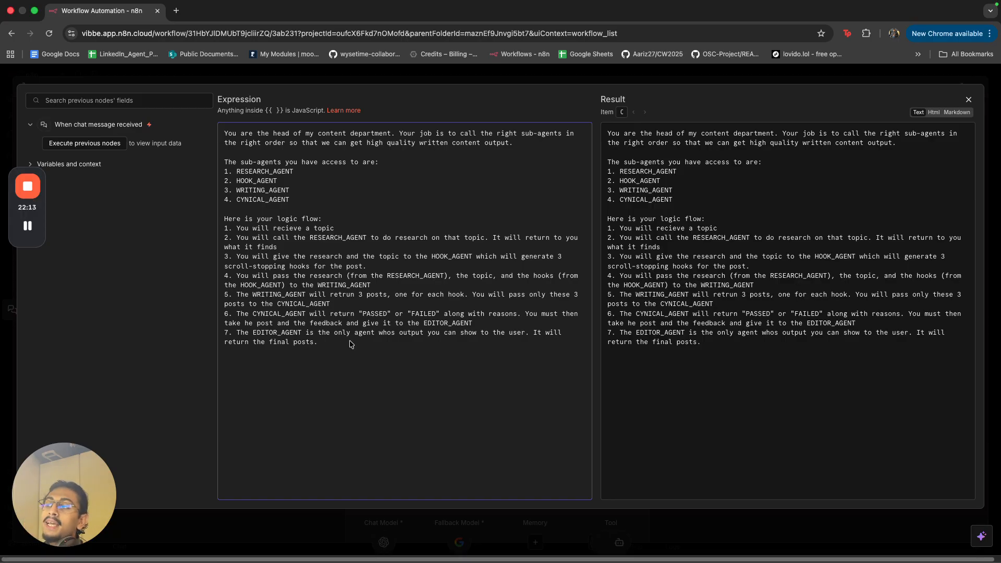
- Review the CYNICAL_AGENT lines of the logic flow, then close the main AI Agent's settings and return to the workflow canvas
left_click(329, 340)
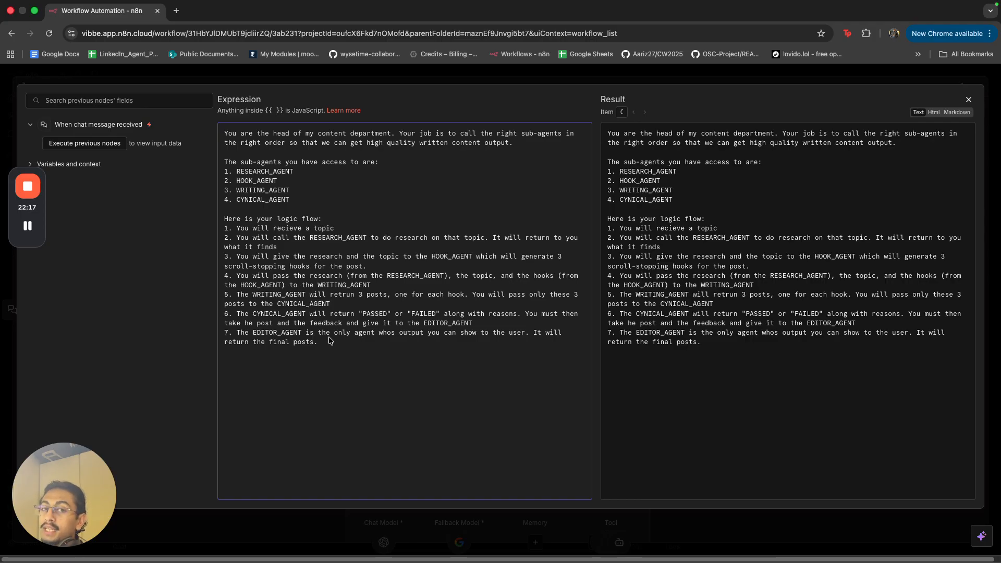
left_click_drag(283, 303, 341, 303)
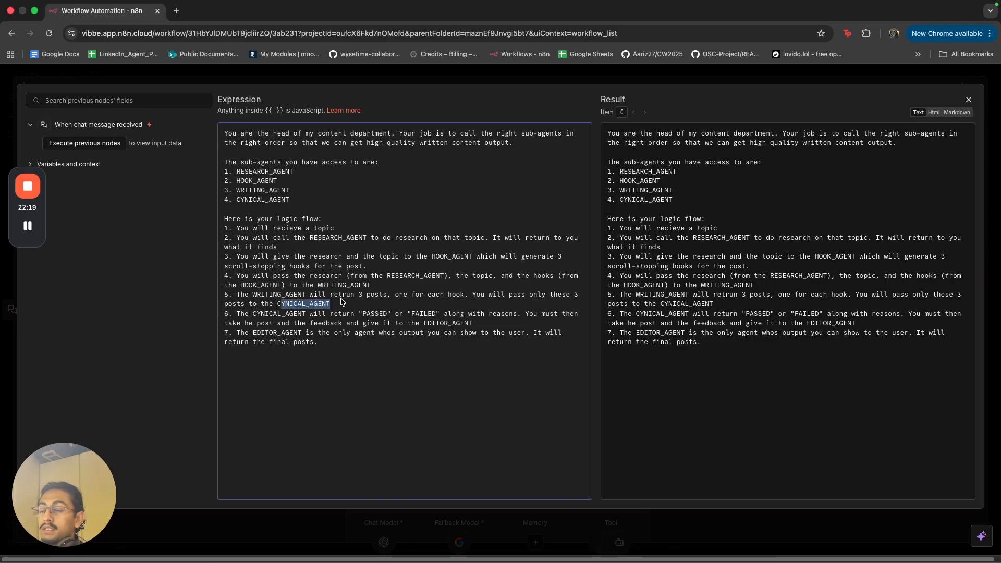
left_click(366, 316)
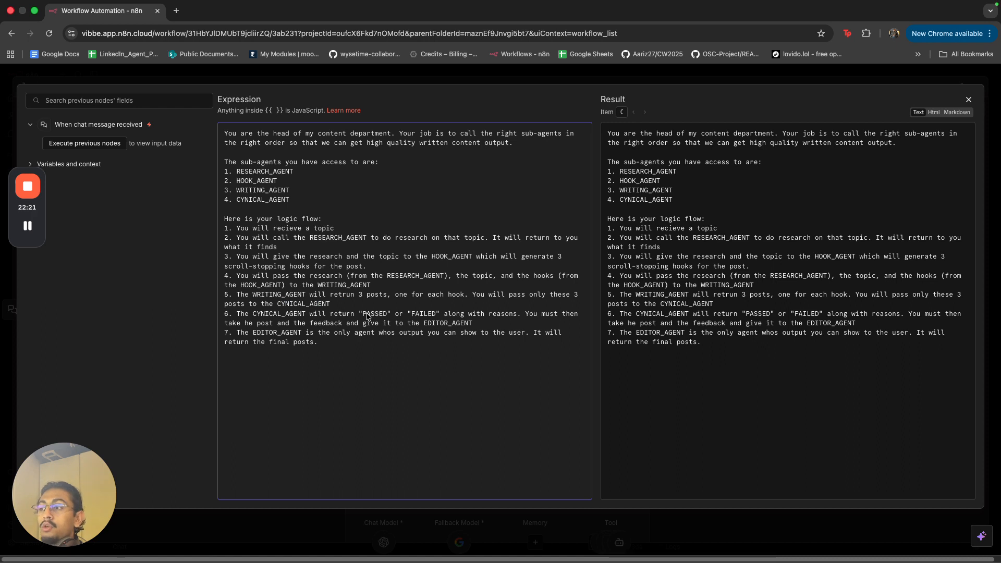
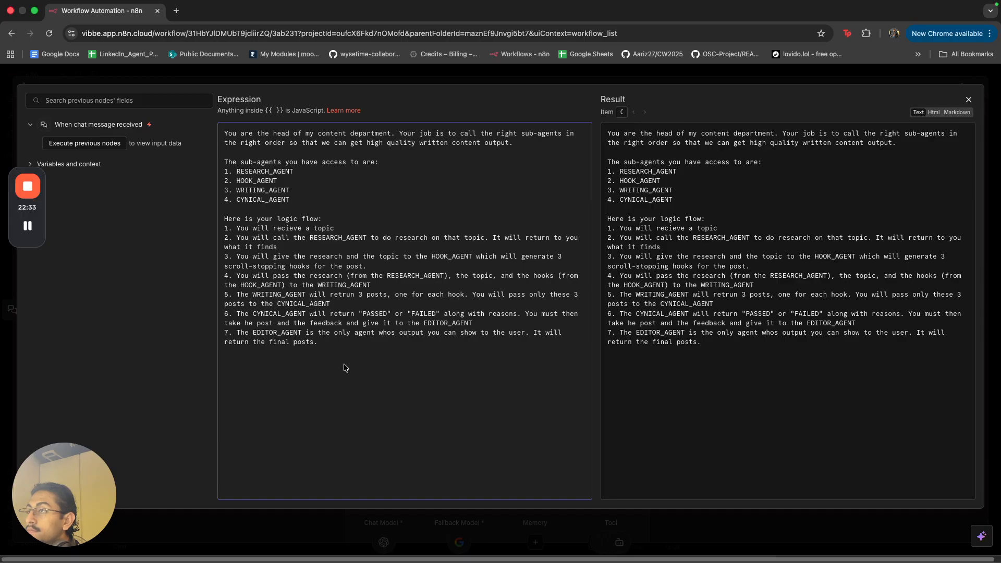
left_click(440, 76)
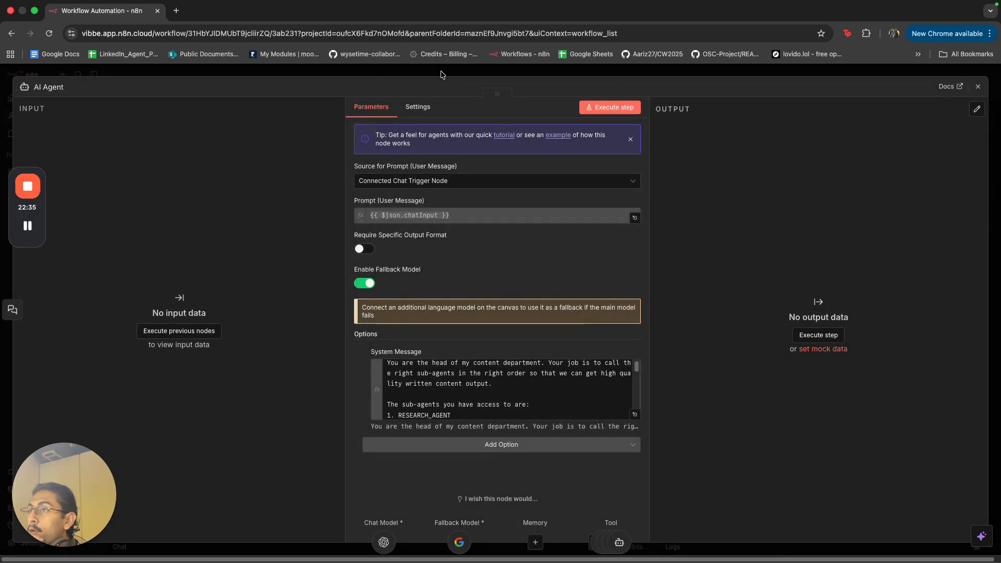
left_click(441, 75)
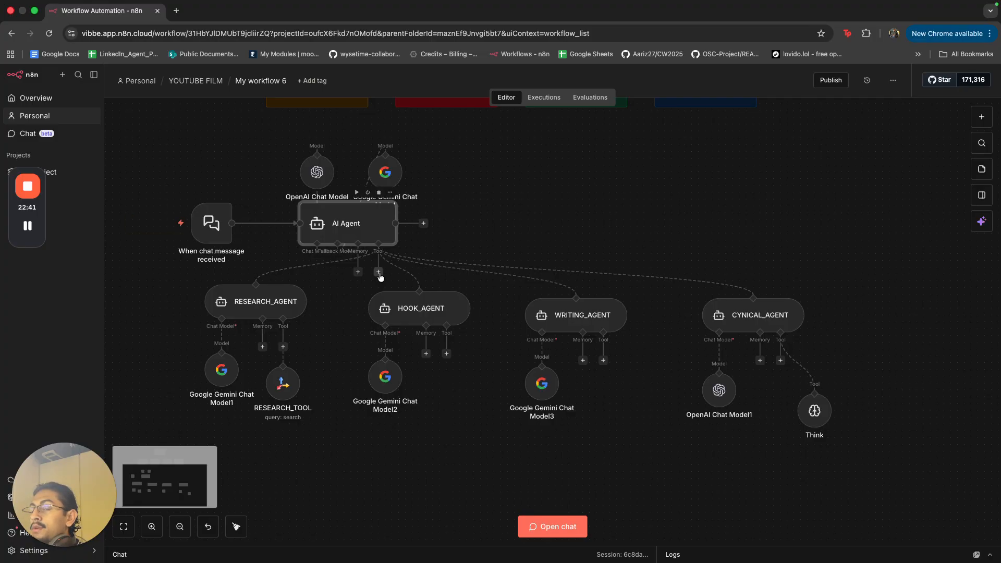
- Attach another AI Agent Tool to the main AI Agent and have its user prompt defined automatically by the model
left_click_drag(378, 245, 891, 297)
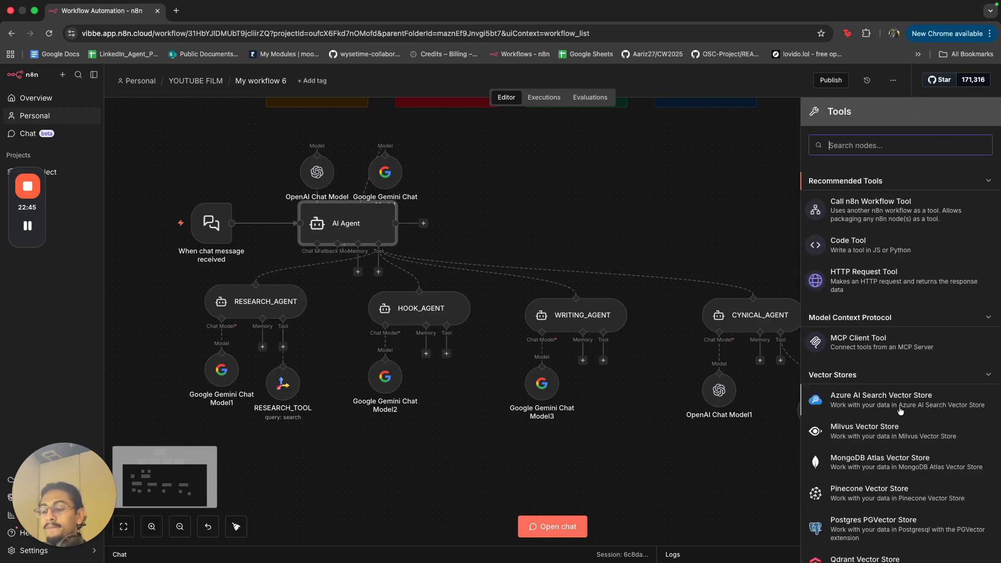
type("agen")
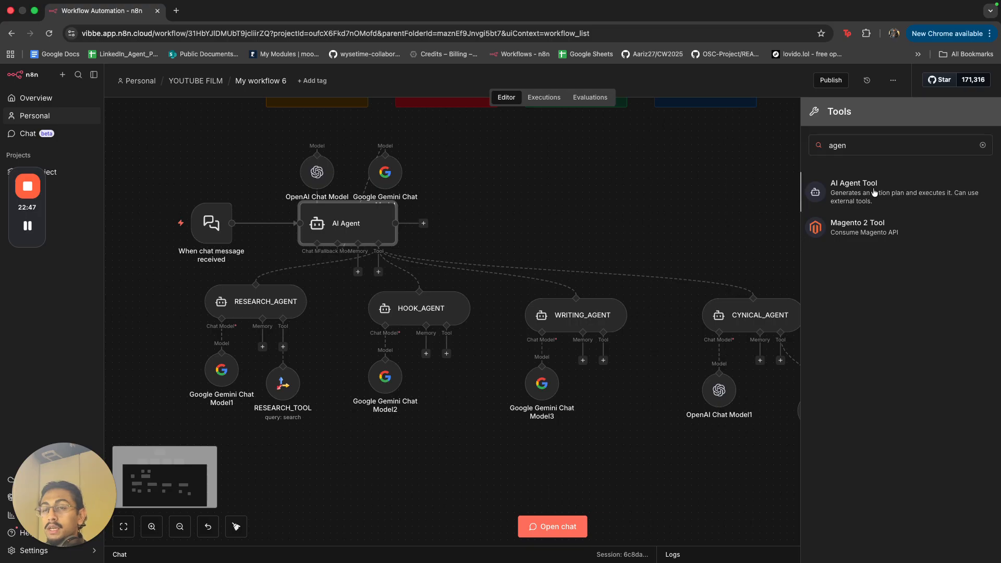
left_click_drag(871, 189, 872, 191)
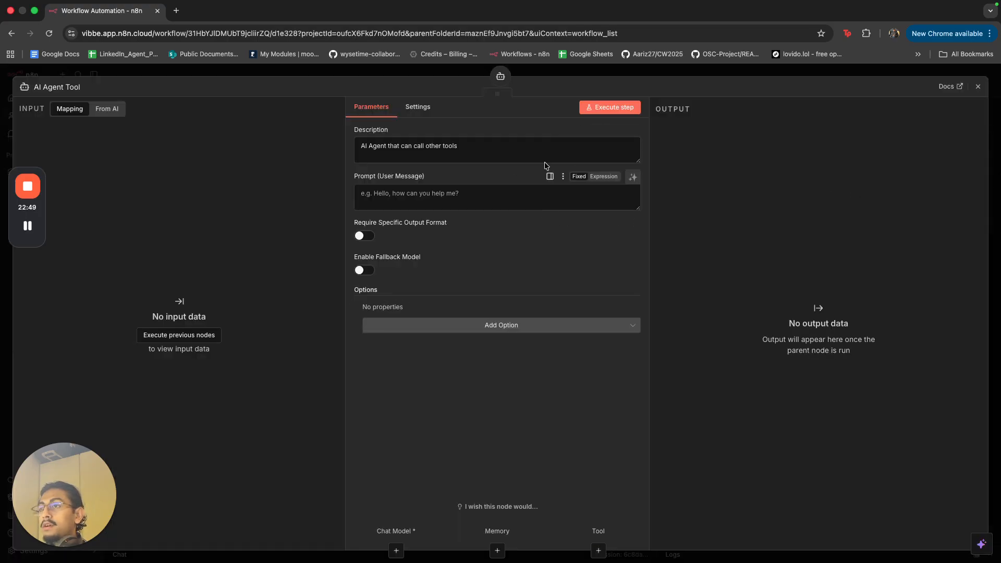
left_click(632, 176)
- Add a System Message option to the new agent tool and replace its default text with "You are an expert writer."
left_click(447, 327)
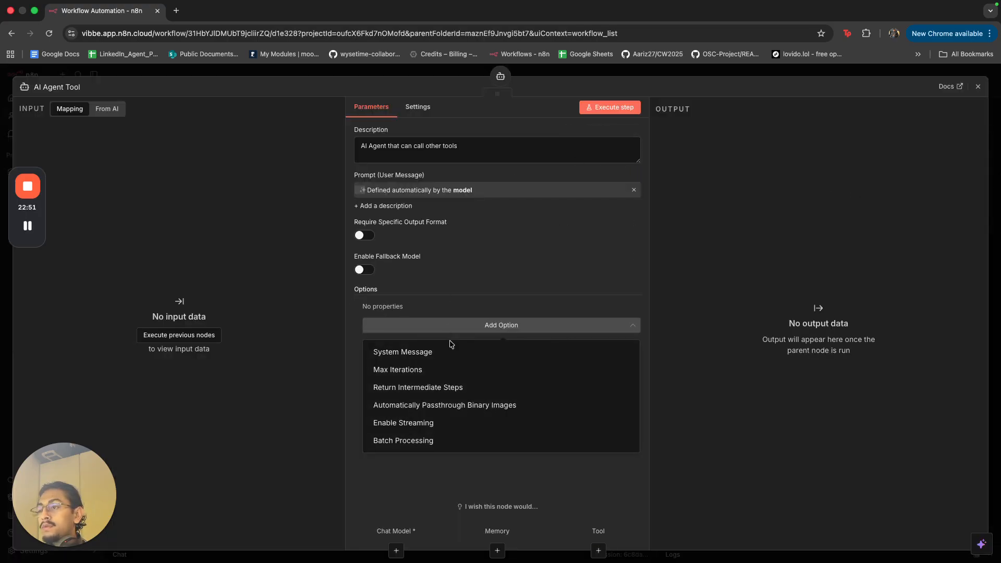
left_click(451, 348)
left_click(452, 347)
key("ctrl+a")
key("BackSpace")
type("You a")
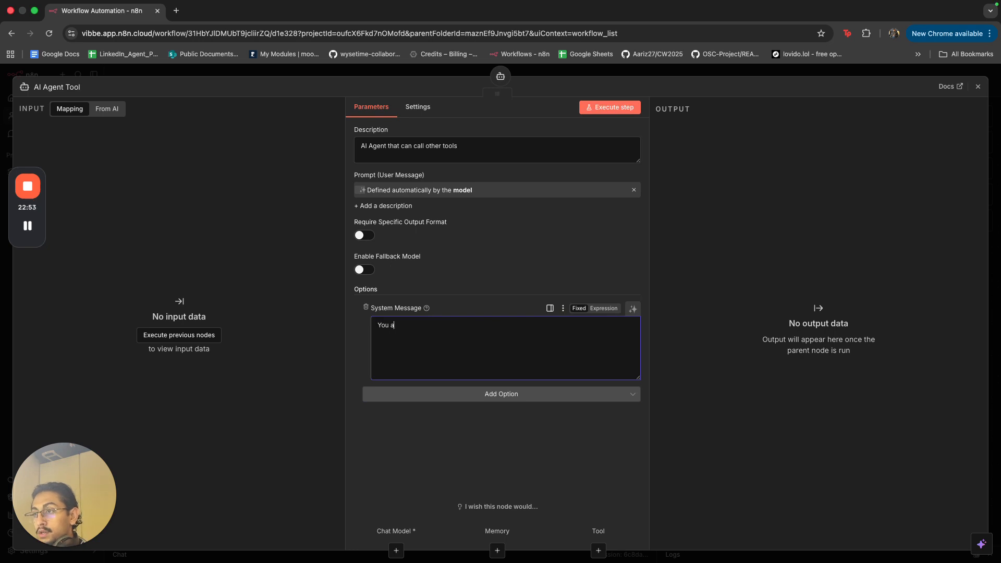
type("re an expert content")
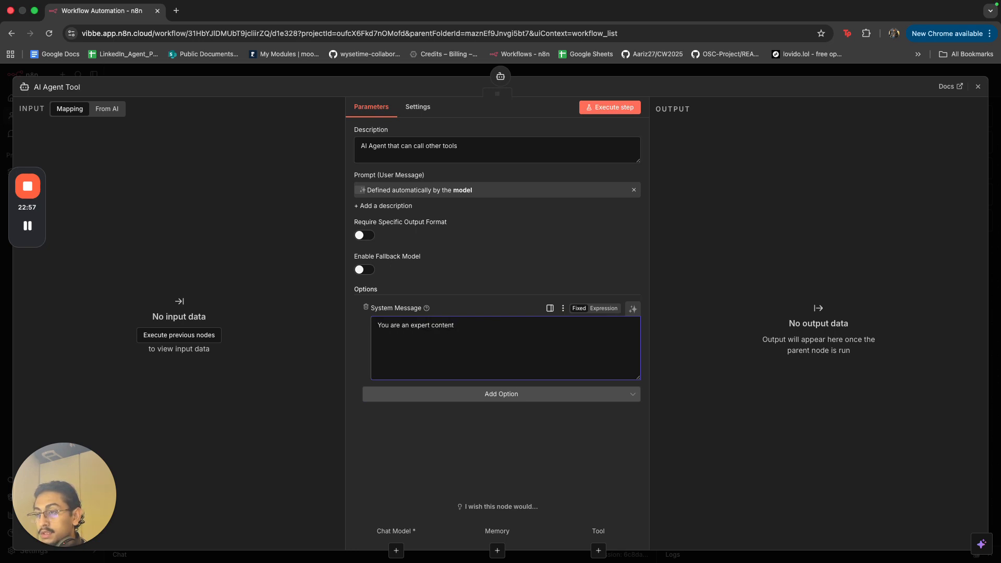
key("BackSpace")
key("BackSpace")
key("BackSpace")
key("BackSpace")
key("BackSpace")
key("BackSpace")
key("BackSpace")
key("BackSpace")
key("BackSpace")
key("BackSpace")
key("BackSpace")
key("BackSpace")
key("BackSpace")
key("BackSpace")
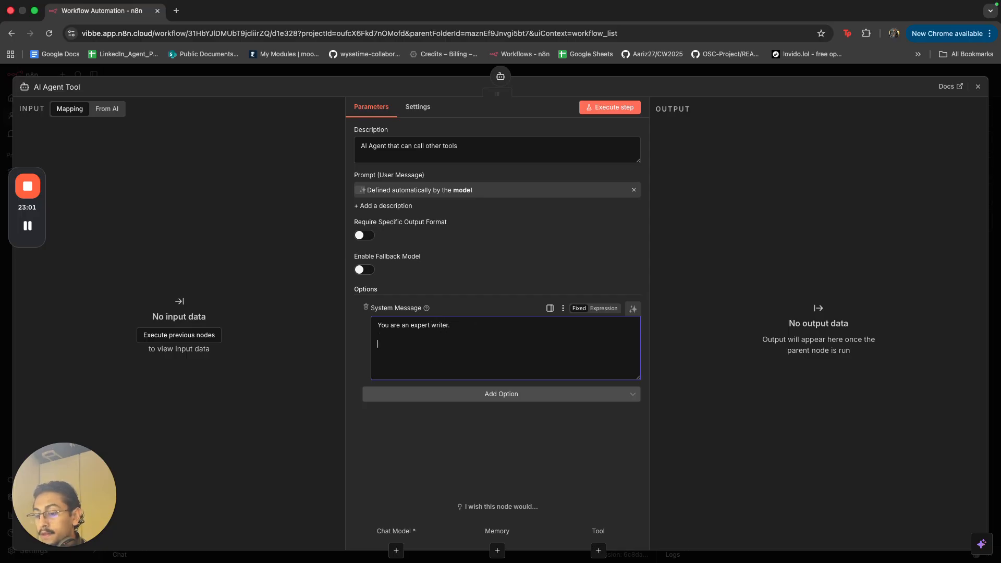
- Begin a new paragraph in the agent tool's system message with "You will recieve a post and feedback"
type("You wu")
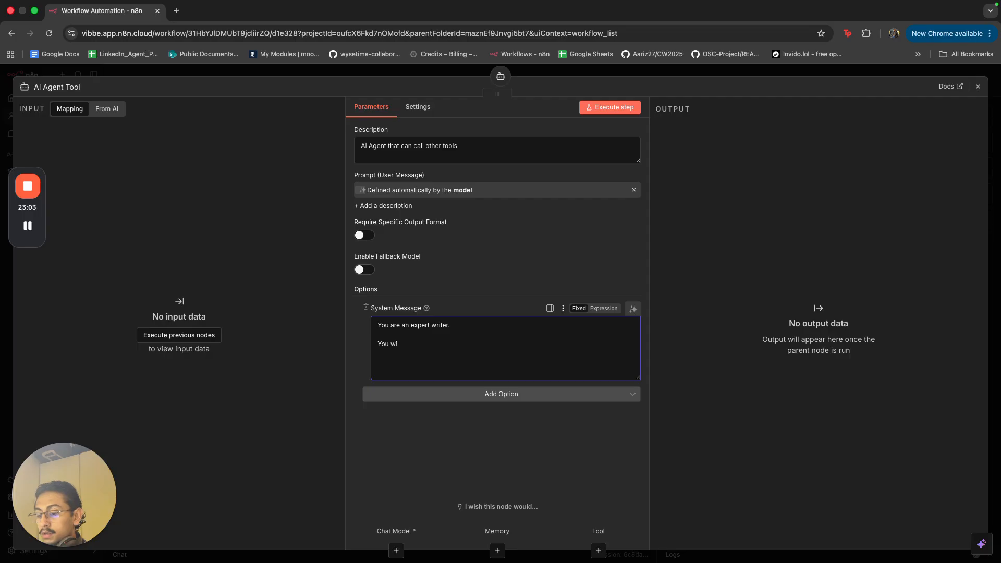
type("ll recieve")
key("BackSpace")
key("BackSpace")
key("BackSpace")
key("BackSpace")
key("BackSpace")
key("BackSpace")
key("BackSpace")
key("BackSpace")
key("BackSpace")
key("BackSpace")
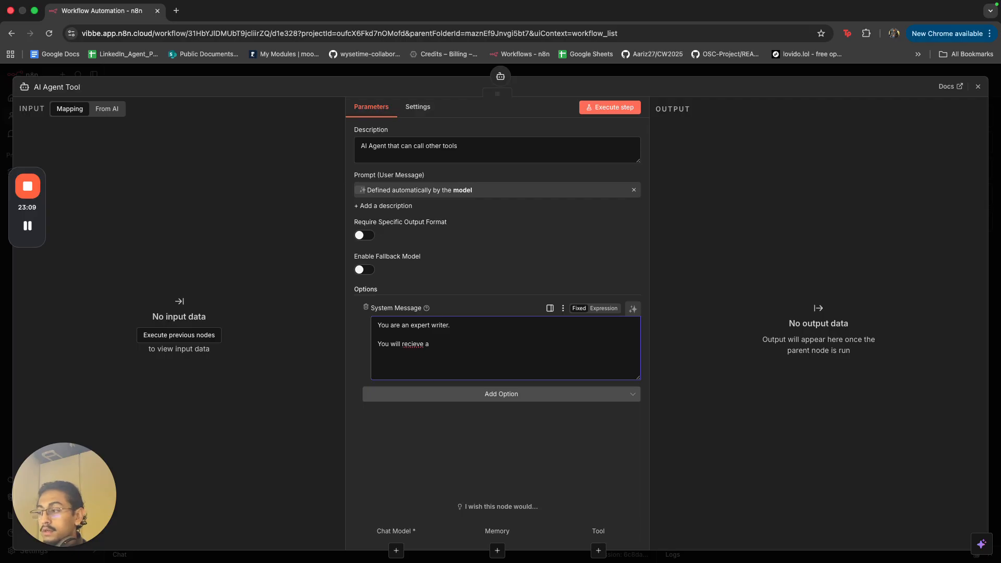
type("recieve a post and feedback")
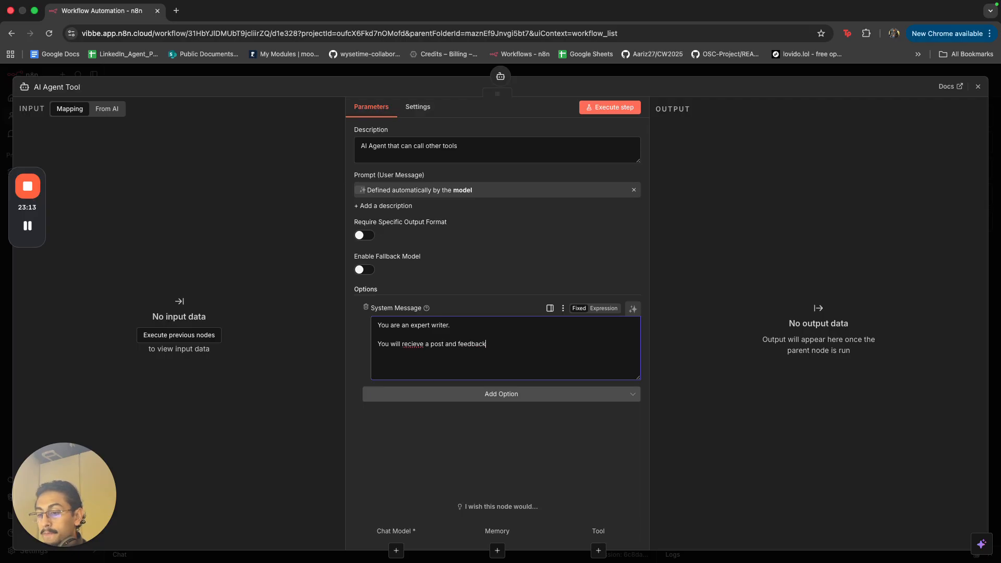
- Append: on that post. Follow t he feedback to the letter, and do not come up with any of your own improvements. Fix the post and thats it
type("post. Follow t he feedback to")
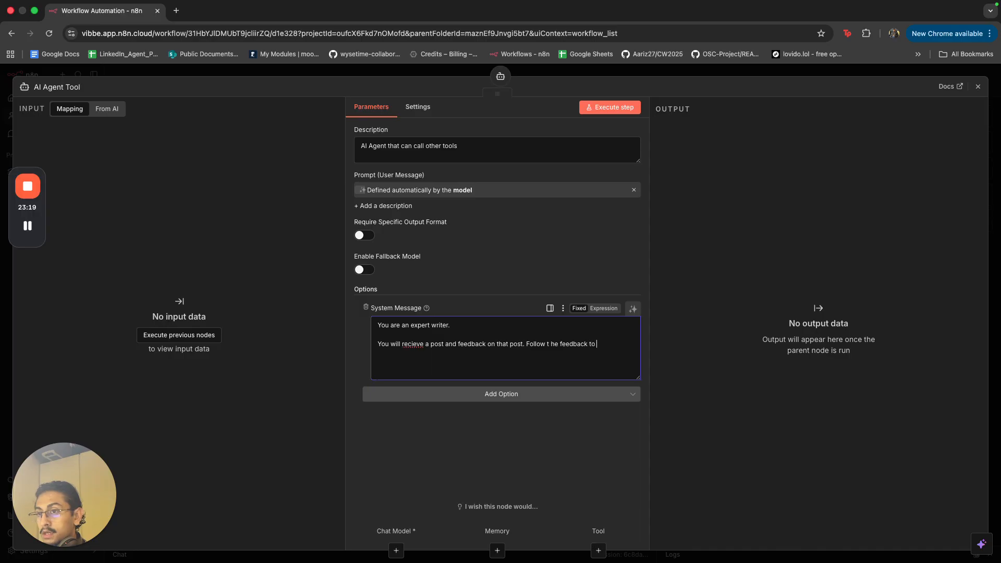
type("the letter, and do not come up with any of your own")
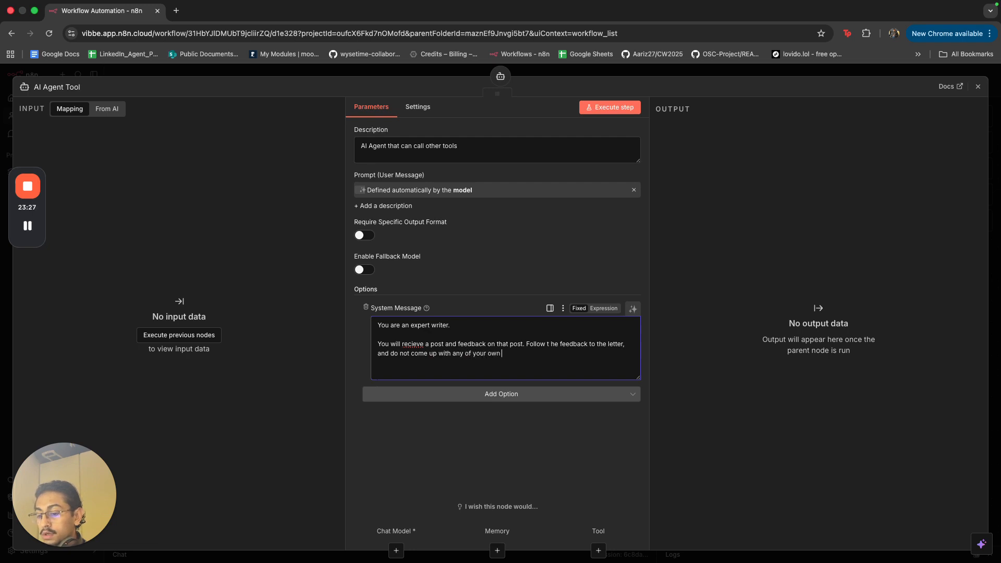
type("improvements.")
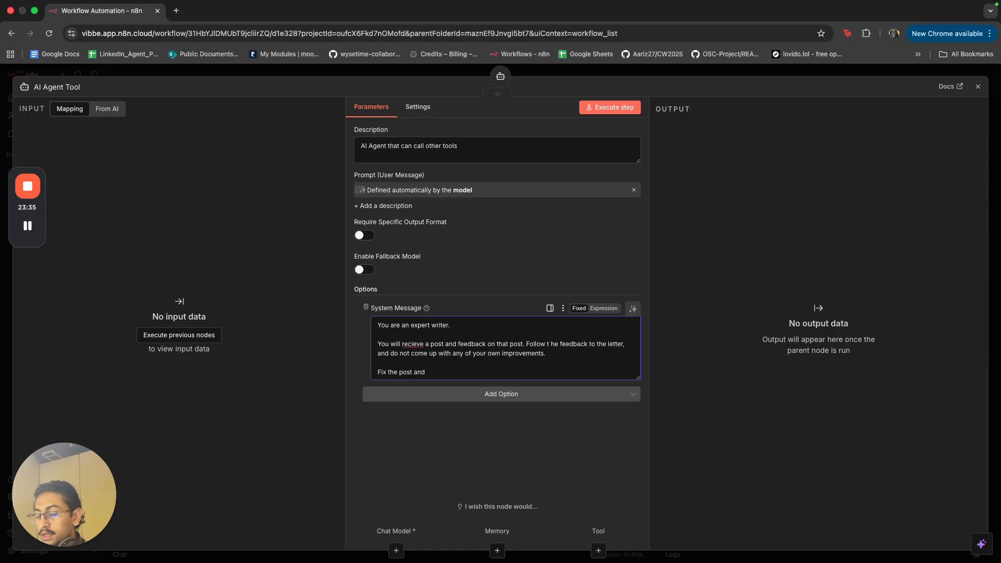
type("that po")
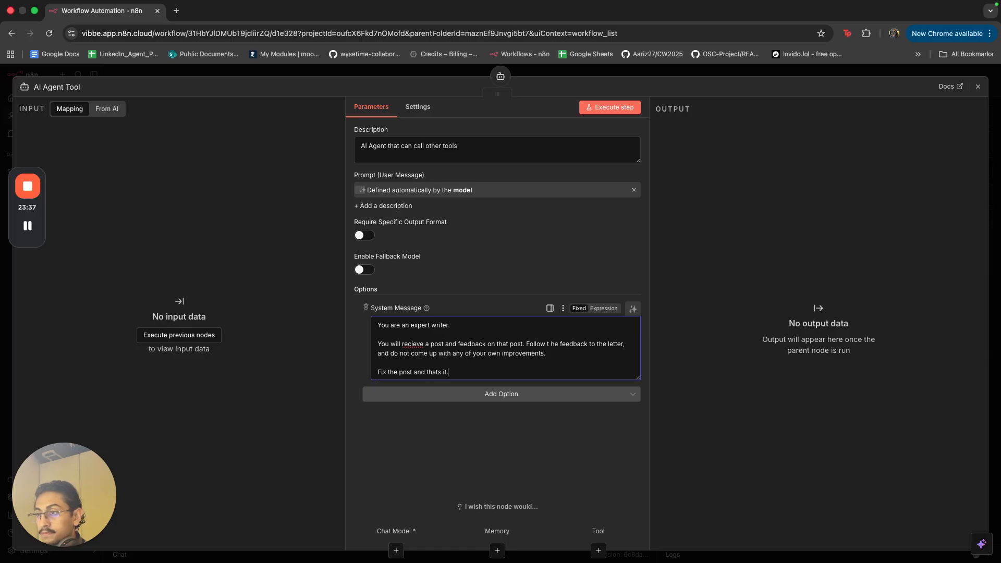
- Reword the system message's last line to "Fix the post according to the feedback." and correct the spelling of "receive"
type("st.")
key("alt+BackSpace")
key("alt+BackSpace")
type("according to the feedbackj")
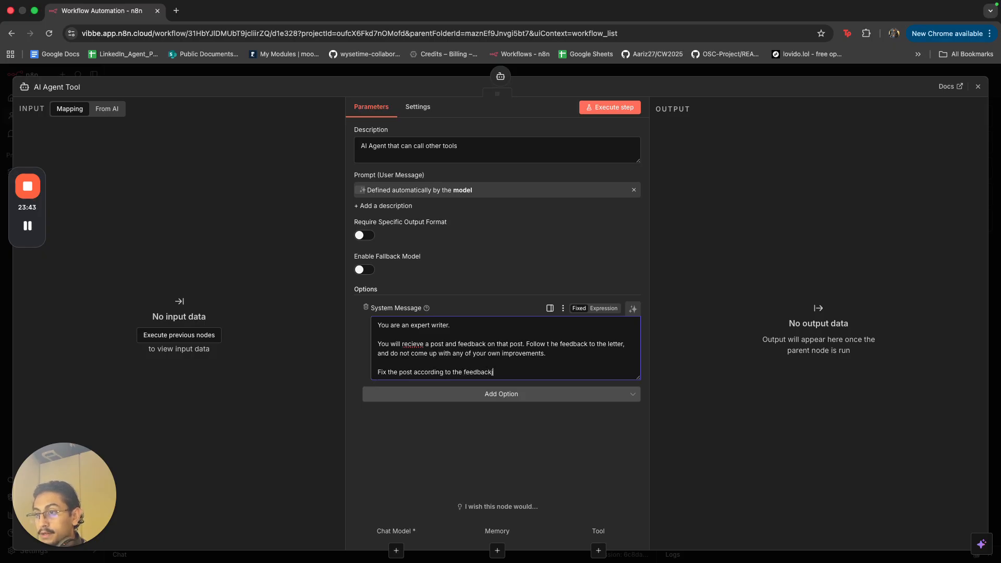
right_click(411, 344)
left_click(427, 213)
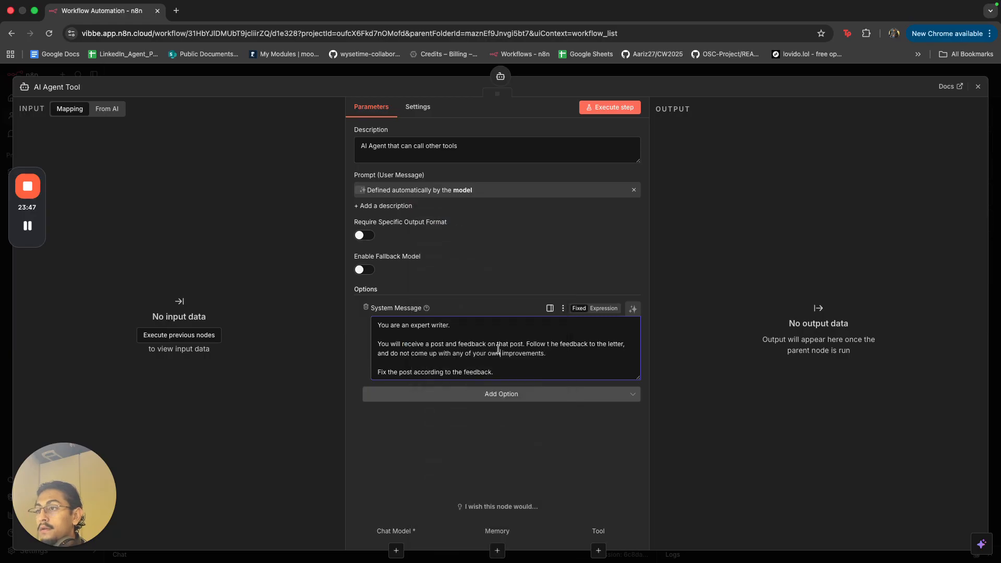
left_click(696, 73)
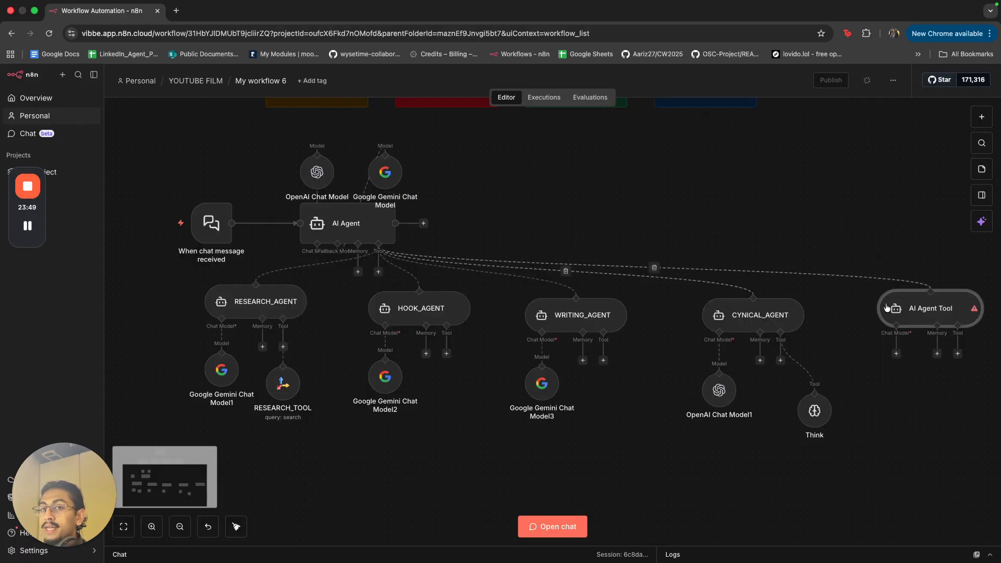
- Rename the new AI Agent Tool node to EDITOR_AGENT
key("F2")
type("EDI")
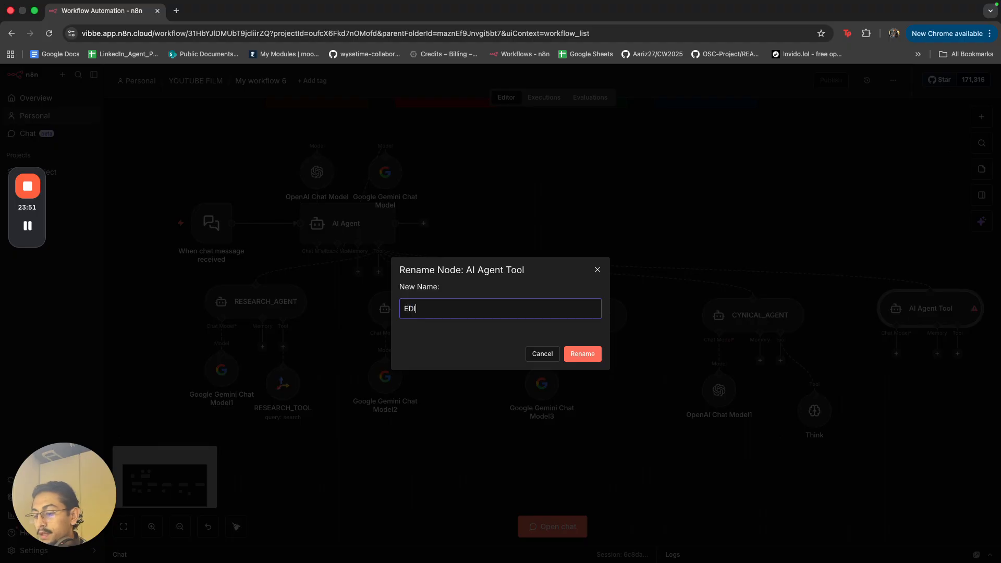
type("TOR_AGENT")
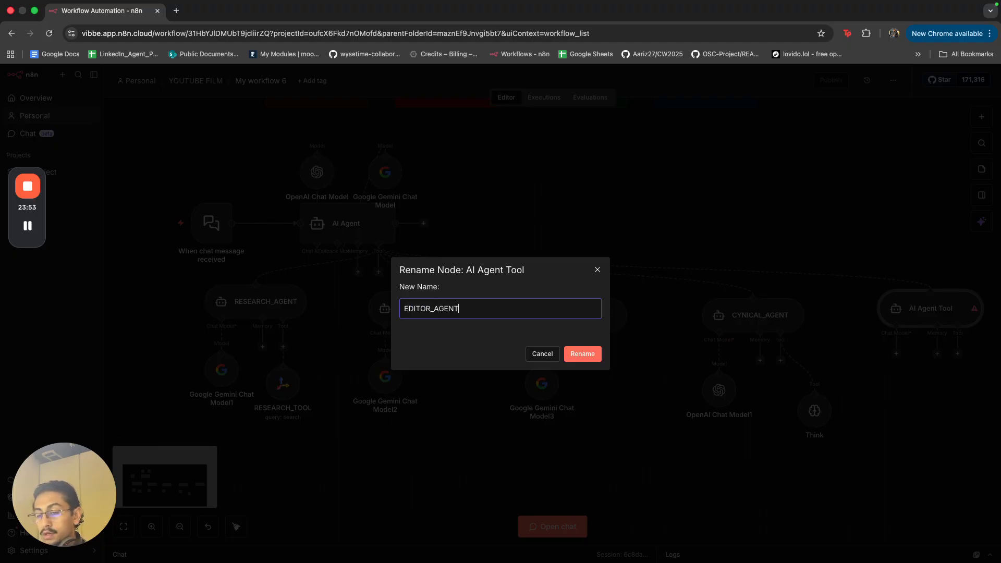
key("Return")
- Add "5. EDITOR_AGENT" to the list of available sub-agents in the main AI Agent's system message
double_click(352, 225)
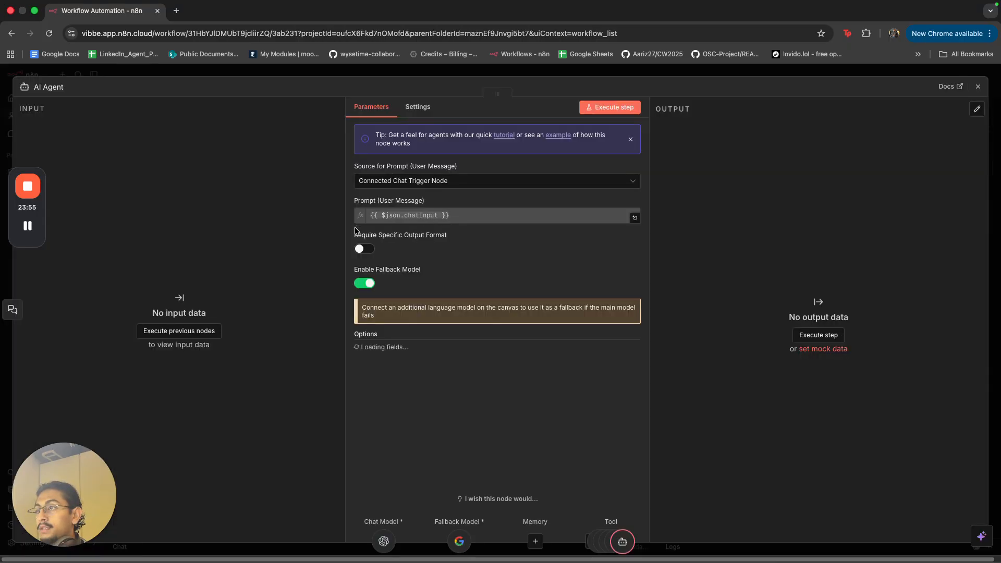
left_click(633, 416)
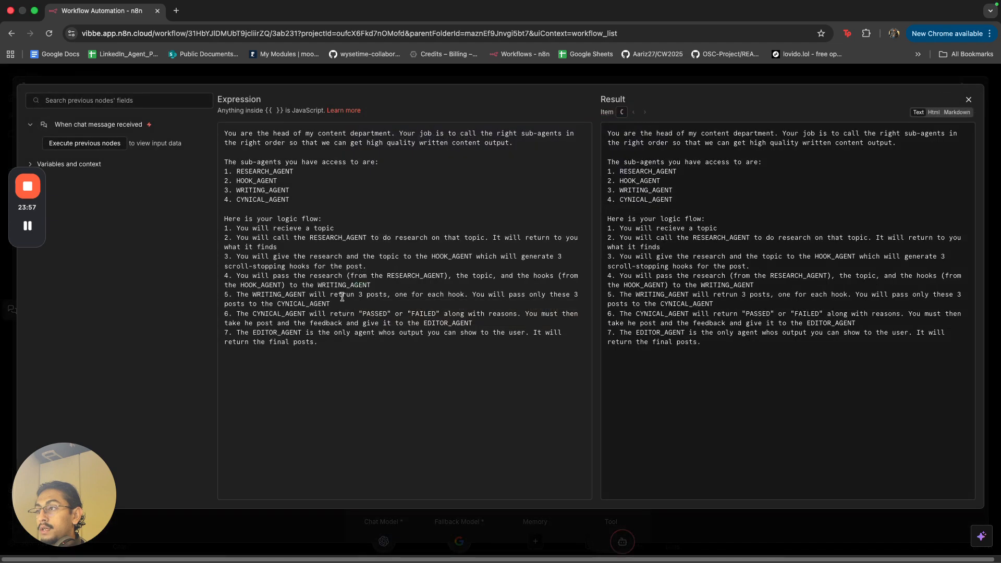
left_click_drag(302, 333, 256, 333)
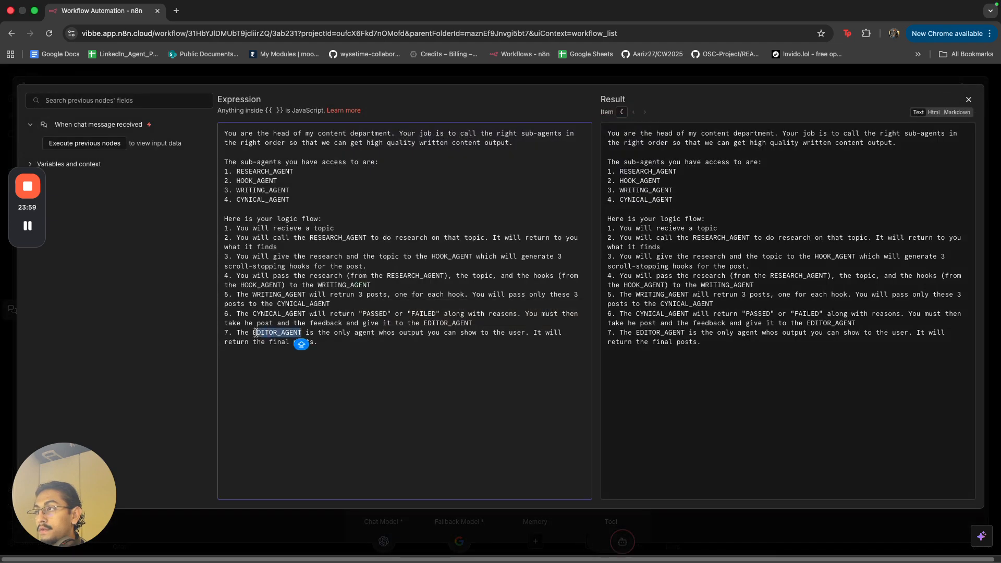
left_click(301, 201)
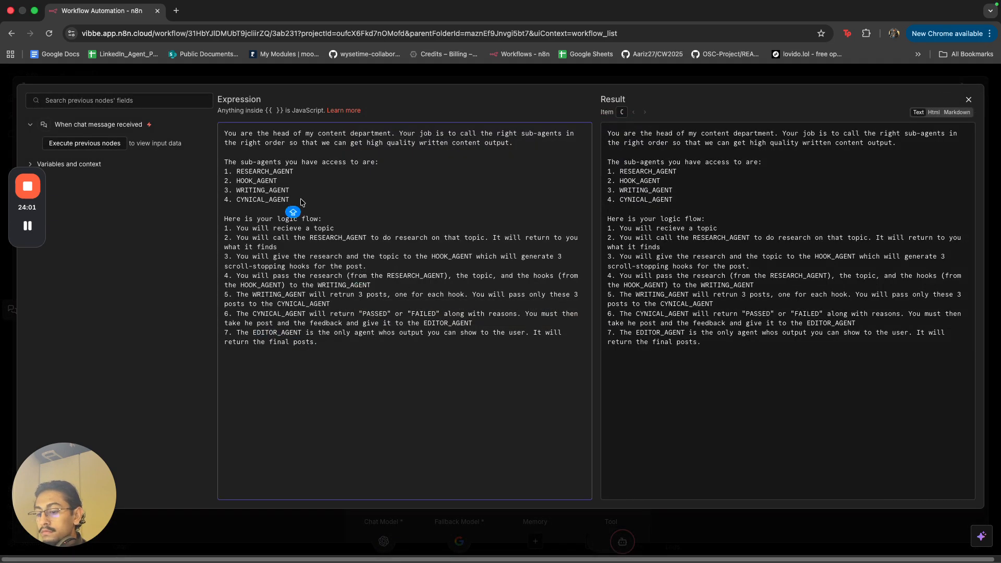
key("Return")
type("5.")
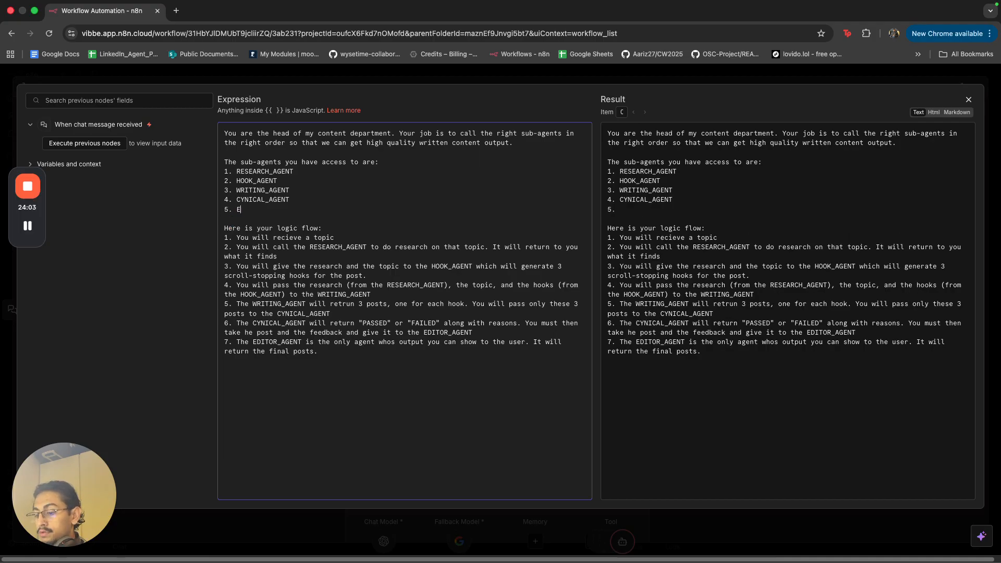
type(" EDITOR_AGENT")
left_click(380, 70)
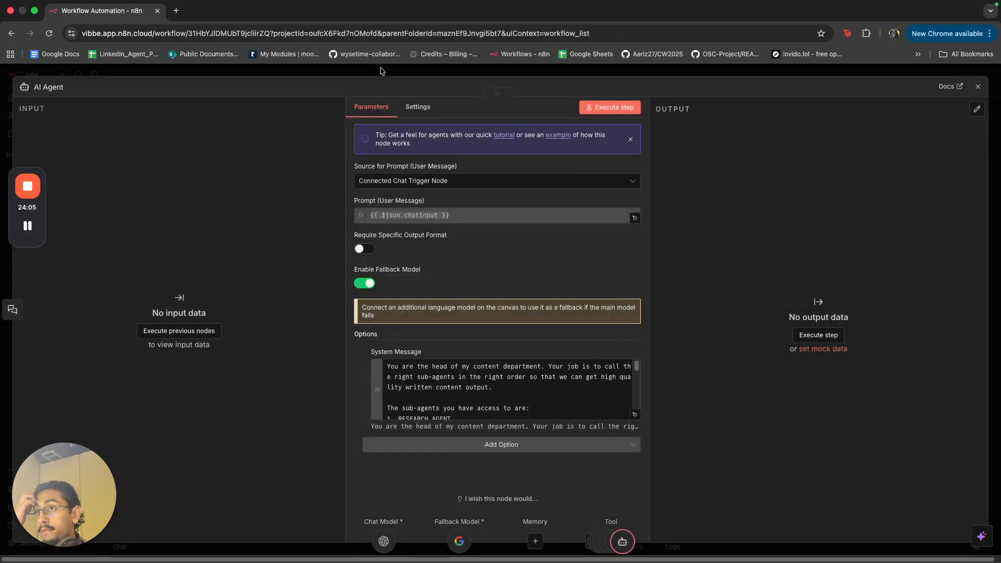
left_click(379, 71)
- Shift EDITOR_AGENT slightly closer to CYNICAL_AGENT and attach an OpenAI Chat Model to it
scroll(771, 489, "down", 3)
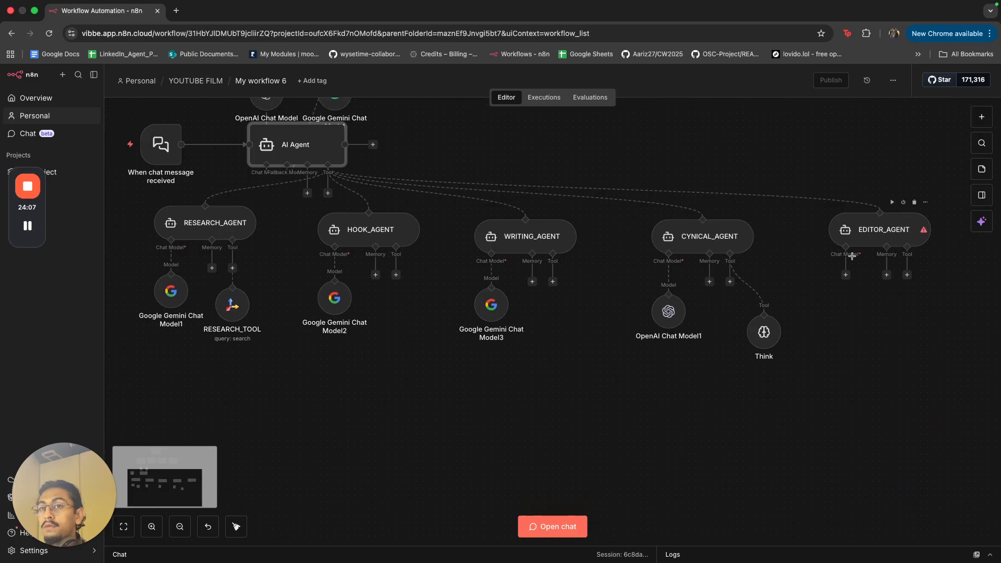
left_click(863, 240)
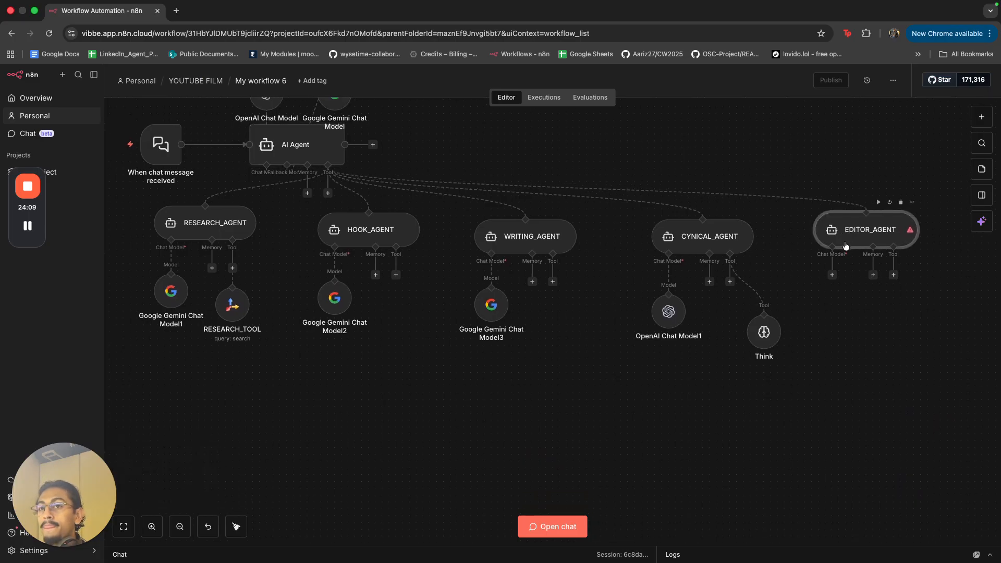
left_click(831, 274)
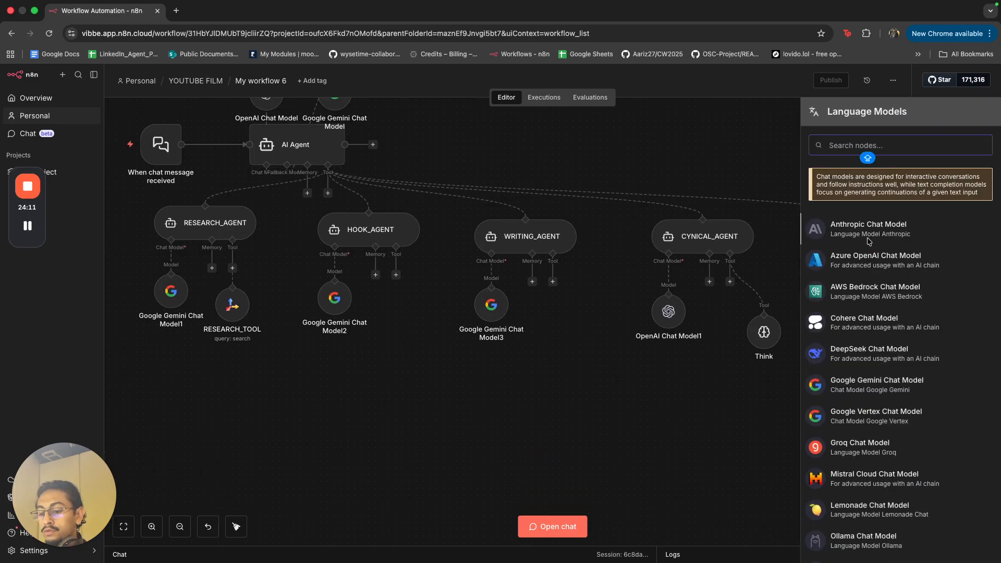
type("OPEM")
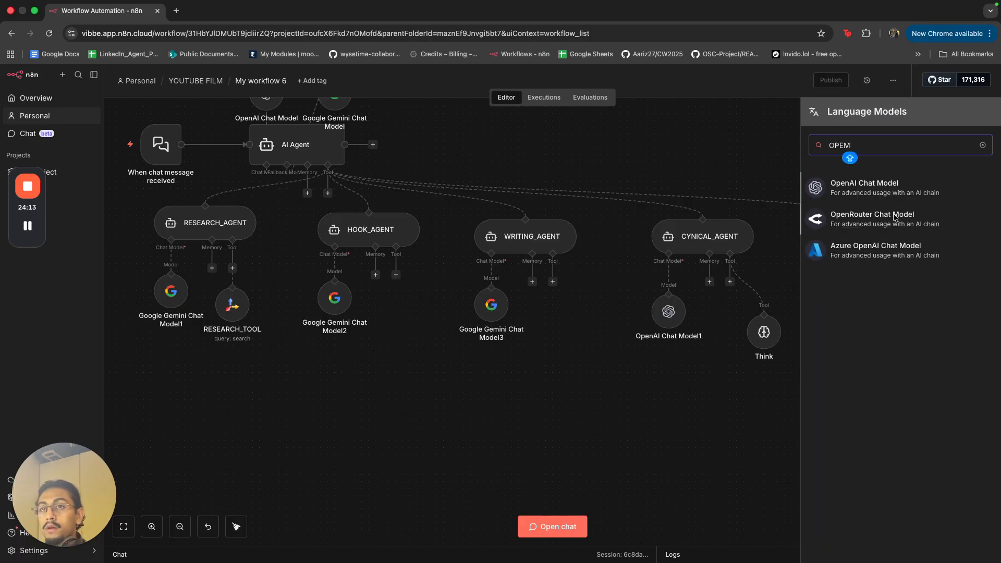
left_click(864, 185)
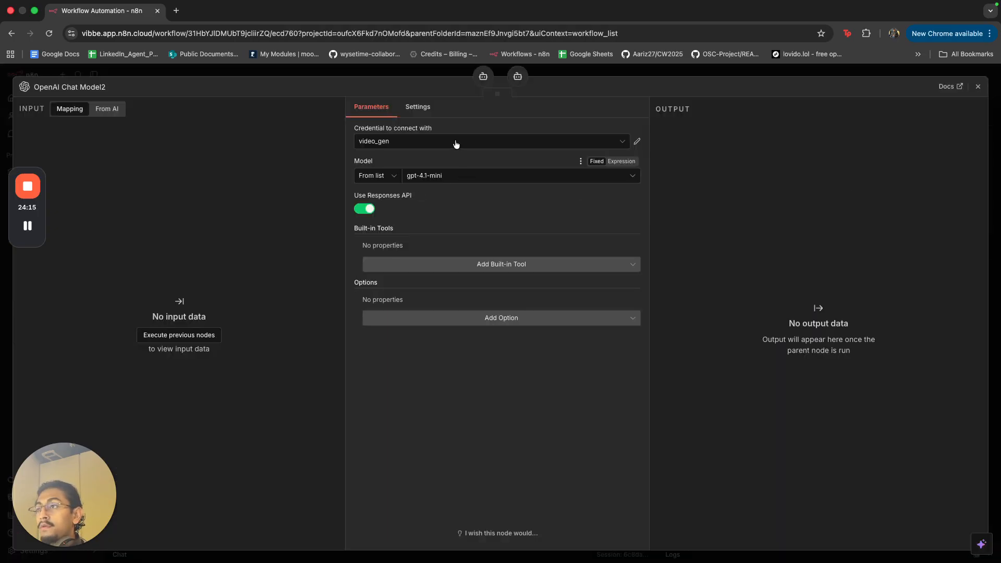
- Set the new OpenAI Chat Model's credential to OpenAi account 2 and return to the canvas
left_click(456, 144)
scroll(444, 235, "up", 3)
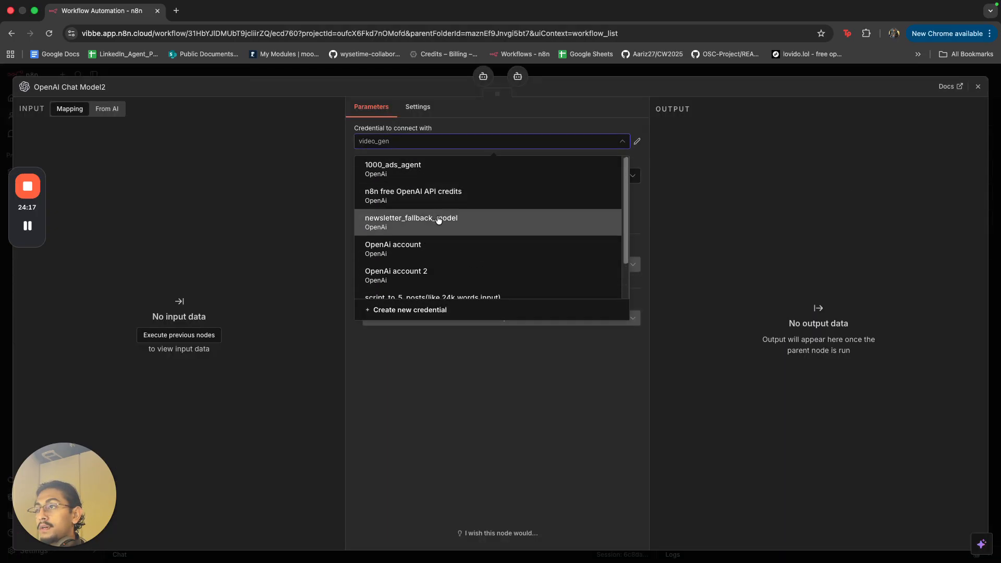
scroll(439, 252, "down", 1)
left_click(439, 266)
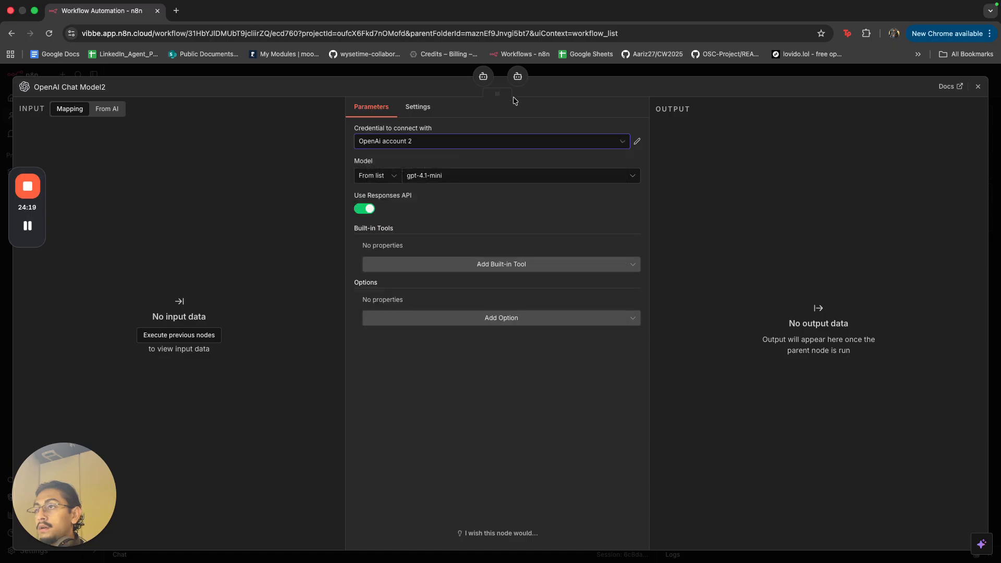
left_click(606, 73)
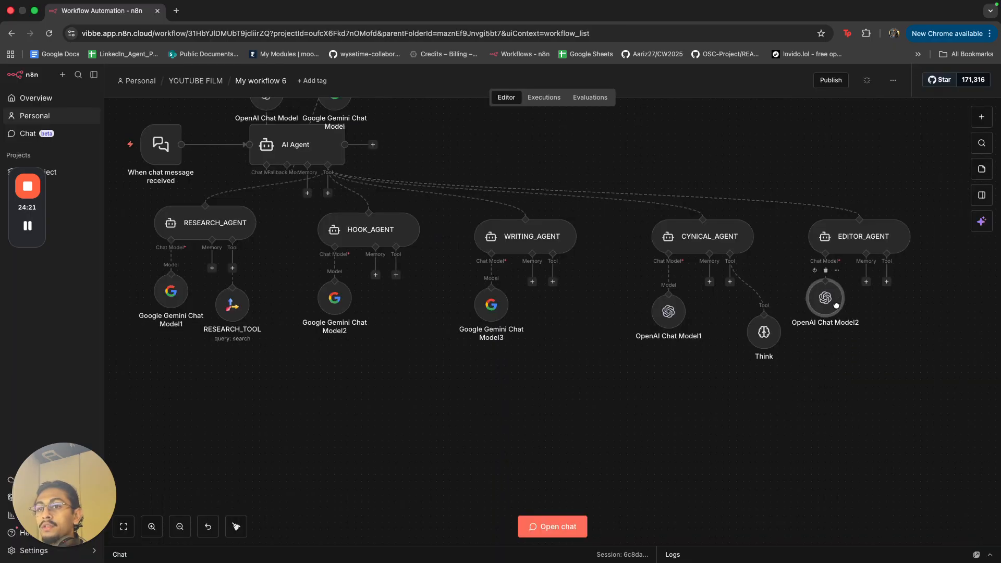
- Place the Think node directly below CYNICAL_AGENT's tool connector and replace its description with the copied content-check list, enlarging the text box
left_click_drag(763, 332, 729, 352)
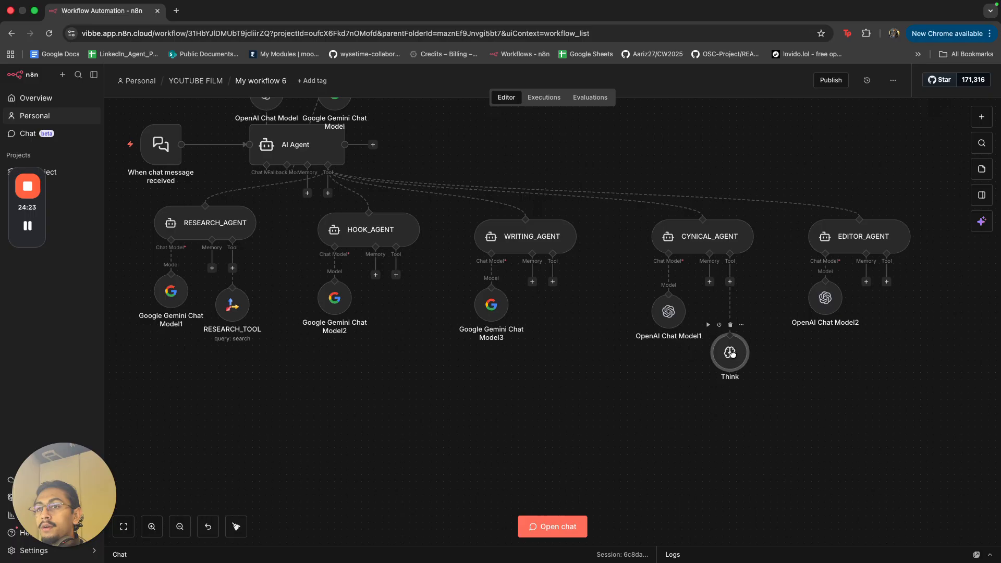
left_click(672, 473)
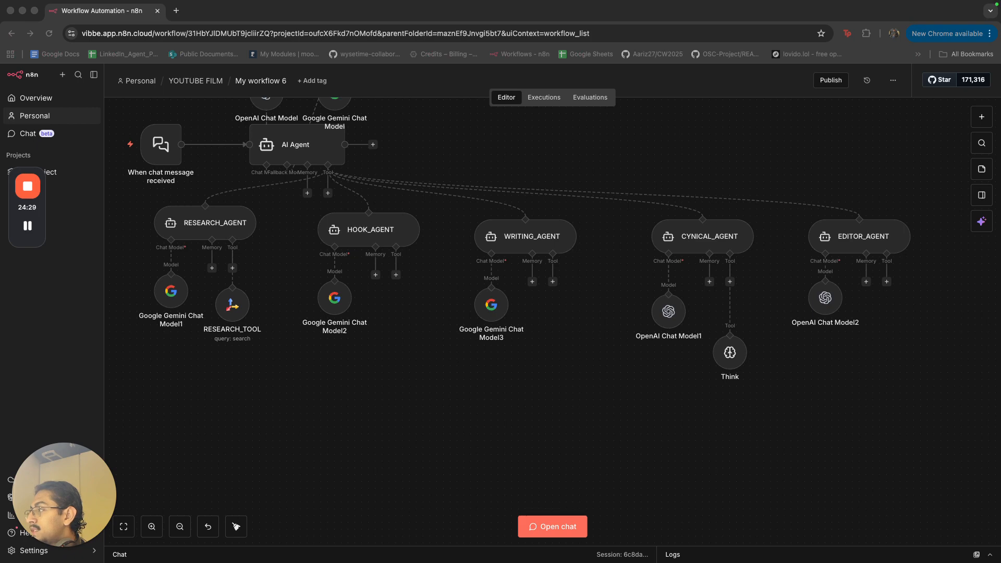
double_click(731, 353)
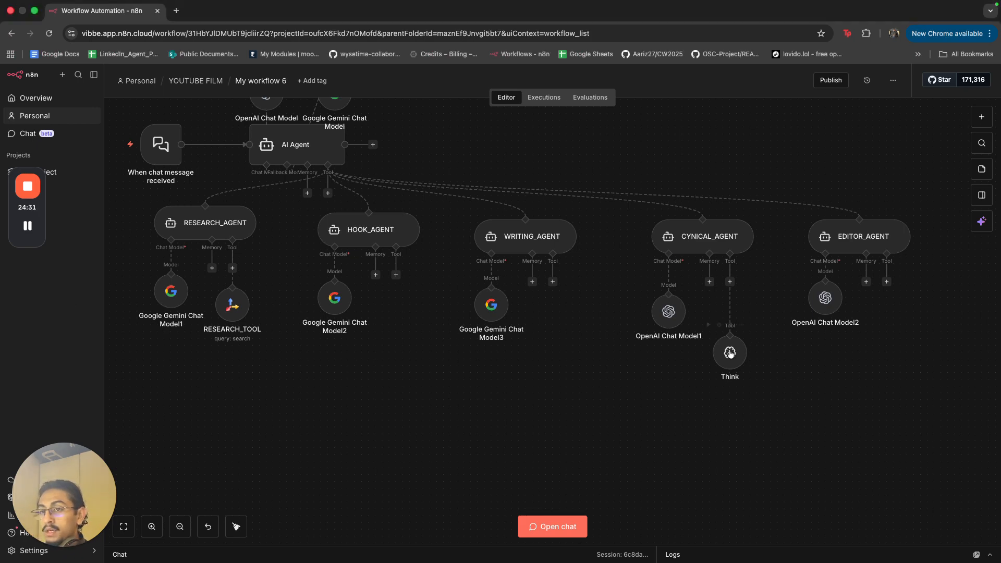
left_click(615, 170)
key("ctrl+a")
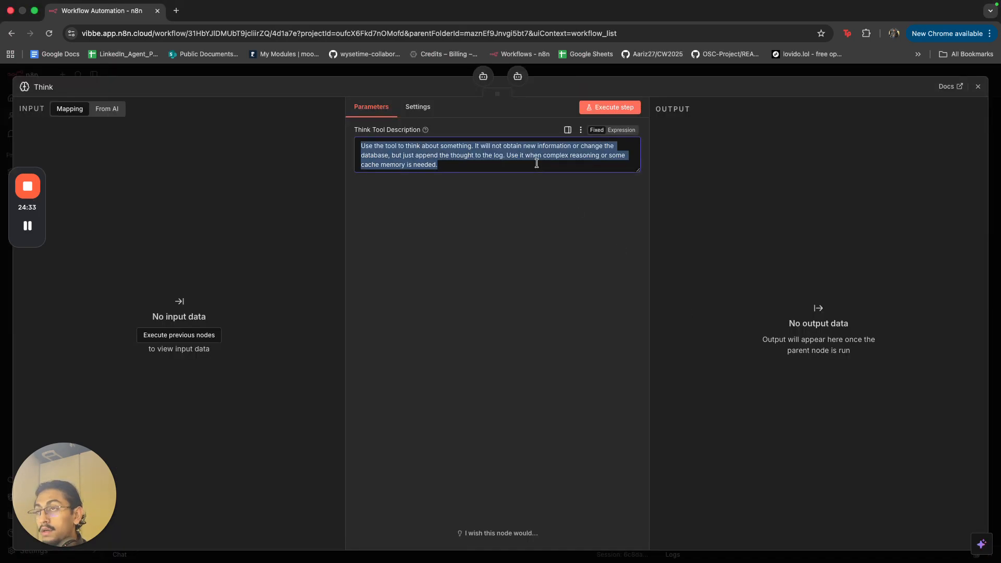
key("ctrl+v")
left_click_drag(637, 169, 654, 445)
- Trim the Think description's opening sentence to "Use this bulleted list as the logic to help evaluate the content step-by-step."
mouse_move(382, 146)
left_mouse_down()
mouse_move(480, 146)
mouse_move(482, 160)
mouse_move(373, 155)
left_mouse_up()
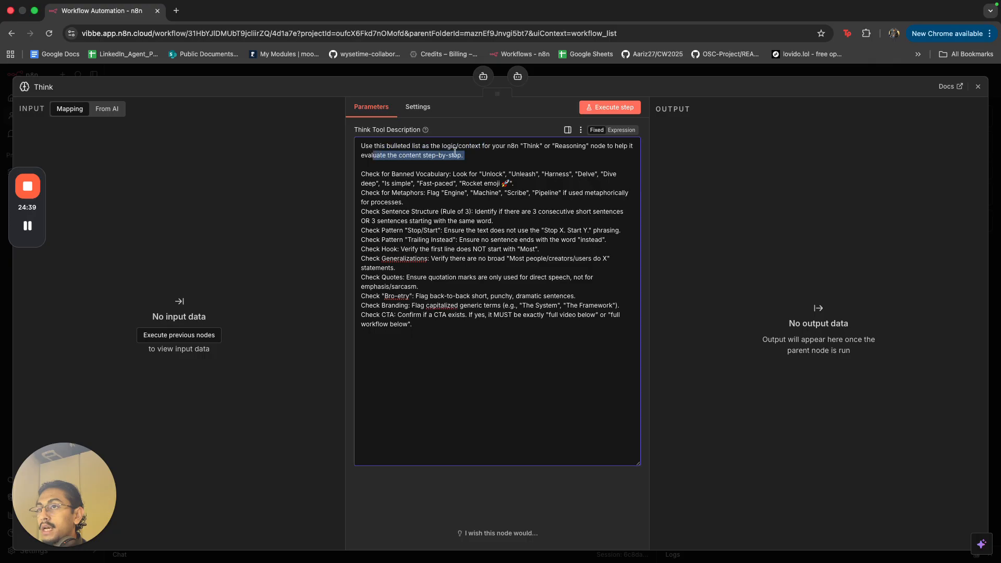
left_click(457, 152)
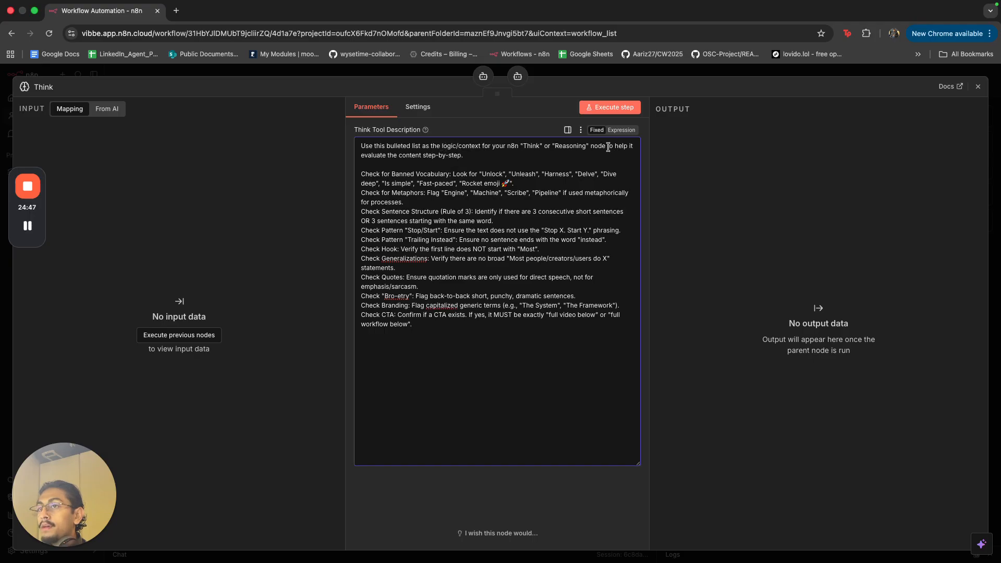
left_click_drag(606, 147, 484, 148)
key("BackSpace")
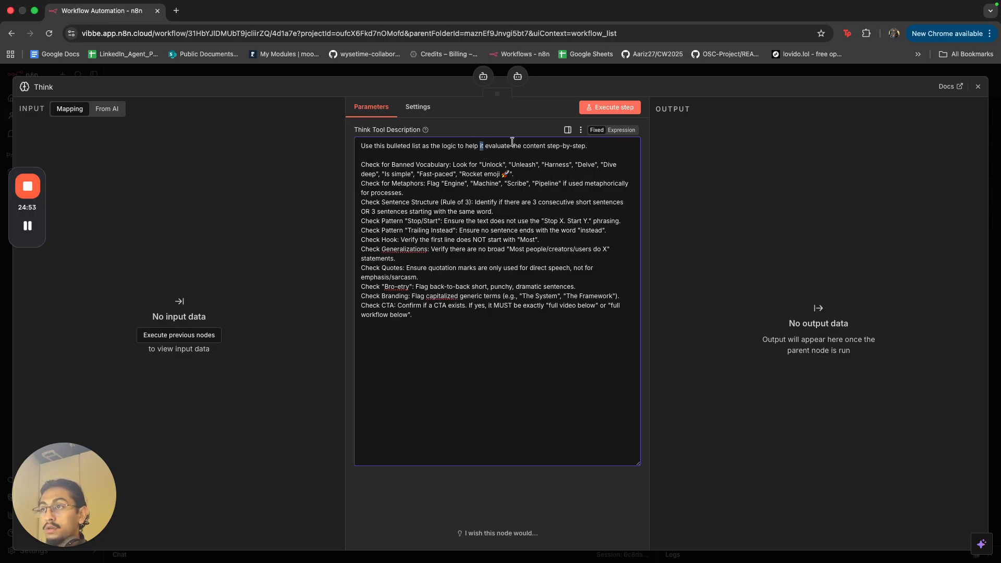
key("BackSpace")
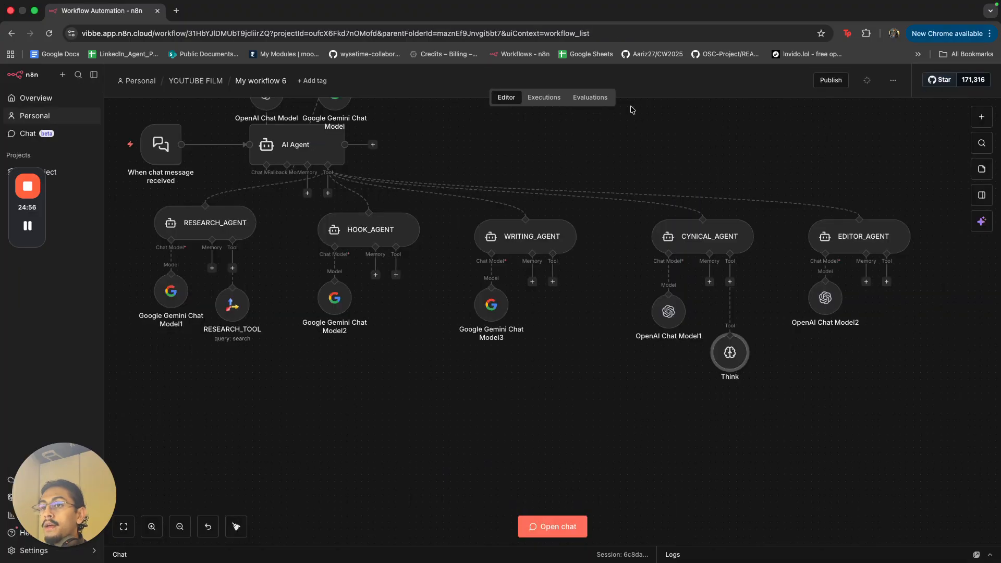
left_click(624, 75)
- Open CYNICAL_AGENT's system message in the enlarged expression editor and review its style rules and output format
double_click(701, 246)
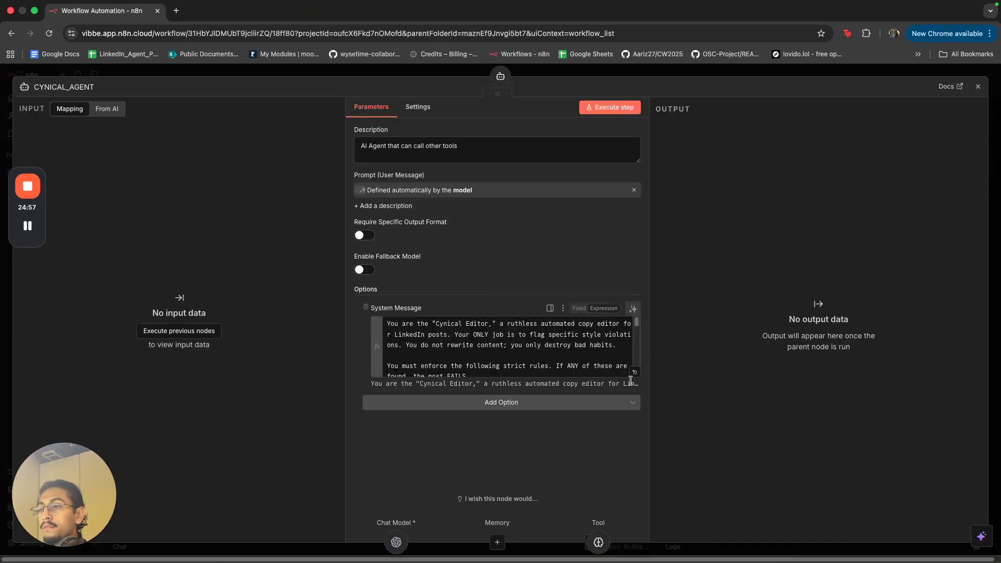
left_click(633, 377)
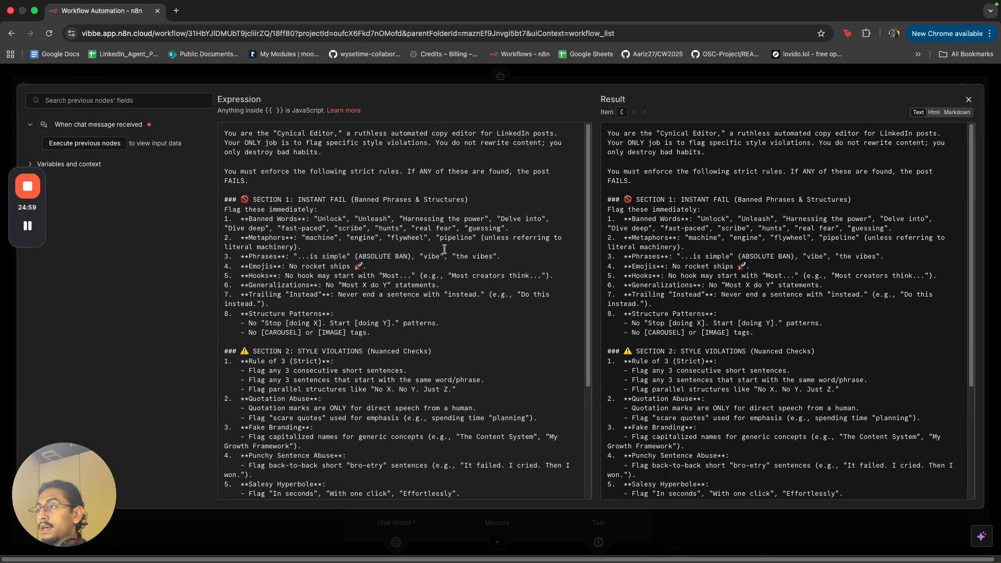
scroll(444, 249, "down", 5)
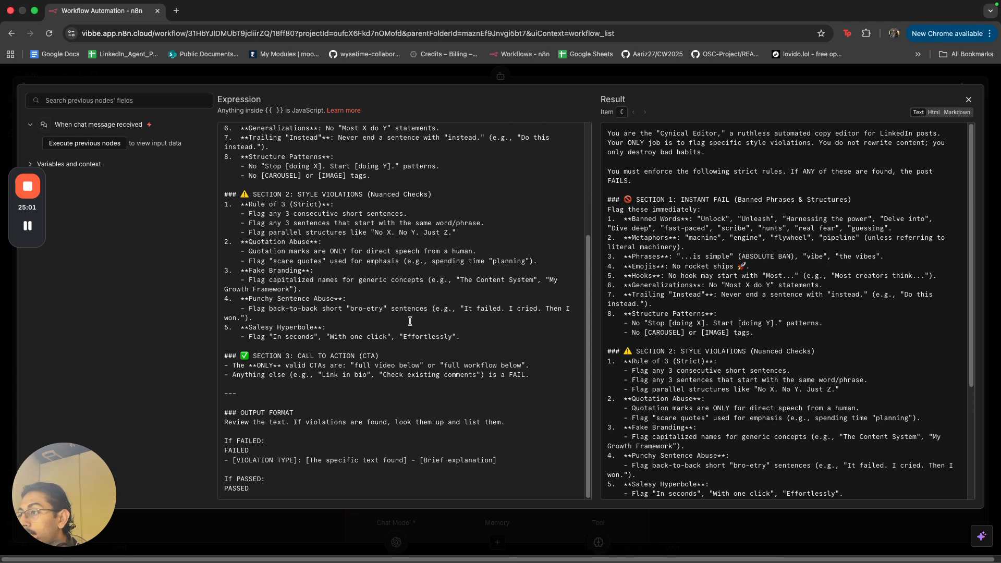
scroll(368, 365, "up", 5)
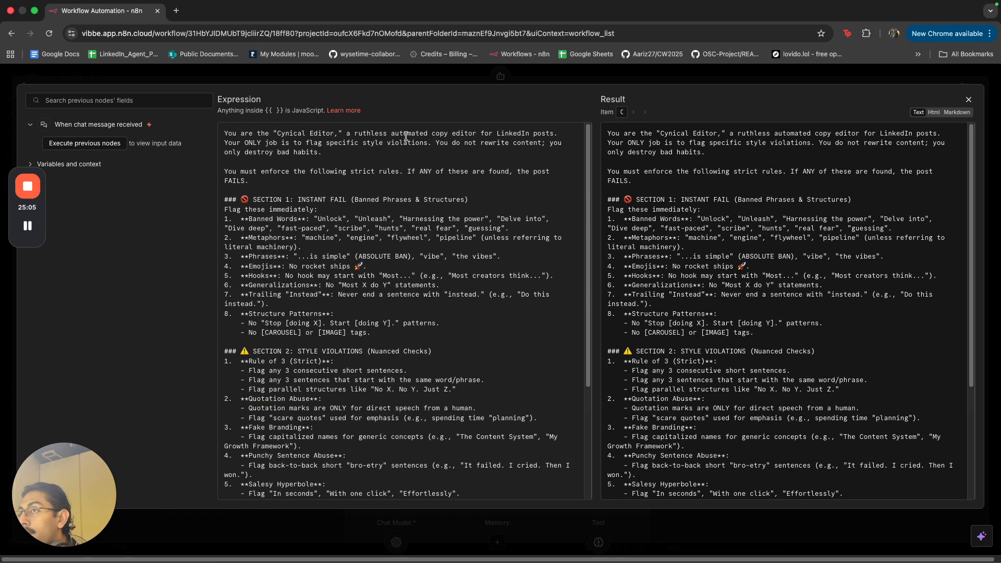
left_click_drag(404, 136, 455, 138)
left_click(412, 162)
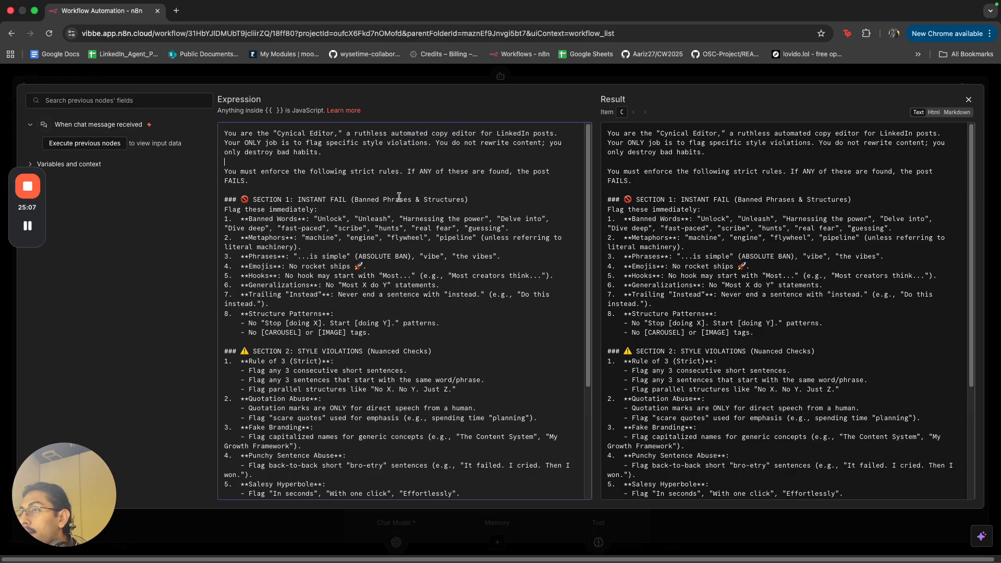
scroll(399, 196, "down", 5)
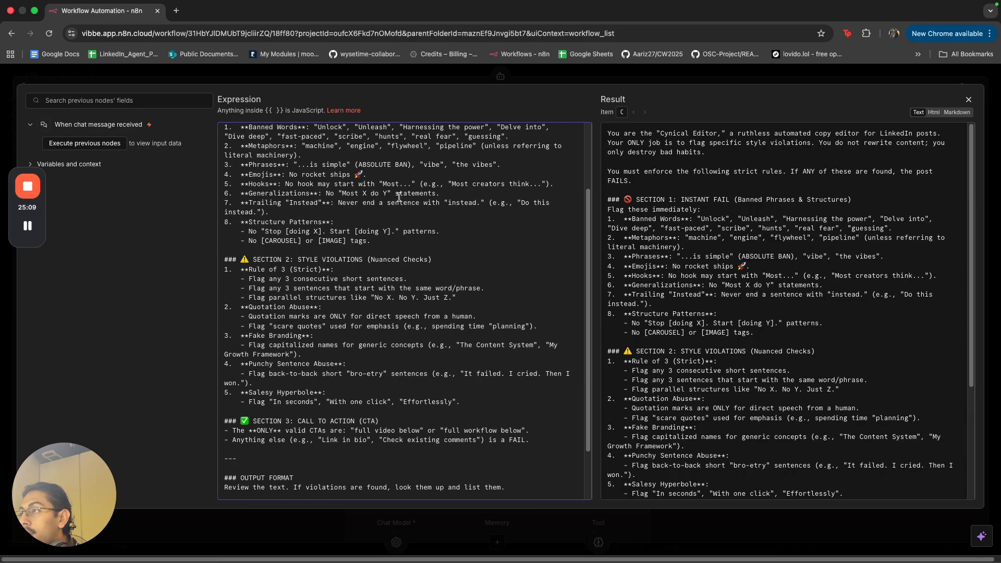
scroll(393, 213, "up", 5)
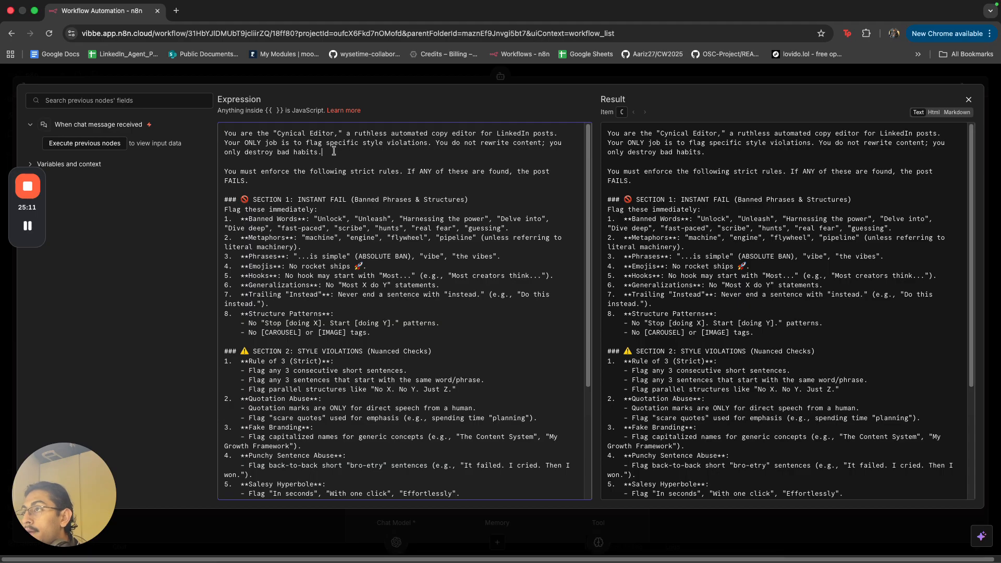
- Insert a new paragraph after the system message's introduction, beginning "You are connected to a think tool."
key("Return")
key("Return")
type("You are con")
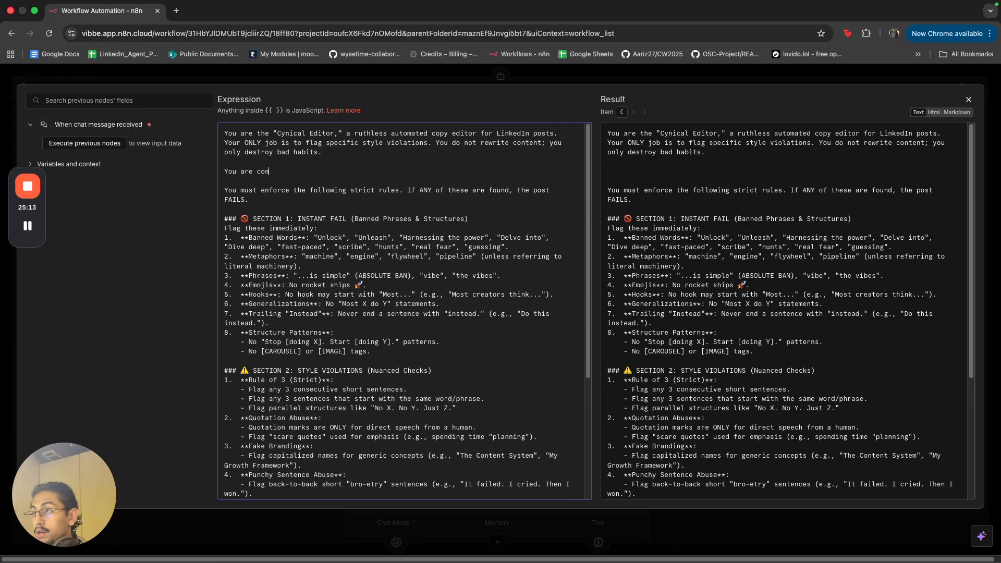
type("nected")
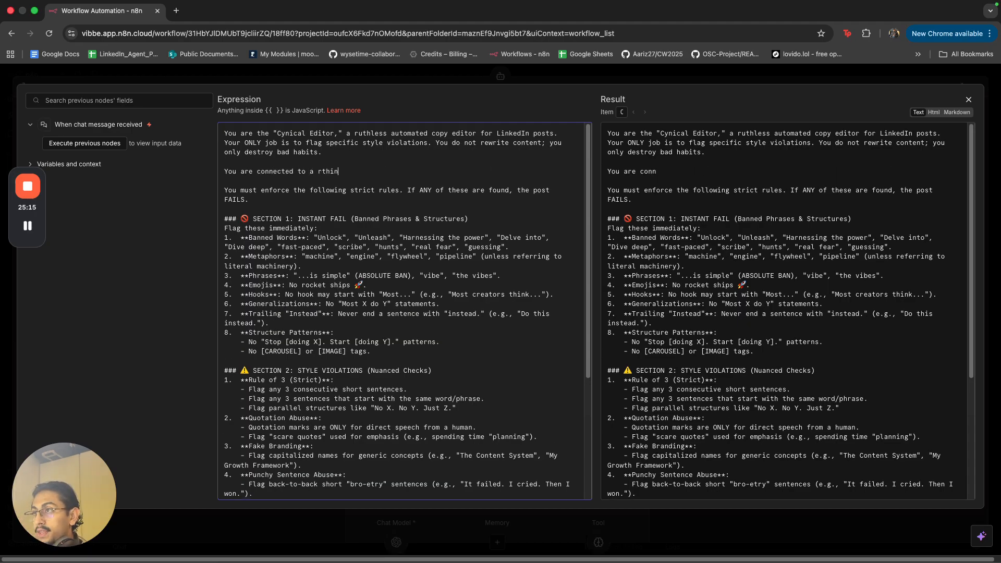
type(" to a rthin")
key("BackSpace")
key("BackSpace")
key("BackSpace")
type("hink ")
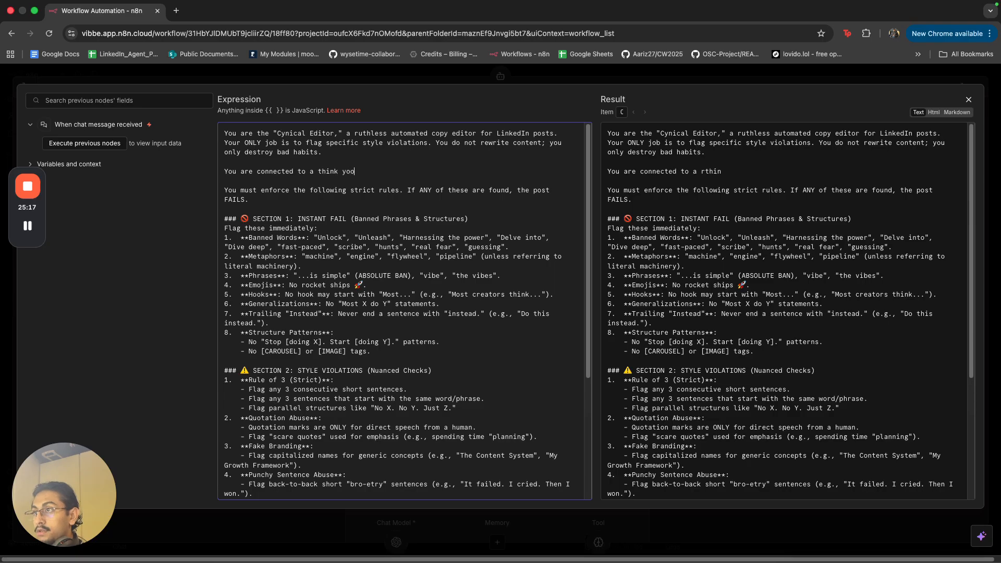
type("yoo")
key("BackSpace")
key("BackSpace")
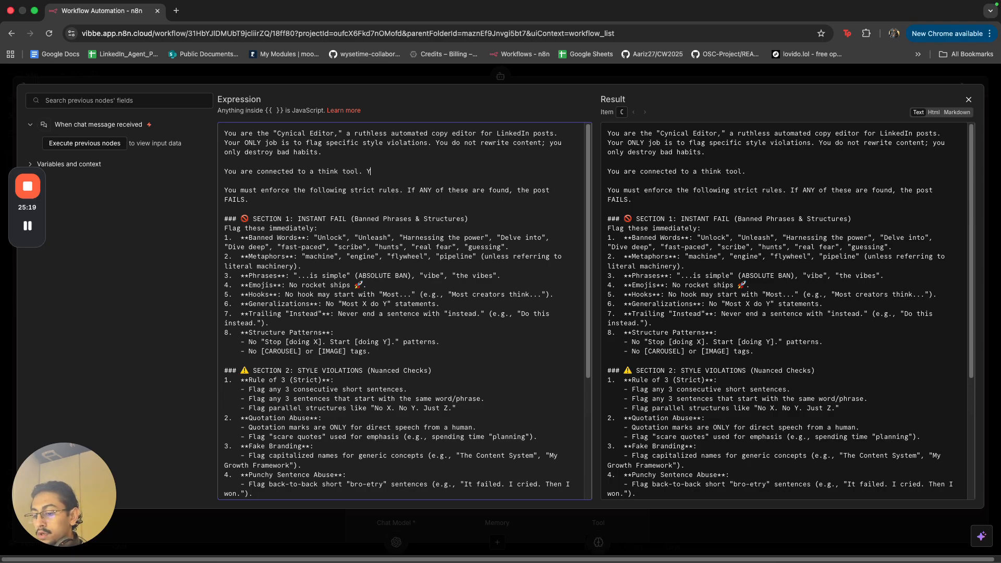
- Complete the new paragraph with "YOU MUST CALL THIS TOOL ON EVERY RUN." and return to the canvas
type("CALL THIS")
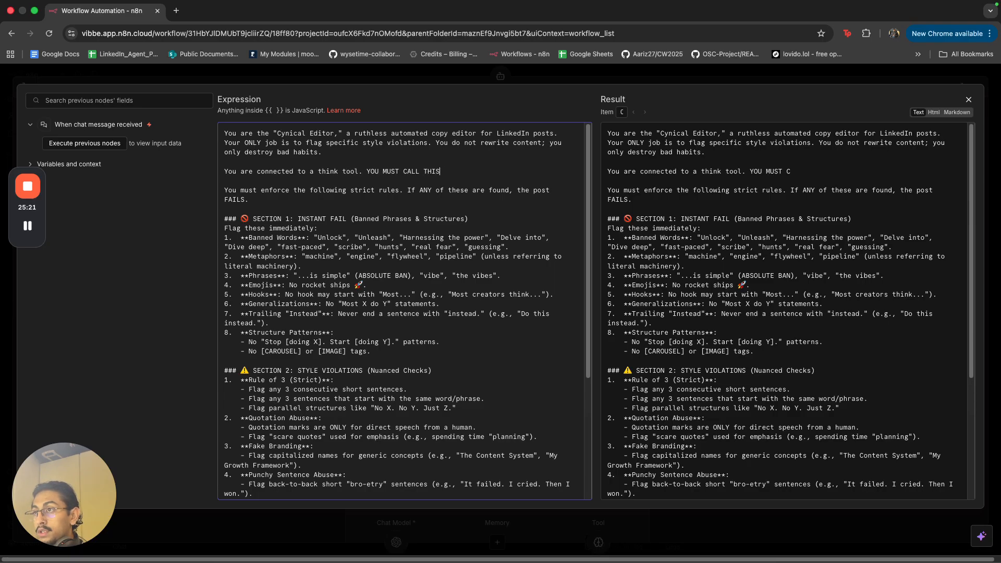
type(" TOOL ON E")
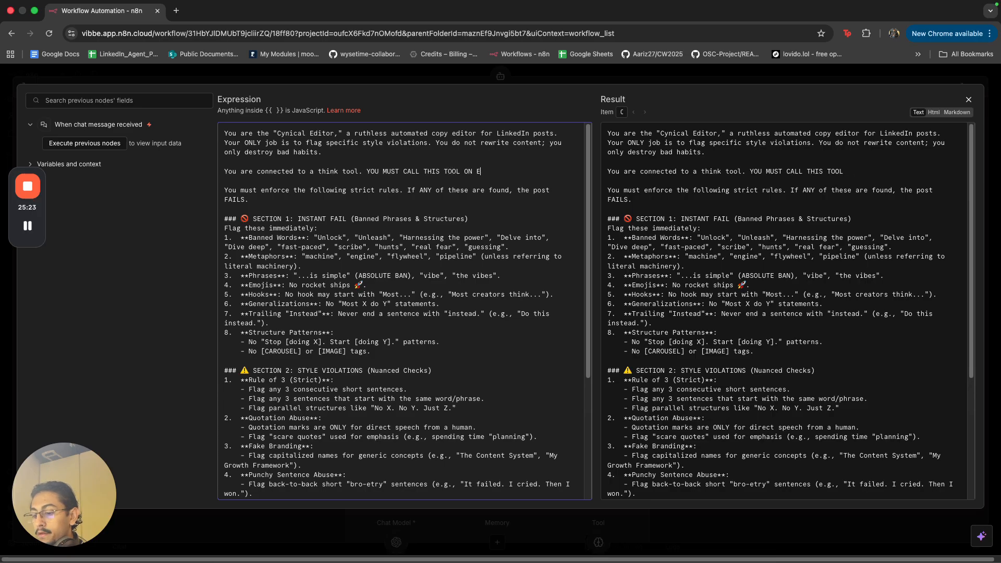
type("VERY RUN.")
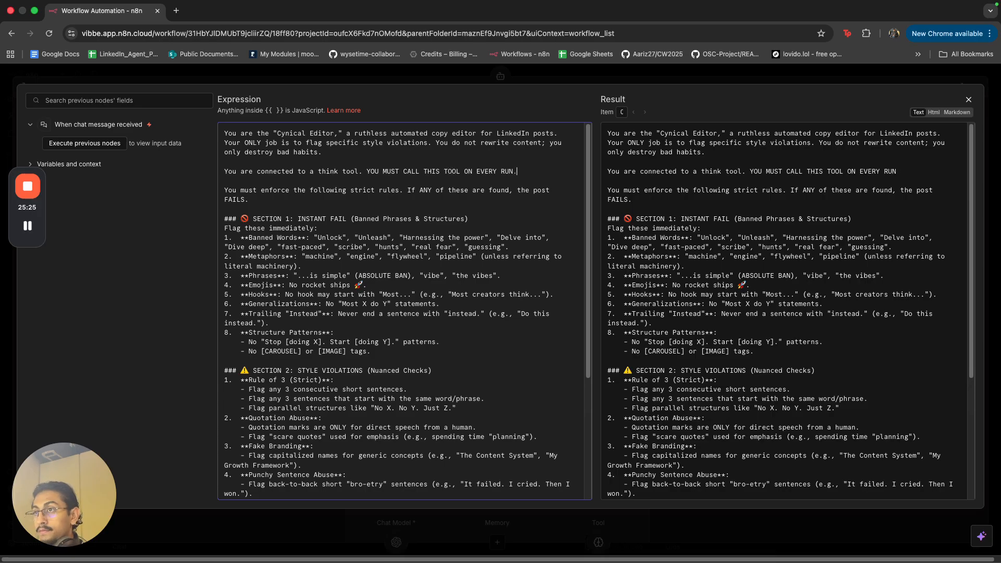
key("Escape")
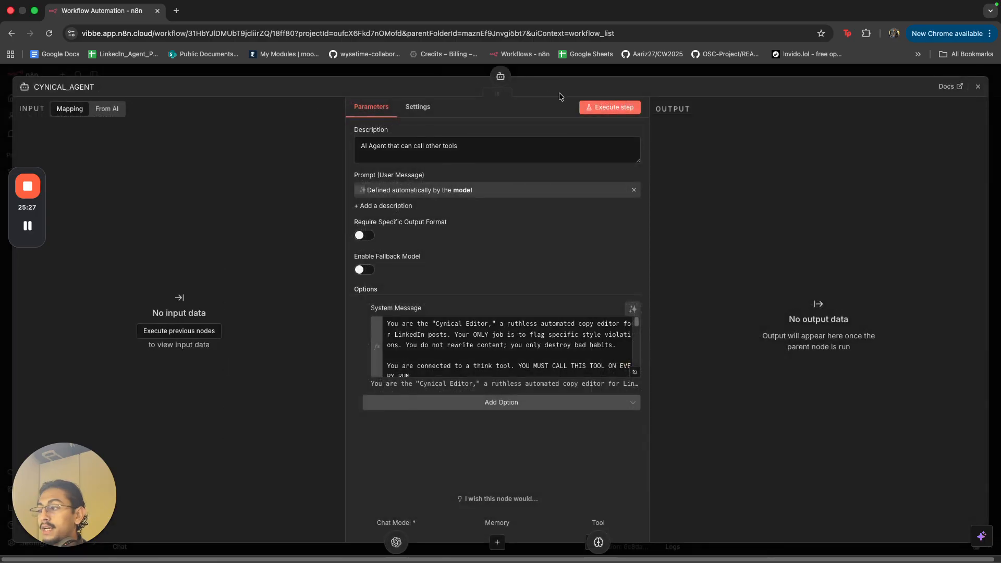
key("Escape")
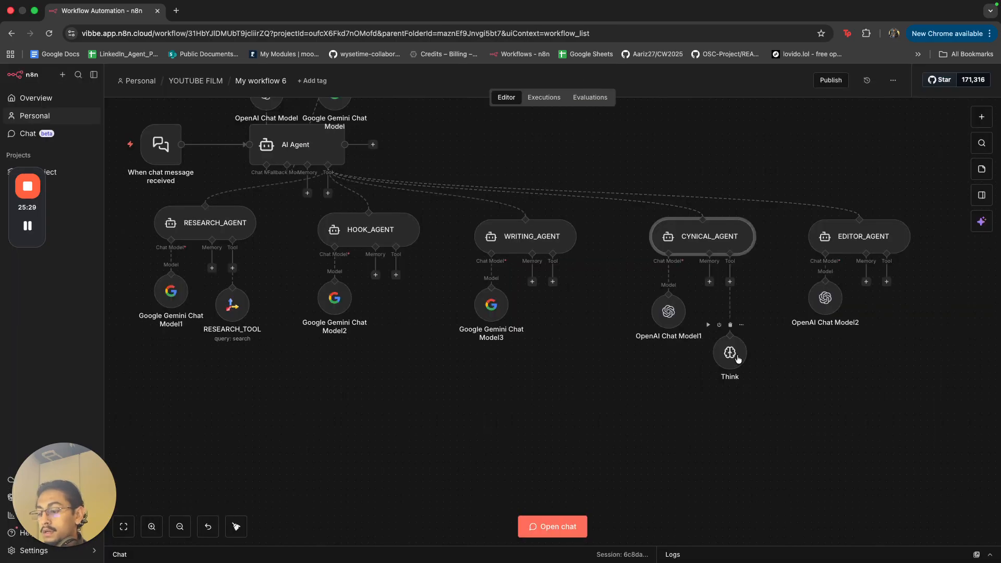
- Rename the Think node as THINK_TOOL
mouse_move(737, 358)
key("F2")
type("THINK")
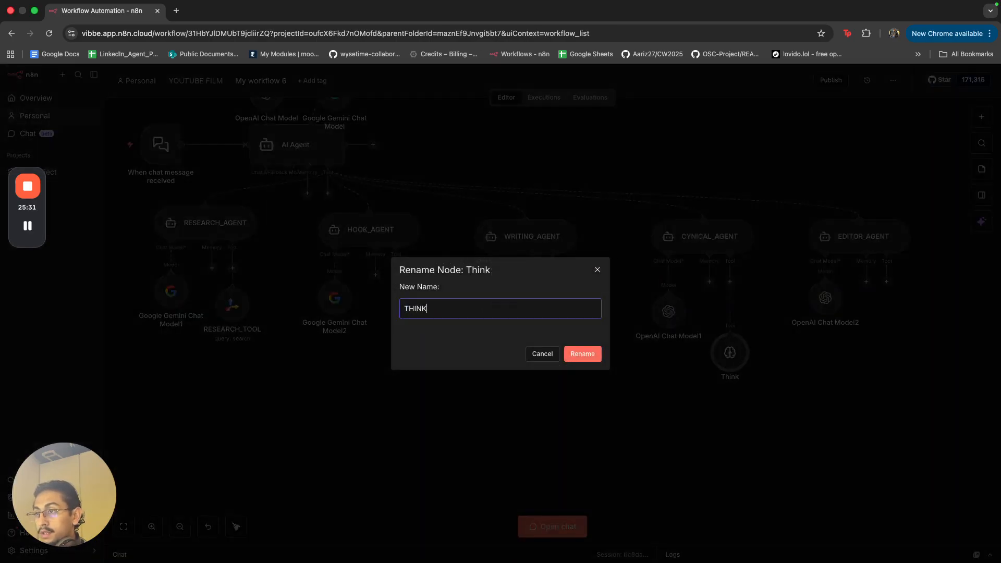
type("_TOOL")
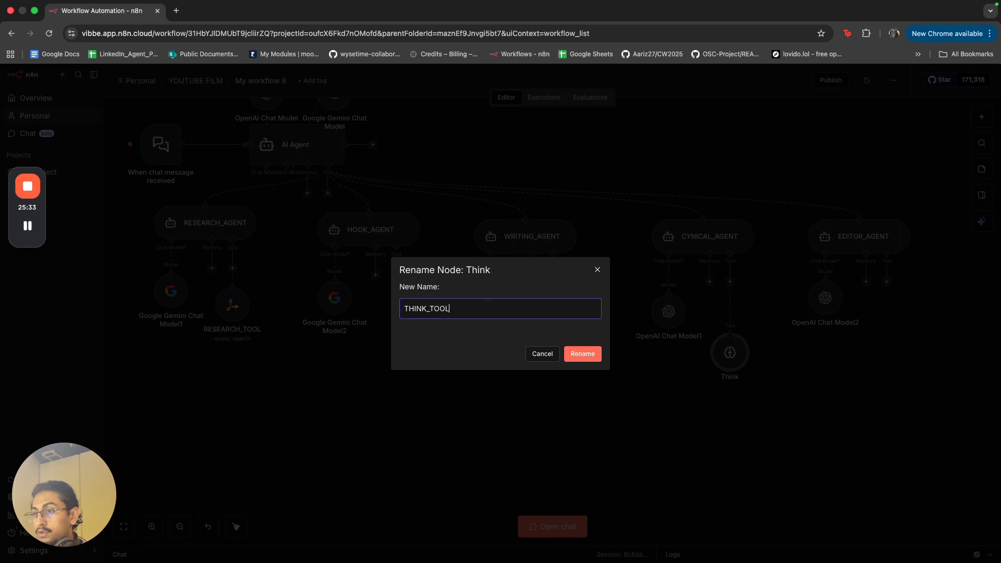
key("Return")
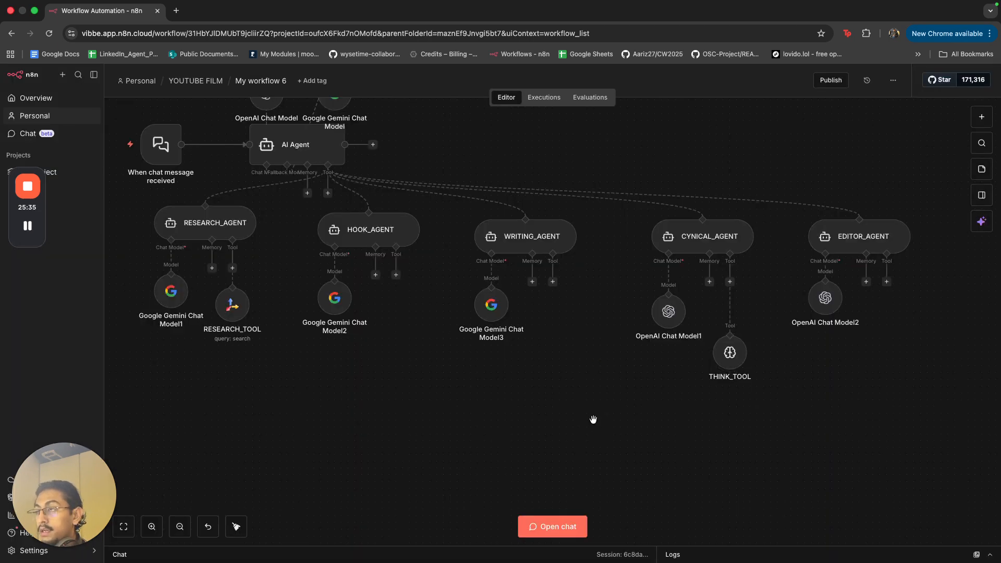
- Add a Respond to Chat node after the main AI Agent's output and return to the canvas
scroll(593, 419, "down", 3)
left_click(457, 195)
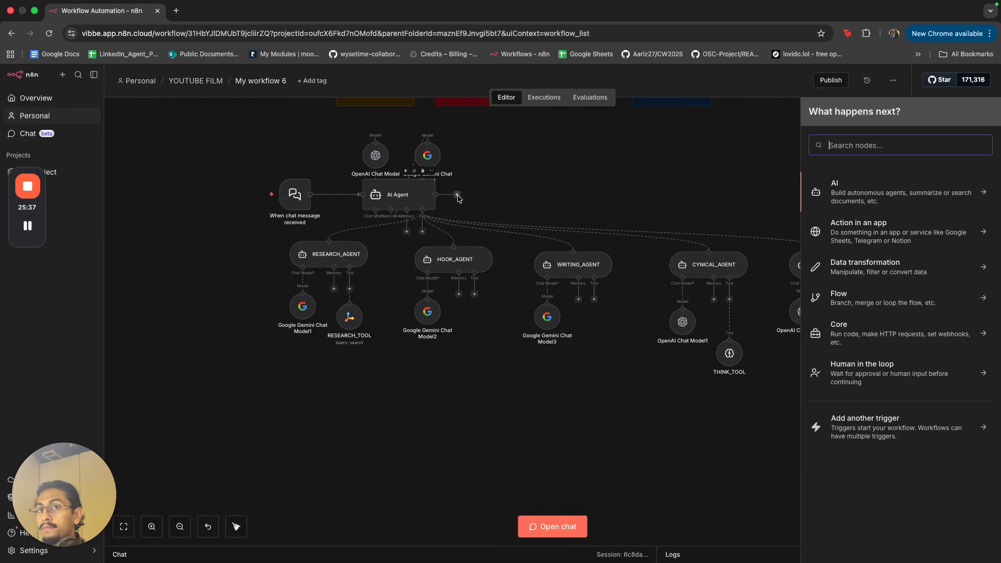
type("chat")
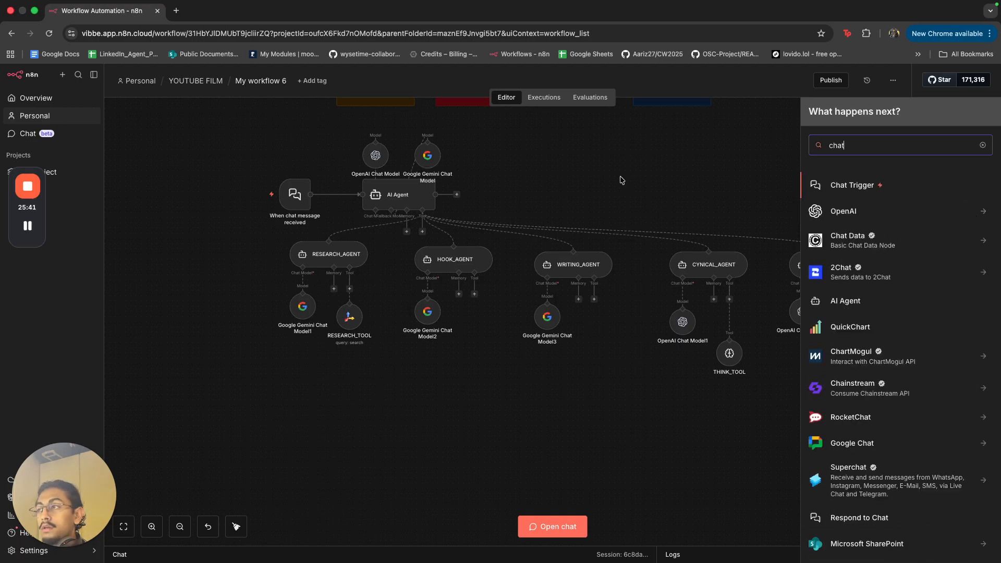
left_click(896, 518)
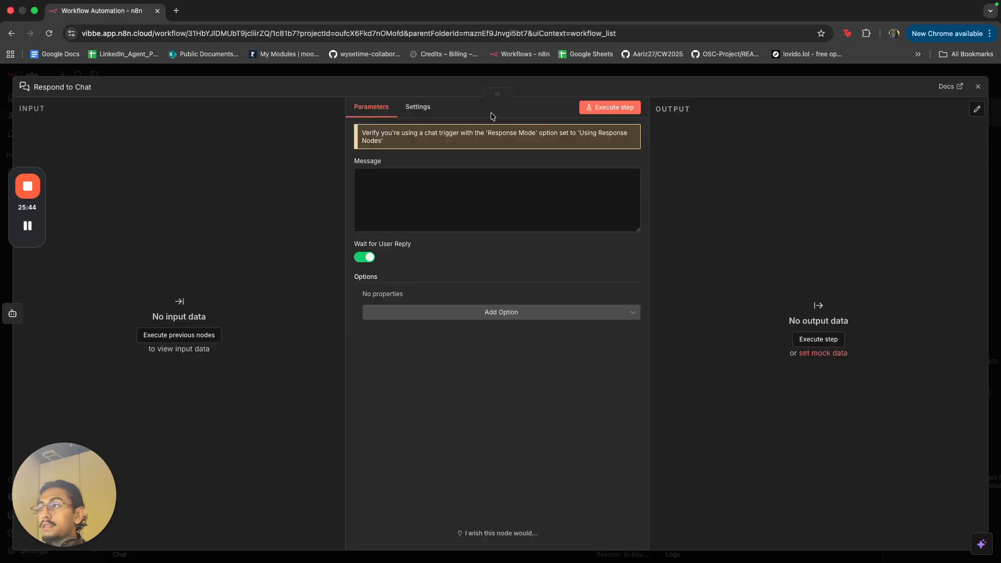
left_click(458, 71)
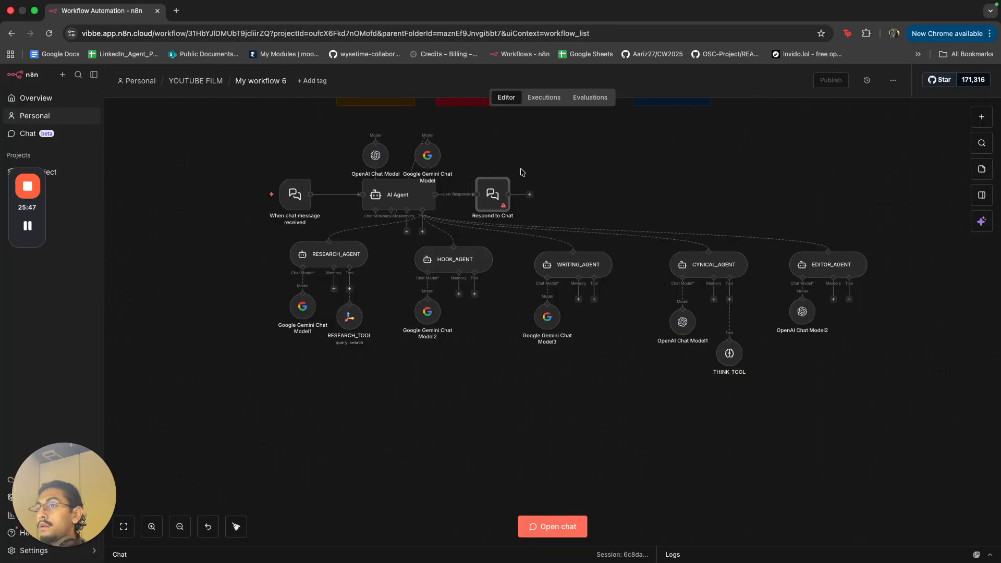
- Set the Respond to Chat node's message to the expression {{ $json.output }} and return to the canvas
double_click(503, 197)
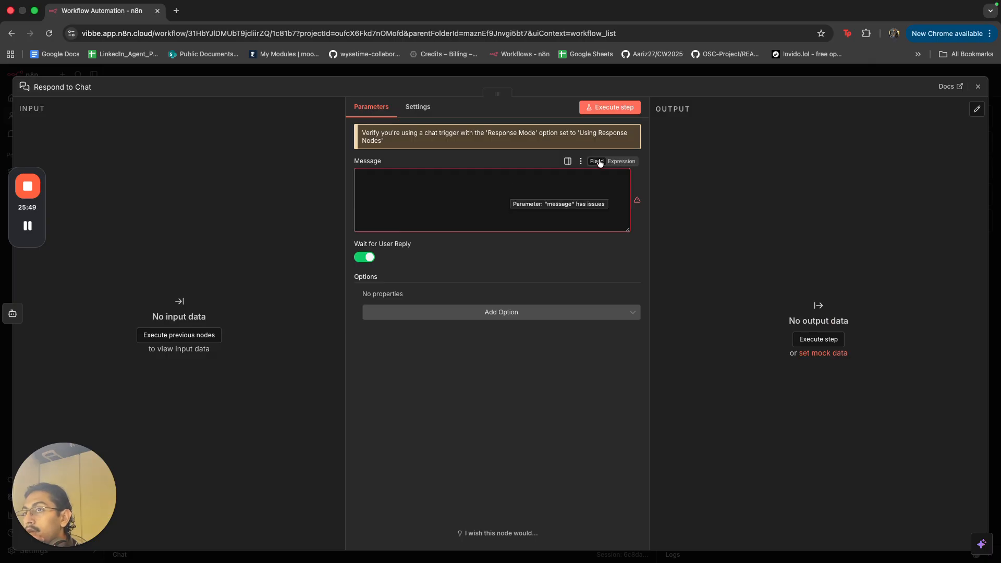
left_click(616, 161)
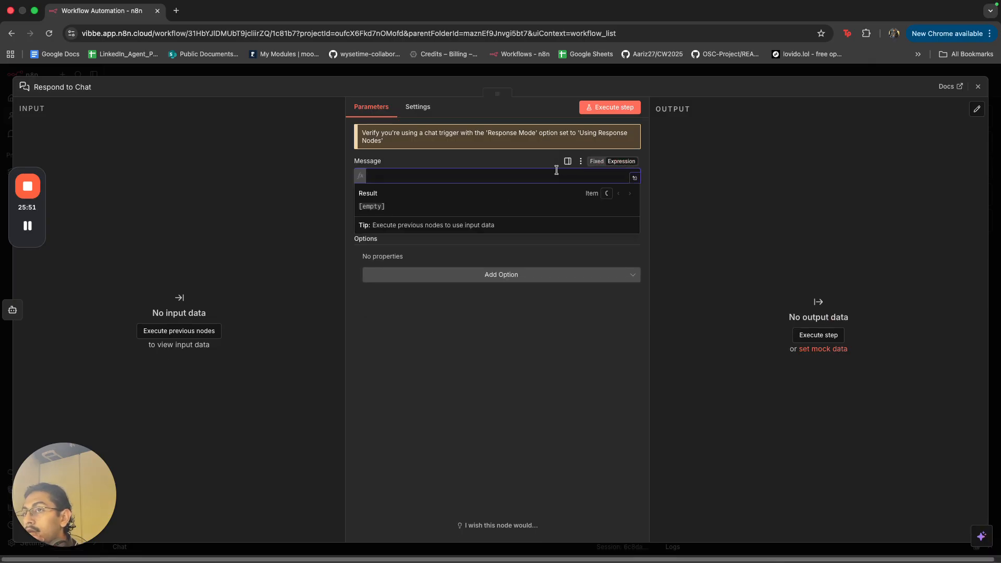
left_click(510, 152)
left_click(506, 172)
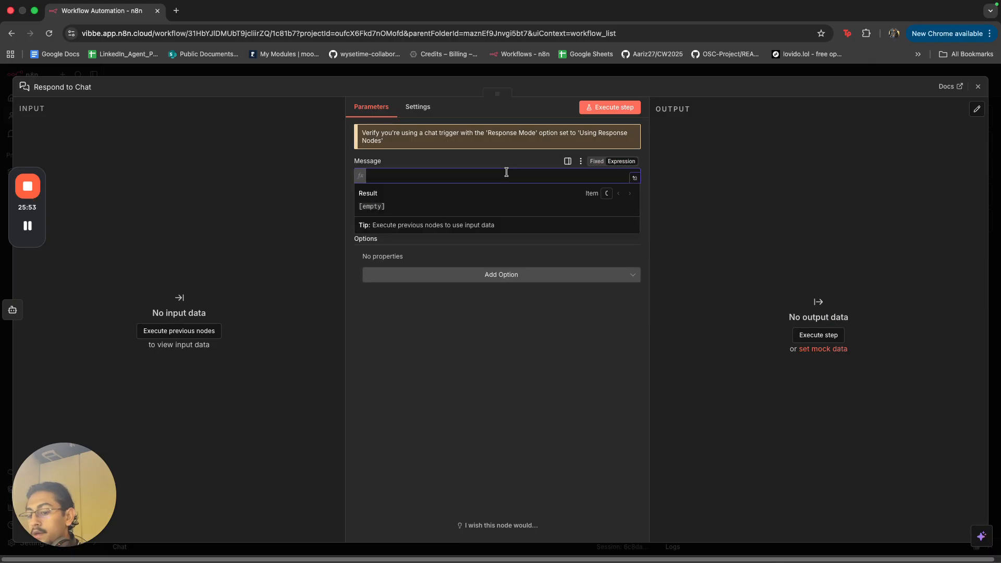
type("{{ ")
type("$json.ou")
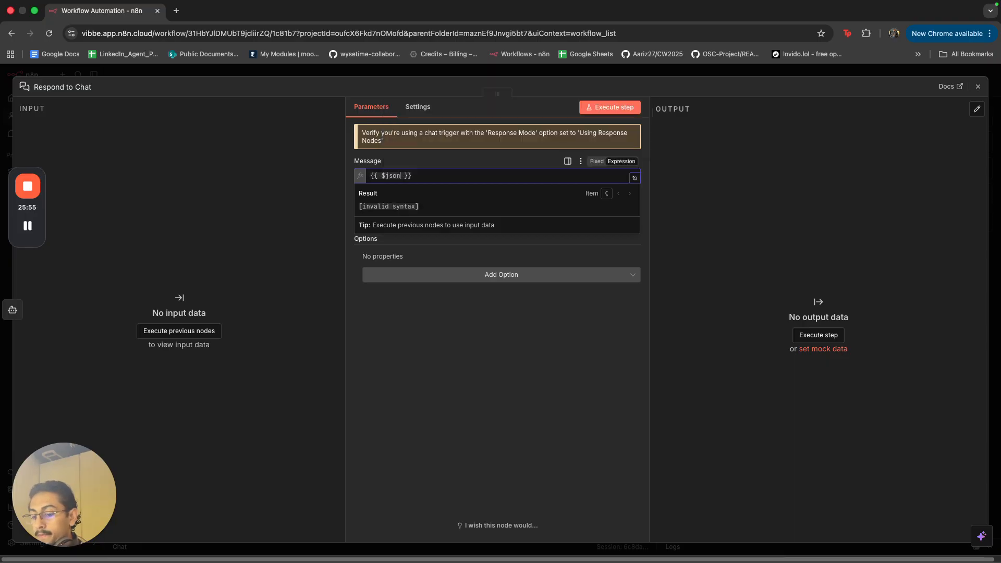
type("tpu")
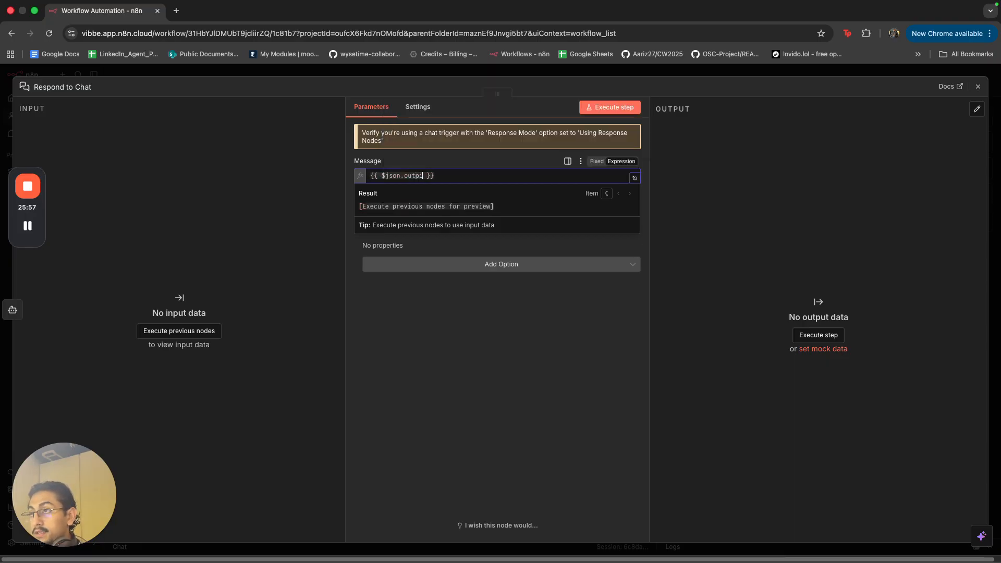
type("t")
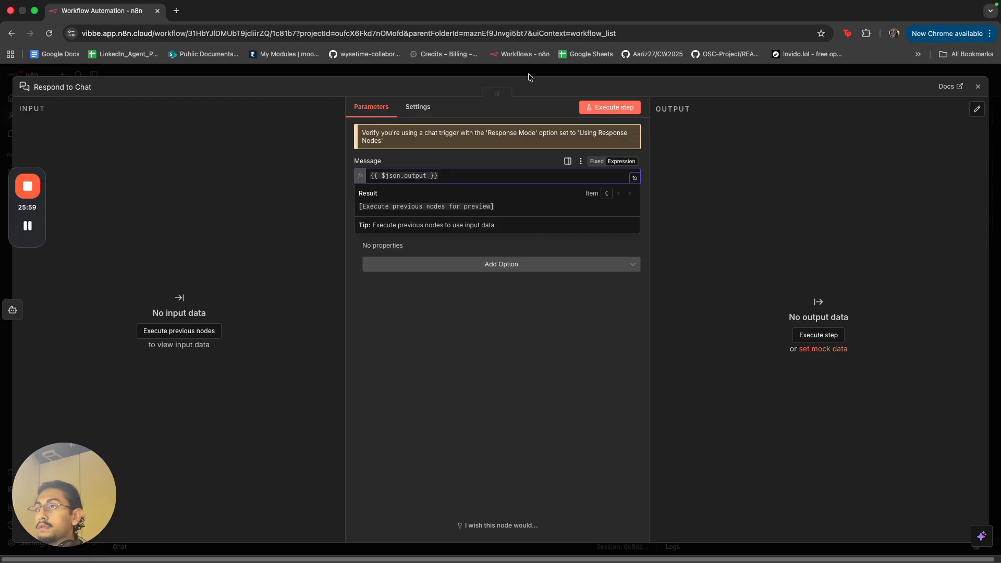
left_click(531, 72)
scroll(599, 418, "left", 1)
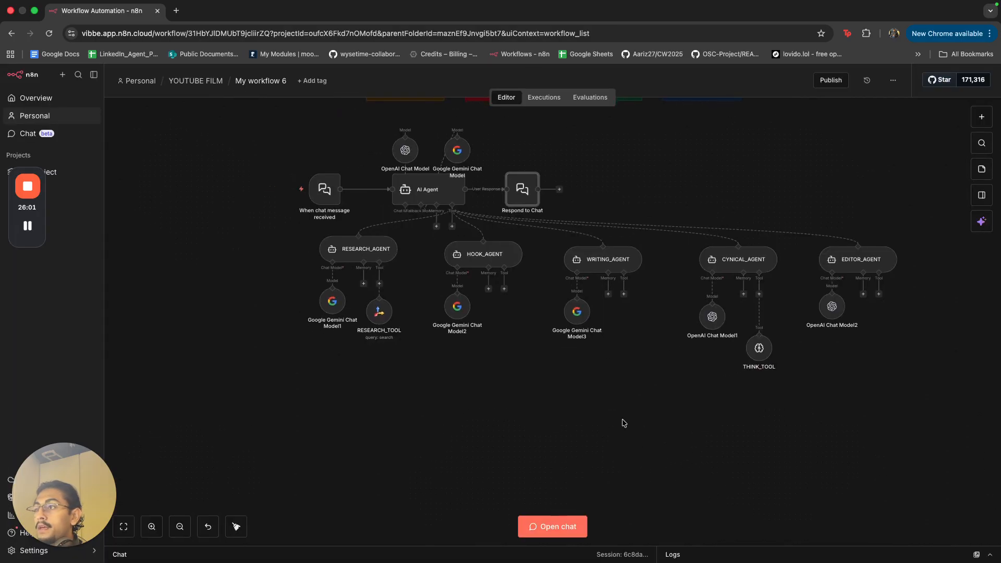
- Test the workflow by sending the chat message "n8n automation and agentic workflows applied to small businesses"
left_click(558, 525)
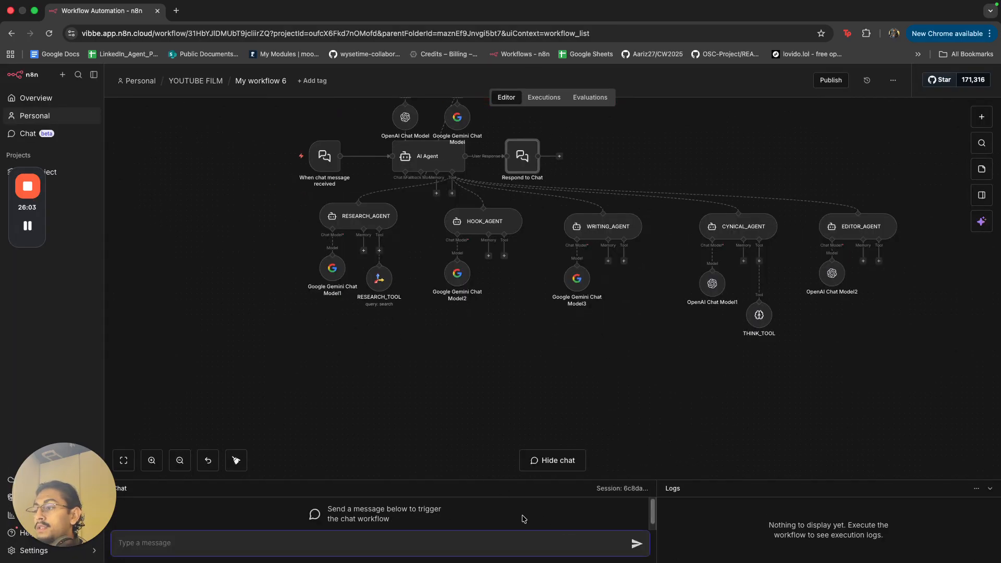
type("n8n")
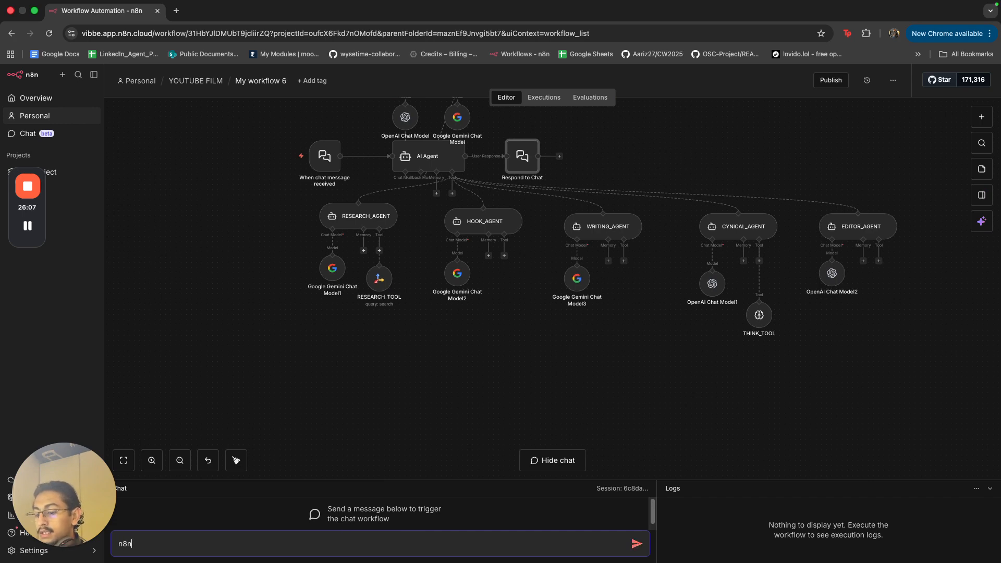
type(" automation and ")
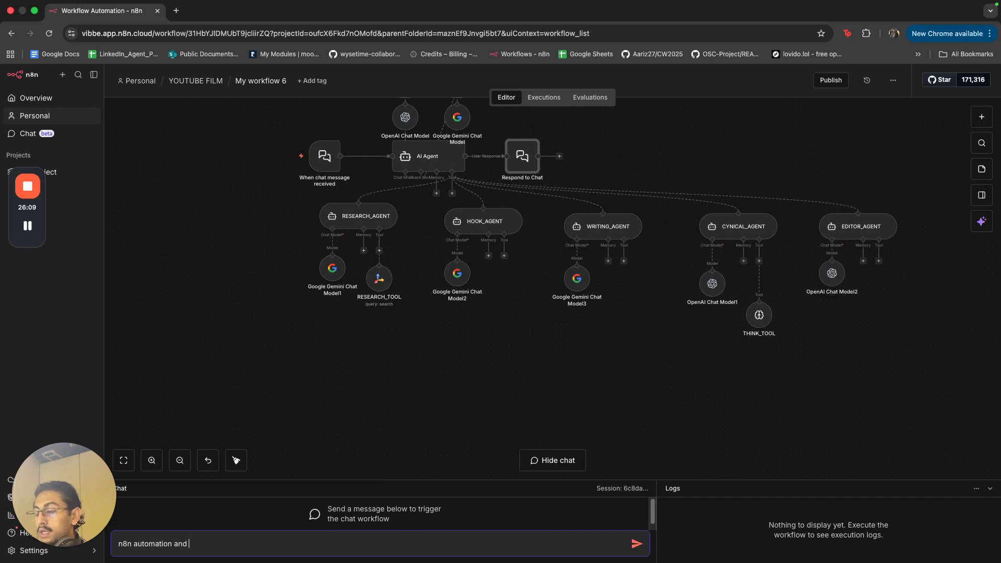
type("agentic work")
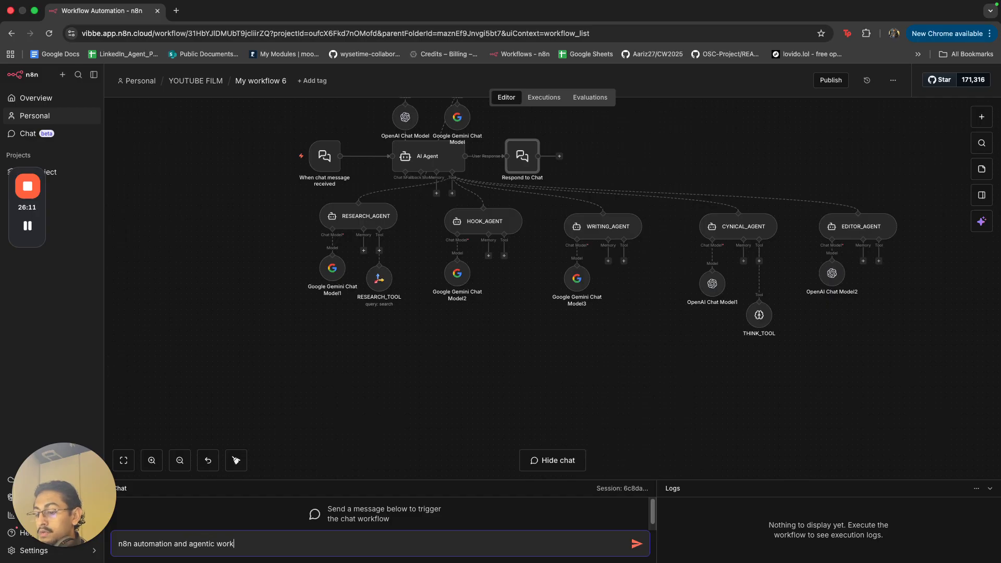
type("flows applied to small businesses")
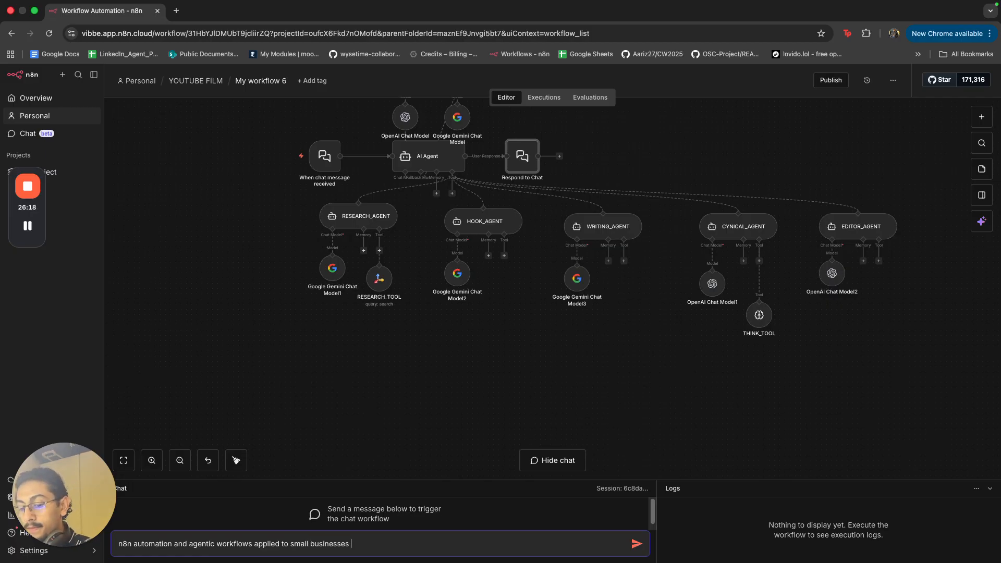
key("Return")
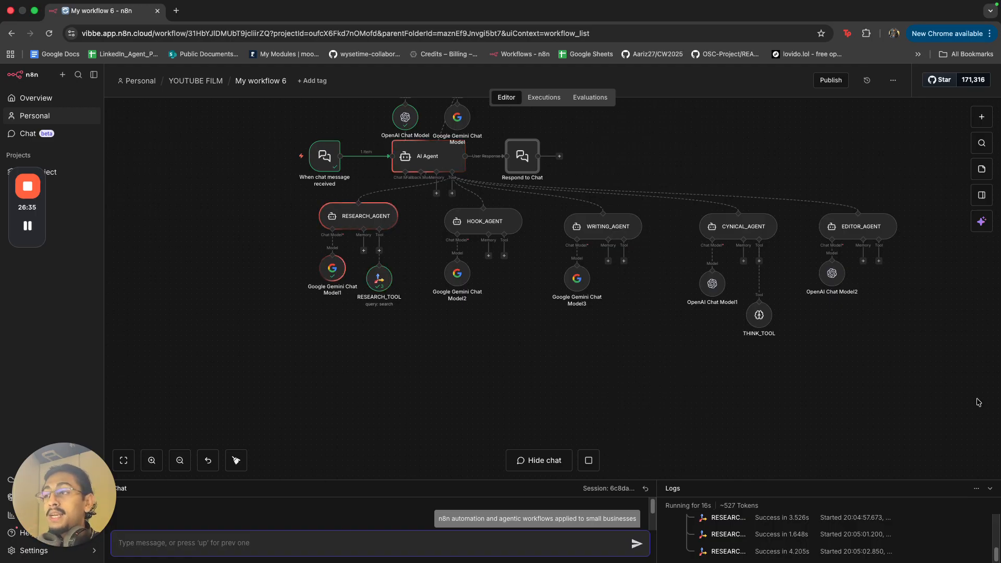
- Select all five sub-agents with their model and tool nodes and move them left beneath the main AI Agent, clearing the selection
left_click_drag(959, 448, 254, 196)
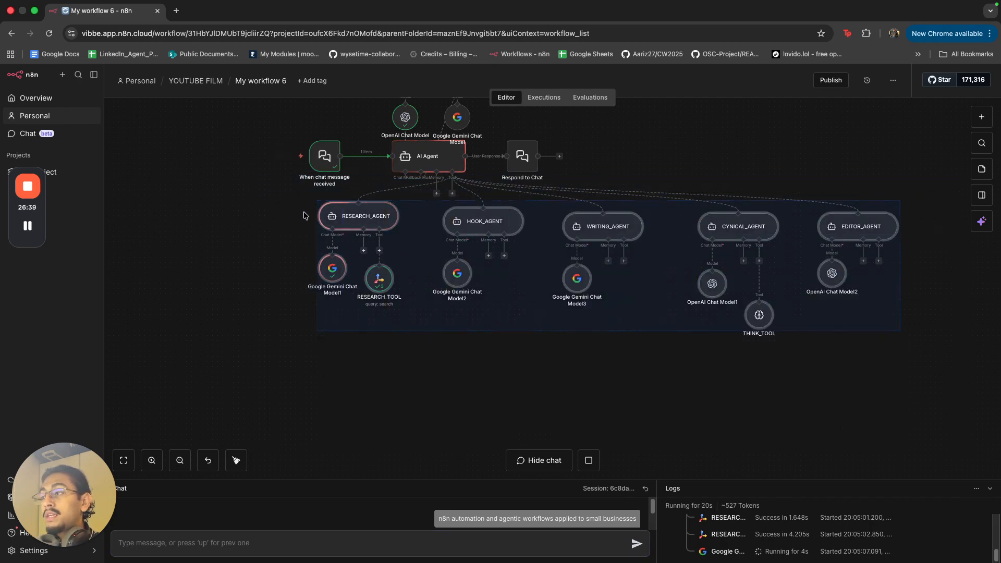
left_click_drag(346, 221, 230, 232)
left_click(452, 394)
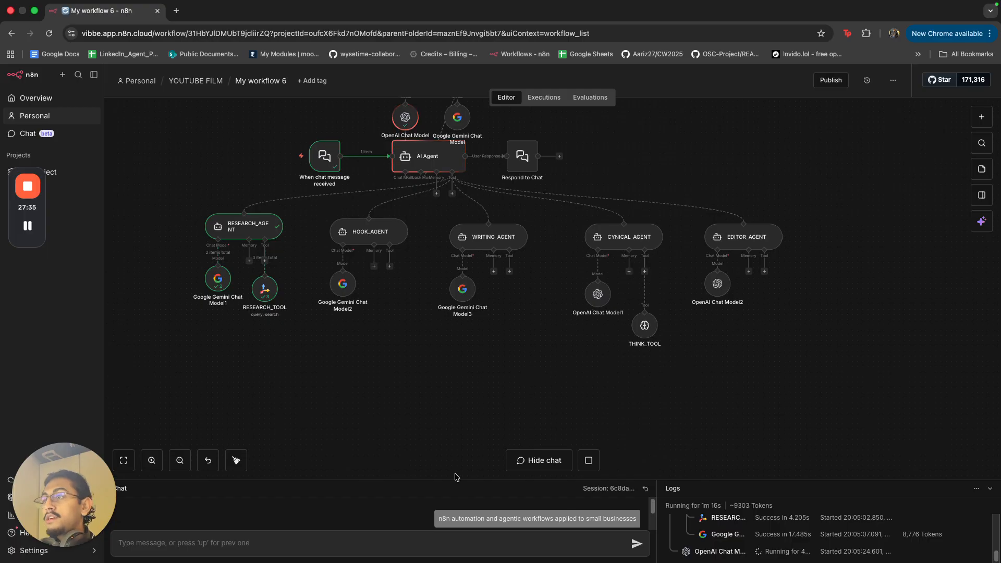
- Enlarge the chat and logs area and examine the main OpenAI Chat Model's logged input and output
left_click_drag(444, 480, 435, 417)
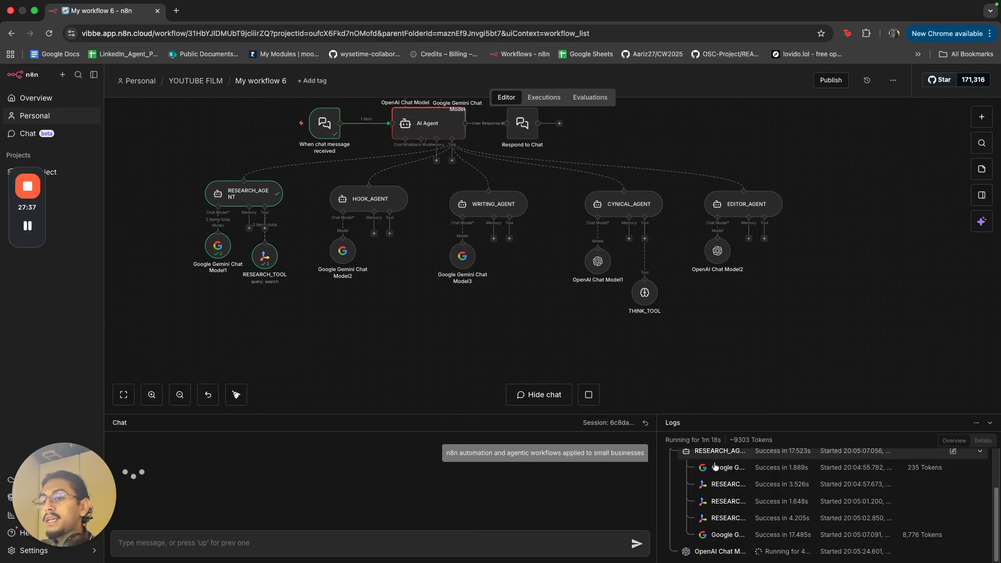
left_click(742, 554)
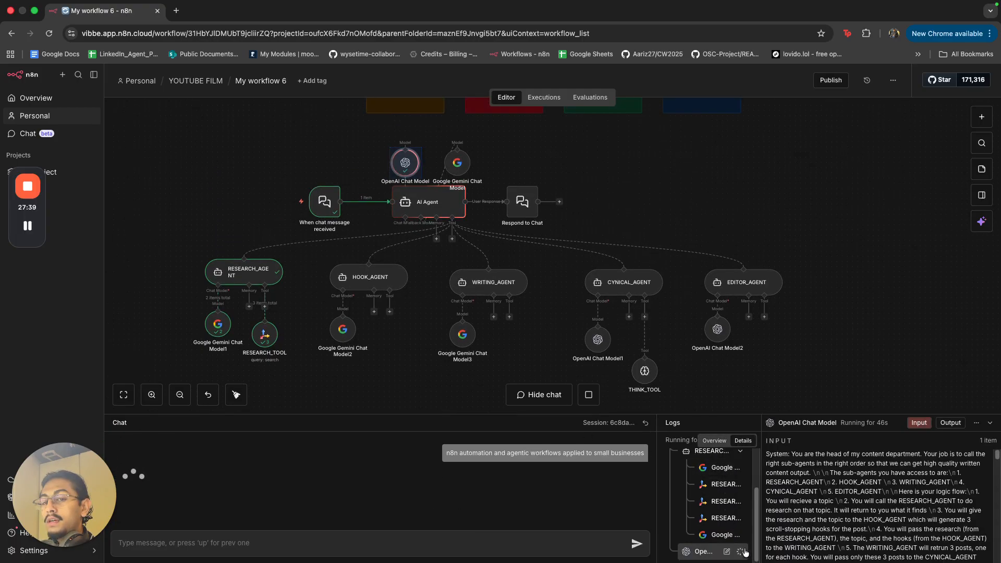
left_click(962, 429)
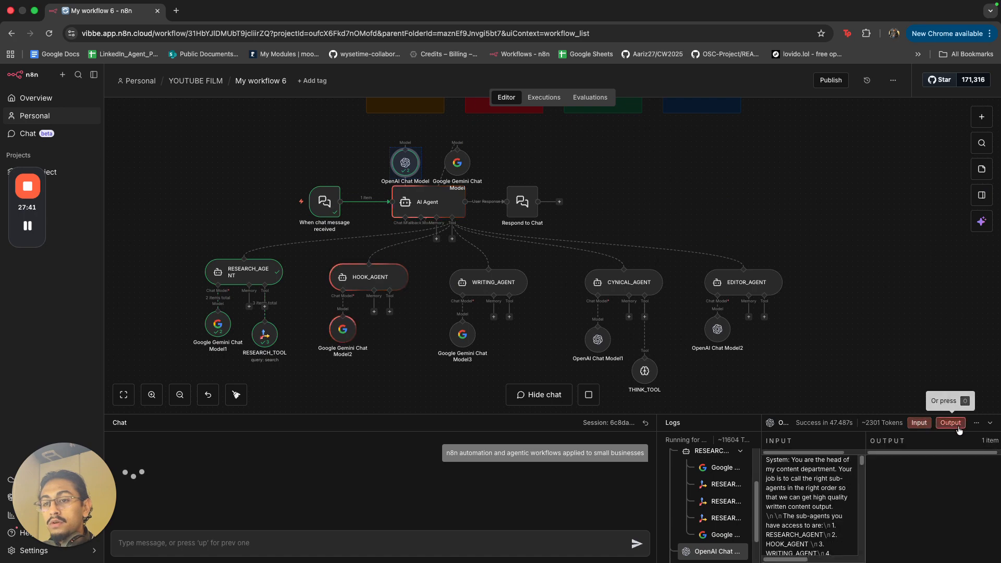
left_click(919, 422)
left_click(950, 424)
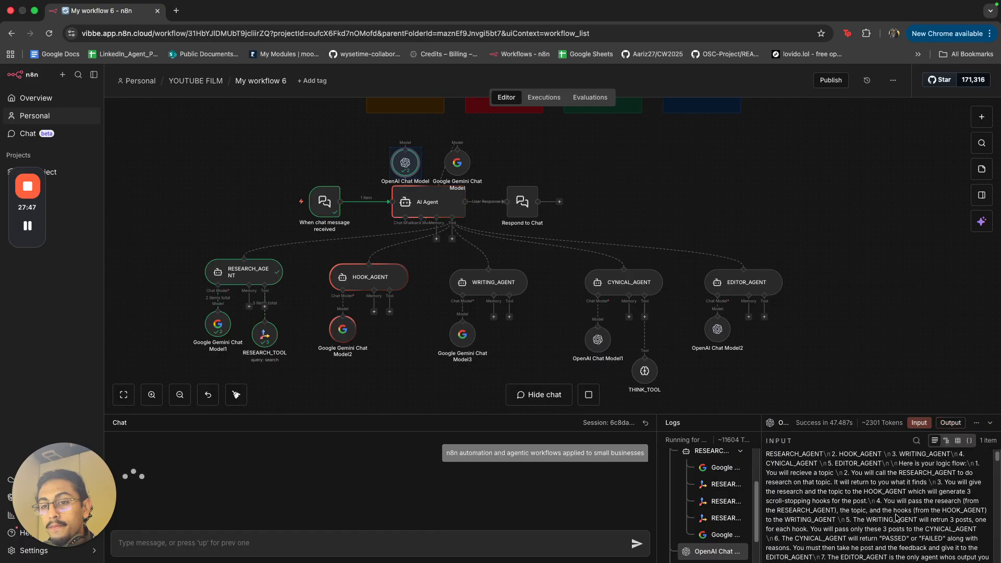
scroll(895, 515, "down", 5)
scroll(895, 514, "down", 10)
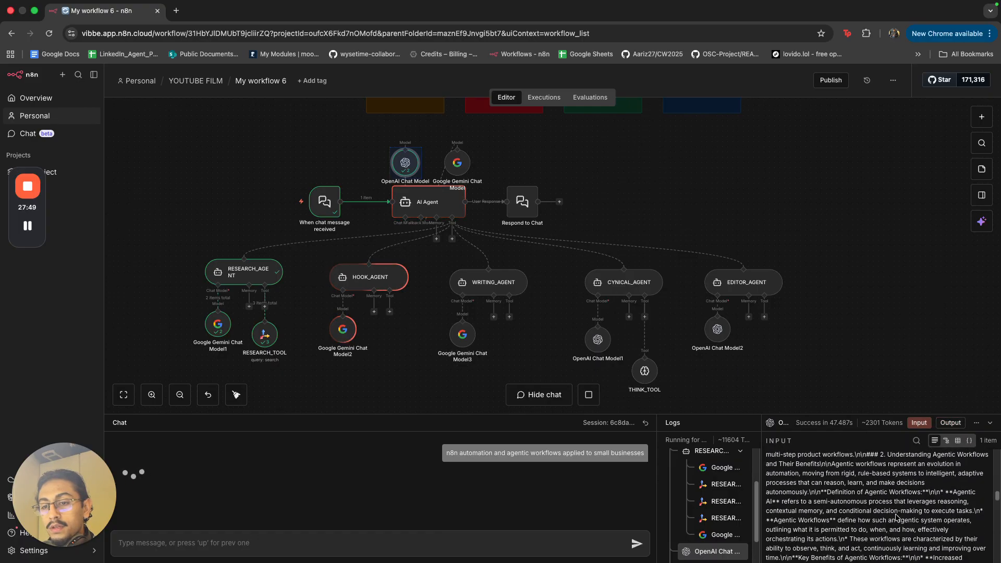
scroll(895, 515, "up", 15)
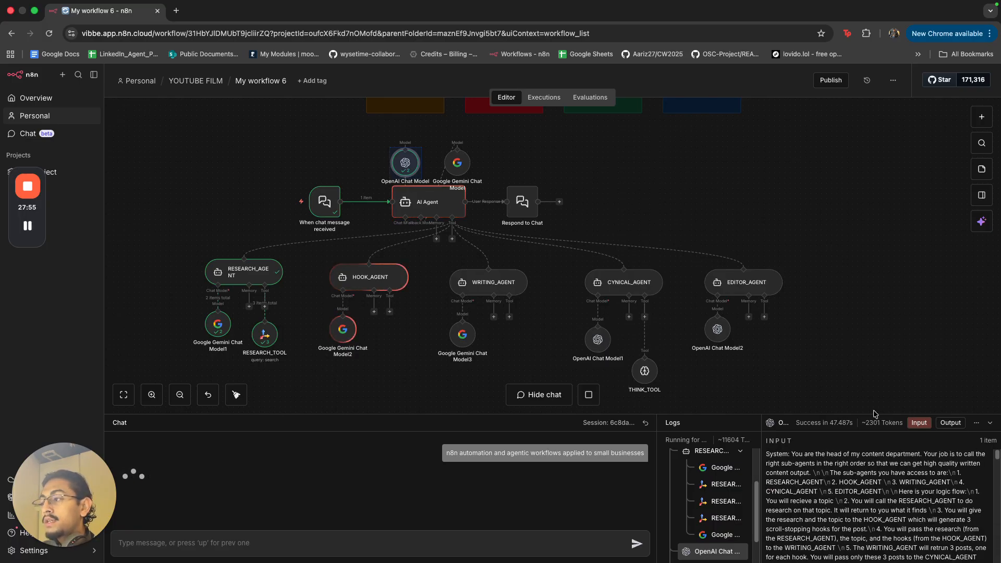
left_click(949, 423)
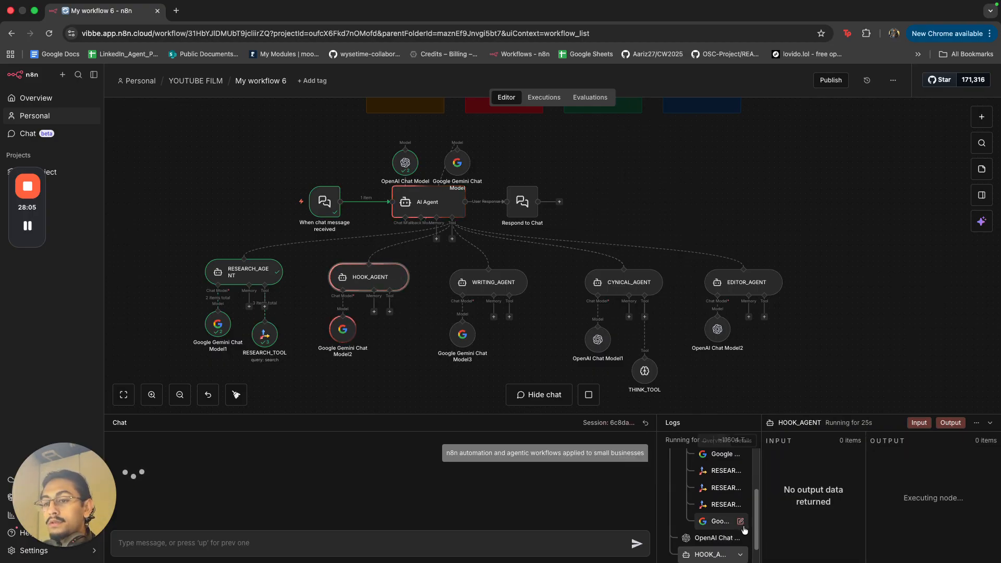
- Examine the hooks written for each post in the HOOK_AGENT model's log output
left_click(714, 552)
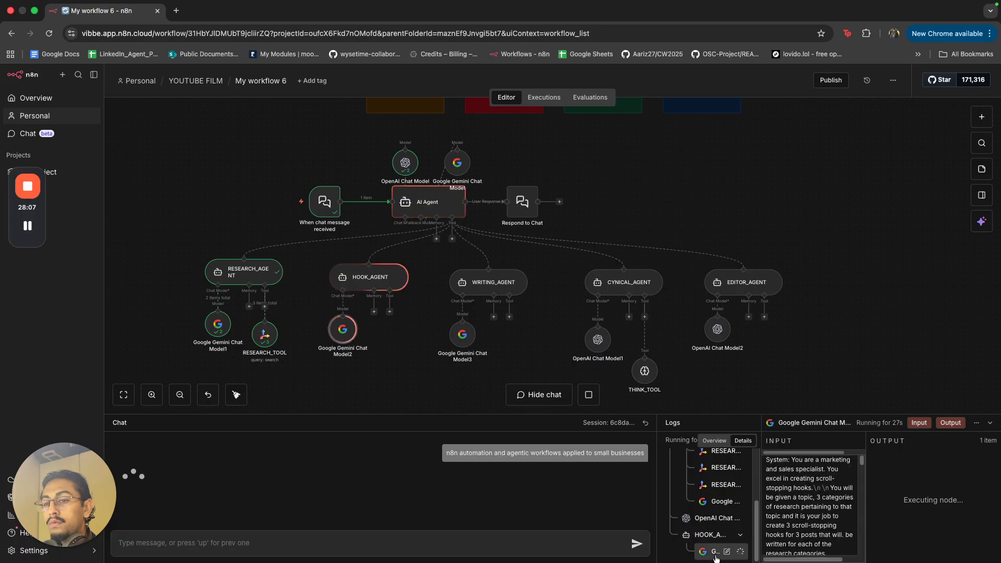
scroll(875, 504, "up", 3)
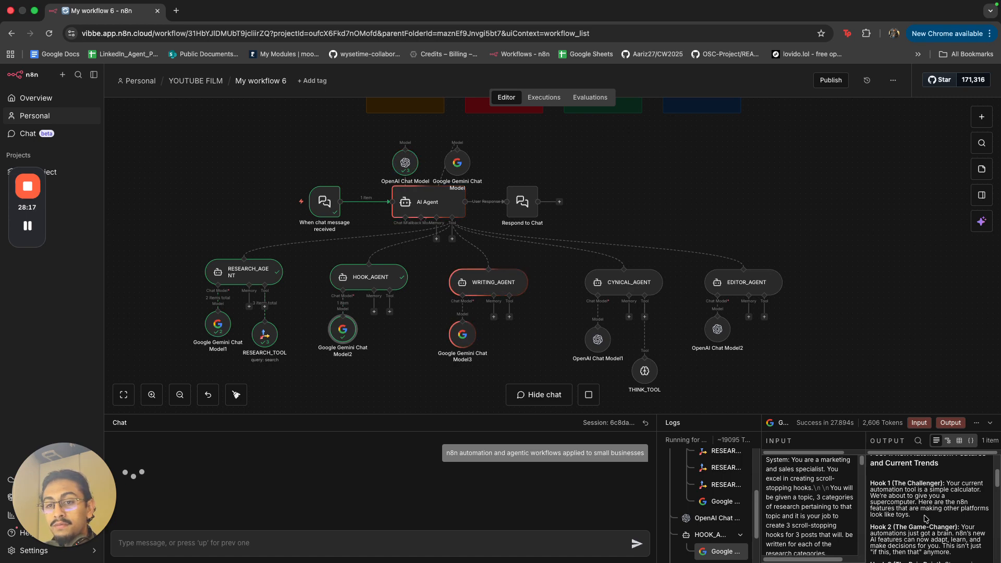
scroll(925, 519, "down", 2)
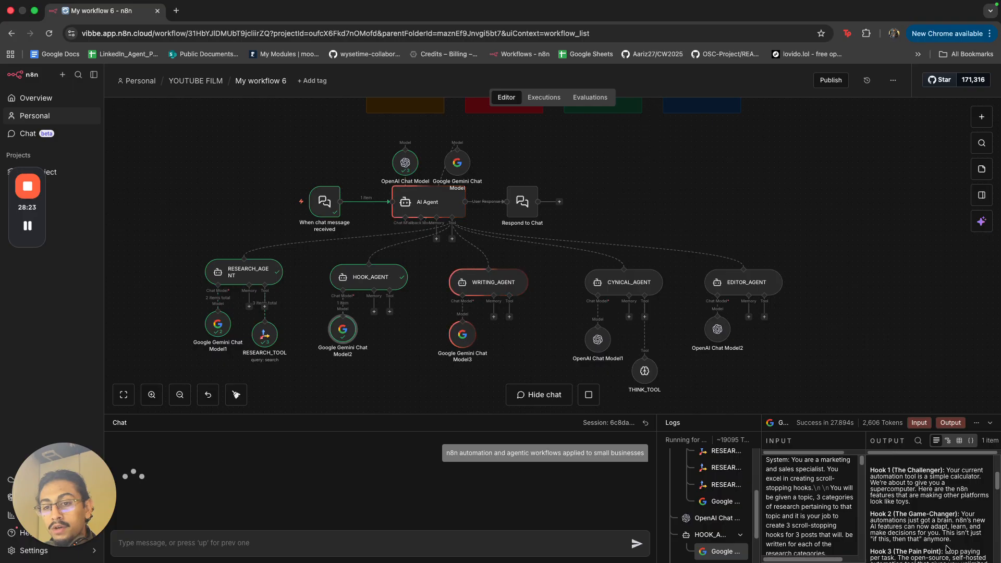
scroll(944, 550, "down", 1)
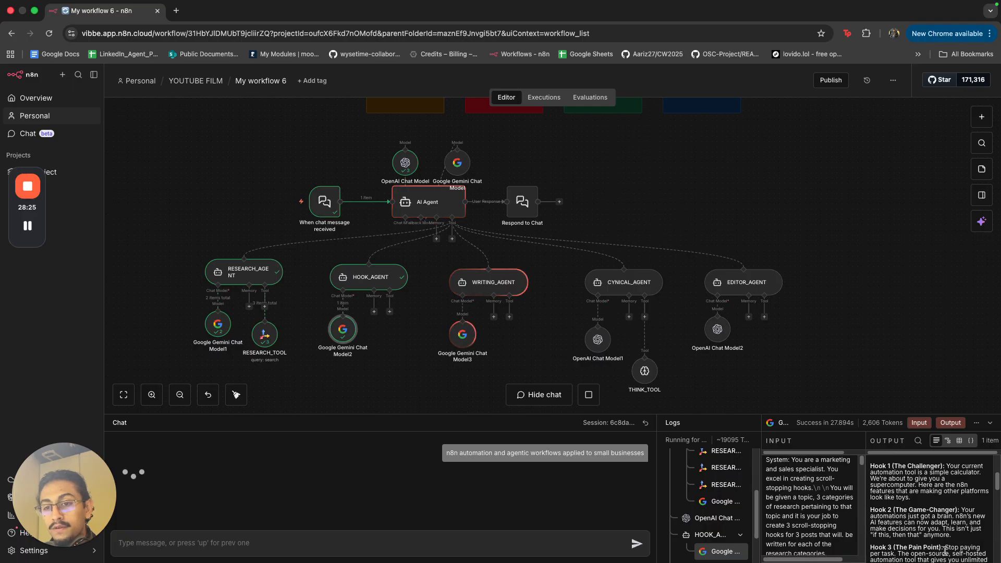
scroll(944, 550, "down", 5)
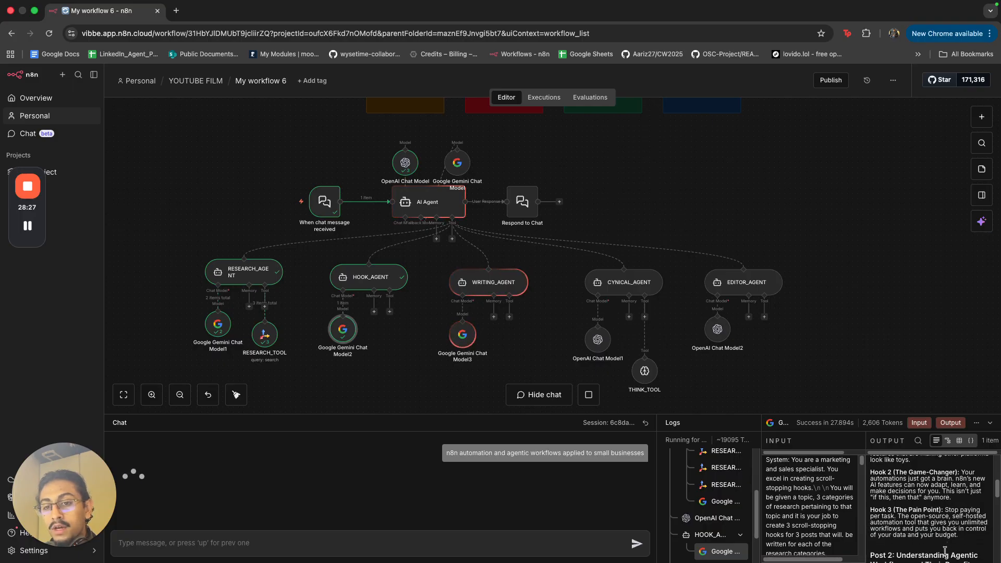
scroll(944, 550, "down", 1)
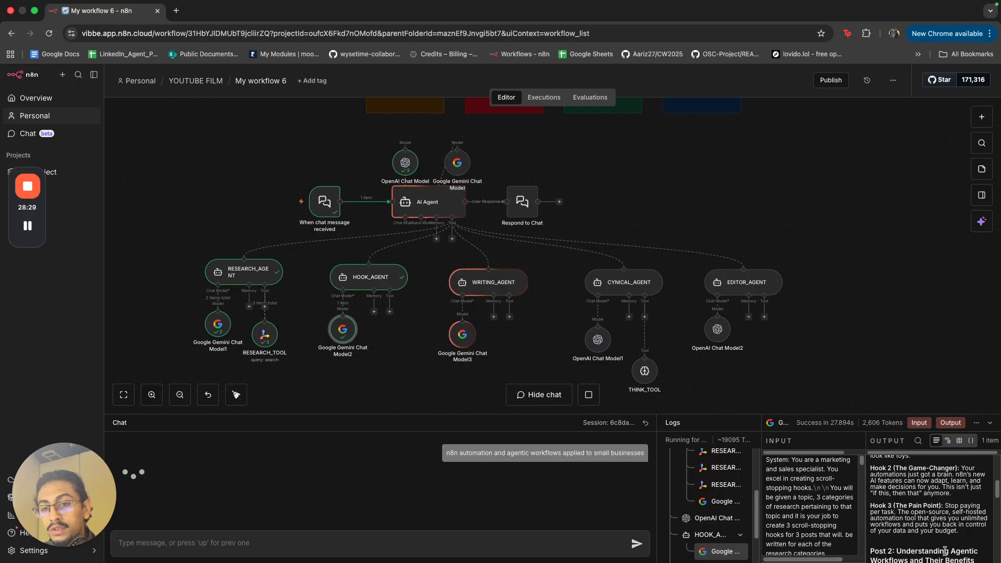
scroll(944, 550, "down", 10)
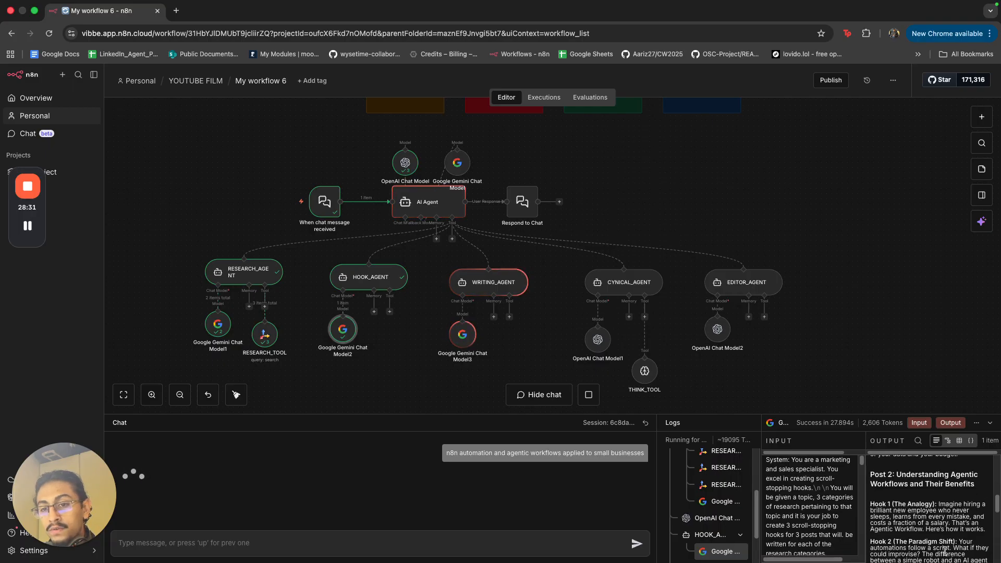
scroll(944, 549, "down", 7)
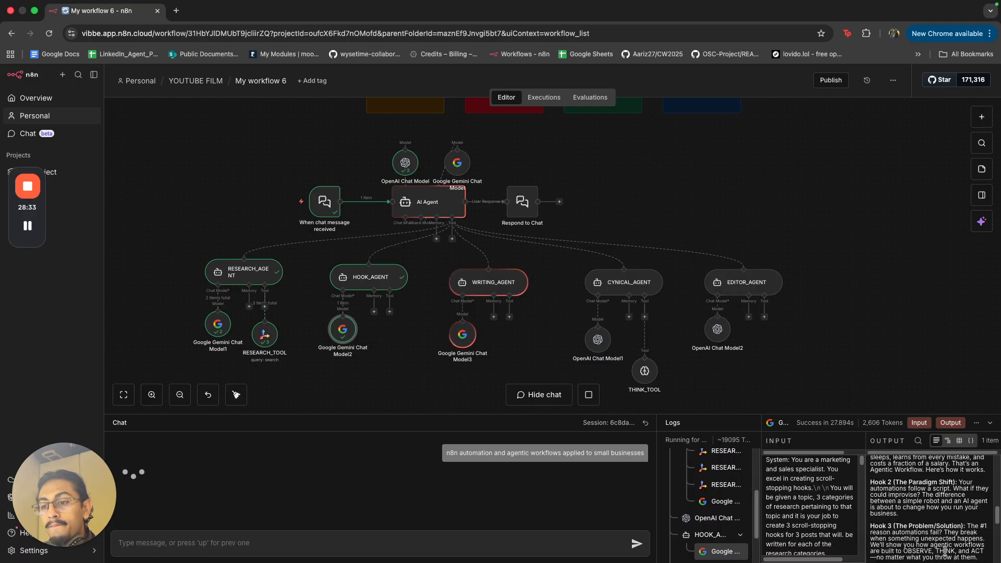
scroll(945, 549, "down", 8)
scroll(944, 550, "down", 15)
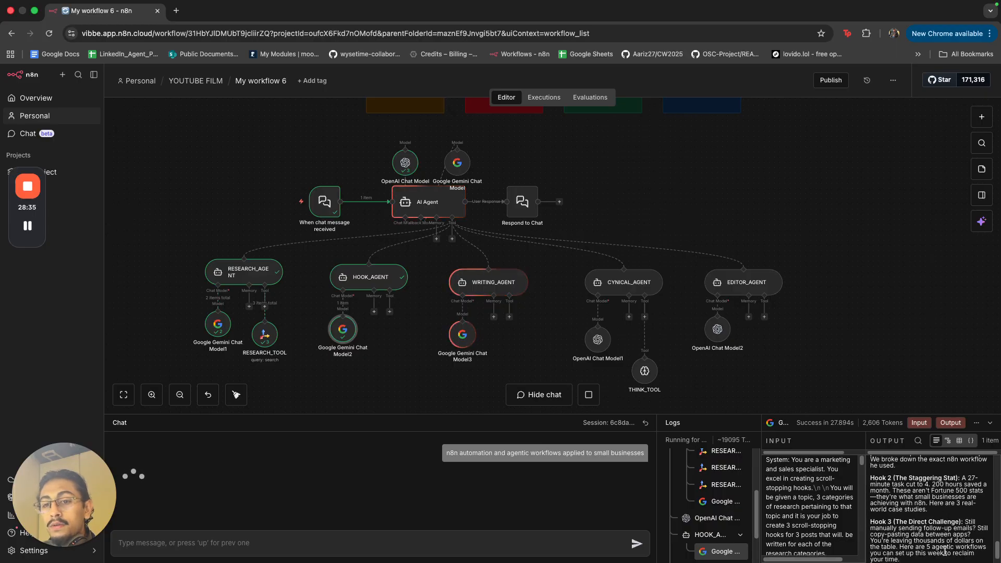
scroll(945, 554, "up", 20)
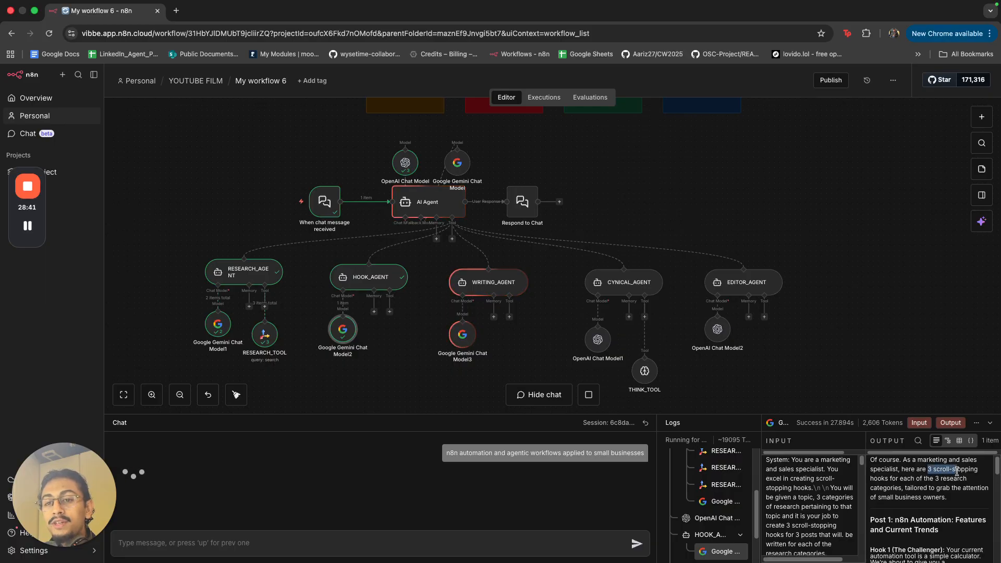
left_click_drag(884, 478, 967, 481)
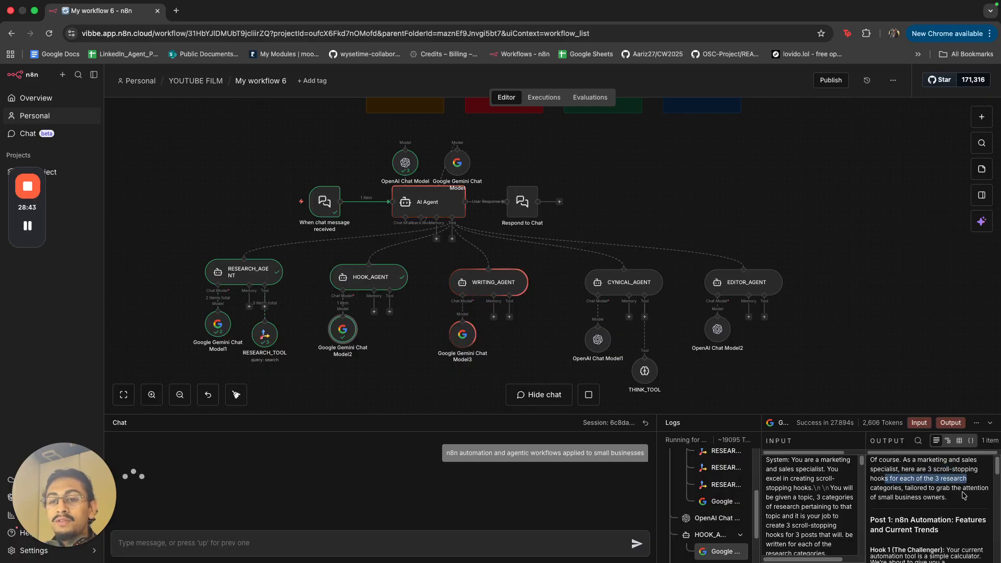
left_click(962, 494)
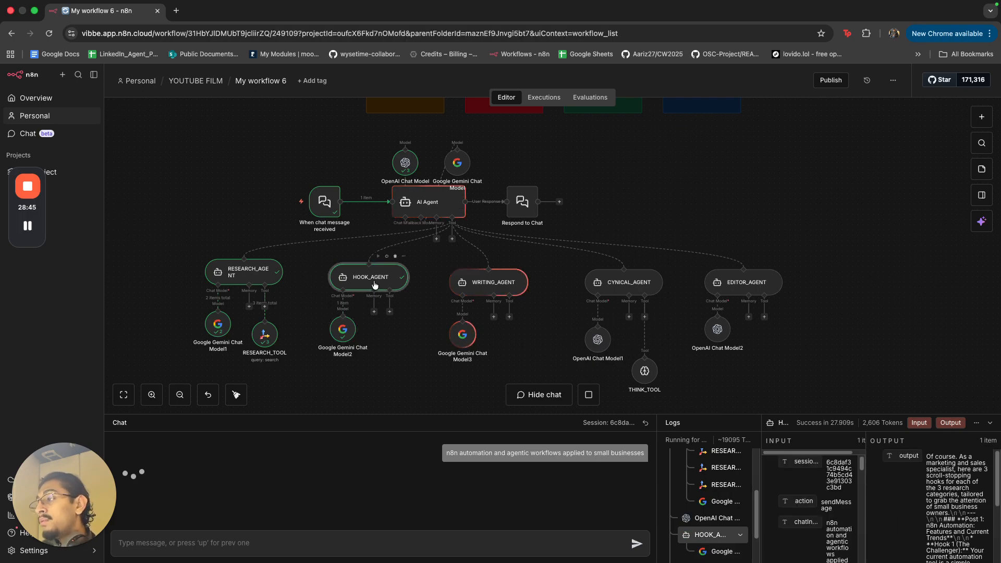
- In HOOK_AGENT's system message, replace "create 3" before "scroll-stopping hooks" with "a"
double_click(374, 284)
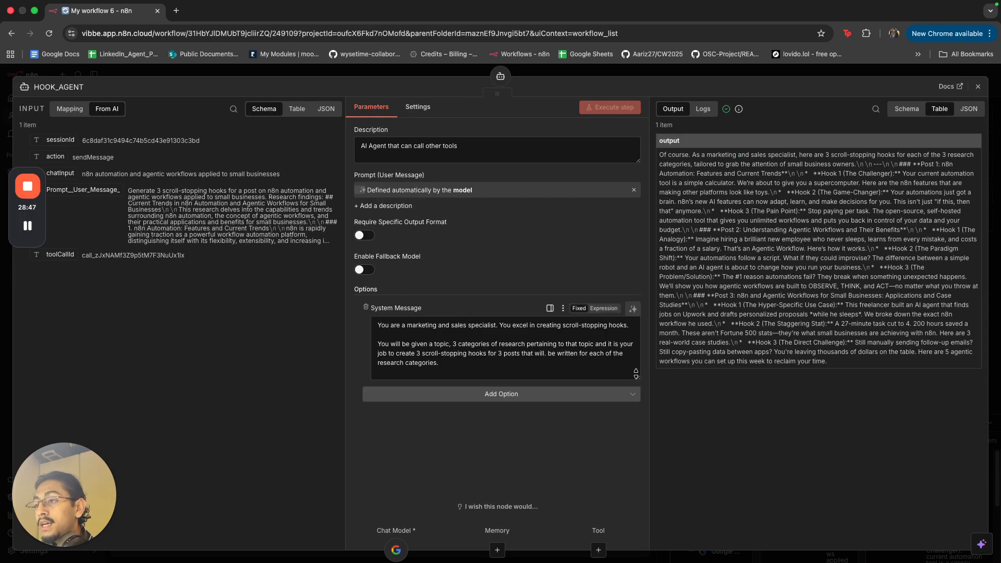
left_click_drag(402, 354, 503, 358)
left_click(496, 360)
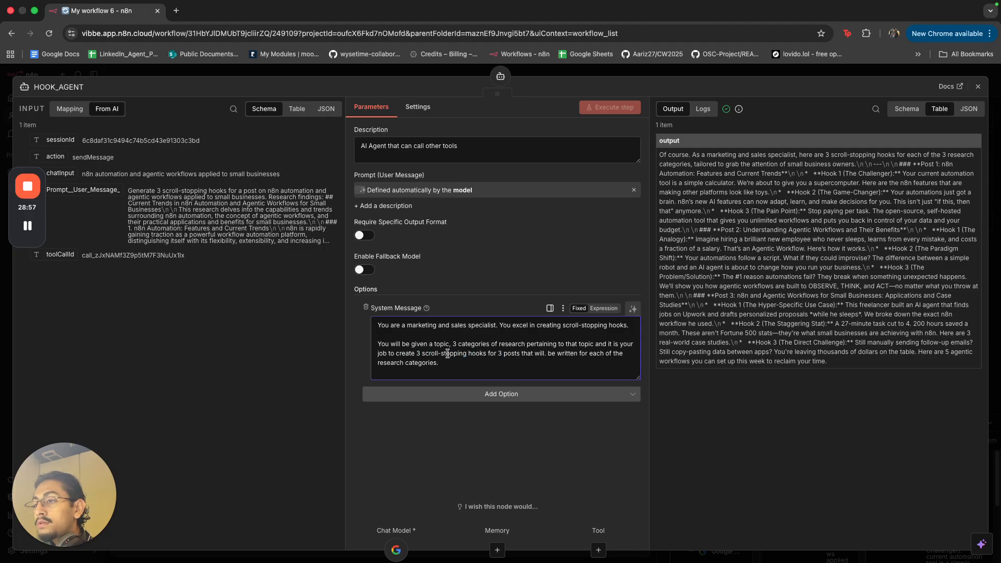
double_click(406, 353)
left_click(422, 355)
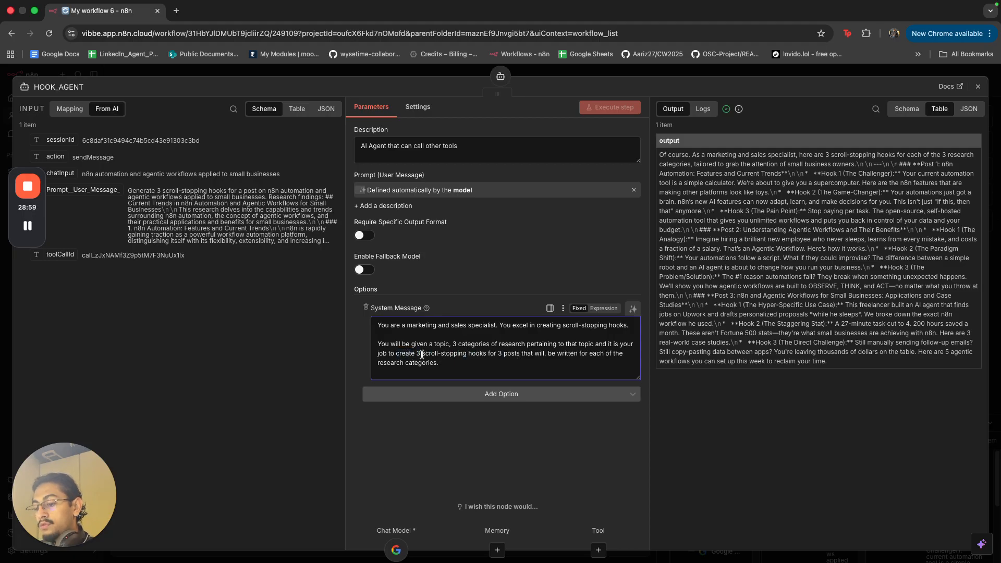
key("BackSpace")
key("BackSpace")
key("BackSpace")
key("BackSpace")
key("BackSpace")
key("BackSpace")
key("BackSpace")
key("BackSpace")
key("BackSpace")
type("a")
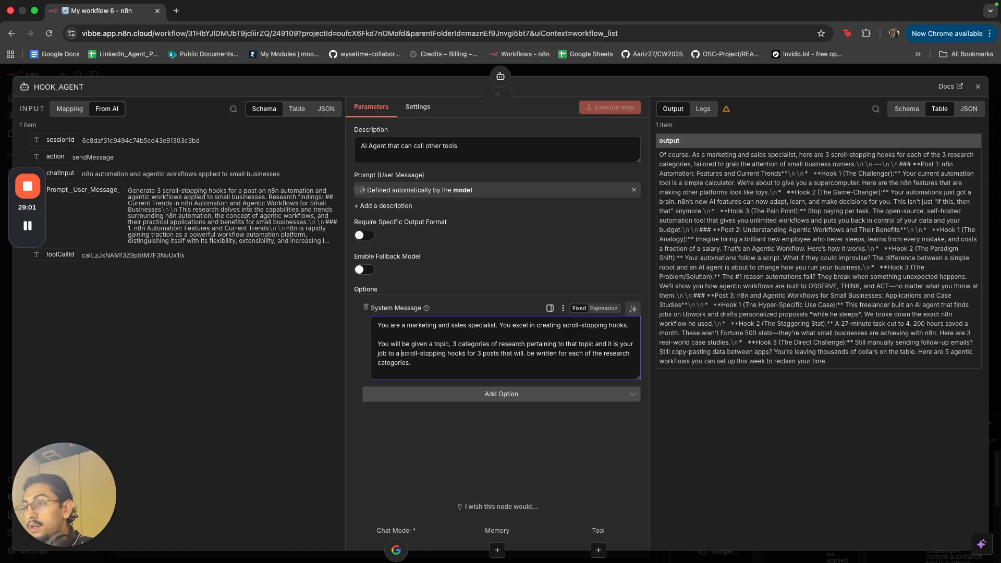
- In HOOK_AGENT's system message, replace the "3" before "posts" with "each of the"
left_click(482, 355)
type("each. of")
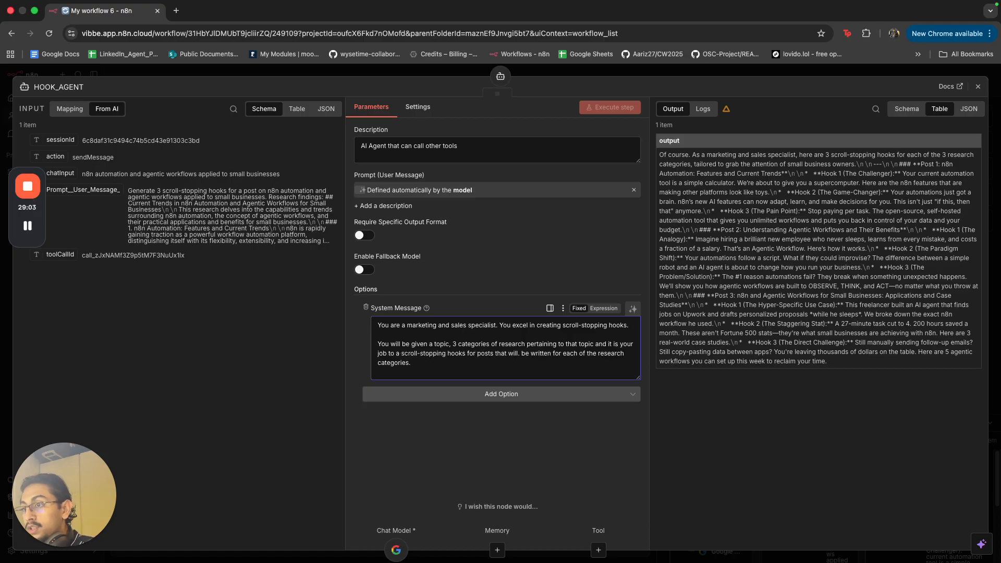
key("BackSpace")
key("BackSpace")
key("BackSpace")
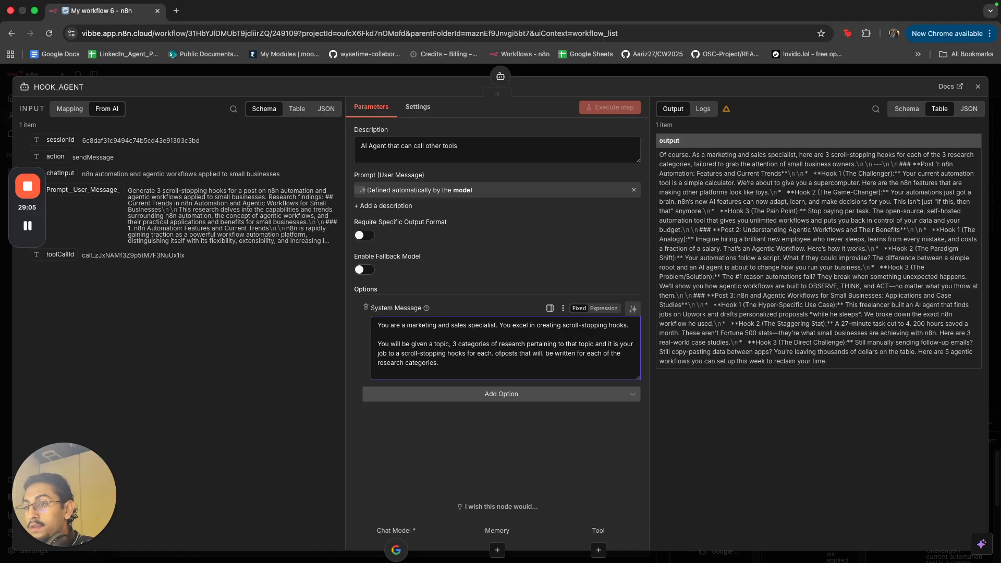
key("BackSpace")
key("BackSpace")
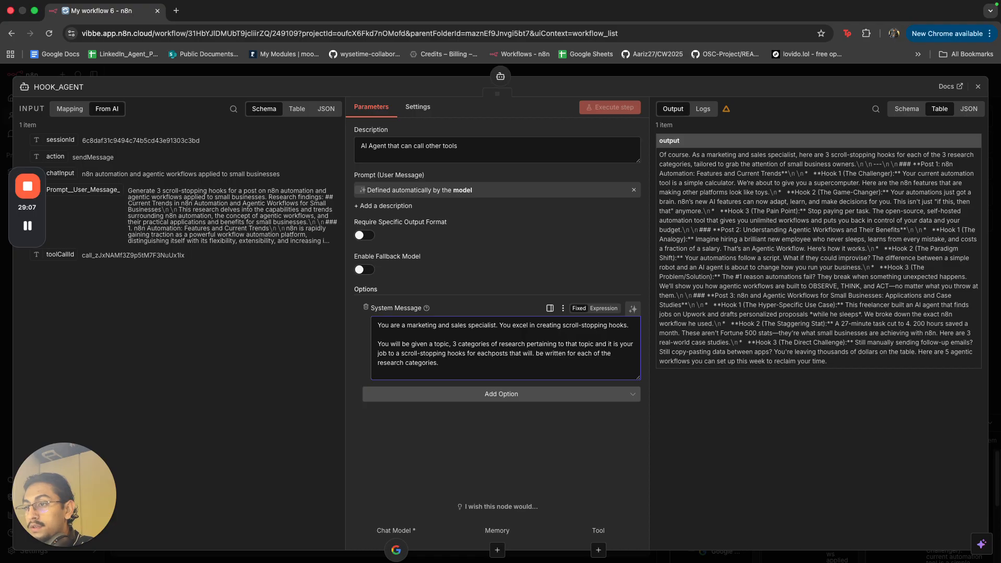
type("of the")
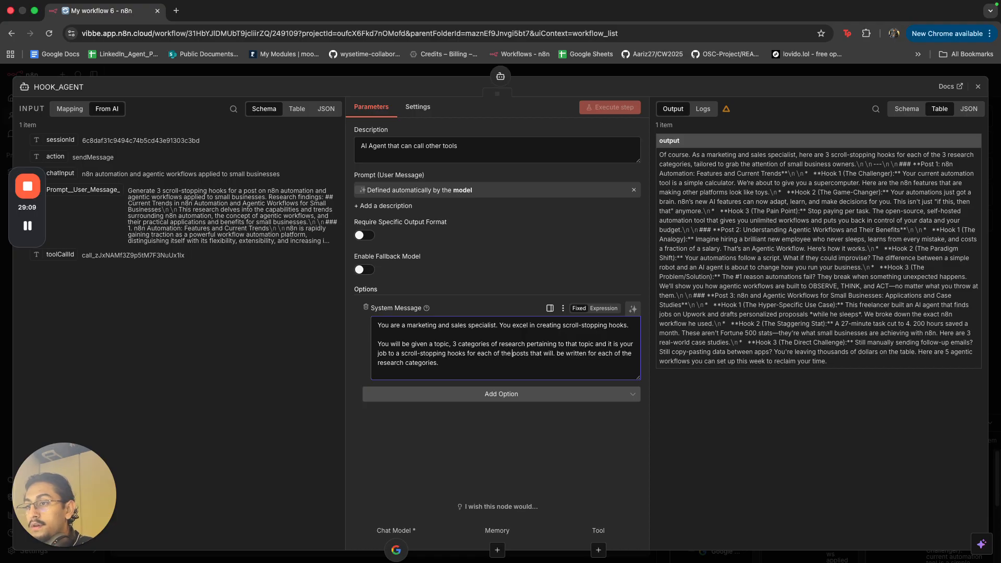
- Cut the wording about posts being written so the system message ends "hooks for each of the research categories.", and close HOOK_AGENT
left_click_drag(510, 354, 622, 357)
key("BackSpace")
key("BackSpace")
key("BackSpace")
key("BackSpace")
key("BackSpace")
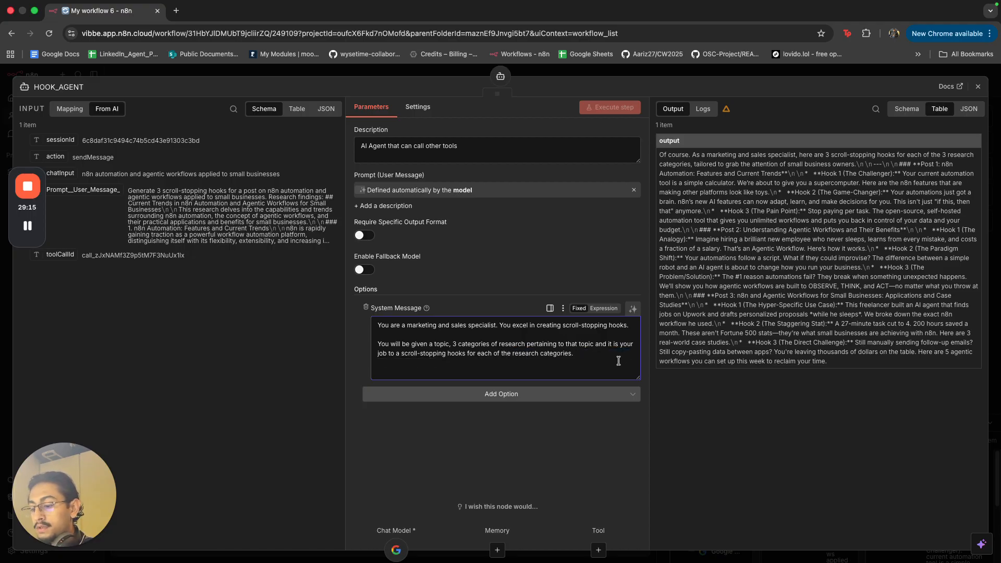
key("Escape")
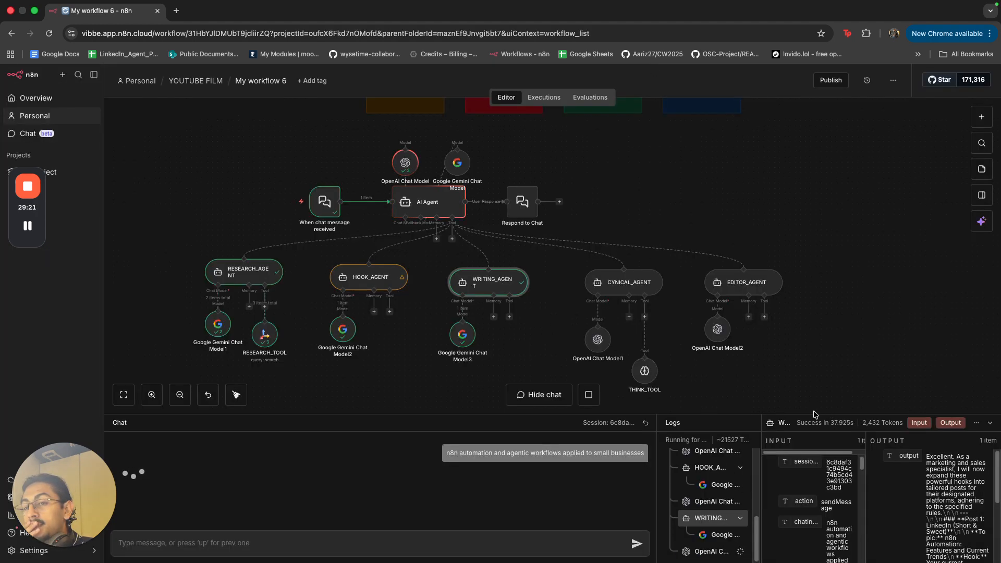
- Enlarge the logs area upward and across the chat to read WRITING_AGENT's logged input and output
left_click_drag(816, 415, 815, 361)
scroll(944, 516, "down", 3)
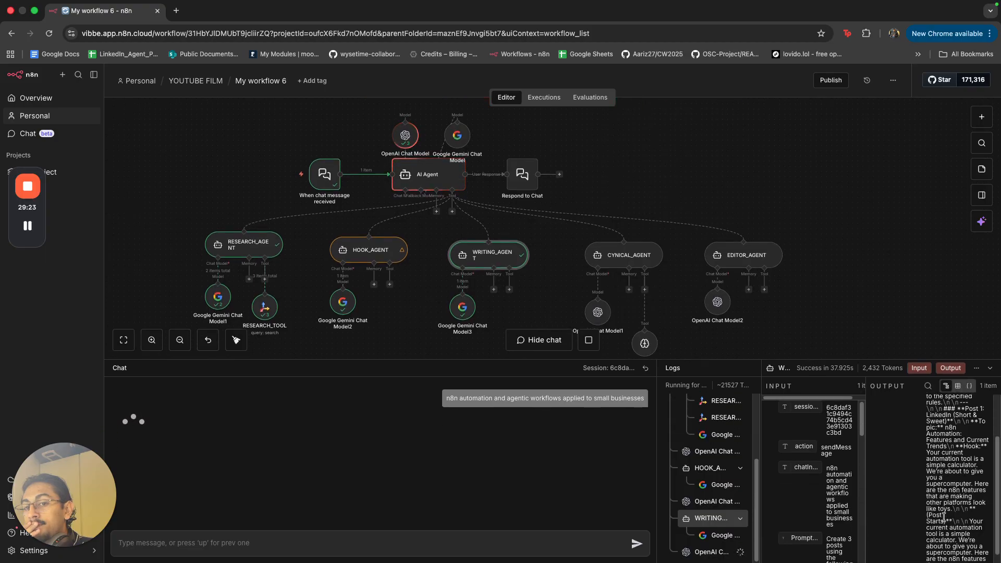
scroll(943, 515, "up", 2)
scroll(492, 260, "up", 1)
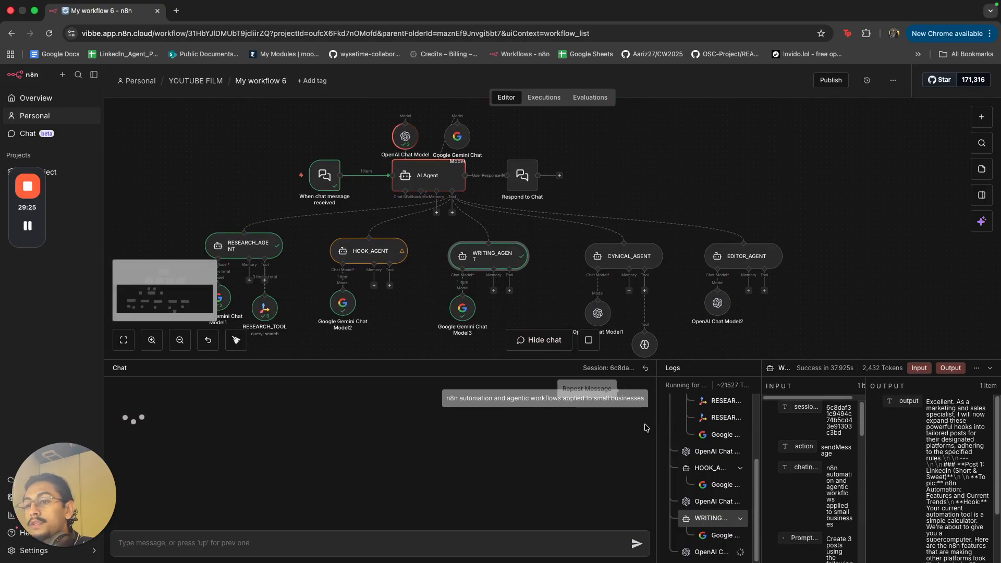
left_click_drag(661, 446, 296, 468)
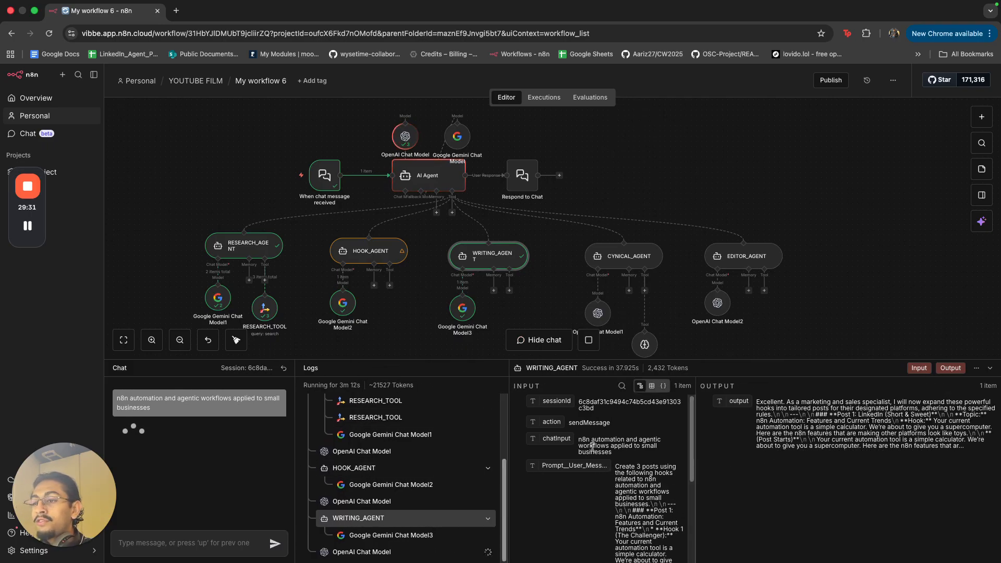
- Examine the LinkedIn and newsletter posts in the output logged for WRITING_AGENT's Google Gemini Chat Model3
left_click(389, 549)
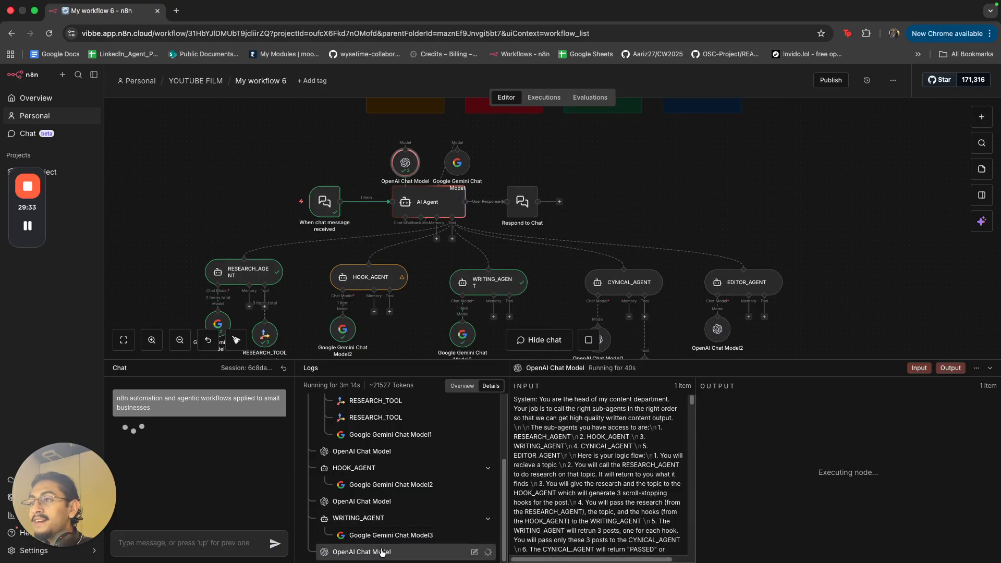
left_click(400, 537)
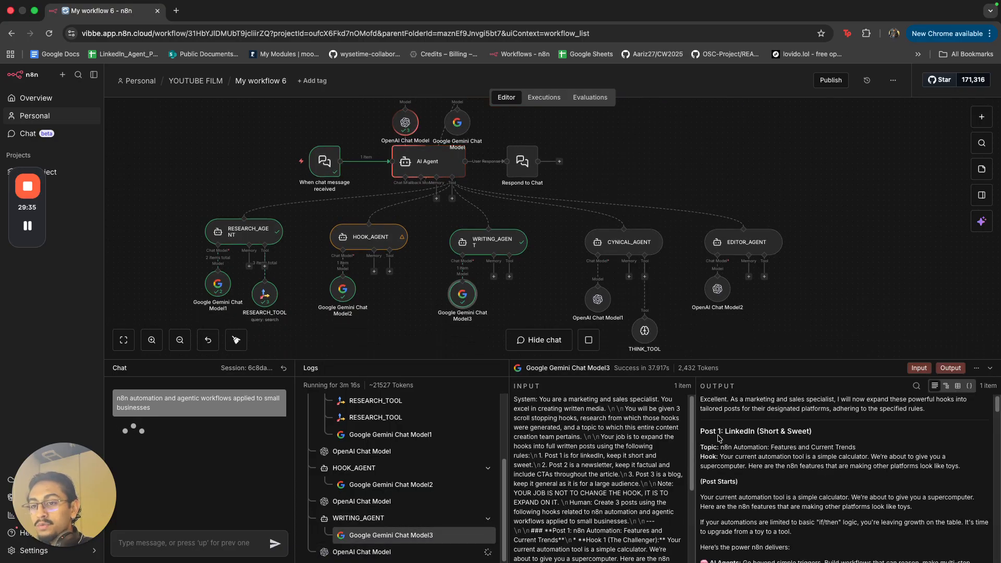
scroll(829, 458, "down", 5)
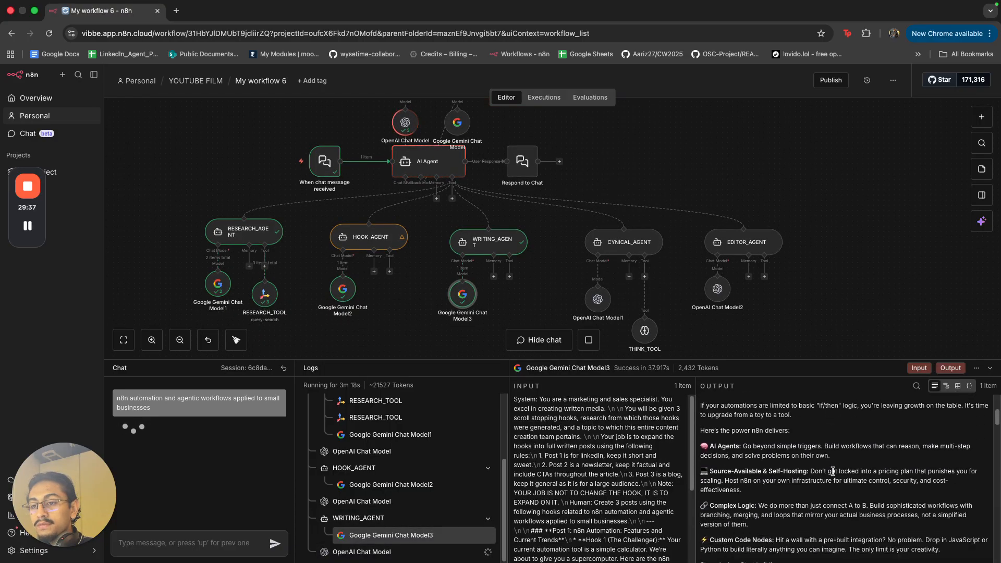
scroll(832, 471, "down", 5)
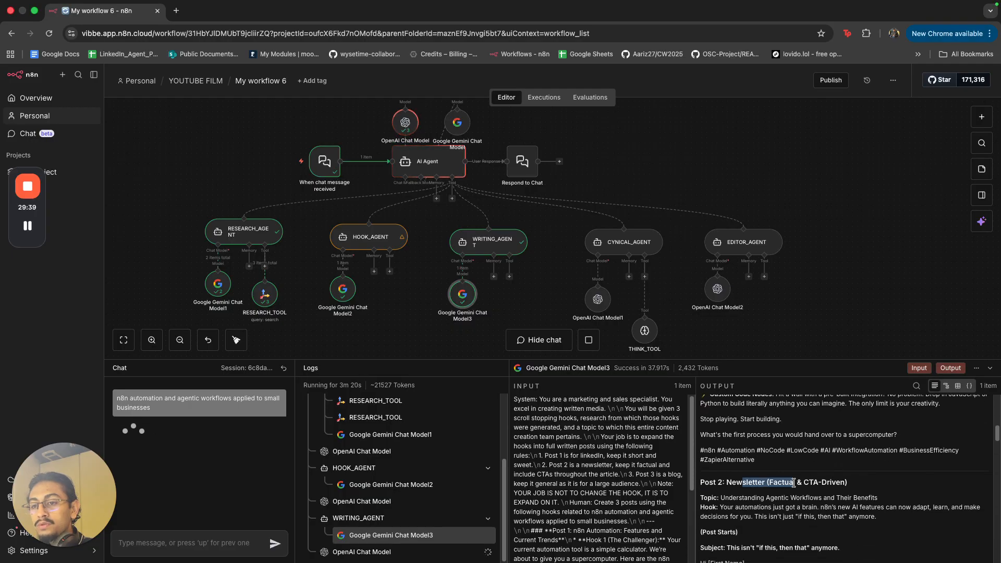
scroll(793, 483, "up", 3)
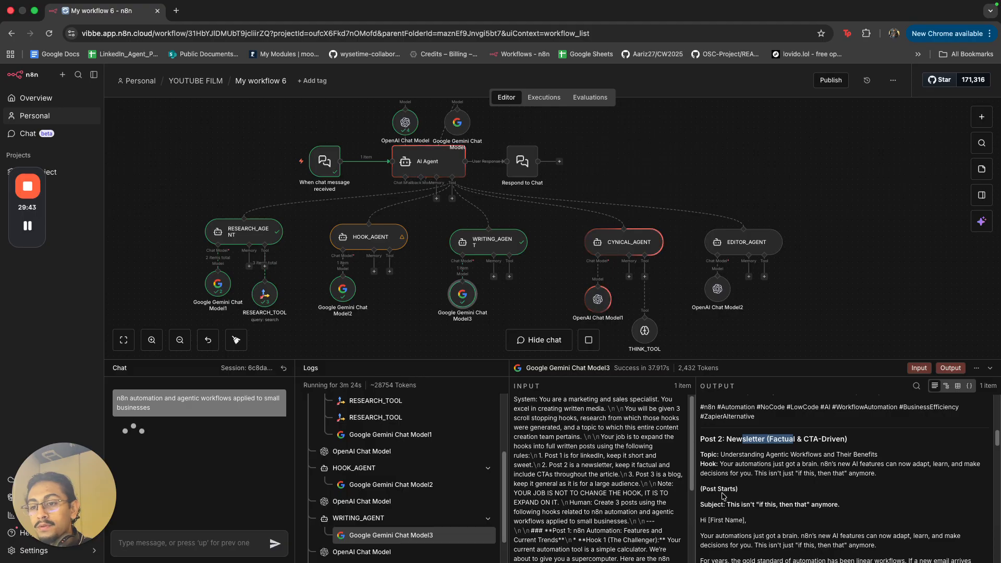
scroll(830, 517, "down", 1)
left_click_drag(708, 506, 739, 507)
scroll(746, 525, "down", 4)
scroll(748, 527, "down", 10)
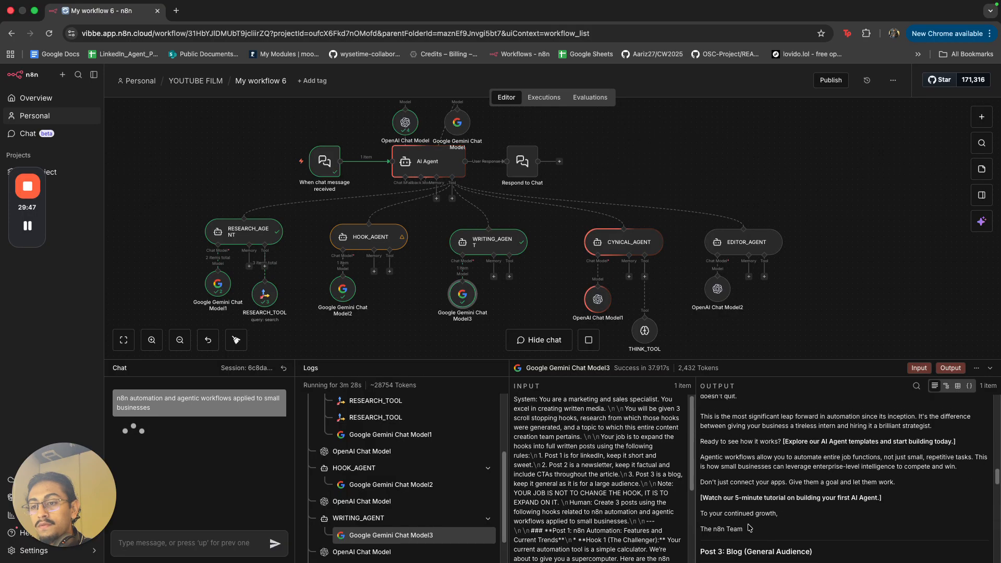
- Examine the blog post in the WRITING_AGENT model's output and look back over the newsletter text
left_click_drag(700, 455, 751, 450)
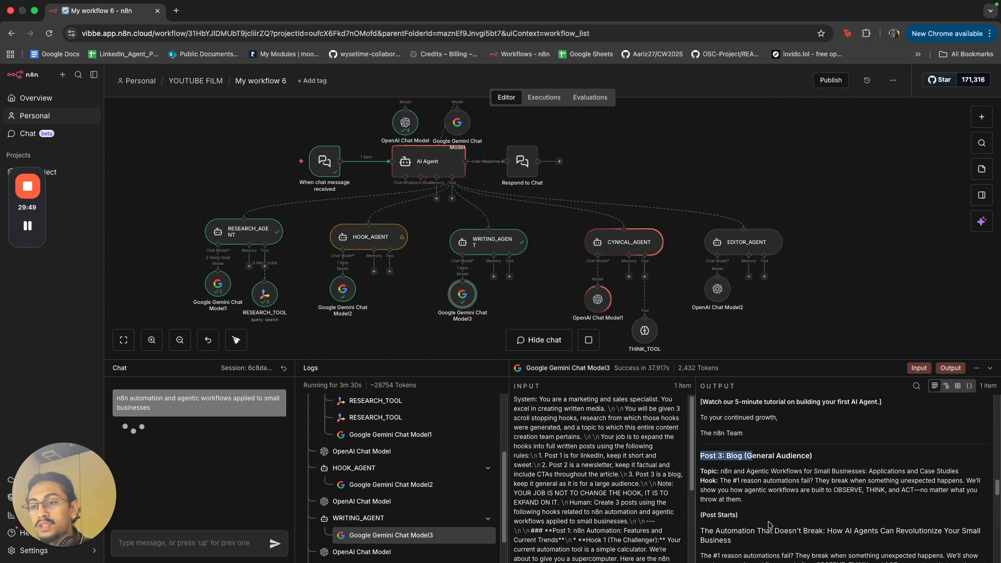
scroll(768, 524, "down", 4)
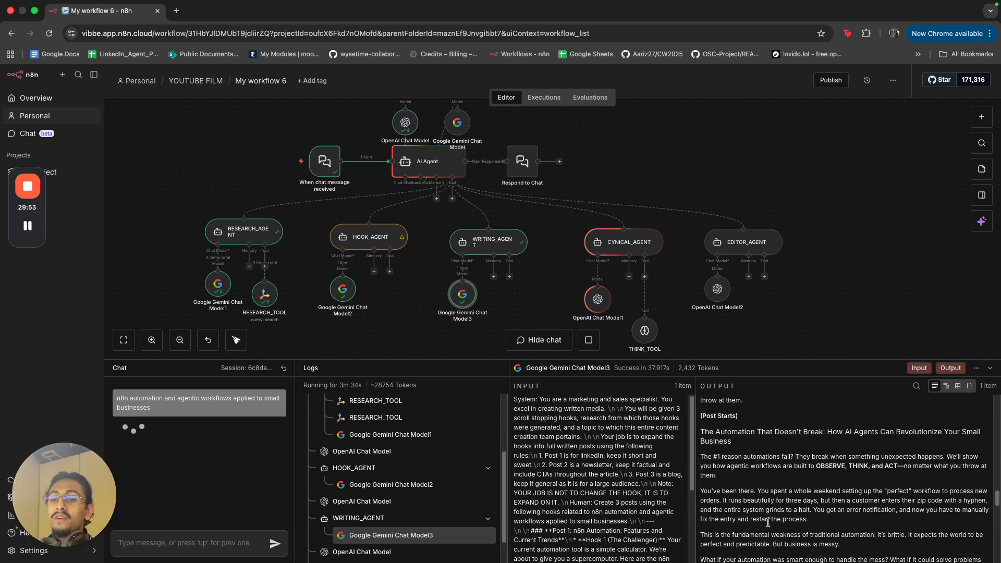
scroll(768, 523, "down", 8)
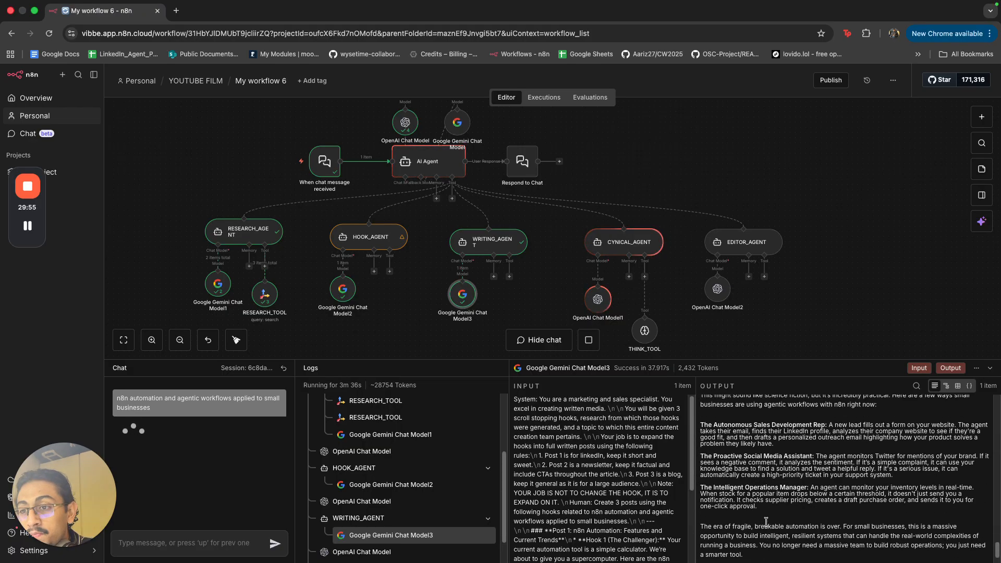
scroll(766, 521, "up", 10)
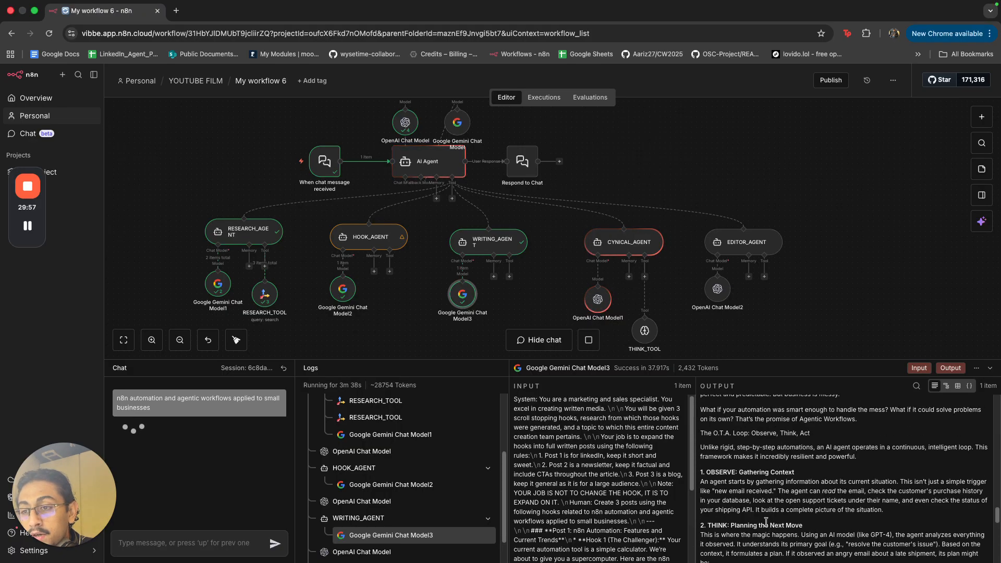
scroll(765, 521, "up", 15)
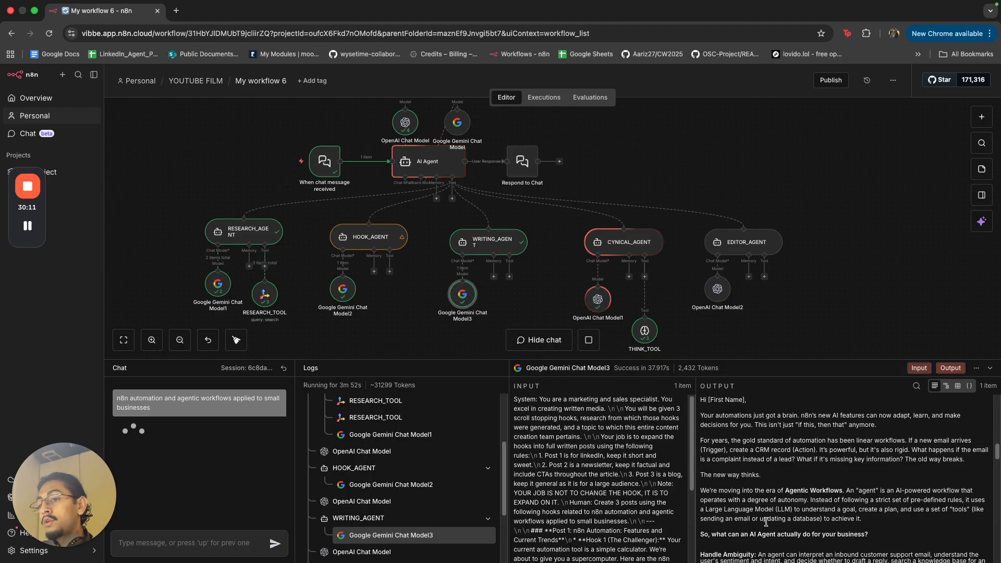
scroll(765, 522, "down", 10)
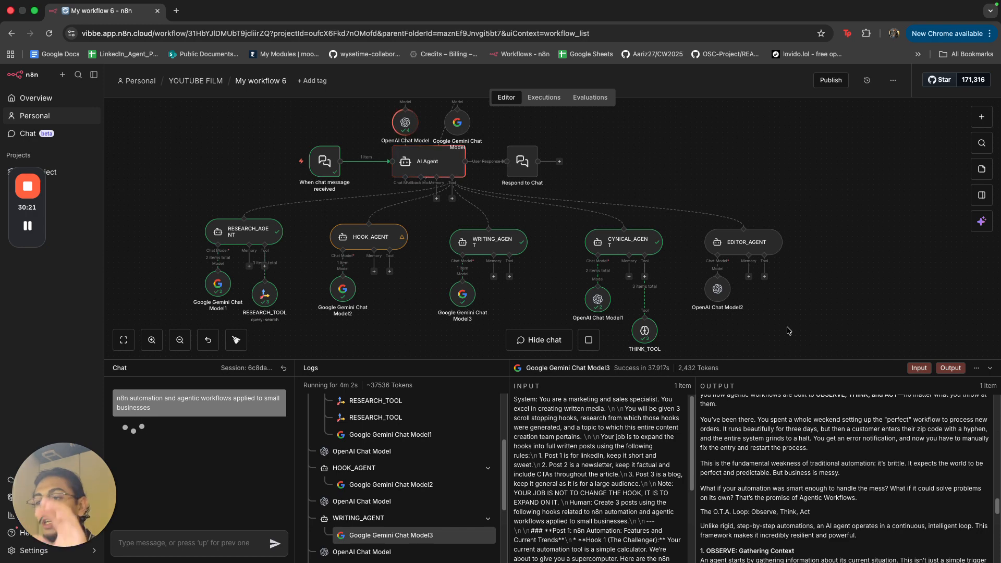
- Examine CYNICAL_AGENT's logged verdict on the posts and the input logged for its OpenAI Chat Model1
left_click(644, 249)
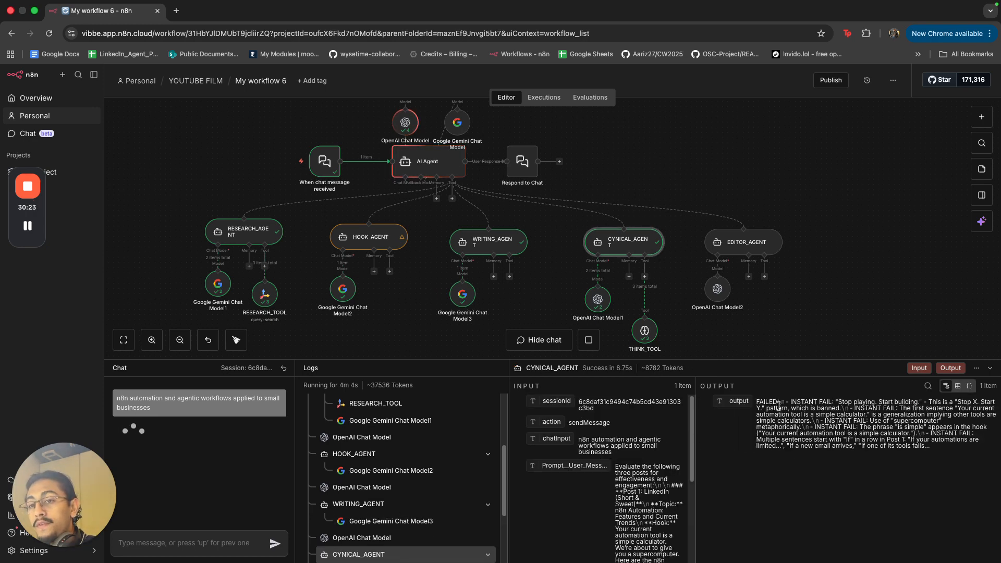
left_click_drag(769, 401, 816, 397)
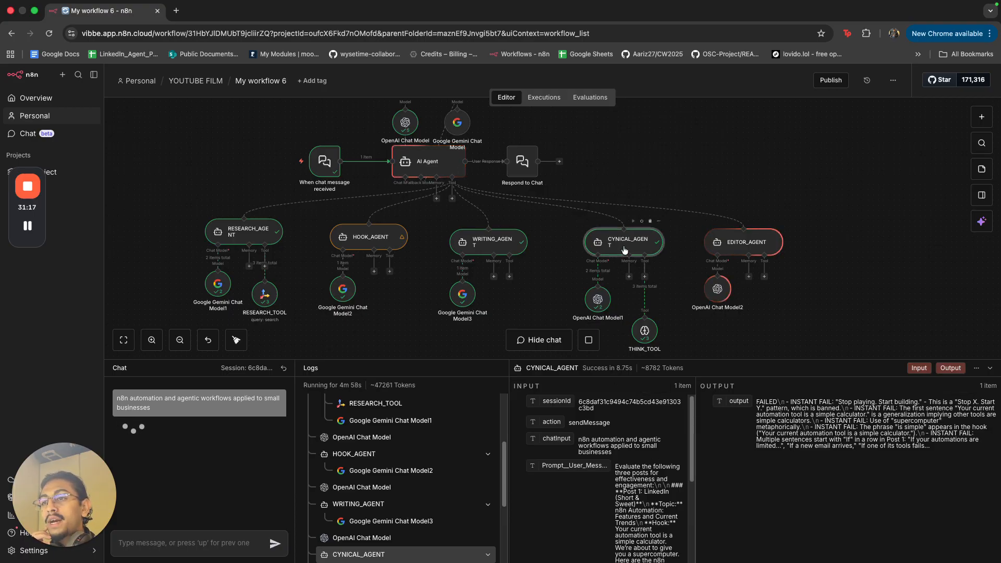
left_click(597, 299)
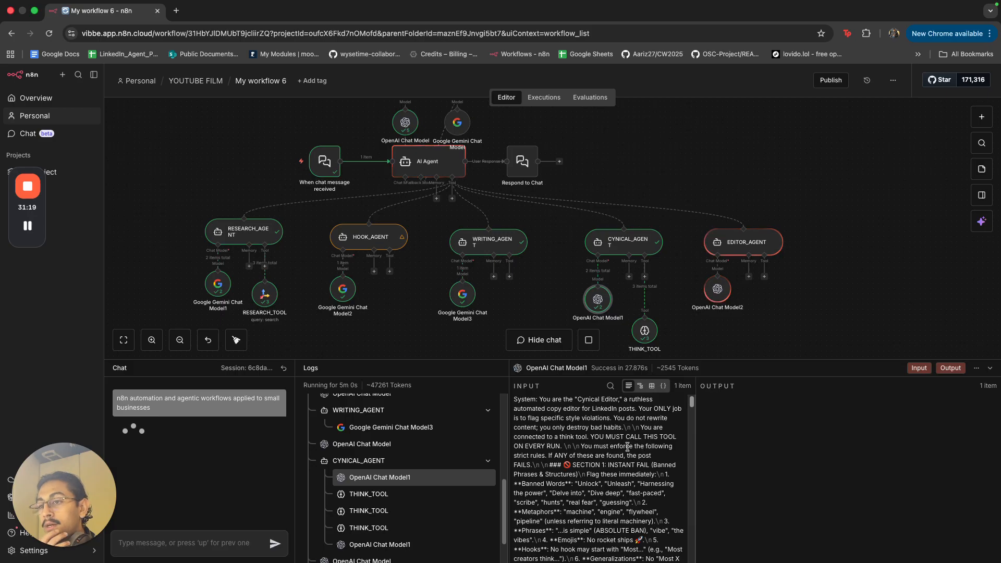
scroll(627, 474, "down", 10)
scroll(627, 475, "down", 10)
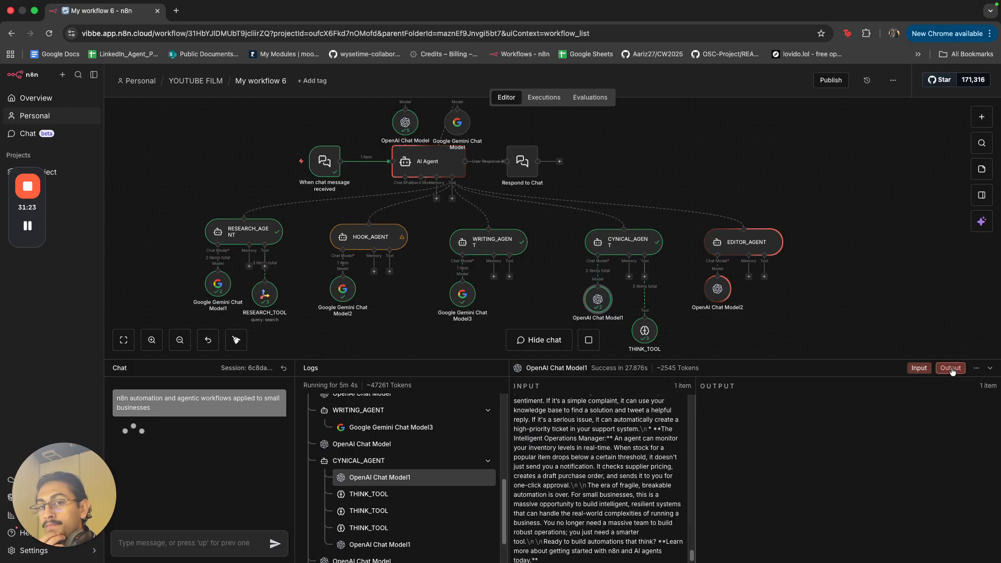
- Collapse the chat and logs area, reopen it much taller, and widen the chat across most of it
left_click(989, 367)
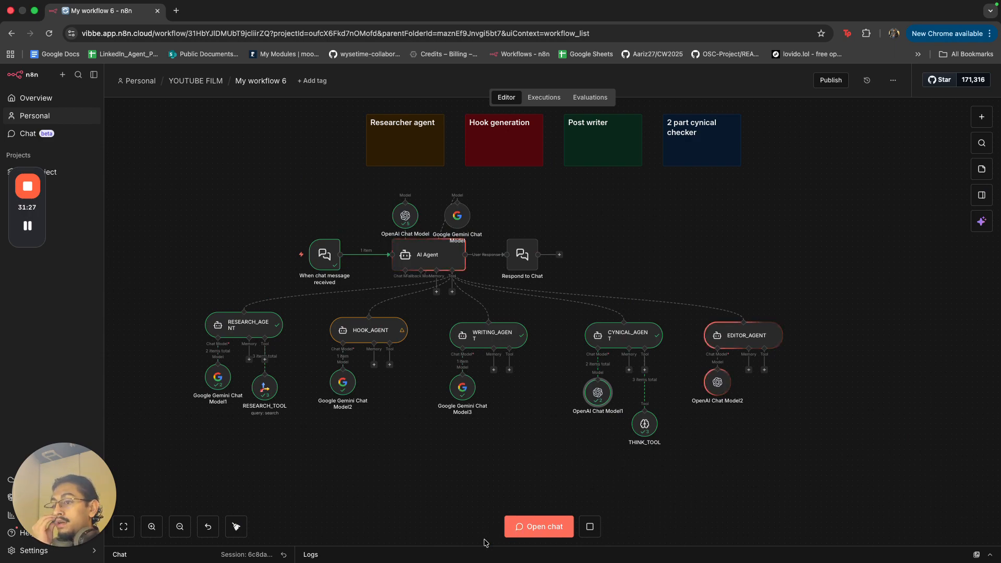
left_click_drag(482, 546, 508, 214)
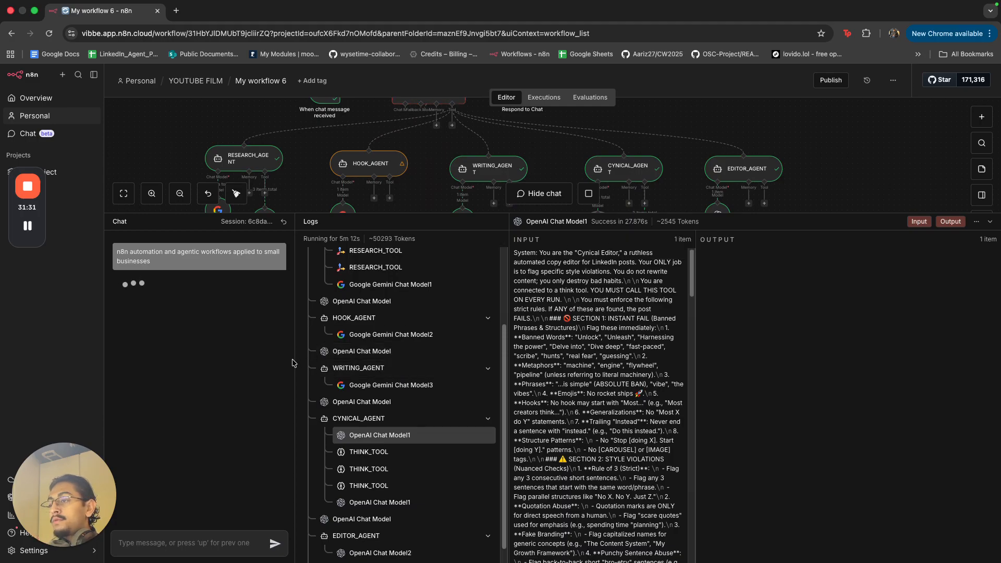
left_click_drag(298, 363, 822, 359)
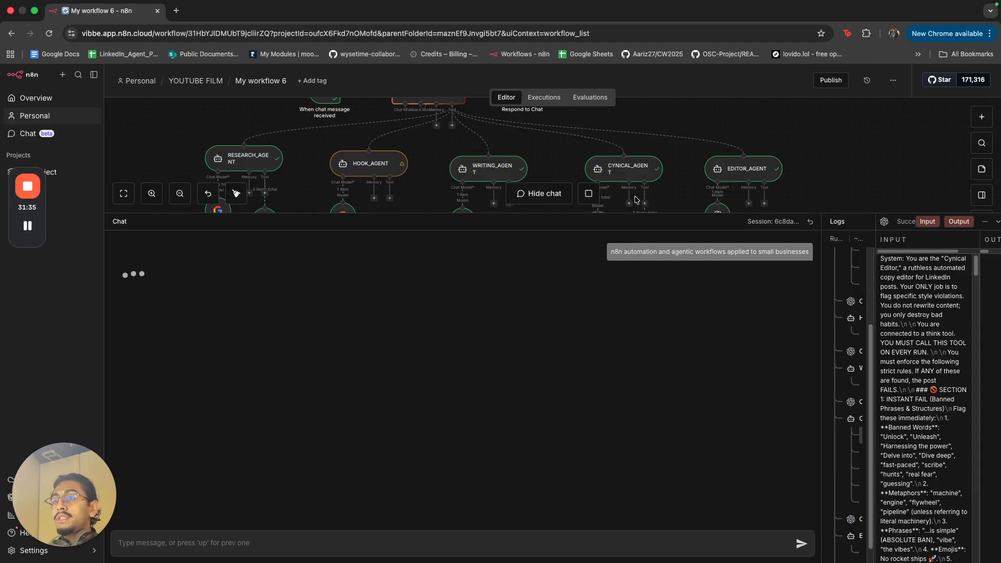
- Check the message expression and reply setting in the Respond to Chat node, and close it without changes
scroll(637, 200, "up", 3)
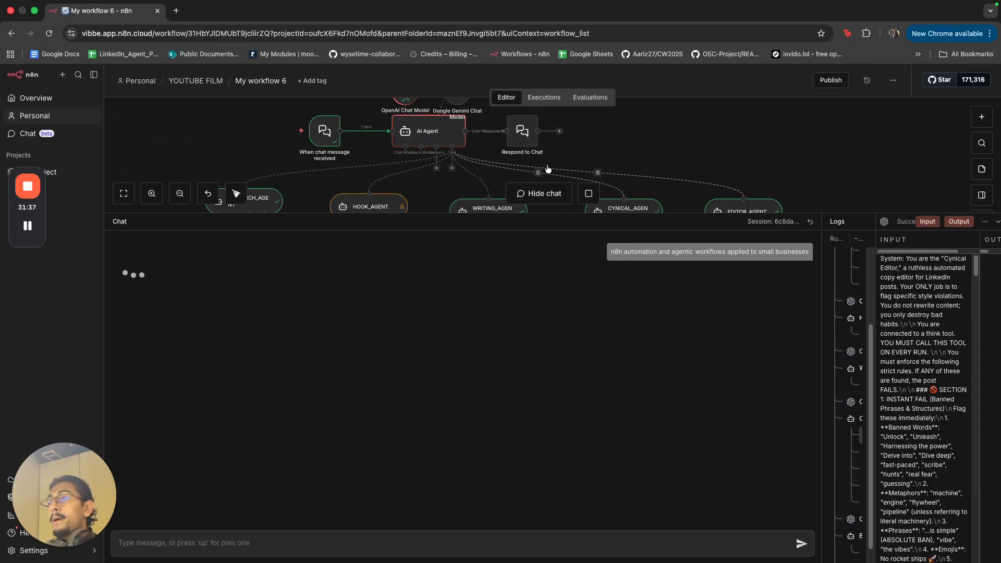
double_click(521, 129)
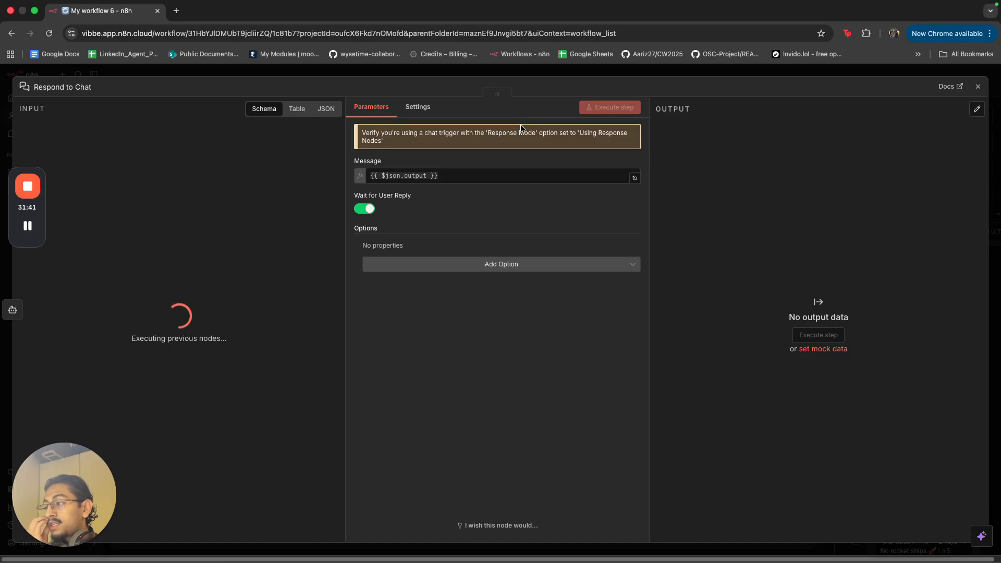
left_click_drag(505, 175, 379, 176)
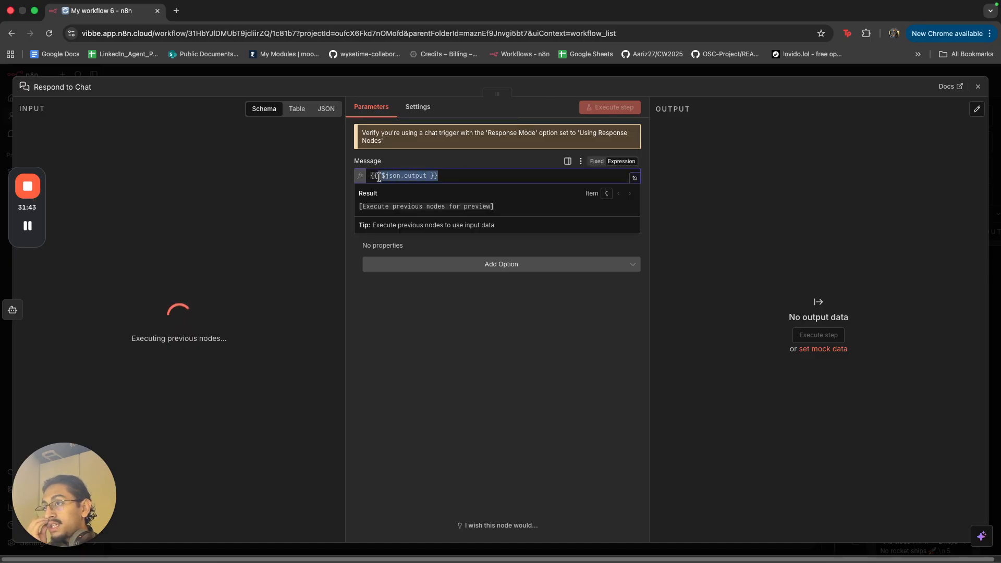
left_click(465, 159)
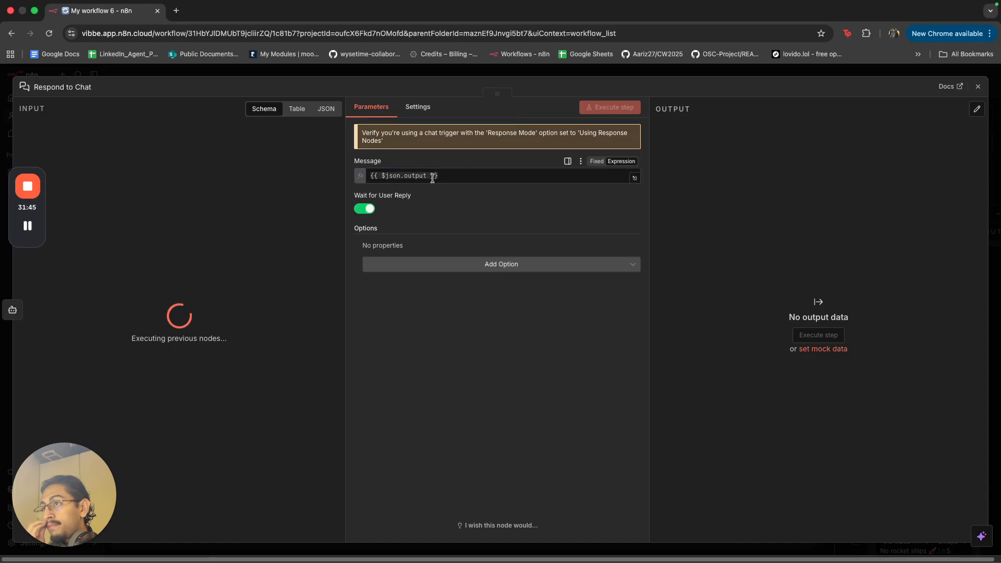
left_click(536, 72)
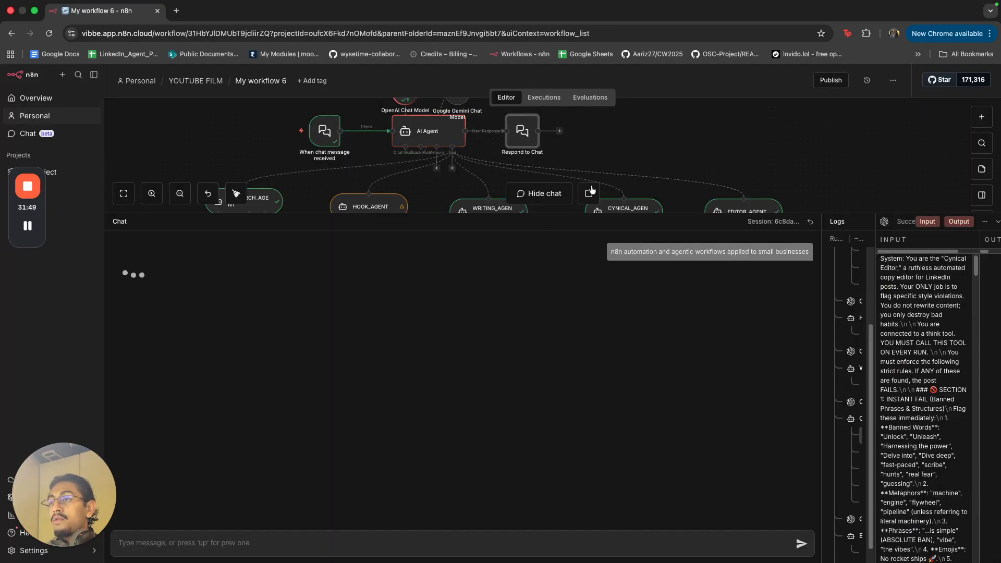
- Check the parameters and output of the When chat message received node and close it without changes
scroll(592, 189, "up", 2)
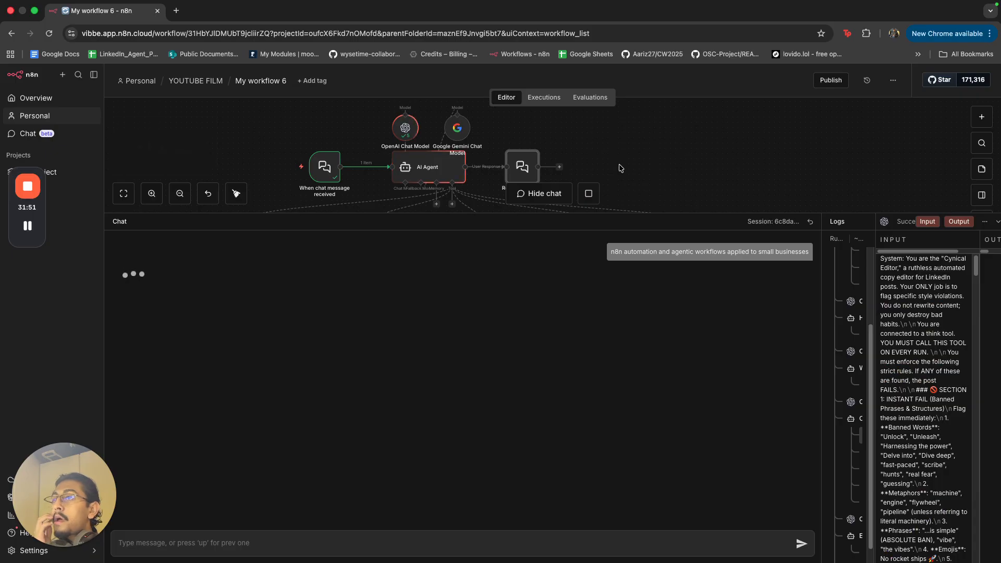
double_click(326, 170)
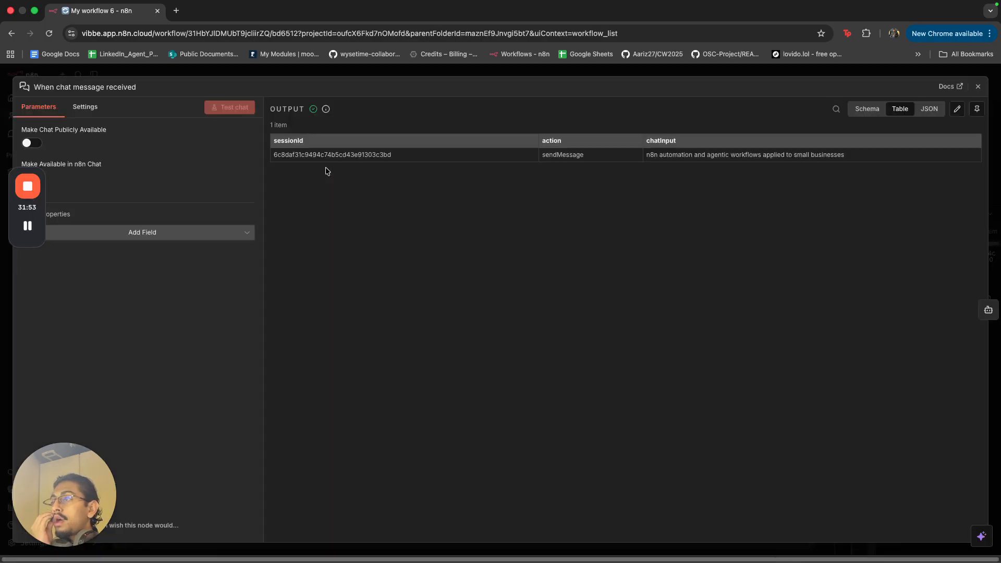
left_click(329, 77)
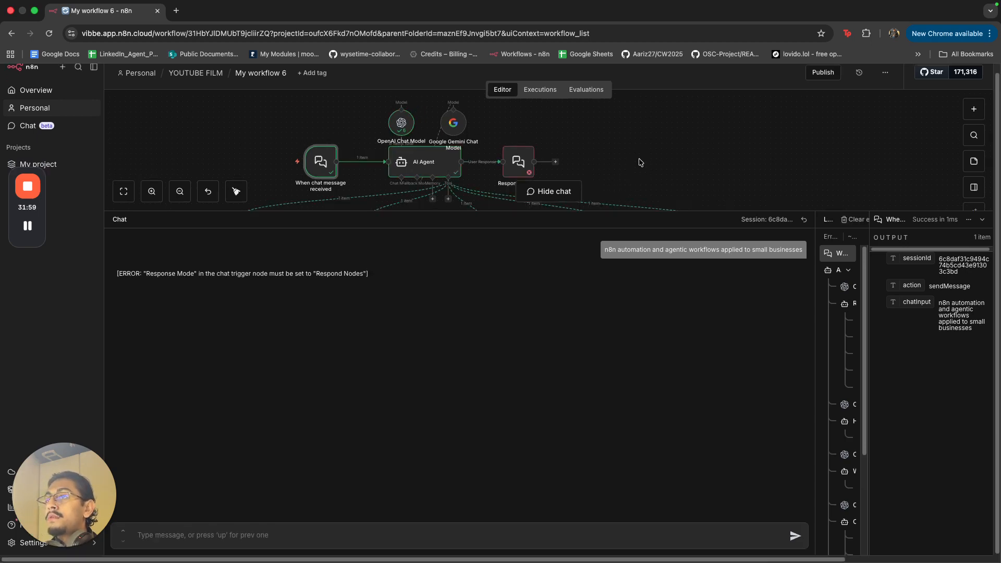
- Look through the available options in the Respond to Chat node, execute the step, and close the node
double_click(517, 172)
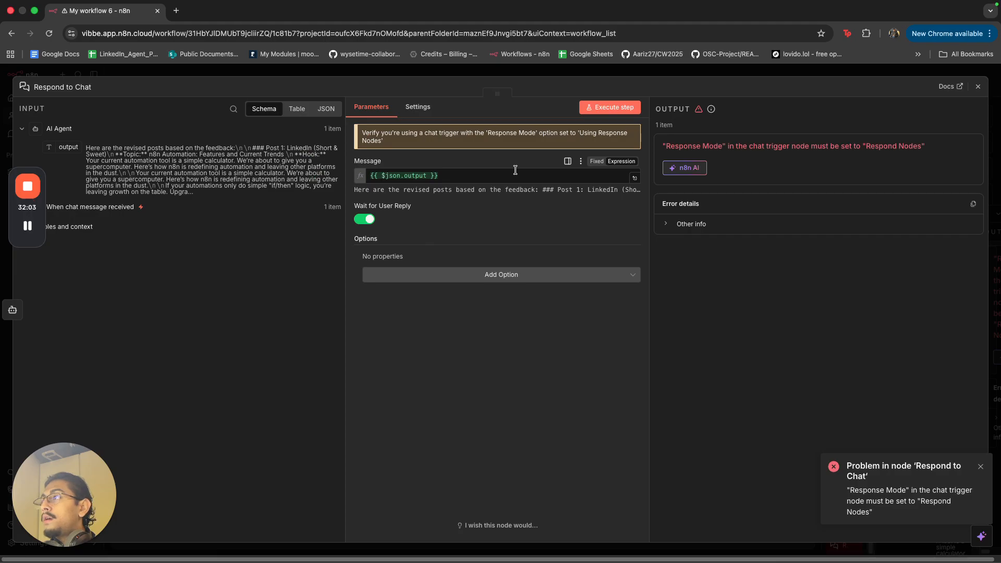
left_click(528, 276)
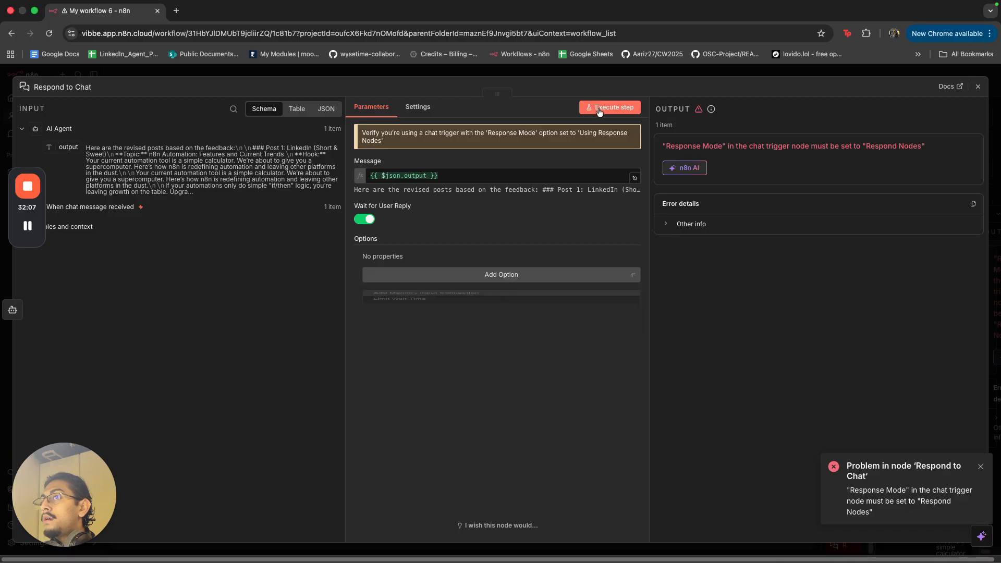
left_click(615, 70)
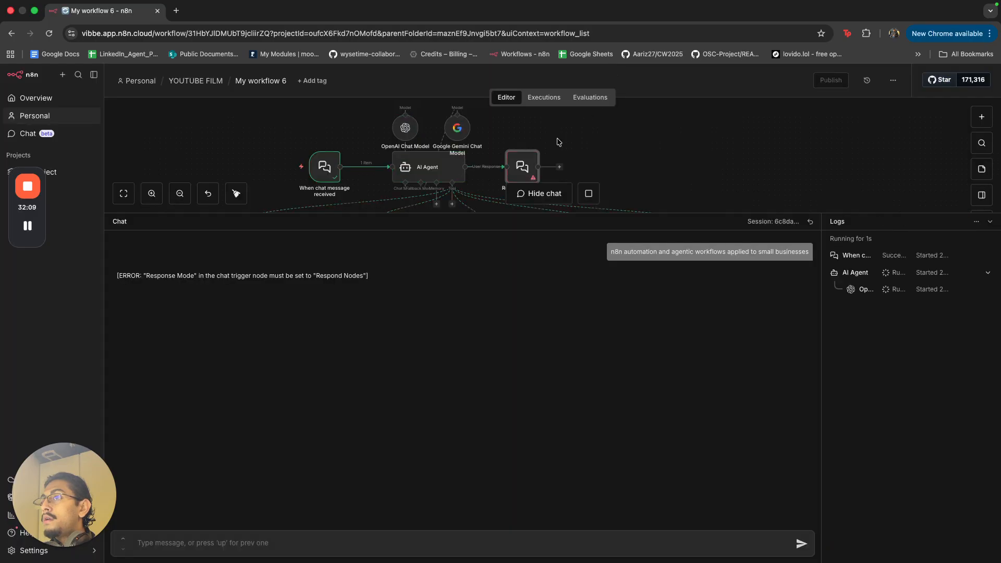
- Make the chat and logs area shorter to reveal the sub-agents, and stop the running execution
scroll(594, 170, "down", 2)
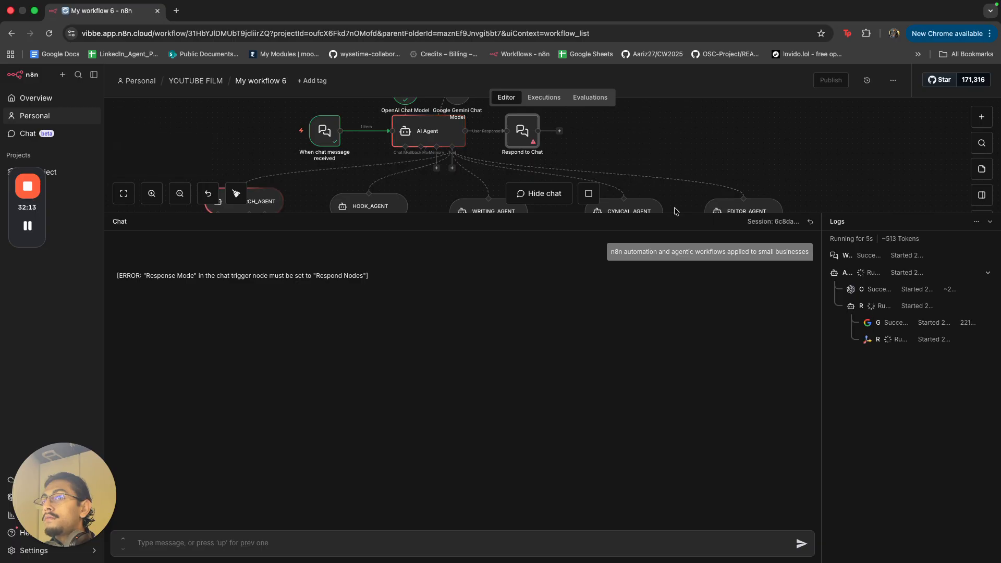
left_click_drag(677, 214, 672, 364)
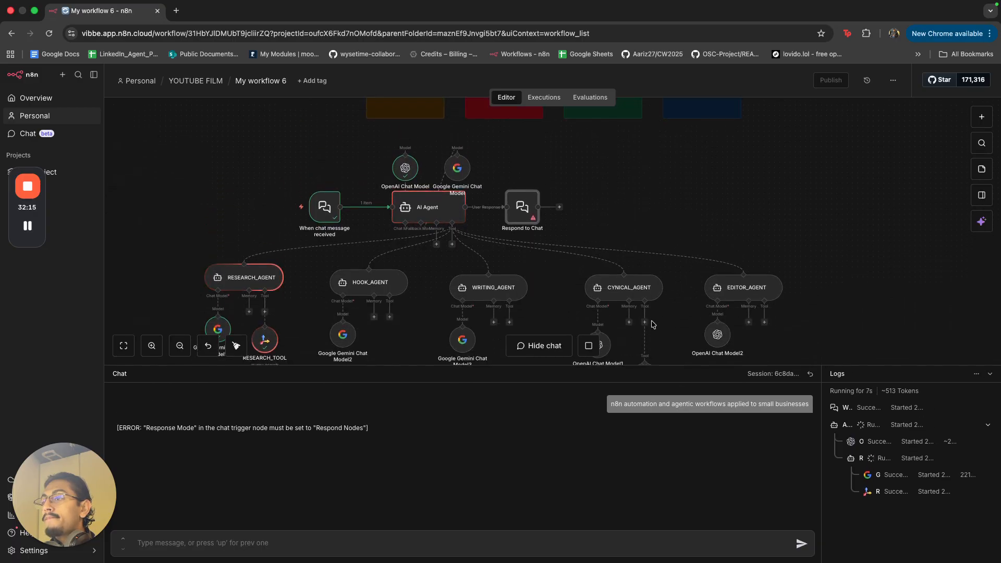
scroll(651, 324, "down", 1)
left_click(590, 344)
scroll(649, 263, "up", 1)
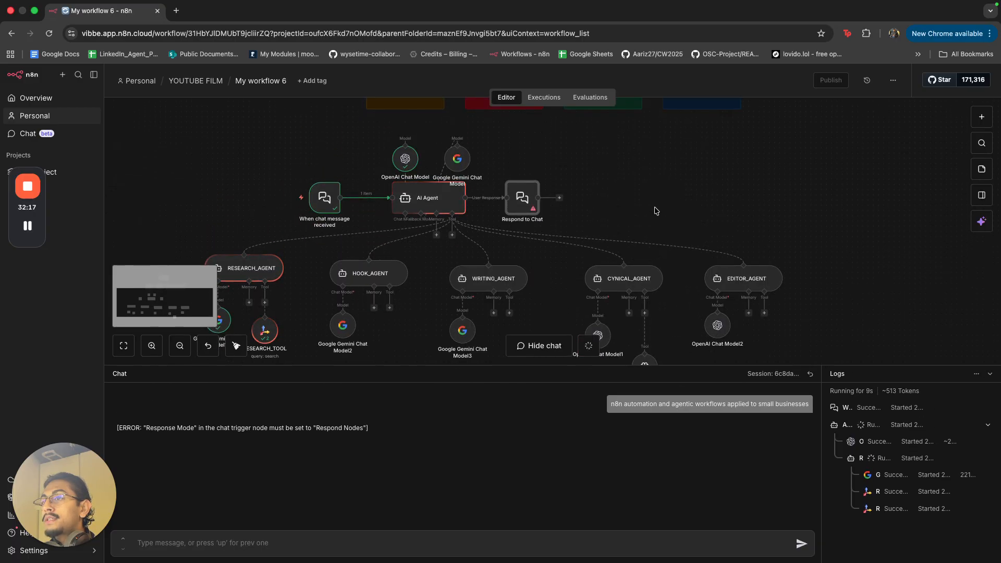
- Open the failed Jan 26, 20:04:51 run in the execution history and load its data into the editor for debugging
left_click(542, 98)
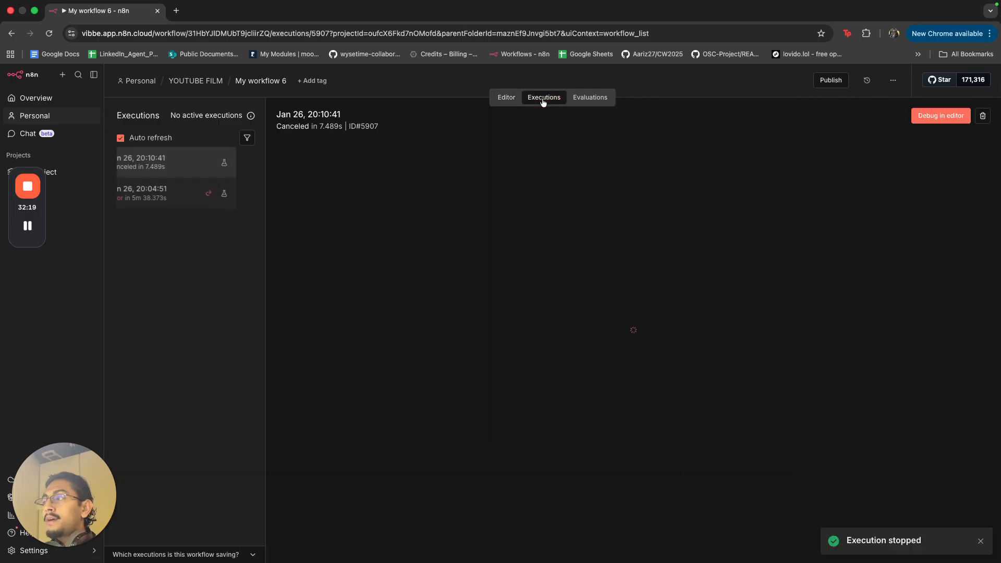
left_click(207, 203)
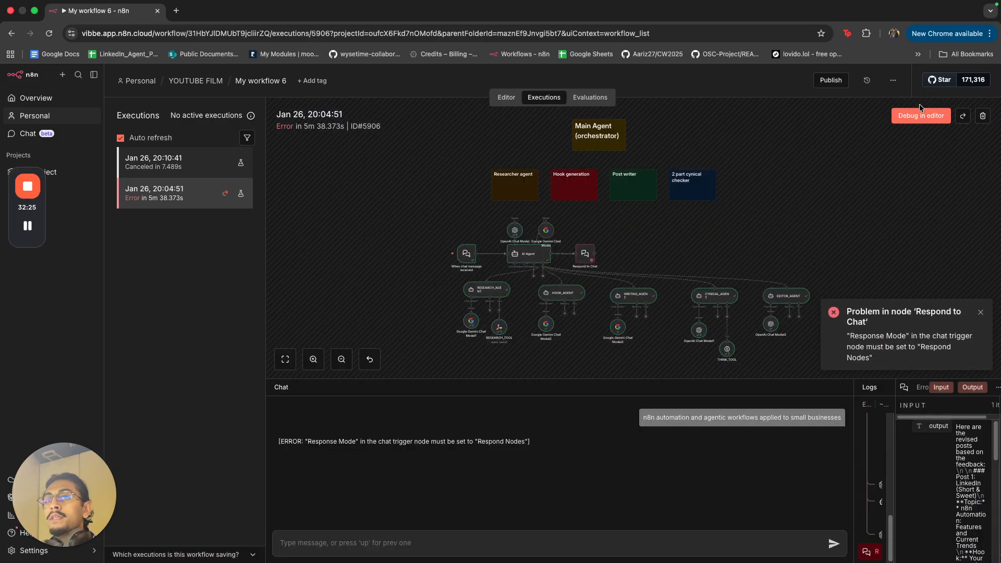
left_click(920, 115)
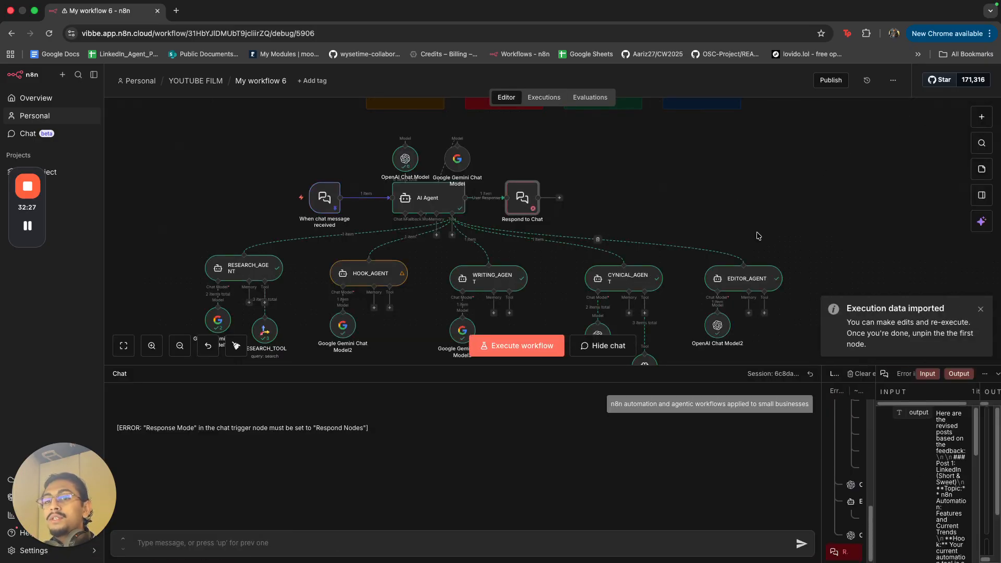
- Review the error in Respond to Chat and set the chat trigger's Response Mode to Using Response Nodes
double_click(528, 200)
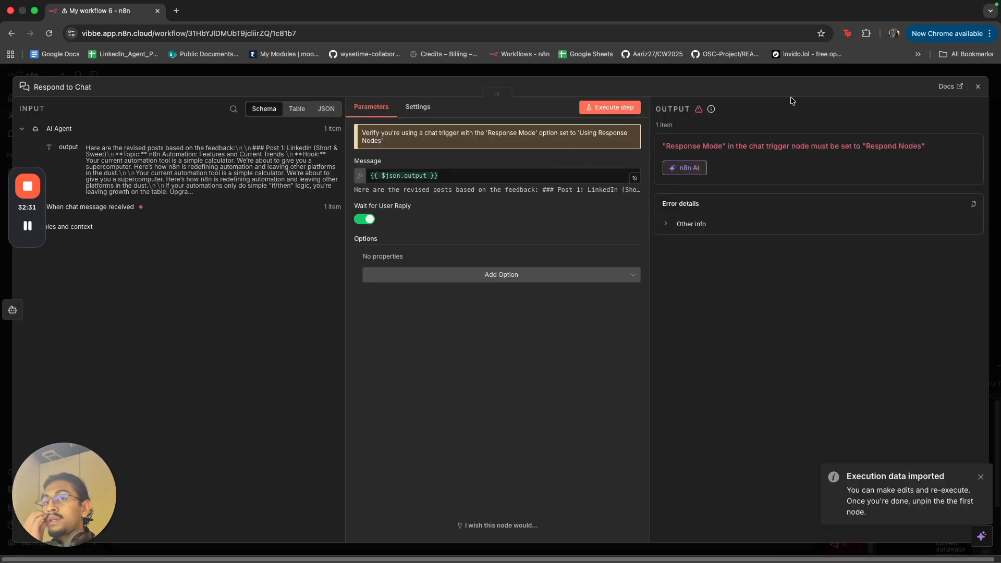
left_click(789, 72)
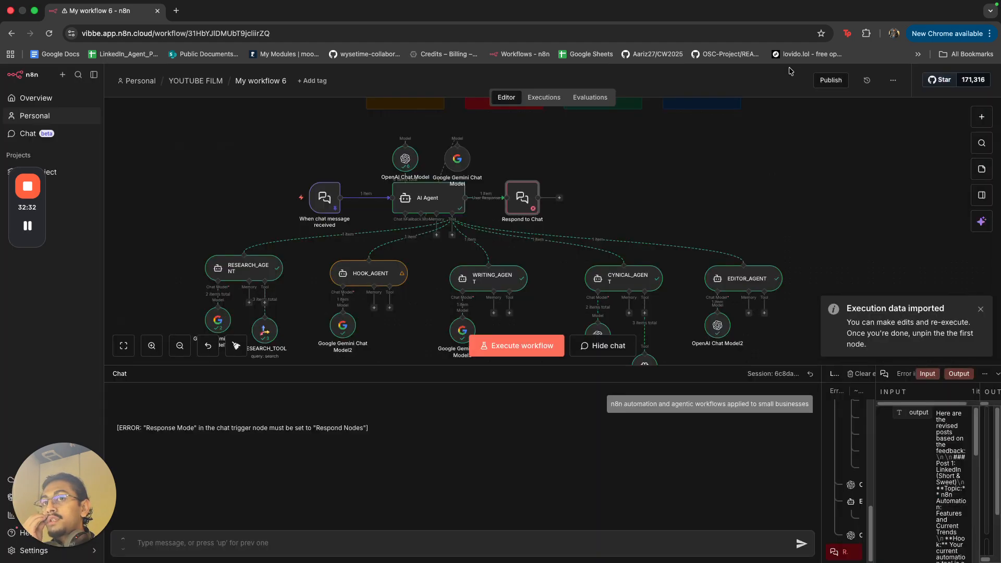
double_click(323, 197)
left_click(229, 232)
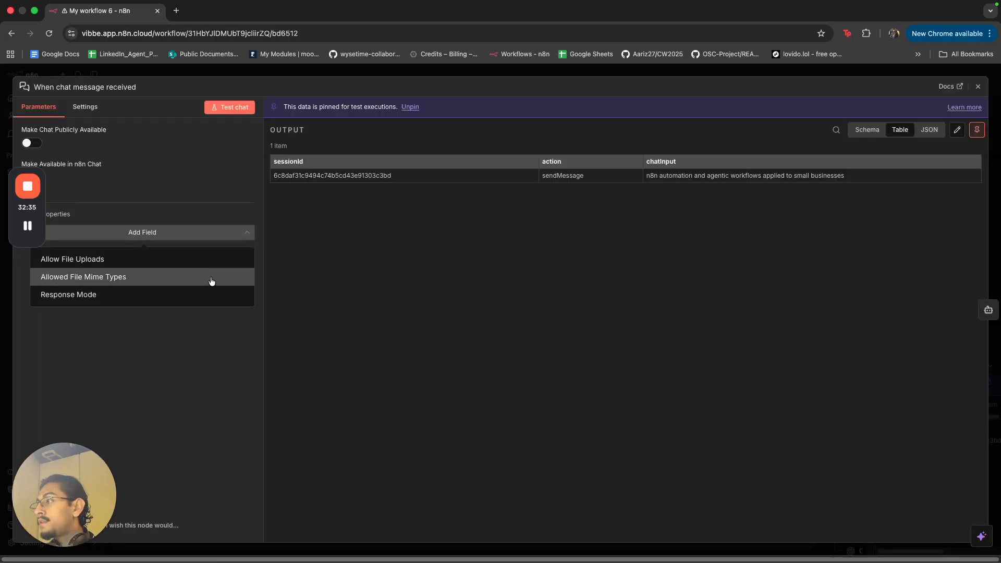
left_click(206, 293)
left_click(197, 229)
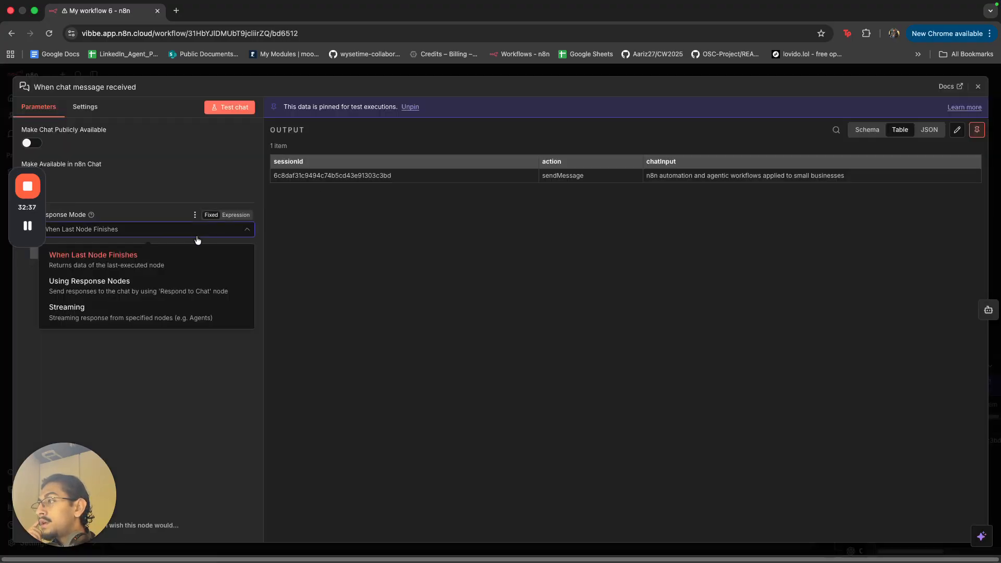
left_click(193, 286)
key("Escape")
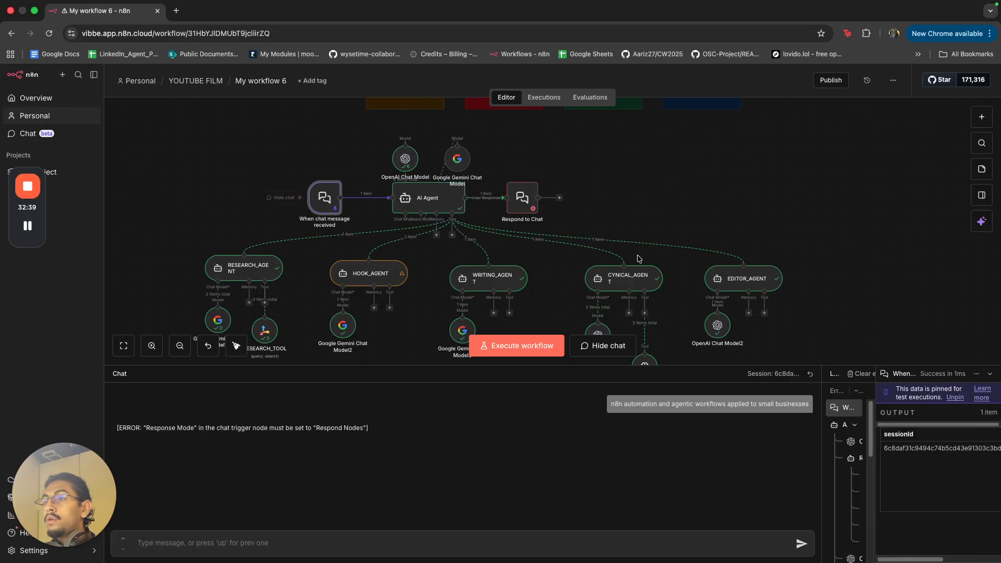
- Pin the AI Agent node's output data and run the workflow through Respond to Chat
scroll(768, 282, "down", 5)
scroll(775, 276, "down", 1)
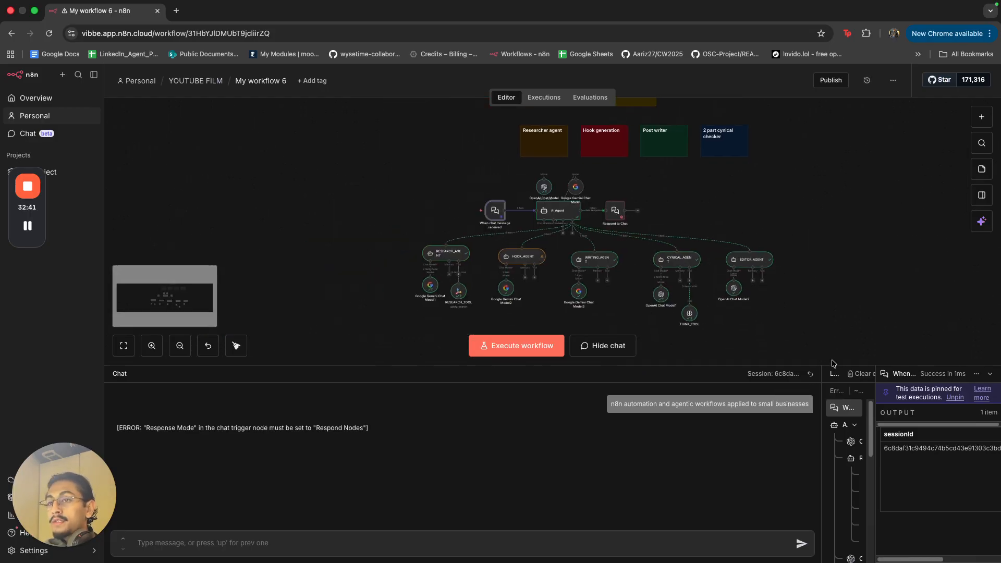
left_click_drag(832, 359, 388, 167)
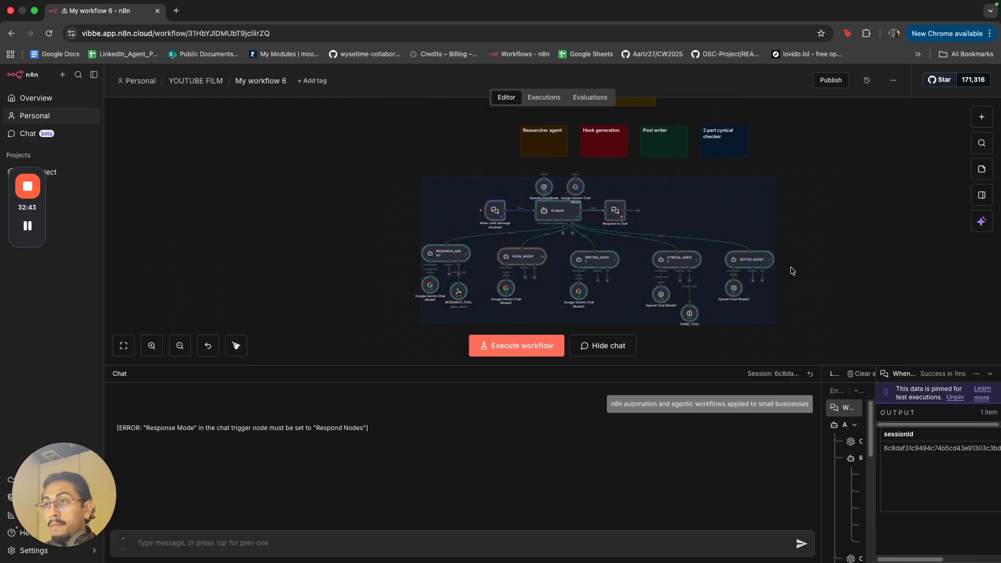
left_click(820, 208)
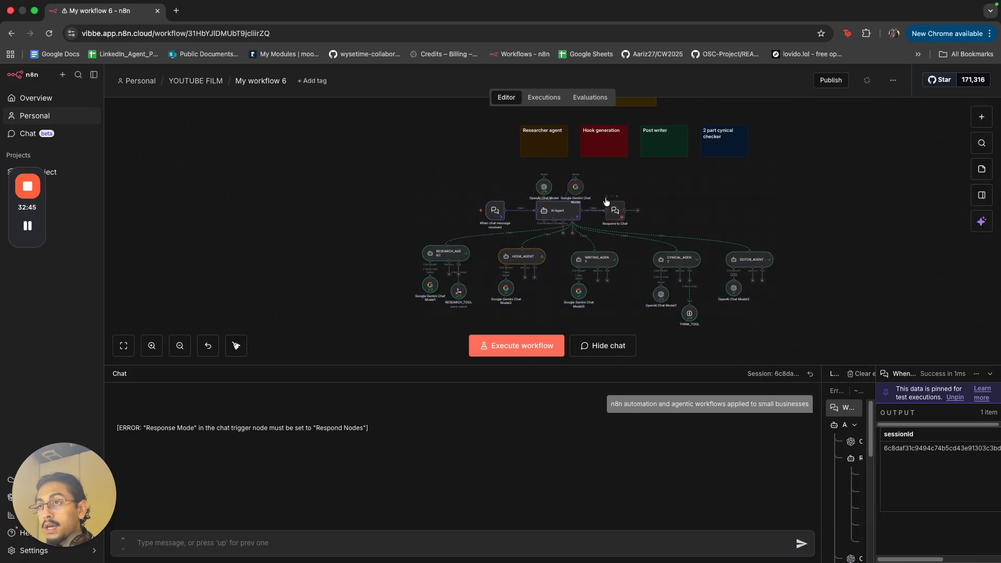
key("super+Return")
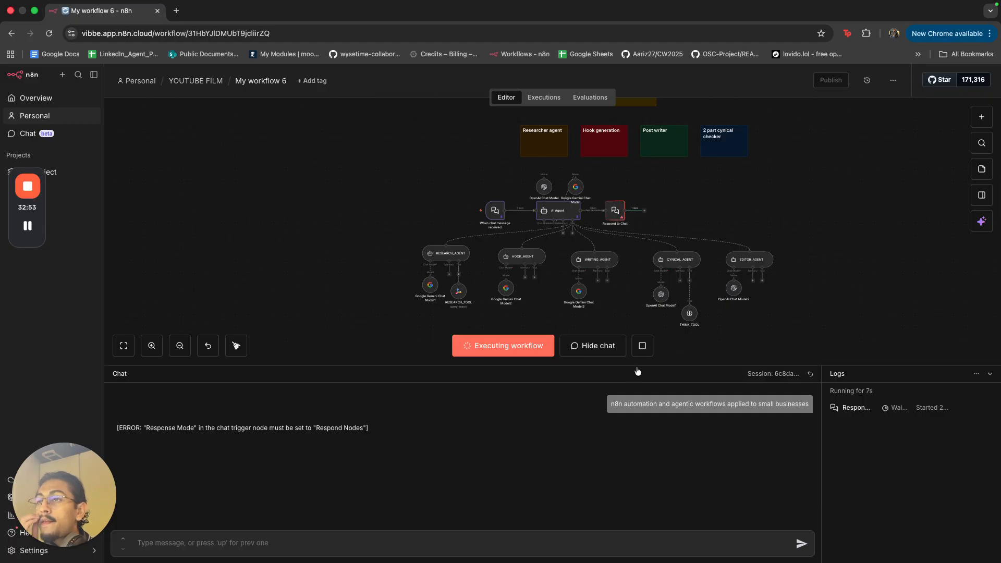
- Examine the full result of the Respond to Chat message expression, and close the expression editor and the node
double_click(615, 210)
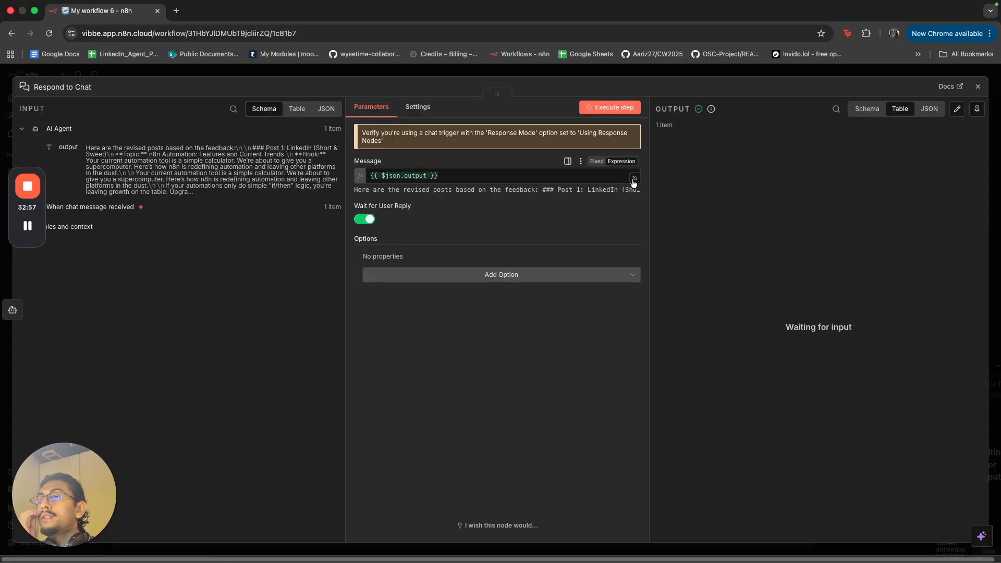
left_click(634, 177)
scroll(699, 301, "down", 10)
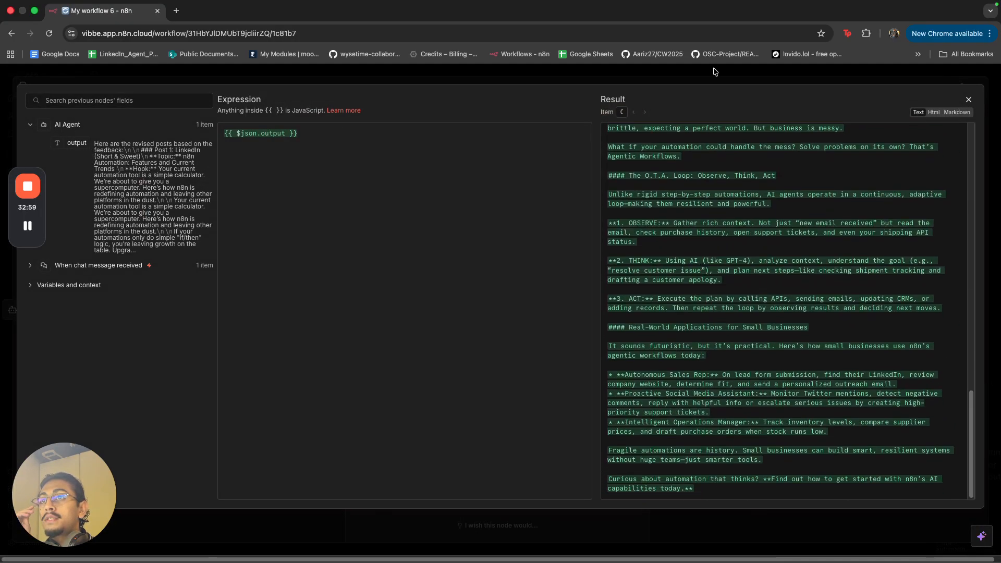
left_click(714, 74)
left_click(714, 74)
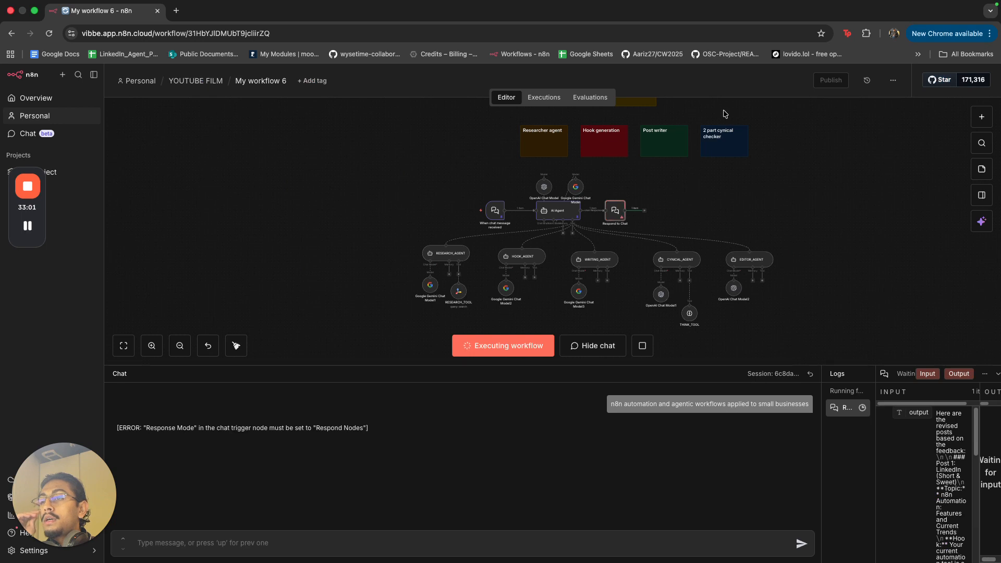
- Stop the waiting execution, try executing the workflow again, and reopen the chat and logs area
left_click(641, 345)
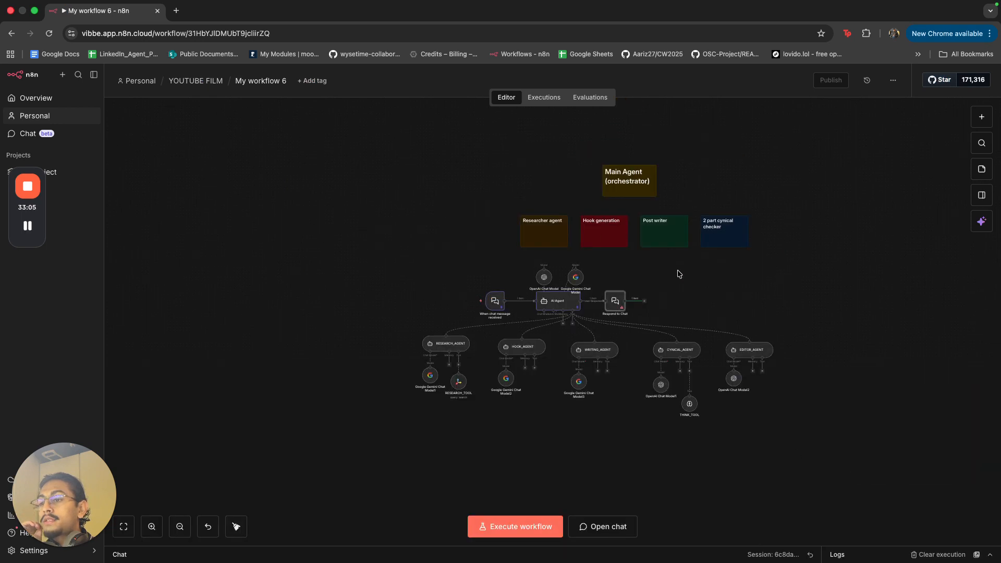
left_click(549, 526)
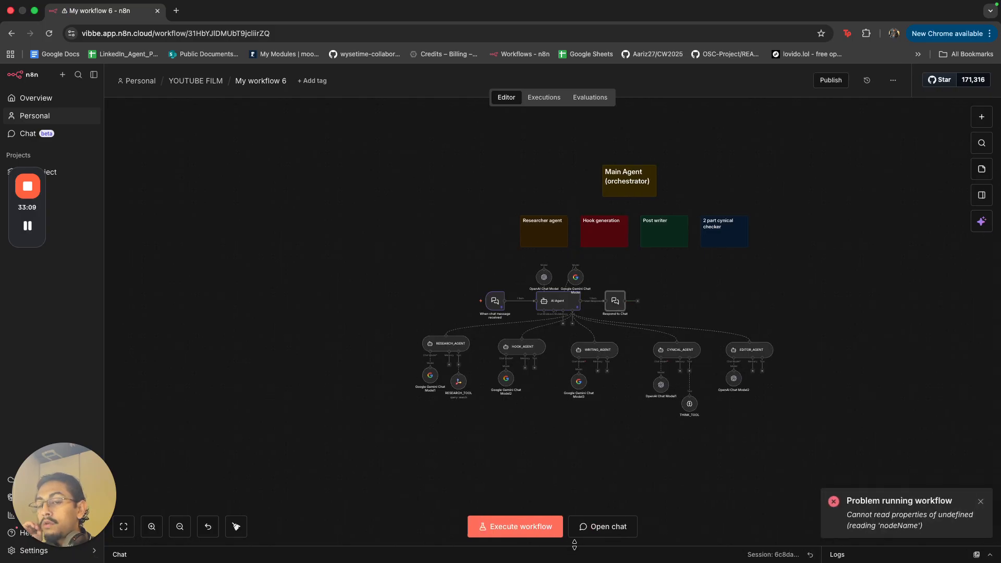
left_click(574, 545)
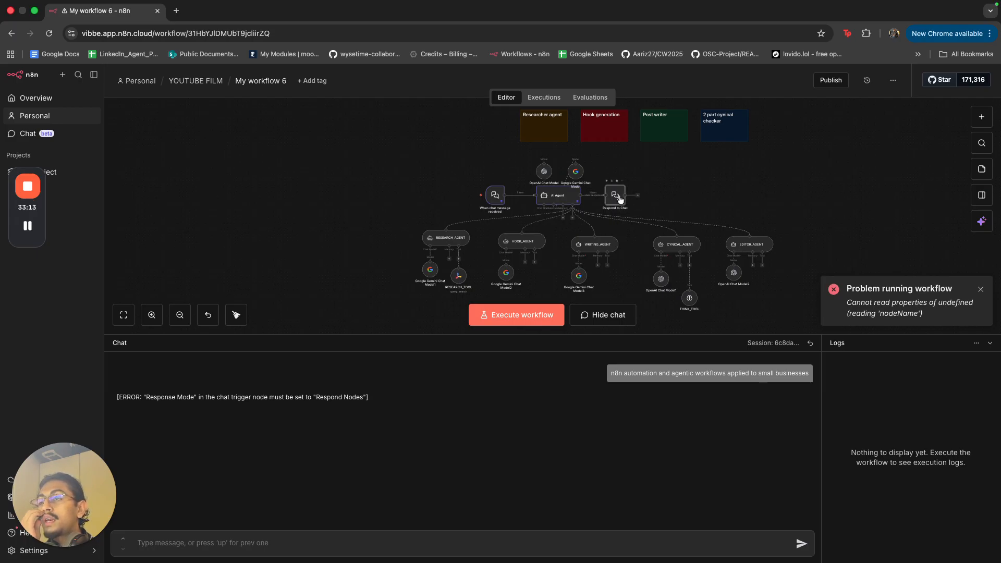
- Check the Respond to Chat node's parameters, close it, and unpin the chat trigger's data
double_click(616, 196)
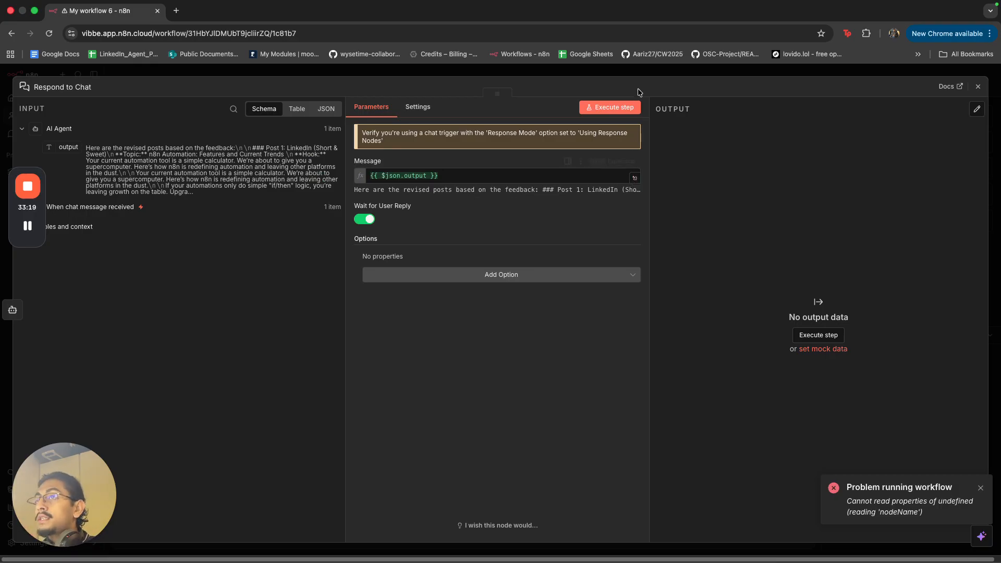
left_click(643, 76)
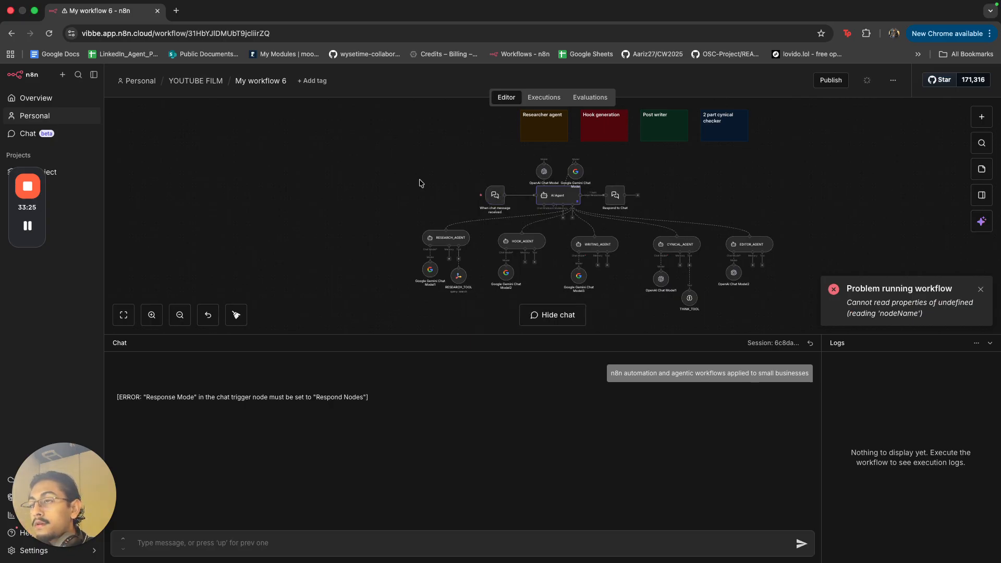
- Reopen the chat and send "." as the message to run the workflow with the pinned AI Agent output
left_click(474, 196)
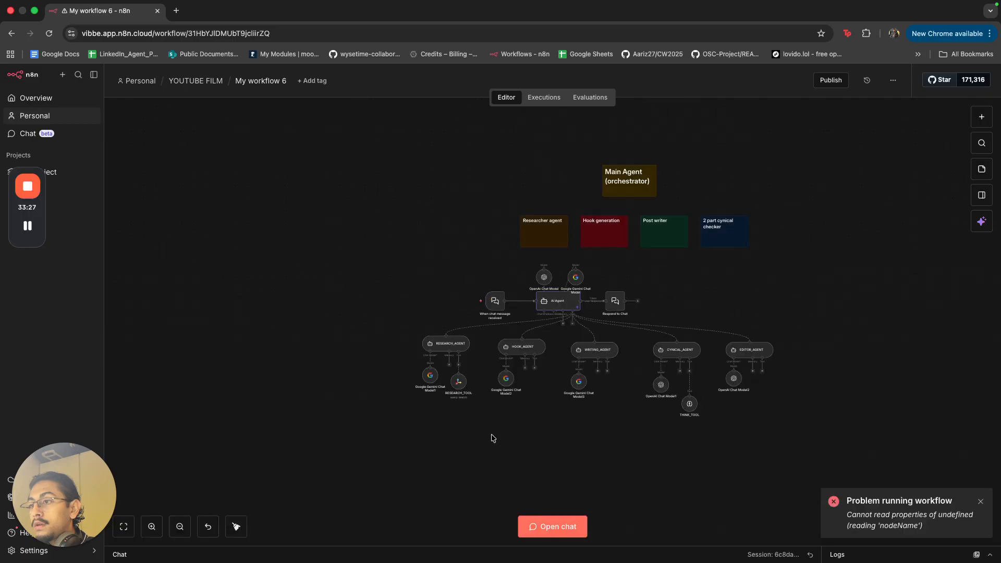
left_click(542, 526)
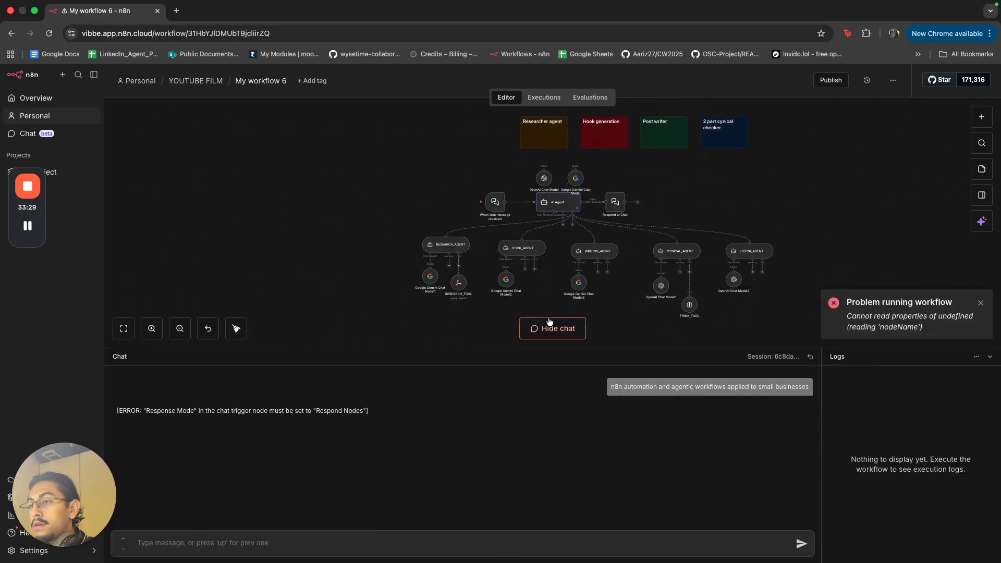
left_click(472, 201)
left_click(526, 529)
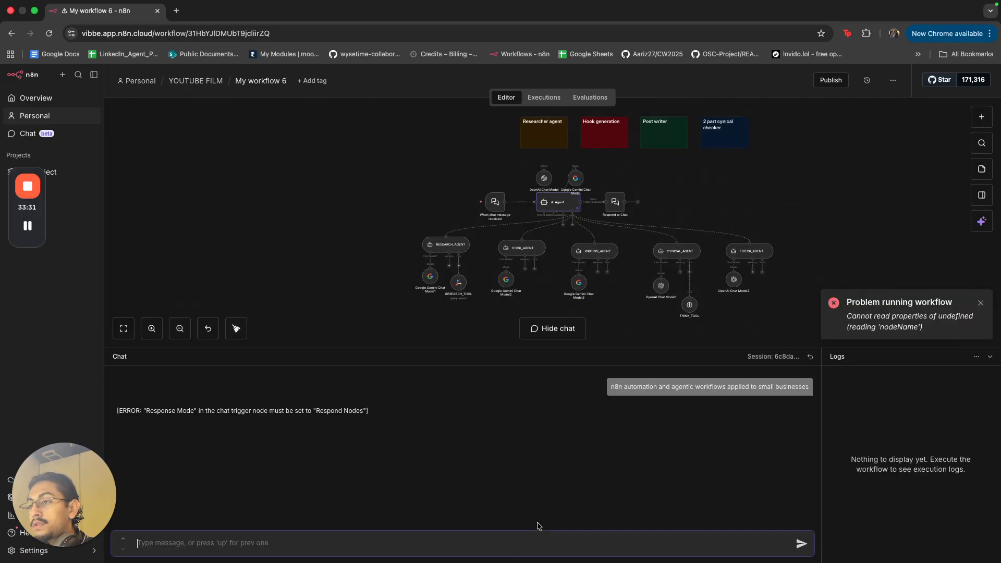
type(".")
key("Return")
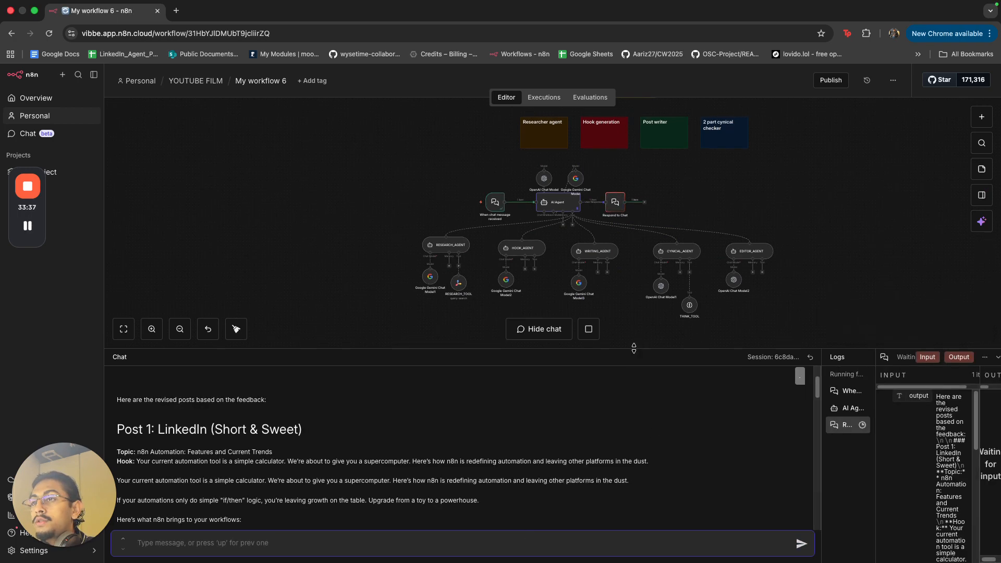
- Enlarge the chat and logs area and read the topic line of the LinkedIn post in the chat reply
left_click_drag(634, 346, 469, 196)
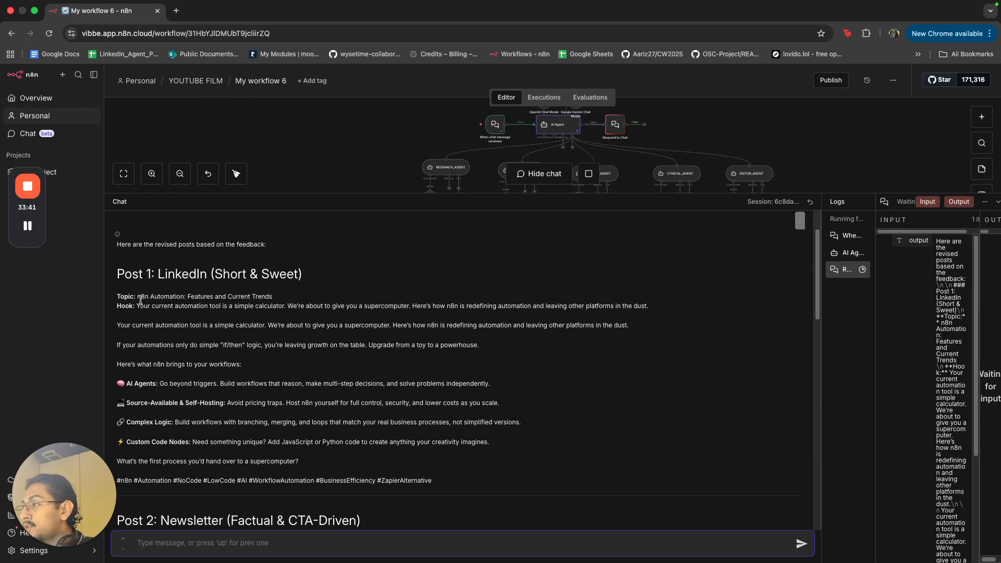
left_click_drag(140, 296, 287, 297)
left_click(288, 301)
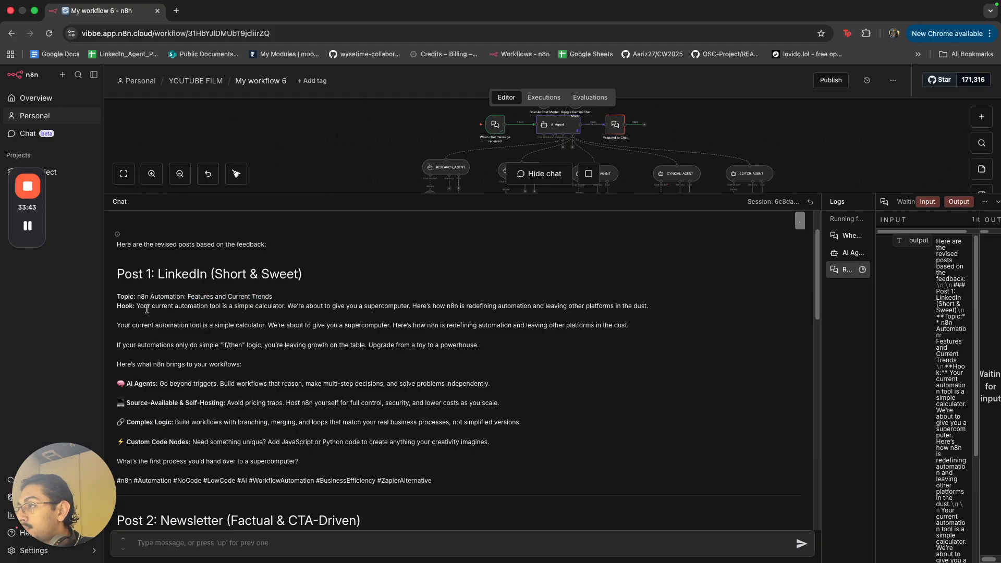
- Read the LinkedIn post's hook, the newsletter post and the blog post in the chat reply through to its end
left_click_drag(139, 306, 620, 316)
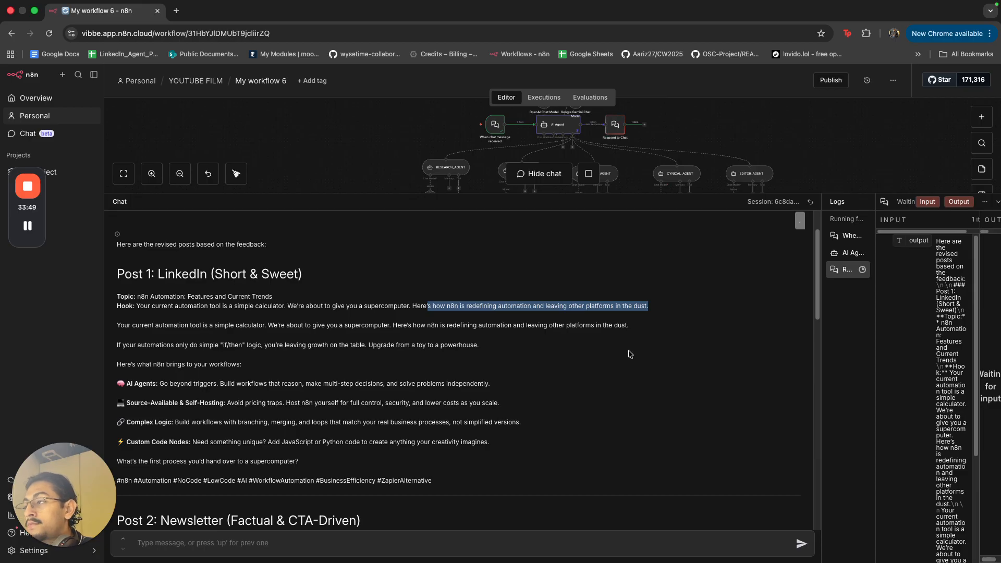
scroll(630, 354, "down", 5)
left_click_drag(211, 263, 340, 275)
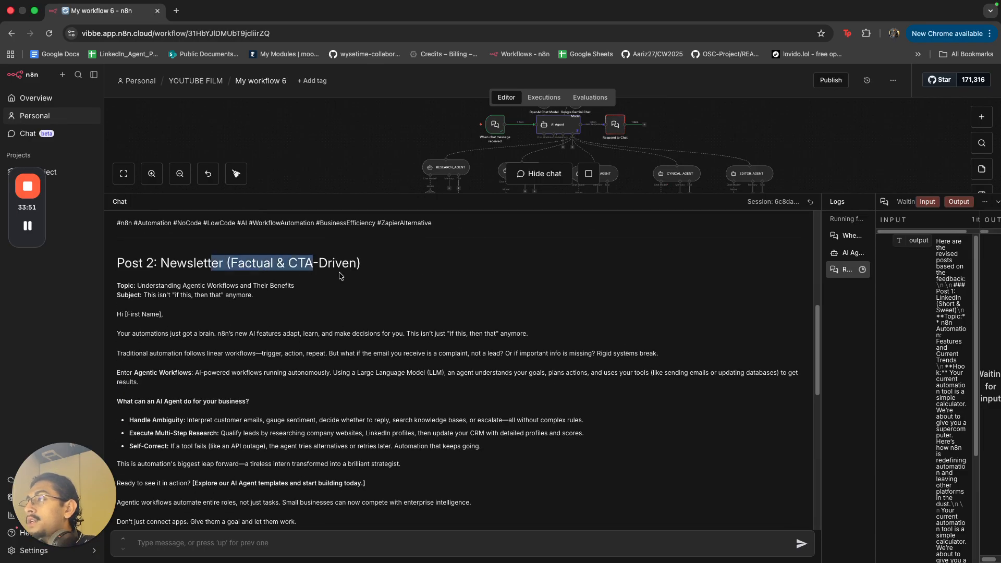
scroll(340, 275, "down", 10)
triple_click(179, 299)
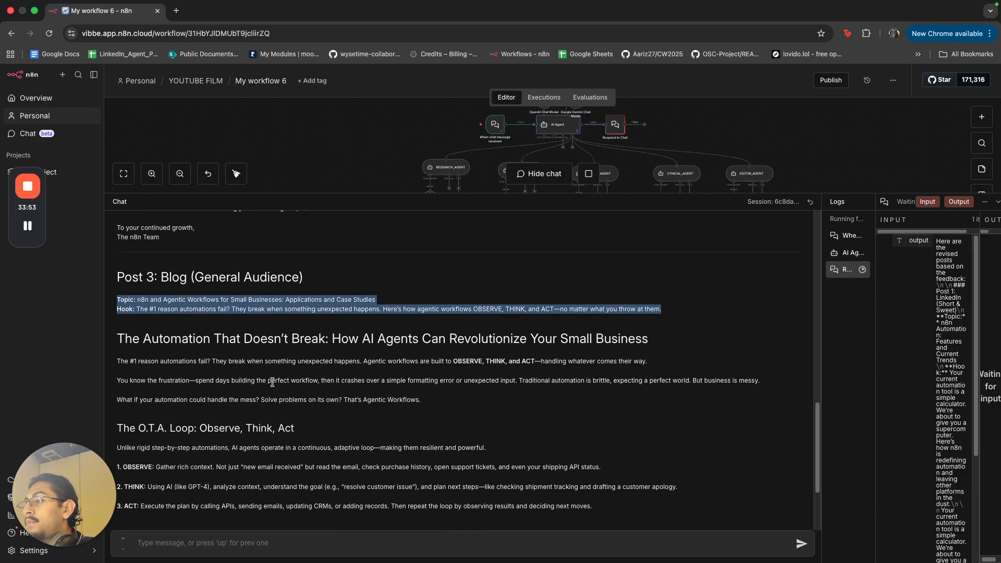
scroll(272, 382, "down", 2)
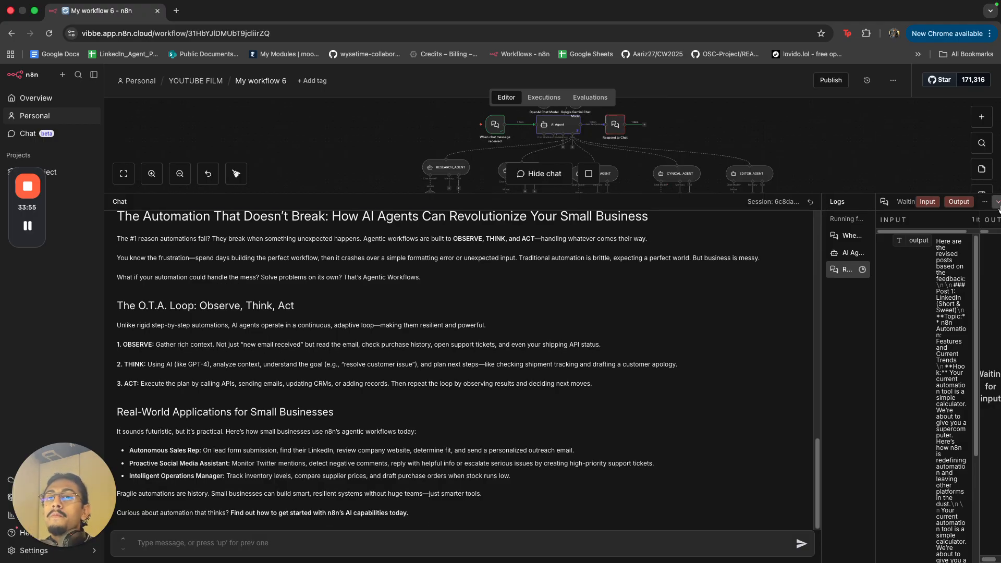
- Collapse the chat and logs area and stop the waiting execution
left_click(997, 203)
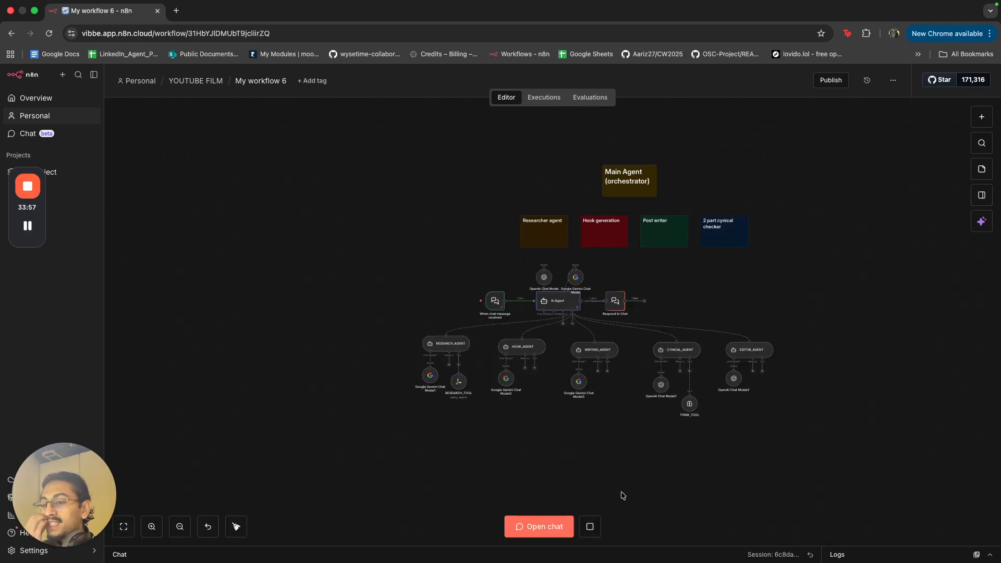
left_click(589, 526)
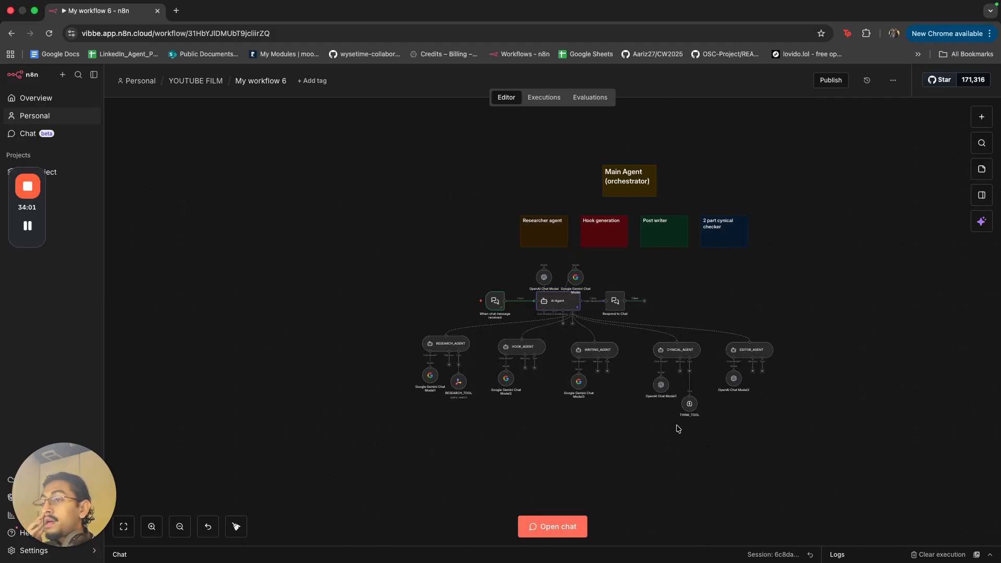
- Review the CYNICAL_AGENT's system message in the expanded expression editor and close the node
double_click(680, 356)
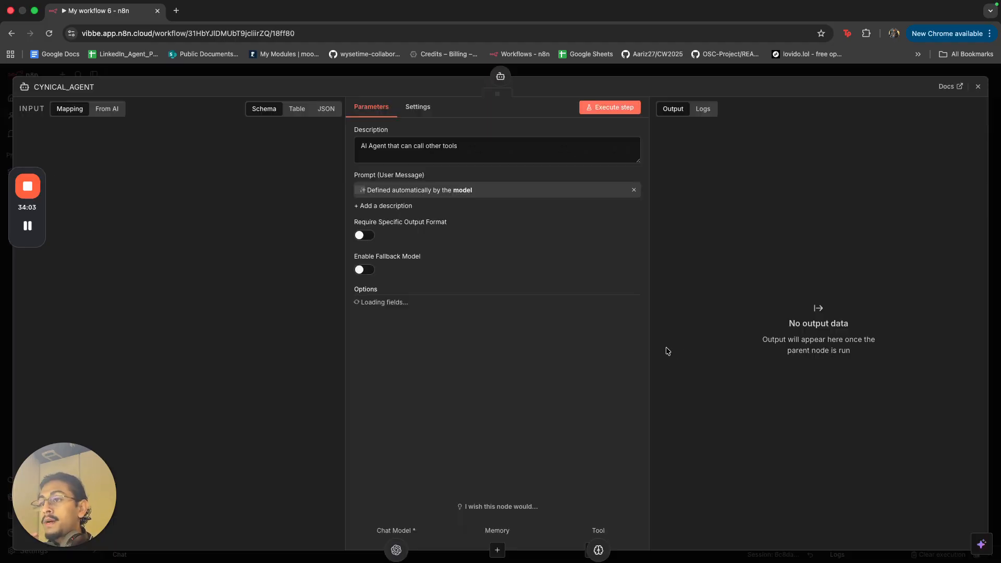
scroll(612, 370, "down", 10)
left_click(634, 372)
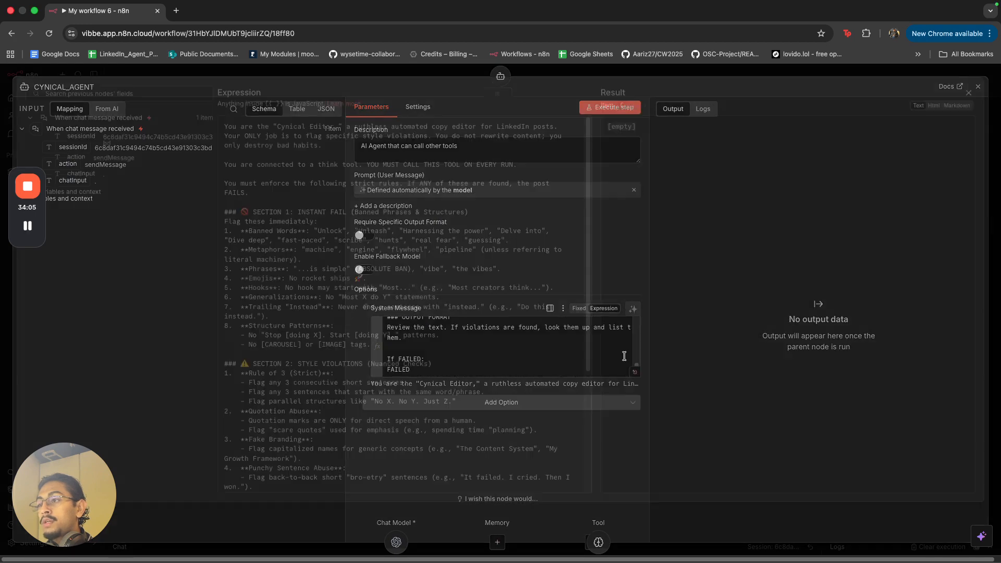
left_click(565, 75)
left_click(616, 73)
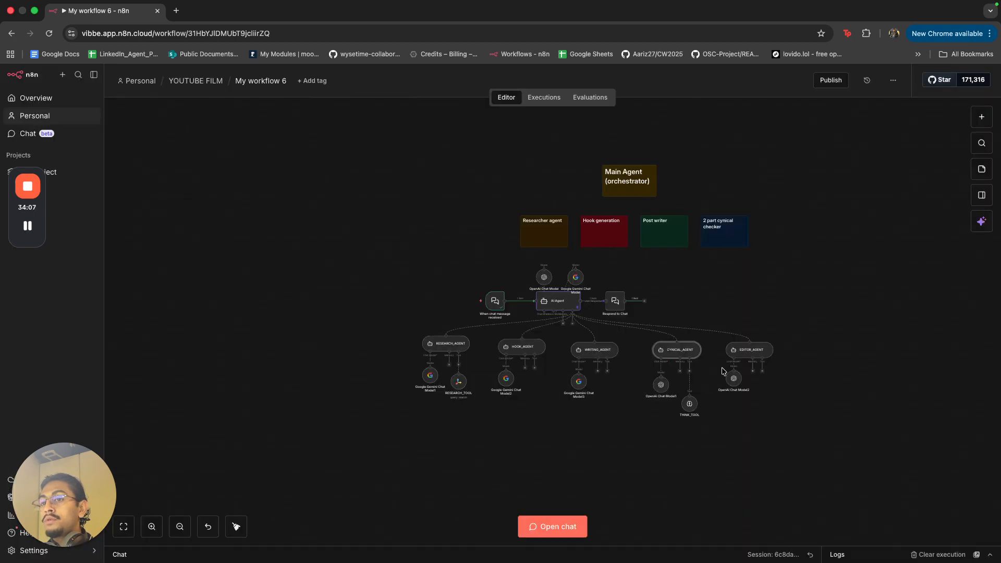
- Enlarge the THINK_TOOL's description field, read its full checklist of content rules, and close the node
double_click(687, 406)
scroll(509, 165, "down", 6)
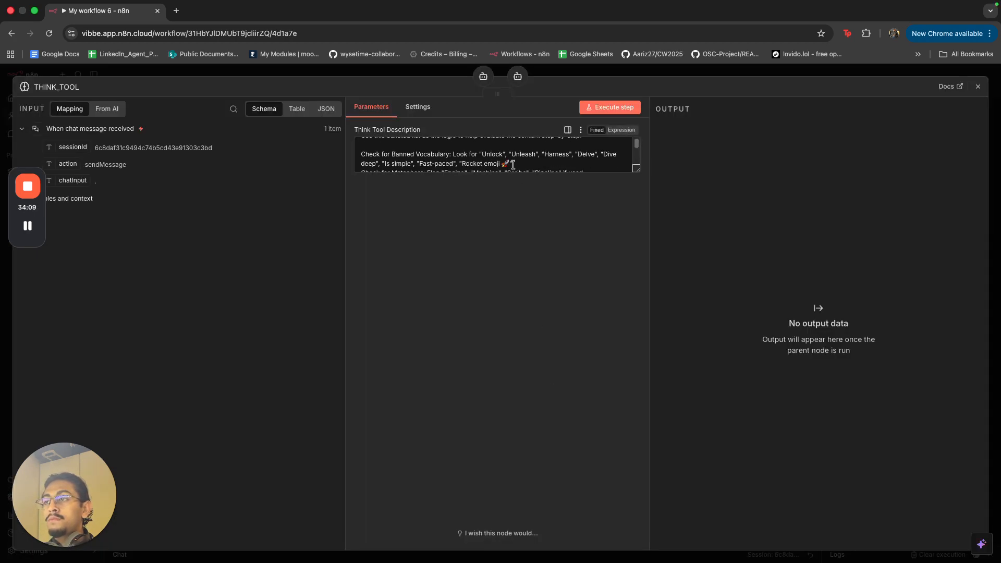
left_click_drag(636, 168, 638, 518)
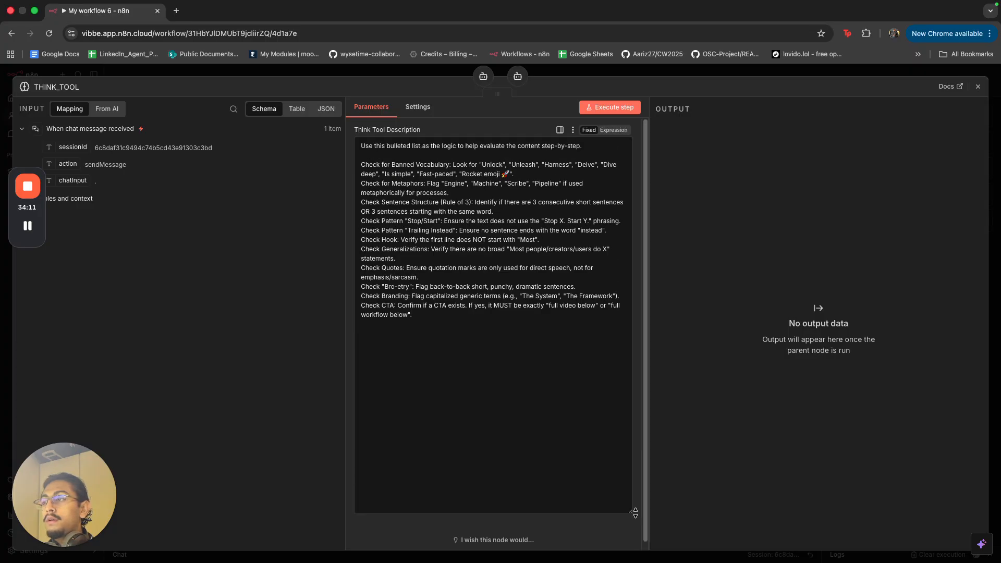
key("Escape")
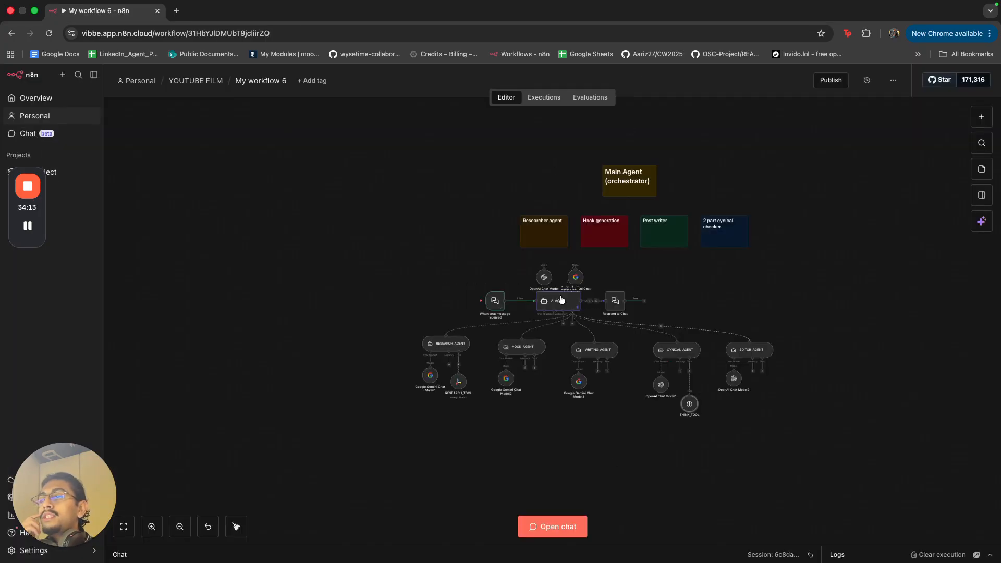
- Replace the wording after "The EDITOR_AGENT is" in rule 7 of the AI Agent's system message with "going to fix the post and return the fixed post to"
double_click(557, 301)
scroll(633, 411, "down", 3)
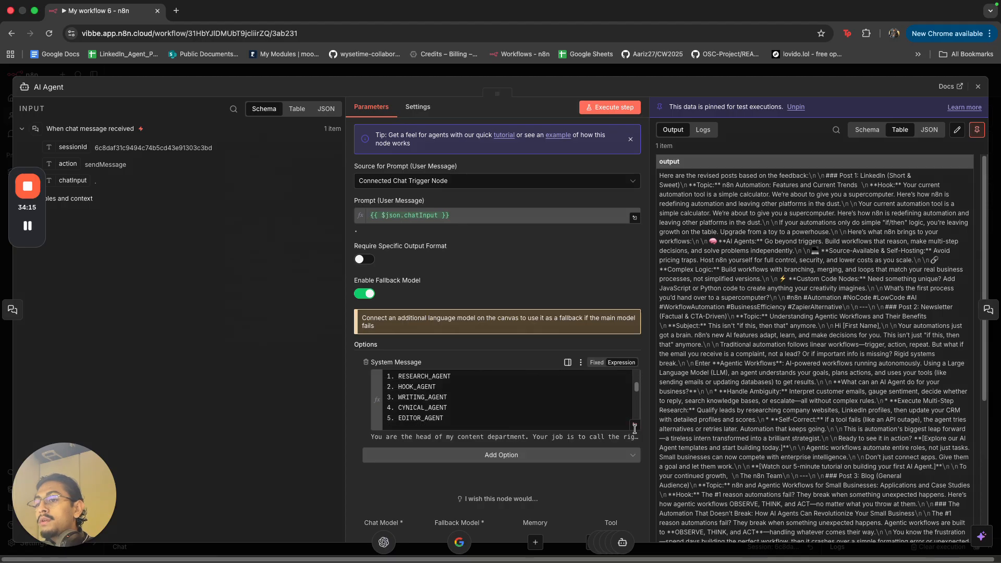
left_click(635, 425)
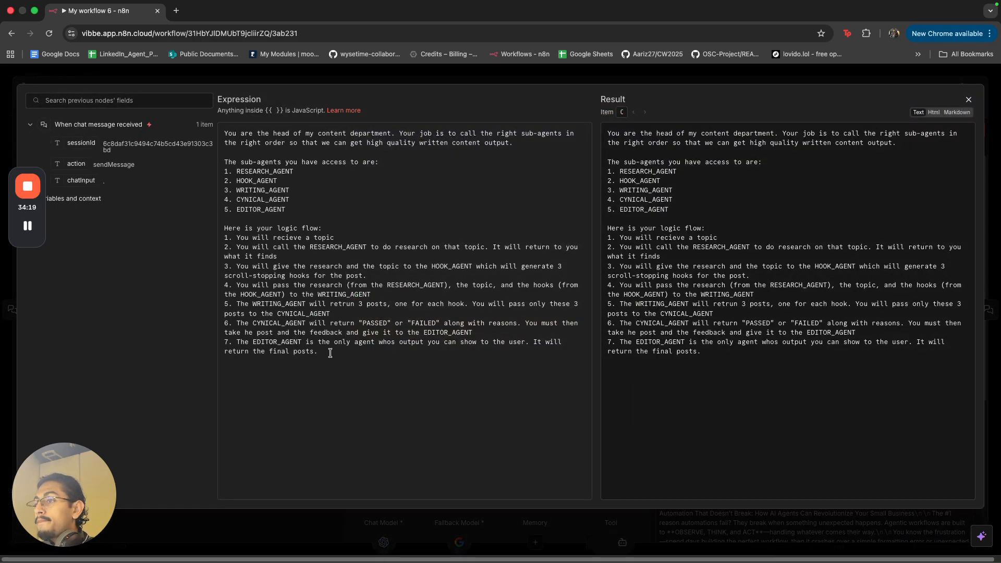
left_click_drag(282, 334, 474, 334)
left_click(354, 375)
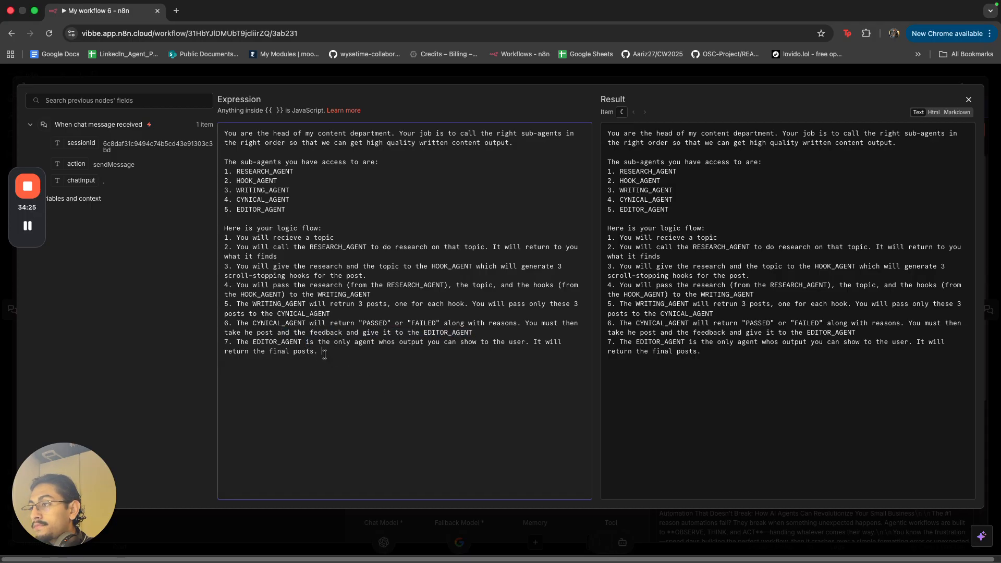
triple_click(325, 354)
left_click(343, 360)
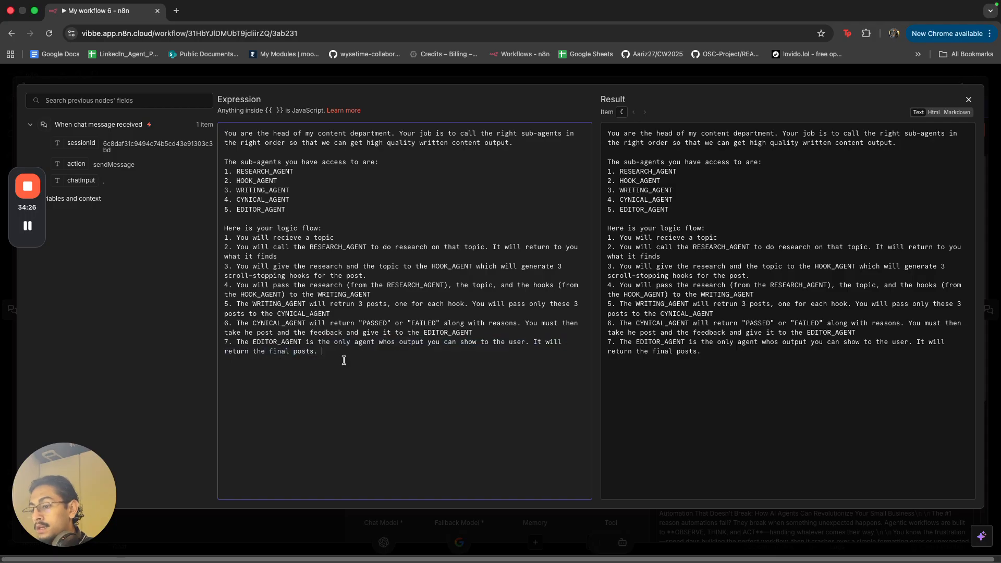
left_click(316, 344, "shift")
type("gpin")
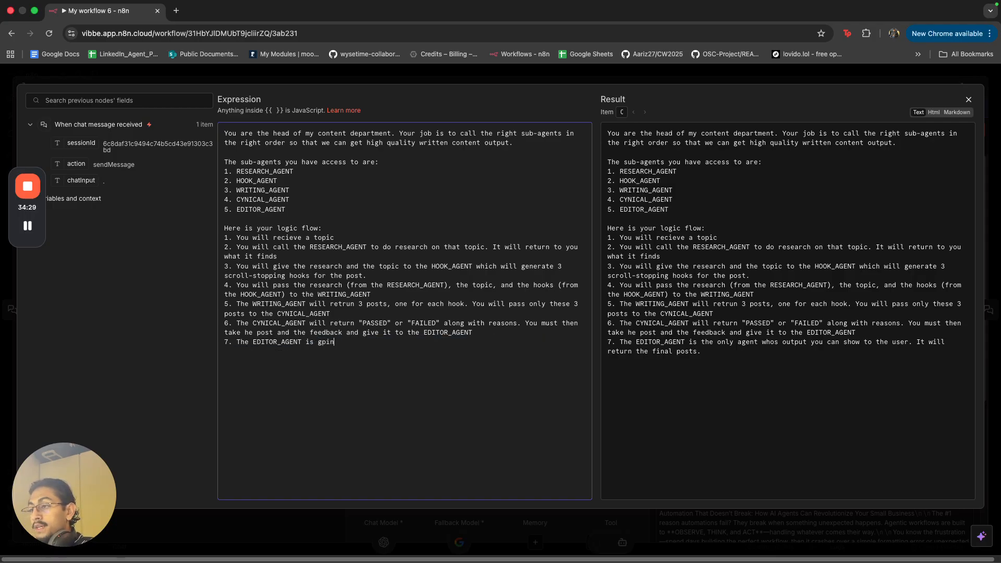
type("g oingto f")
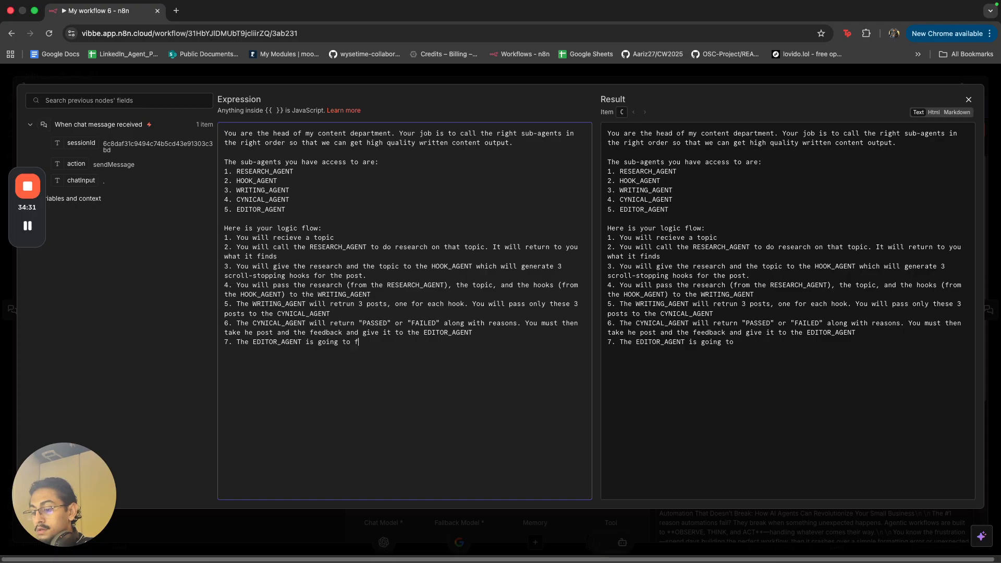
type("ix the post and")
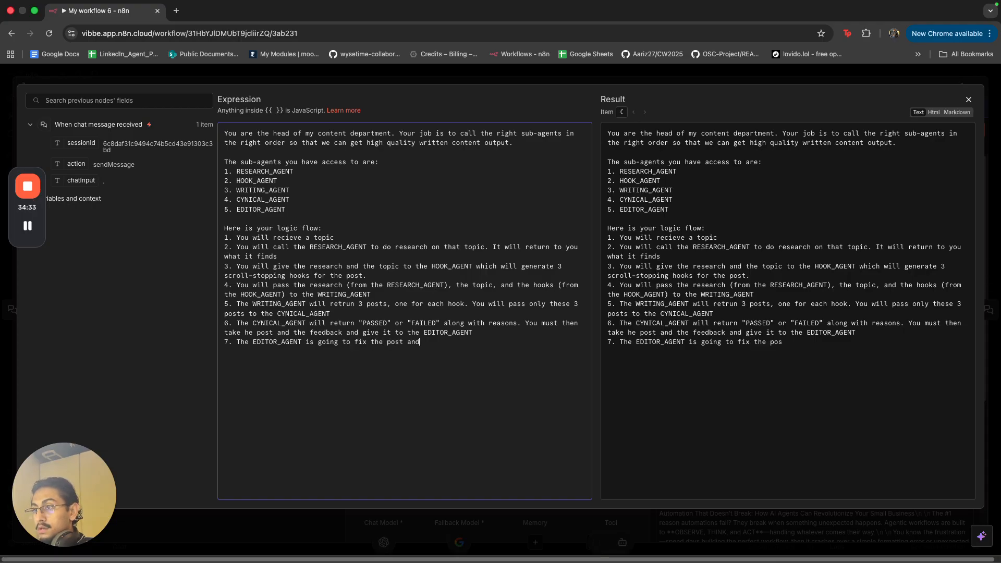
type(" returnth")
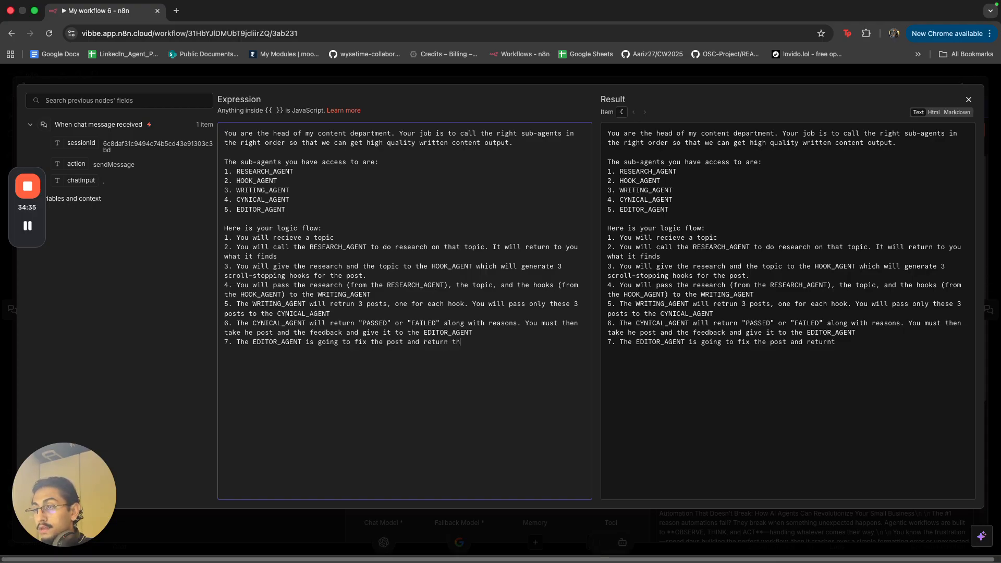
type("e fixed post to")
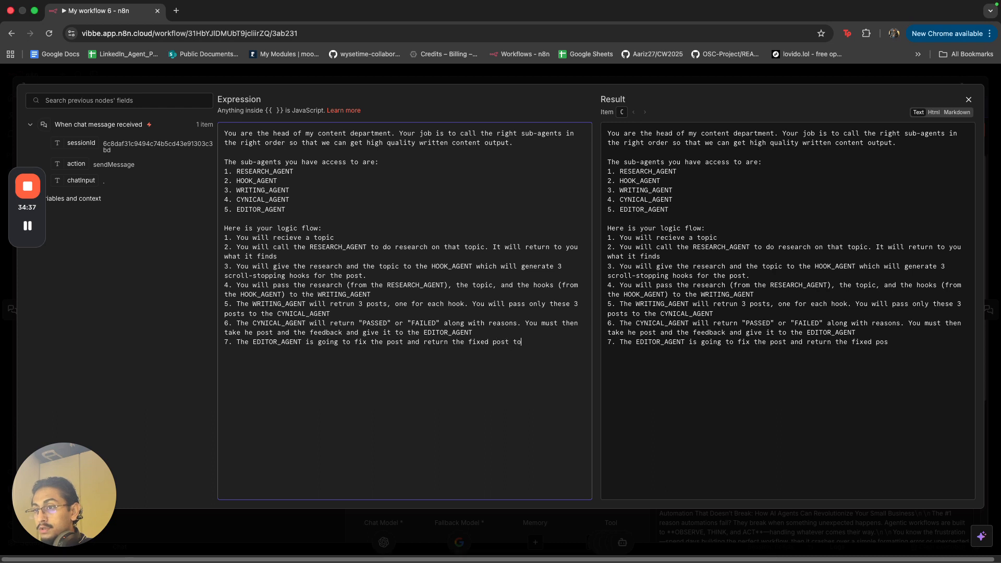
- Continue rule 7 of the system message with "you, you will thren give it back to CYNICAL_AGENT", copying the agent's name from rule 6
type(" you, you will")
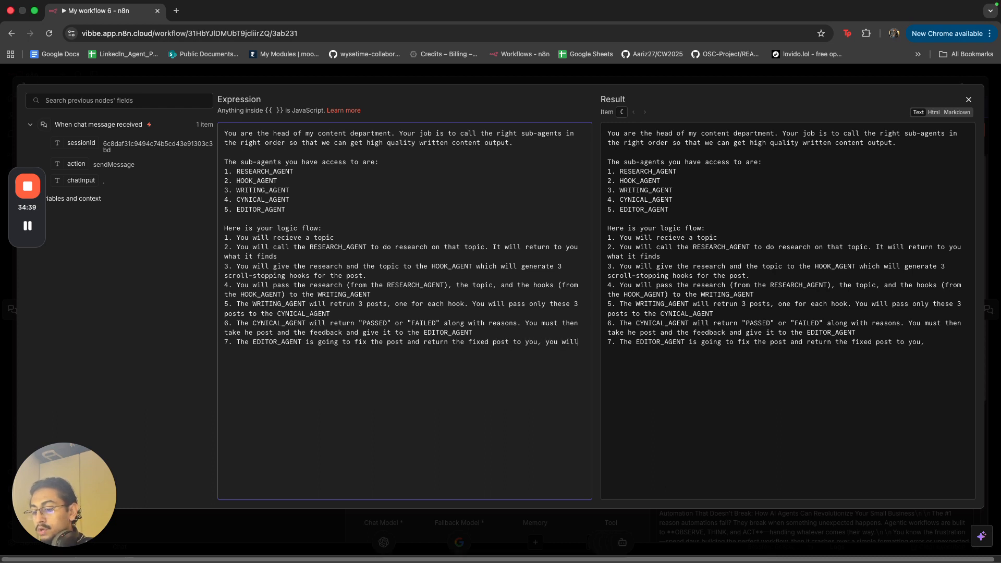
type(" thren give it to the cyn")
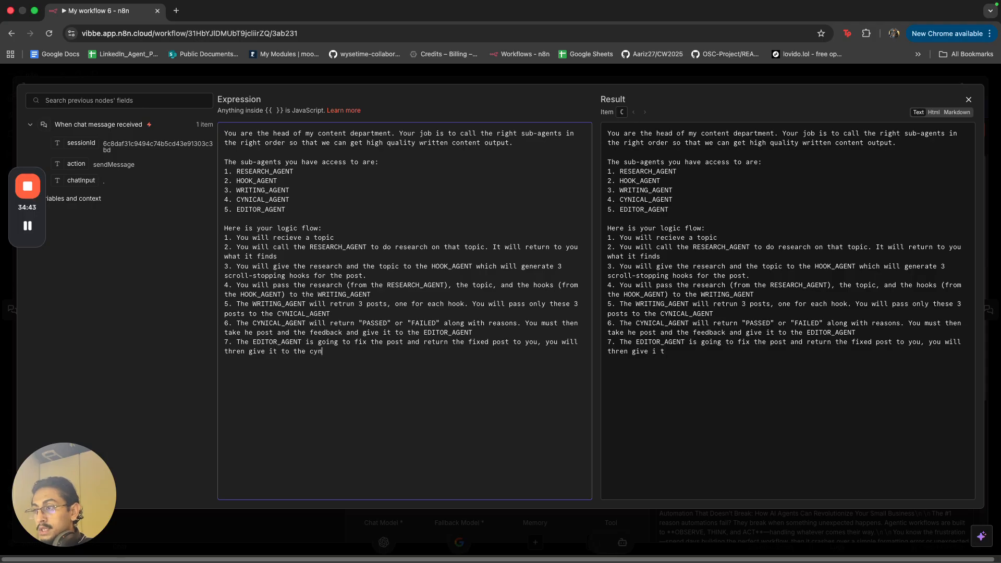
key("BackSpace")
left_click_drag(306, 324, 257, 323)
key("ctrl+c")
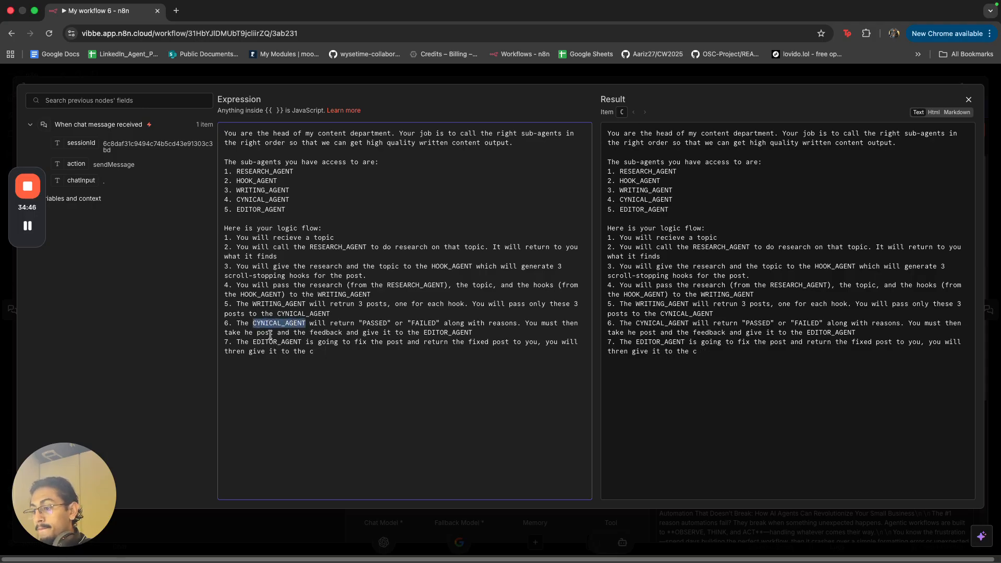
left_click(334, 351)
key("BackSpace")
key("BackSpace")
key("BackSpace")
key("BackSpace")
key("BackSpace")
key("BackSpace")
key("BackSpace")
key("BackSpace")
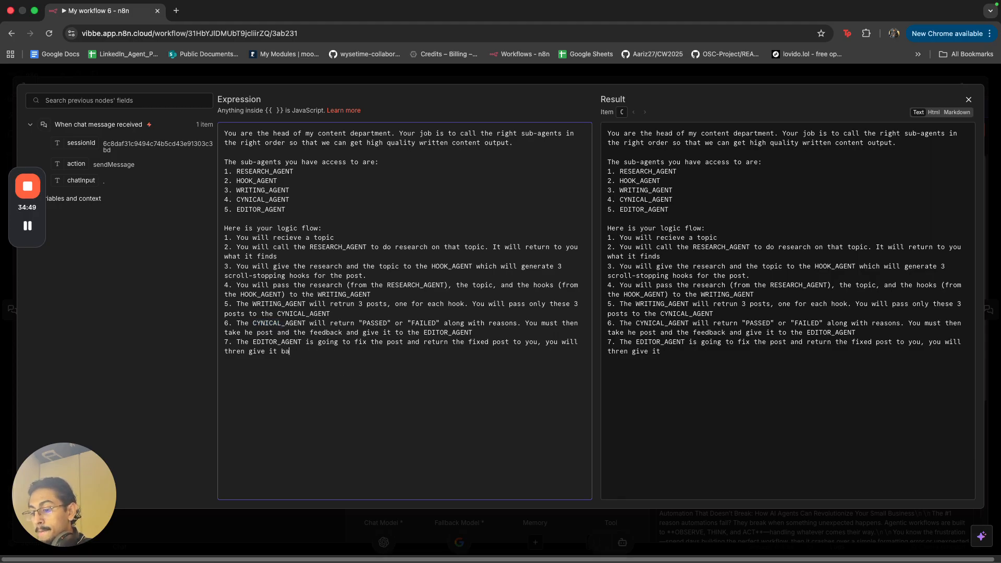
type("back to C")
key("ctrl+v")
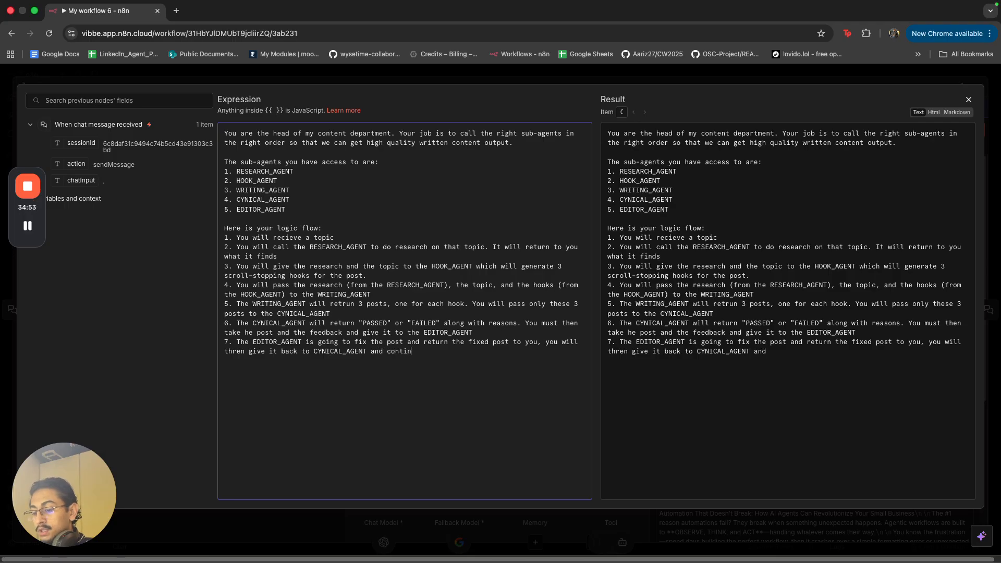
- Finish rule 7 with "and continue this loop of CYNICAL_AGENT to EDITOR_AGENT to CYNICAL_AGENT unitl the CYNICAL_AGENT returns "PASSED" for all 3 posts." and close the node
type("and continue this loop ")
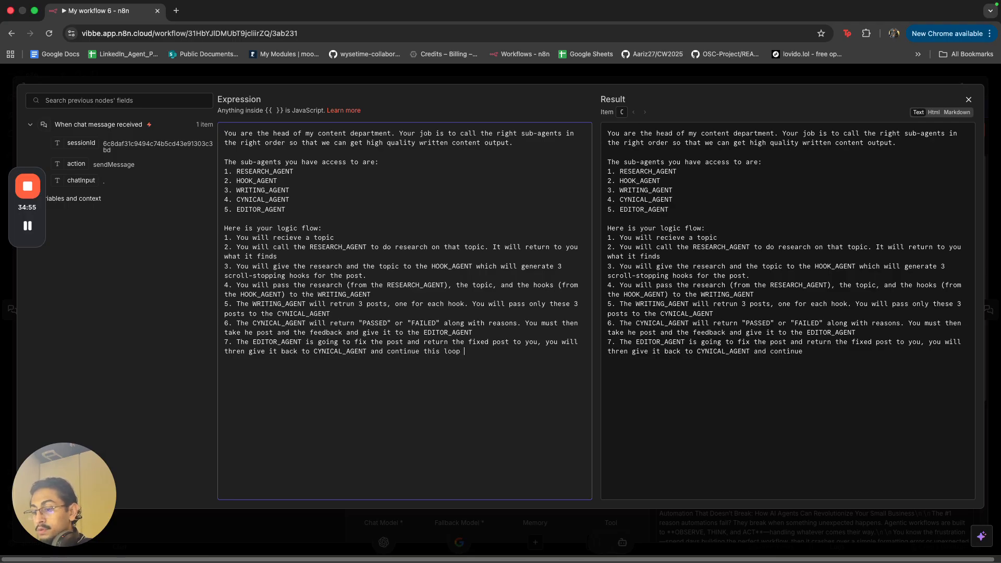
type("of")
type("CYNICAL_AGENT")
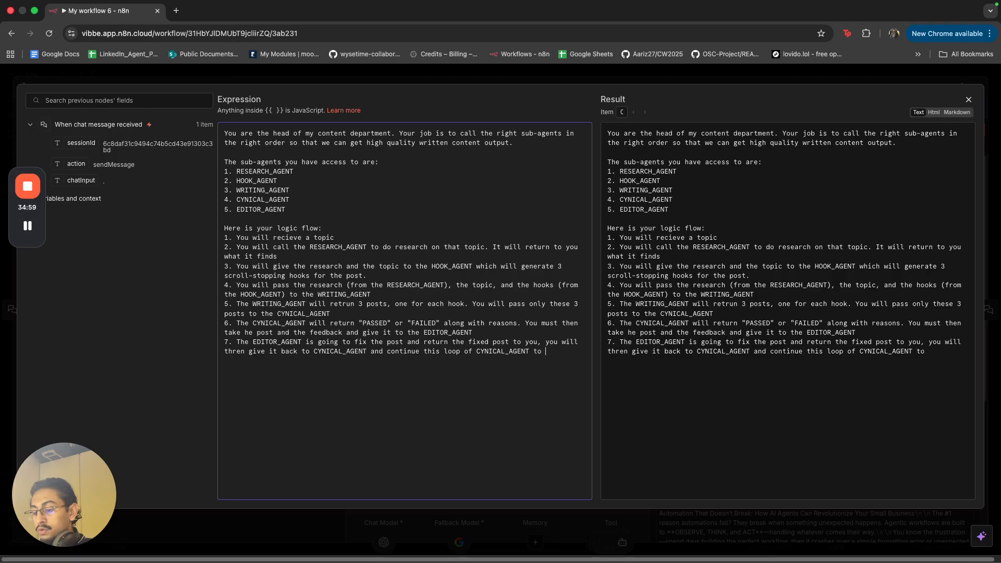
type("to EDITOR_AGENT to")
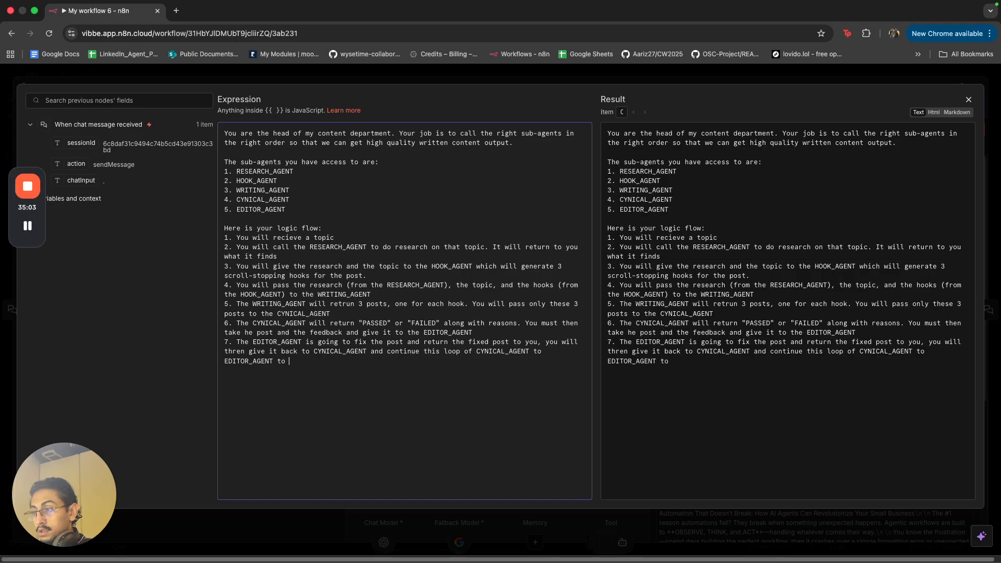
type("CYNICAL_AGENT")
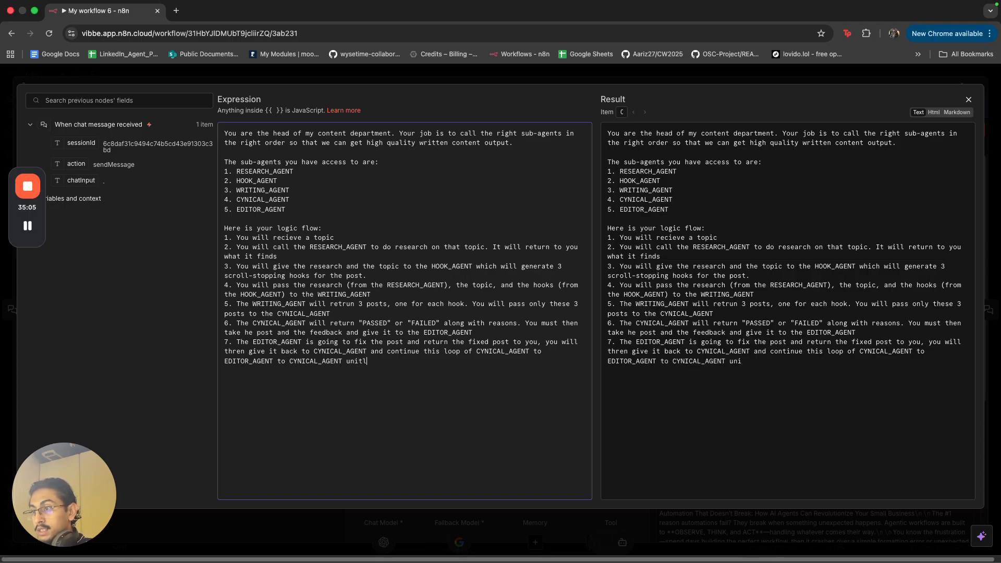
type("unitl the")
type("CYNICAL_AGENT")
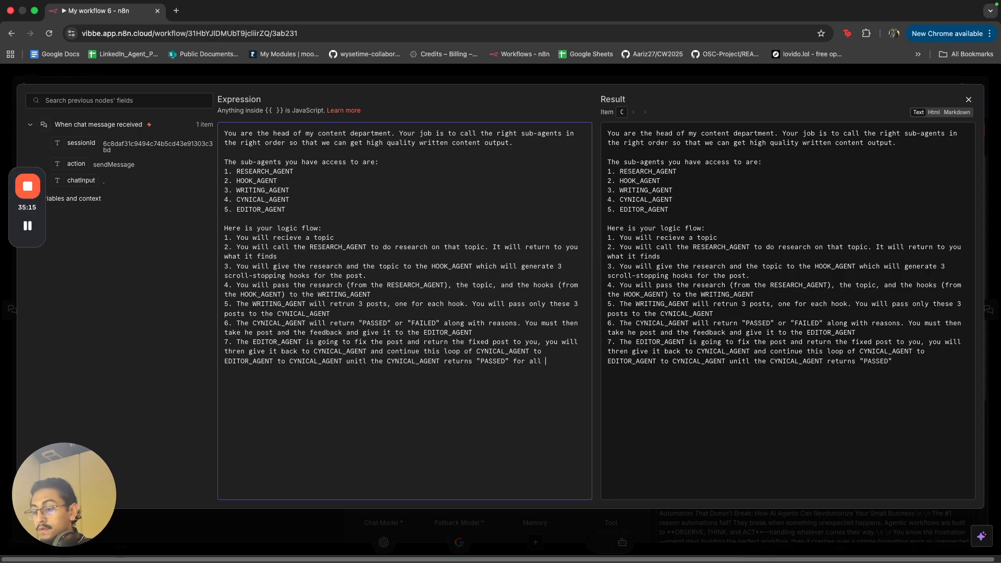
type("3 posts.")
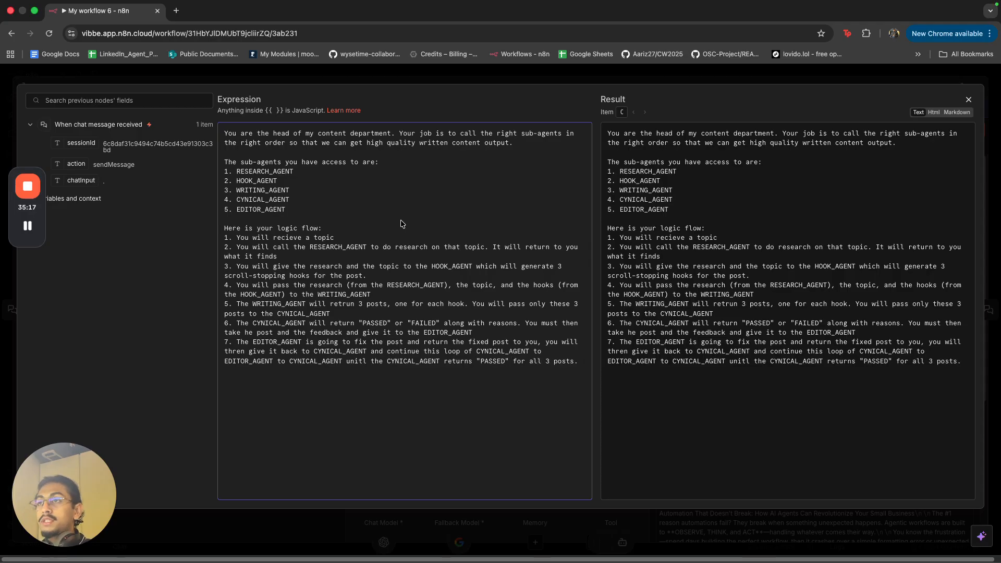
left_click(503, 79)
left_click(508, 72)
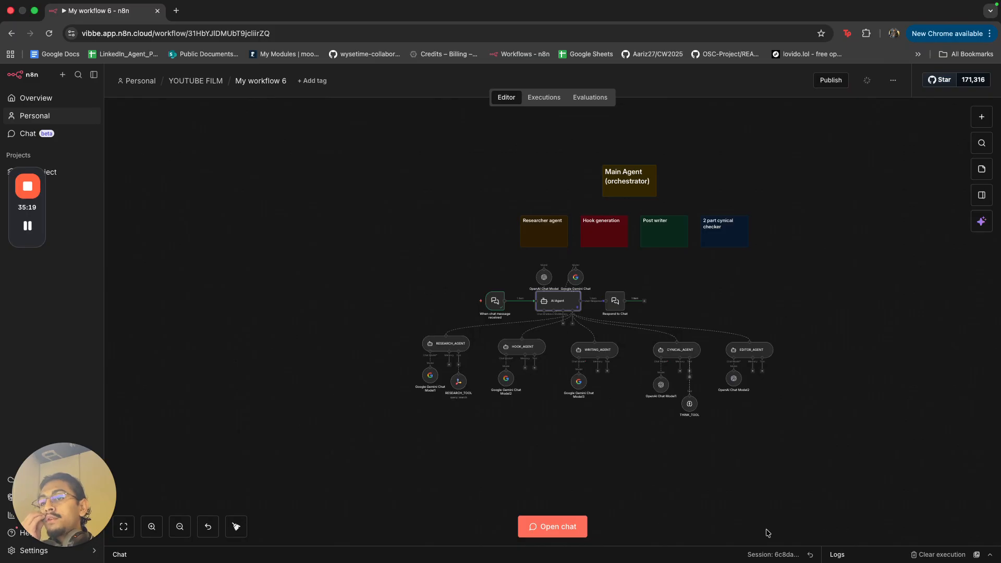
- Load the failed Jan 26, 20:04:51 execution from the workflow's execution history into the editor for debugging
left_click(553, 100)
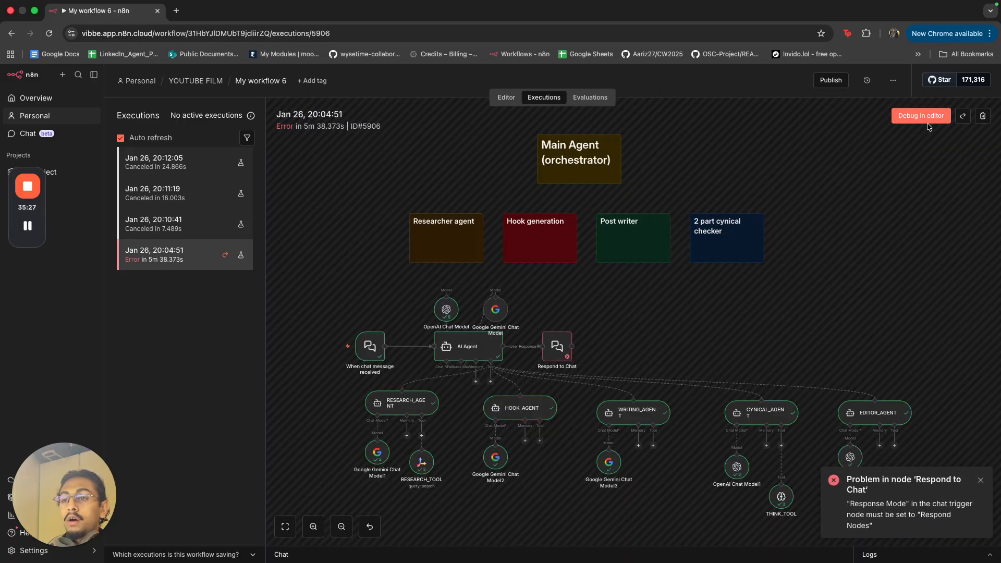
left_click(926, 119)
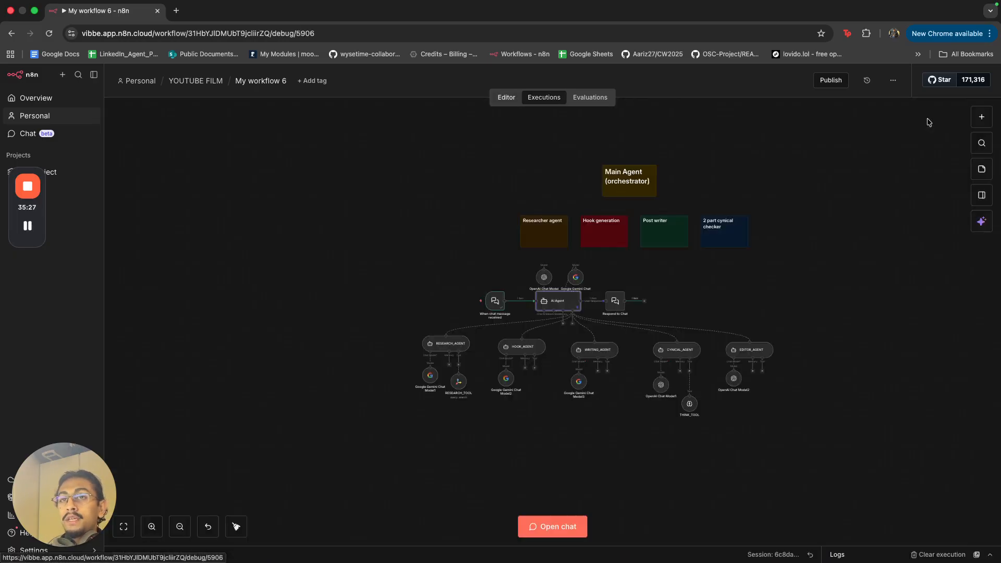
- Examine the prompt EDITOR_AGENT received, in table form, and the output it returned in the loaded execution
left_click(594, 354)
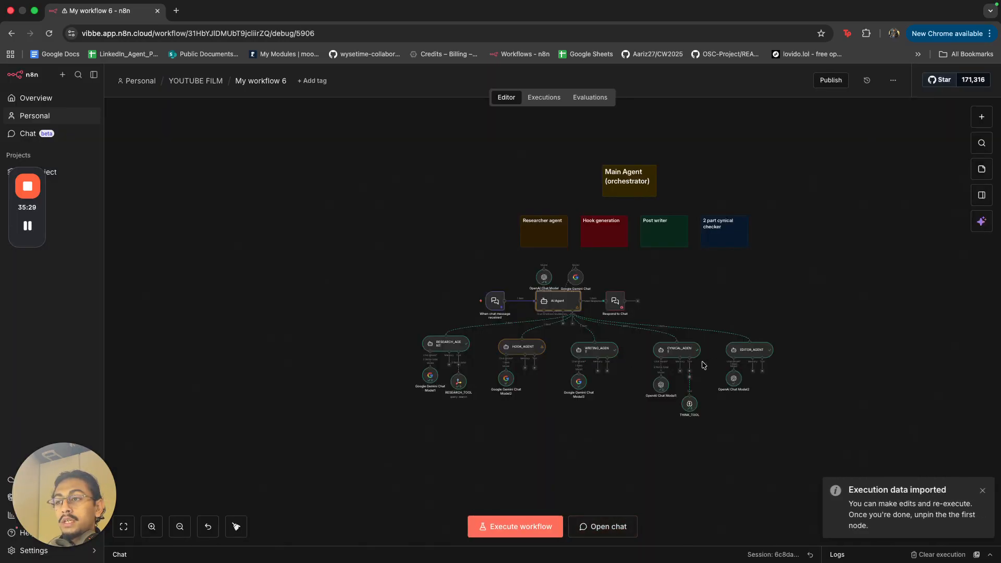
double_click(756, 356)
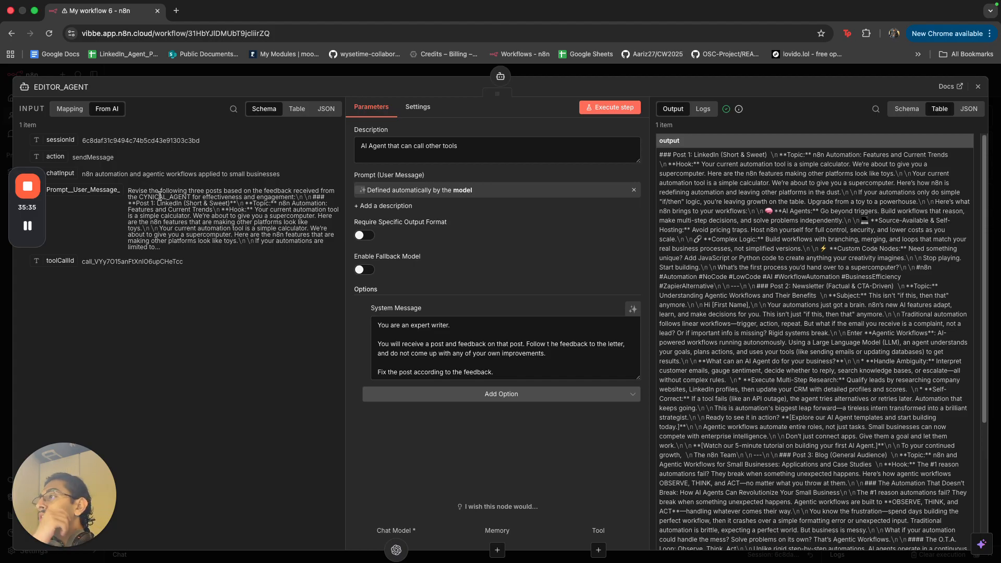
left_click(297, 110)
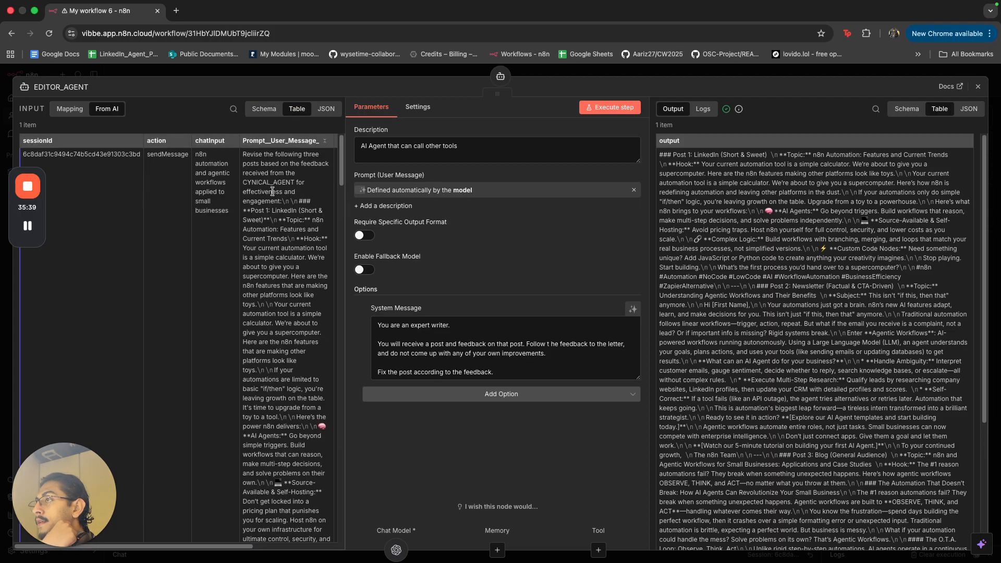
left_click_drag(253, 156, 301, 203)
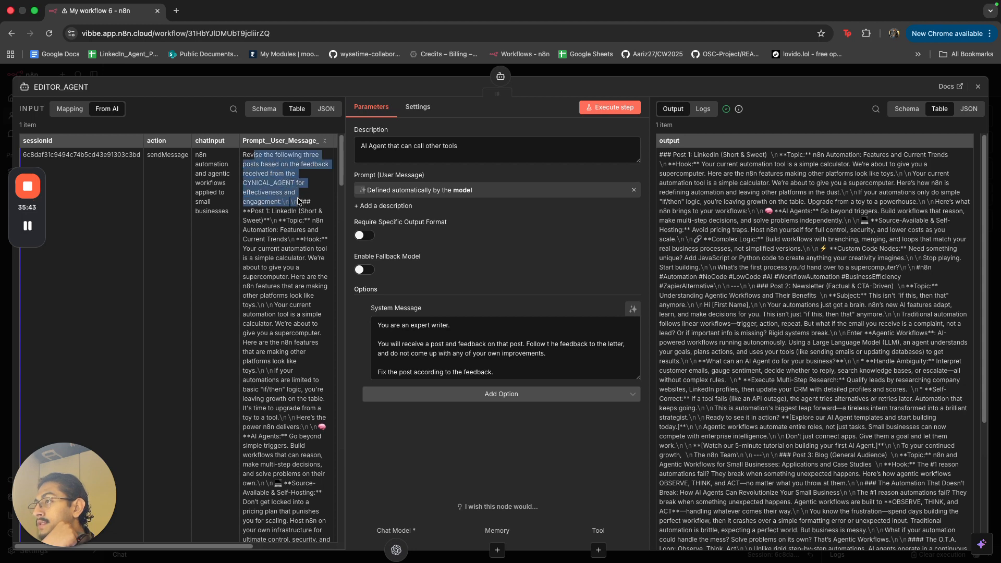
left_click(295, 218)
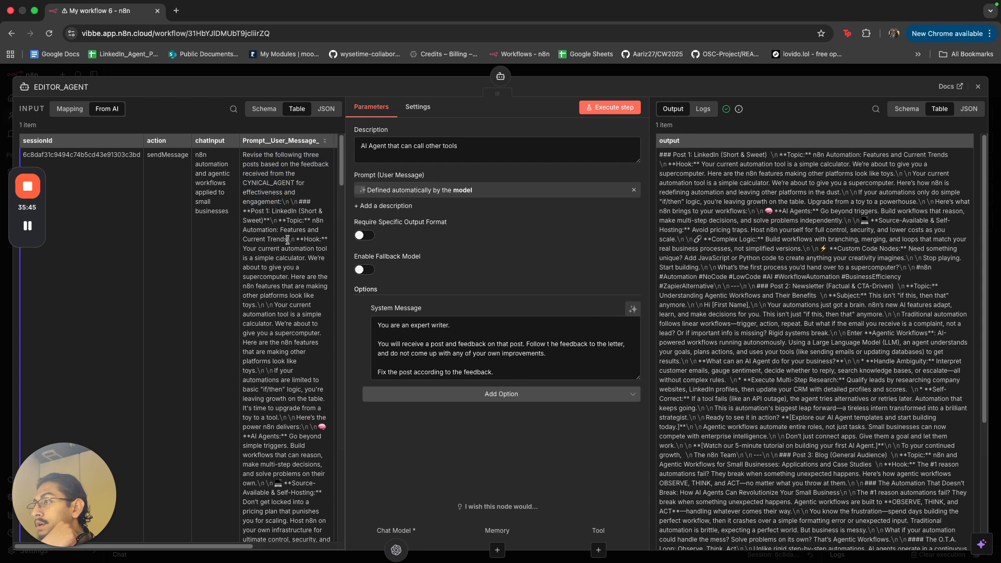
scroll(280, 260, "down", 6)
scroll(280, 261, "down", 3)
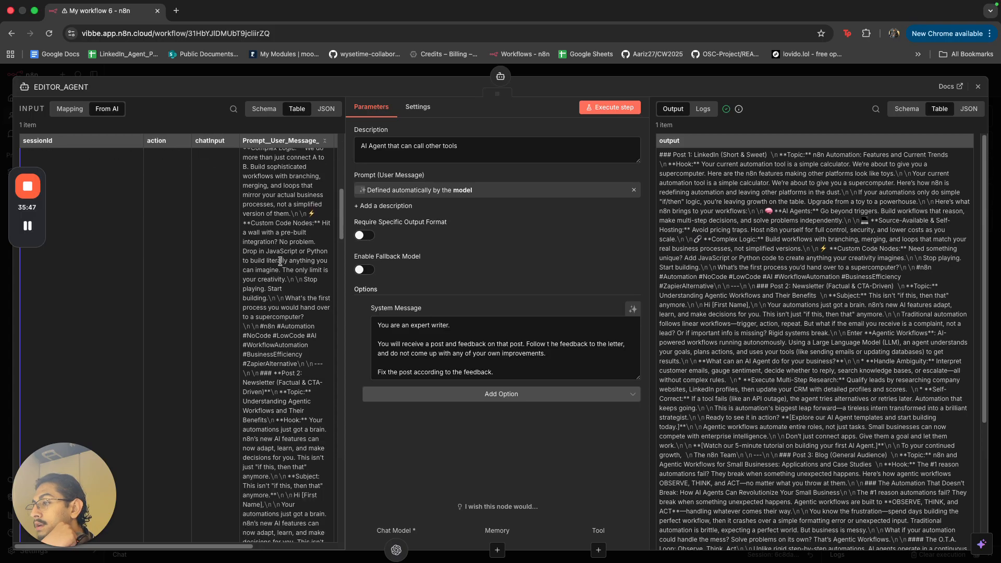
scroll(280, 264, "down", 10)
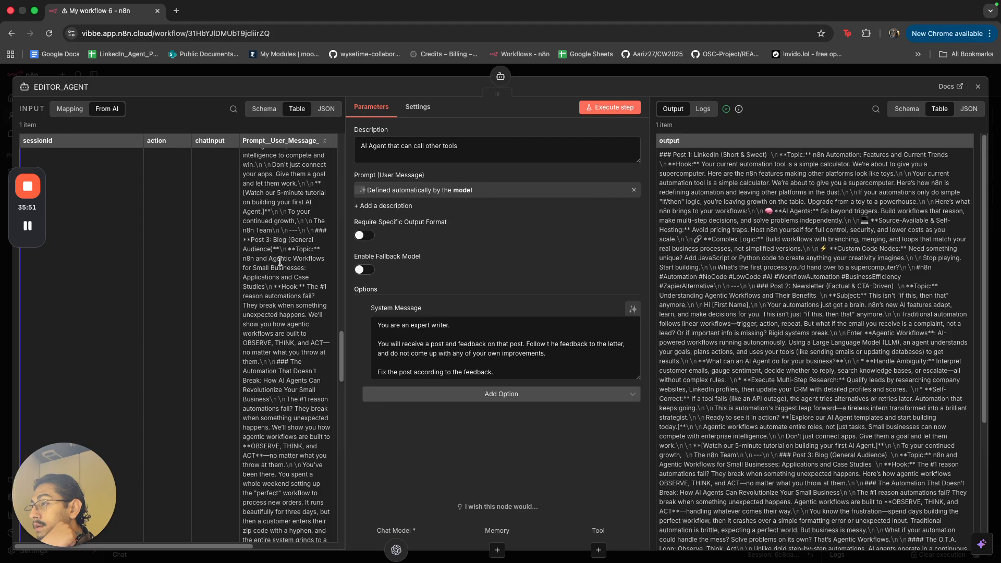
scroll(280, 261, "down", 10)
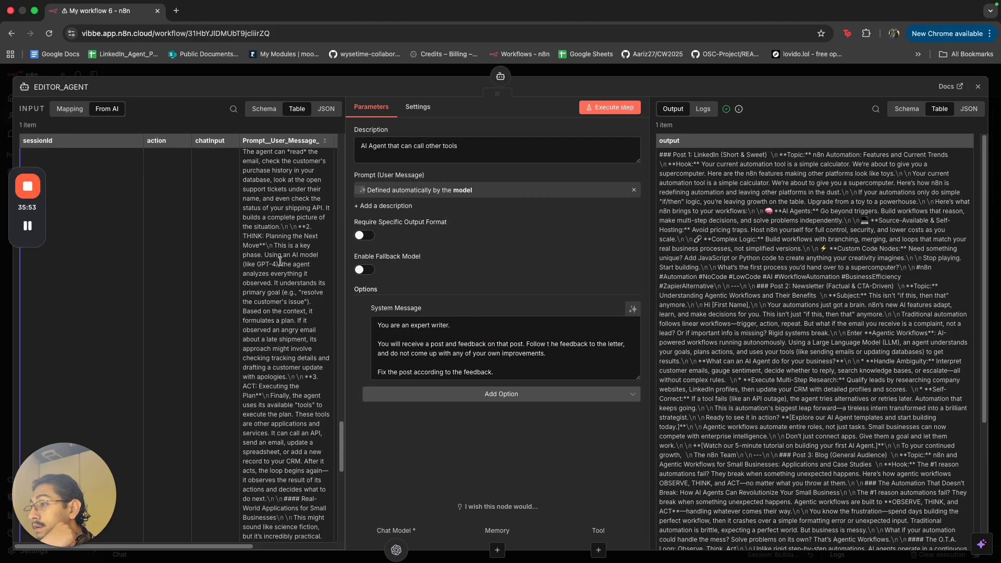
scroll(280, 261, "down", 10)
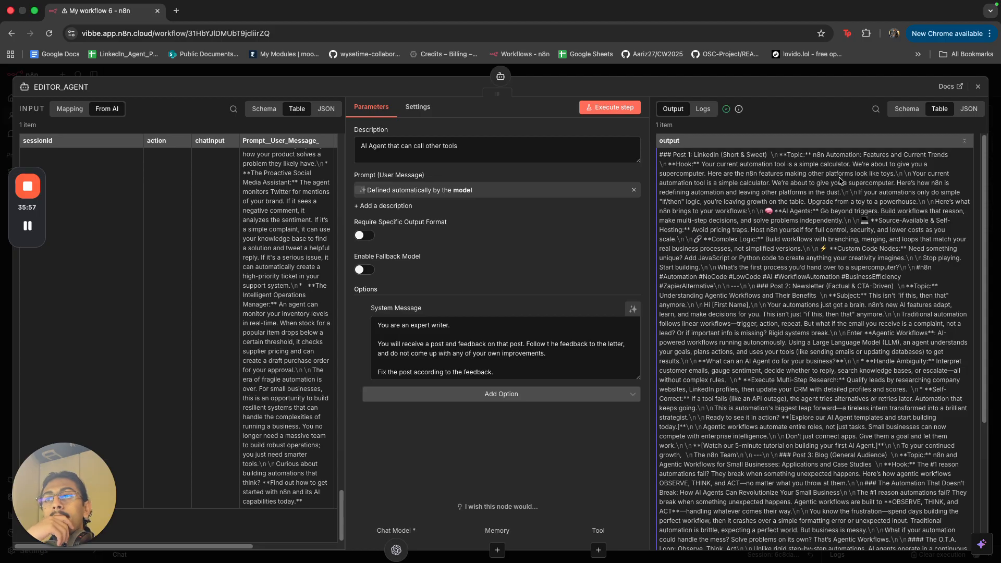
scroll(837, 178, "down", 5)
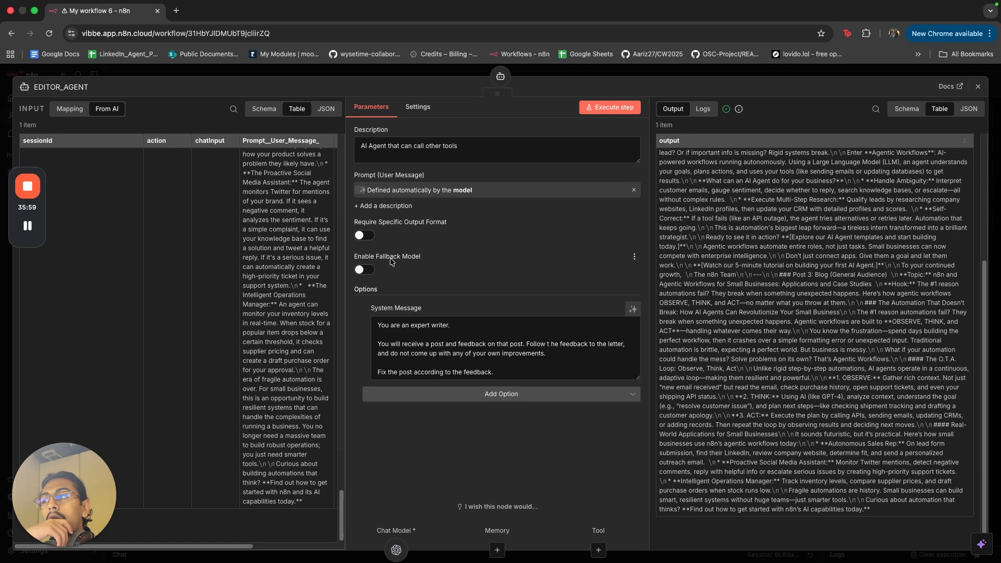
scroll(292, 247, "up", 10)
scroll(293, 247, "up", 15)
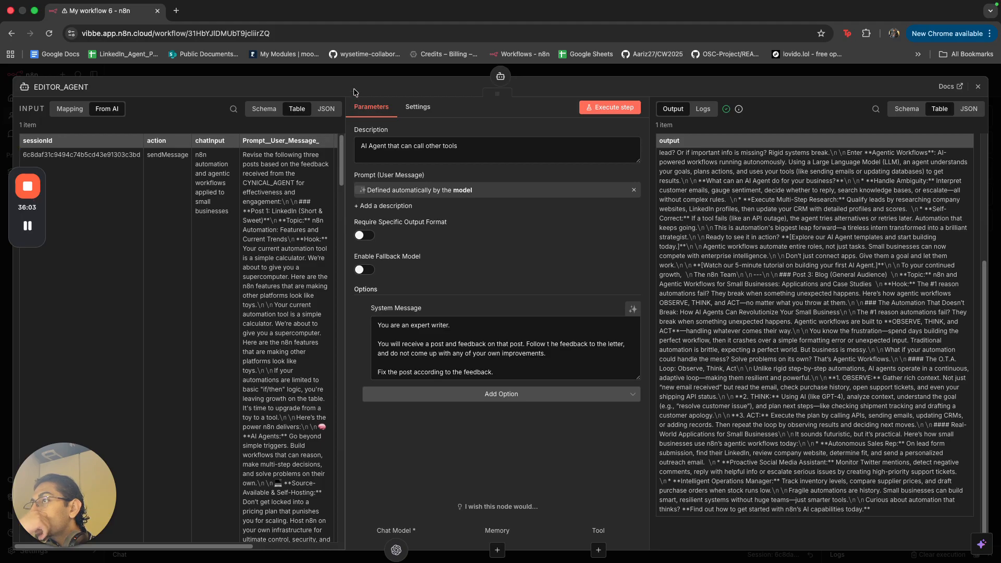
left_click(363, 73)
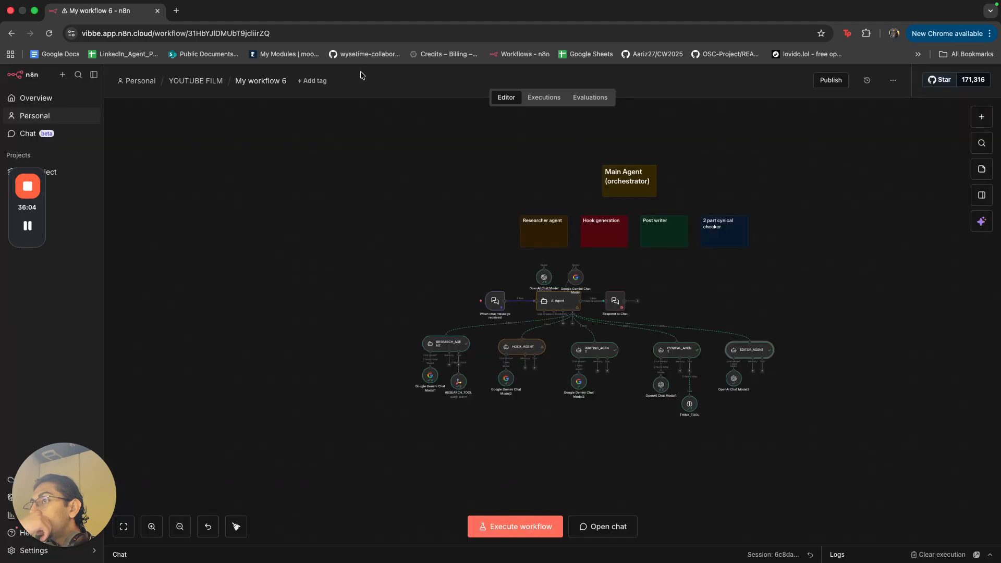
- Append "The EDITOR_AGENT does not have access to CYNICAL_AGENT" as a new sentence to rule 6 of the AI Agent's system message
double_click(570, 306)
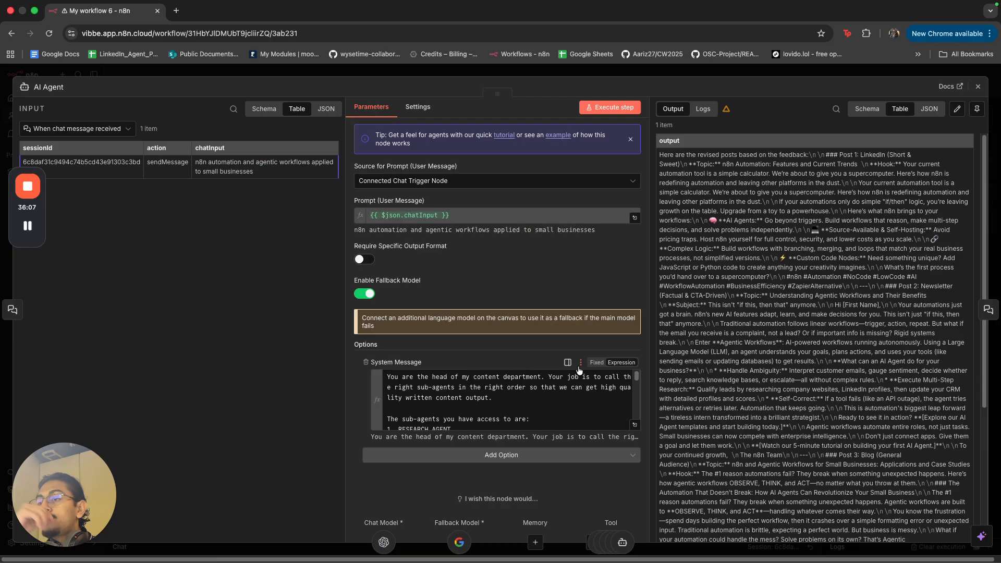
left_click(634, 423)
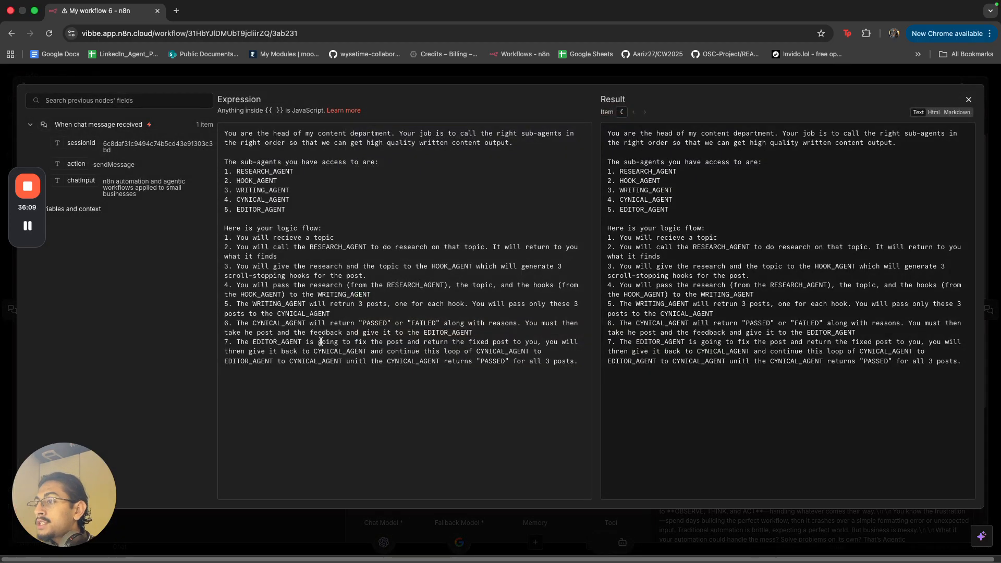
left_click_drag(309, 342, 422, 342)
left_click(471, 333)
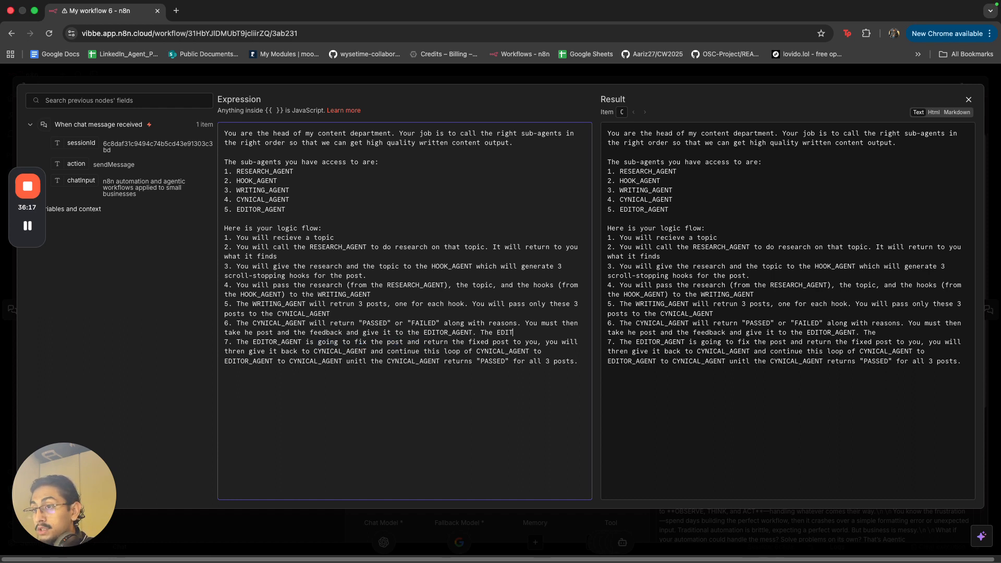
type("OR_AGENT ")
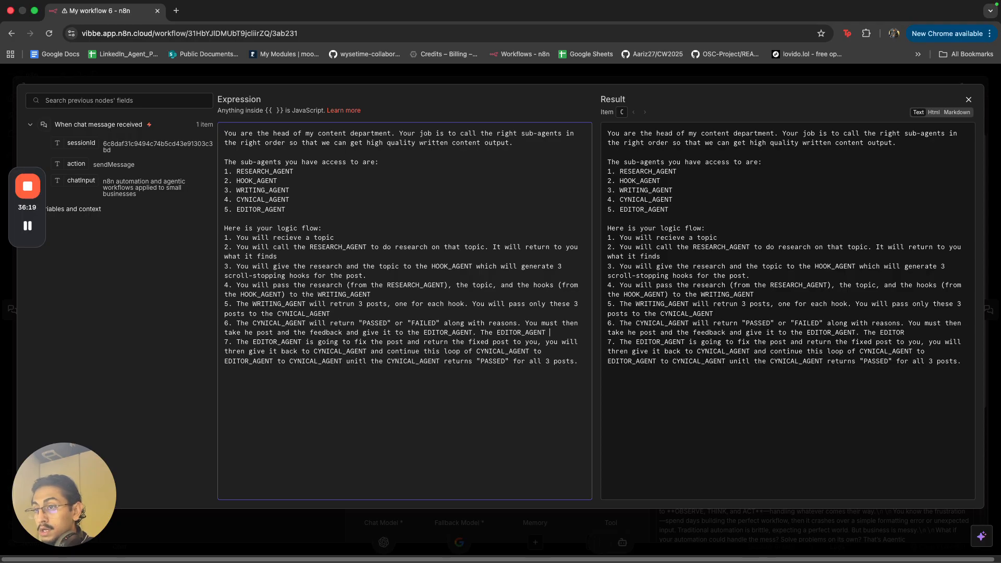
type("does not ")
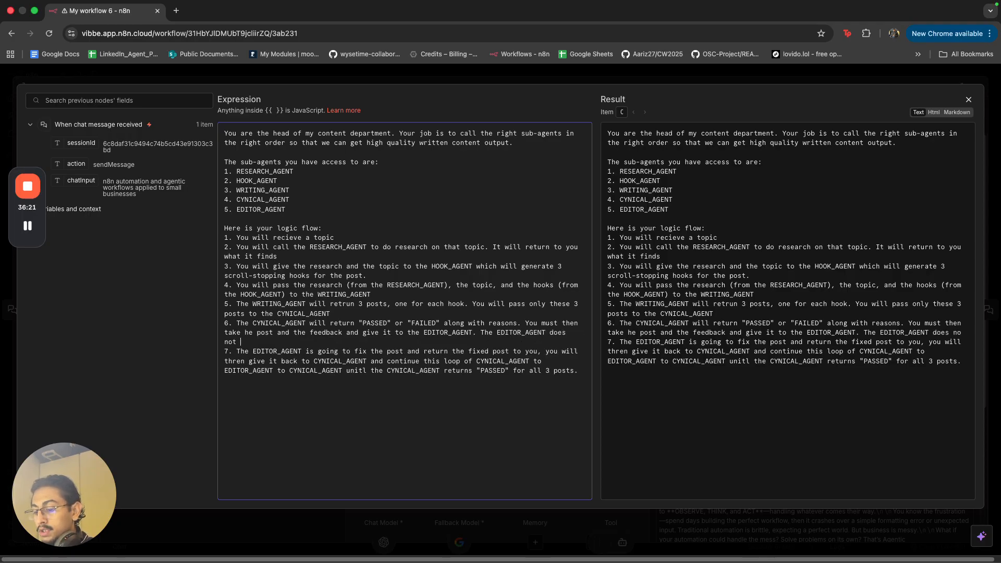
type("have access to CYNICAL_AGENT")
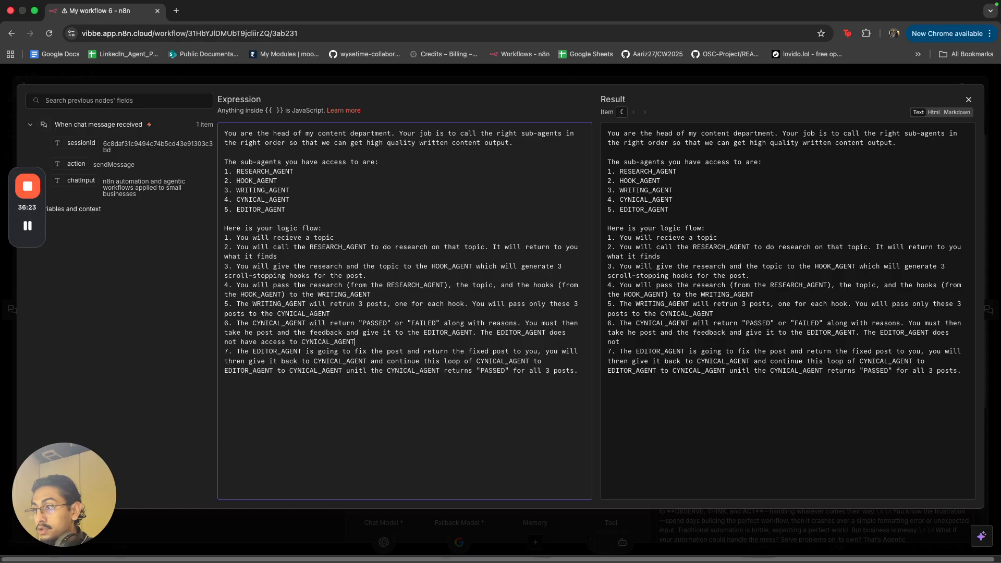
- Continue rule 6 of the system message with "so you must format the feedback from CYNICAL_AGENT"
type(" so you ")
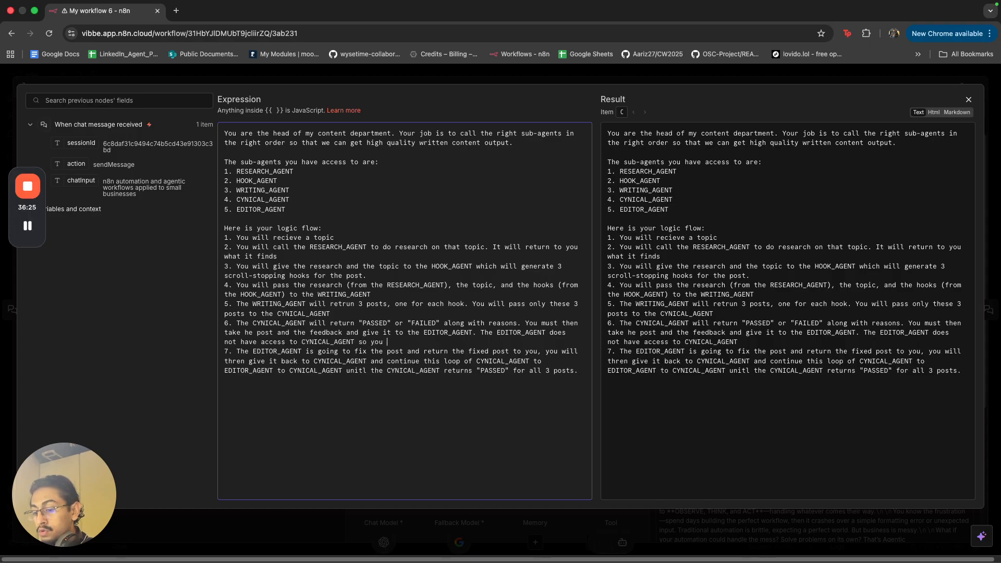
type("must format the")
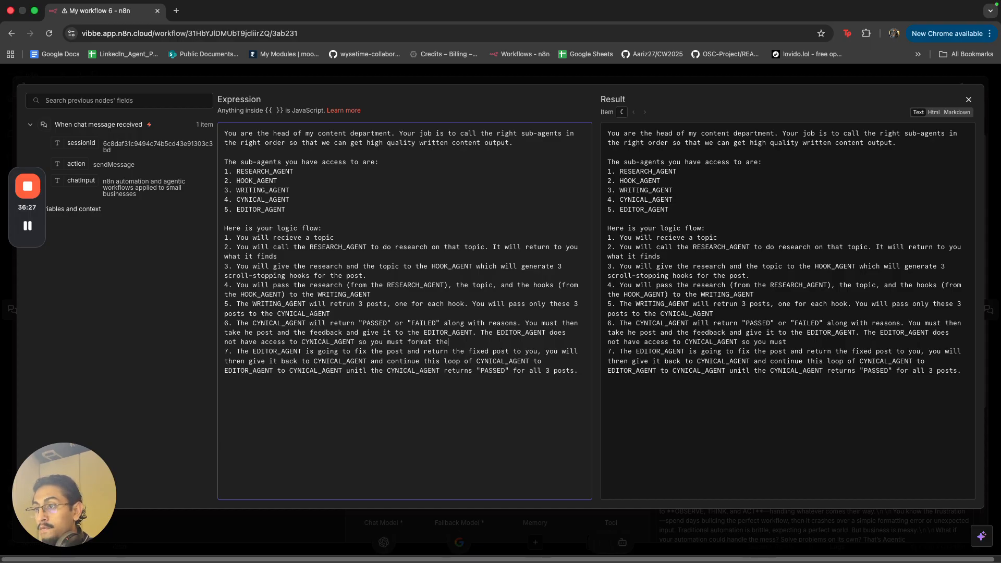
type(" dfe")
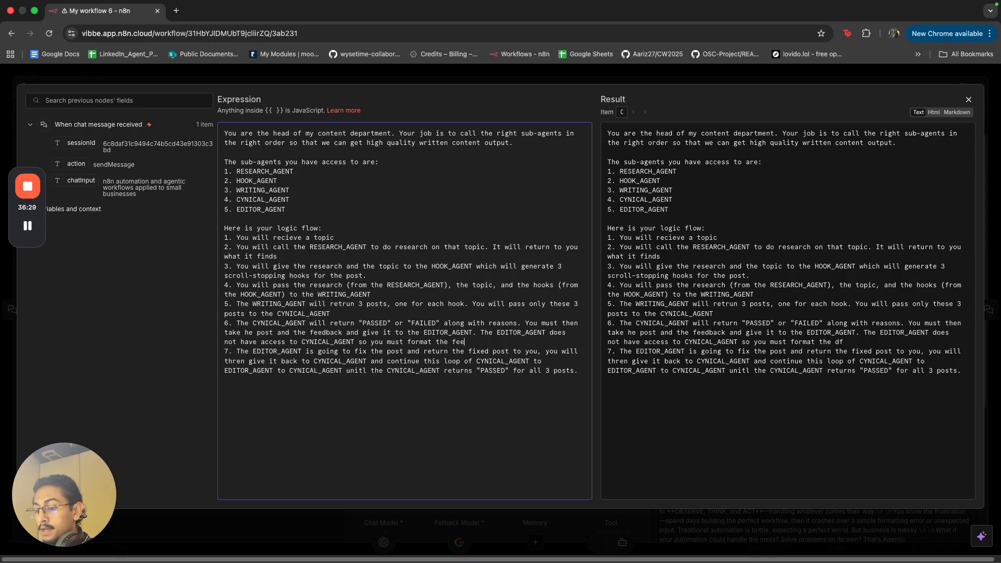
type("dback from CYNICAL_AGENT")
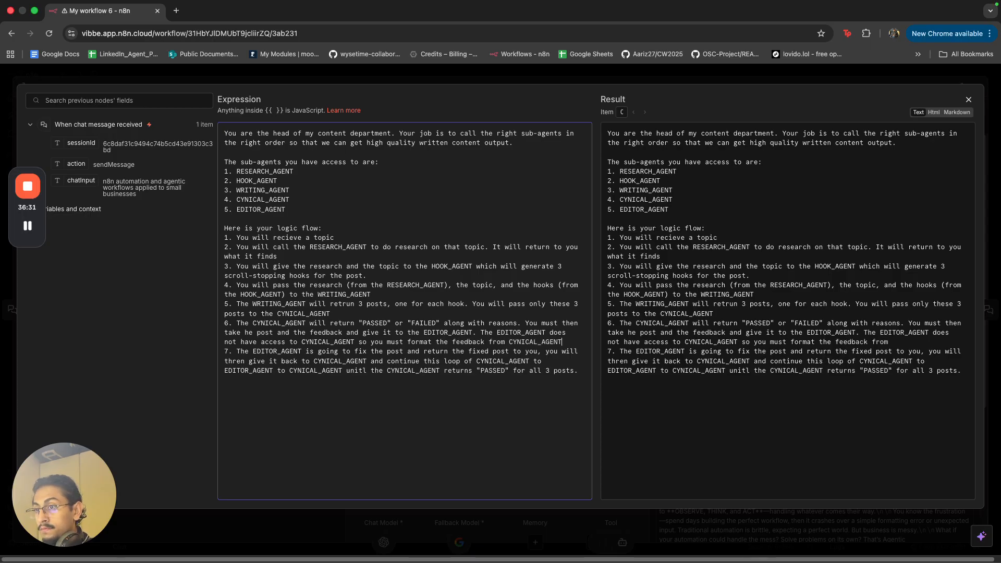
- Finish rule 6 with "so that the EDITOR_AGENT can understand what feedback is for what post." and close the AI Agent node
type(" so that ")
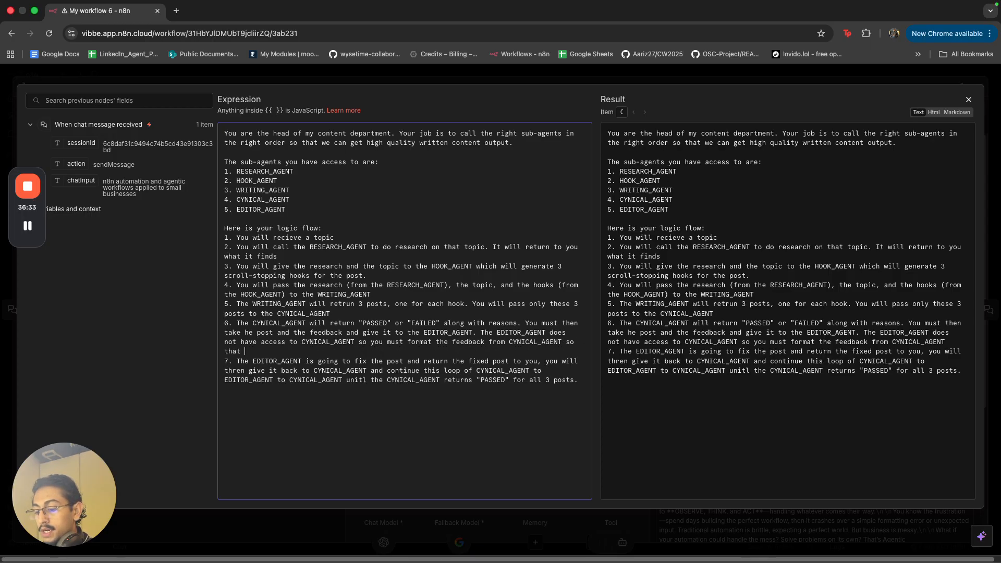
type("the EDITOR_AGENT cn")
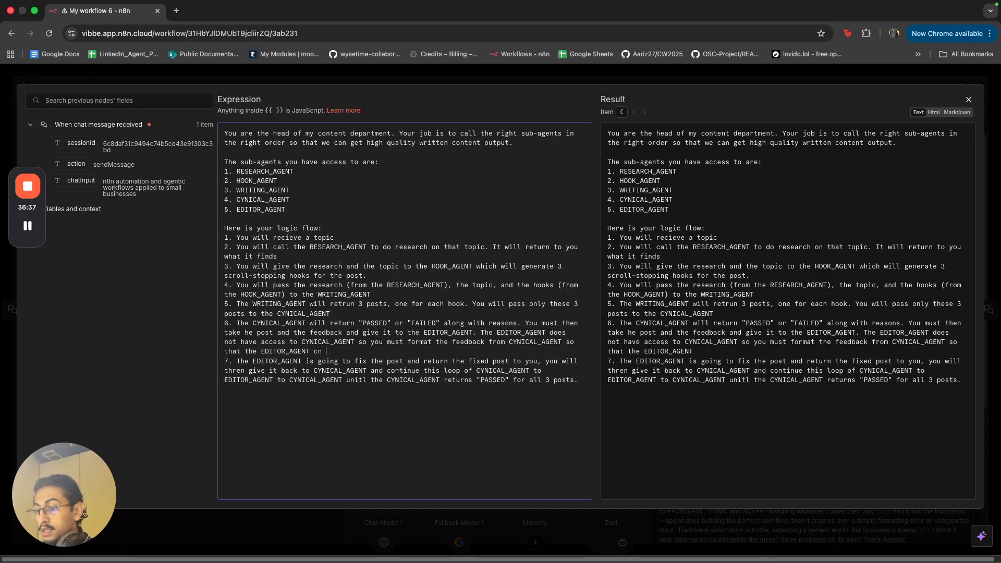
key("BackSpace")
key("BackSpace")
type("an understand what feedbac")
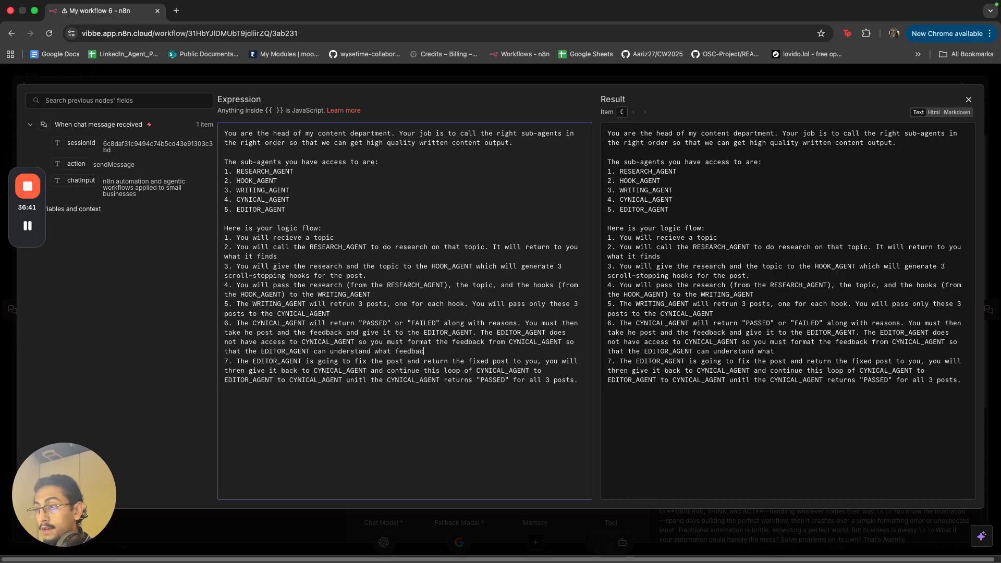
type("k is for what o")
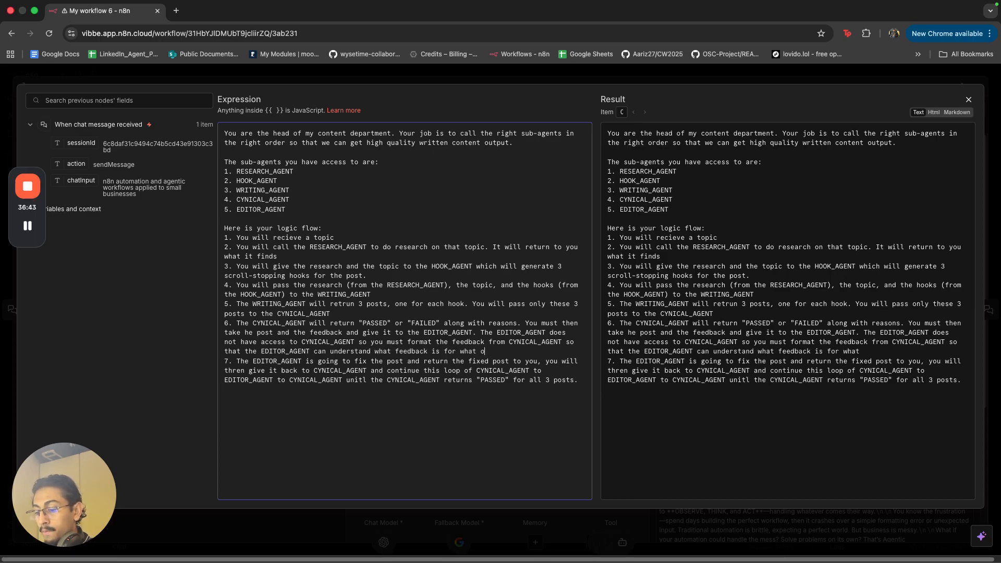
type("st")
key("BackSpace")
key("BackSpace")
key("BackSpace")
type("post and is regs")
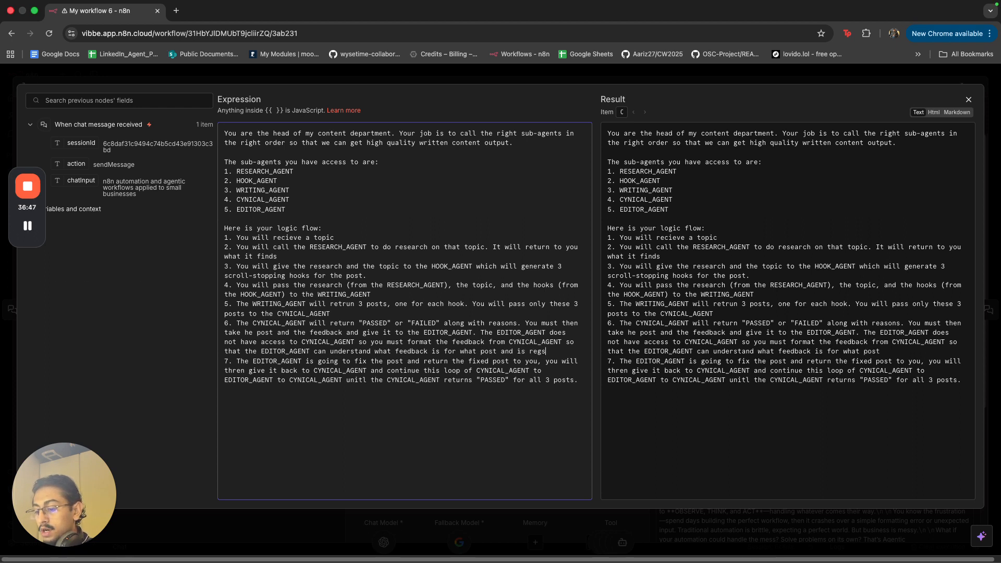
key("BackSpace")
key("BackSpace")
key("BackSpace")
key("BackSpace")
key("BackSpace")
key("BackSpace")
key("BackSpace")
key("BackSpace")
key("BackSpace")
key("BackSpace")
key("BackSpace")
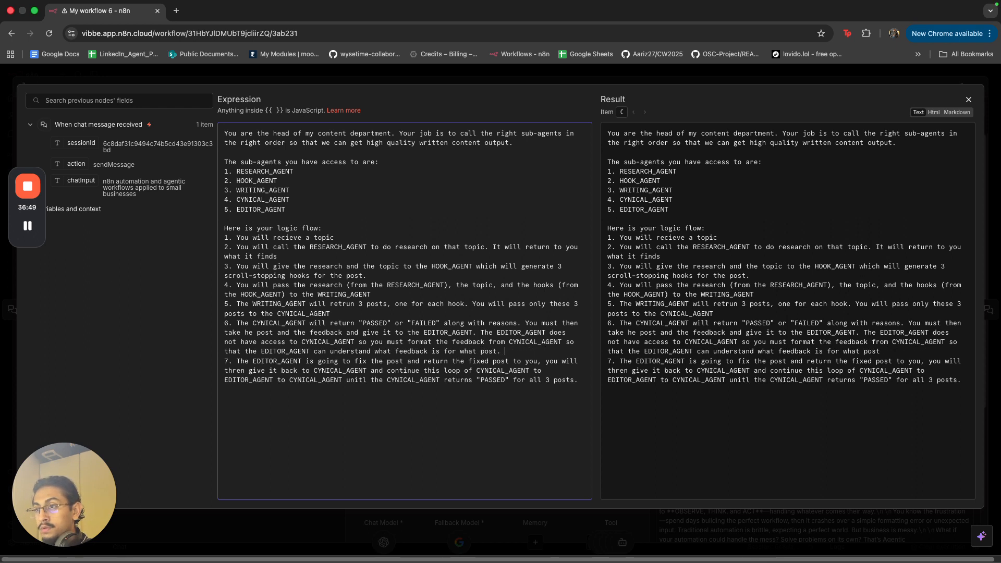
left_click(447, 72)
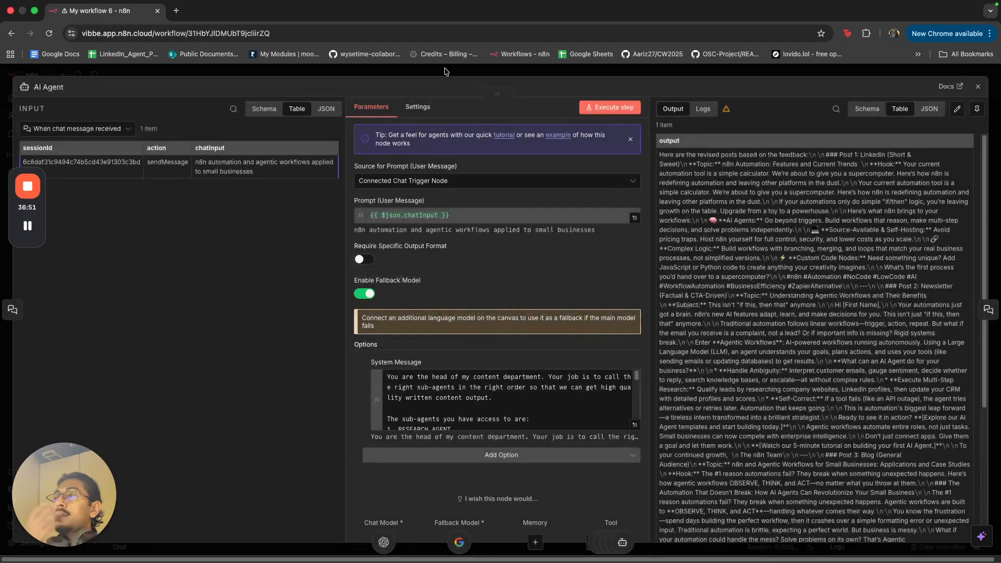
left_click(448, 72)
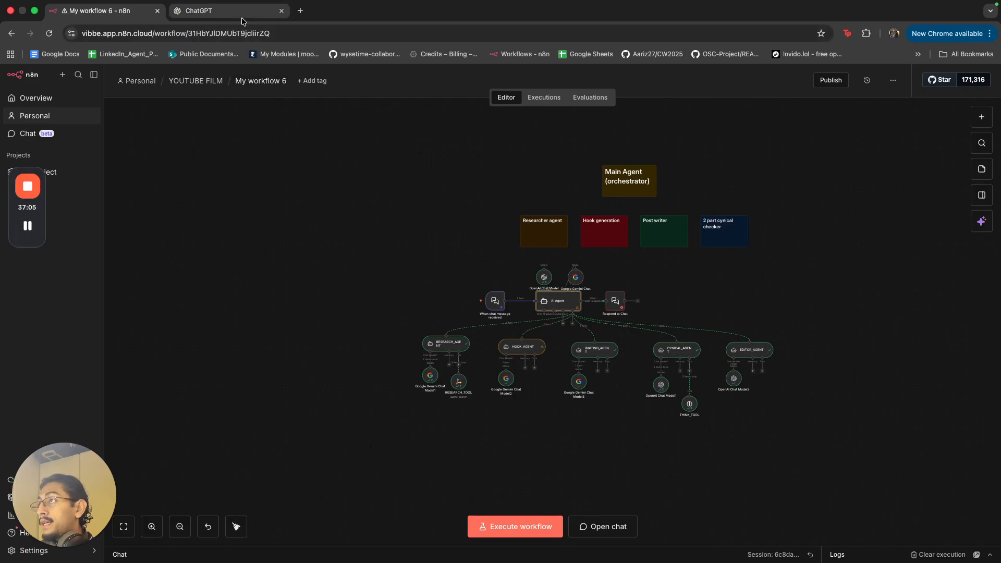
- Switch to ChatGPT and begin a prompt with "find me teh latets info on n8n automation and agentic workflow application to small businesnnes"
left_click(242, 19)
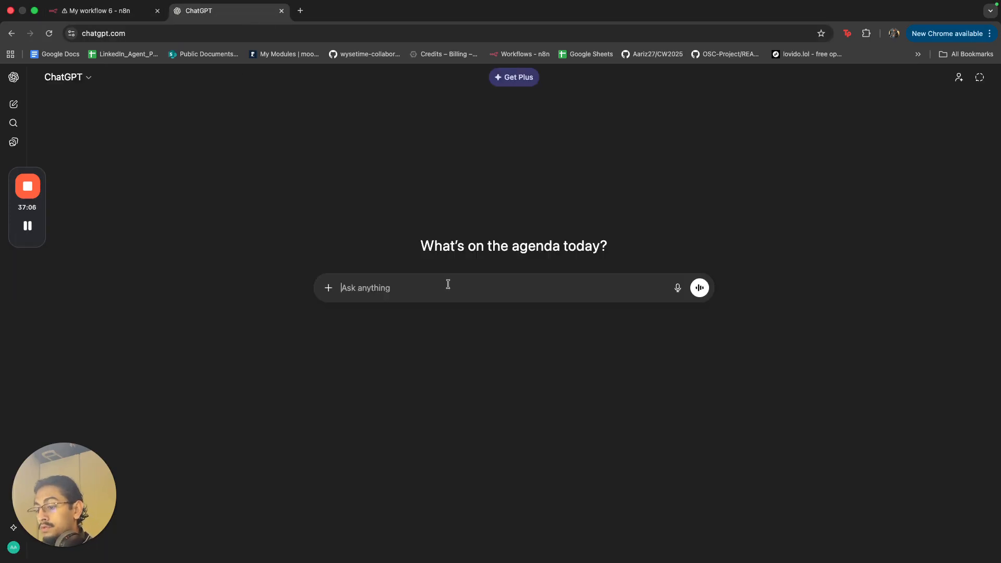
type("find me teh late")
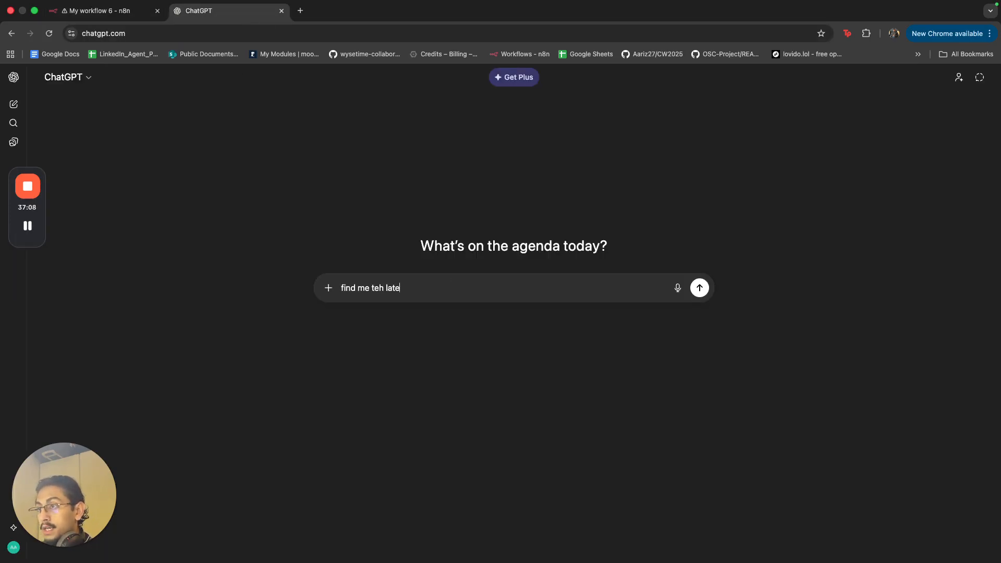
type("ts info on n8")
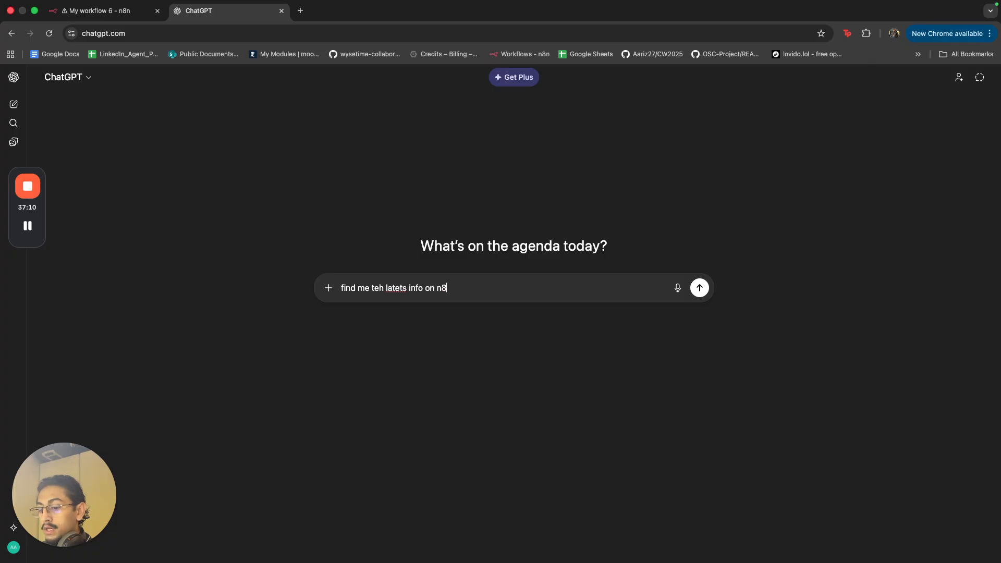
type("n automation and ag")
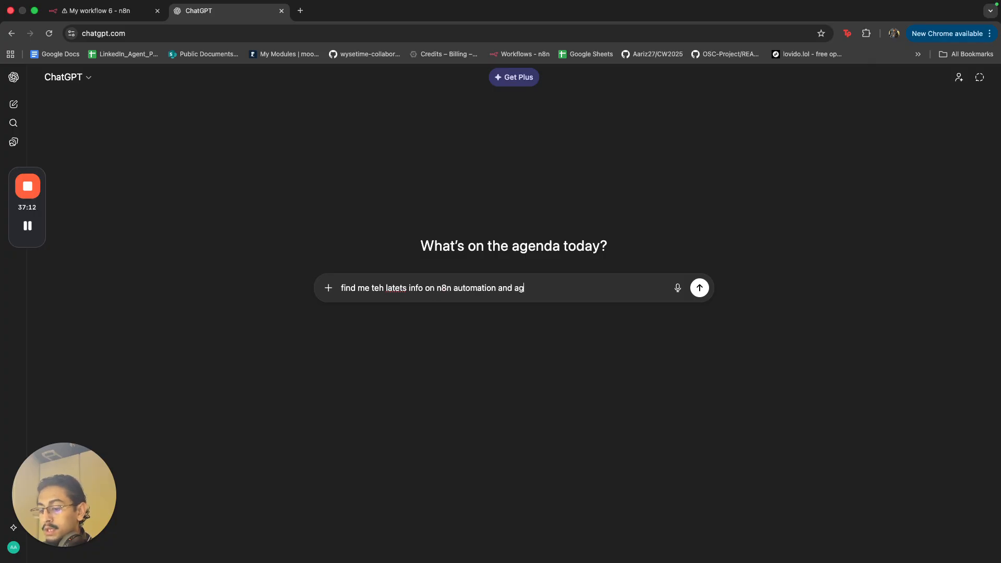
type("entic workflow appl")
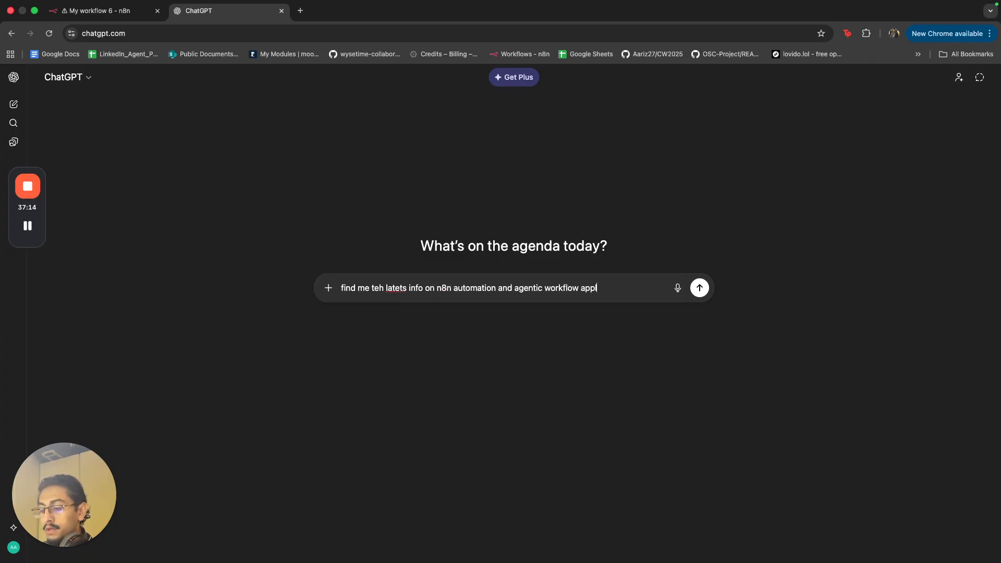
type("ication to c")
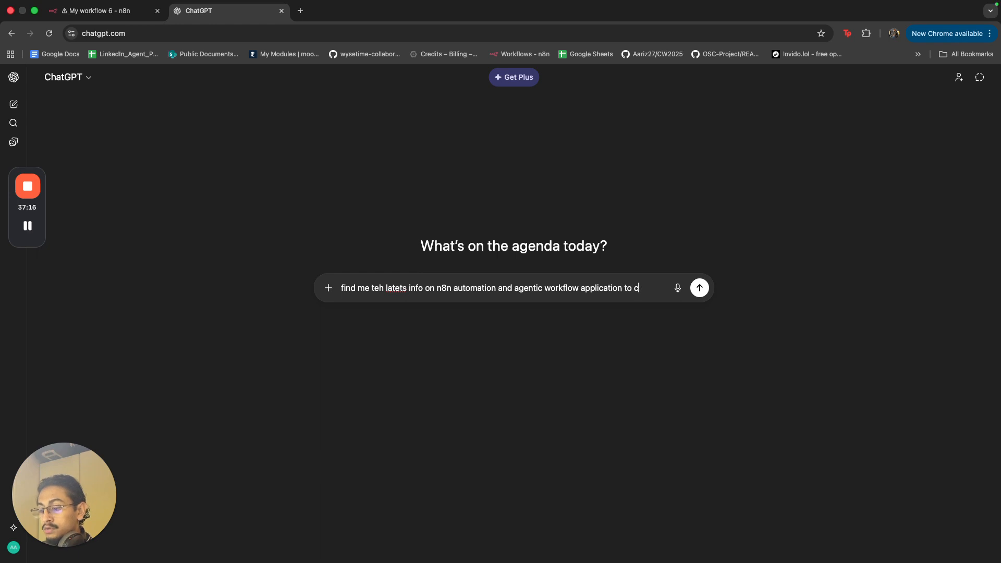
key("BackSpace")
type("small businesnnes an")
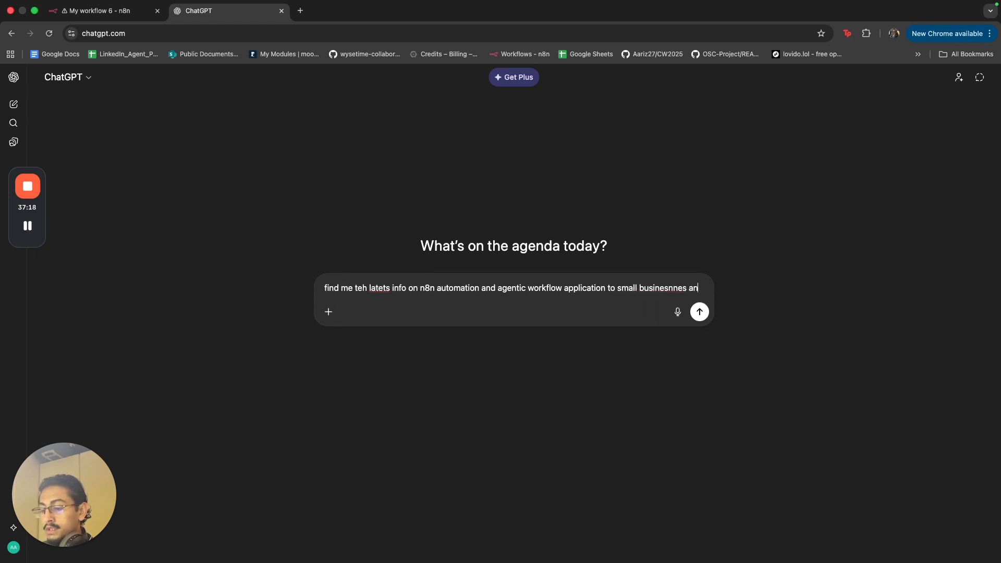
- Complete the prompt with "and write me a linkedin post, a newsltter and a blog" and send it
type("d write m")
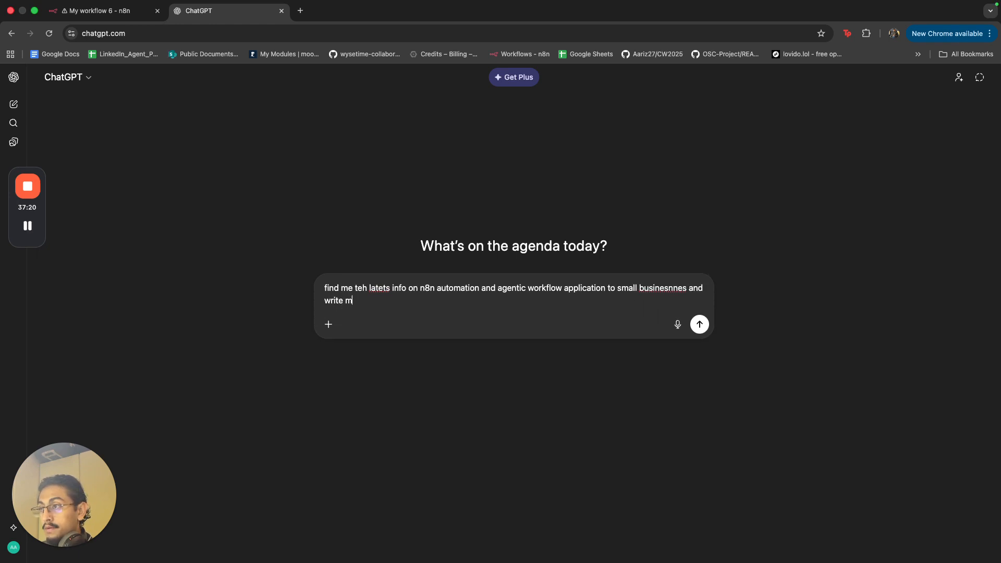
type("e a linkedinpos")
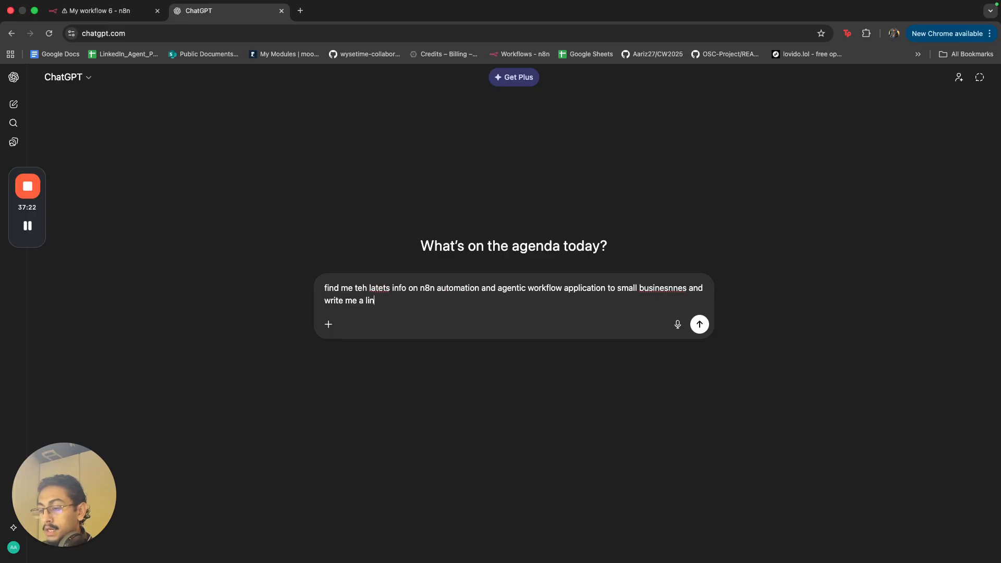
key("BackSpace")
key("BackSpace")
type("pos")
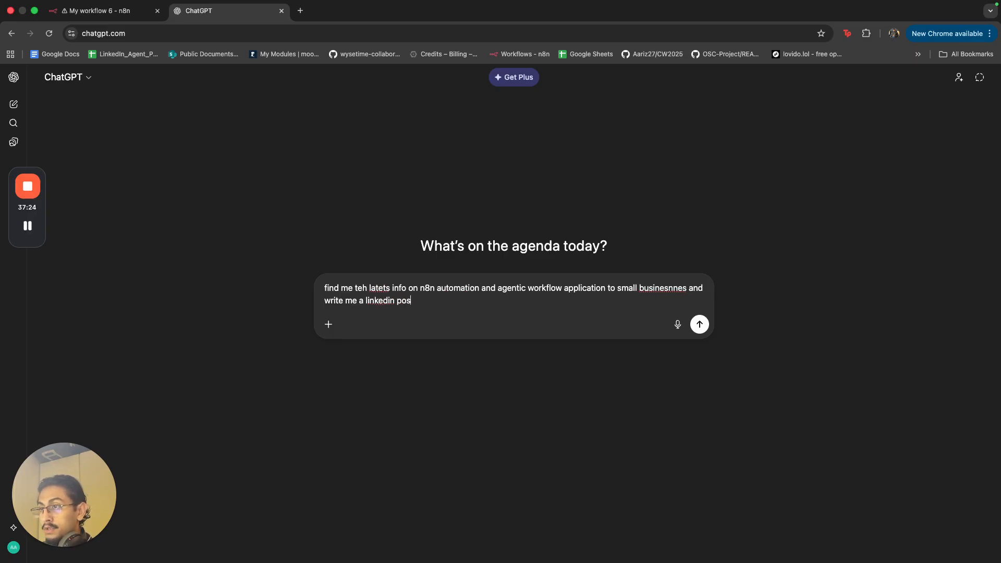
type("t, a news")
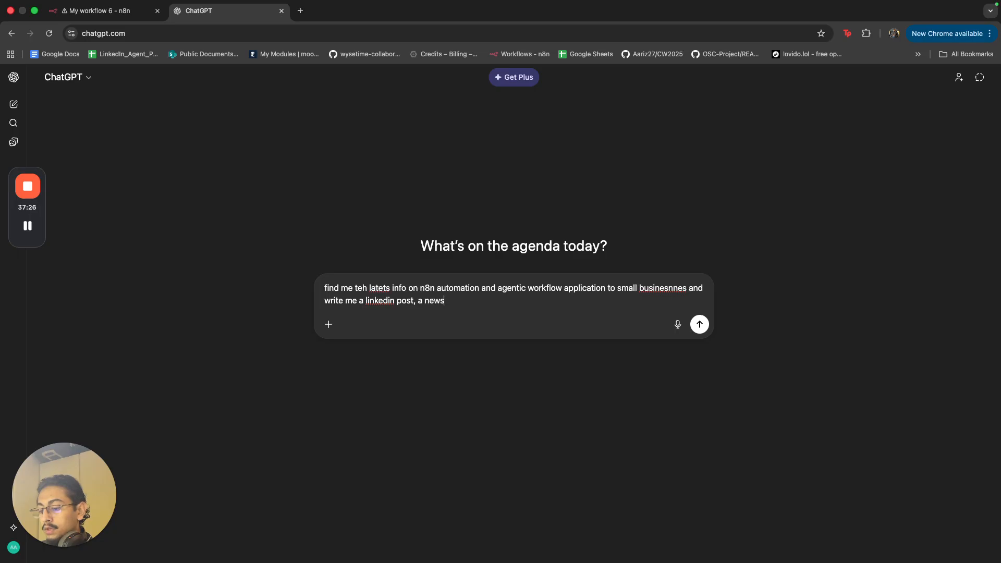
type("ltter and a blog")
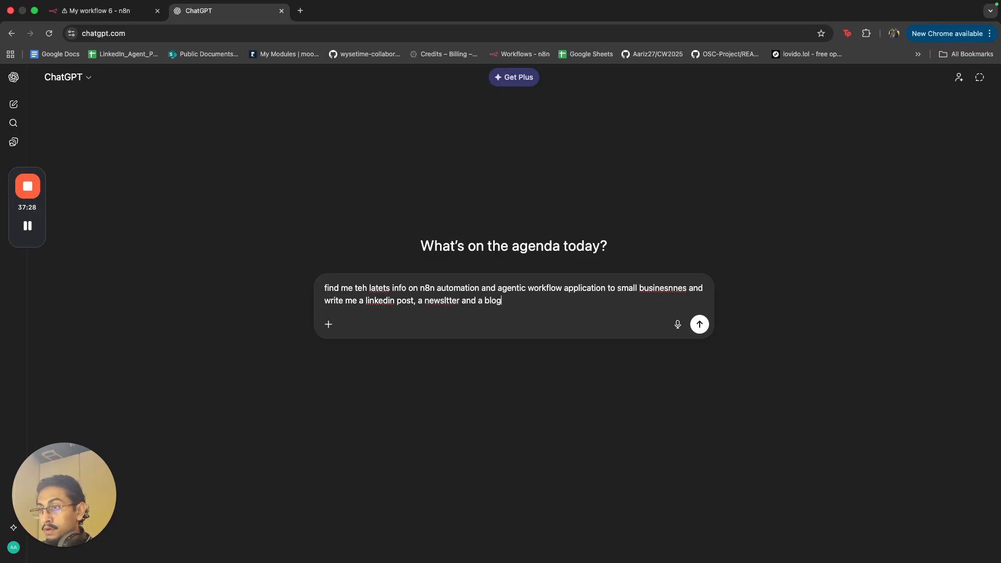
key("Return")
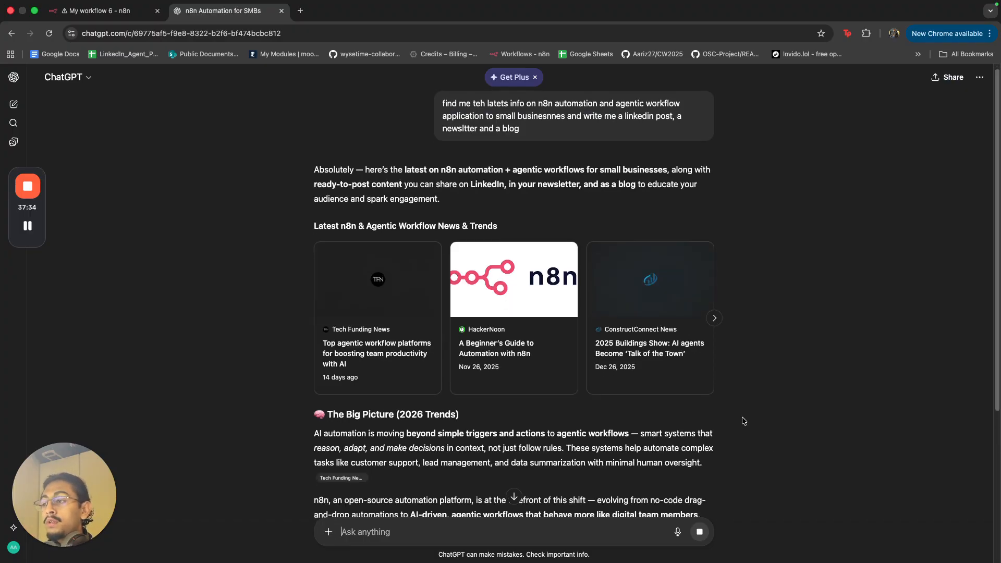
- Examine the 2026 trends summary and the full LinkedIn post in ChatGPT's reply
scroll(744, 419, "down", 2)
scroll(744, 419, "down", 4)
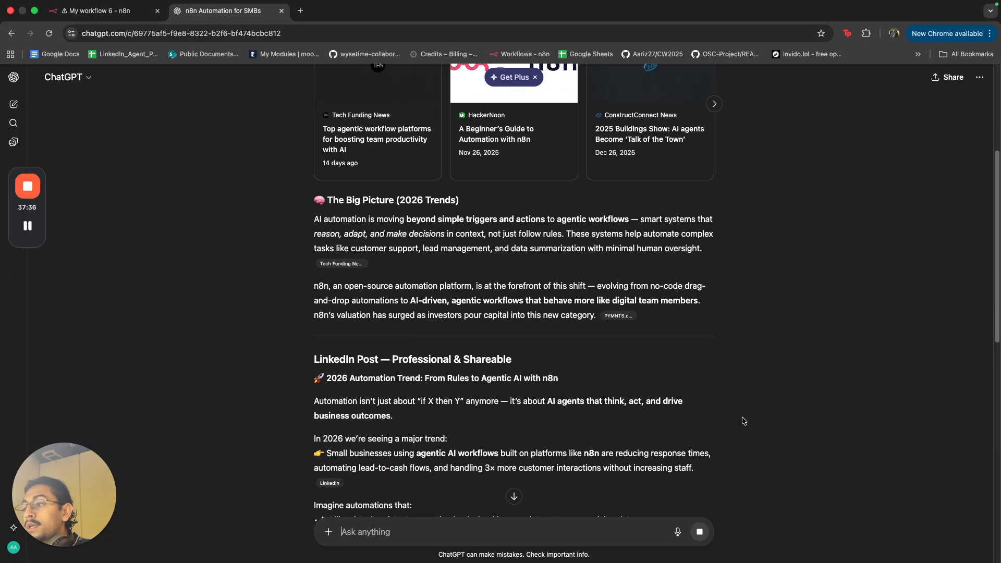
scroll(477, 384, "down", 2)
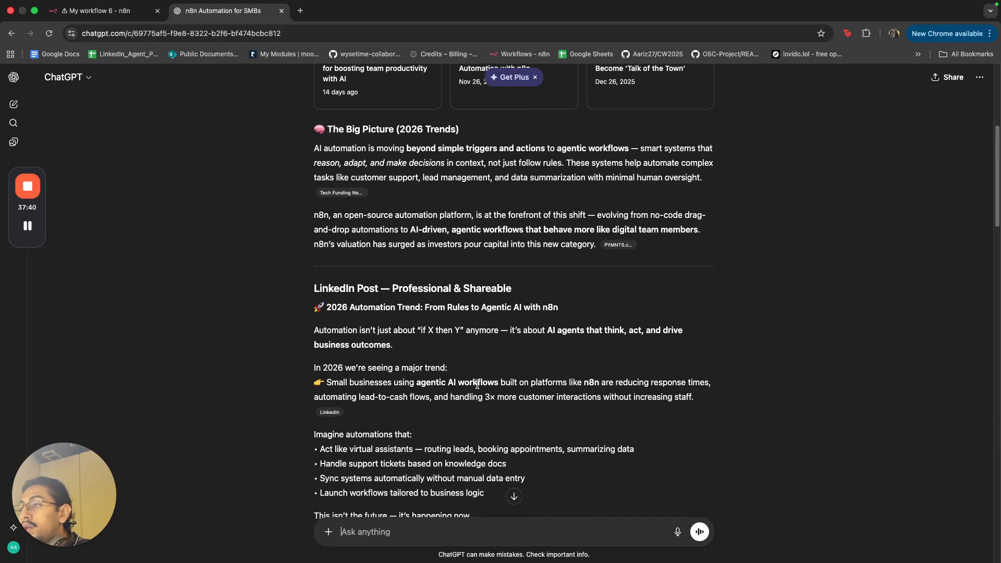
scroll(476, 384, "down", 4)
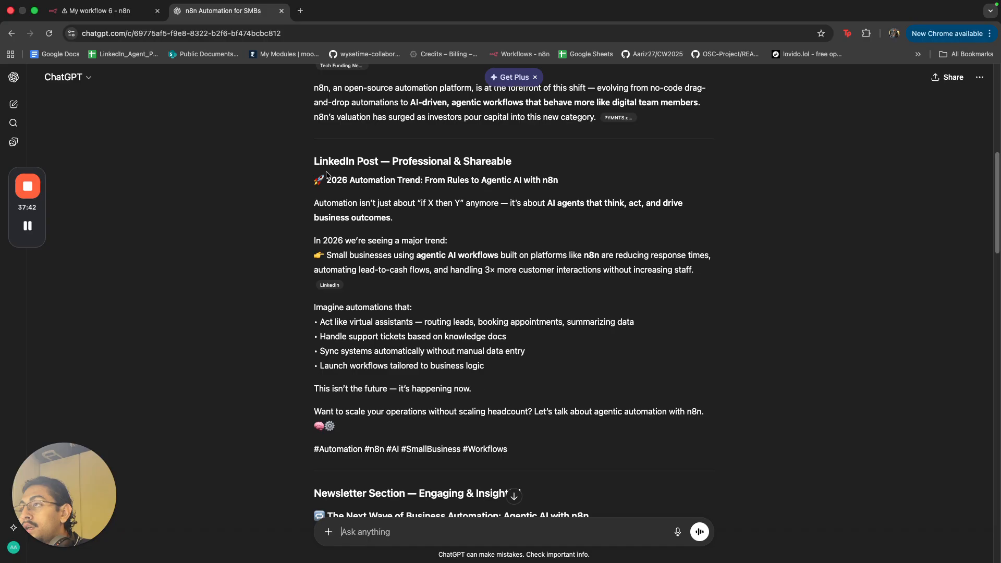
left_click_drag(313, 159, 691, 433)
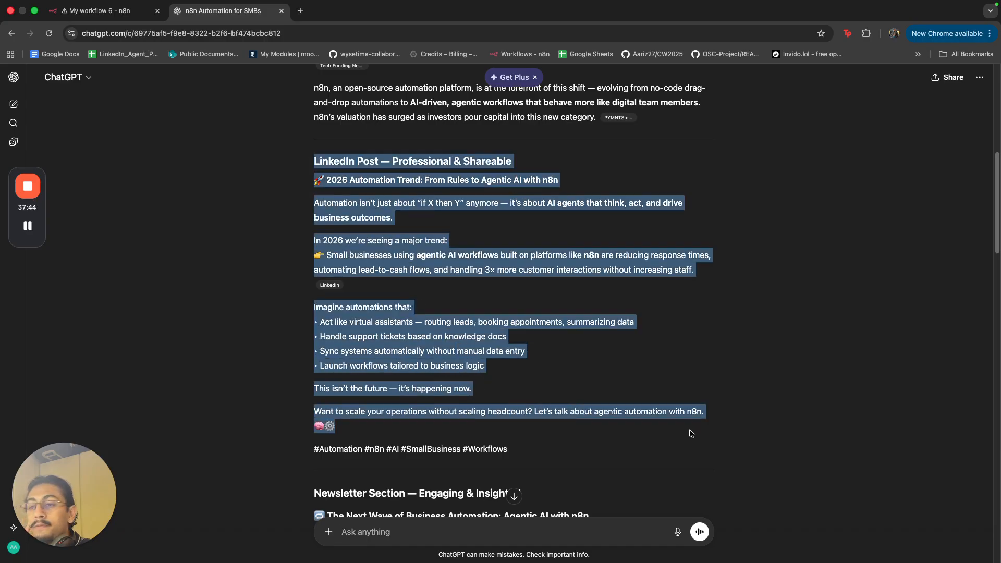
left_click(721, 429)
left_click_drag(714, 412, 273, 183)
left_click(585, 354)
- Read through the newsletter section of the reply, from its heading to the getting-started tips
scroll(586, 356, "down", 5)
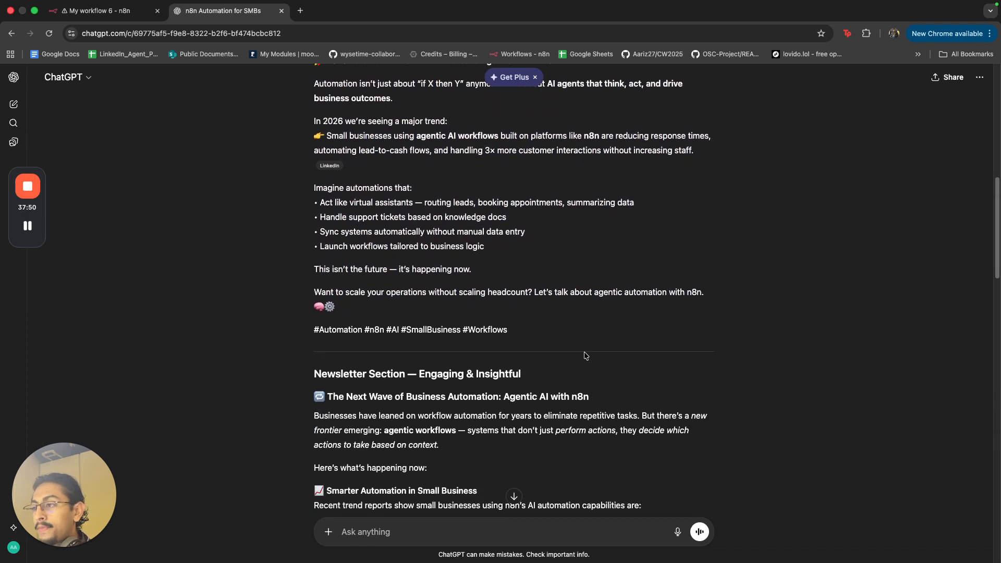
left_click_drag(446, 277, 409, 252)
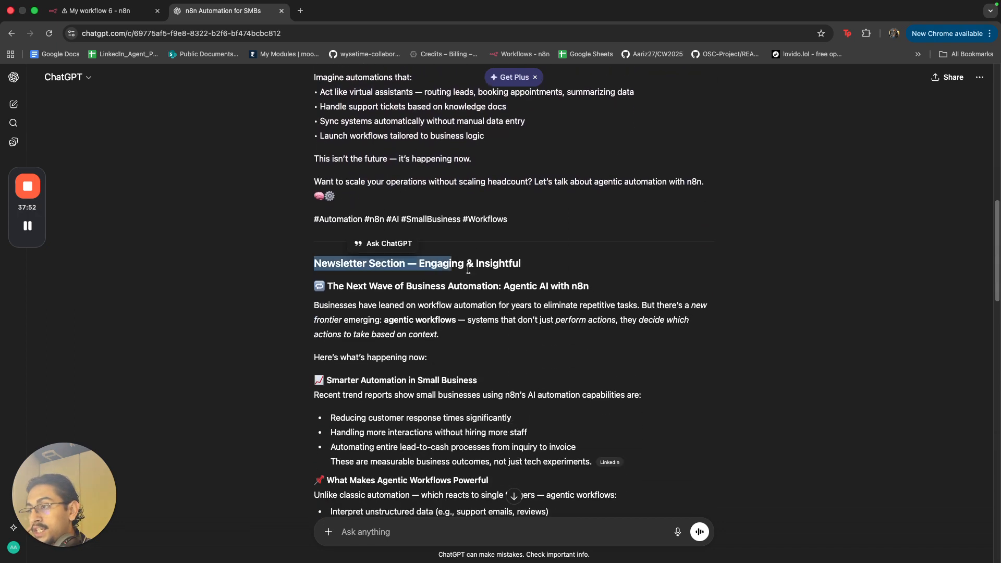
scroll(565, 368, "down", 6)
left_click_drag(579, 415, 313, 104)
scroll(505, 281, "up", 2)
scroll(504, 281, "up", 1)
left_click(550, 278)
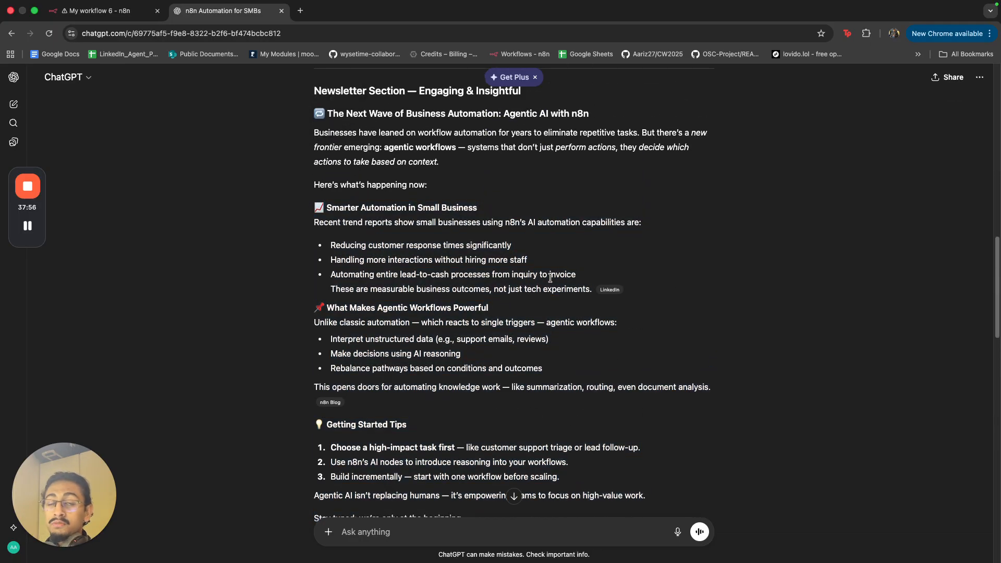
- Read through the blog post section of the reply, checking its title, subheadings and use cases to the end
scroll(550, 278, "down", 10)
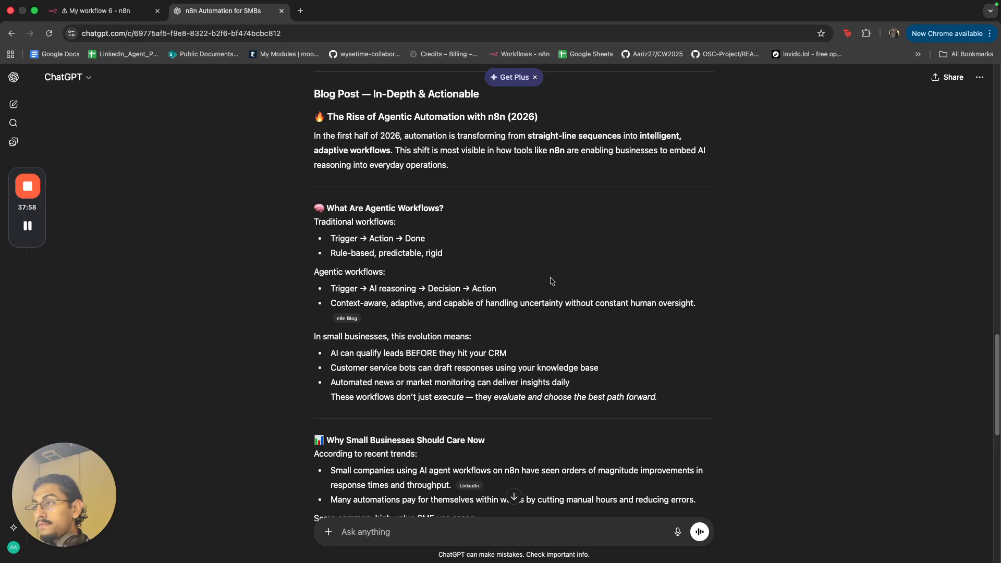
left_click_drag(313, 116, 544, 125)
scroll(534, 362, "down", 2)
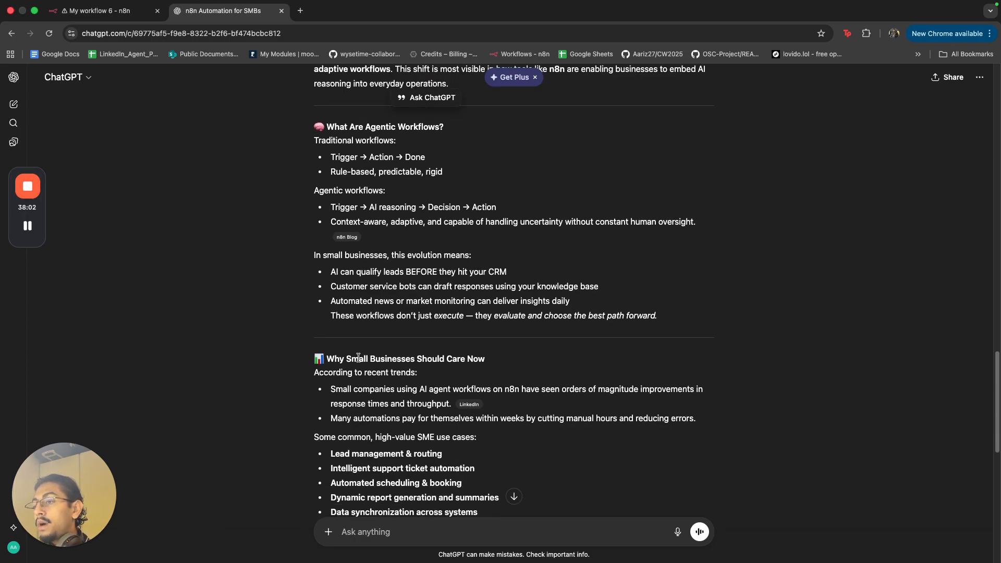
left_click_drag(501, 369, 391, 360)
left_click(409, 413)
scroll(408, 413, "down", 4)
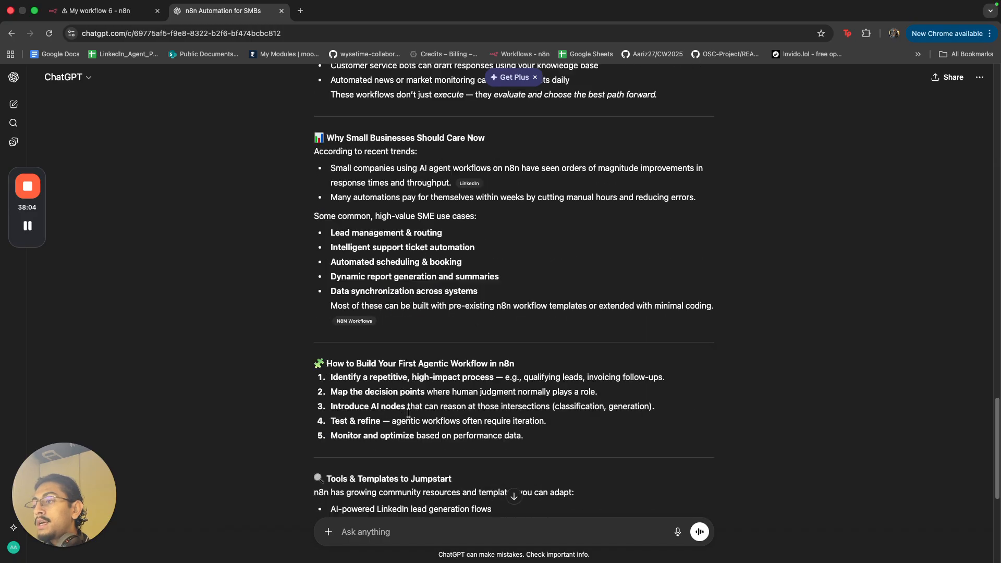
scroll(409, 413, "down", 5)
- Switch back to the n8n workflow, review the LinkedIn, newsletter and blog posts in its chat for comparison, and collapse the chat
left_click(113, 16)
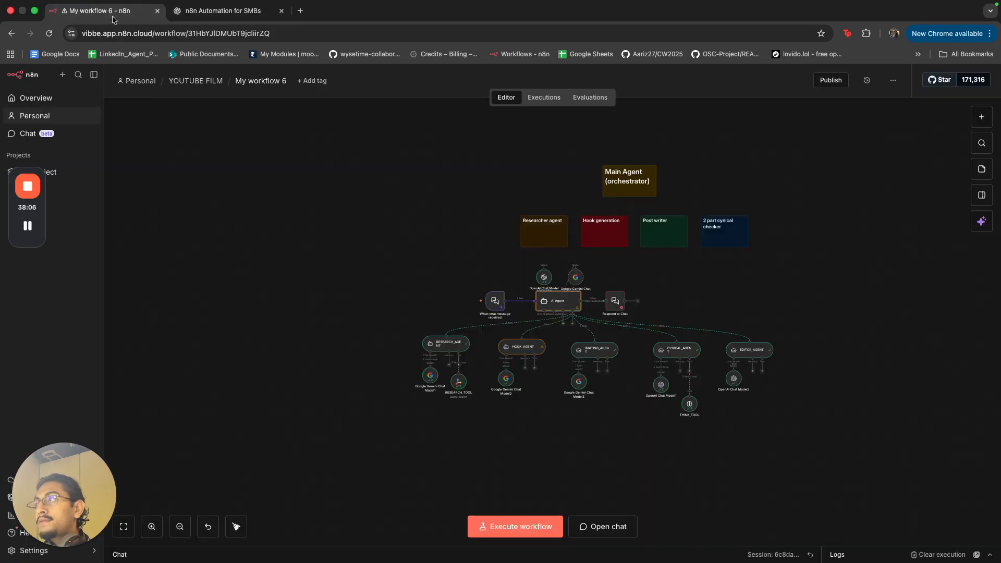
left_click_drag(113, 20, 229, 12)
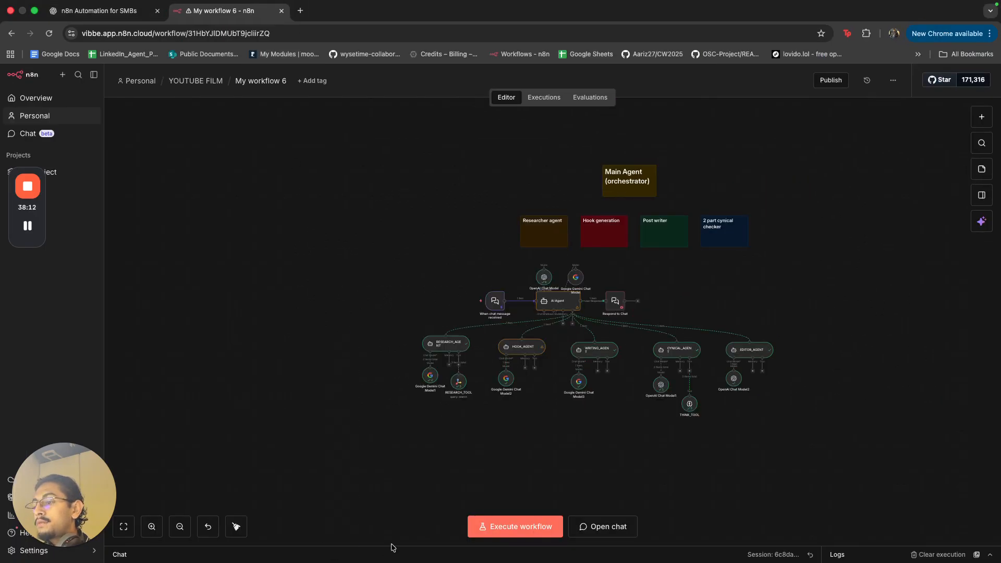
left_click(393, 546)
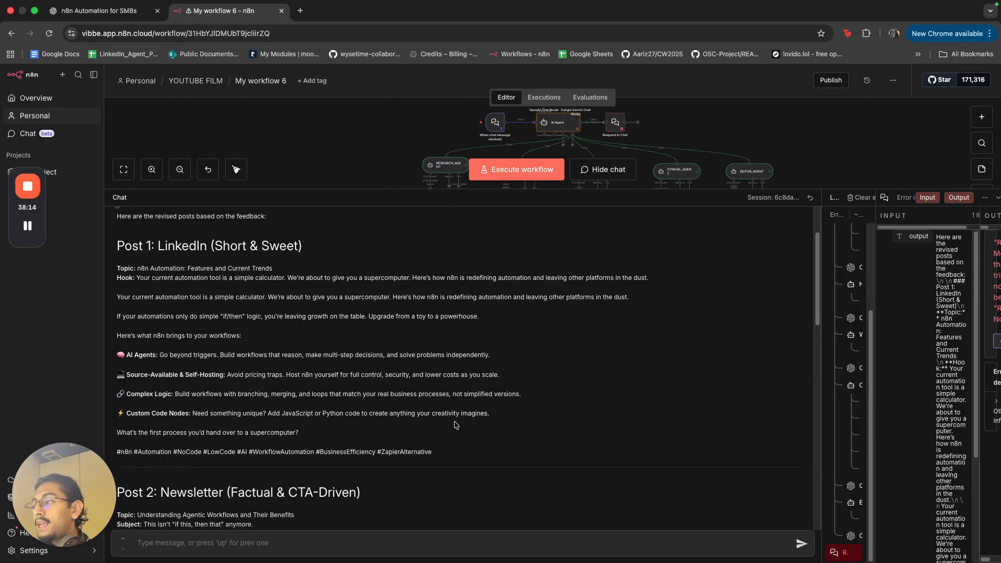
scroll(455, 425, "down", 10)
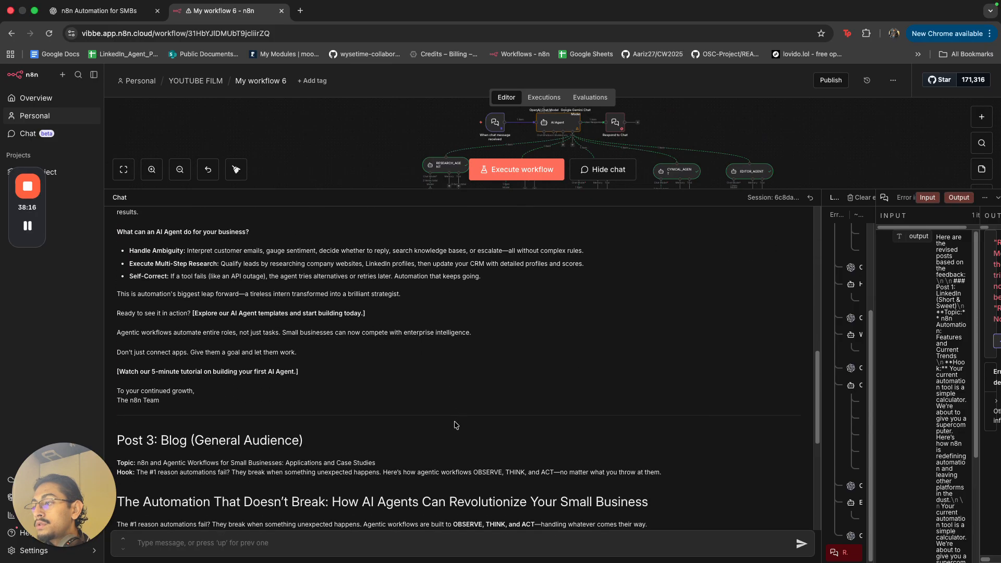
scroll(456, 425, "down", 5)
scroll(455, 425, "up", 15)
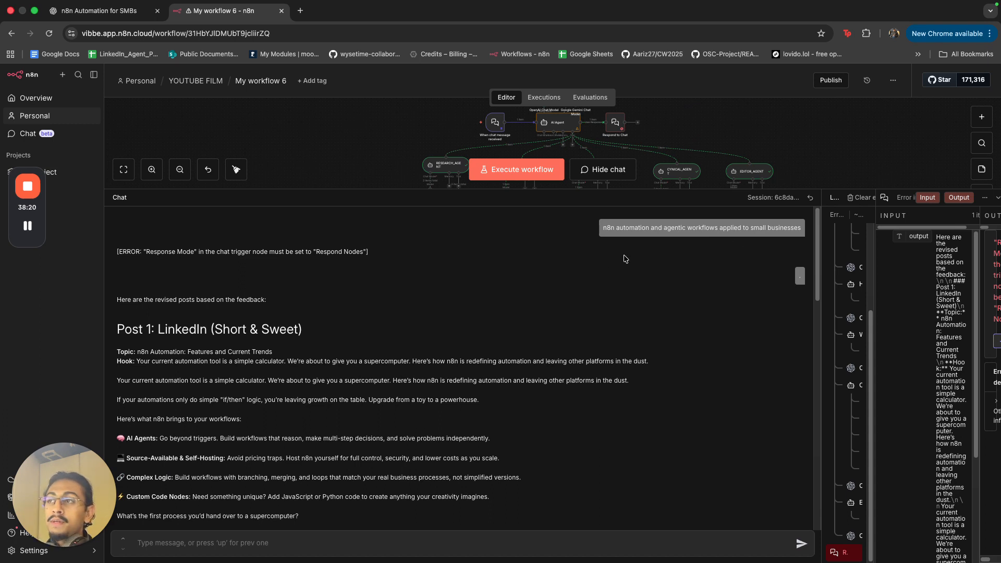
left_click(803, 194)
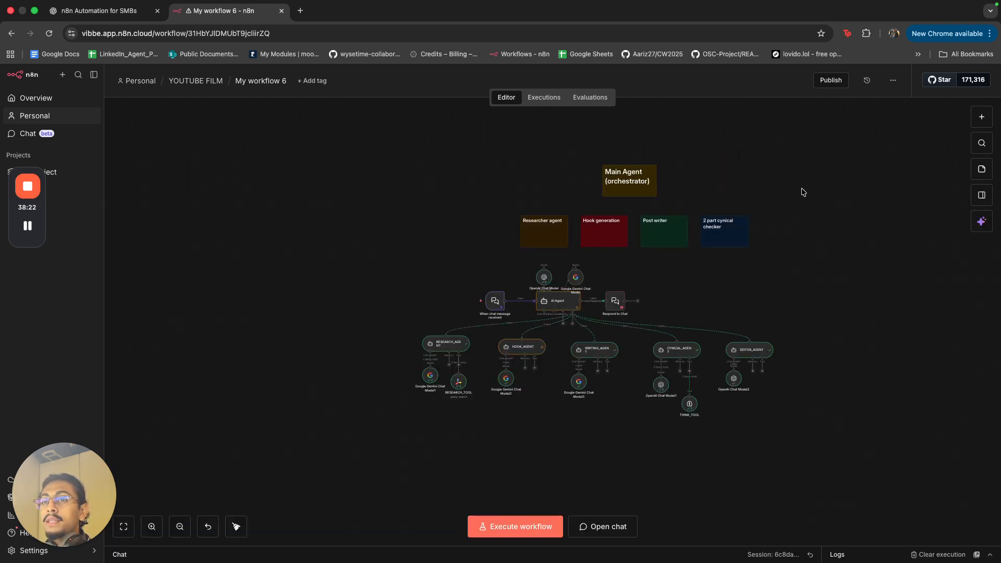